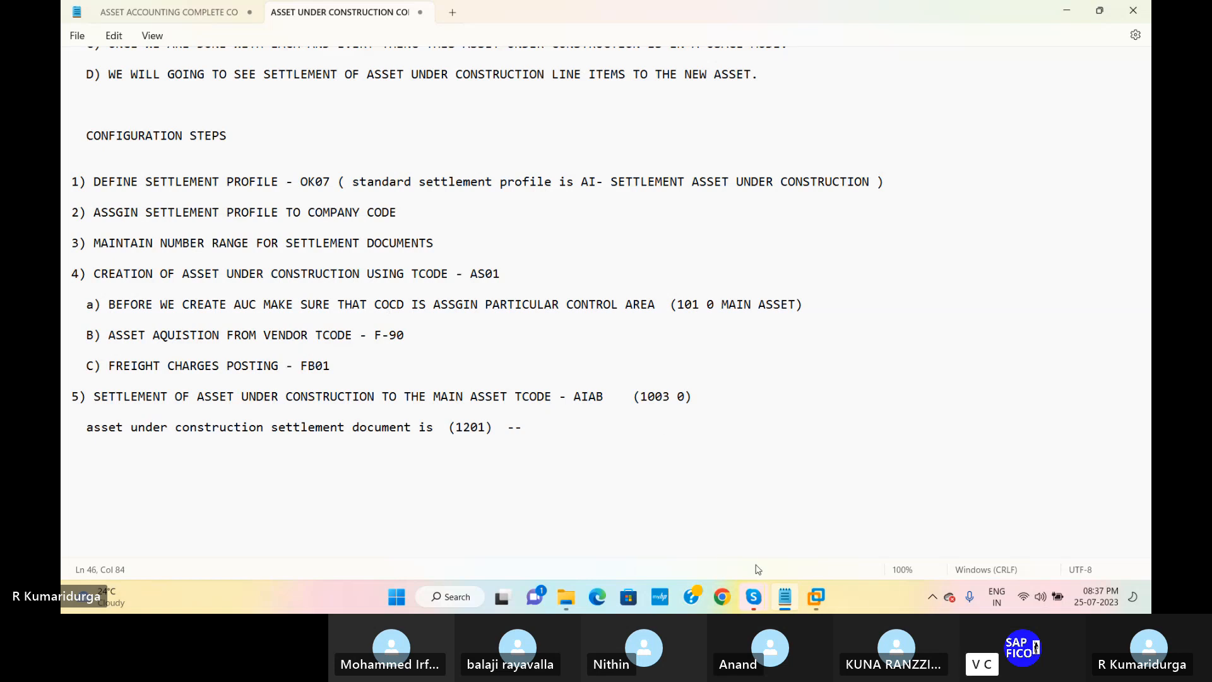
Step: Switch to the SAP remote session and start transaction AS01 to create an asset
{"action": "mouse_move", "coordinate": [816, 602]}
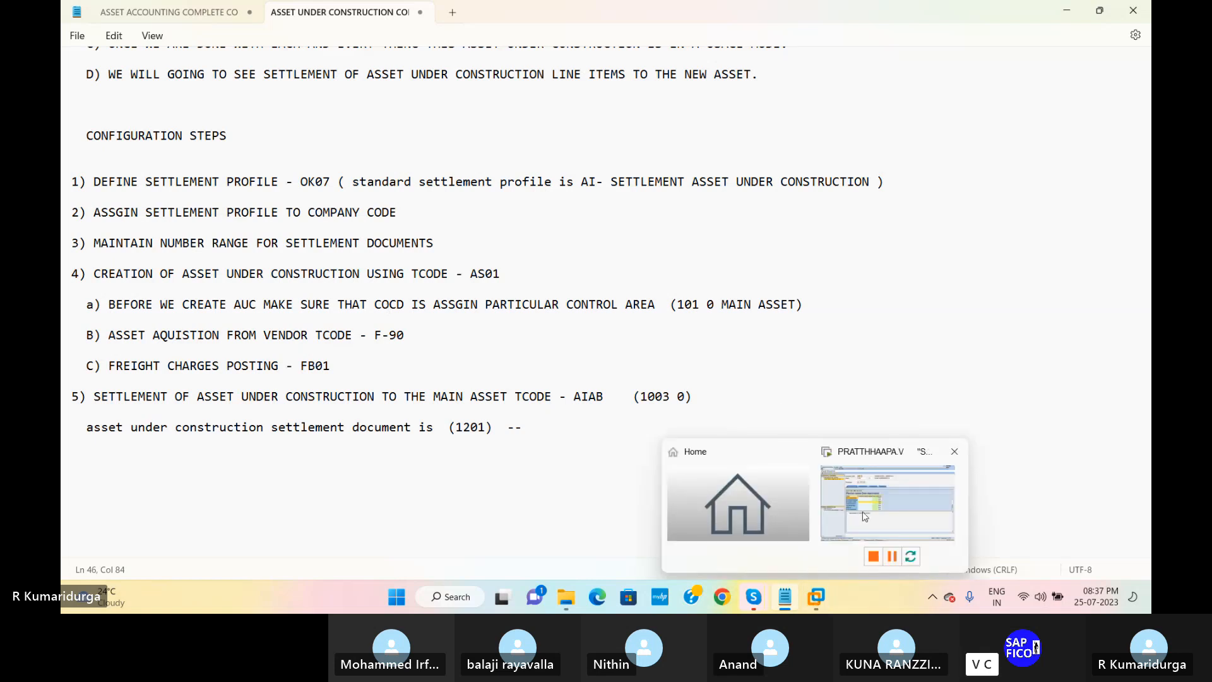
{"action": "left_click", "coordinate": [888, 504]}
{"action": "left_click", "coordinate": [96, 25]}
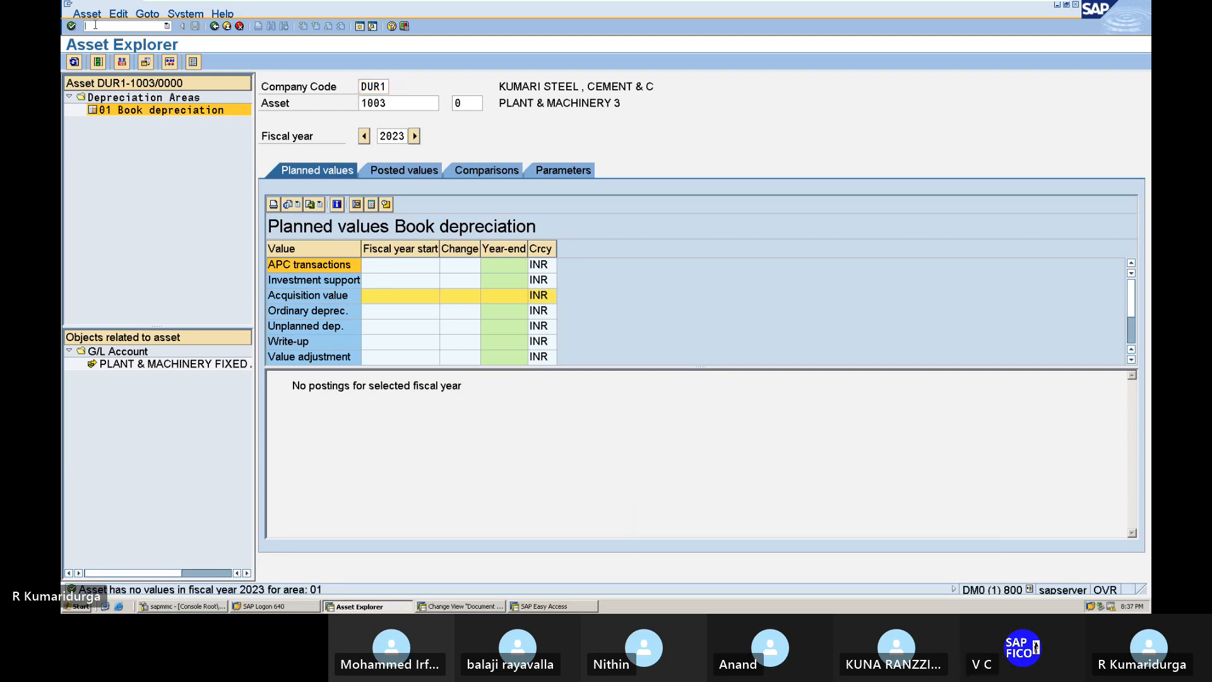
{"action": "type", "text": "/NAS01"}
{"action": "key", "text": "Return"}
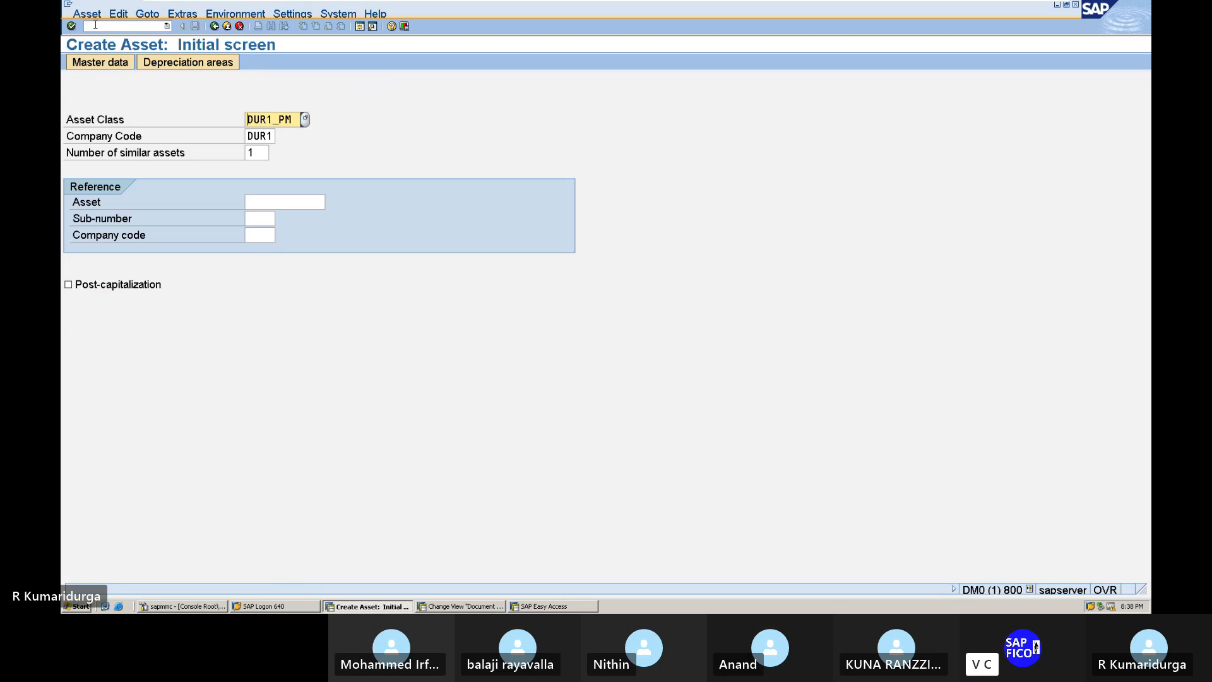
Step: Choose asset class DUR1_AC for company code DUR1 and proceed to the asset's master data
{"action": "left_click", "coordinate": [305, 123]}
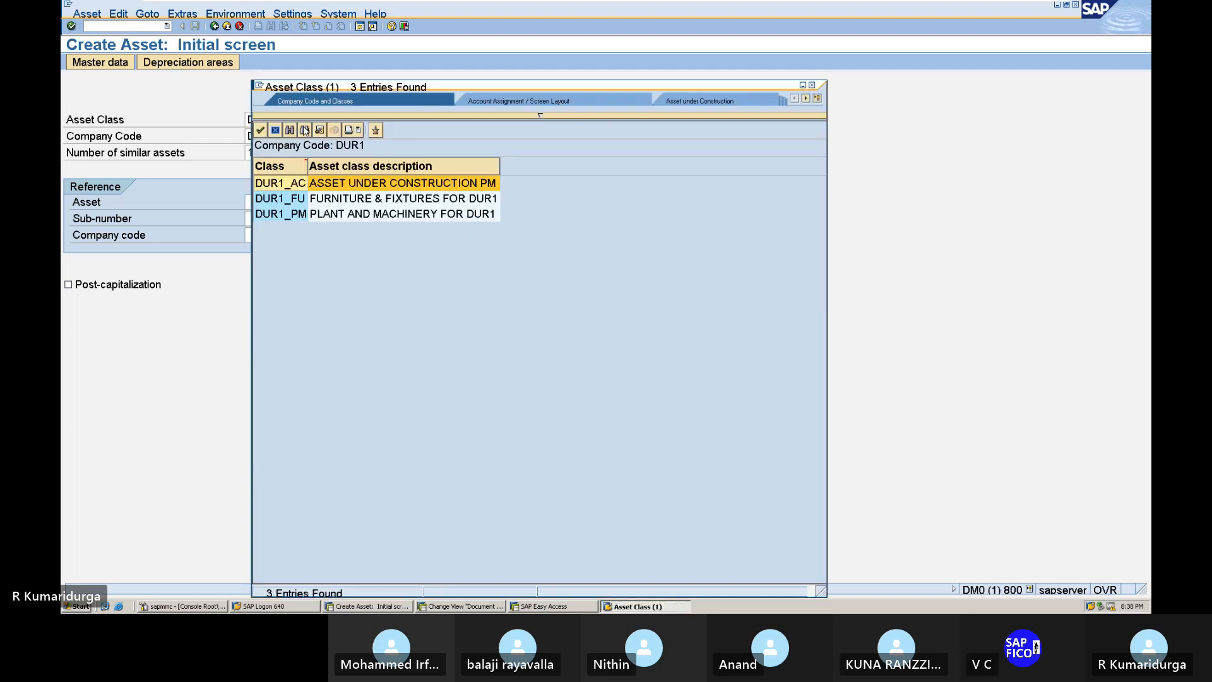
{"action": "key", "text": "Return"}
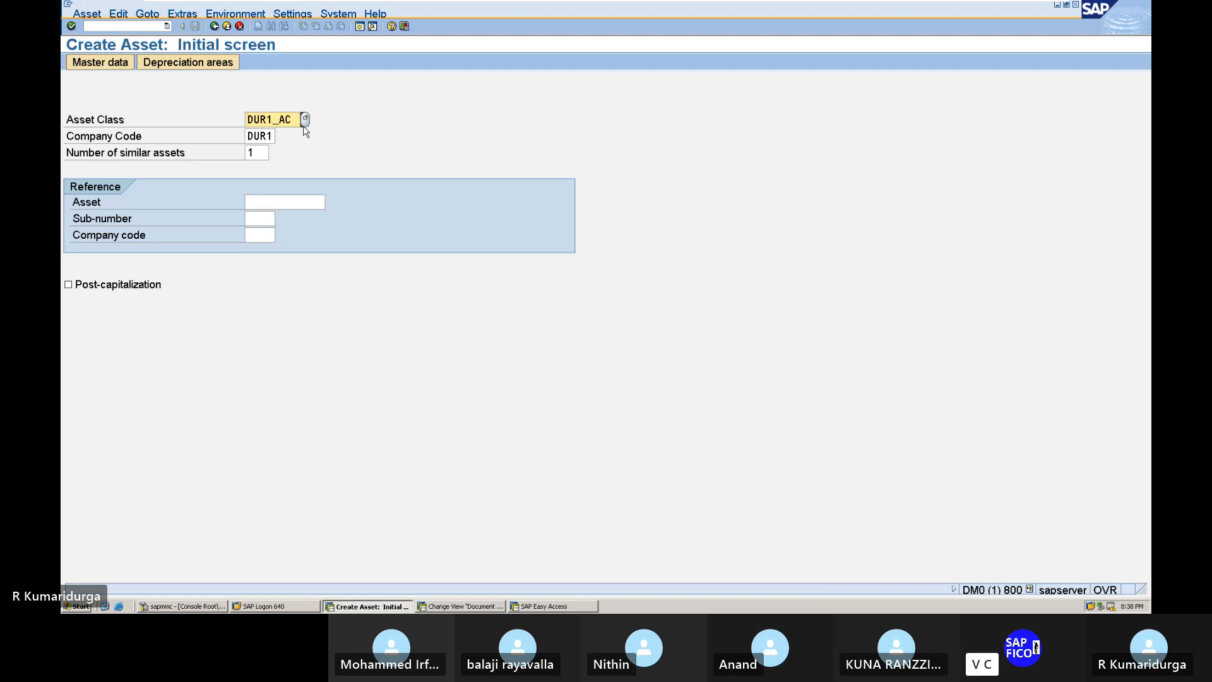
{"action": "key", "text": "Return"}
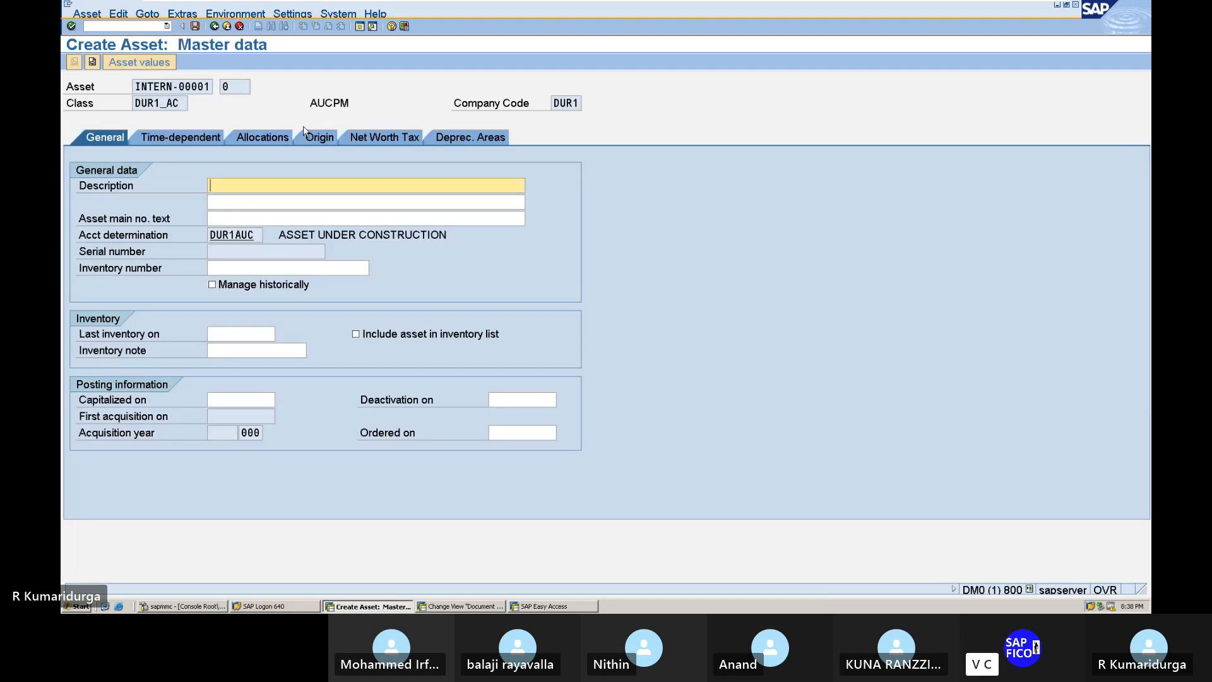
Step: Enter "ASSET UNDER CONSTRUCTION PLANT & MACHINERY" as the asset description
{"action": "type", "text": "AU"}
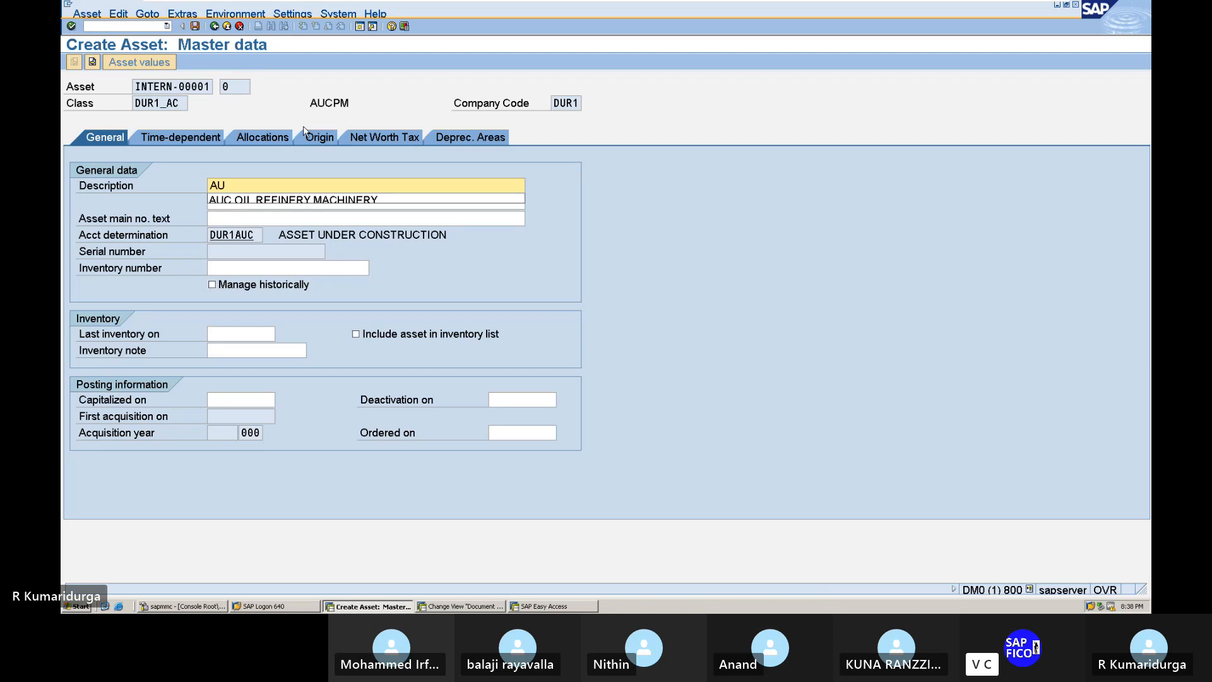
{"action": "key", "text": "BackSpace"}
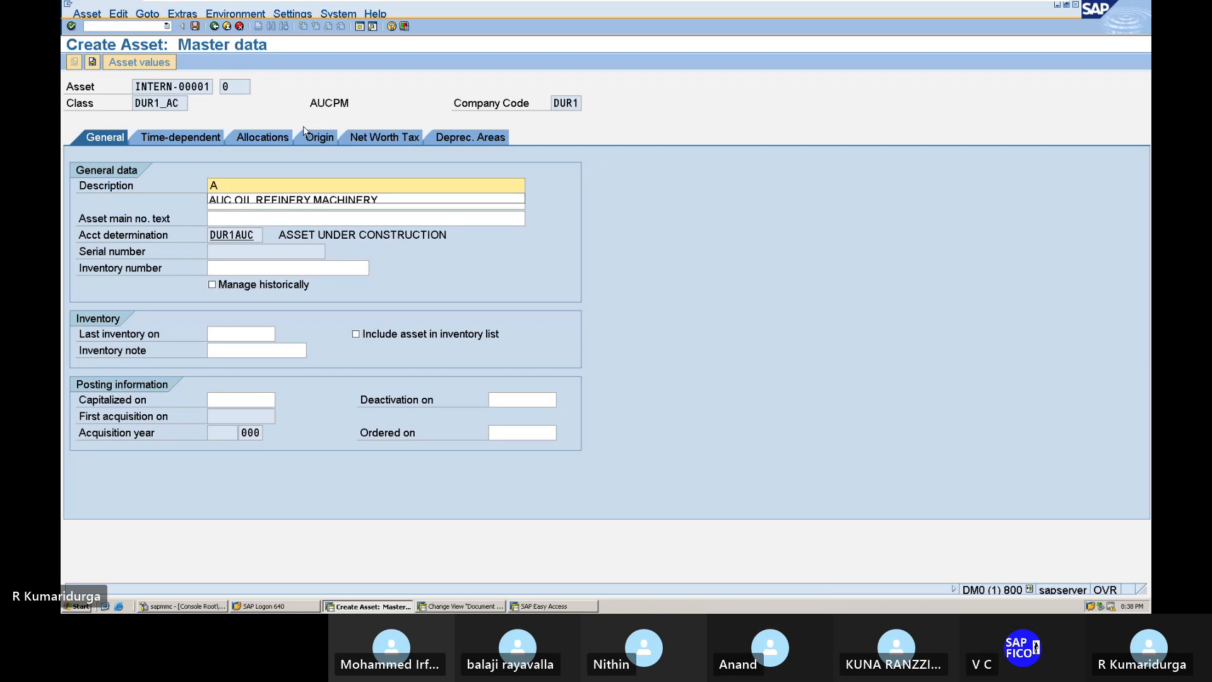
{"action": "type", "text": "SSET UNDRER"}
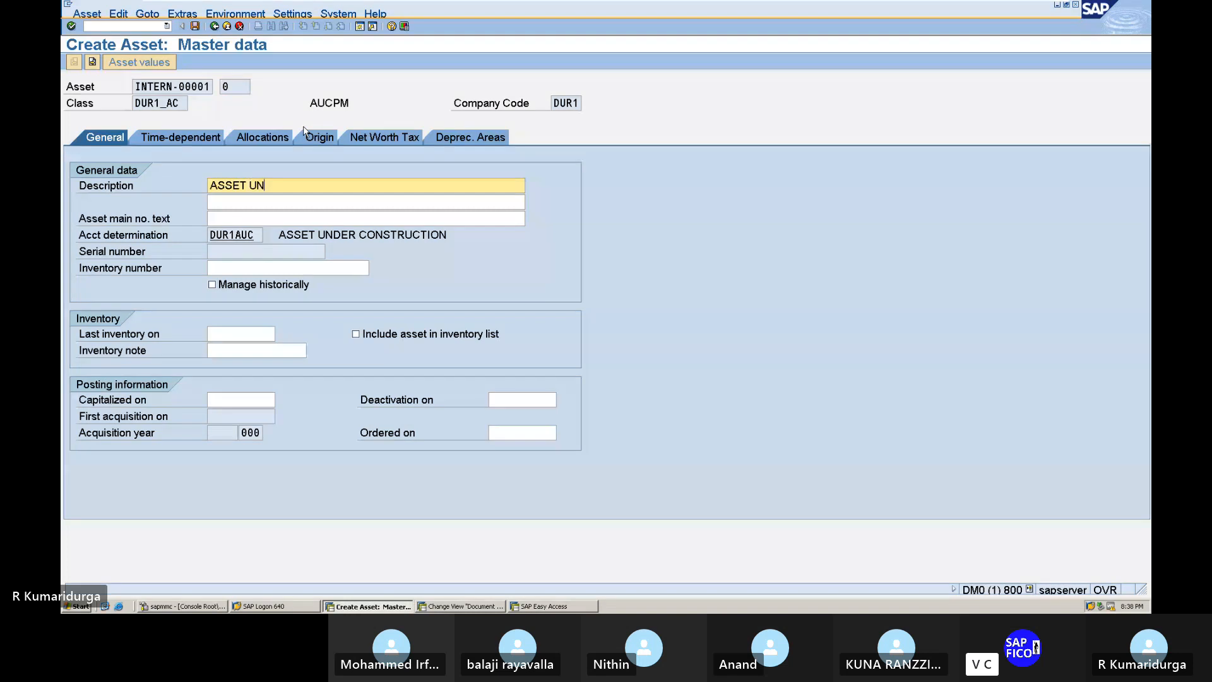
{"action": "key", "text": "BackSpace"}
{"action": "key", "text": "BackSpace"}
{"action": "key", "text": "BackSpace"}
{"action": "type", "text": "ER CONSTRUCTION "}
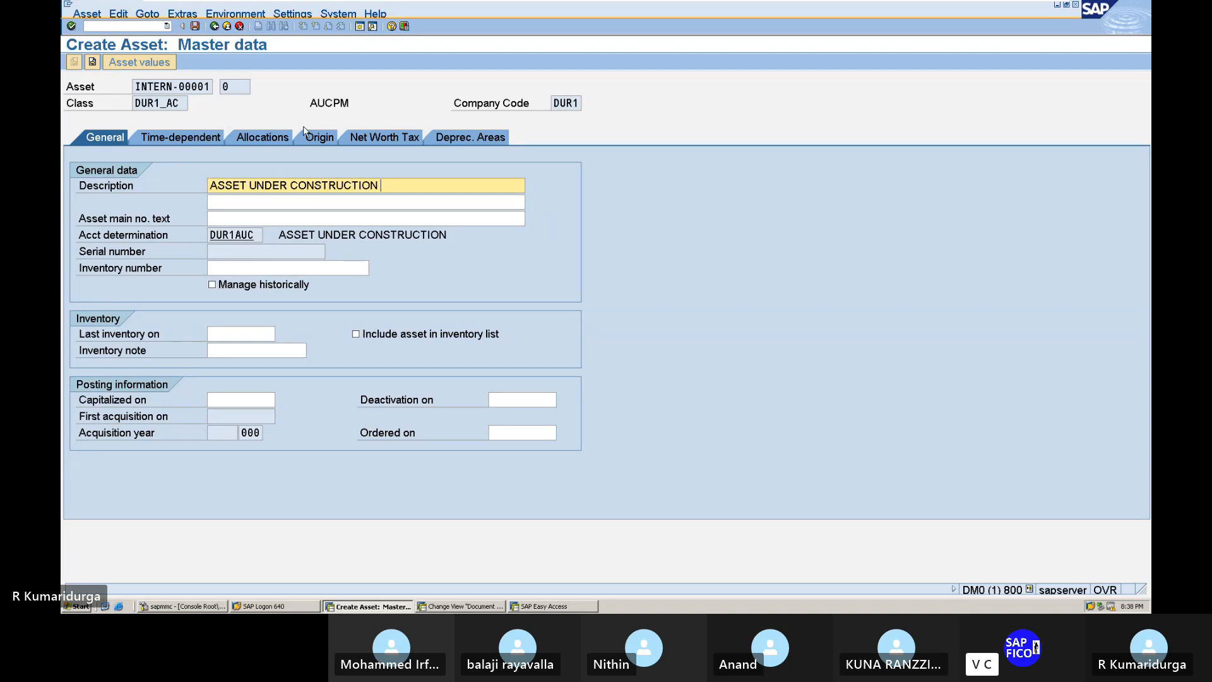
{"action": "type", "text": "PAL"}
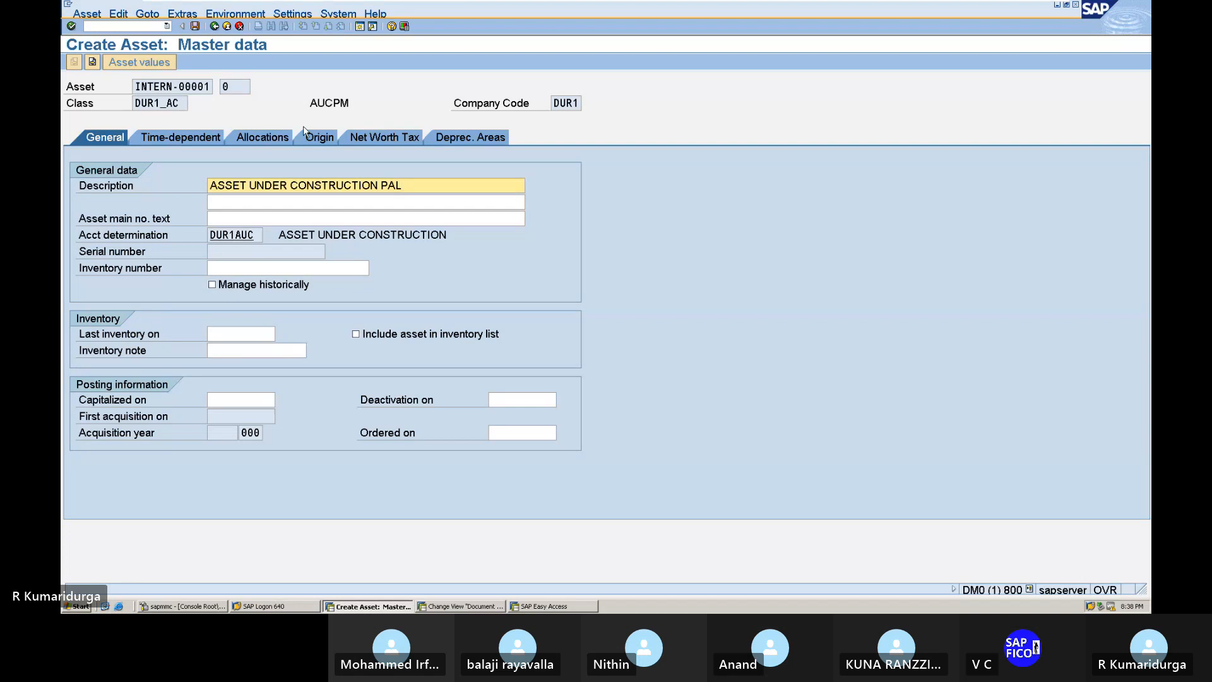
{"action": "key", "text": "BackSpace"}
{"action": "key", "text": "BackSpace"}
{"action": "type", "text": "LANT"}
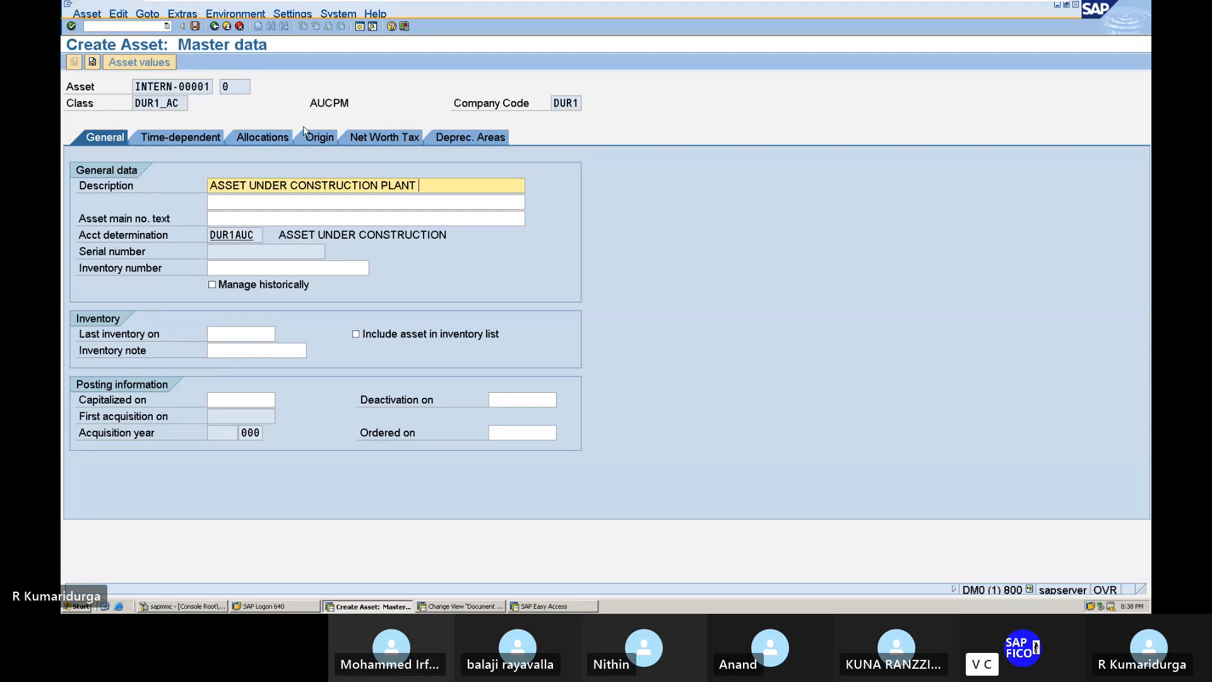
{"action": "type", "text": " & MACHINERY"}
Step: Copy the full asset description into the asset main number text
{"action": "key", "text": "shift+Left"}
{"action": "key", "text": "shift+Left"}
{"action": "key", "text": "shift+Left"}
{"action": "key", "text": "shift+Left"}
{"action": "key", "text": "shift+Left"}
{"action": "key", "text": "shift+Left"}
{"action": "key", "text": "shift+Left"}
{"action": "key", "text": "shift+Left"}
{"action": "key", "text": "shift+Left"}
{"action": "key", "text": "shift+Left"}
{"action": "key", "text": "shift+Left"}
{"action": "key", "text": "shift+Left"}
{"action": "key", "text": "shift+Left"}
{"action": "key", "text": "shift+Left"}
{"action": "key", "text": "shift+Left"}
{"action": "key", "text": "shift+Left"}
{"action": "key", "text": "shift+Left"}
{"action": "key", "text": "shift+Left"}
{"action": "key", "text": "shift+Left"}
{"action": "key", "text": "shift+Left"}
{"action": "key", "text": "shift+Left"}
{"action": "key", "text": "shift+Left"}
{"action": "key", "text": "shift+Left"}
{"action": "key", "text": "shift+Left"}
{"action": "key", "text": "shift+Left"}
{"action": "key", "text": "shift+Left"}
{"action": "key", "text": "shift+Left"}
{"action": "key", "text": "shift+Left"}
{"action": "key", "text": "shift+Left"}
{"action": "key", "text": "shift+Left"}
{"action": "key", "text": "shift+Left"}
{"action": "key", "text": "shift+Left"}
{"action": "key", "text": "shift+Left"}
{"action": "key", "text": "shift+Left"}
{"action": "key", "text": "shift+Left"}
{"action": "key", "text": "shift+Left"}
{"action": "key", "text": "ctrl+c"}
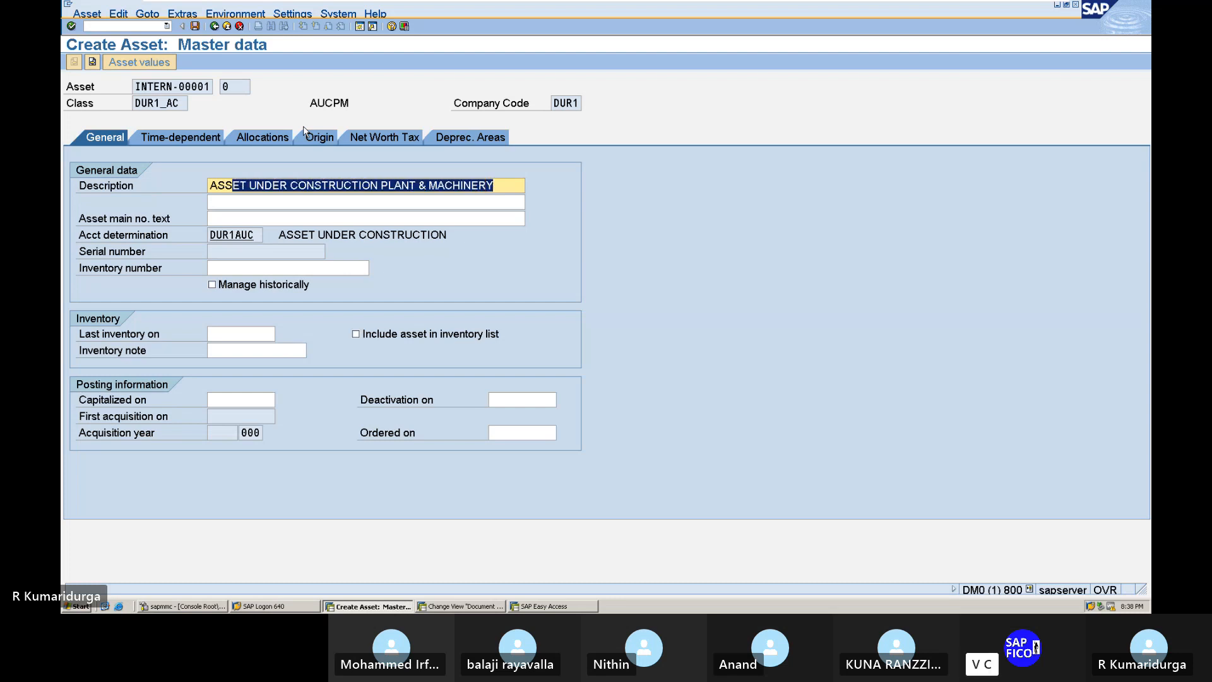
{"action": "key", "text": "Left"}
{"action": "key", "text": "Tab"}
{"action": "key", "text": "Tab"}
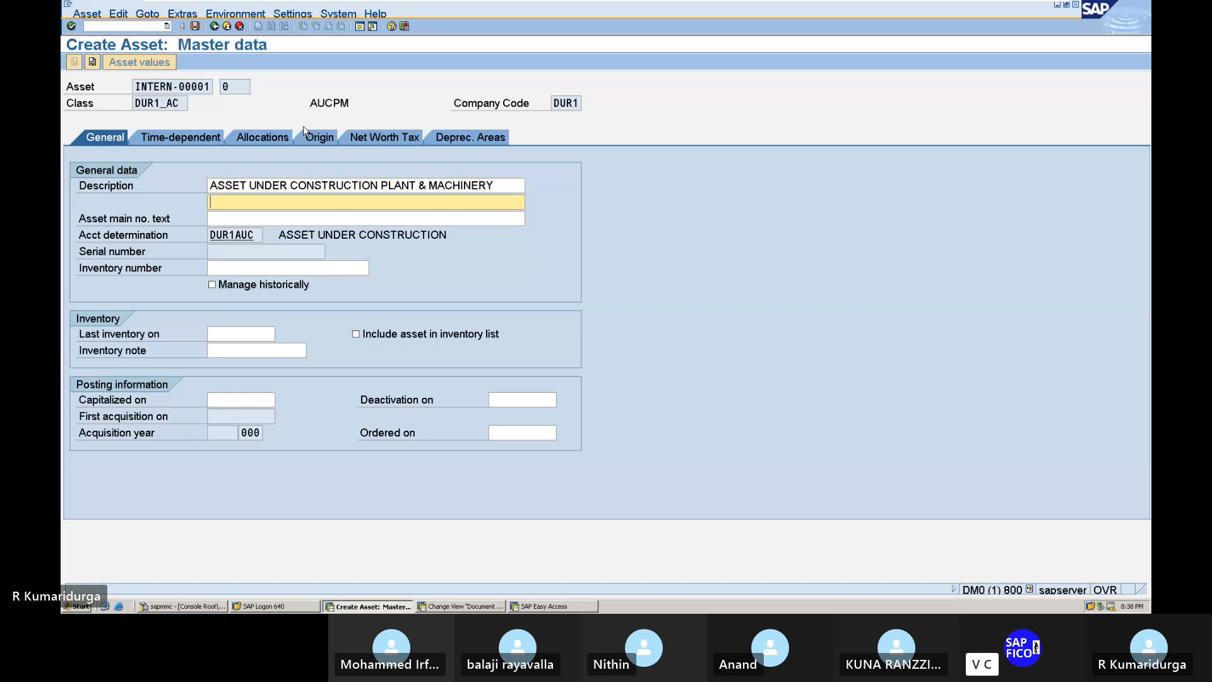
{"action": "key", "text": "ctrl+v"}
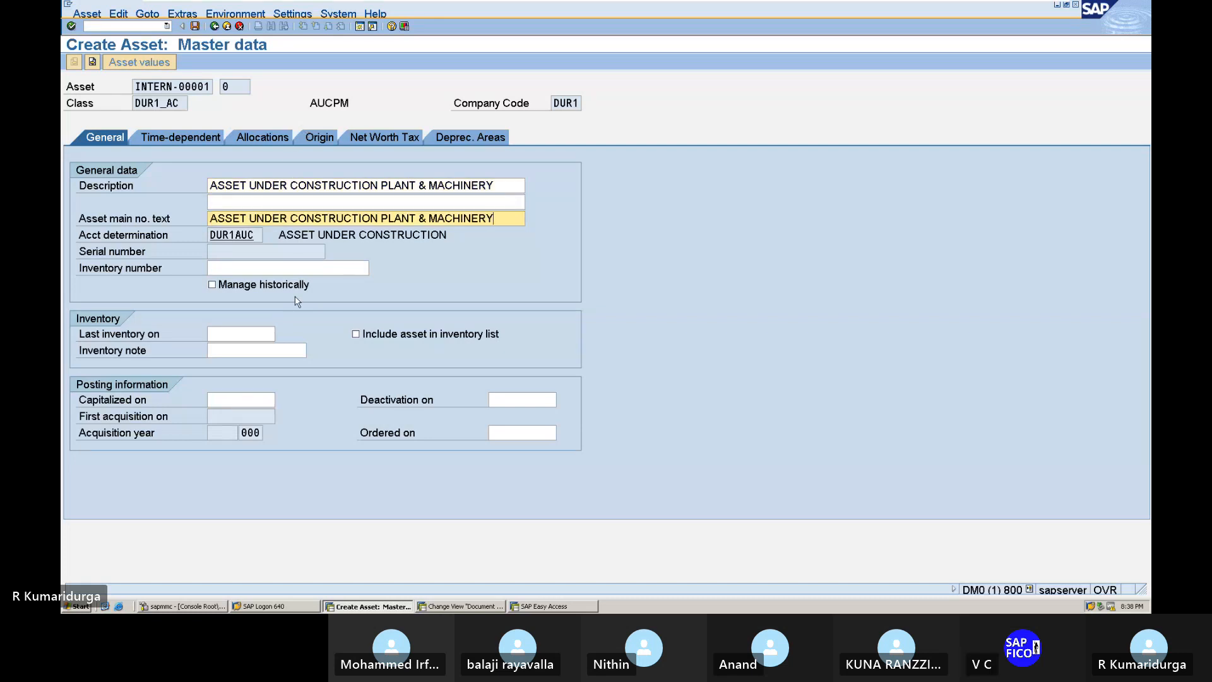
Step: Set the asset's capitalization date to 10.07.2023
{"action": "left_click", "coordinate": [247, 399]}
{"action": "type", "text": "10"}
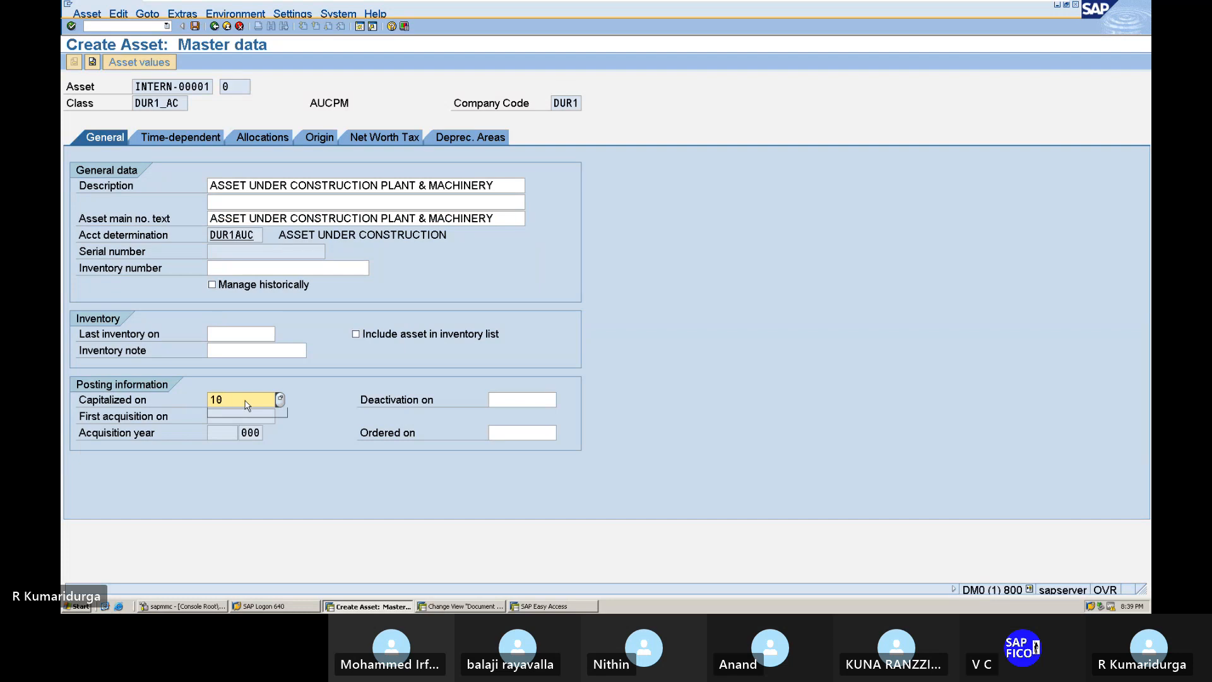
{"action": "type", "text": ".07.2023"}
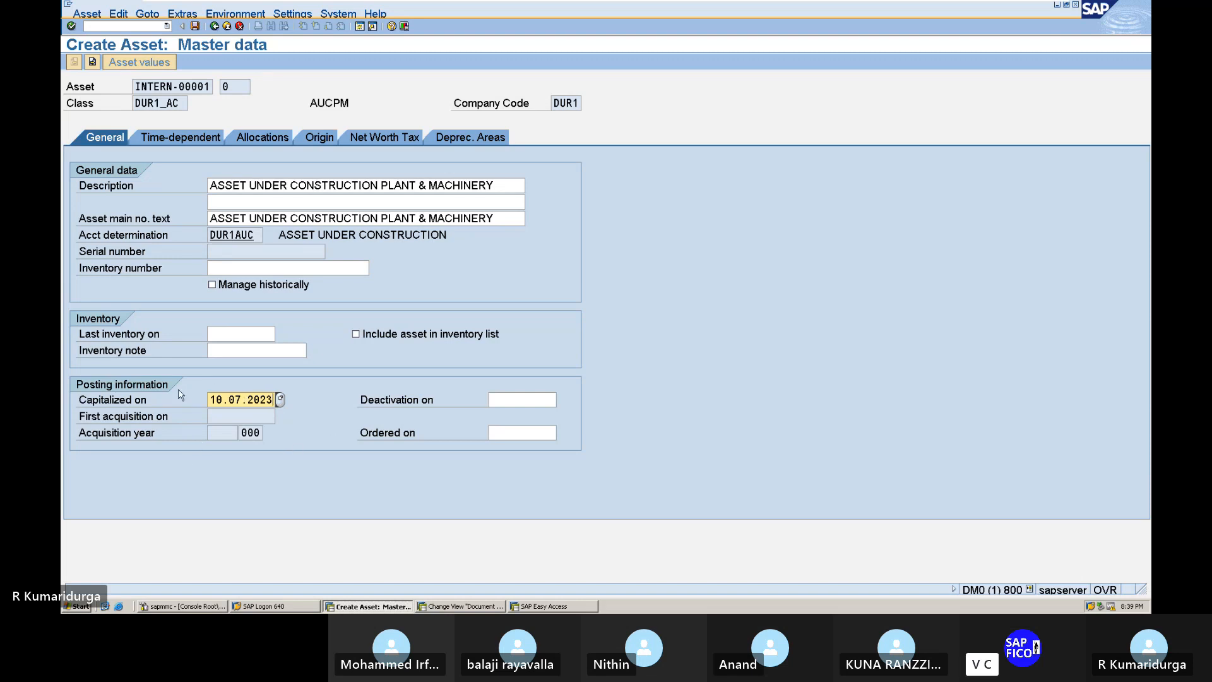
Step: Enter TIRU as the business area in the time-dependent data and try to open the depreciation areas
{"action": "left_click", "coordinate": [215, 142]}
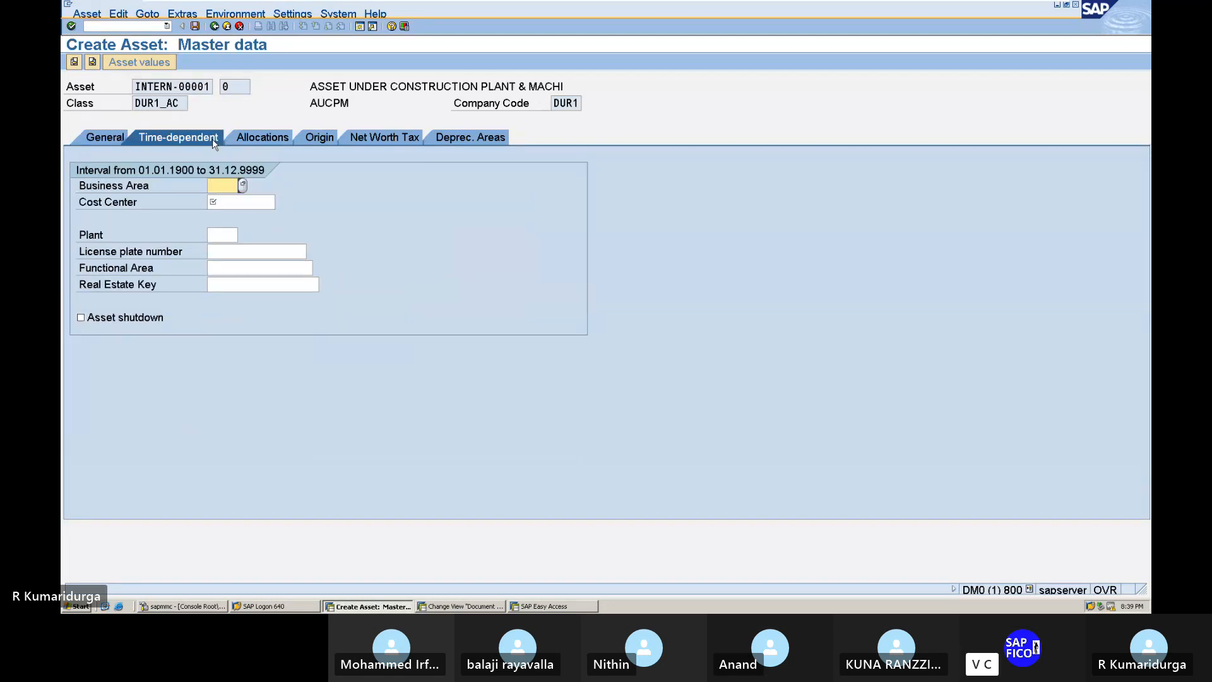
{"action": "type", "text": "TIRU"}
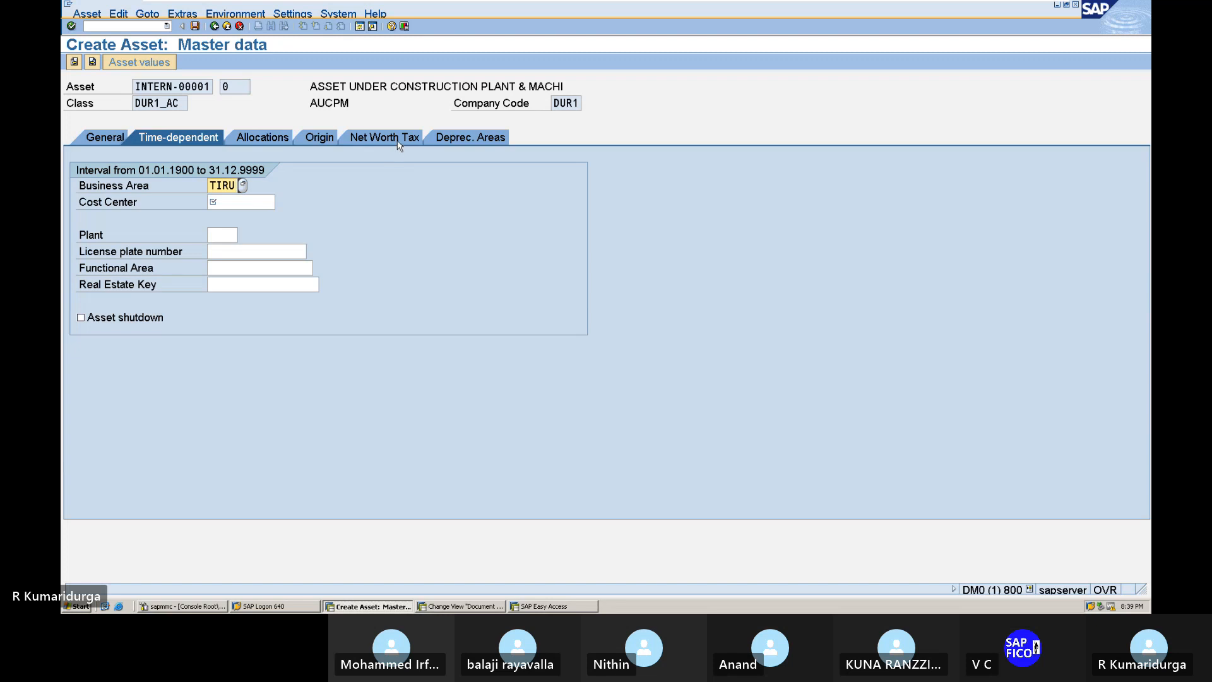
{"action": "left_click", "coordinate": [464, 138]}
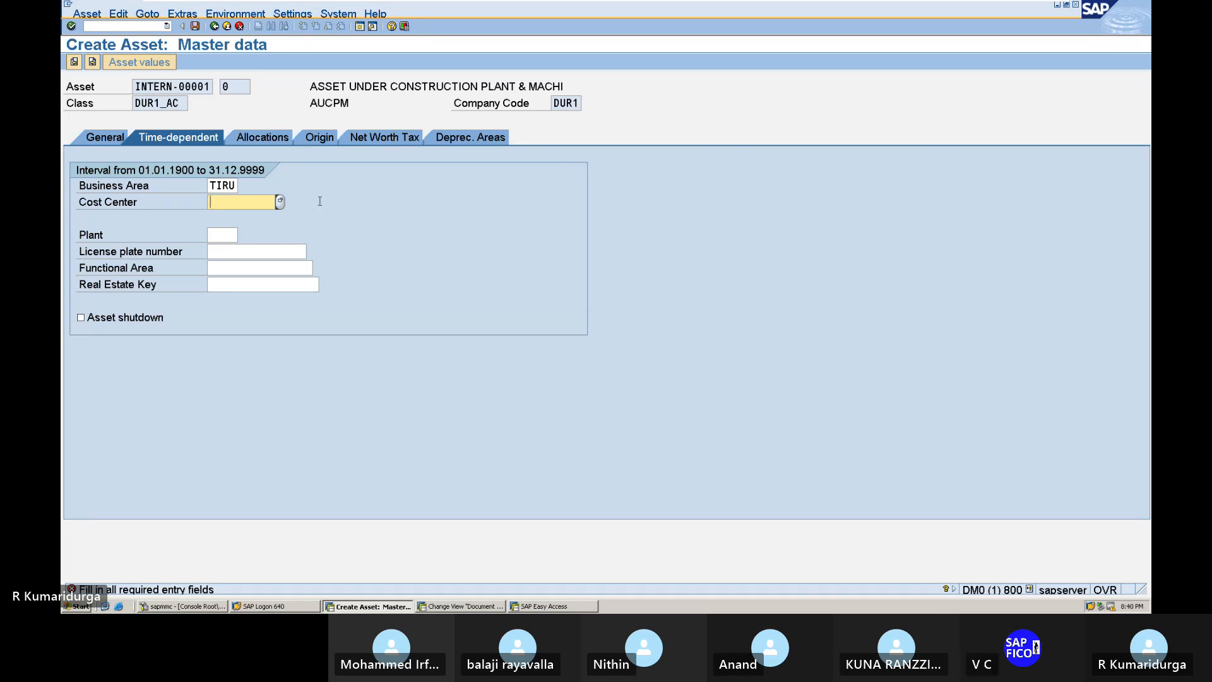
Step: Clear the business area in the time-dependent data and submit the screen without a cost center
{"action": "left_click", "coordinate": [238, 185]}
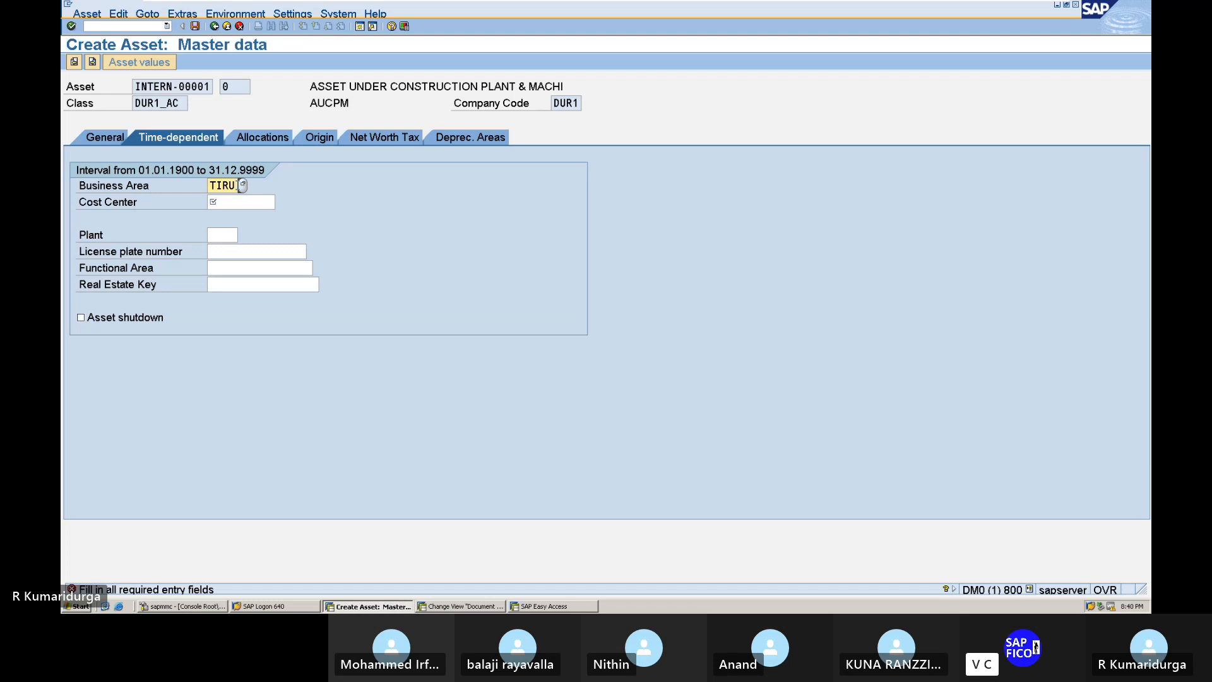
{"action": "key", "text": "BackSpace"}
{"action": "key", "text": "BackSpace"}
{"action": "key", "text": "BackSpace"}
{"action": "key", "text": "BackSpace"}
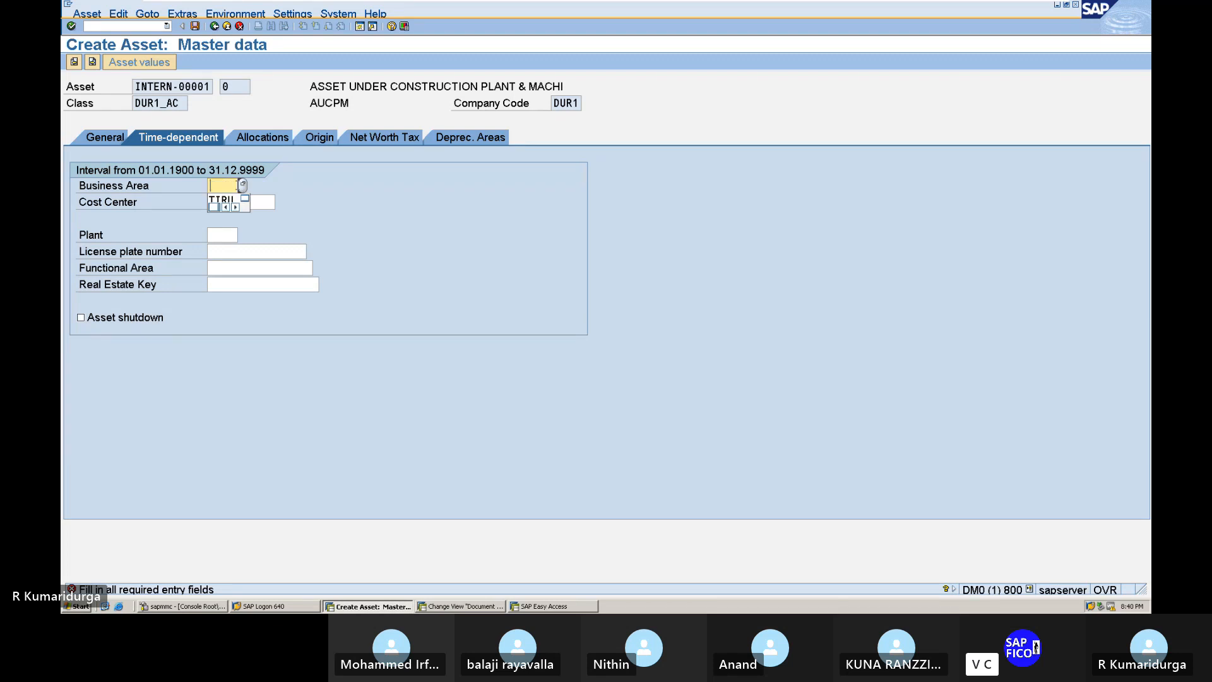
{"action": "key", "text": "Return"}
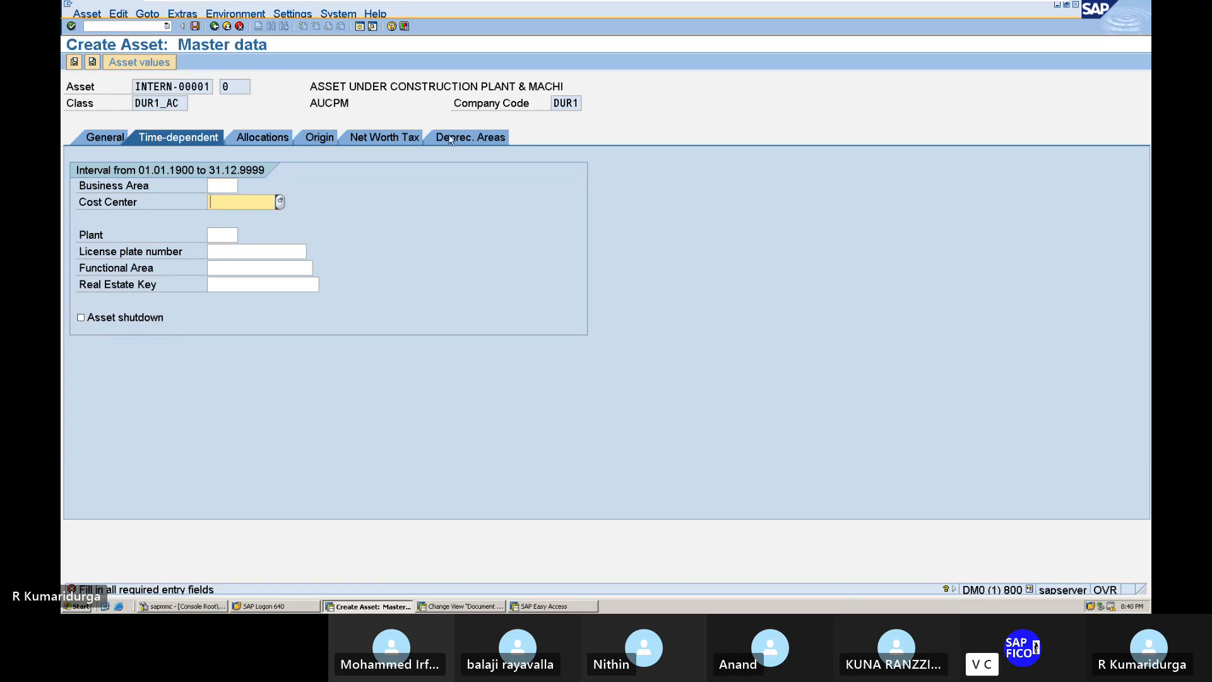
Step: Try again to open the depreciation areas and read the detailed help for the status message
{"action": "left_click", "coordinate": [451, 141]}
{"action": "double_click", "coordinate": [183, 592]}
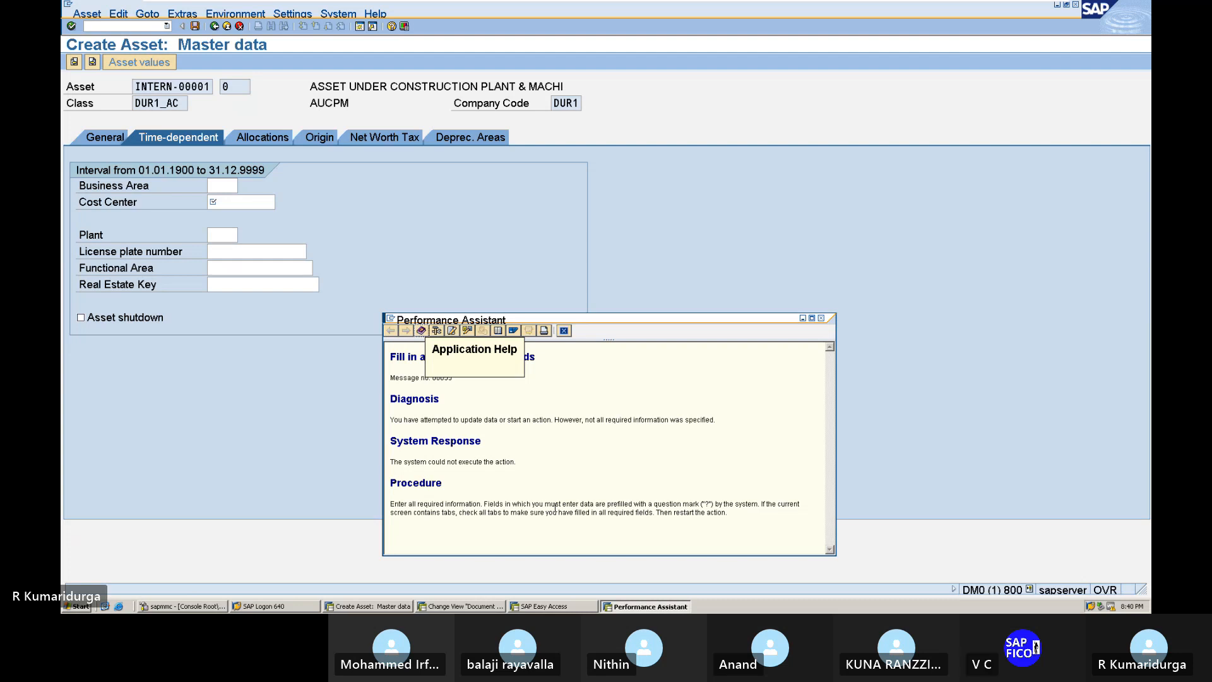
{"action": "left_click", "coordinate": [821, 319]}
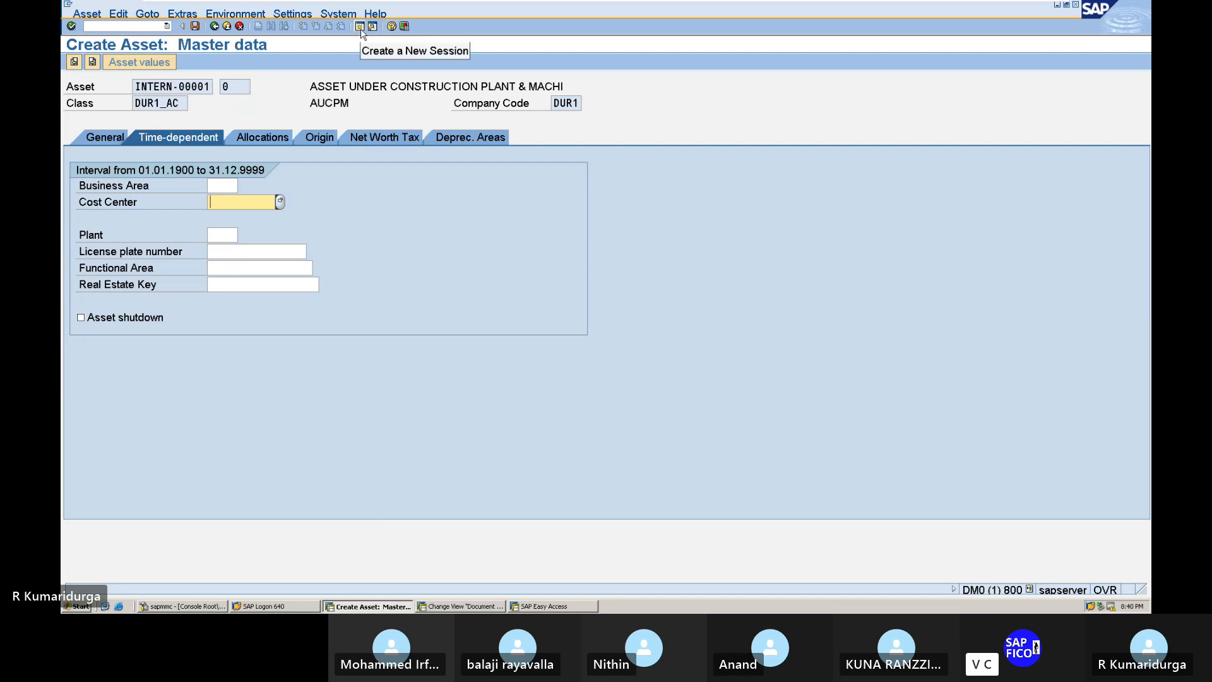
Step: Switch to the document types session, leave that transaction, and open the SAP Reference IMG through SPRO
{"action": "left_click", "coordinate": [457, 607]}
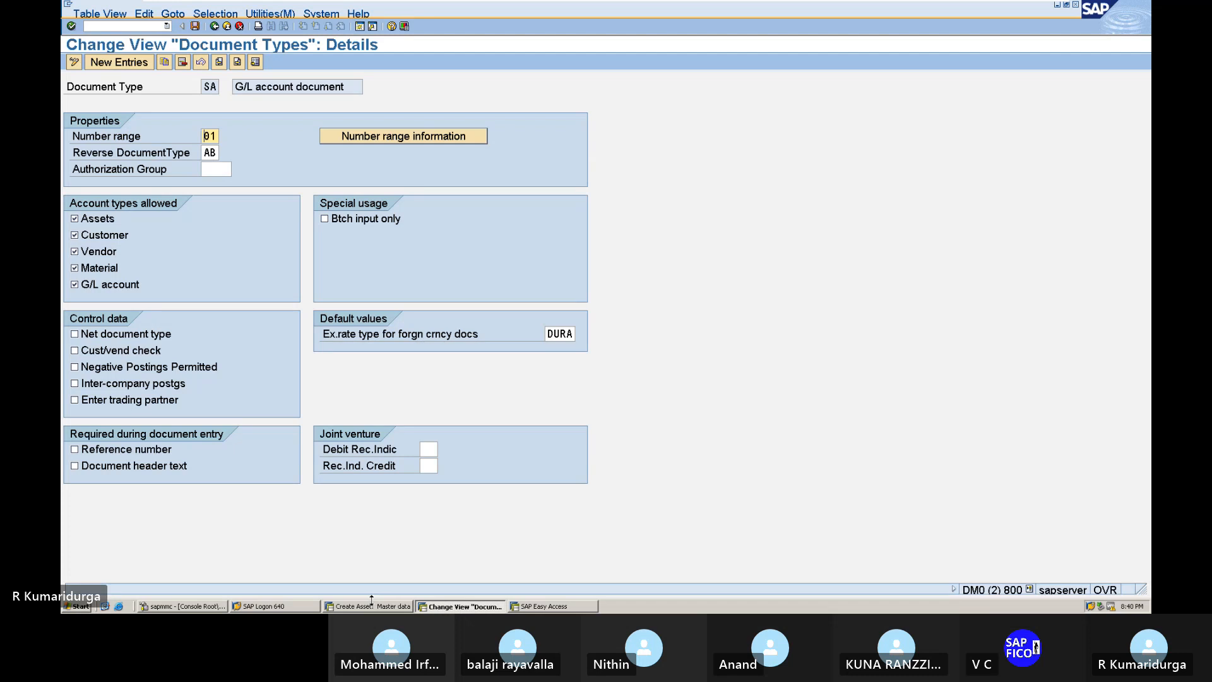
{"action": "left_click", "coordinate": [146, 26]}
{"action": "type", "text": "/N"}
{"action": "key", "text": "Return"}
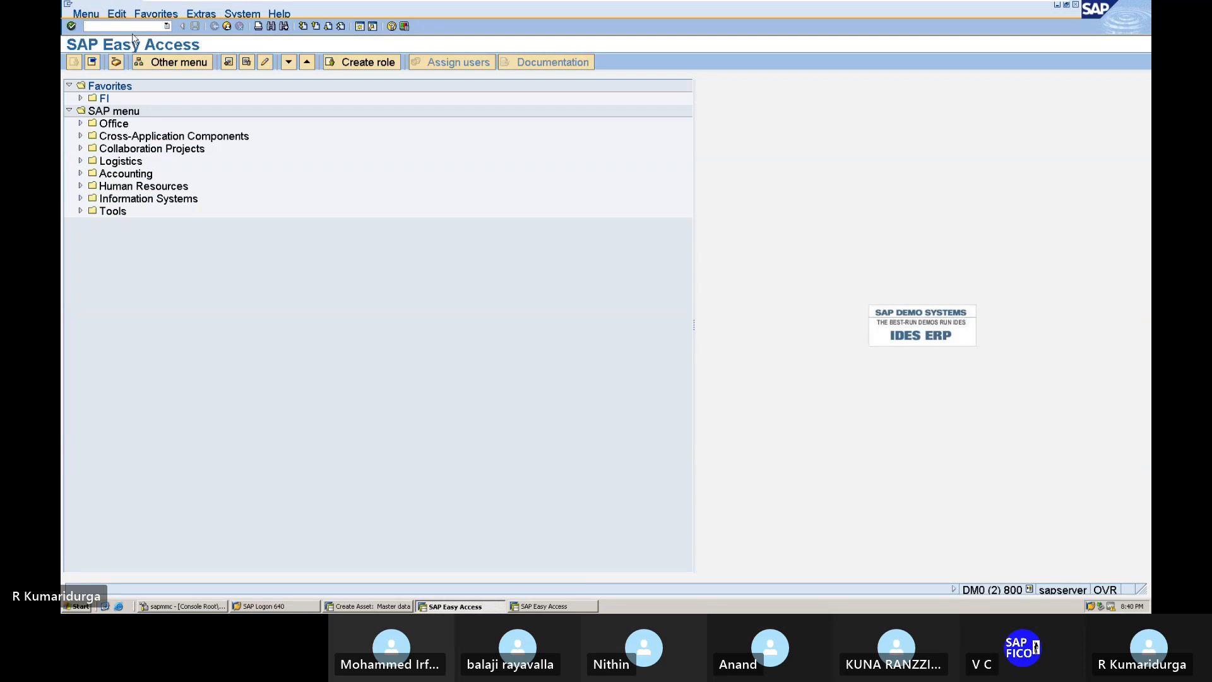
{"action": "type", "text": "/NSPRO"}
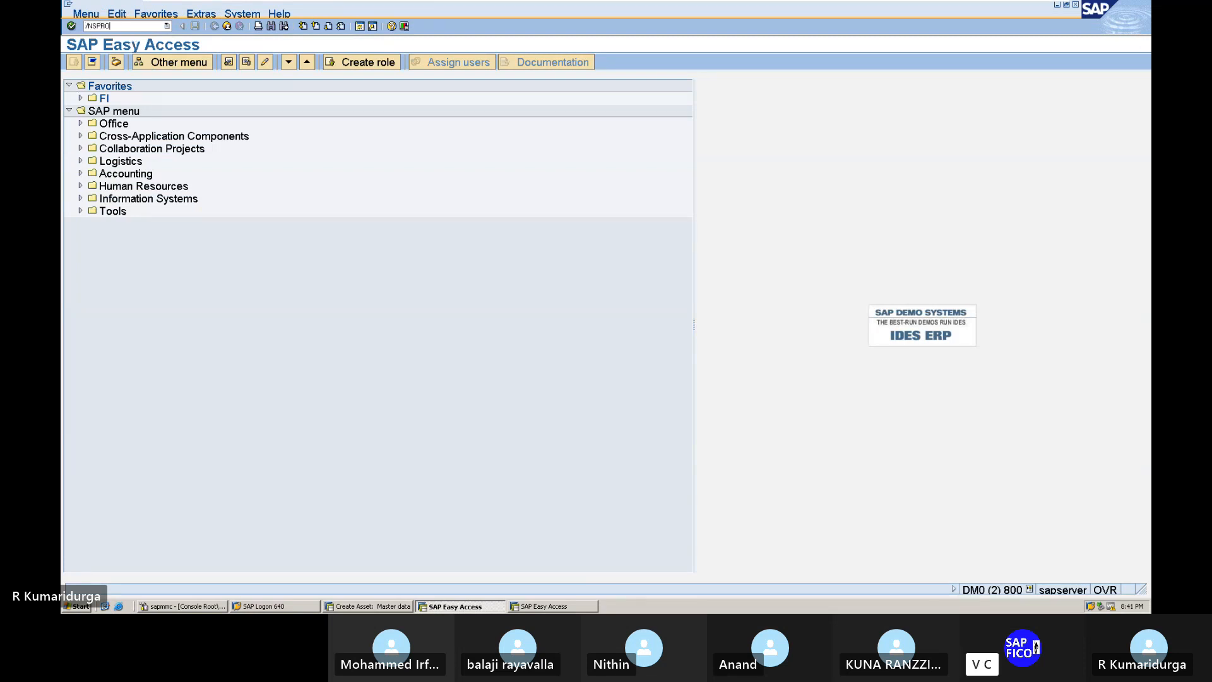
{"action": "key", "text": "Return"}
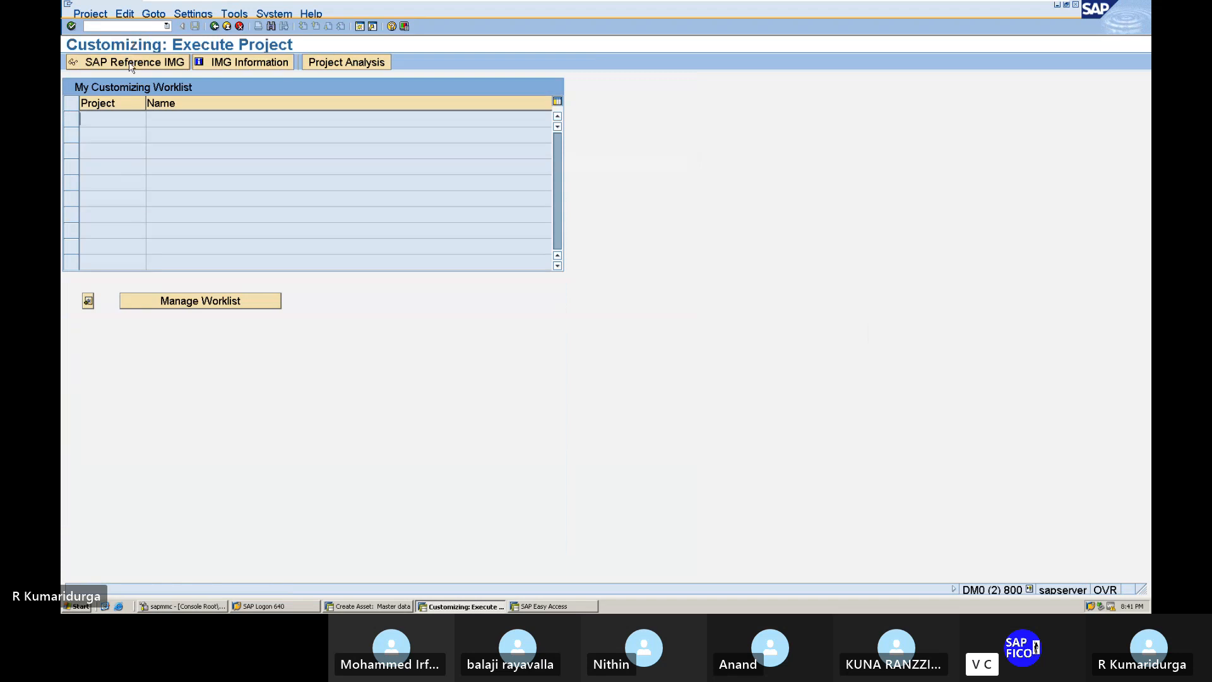
{"action": "left_click", "coordinate": [130, 63]}
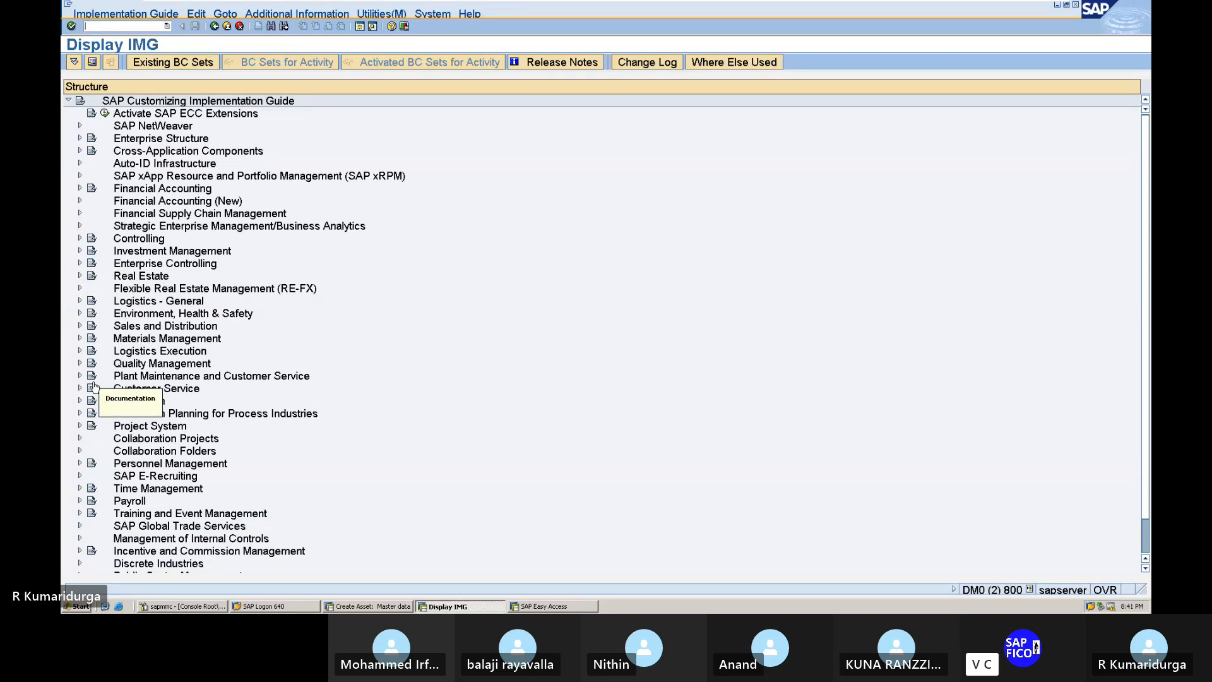
Step: Open Create Screen Layout Rules under Financial Accounting, Asset Accounting, Organizational Structures, Asset Classes in the IMG
{"action": "left_click", "coordinate": [79, 188]}
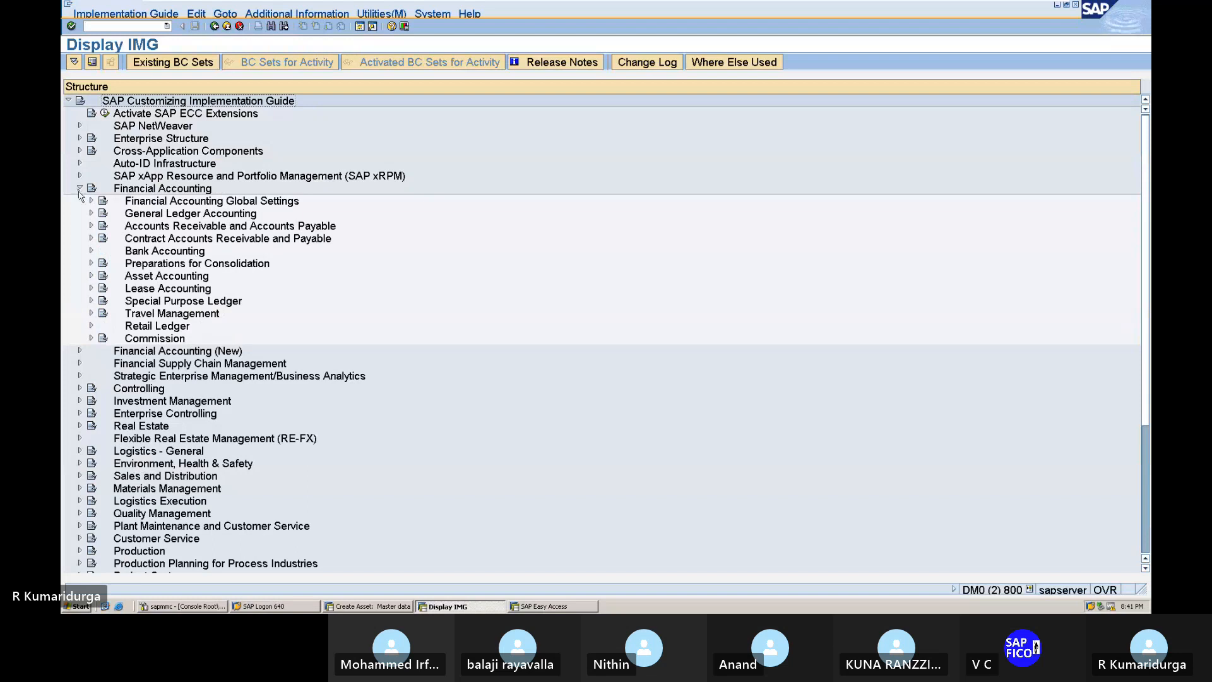
{"action": "left_click", "coordinate": [91, 276]}
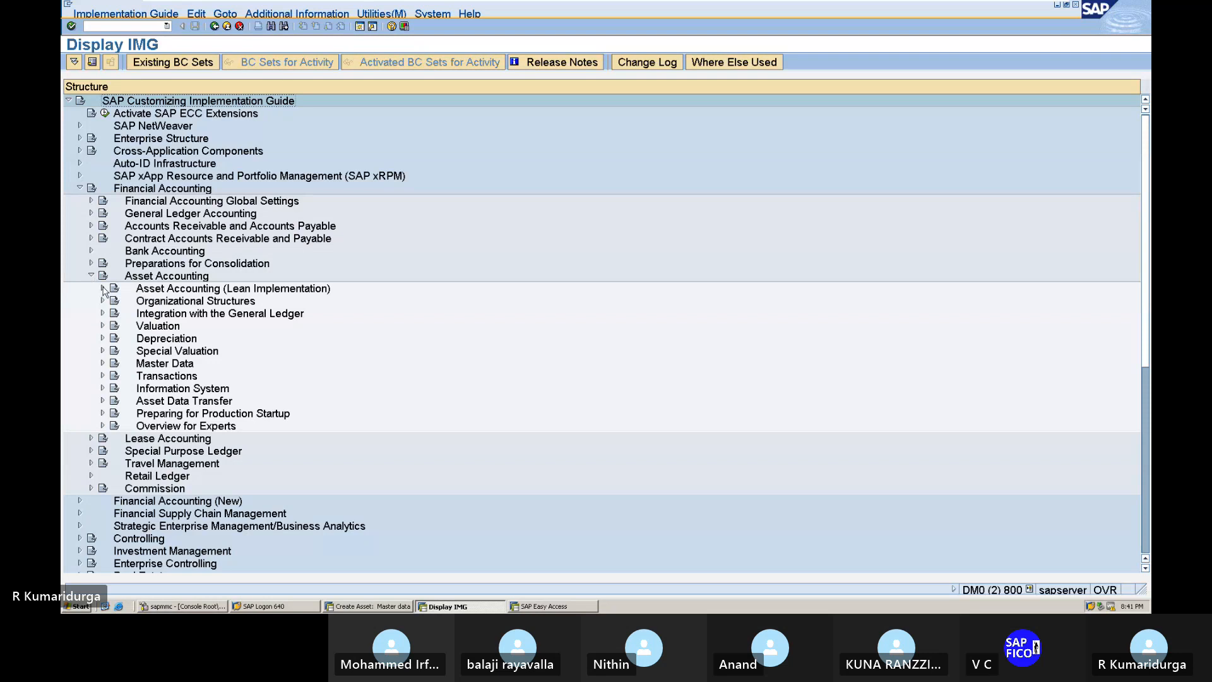
{"action": "left_click", "coordinate": [102, 302]}
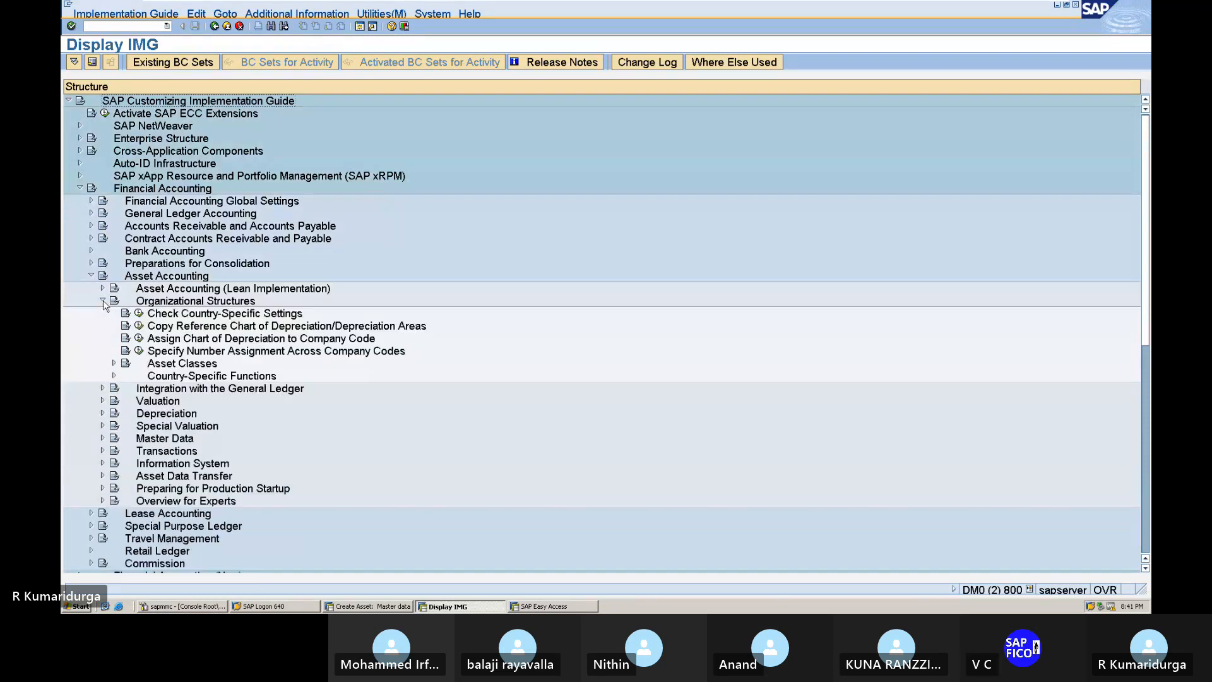
{"action": "left_click", "coordinate": [103, 301]}
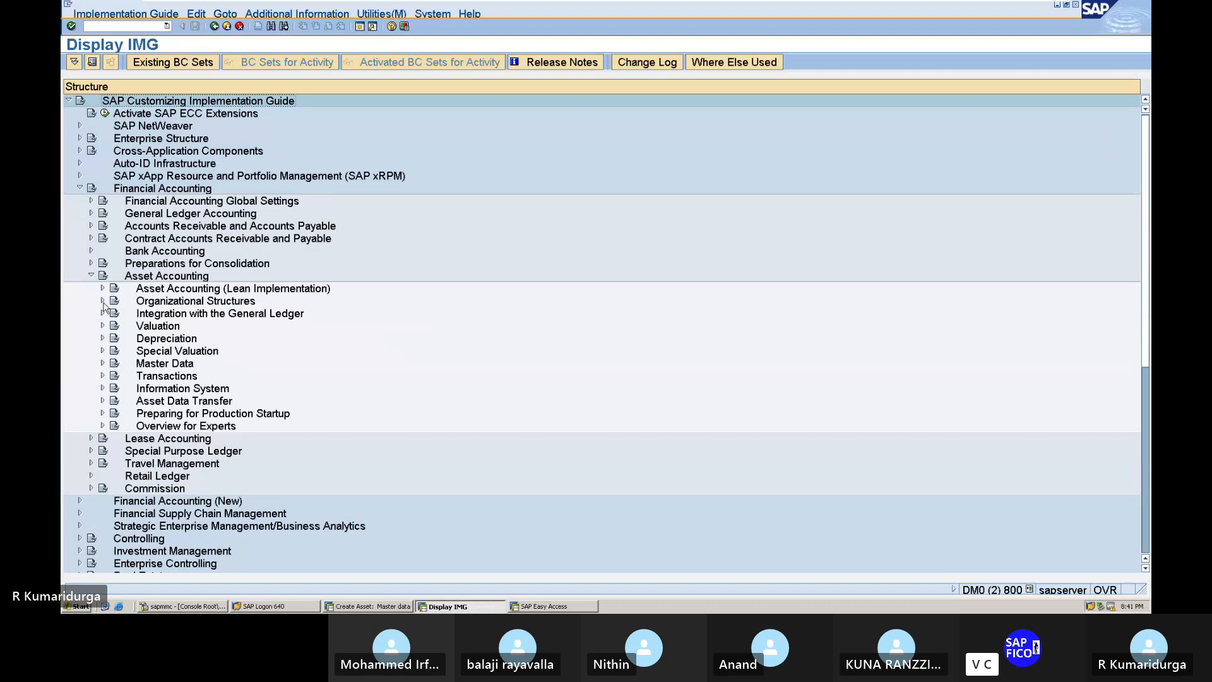
{"action": "left_click", "coordinate": [103, 301]}
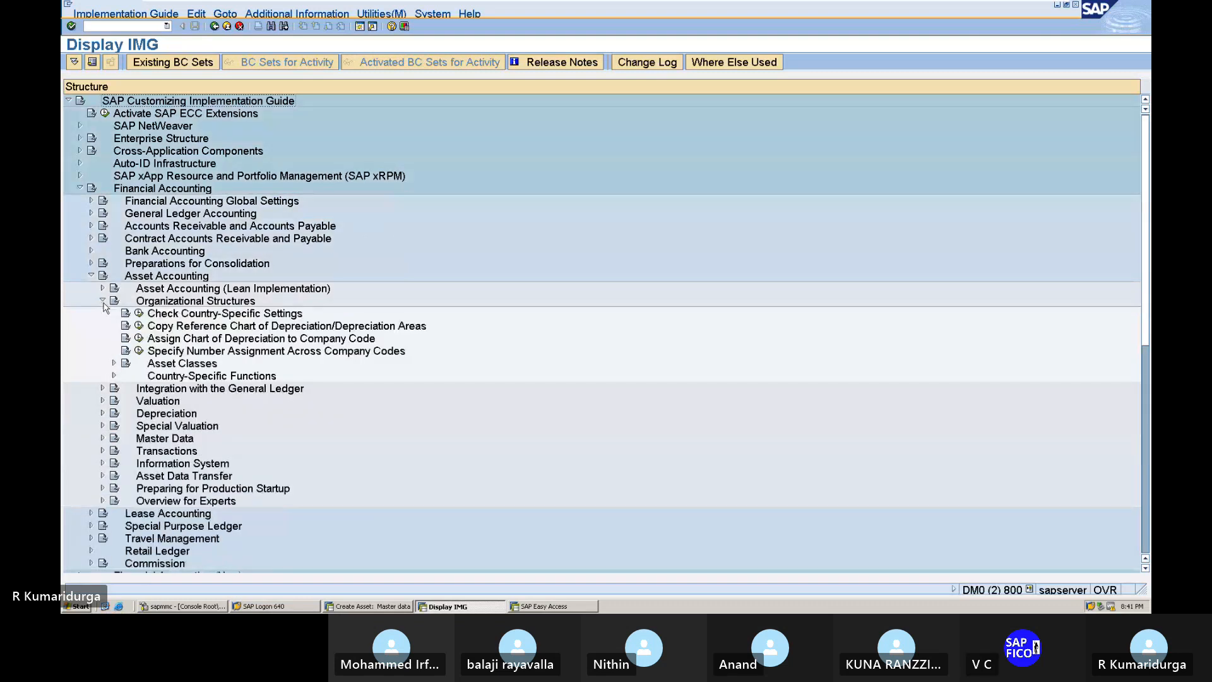
{"action": "left_click", "coordinate": [113, 364]}
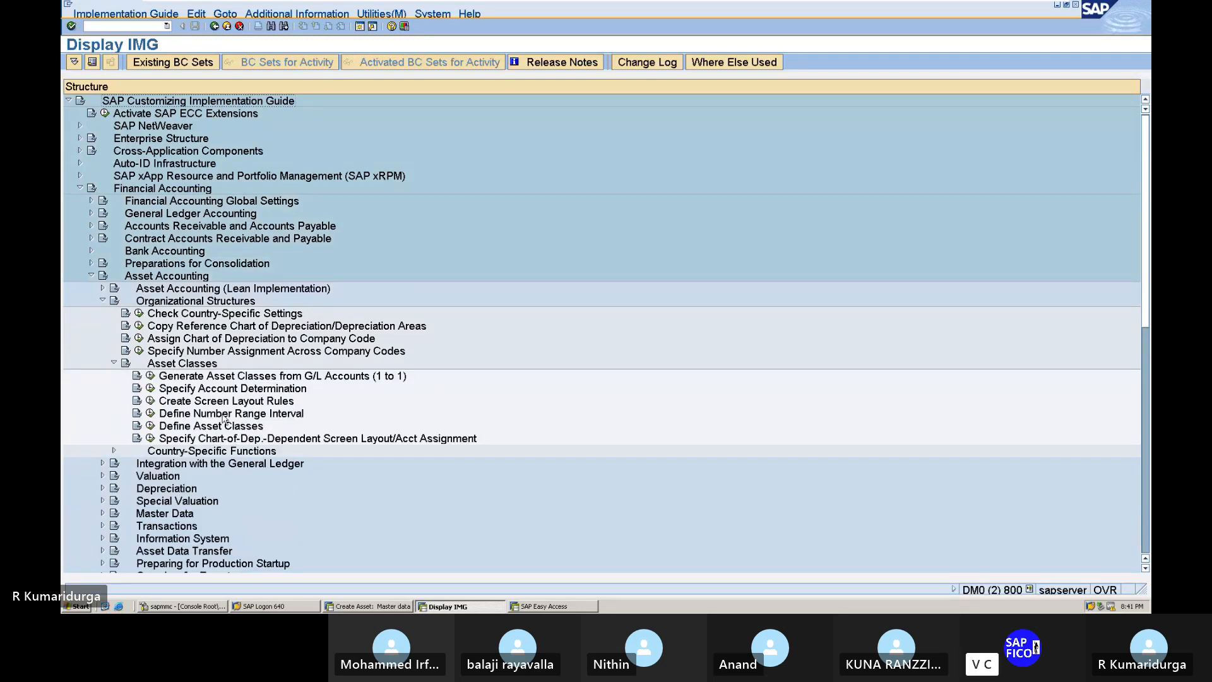
{"action": "left_click", "coordinate": [151, 402]}
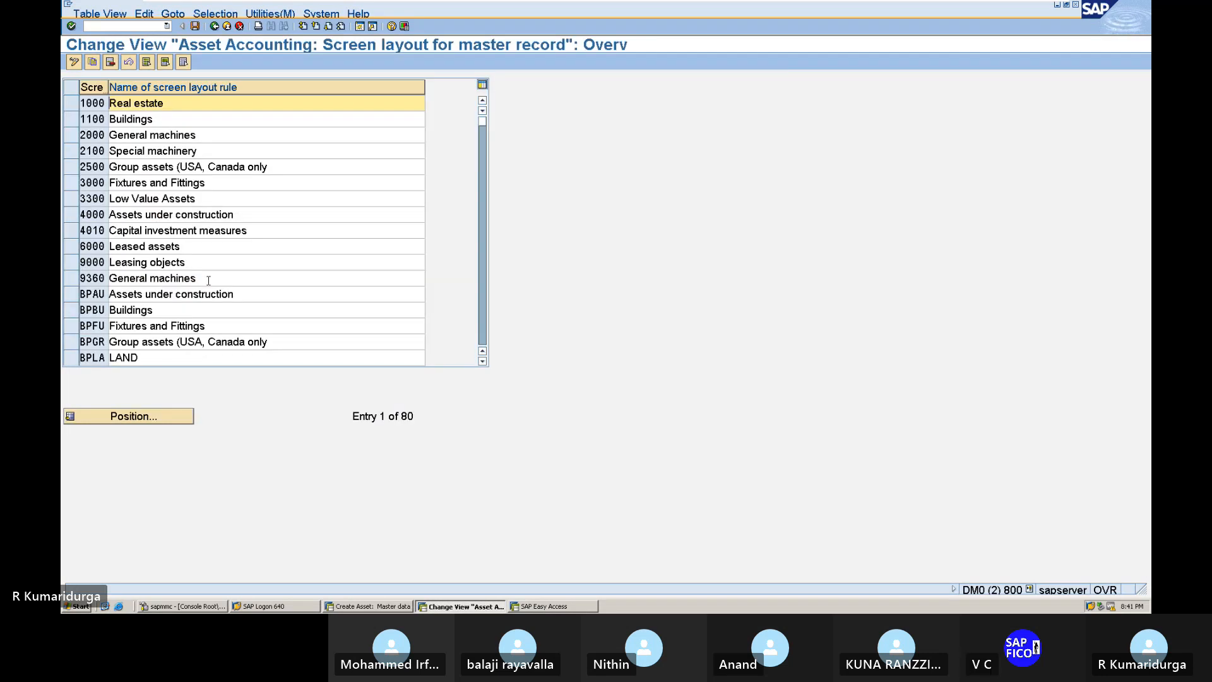
Step: Find the DUPM PLANT & MACHINERY-DUR1 screen layout rule, try to open its details, and return to the IMG
{"action": "scroll", "coordinate": [208, 280], "scroll_direction": "down", "scroll_amount": 2}
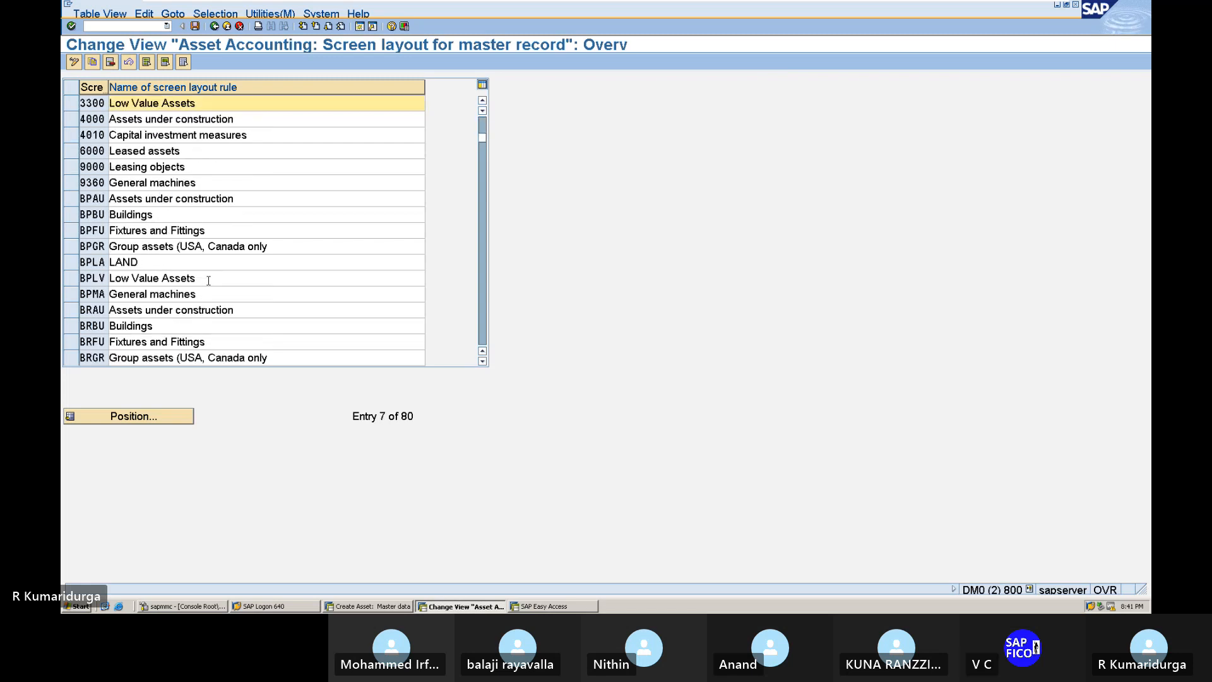
{"action": "scroll", "coordinate": [209, 280], "scroll_direction": "down", "scroll_amount": 5}
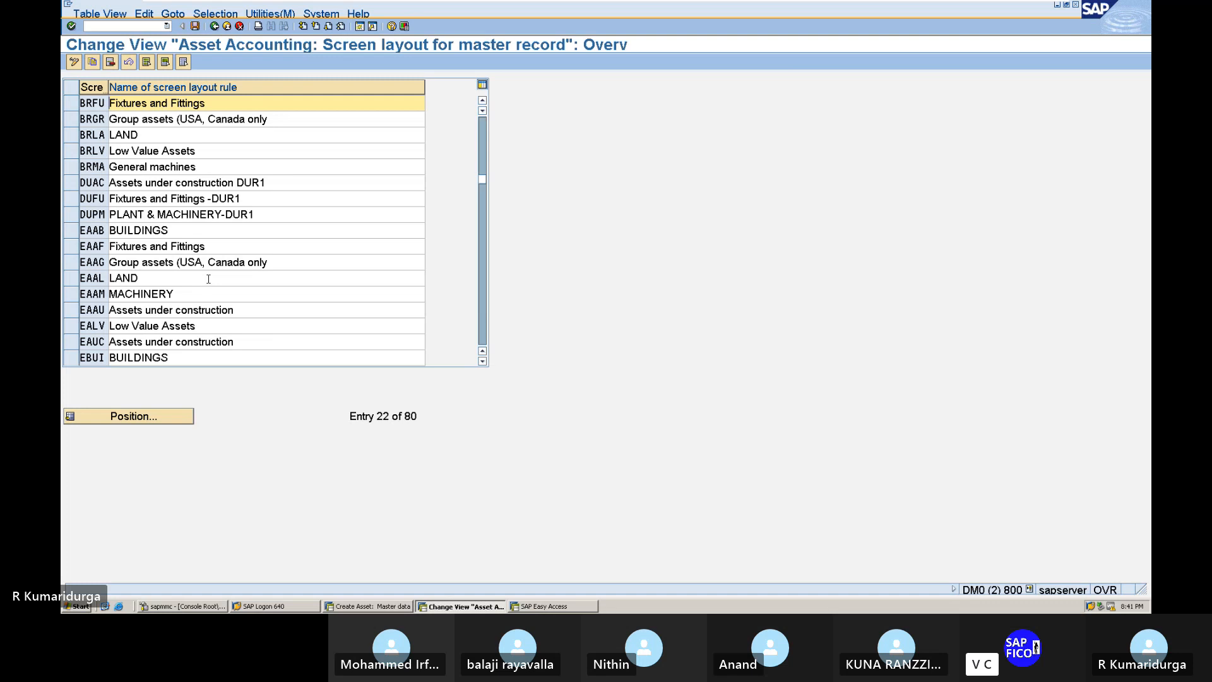
{"action": "left_click", "coordinate": [243, 215]}
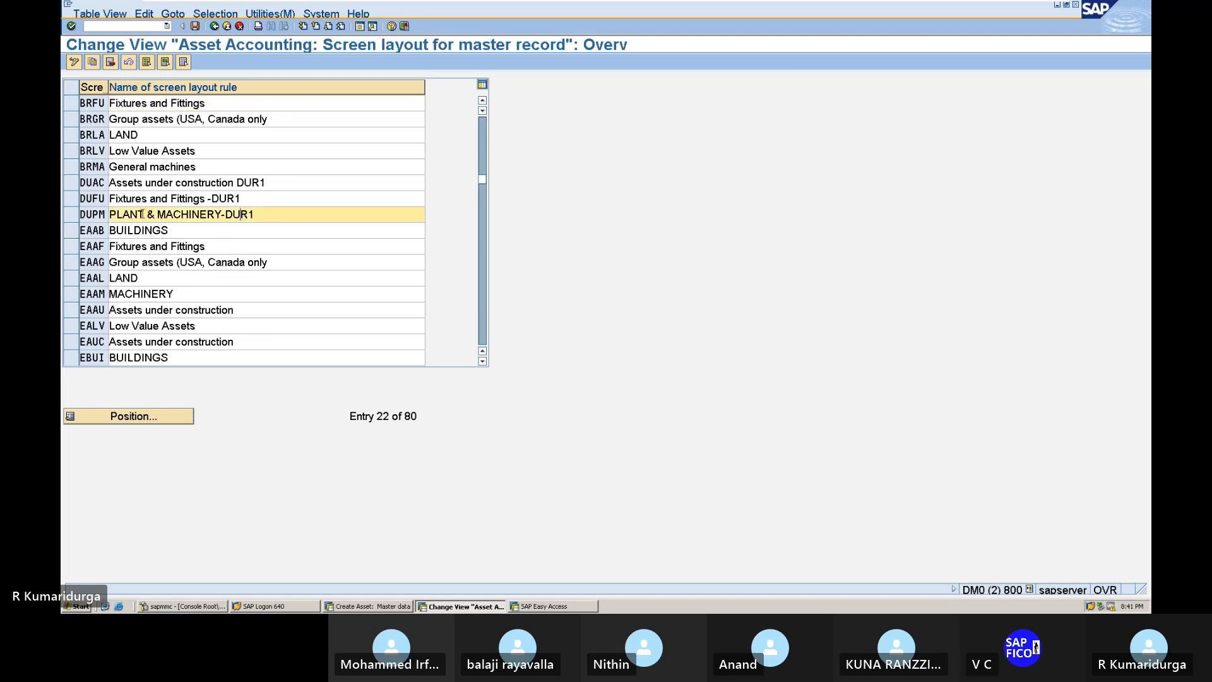
{"action": "left_click", "coordinate": [74, 217]}
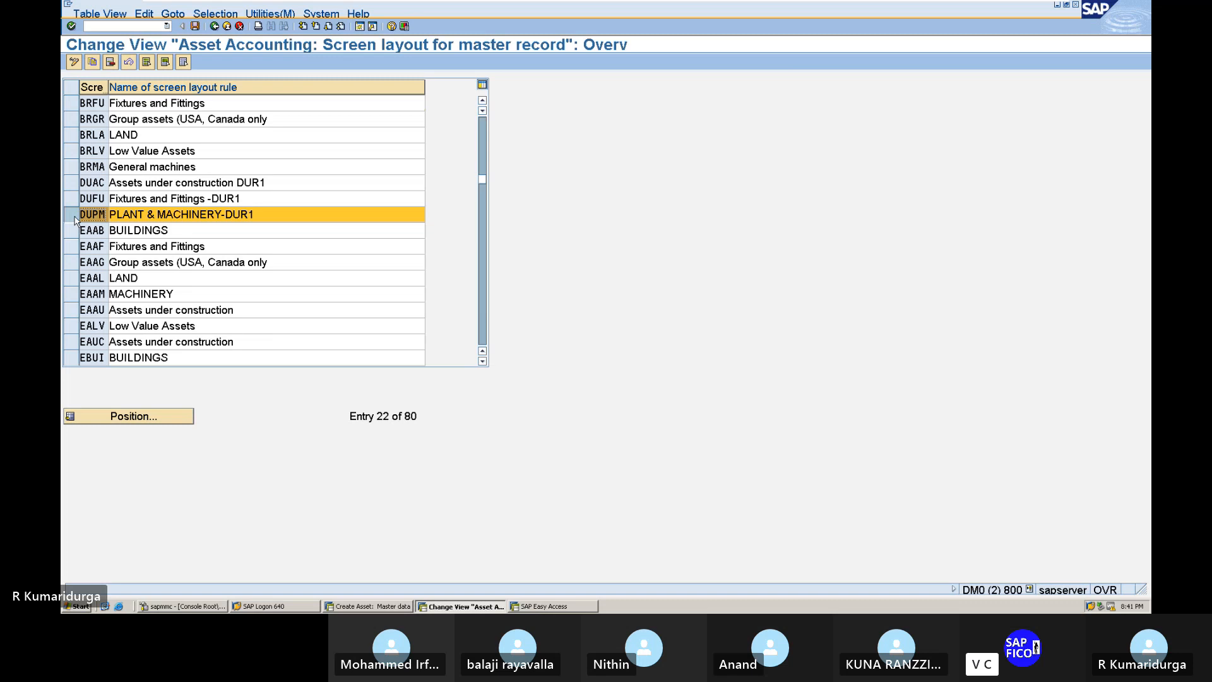
{"action": "left_click", "coordinate": [77, 219]}
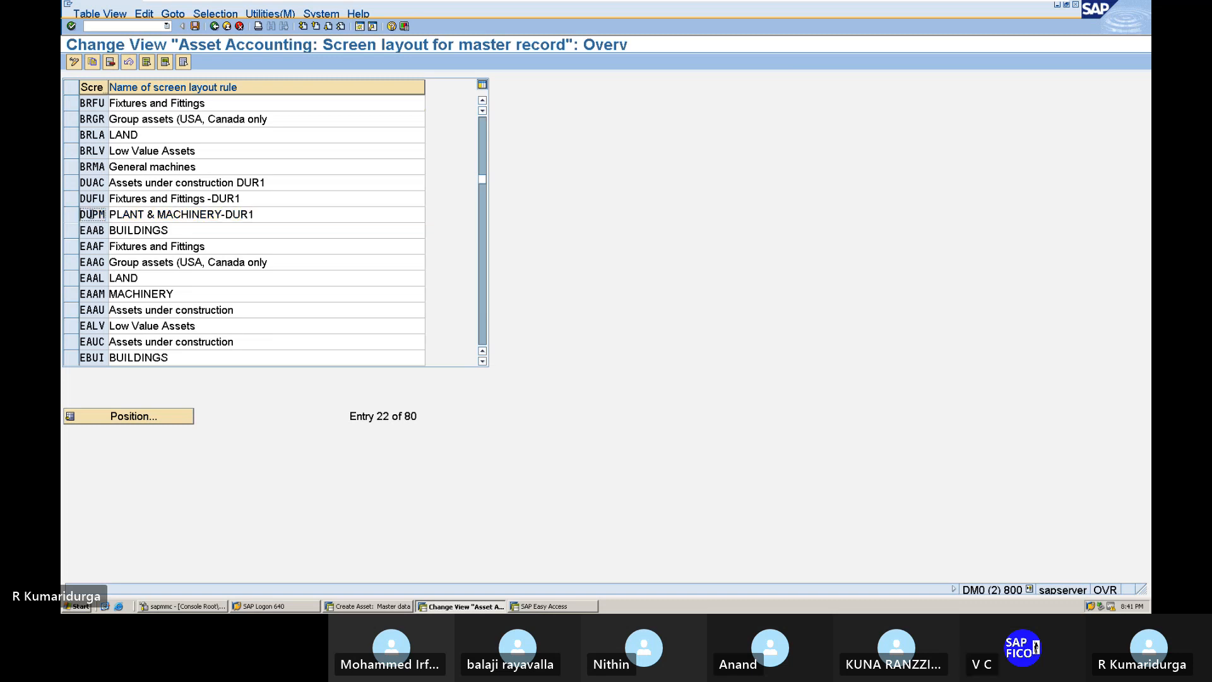
{"action": "double_click", "coordinate": [92, 215]}
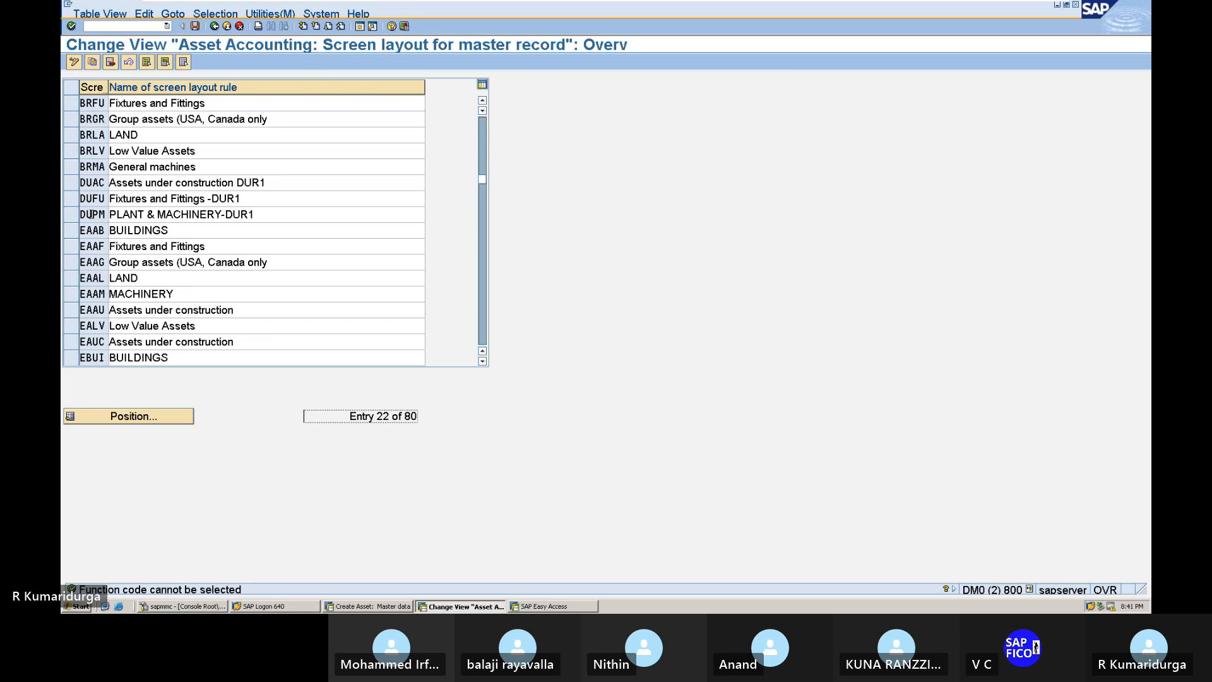
{"action": "double_click", "coordinate": [125, 218]}
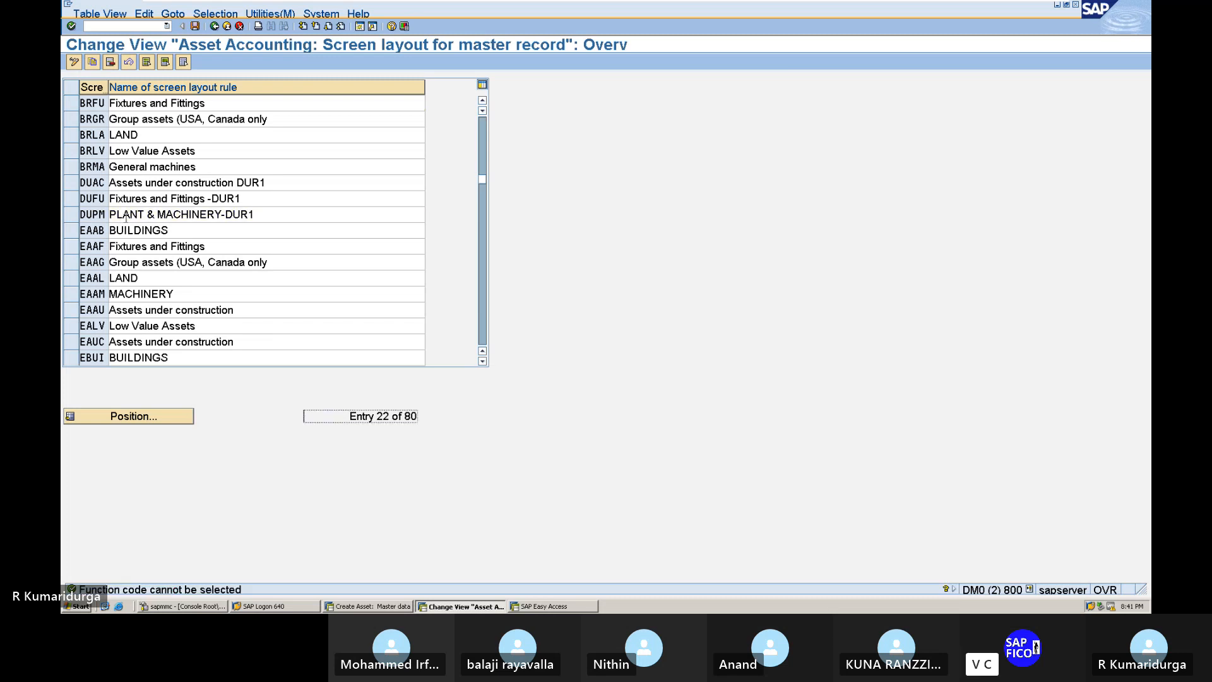
{"action": "left_click", "coordinate": [215, 28]}
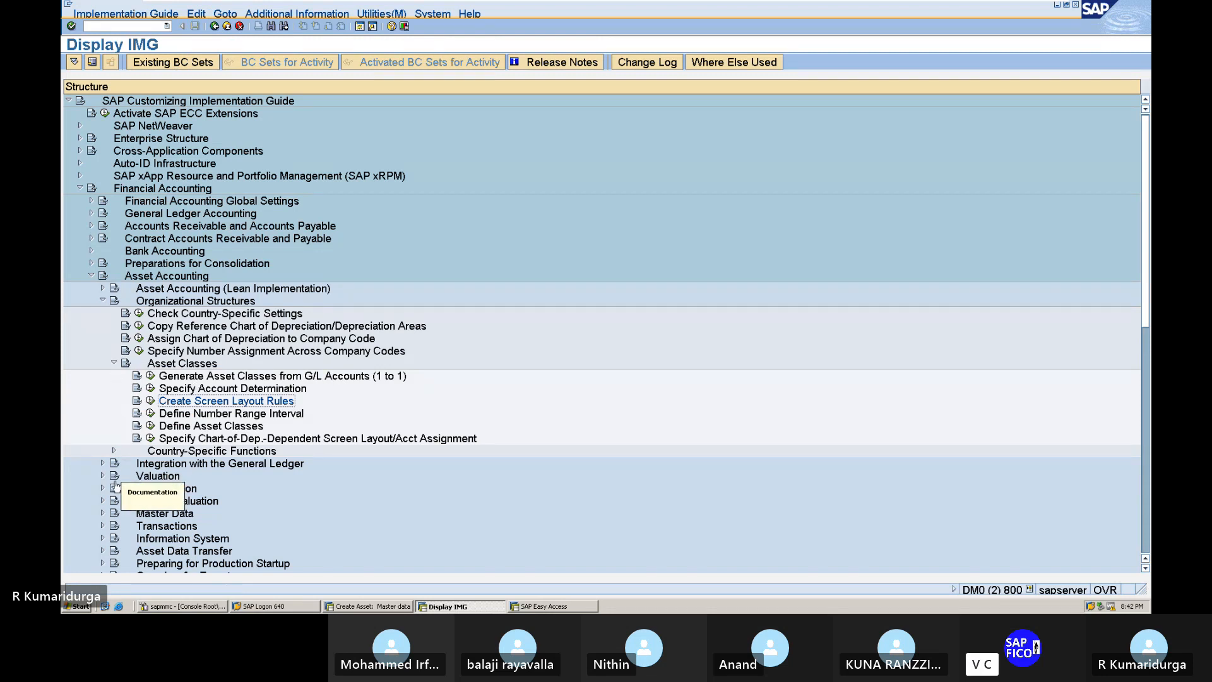
Step: Open the Define Screen Layout for Asset Master Data activity under Asset Accounting's Master Data, Screen Layout
{"action": "left_click", "coordinate": [102, 514]}
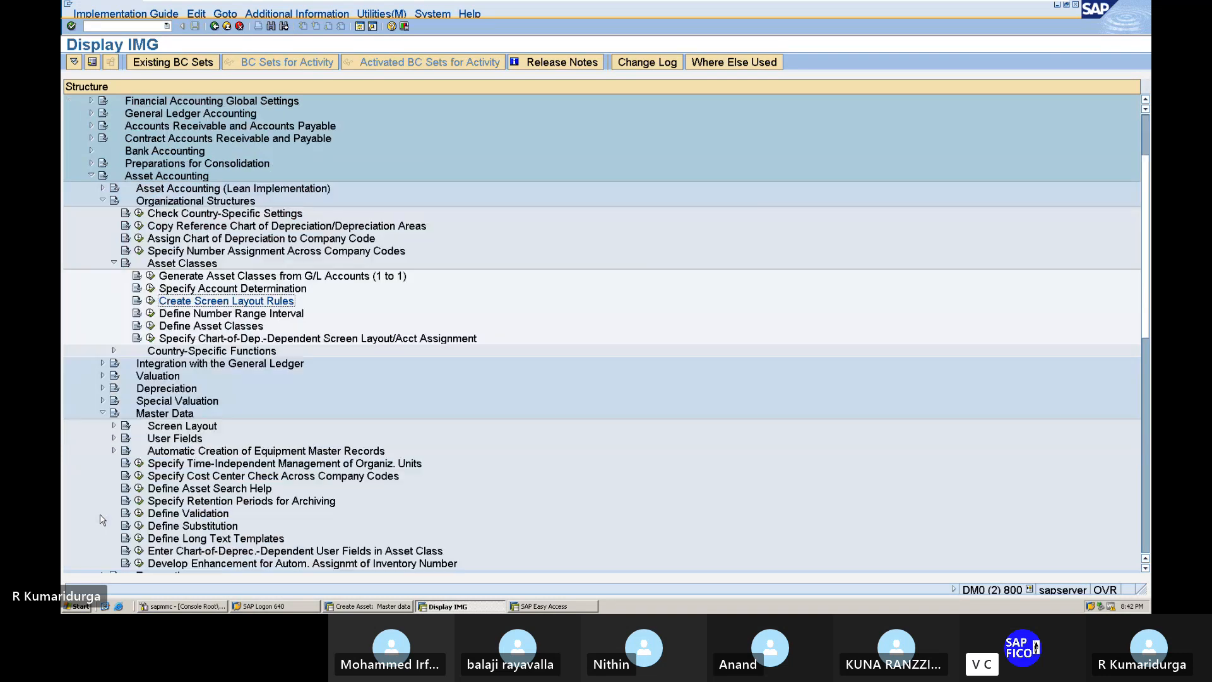
{"action": "left_click", "coordinate": [114, 427]}
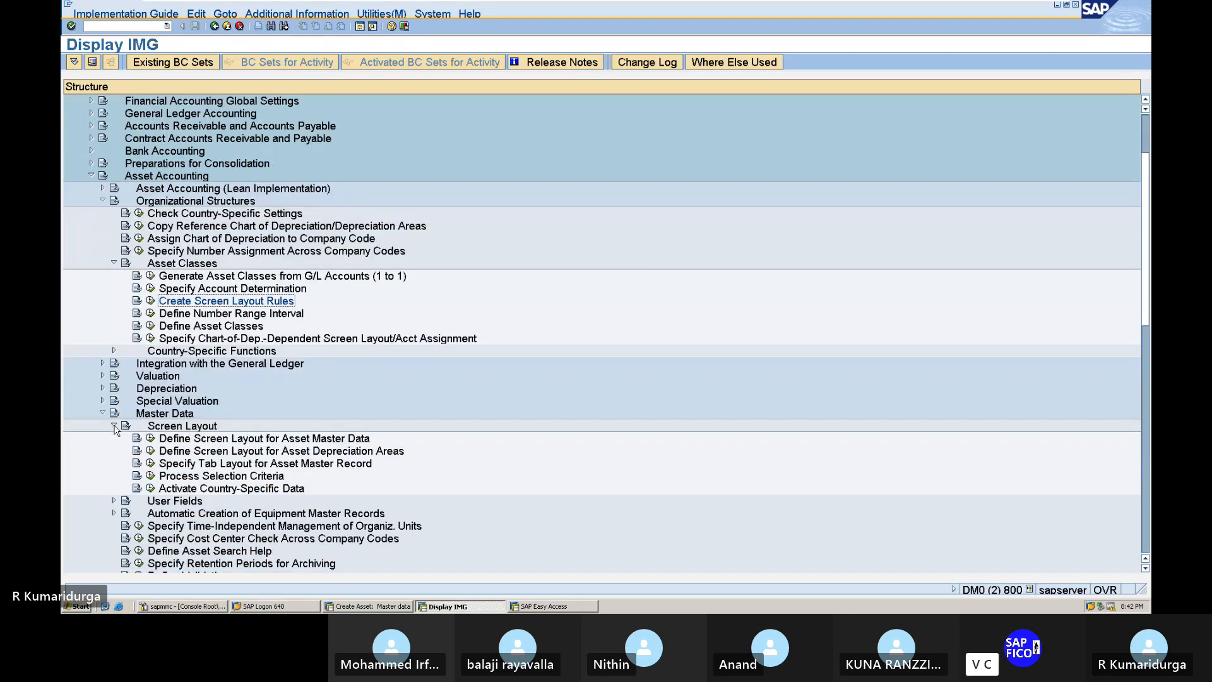
{"action": "left_click", "coordinate": [151, 438]}
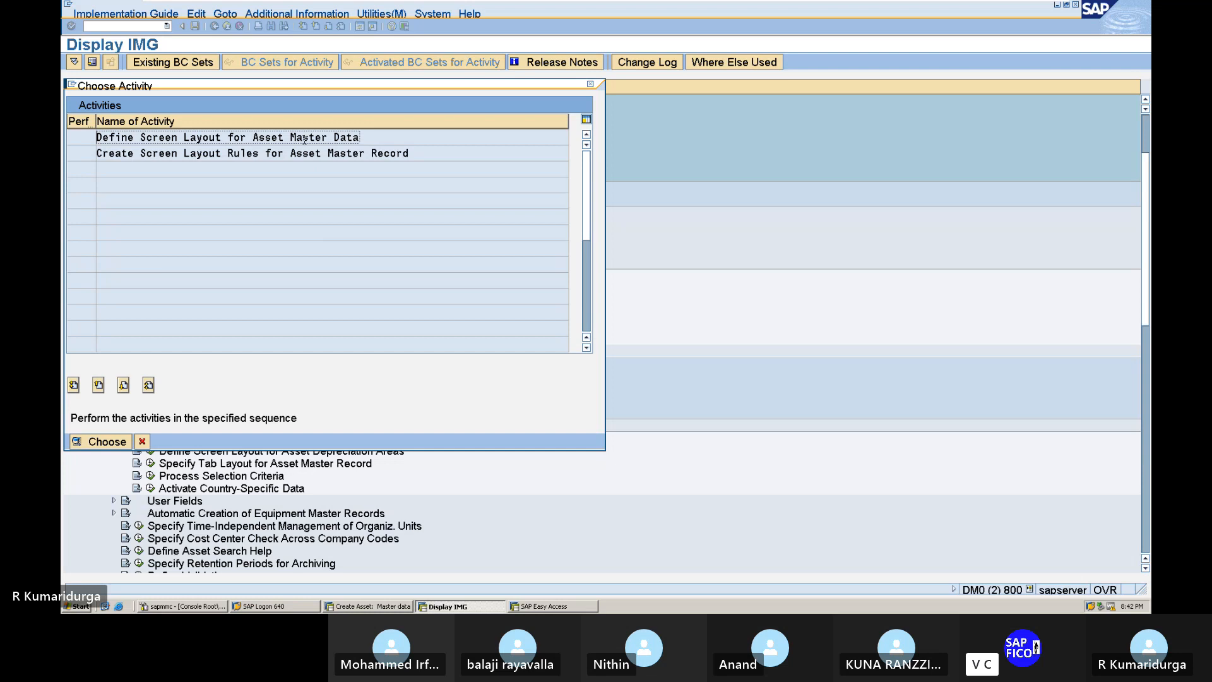
{"action": "double_click", "coordinate": [309, 137]}
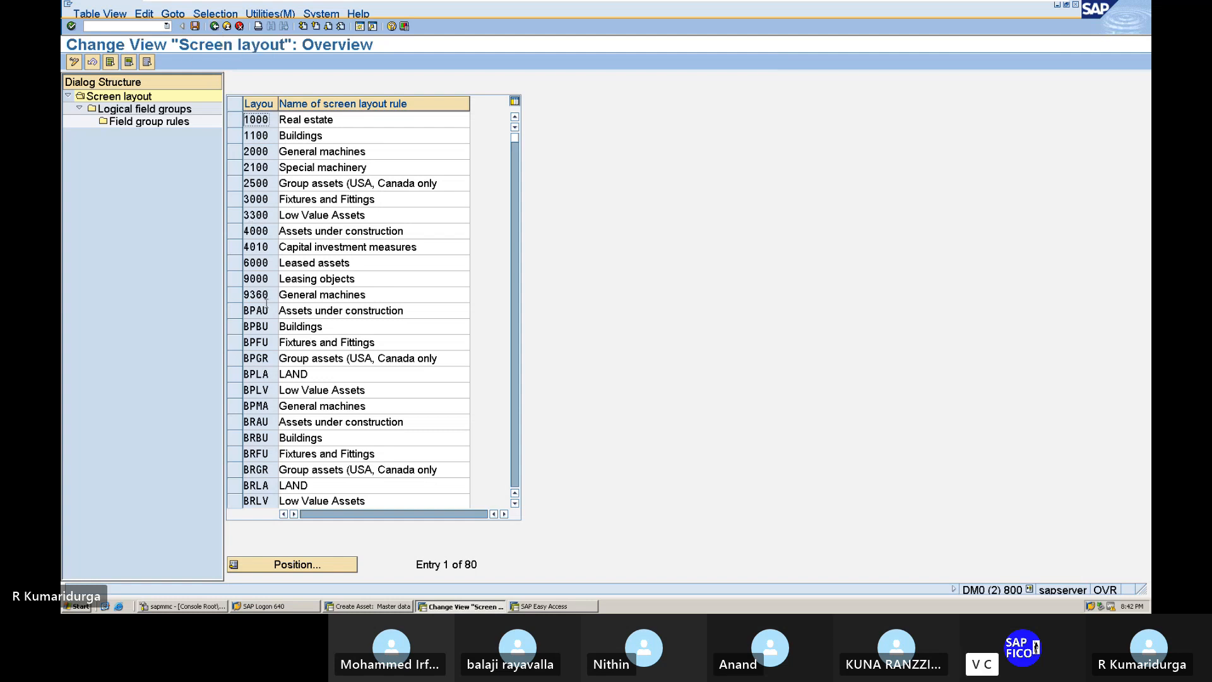
Step: Examine the time-dependent field group rules of screen layout DUPM, then return to the screen layout overview
{"action": "scroll", "coordinate": [266, 305], "scroll_direction": "down", "scroll_amount": 2}
{"action": "scroll", "coordinate": [266, 307], "scroll_direction": "down", "scroll_amount": 3}
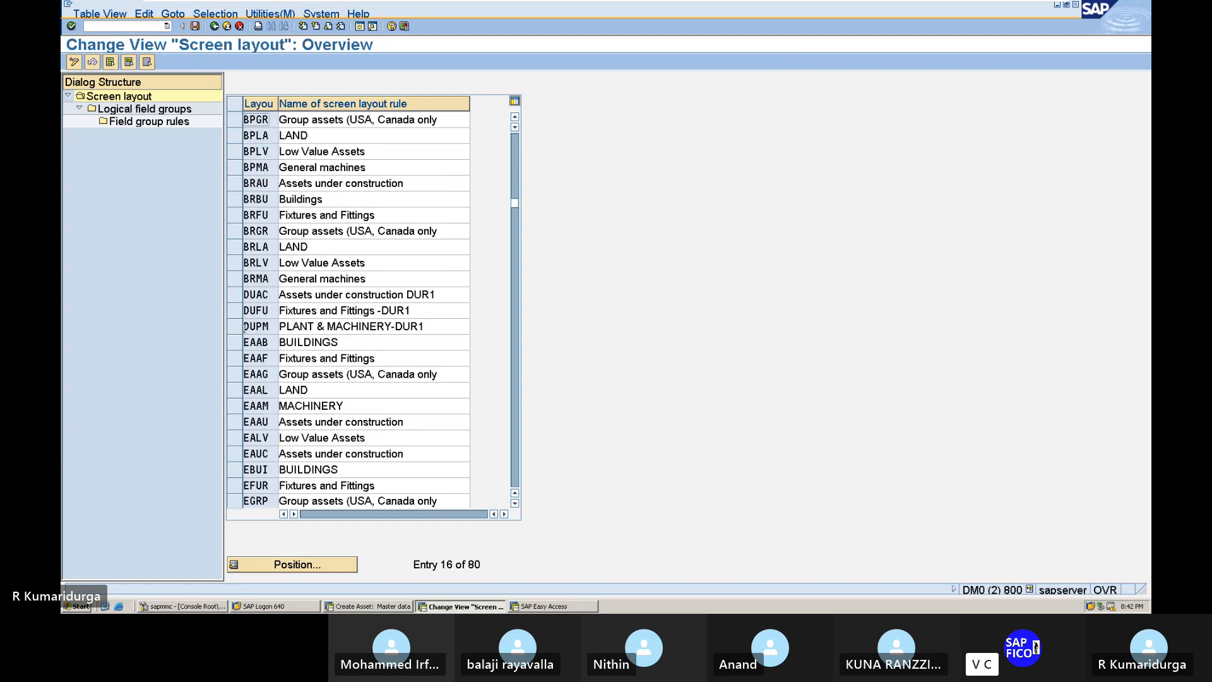
{"action": "left_click", "coordinate": [237, 326]}
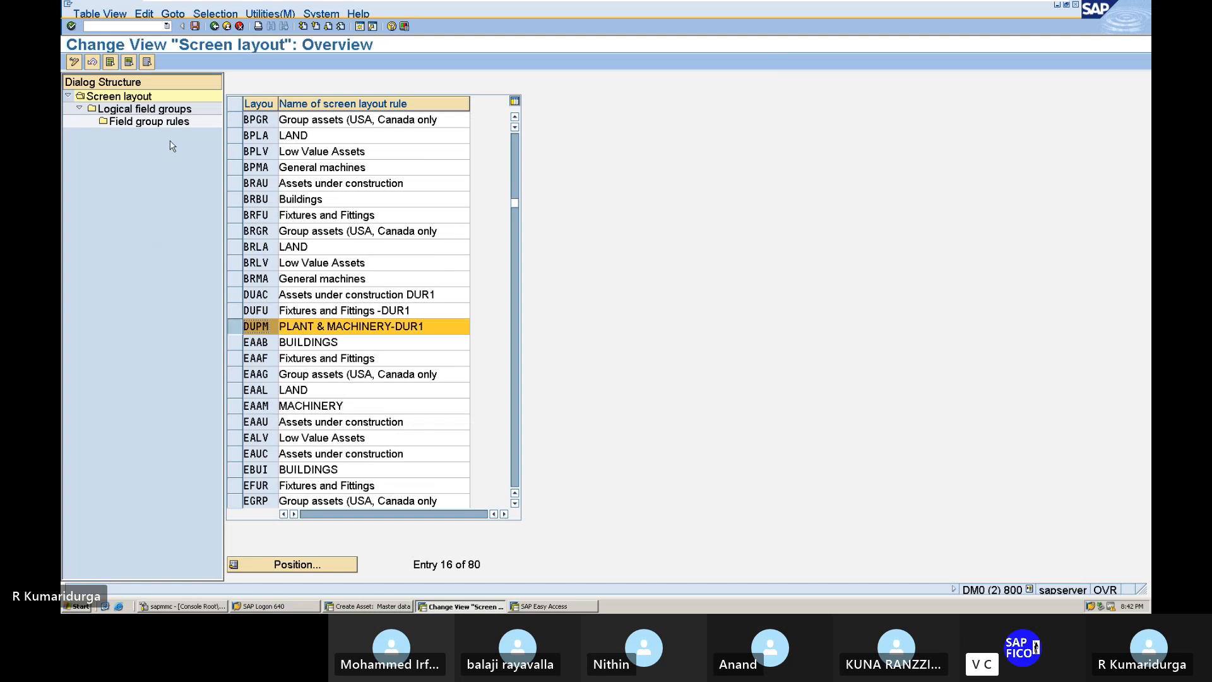
{"action": "double_click", "coordinate": [185, 110]}
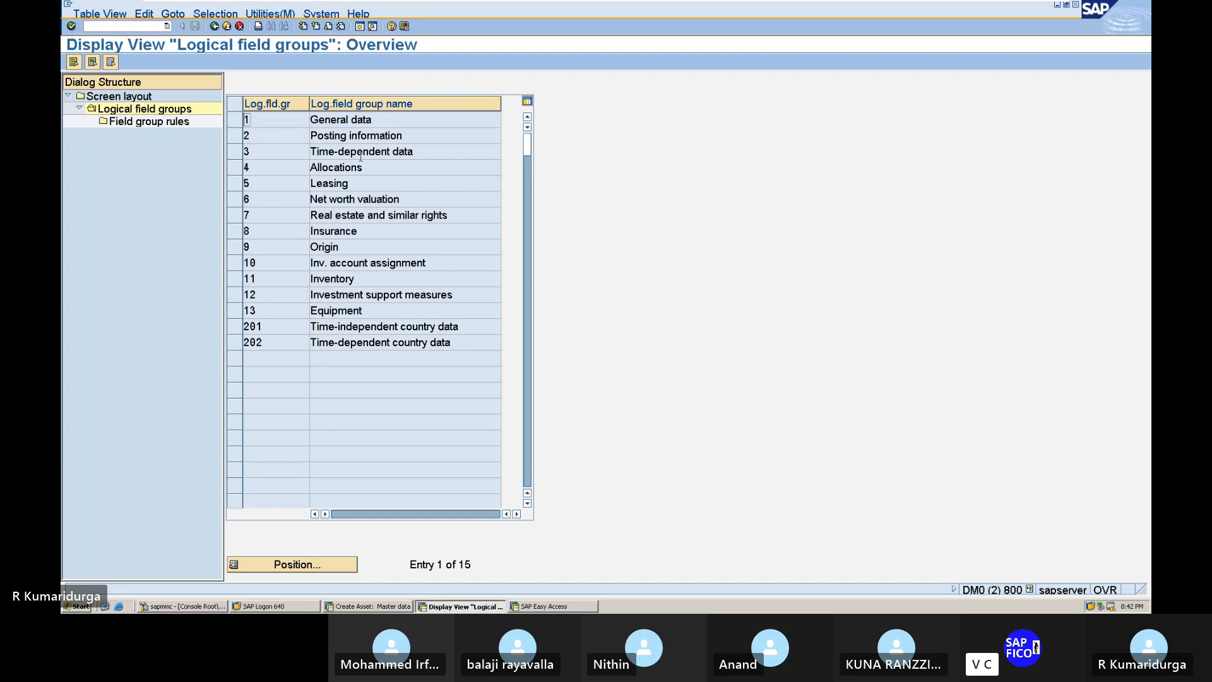
{"action": "double_click", "coordinate": [363, 153]}
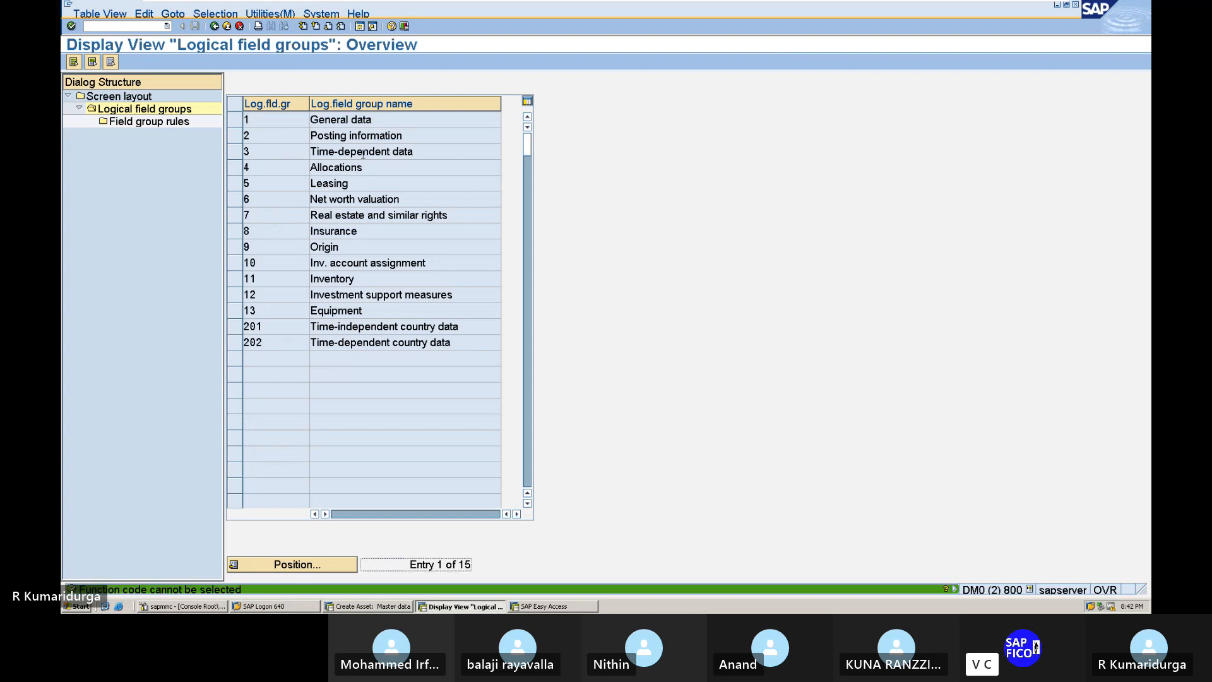
{"action": "left_click", "coordinate": [236, 153]}
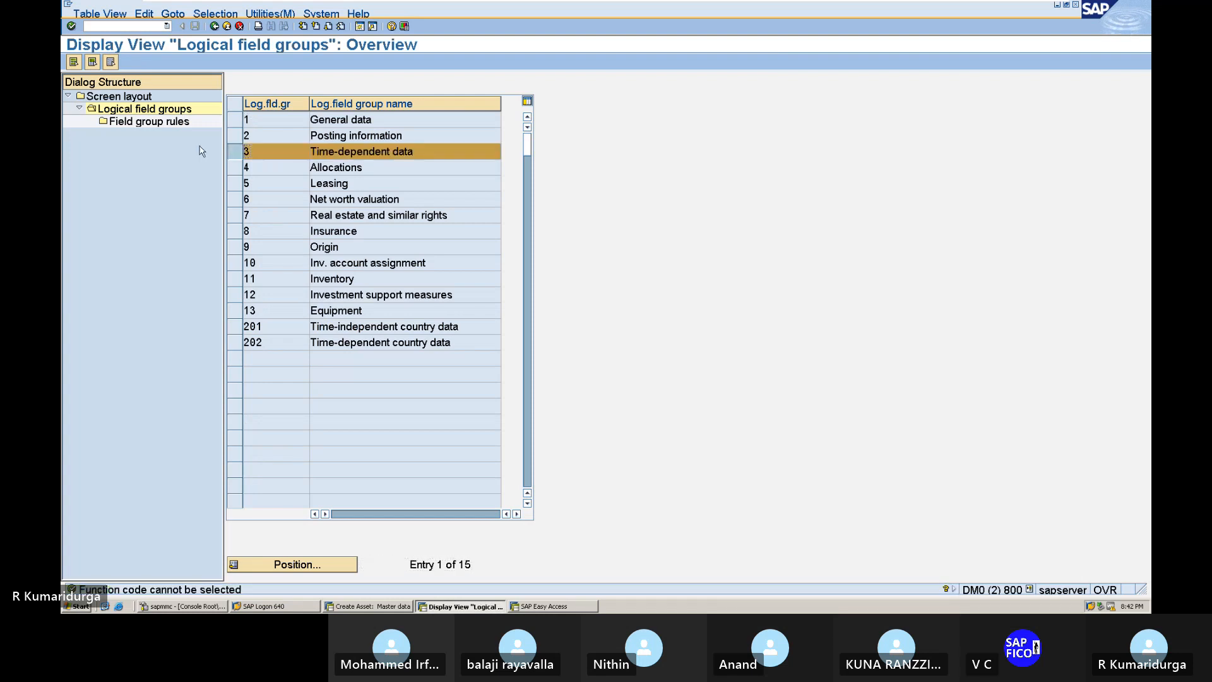
{"action": "double_click", "coordinate": [178, 122]}
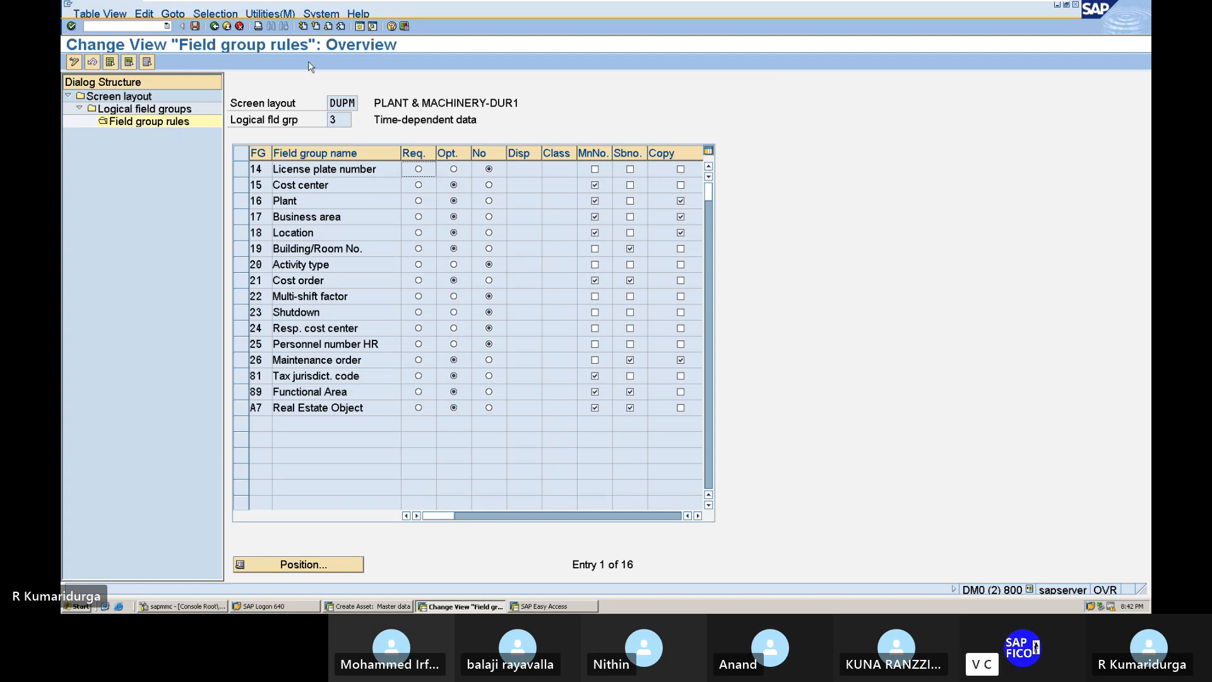
{"action": "left_click", "coordinate": [216, 28]}
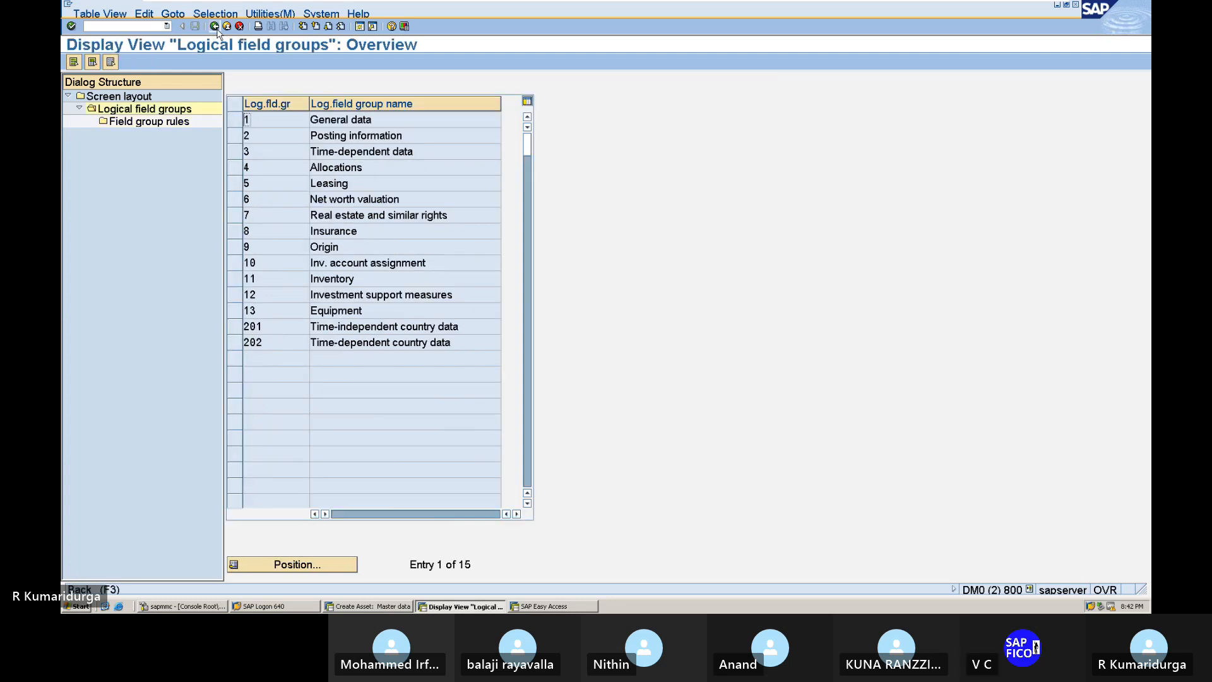
{"action": "left_click", "coordinate": [215, 27]}
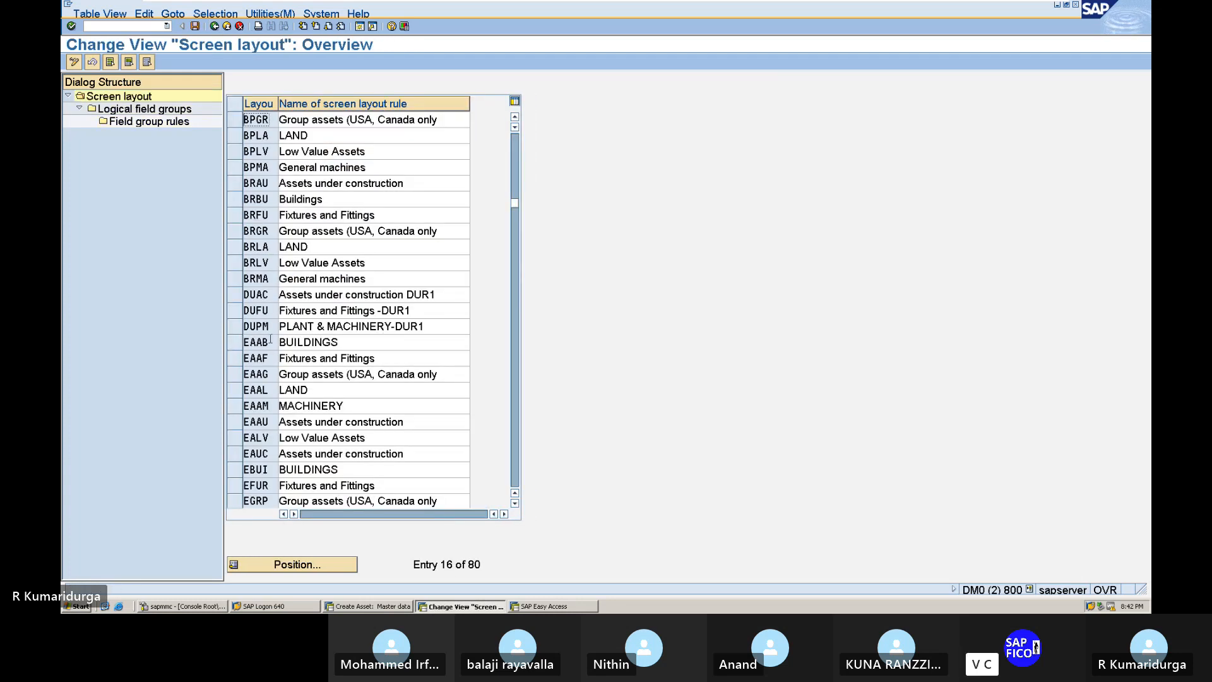
Step: Open the field group rules for time-dependent data in screen layout DUAC, Assets under construction DUR1
{"action": "scroll", "coordinate": [311, 212], "scroll_direction": "up", "scroll_amount": 3}
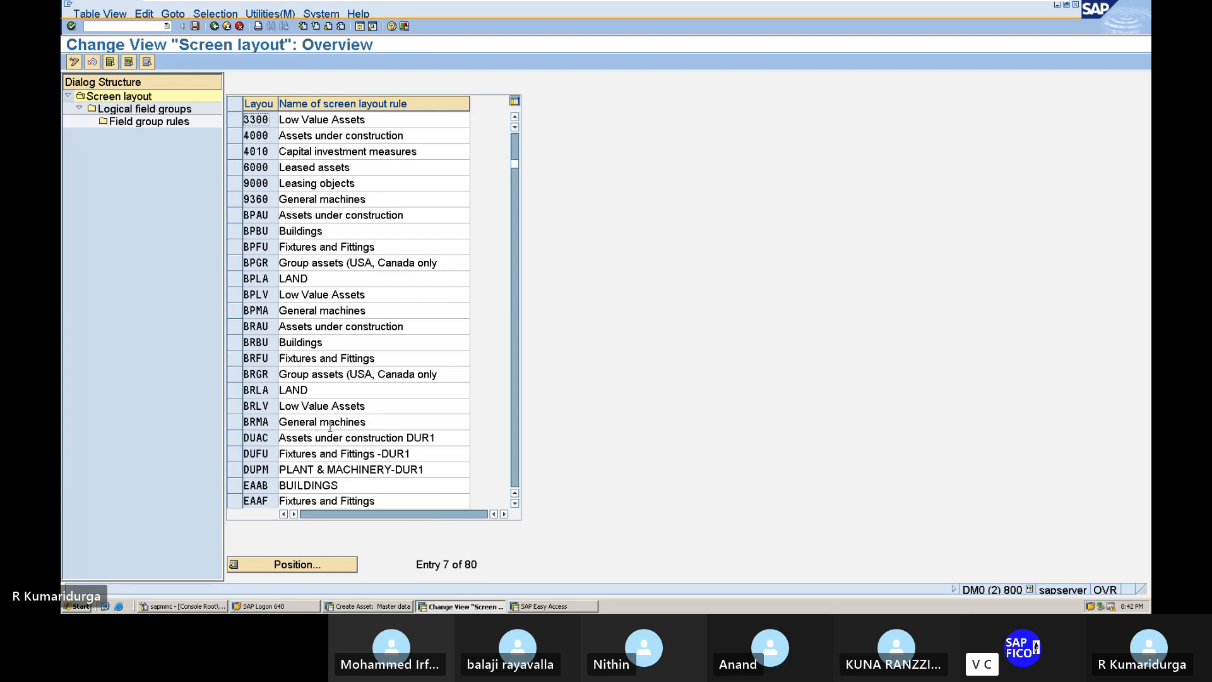
{"action": "left_click", "coordinate": [233, 442]}
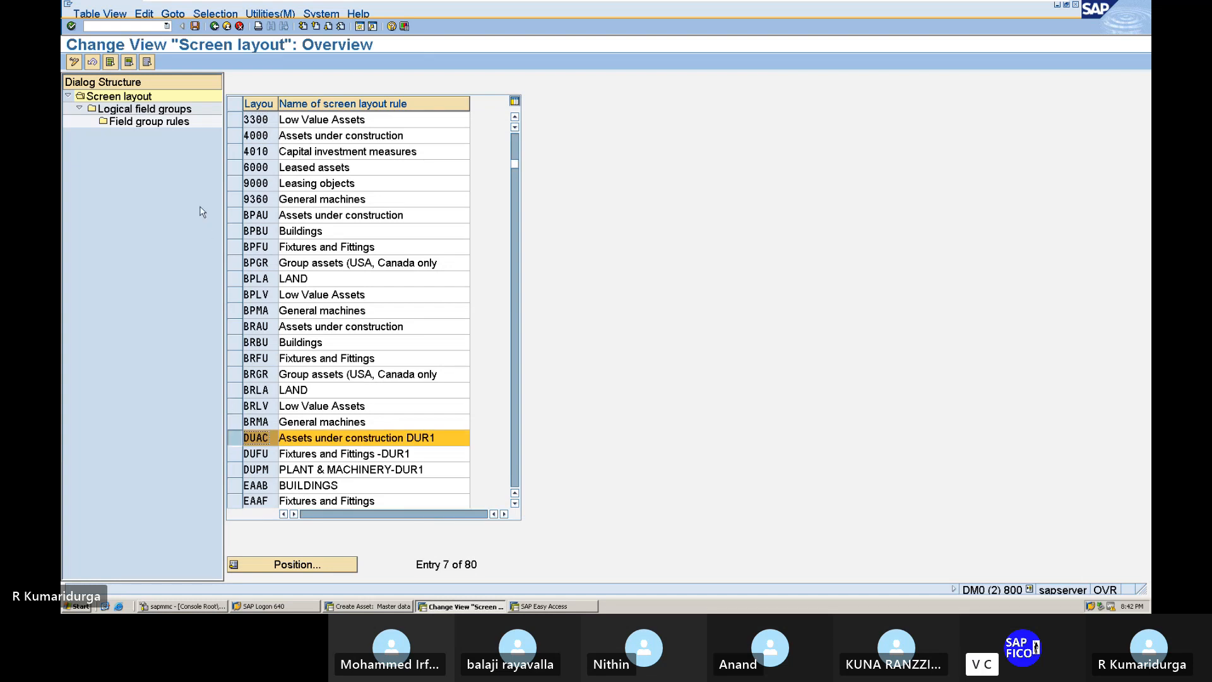
{"action": "double_click", "coordinate": [181, 110]}
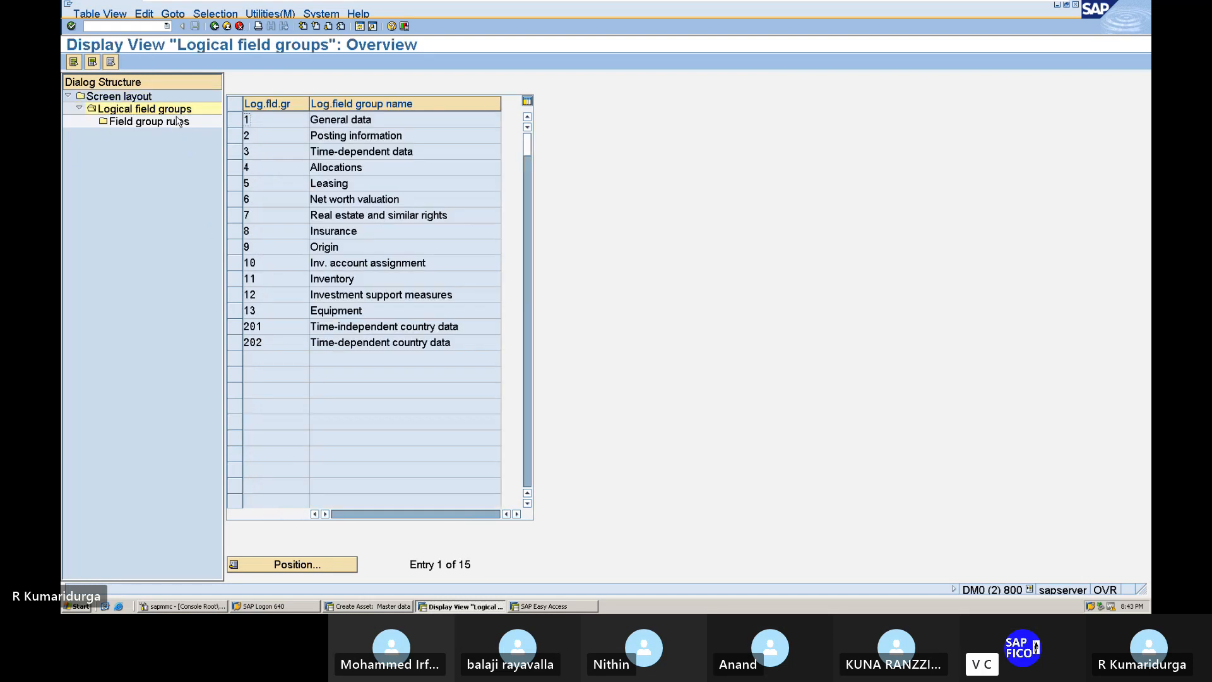
{"action": "left_click", "coordinate": [235, 152]}
{"action": "double_click", "coordinate": [179, 122]}
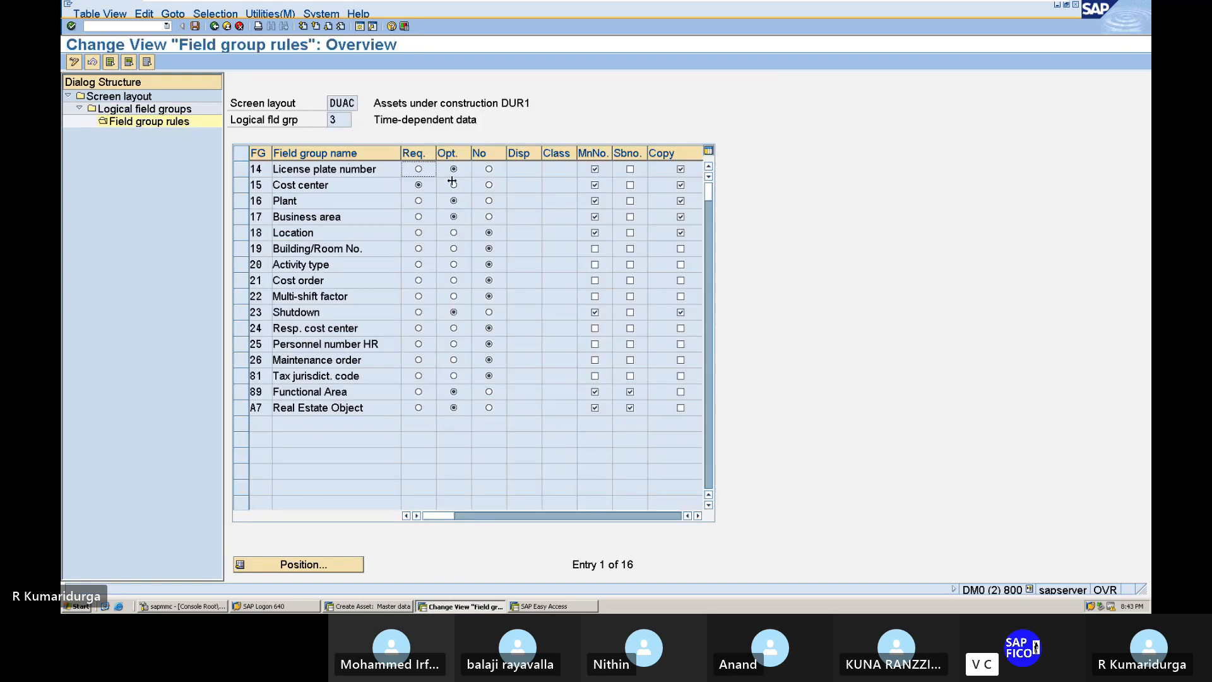
Step: Make the Cost center field group optional in the DUAC time-dependent data and save the rules
{"action": "left_click", "coordinate": [453, 185]}
{"action": "left_click", "coordinate": [195, 26]}
{"action": "key", "text": "Return"}
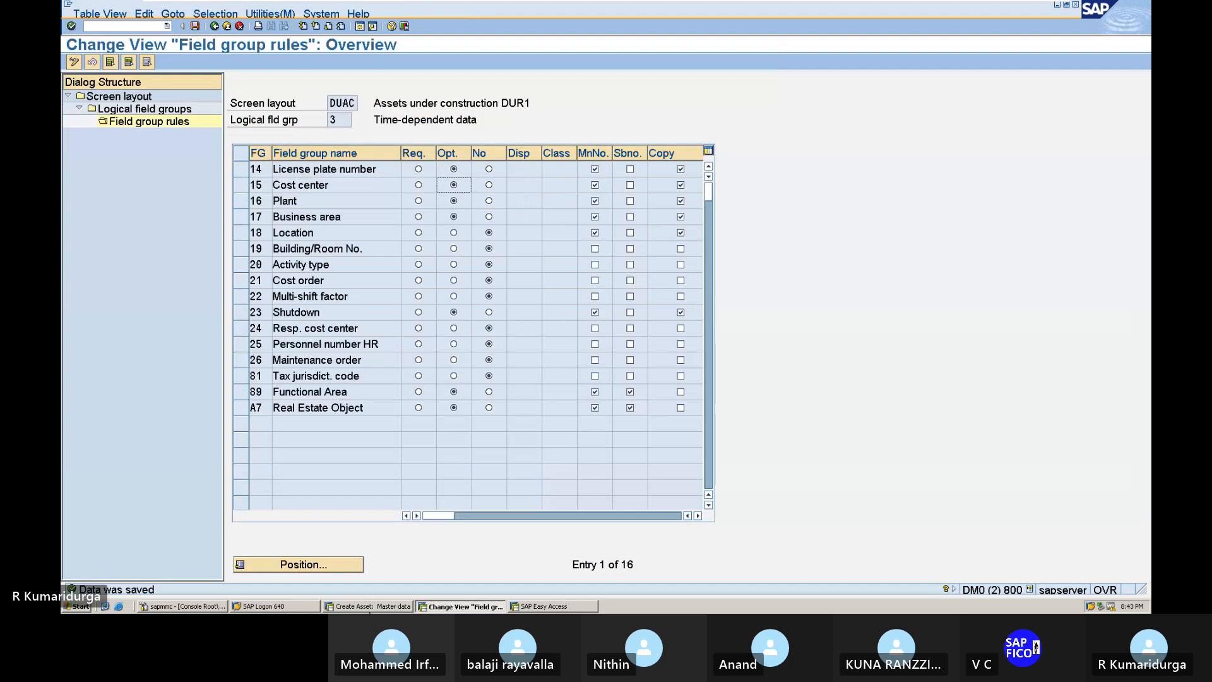
Step: Return to the asset creation session, restart transaction AS01 and open the master data for class DUR1_AC in company code DUR1
{"action": "left_click", "coordinate": [381, 607]}
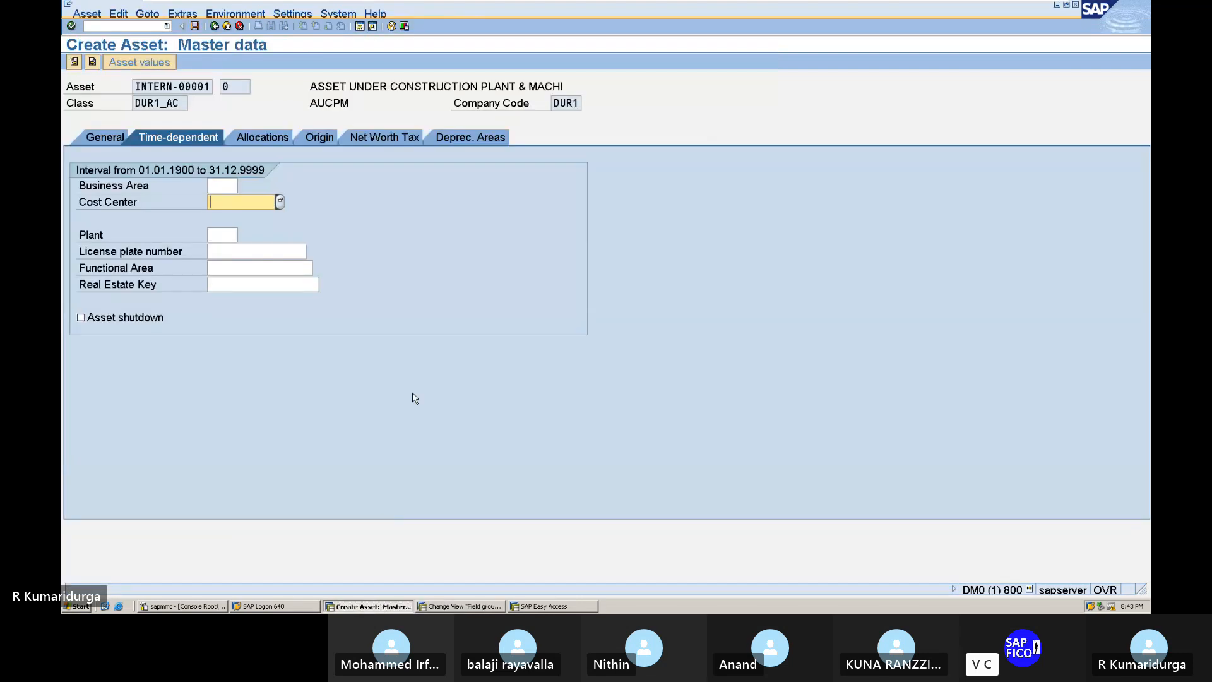
{"action": "key", "text": "Return"}
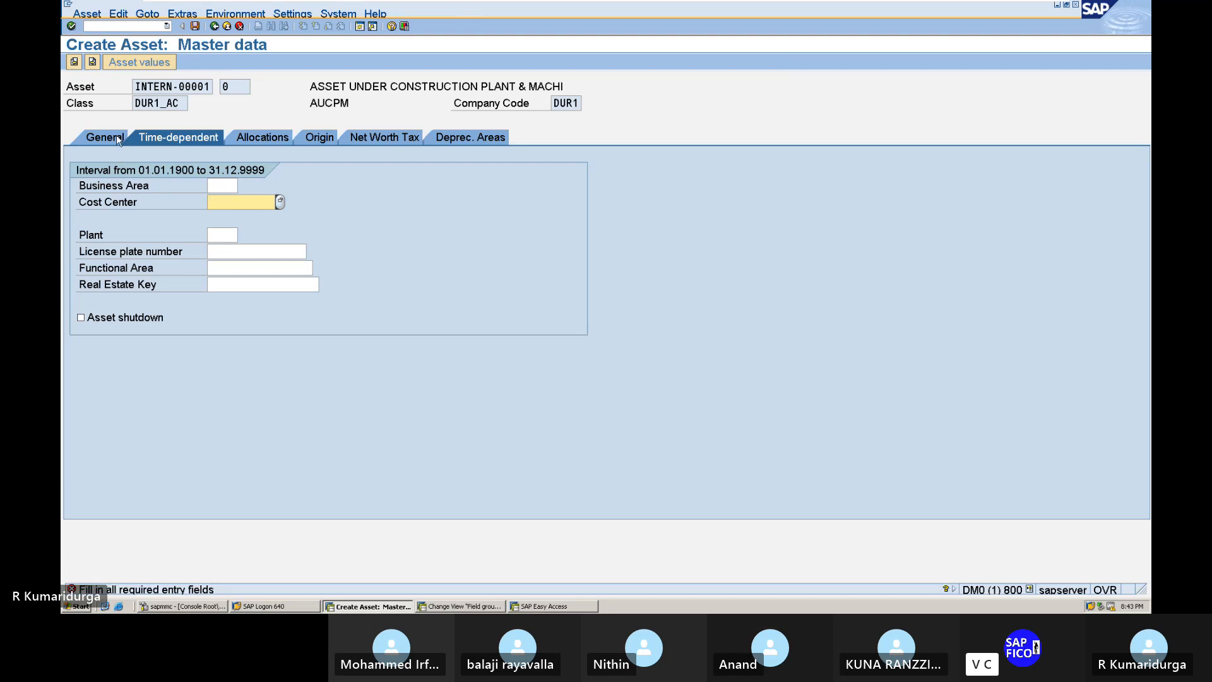
{"action": "left_click", "coordinate": [126, 26]}
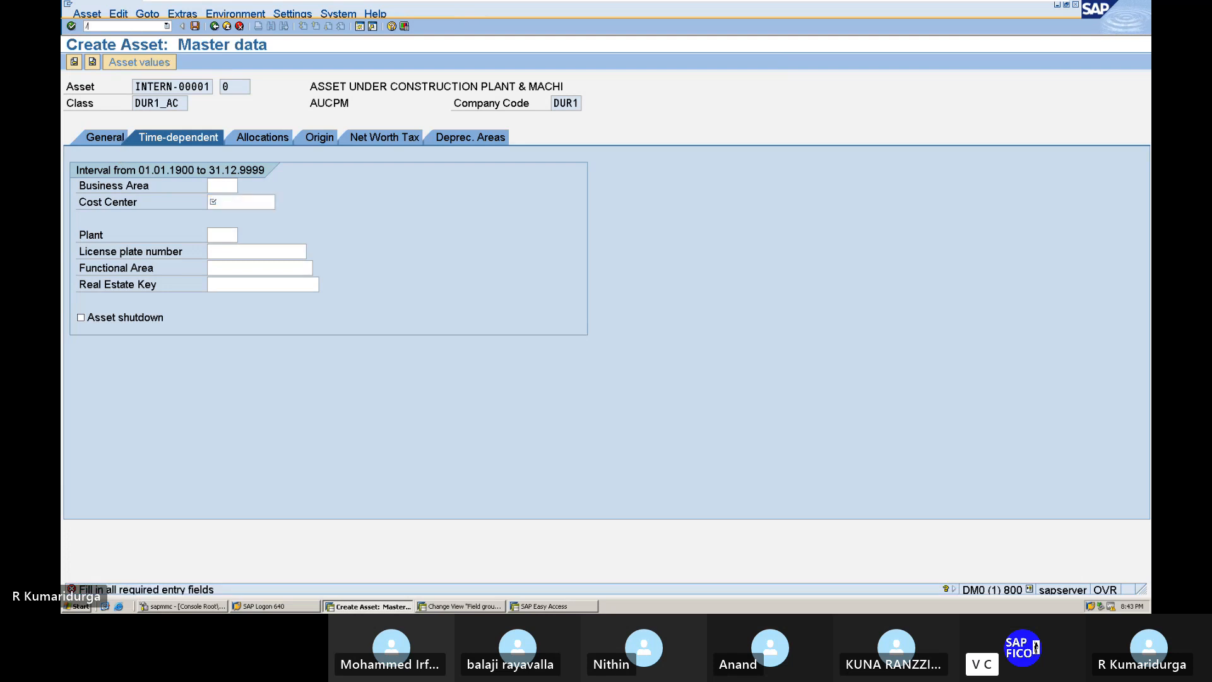
{"action": "type", "text": "/NAS01"}
{"action": "key", "text": "Return"}
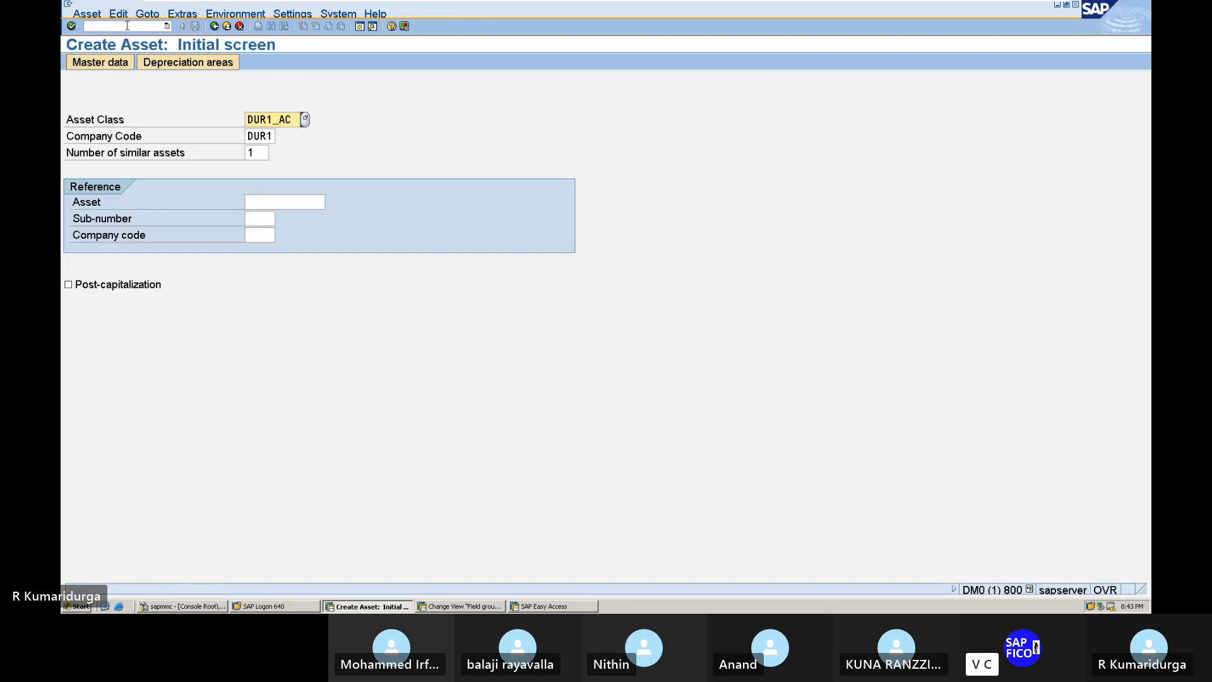
{"action": "key", "text": "Return"}
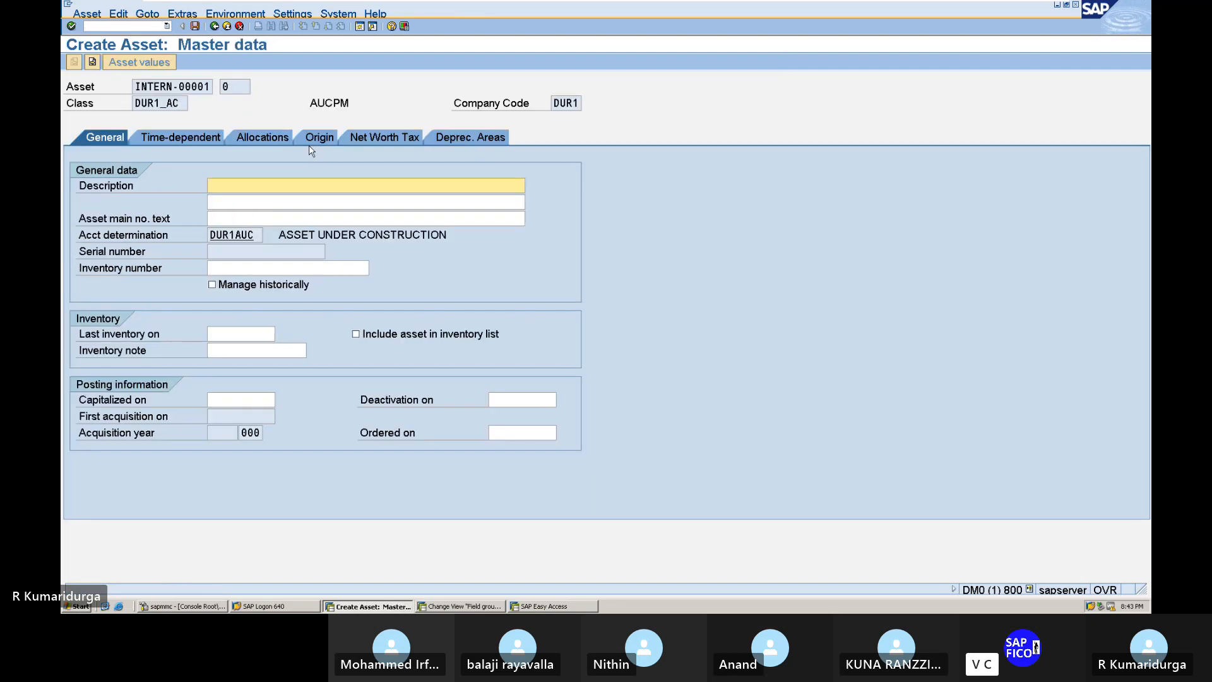
Step: Set both the description and the asset main number text to ASSET UNDER CONSTRUCTION PLANT & MACHINERY
{"action": "type", "text": "A"}
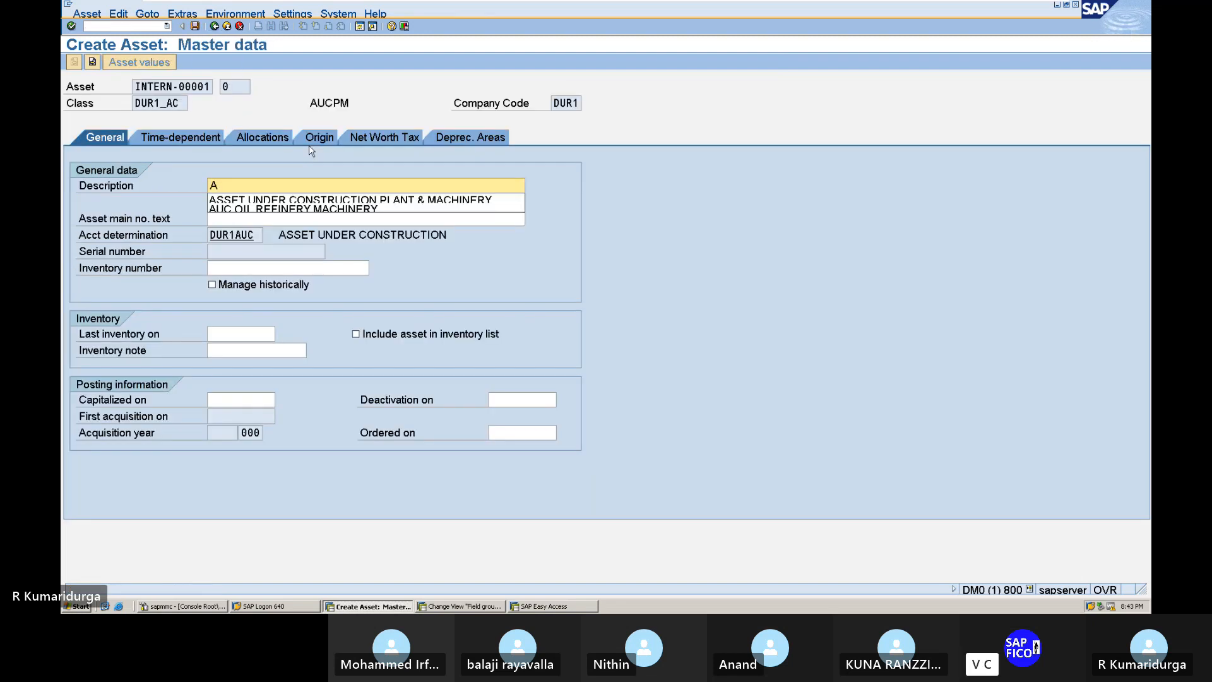
{"action": "key", "text": "Down"}
{"action": "key", "text": "Return"}
{"action": "key", "text": "Tab"}
{"action": "key", "text": "Tab"}
{"action": "type", "text": "A"}
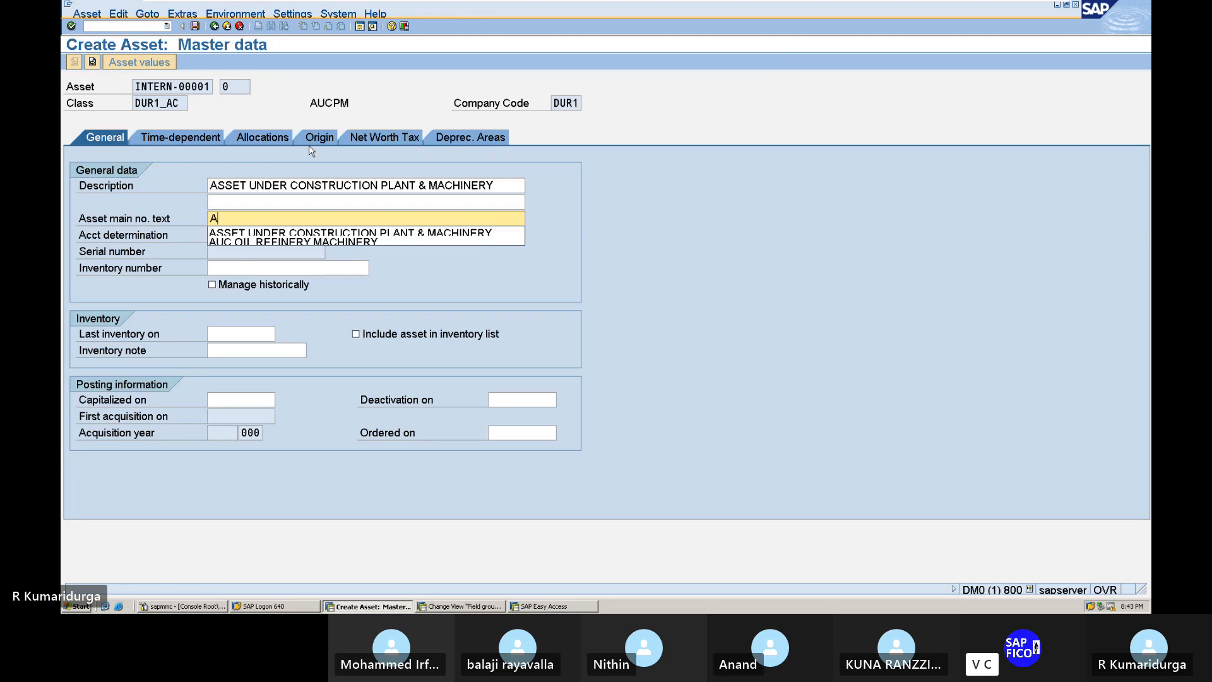
{"action": "key", "text": "Down"}
{"action": "key", "text": "Return"}
{"action": "key", "text": "Tab"}
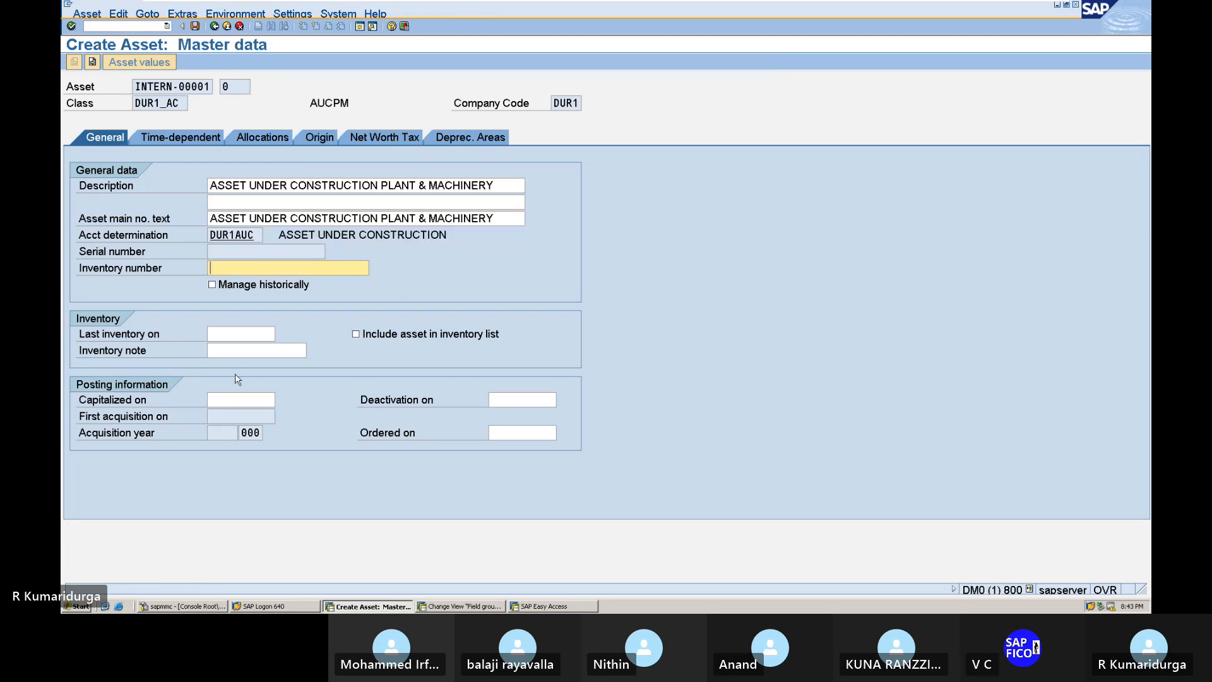
Step: Set the asset's capitalization date to 10.07.2023 and its time-dependent business area to TIRU
{"action": "left_click", "coordinate": [223, 402]}
{"action": "type", "text": "10"}
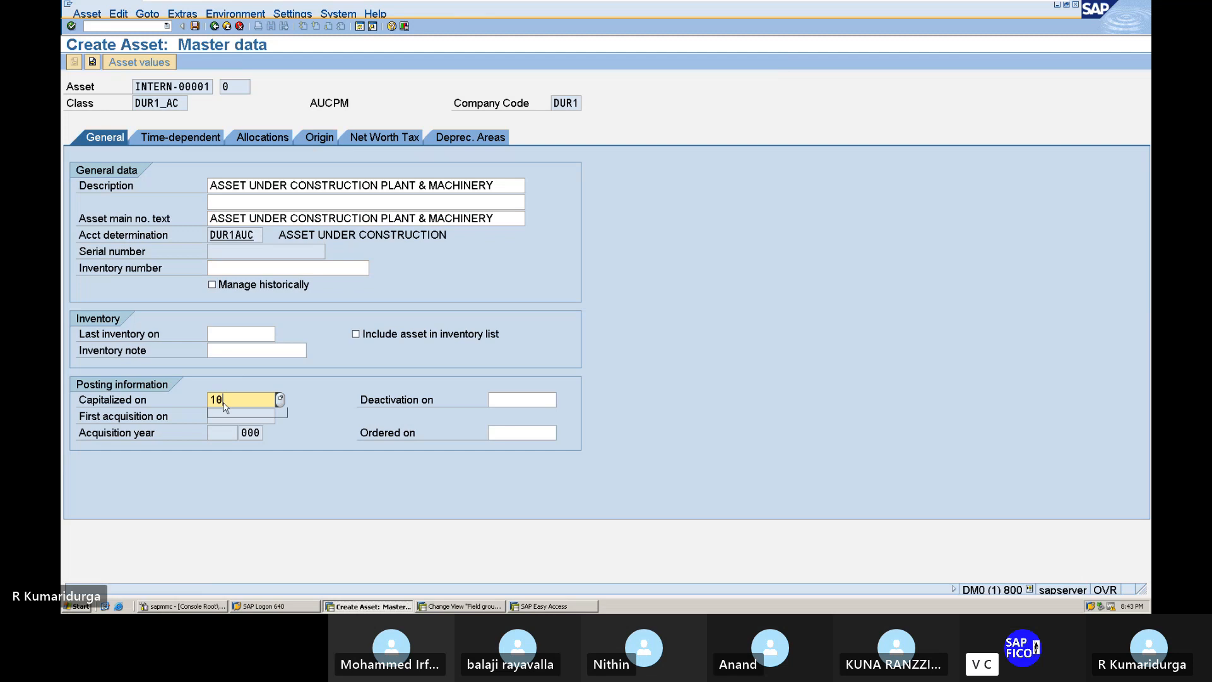
{"action": "type", "text": ".07.2023"}
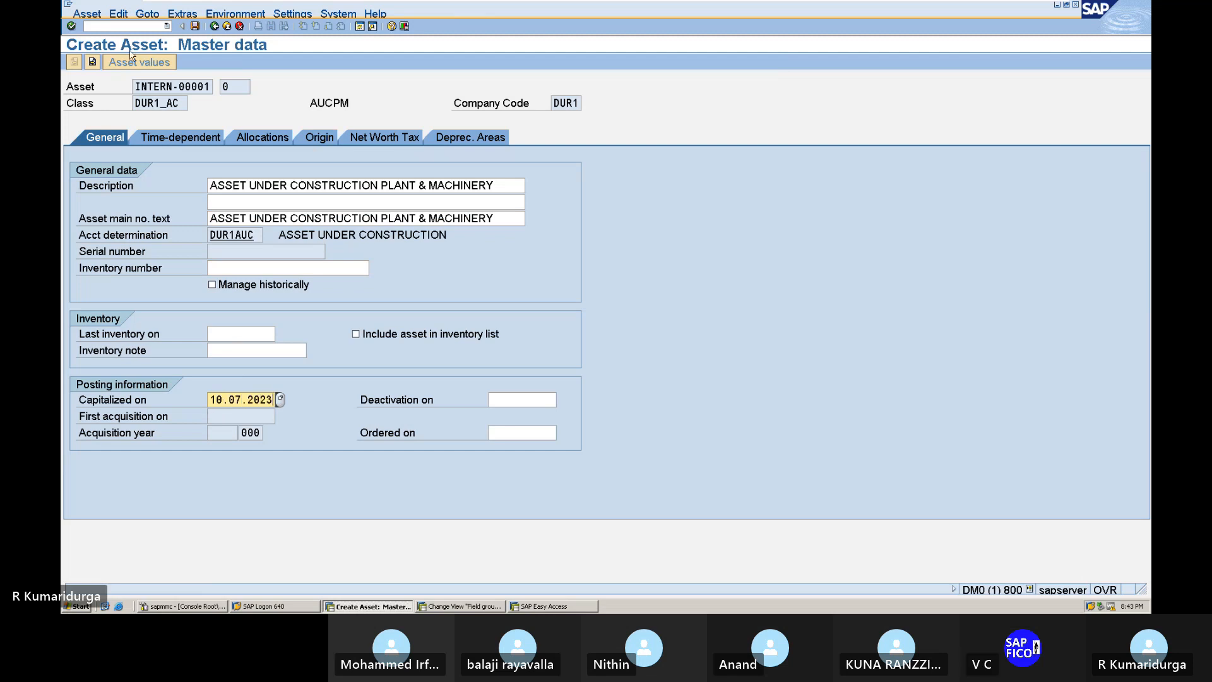
{"action": "left_click", "coordinate": [170, 136]}
{"action": "type", "text": "TIRU"}
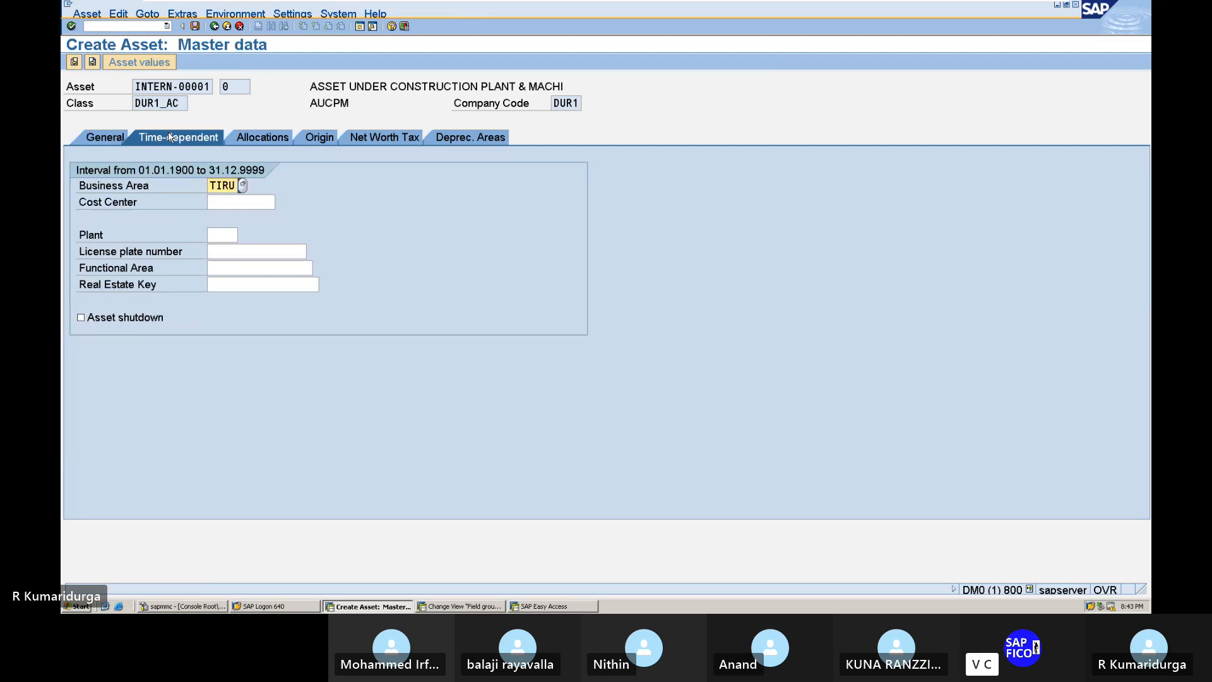
Step: Choose depreciation key 0000, No depreciation and no interest, for the Book deprec. area and try to save the asset
{"action": "left_click", "coordinate": [461, 141]}
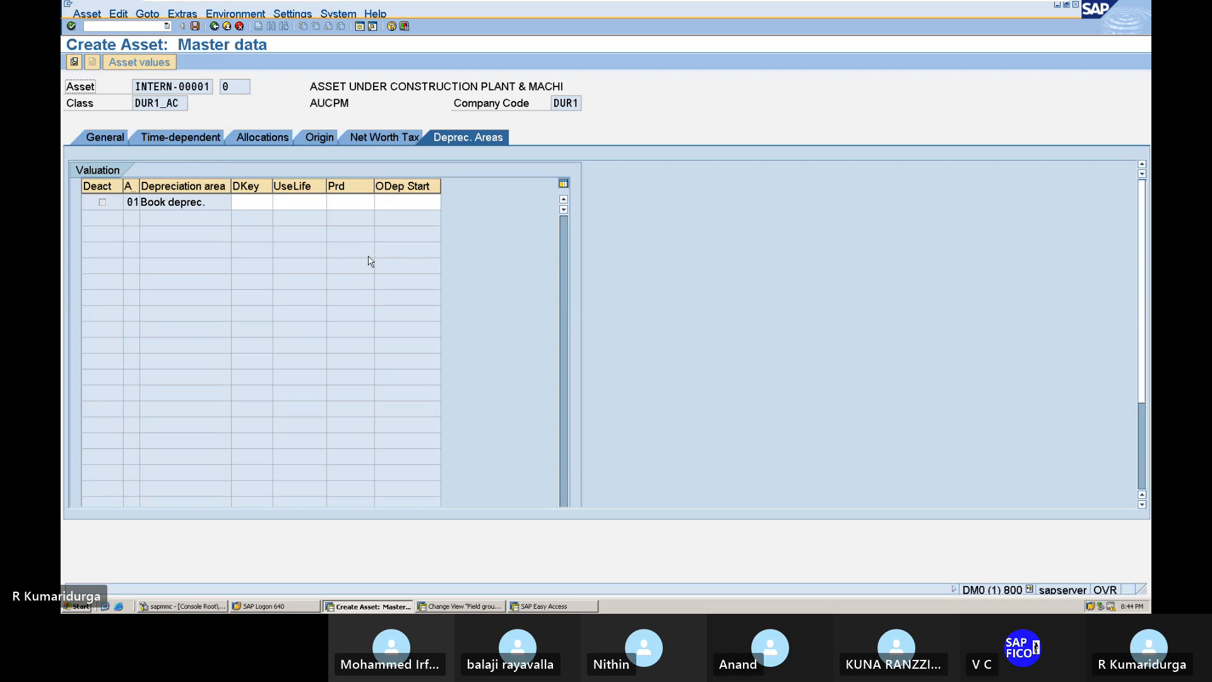
{"action": "left_click", "coordinate": [261, 201]}
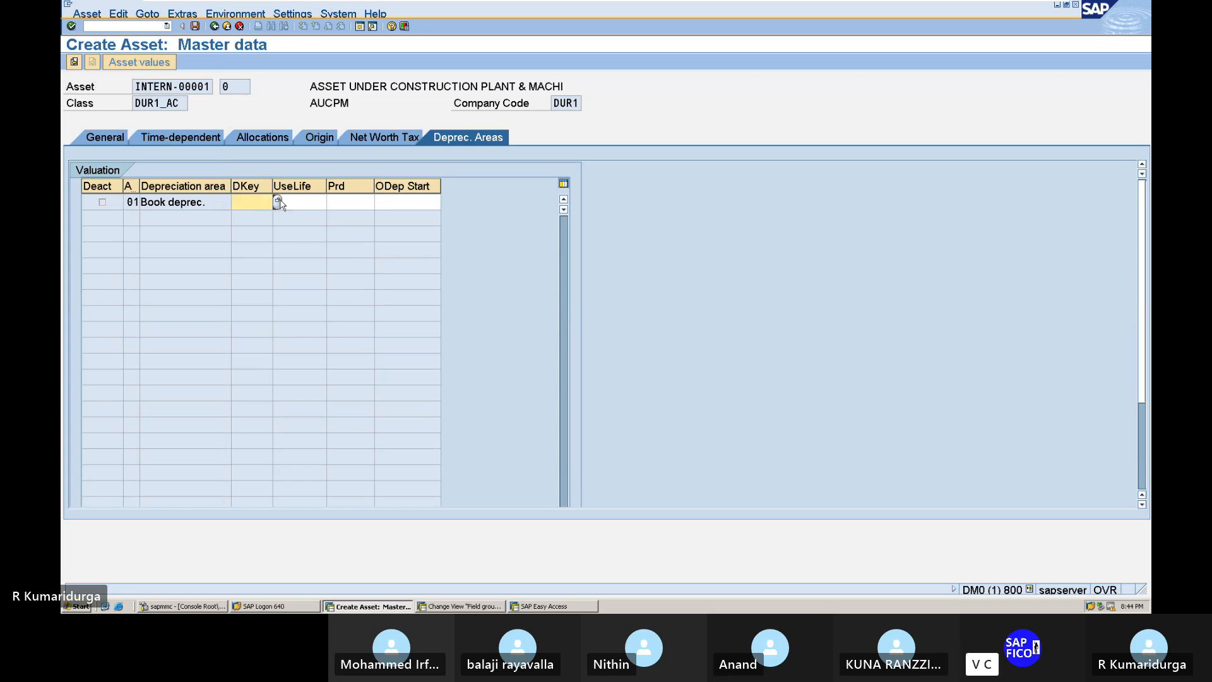
{"action": "left_click", "coordinate": [278, 201]}
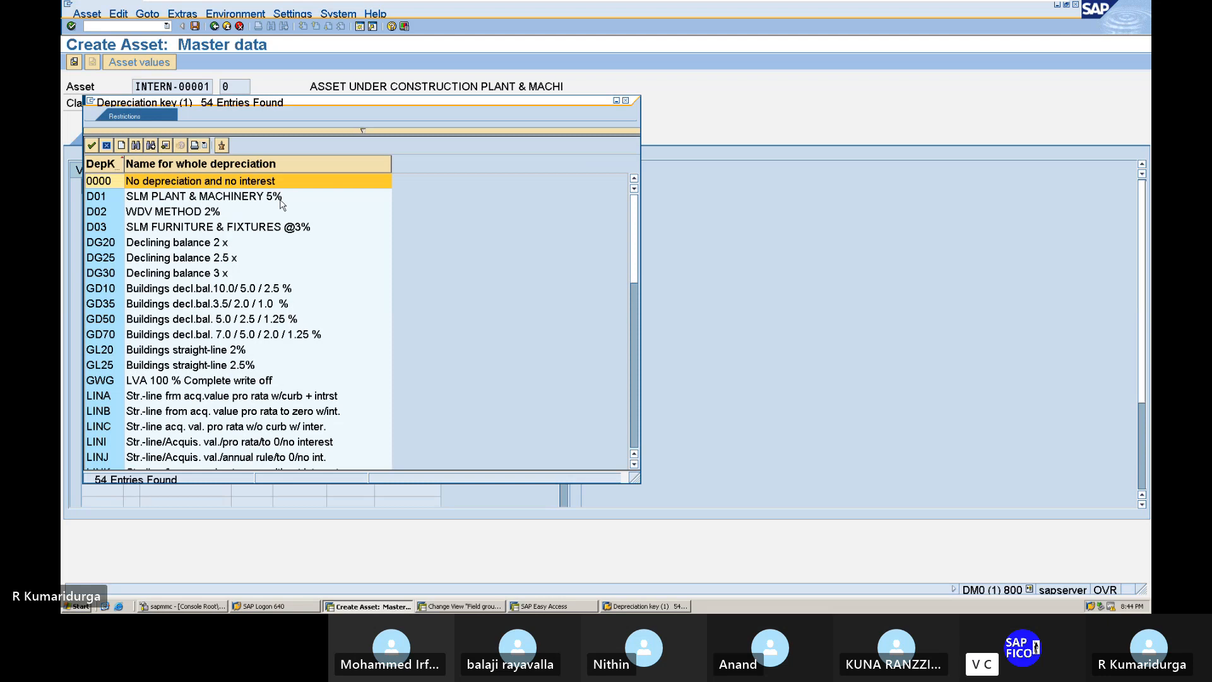
{"action": "double_click", "coordinate": [205, 183]}
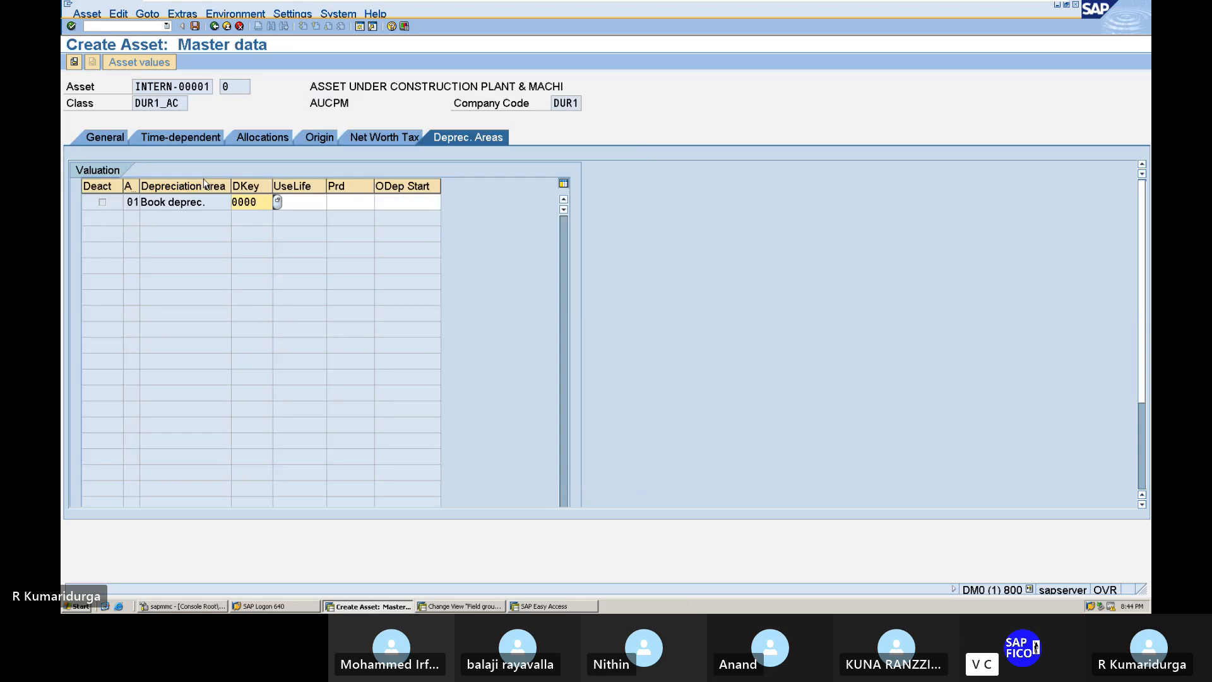
{"action": "left_click", "coordinate": [318, 204]}
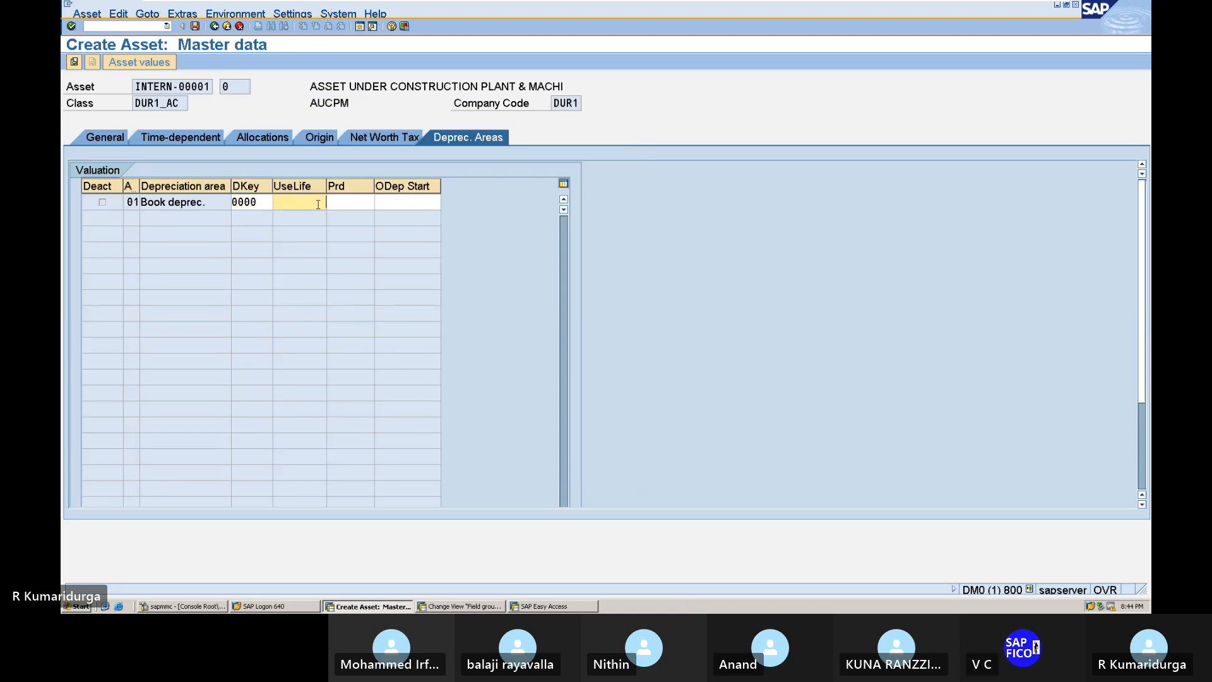
{"action": "left_click", "coordinate": [196, 27]}
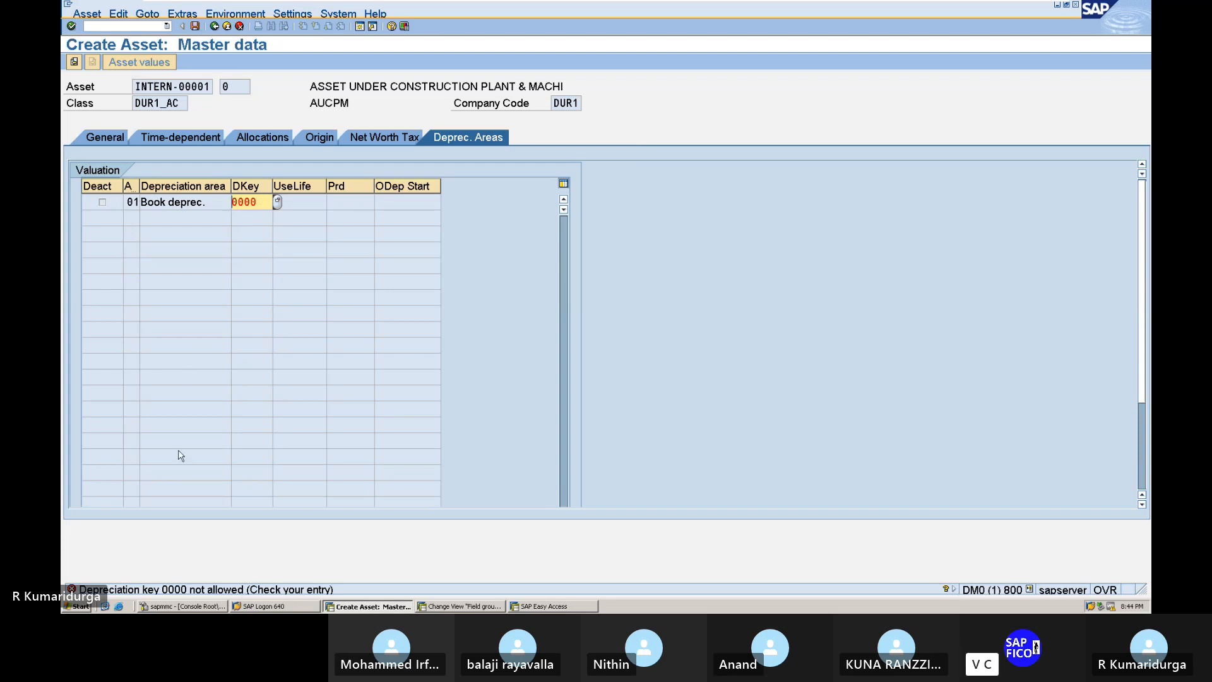
Step: Clear the depreciation key of the Book deprec. area and try to continue without one
{"action": "left_click", "coordinate": [277, 202]}
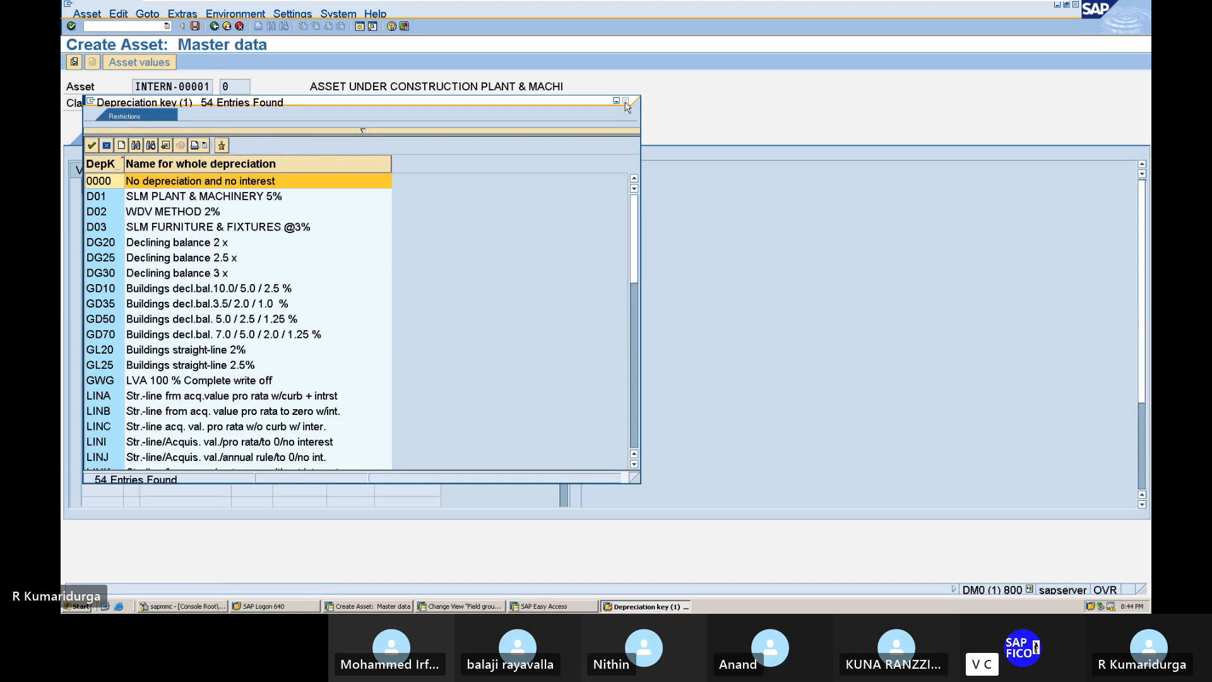
{"action": "left_click", "coordinate": [625, 101]}
{"action": "key", "text": "Delete"}
{"action": "key", "text": "Delete"}
{"action": "key", "text": "Delete"}
{"action": "key", "text": "Delete"}
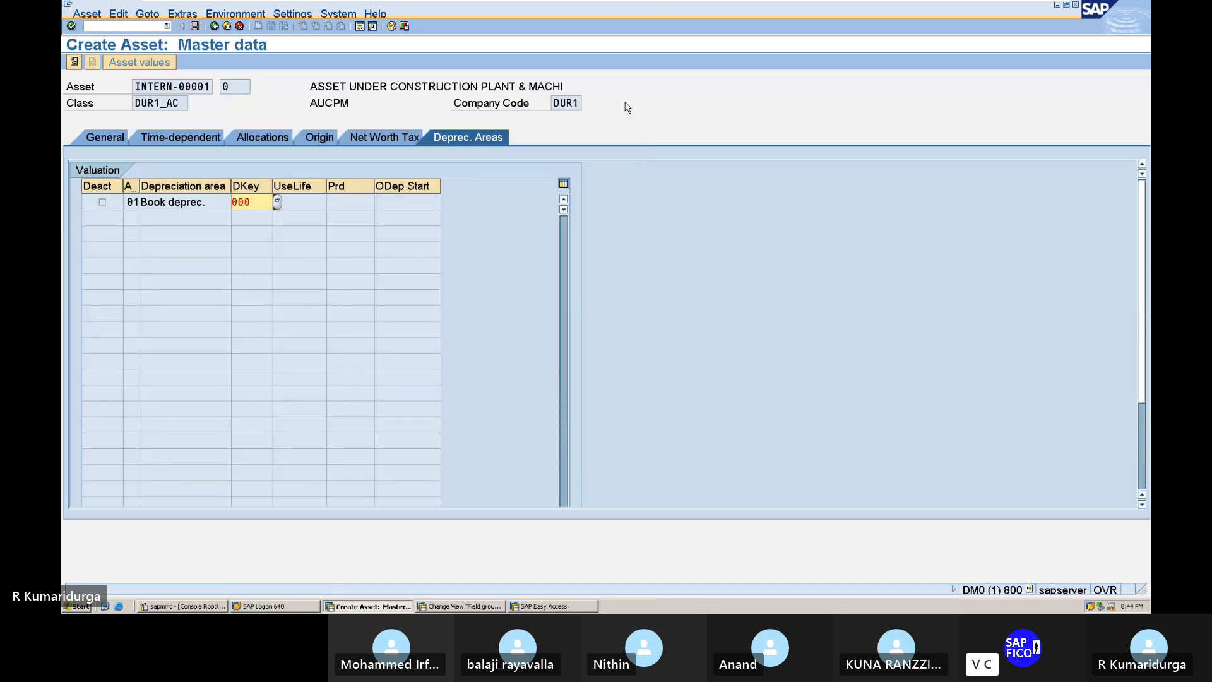
{"action": "key", "text": "Return"}
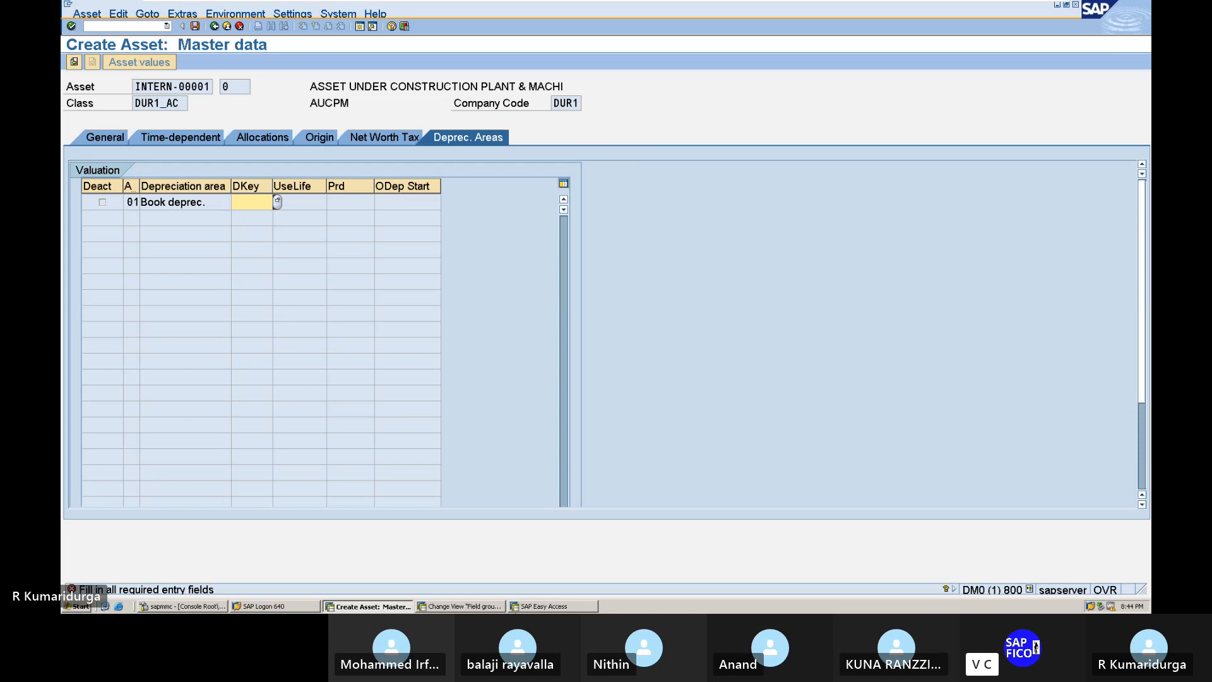
Step: Examine the field group rules for General data and Posting information in screen layout DUAC
{"action": "left_click", "coordinate": [488, 607]}
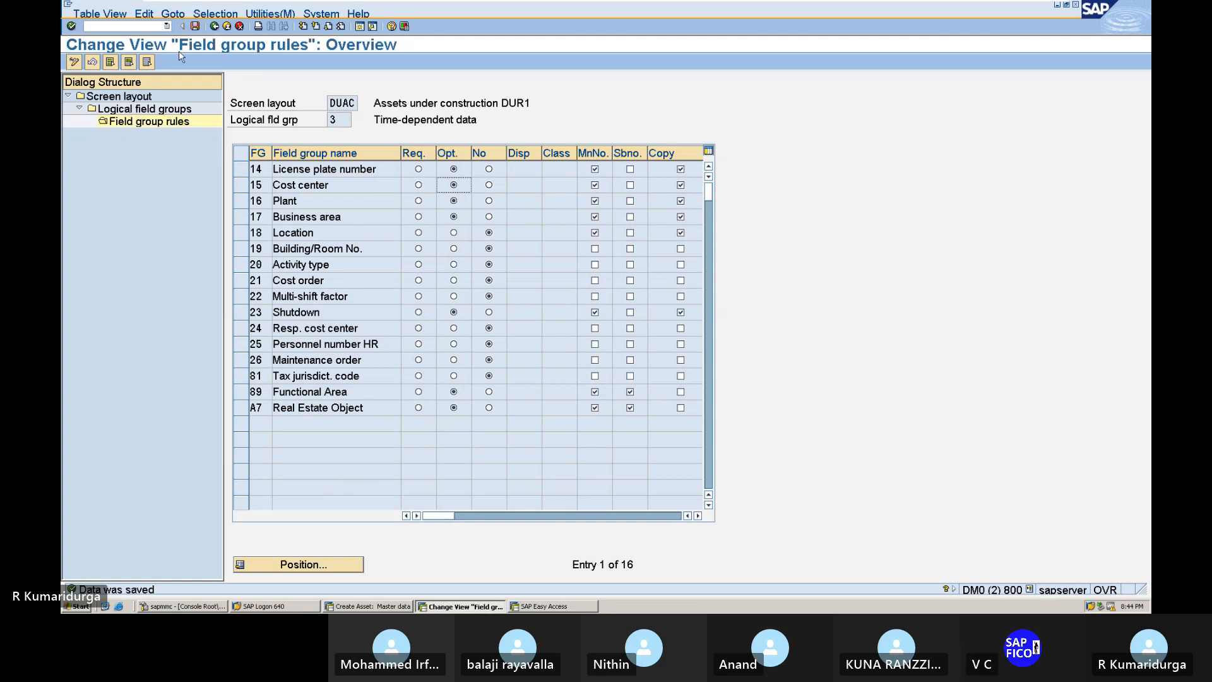
{"action": "double_click", "coordinate": [145, 109]}
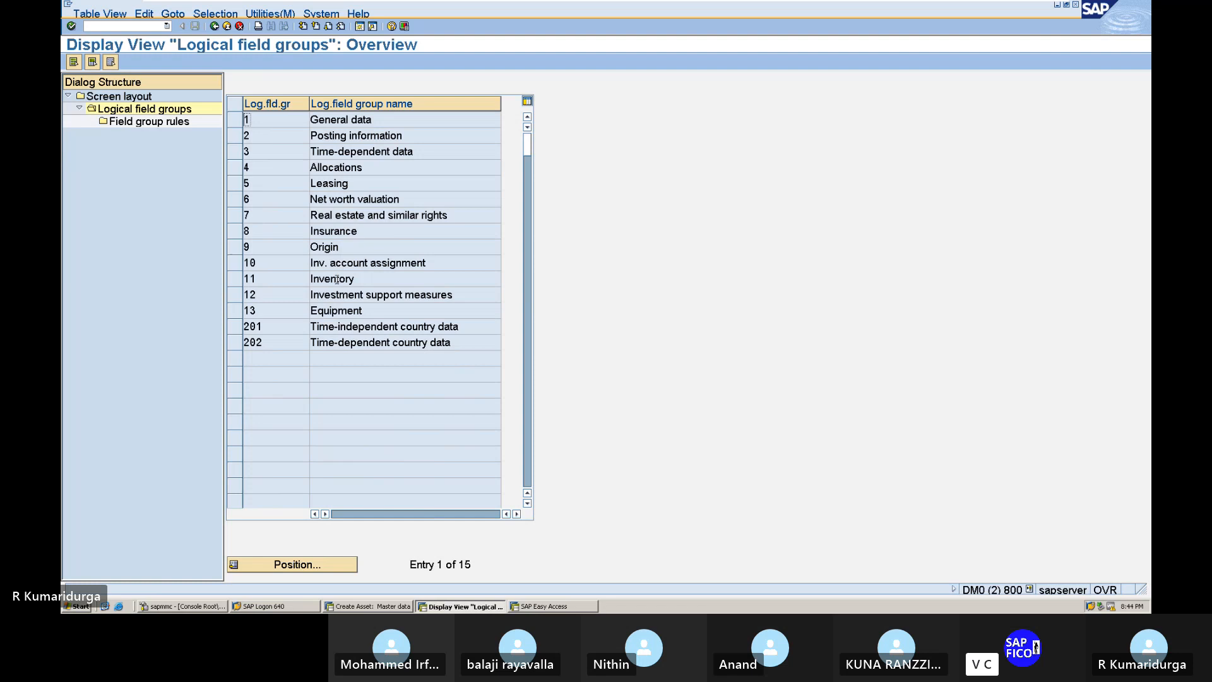
{"action": "left_click", "coordinate": [235, 119]}
{"action": "double_click", "coordinate": [182, 126]}
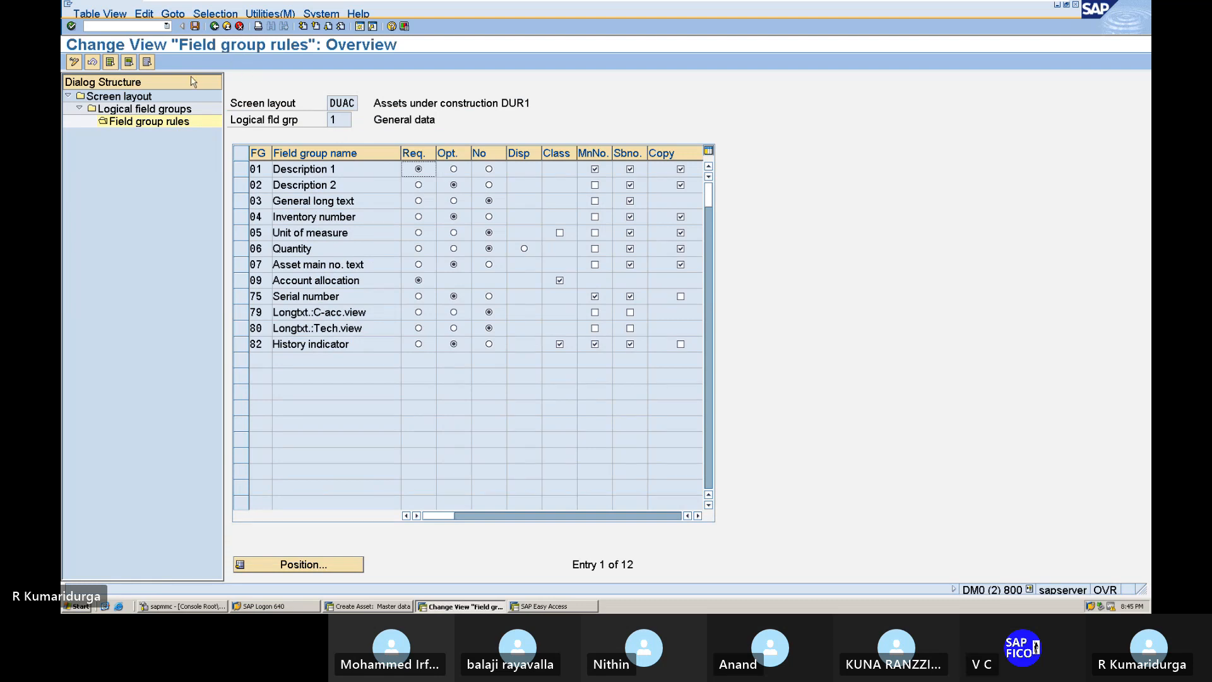
{"action": "double_click", "coordinate": [178, 111]}
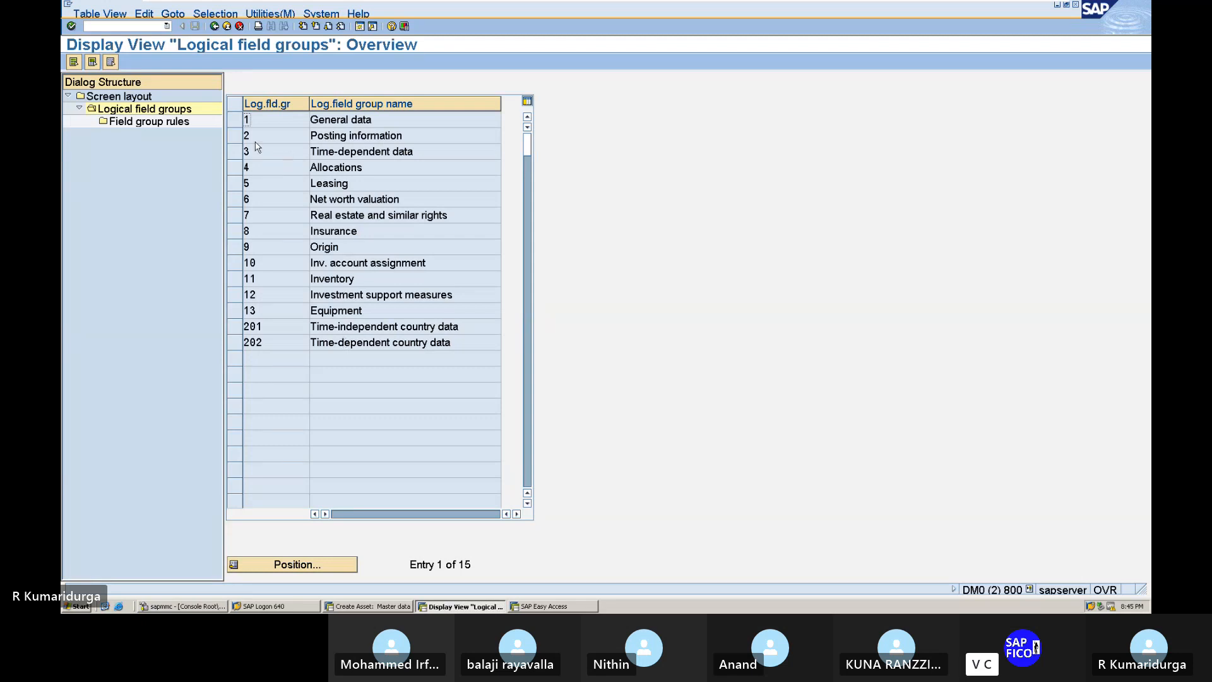
{"action": "left_click", "coordinate": [234, 135]}
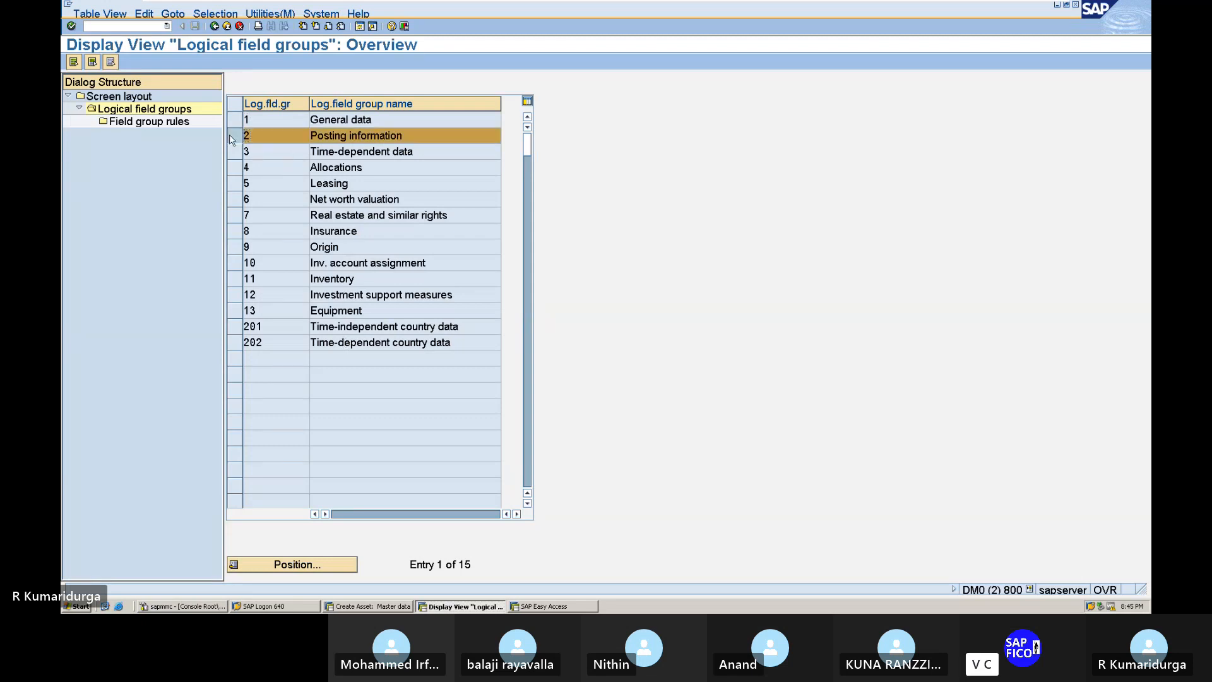
{"action": "double_click", "coordinate": [168, 126]}
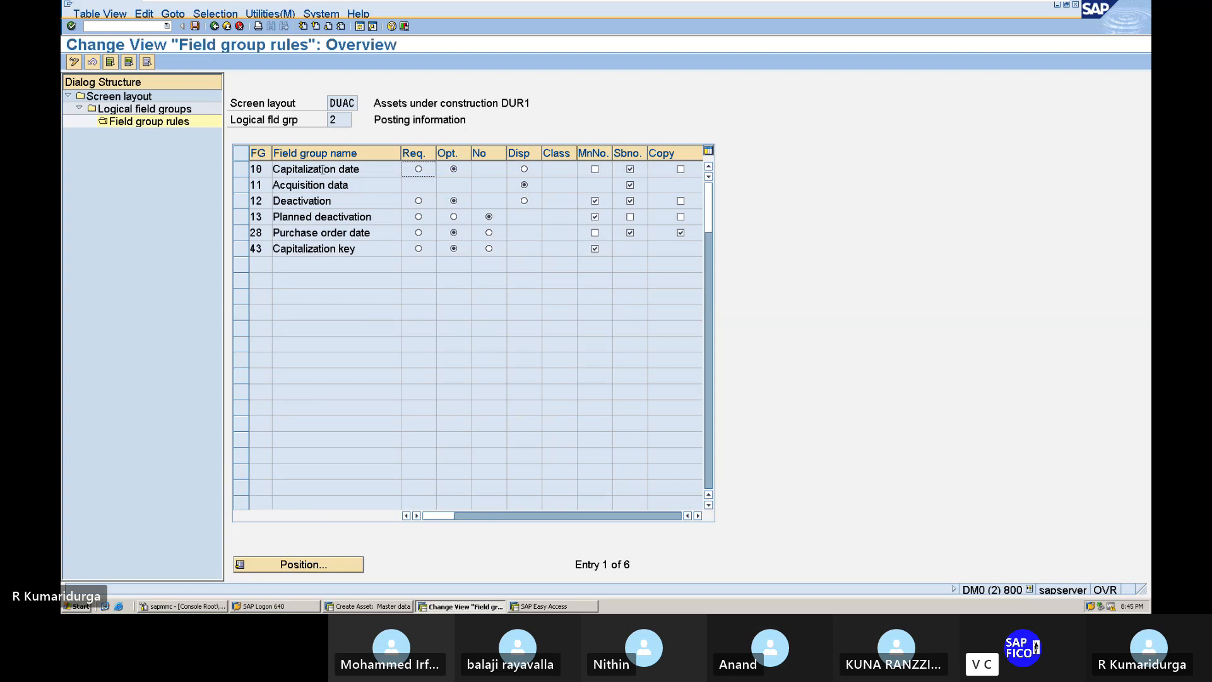
{"action": "left_click", "coordinate": [183, 110]}
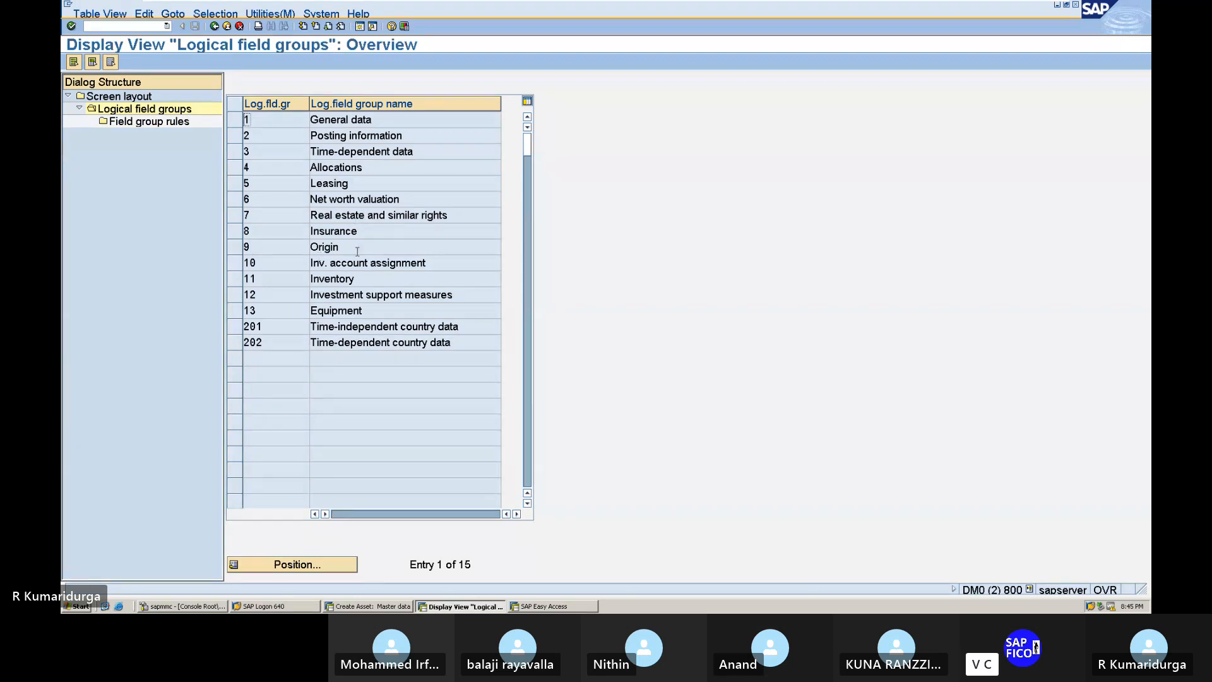
Step: Examine the field group rules for Inventory and Net worth valuation in screen layout DUAC
{"action": "left_click", "coordinate": [233, 280]}
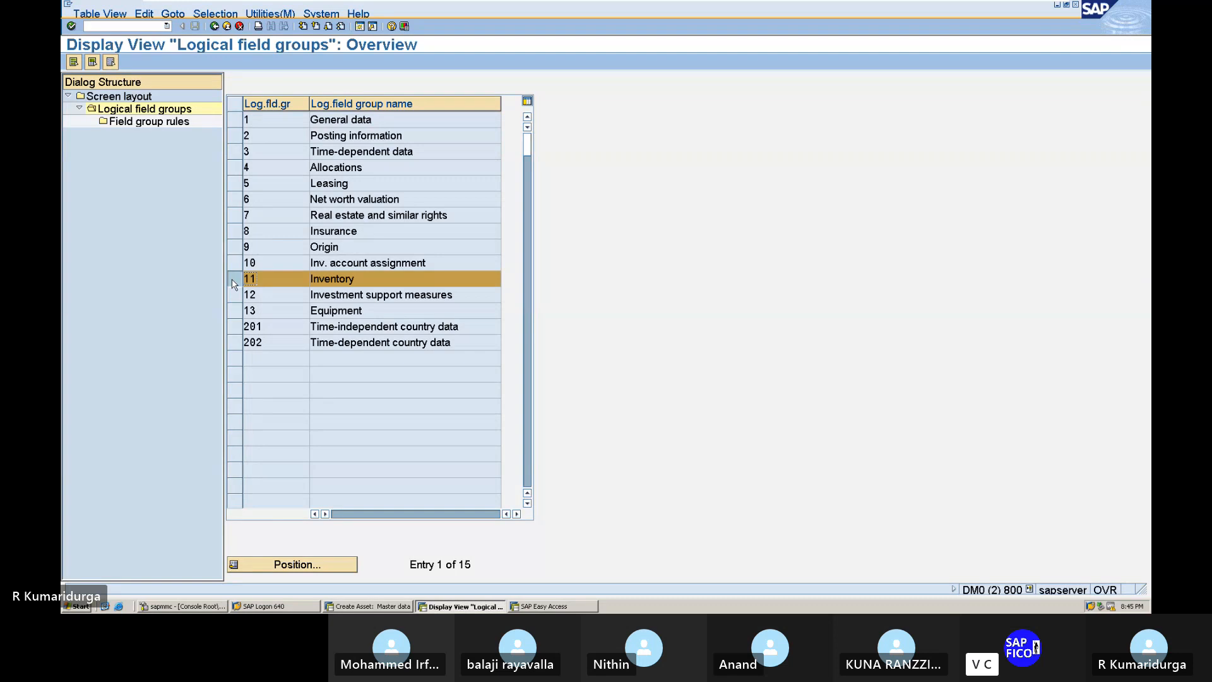
{"action": "left_click", "coordinate": [233, 283]}
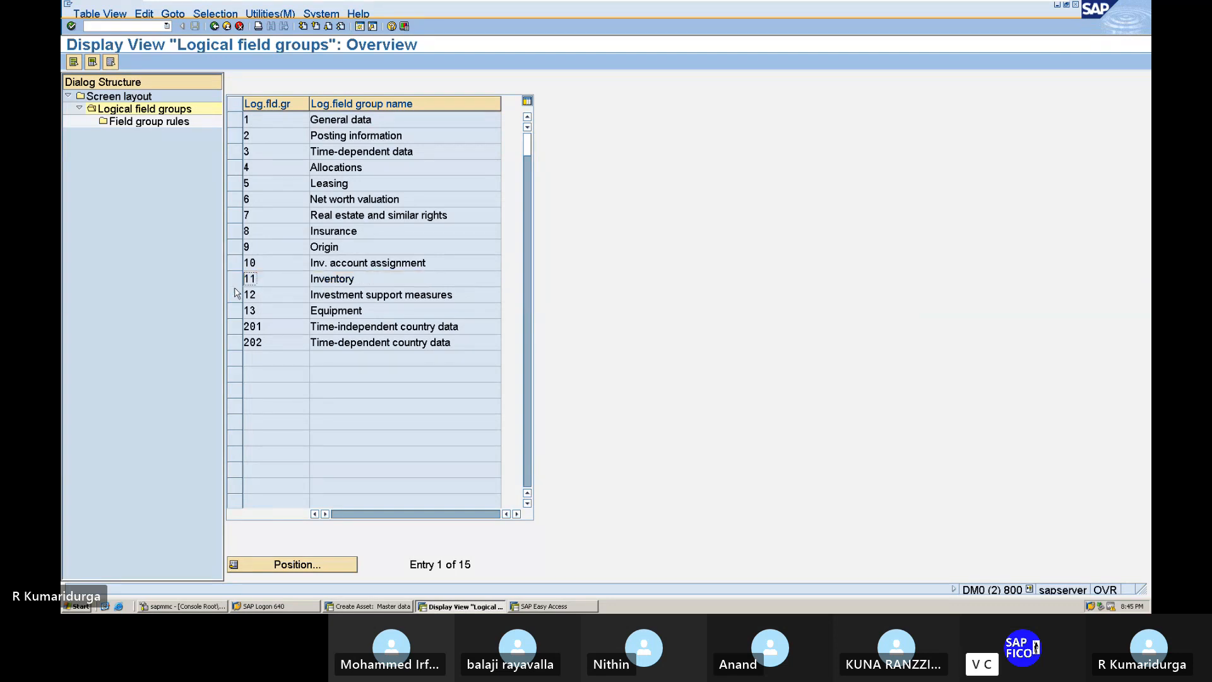
{"action": "left_click", "coordinate": [234, 280]}
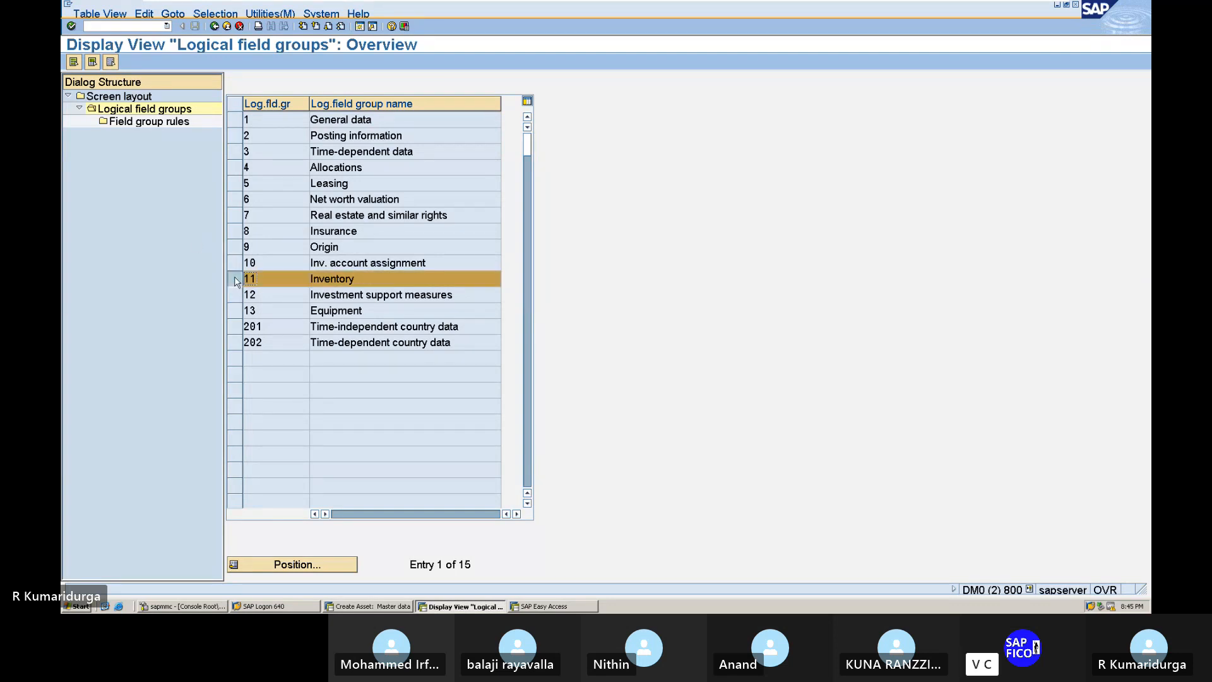
{"action": "double_click", "coordinate": [149, 122]}
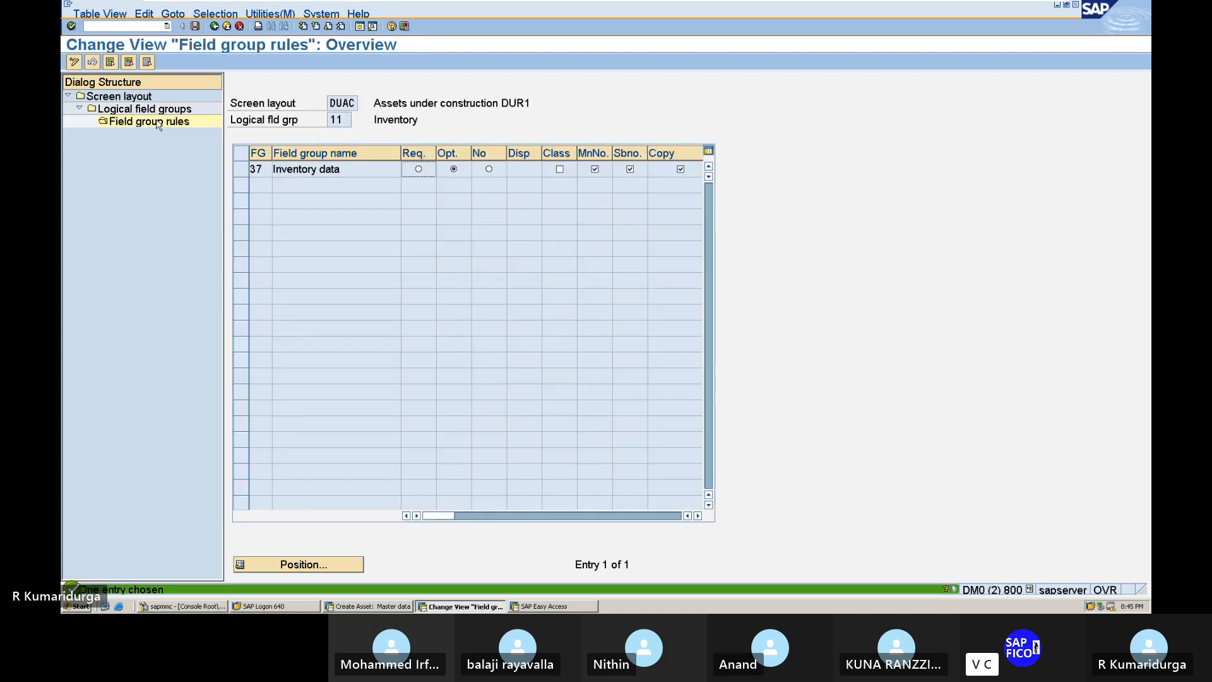
{"action": "left_click", "coordinate": [215, 26]}
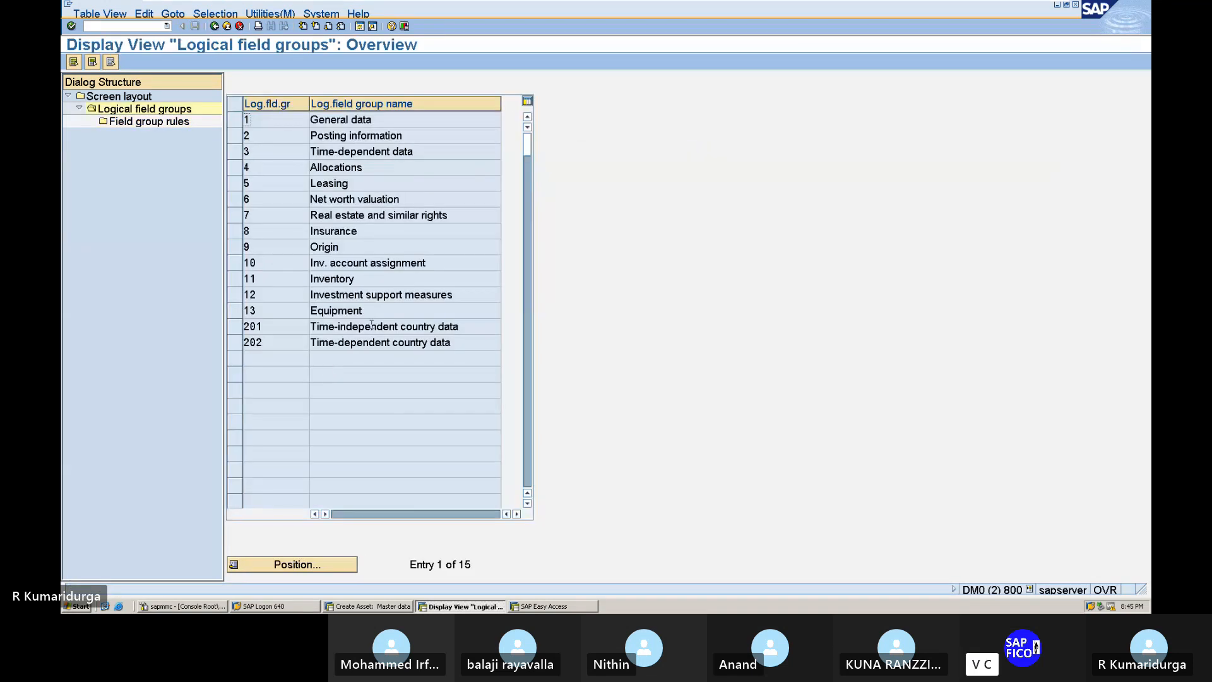
{"action": "left_click", "coordinate": [236, 331]}
{"action": "left_click", "coordinate": [235, 332]}
{"action": "left_click", "coordinate": [235, 200]}
{"action": "double_click", "coordinate": [153, 123]}
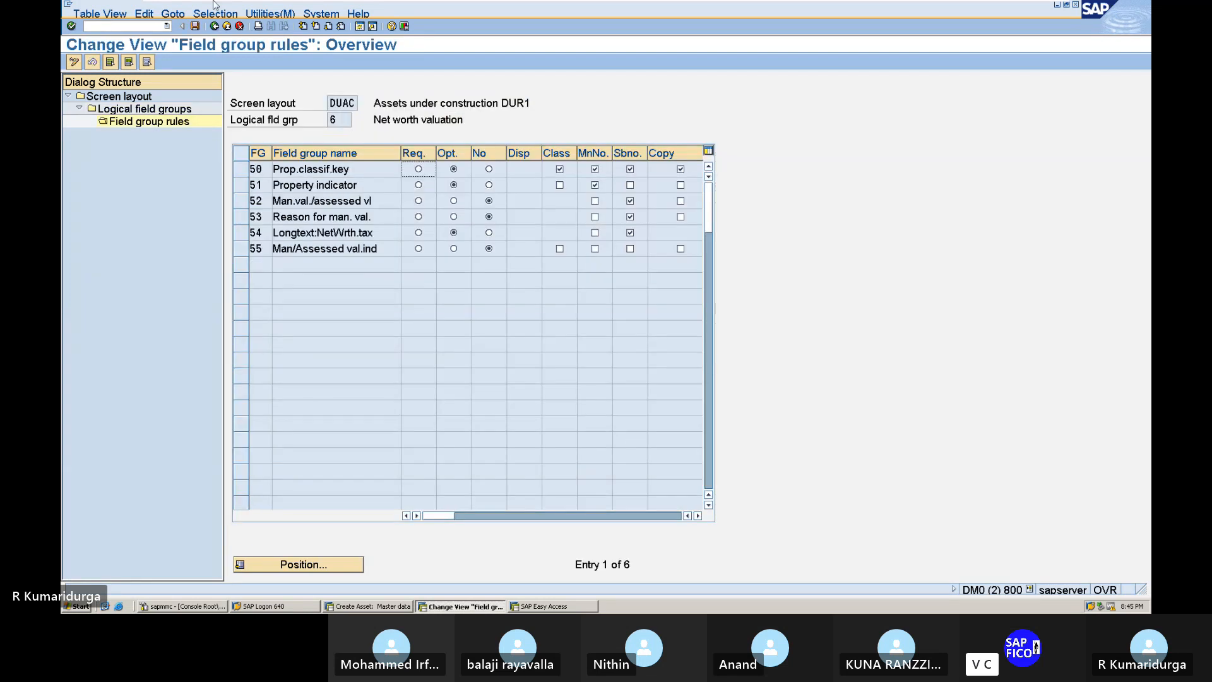
{"action": "left_click", "coordinate": [213, 28]}
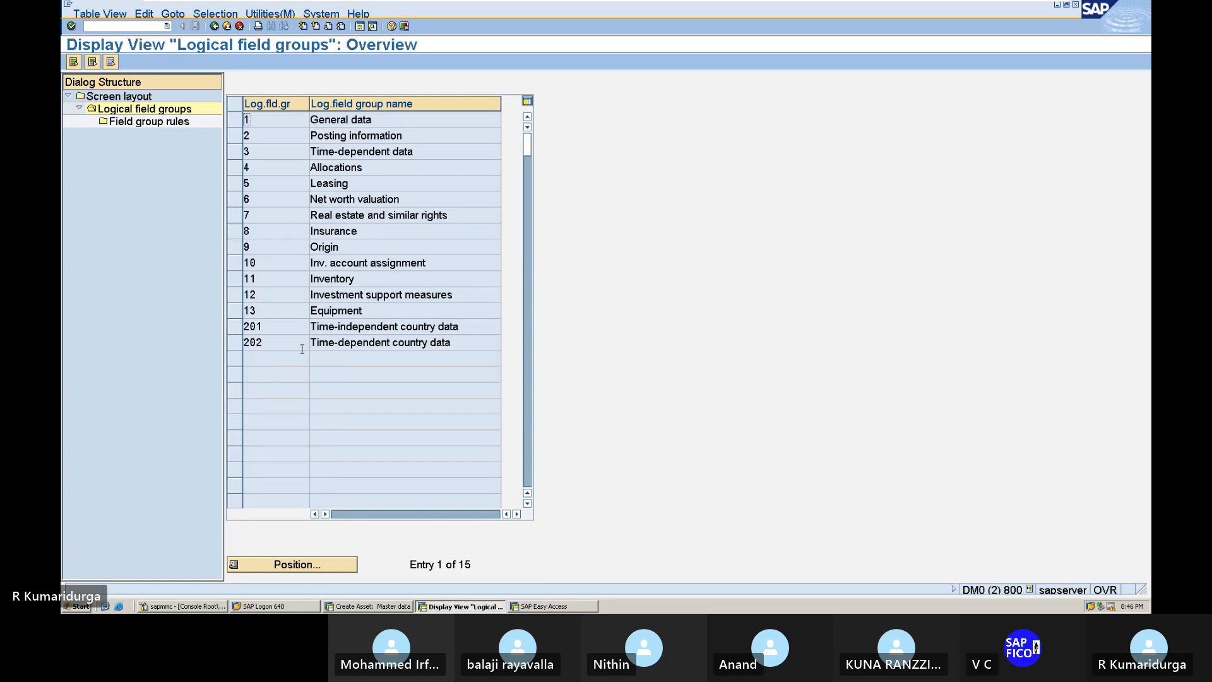
Step: Examine the field group rules for Insurance and Time-dependent data in screen layout DUAC
{"action": "left_click", "coordinate": [235, 231]}
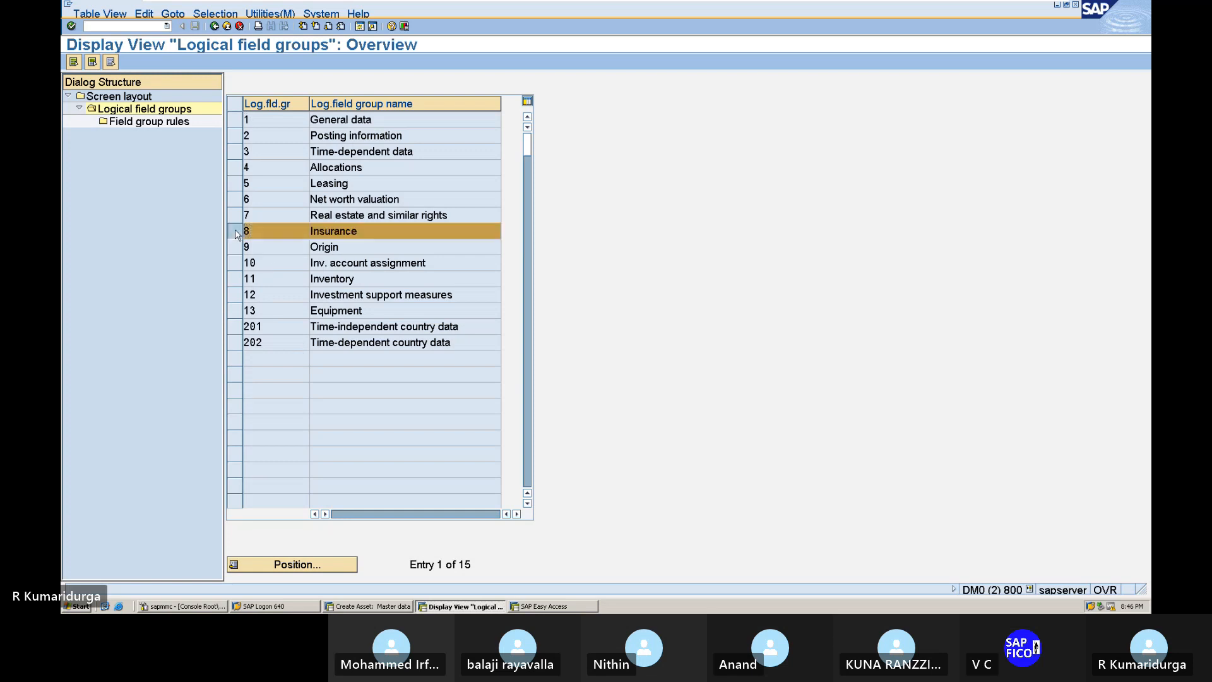
{"action": "double_click", "coordinate": [169, 123]}
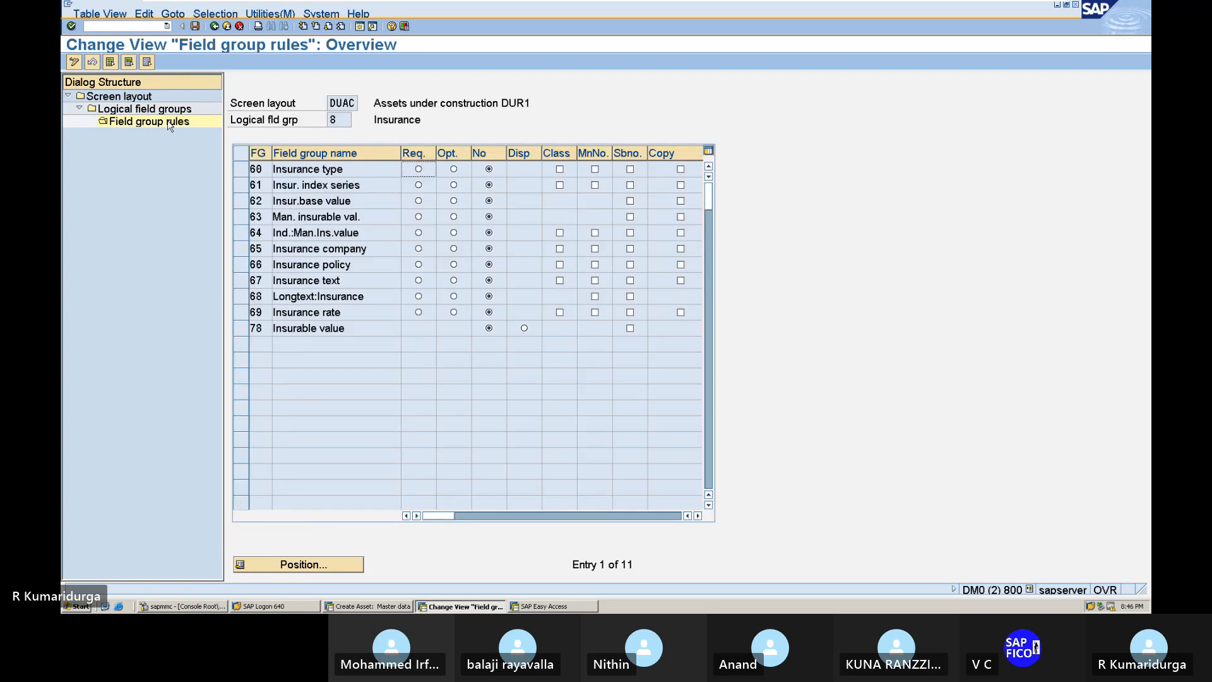
{"action": "left_click", "coordinate": [215, 27]}
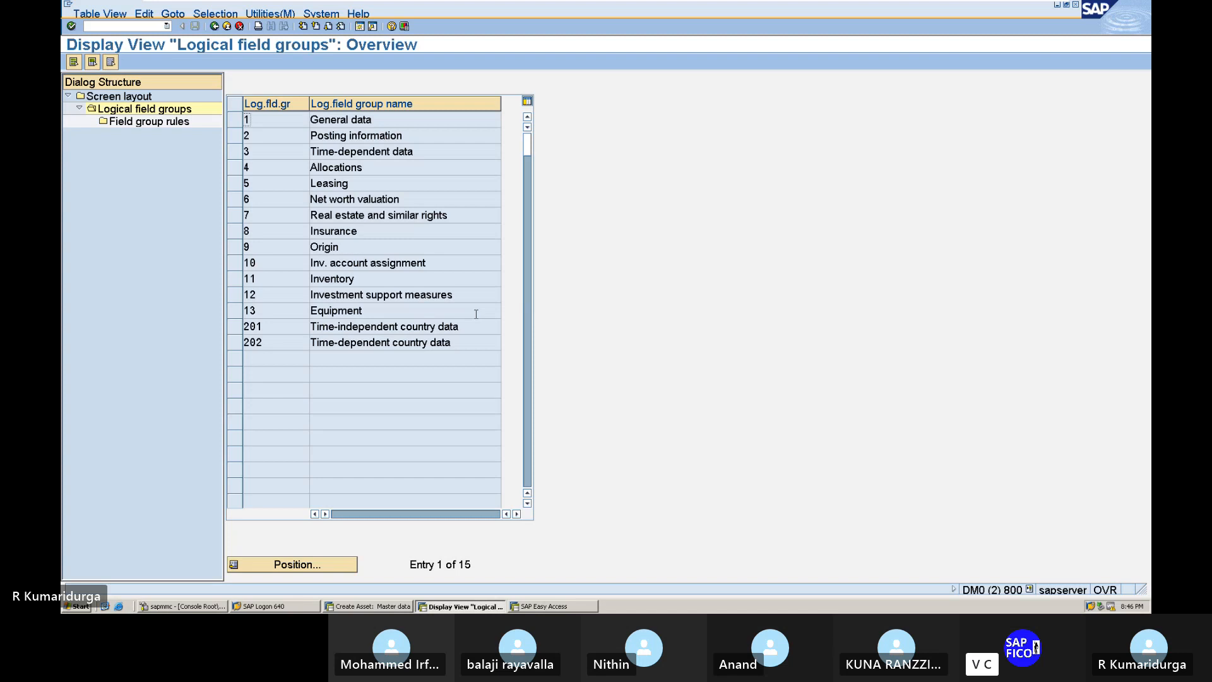
{"action": "left_click", "coordinate": [234, 152]}
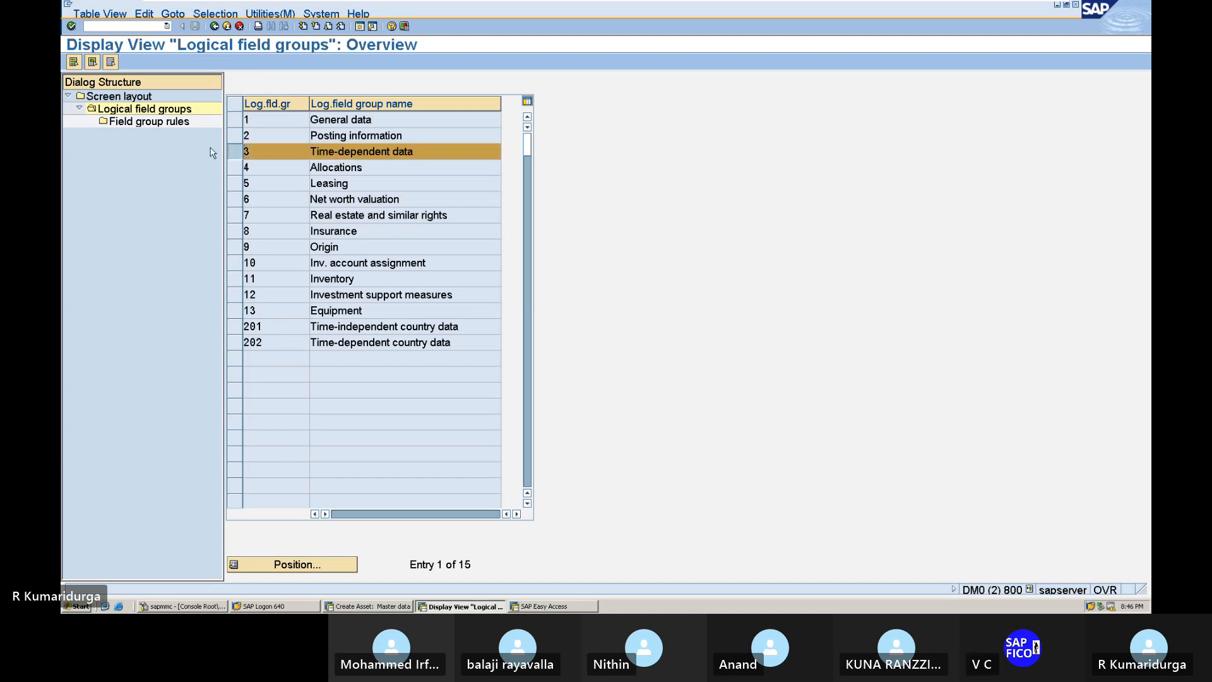
{"action": "double_click", "coordinate": [170, 122]}
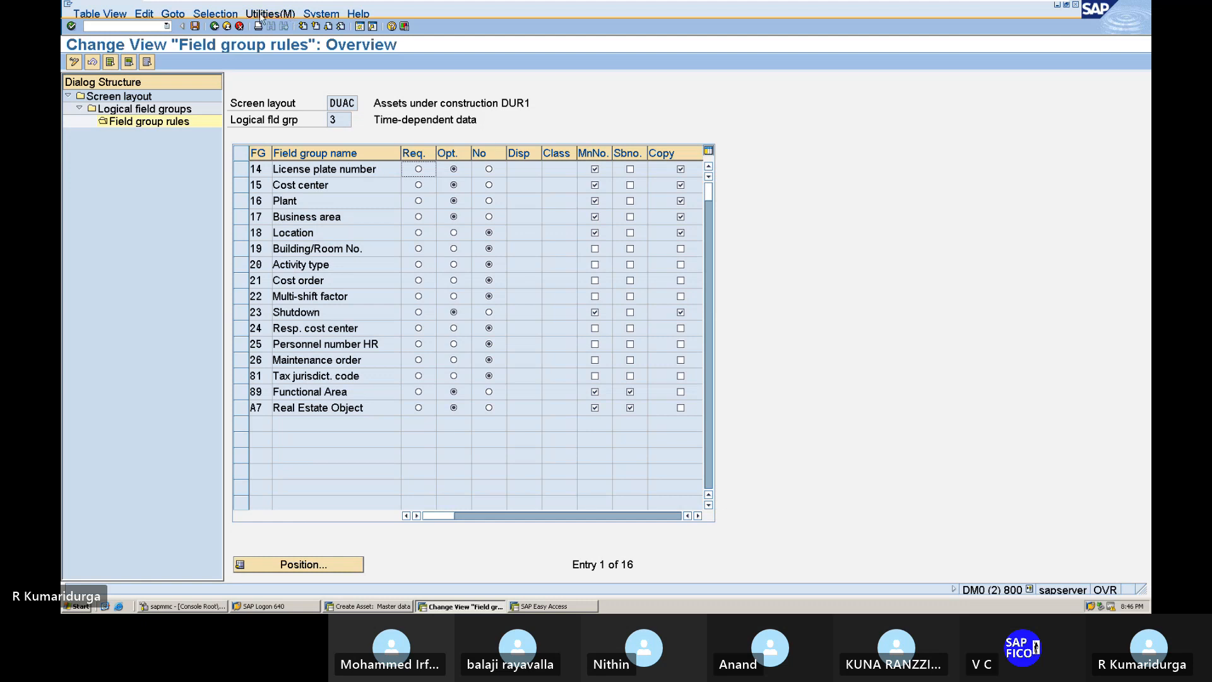
{"action": "left_click", "coordinate": [222, 28]}
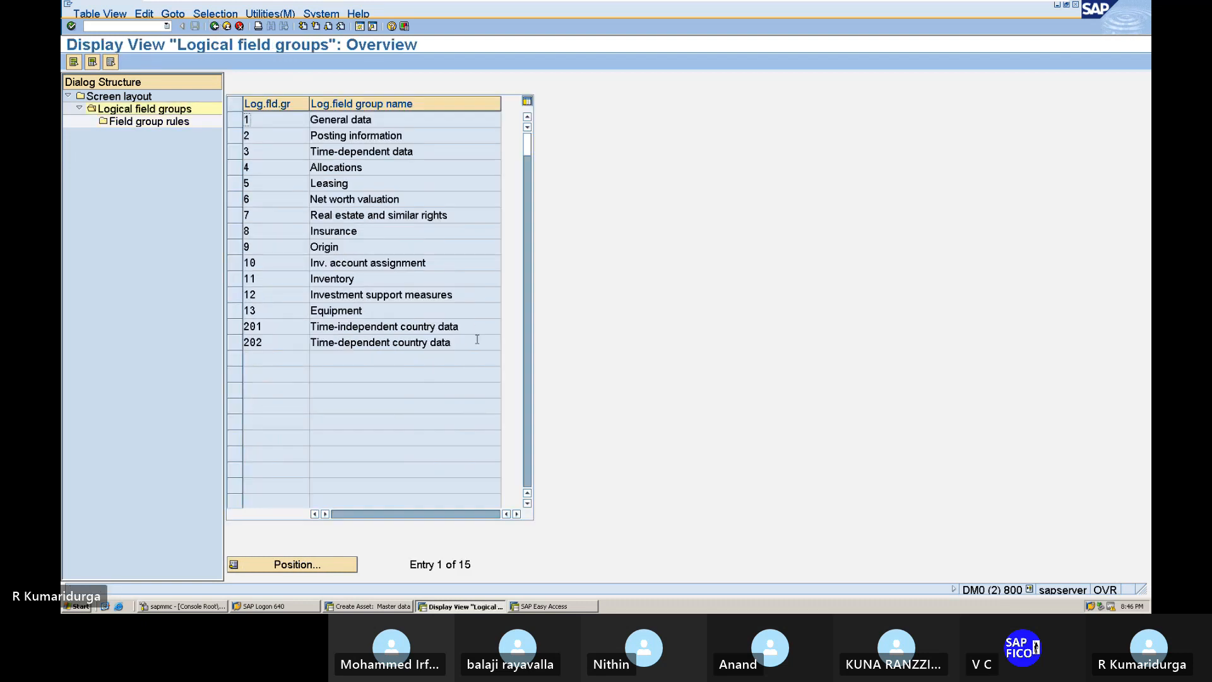
Step: Examine the field group rules for Inv. account assignment and Equipment in screen layout DUAC
{"action": "left_click", "coordinate": [235, 263]}
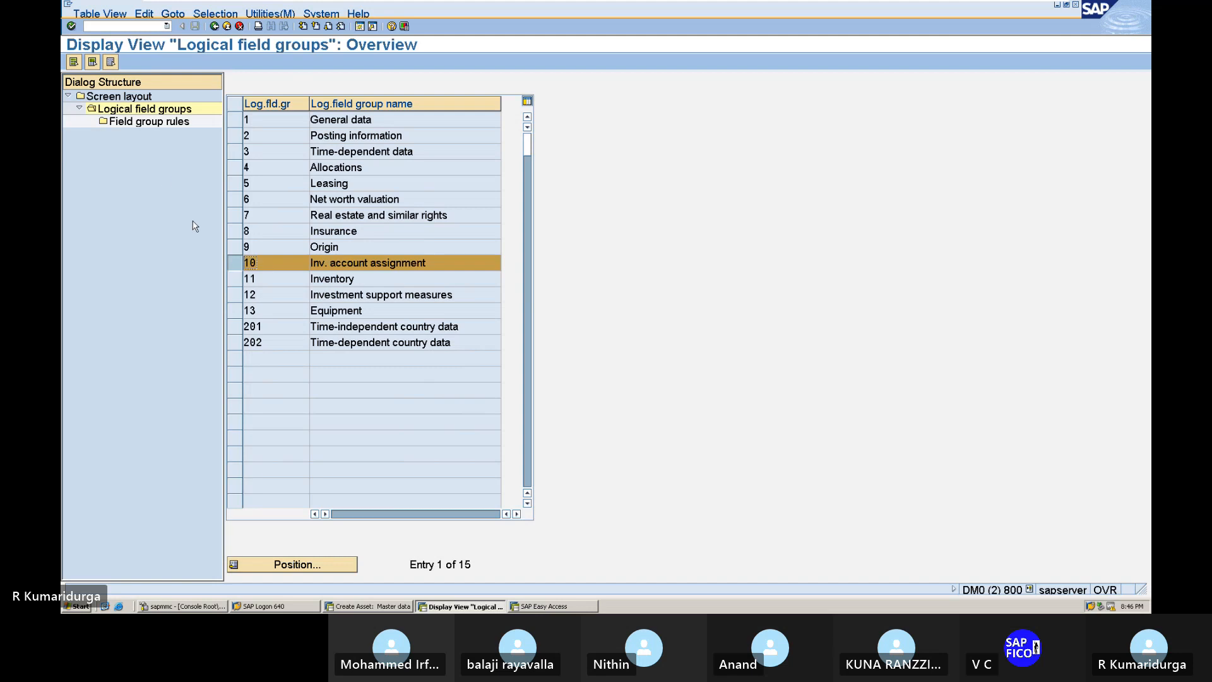
{"action": "double_click", "coordinate": [159, 122]}
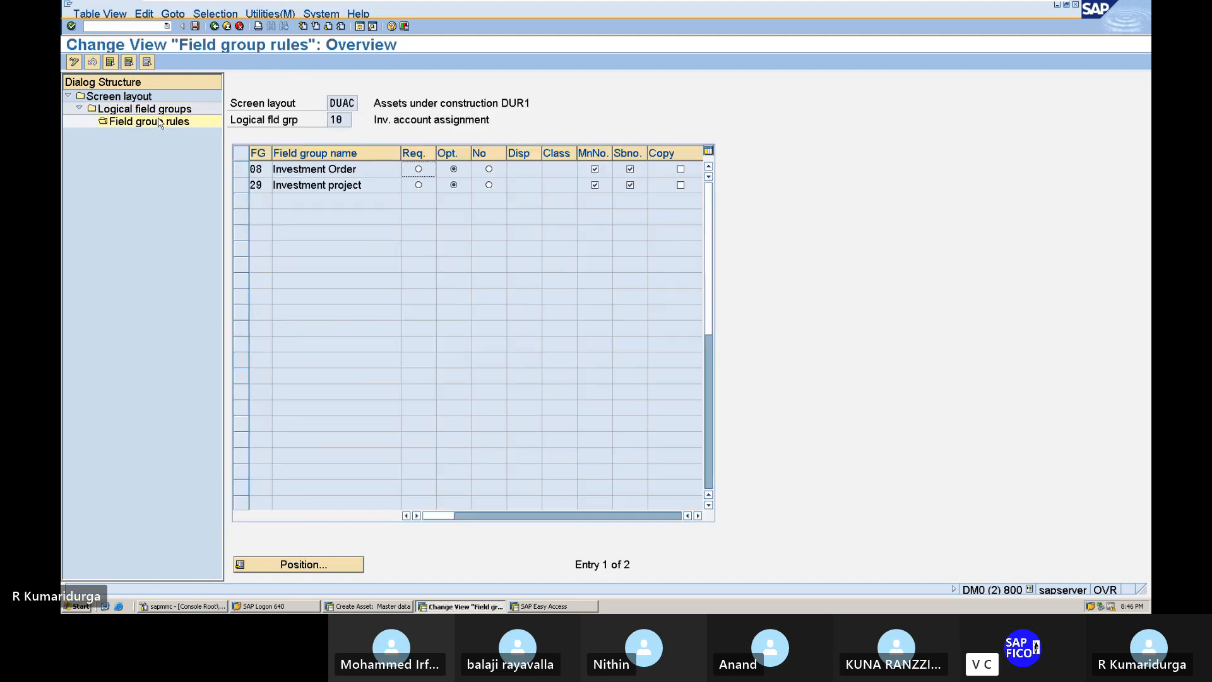
{"action": "left_click", "coordinate": [215, 26]}
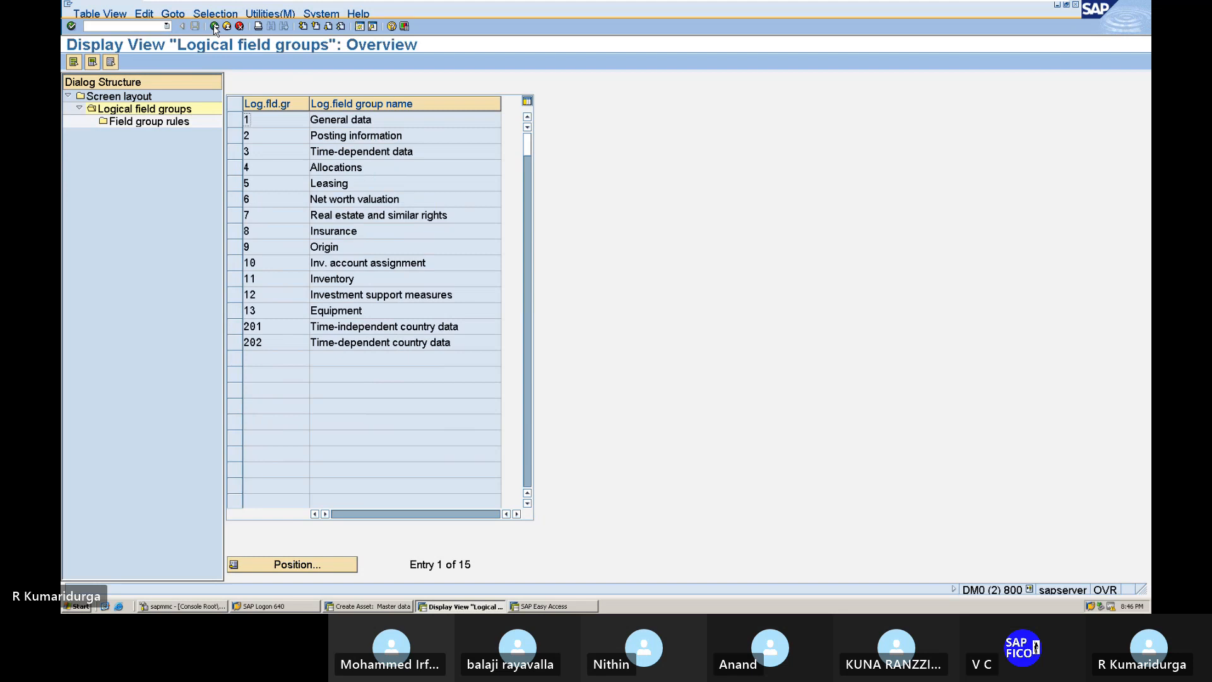
{"action": "left_click", "coordinate": [240, 312]}
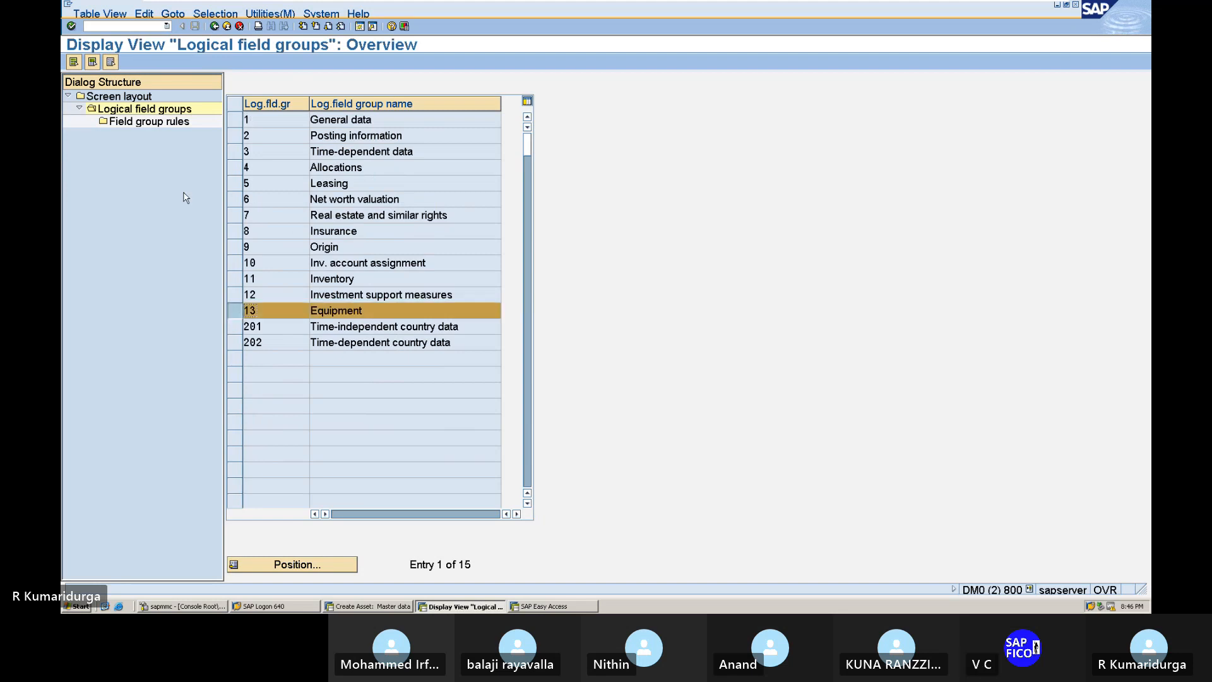
{"action": "double_click", "coordinate": [187, 126]}
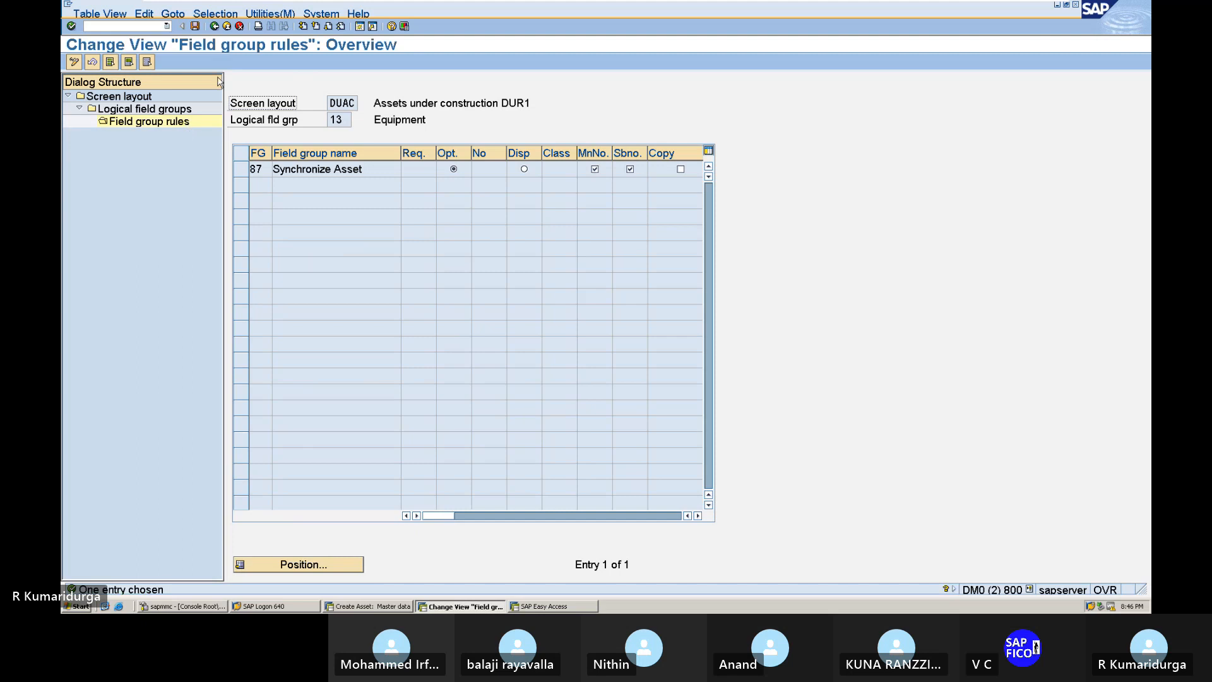
{"action": "left_click", "coordinate": [214, 27]}
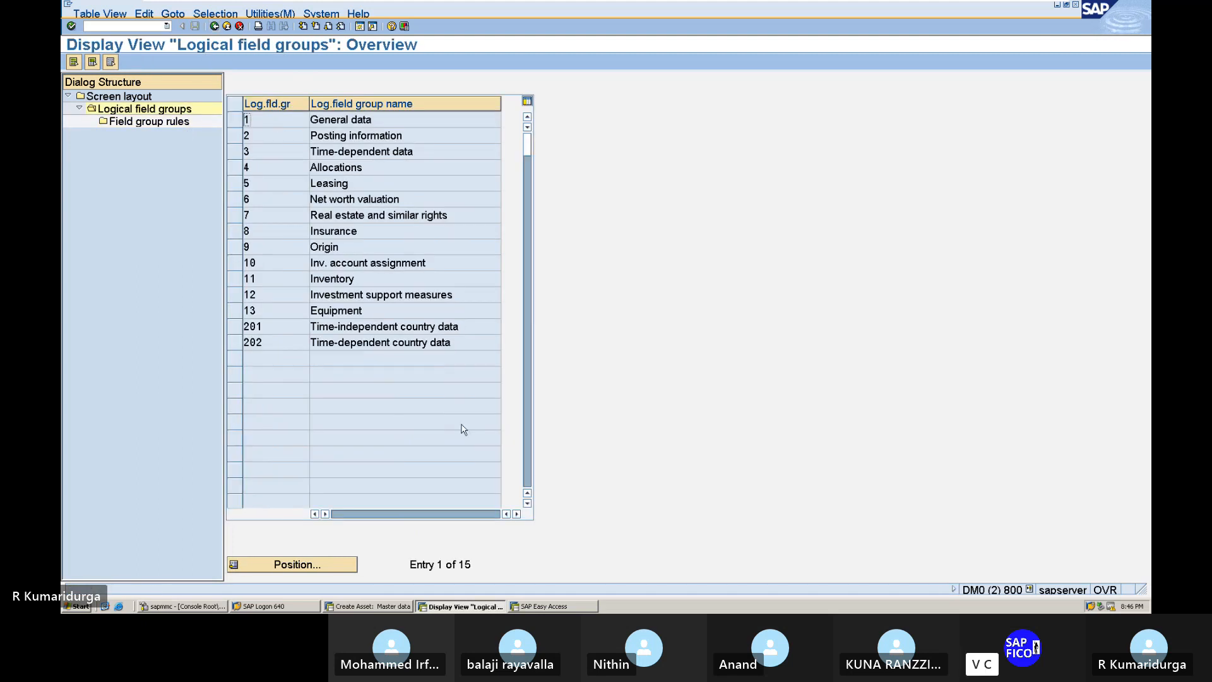
Step: Examine the field group rules for Time-independent country data and Allocations in screen layout DUAC
{"action": "left_click", "coordinate": [240, 327]}
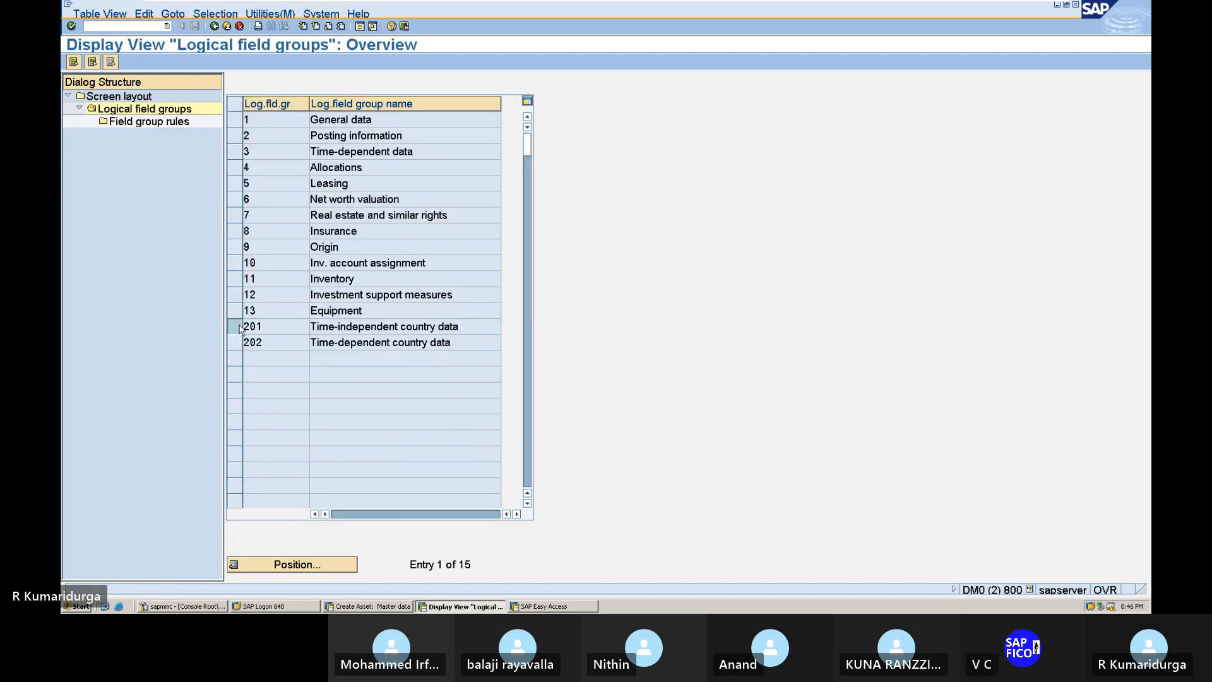
{"action": "double_click", "coordinate": [150, 122]}
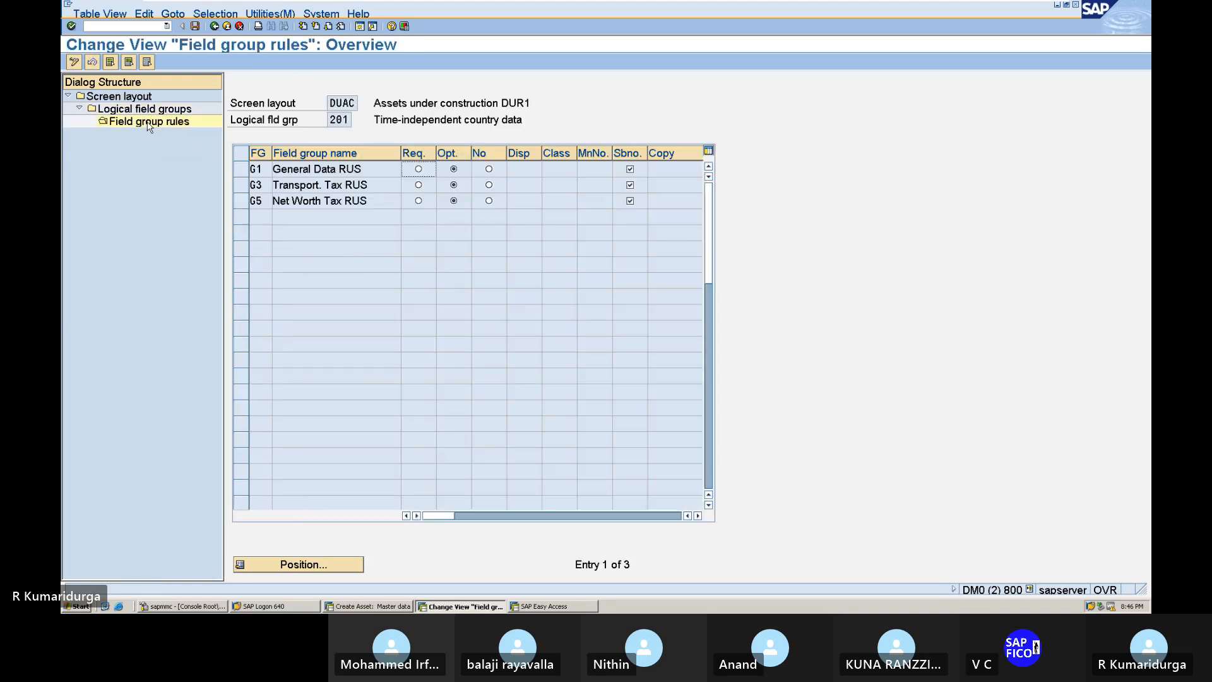
{"action": "left_click", "coordinate": [215, 27]}
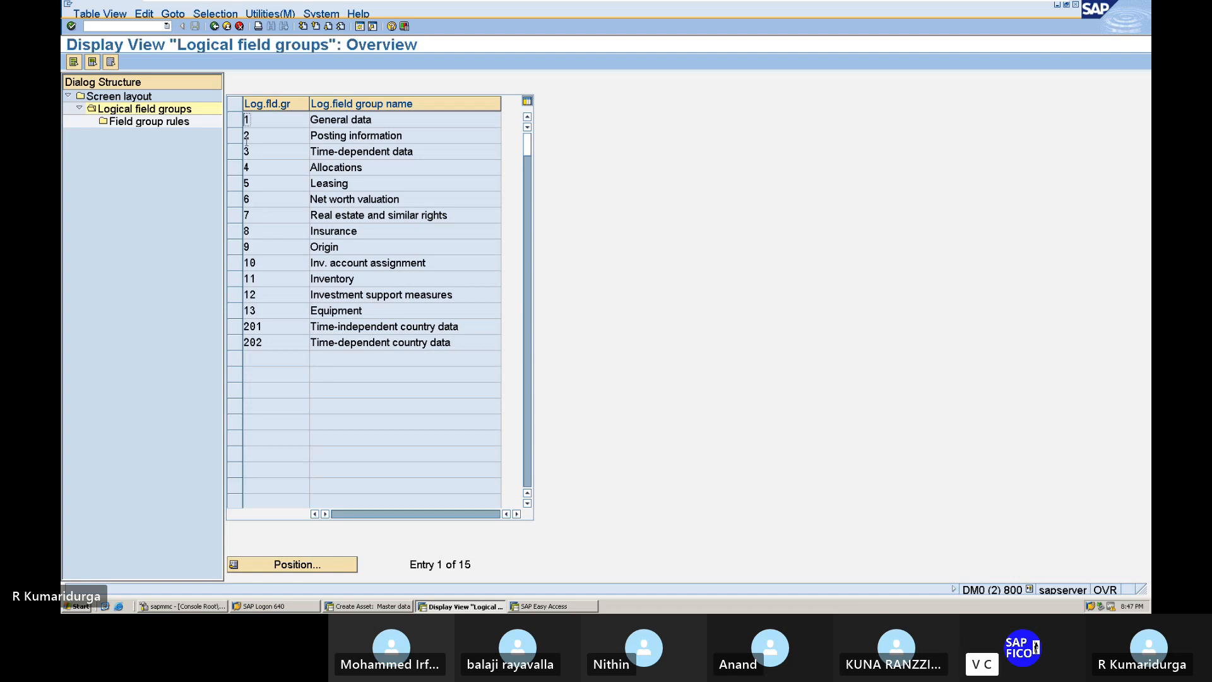
{"action": "left_click", "coordinate": [235, 167]}
{"action": "left_click", "coordinate": [180, 121]}
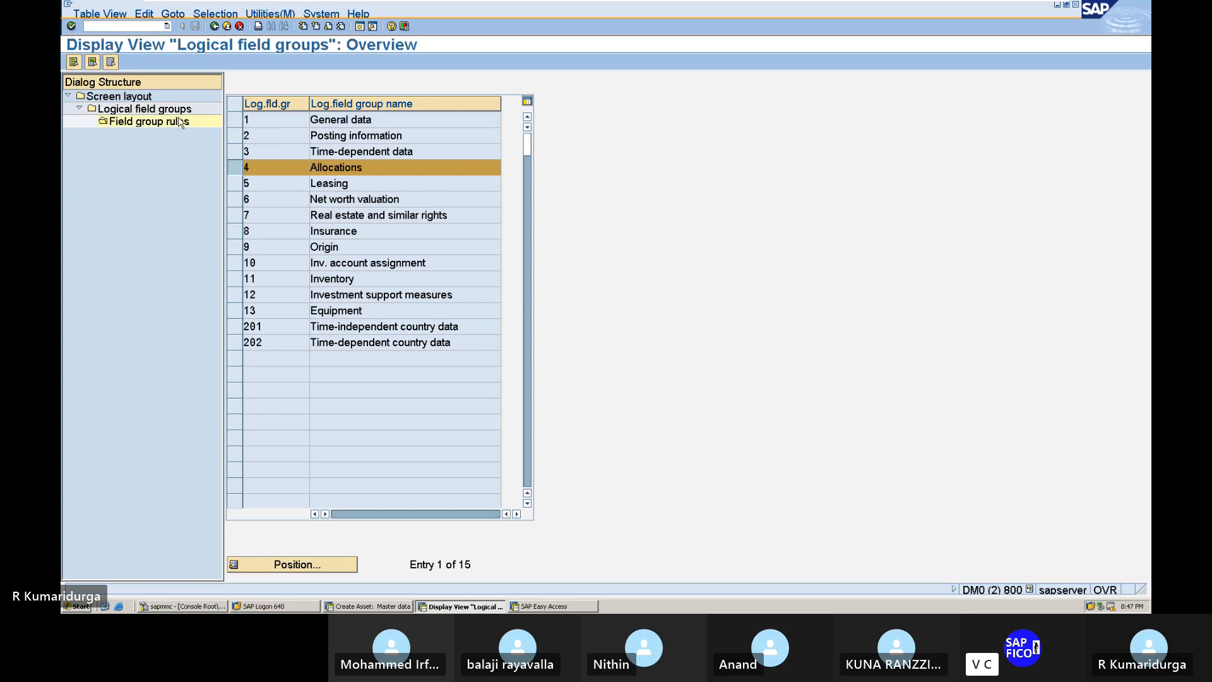
Step: Open depreciation key maintenance with transaction AFAMA and review keys D01 and D02 in chart of depreciation DUCD
{"action": "left_click", "coordinate": [104, 25]}
{"action": "type", "text": "/NA"}
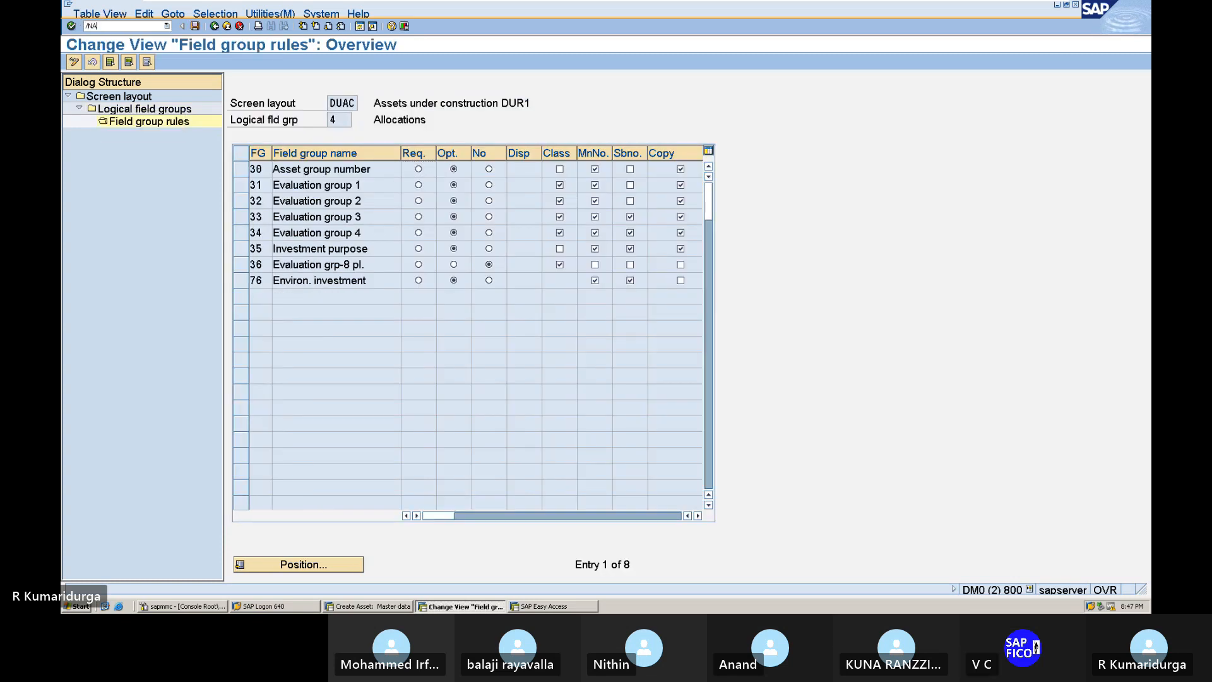
{"action": "type", "text": "FAMA"}
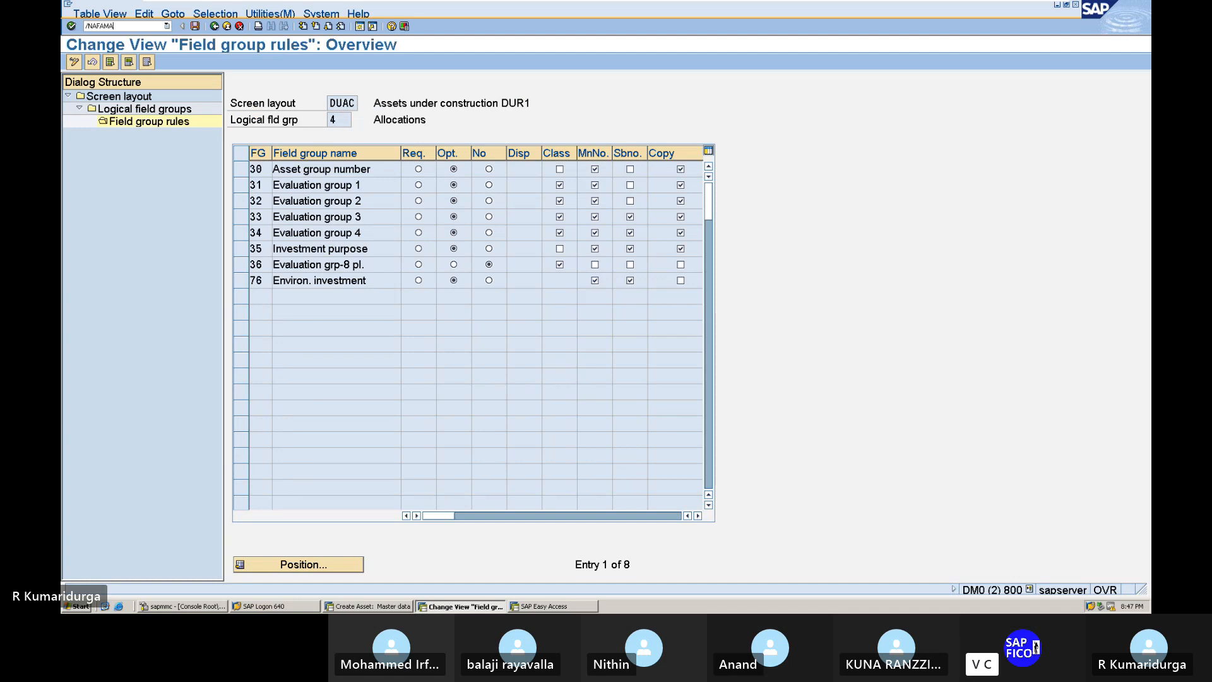
{"action": "key", "text": "Return"}
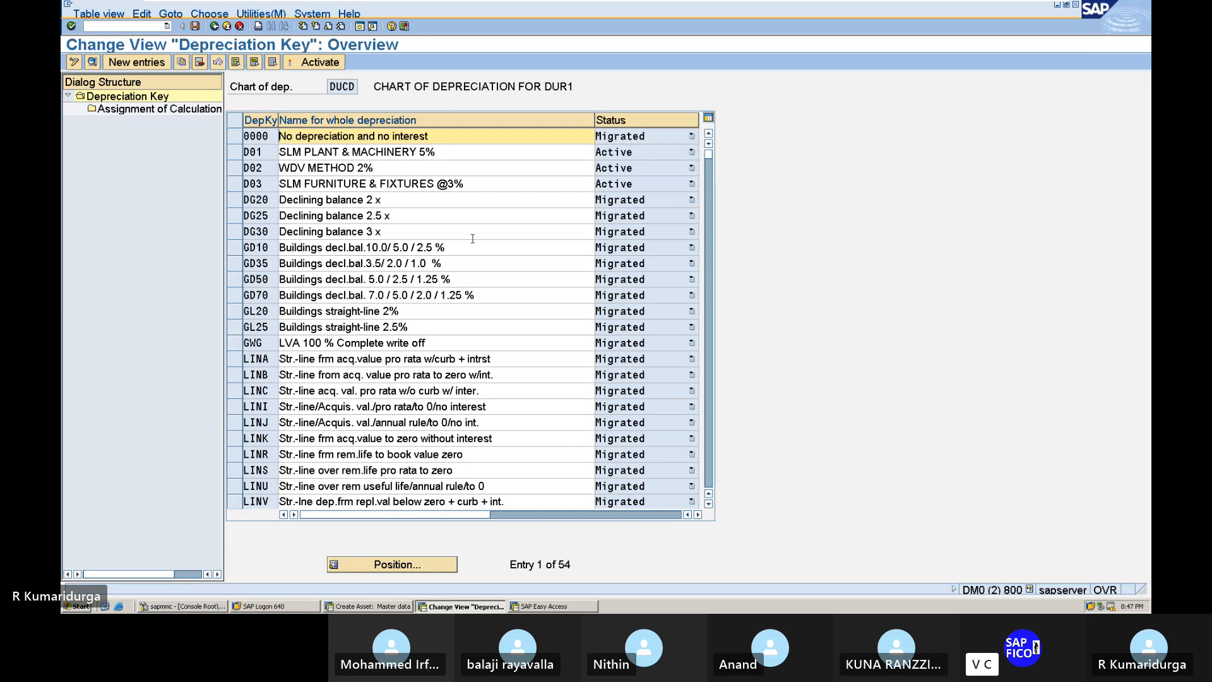
{"action": "left_click", "coordinate": [303, 151]}
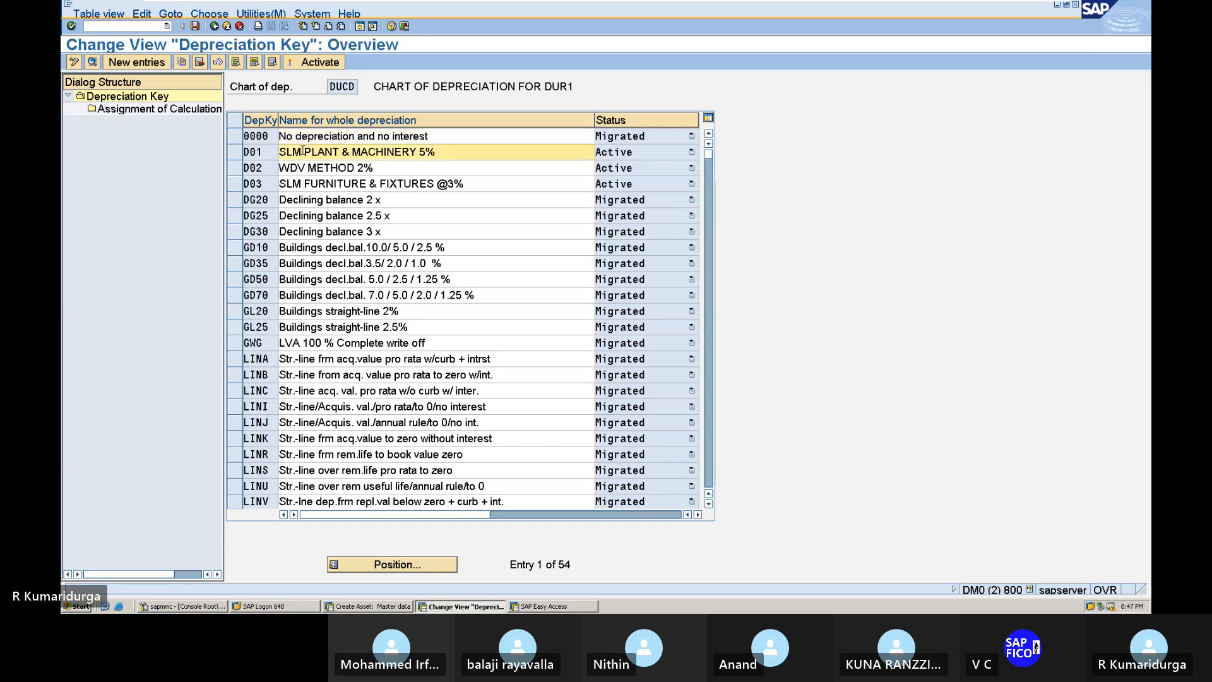
{"action": "left_click", "coordinate": [293, 166]}
{"action": "left_click", "coordinate": [294, 154]}
{"action": "left_click", "coordinate": [289, 168]}
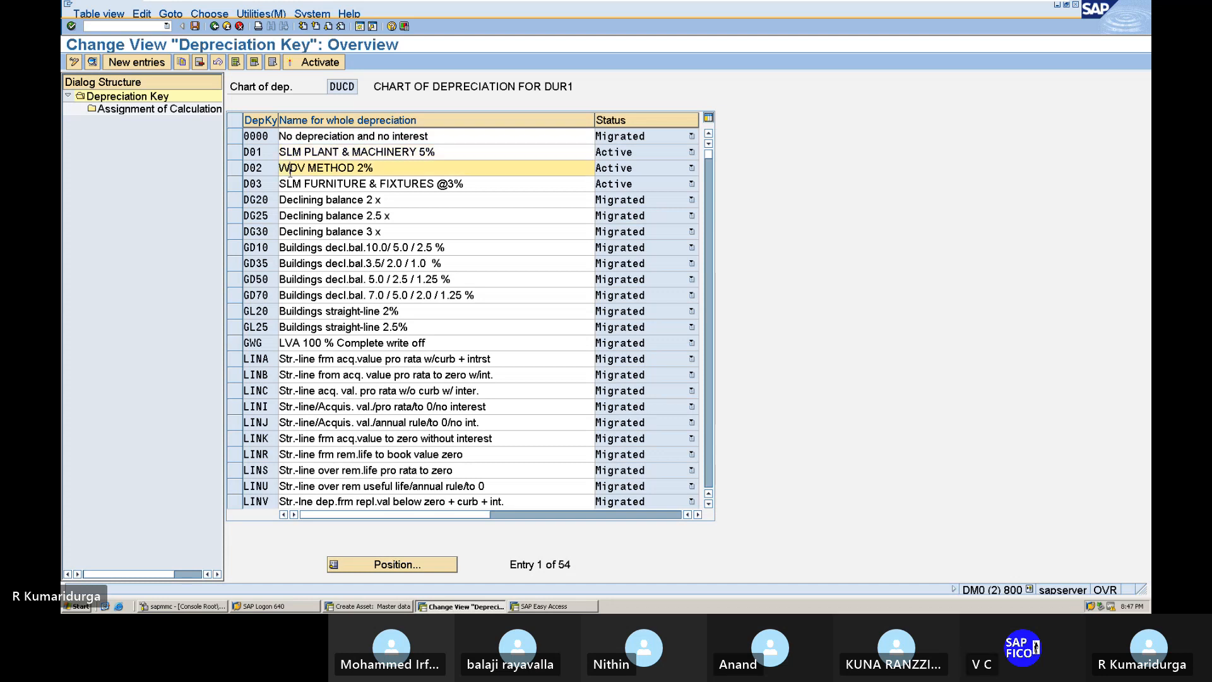
{"action": "left_click", "coordinate": [235, 157]}
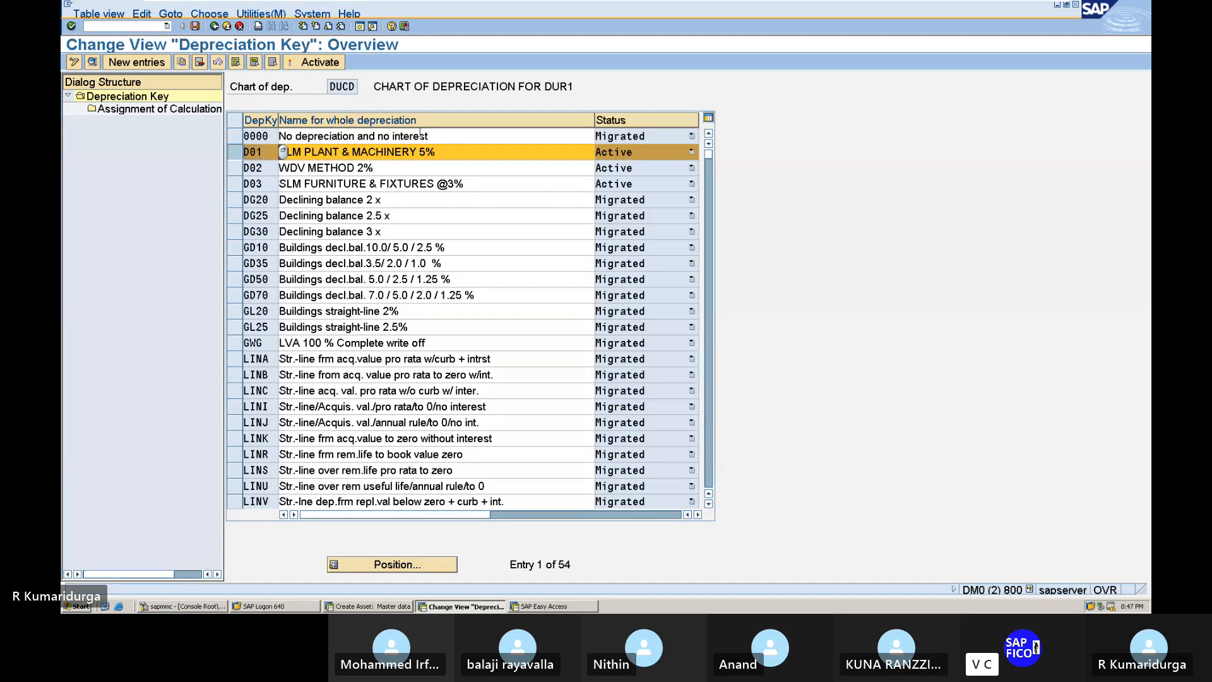
Step: Activate depreciation key 0000, No depreciation and no interest, in chart of depreciation DUCD, save it and return to the key overview
{"action": "left_click", "coordinate": [420, 135]}
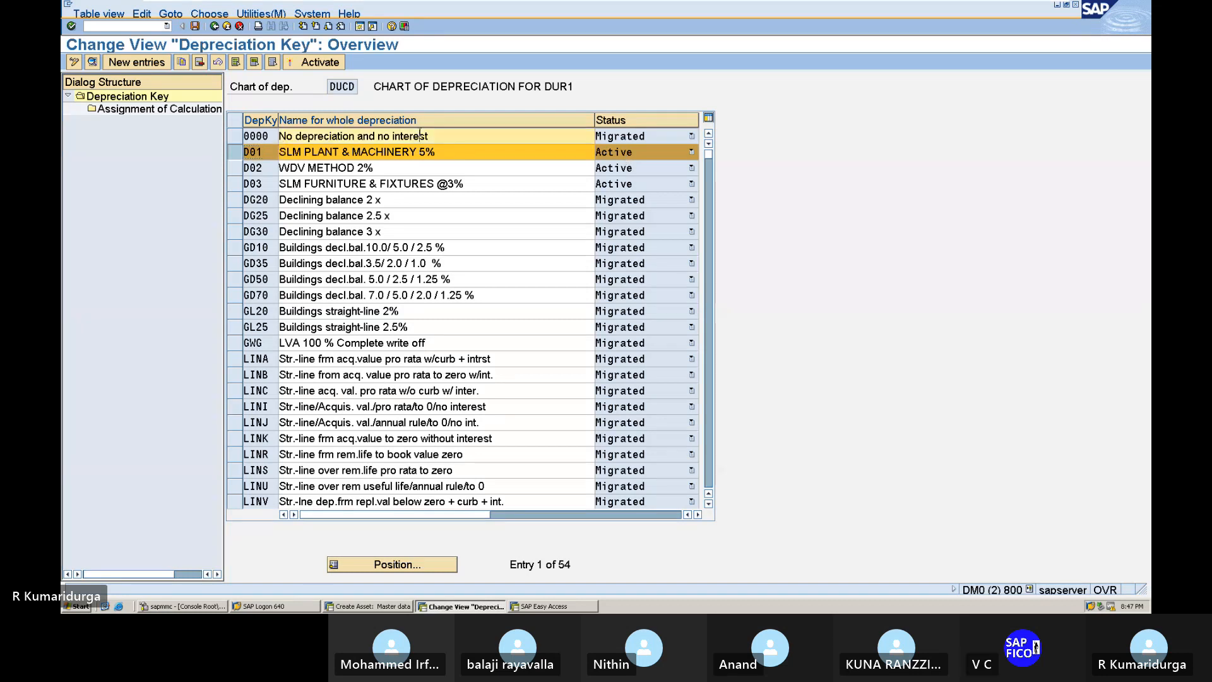
{"action": "left_click", "coordinate": [299, 147]}
{"action": "double_click", "coordinate": [307, 136]}
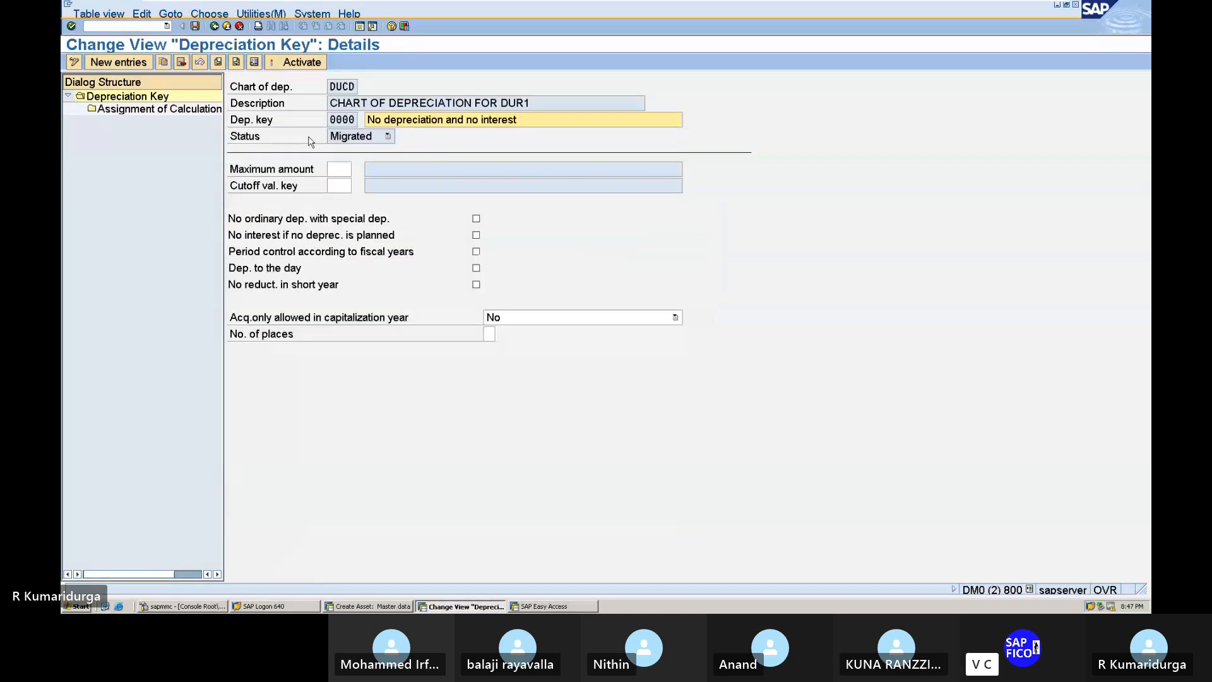
{"action": "left_click", "coordinate": [302, 63]}
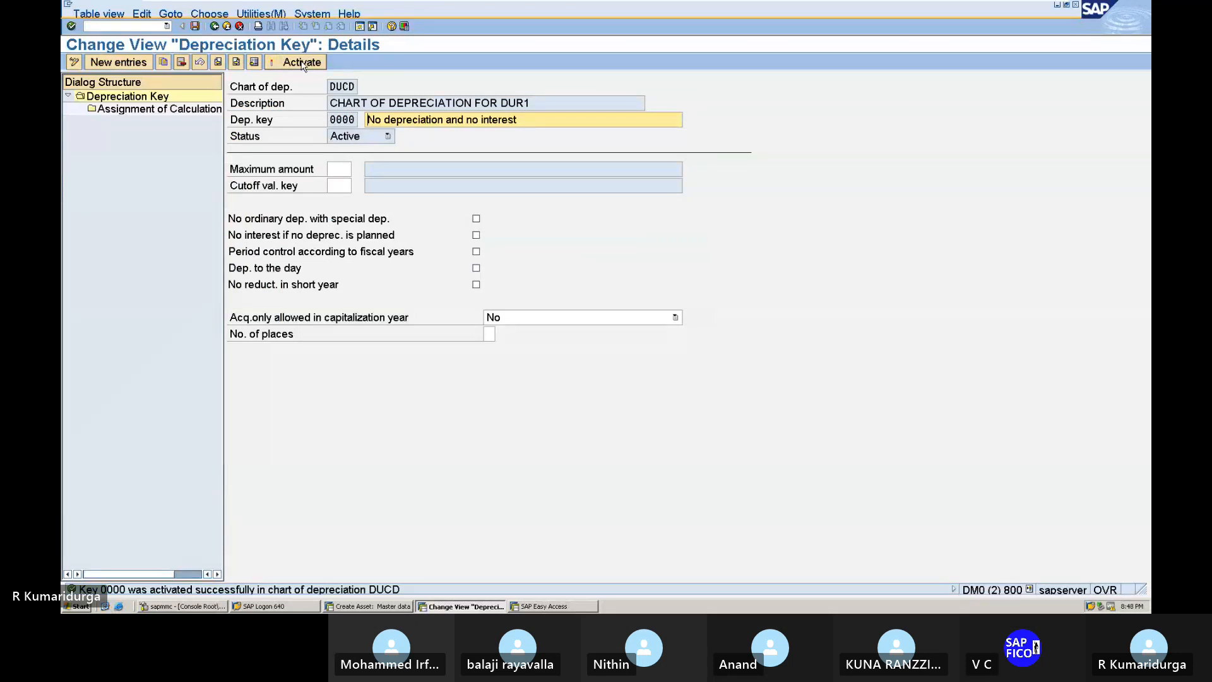
{"action": "left_click", "coordinate": [196, 27]}
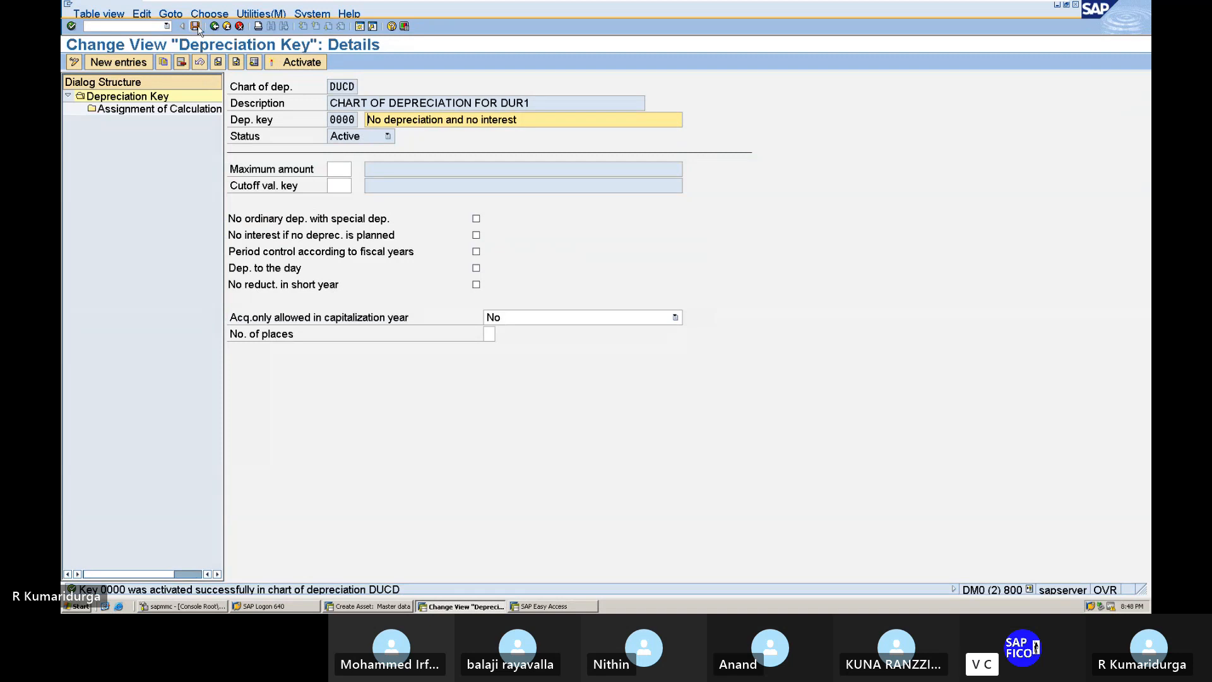
{"action": "key", "text": "Return"}
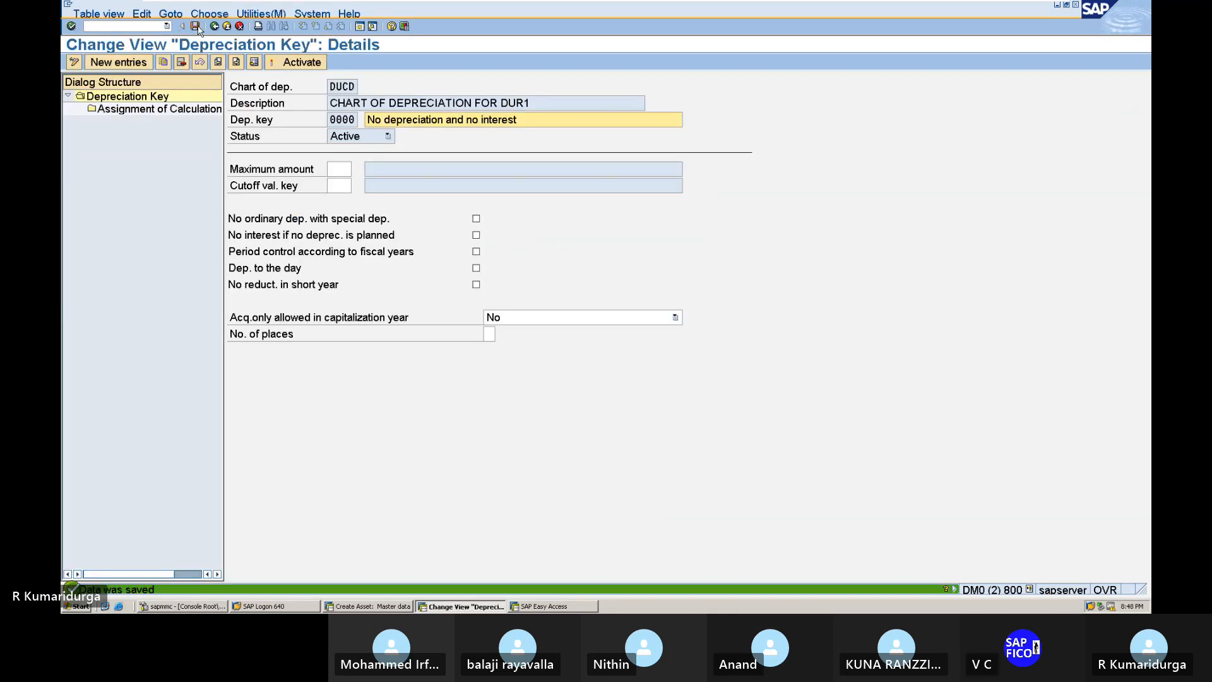
{"action": "left_click", "coordinate": [214, 26]}
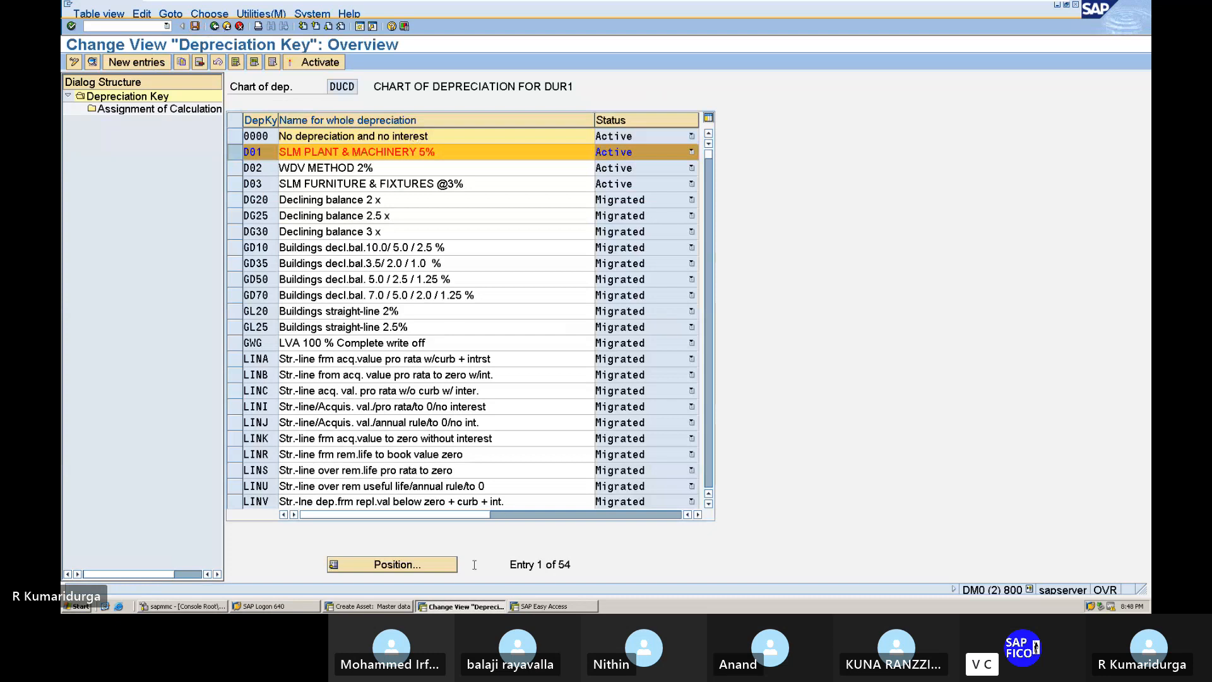
Step: Switch back to the asset being created and try to assign depreciation key 0000 to the Book deprec. area
{"action": "left_click", "coordinate": [388, 607]}
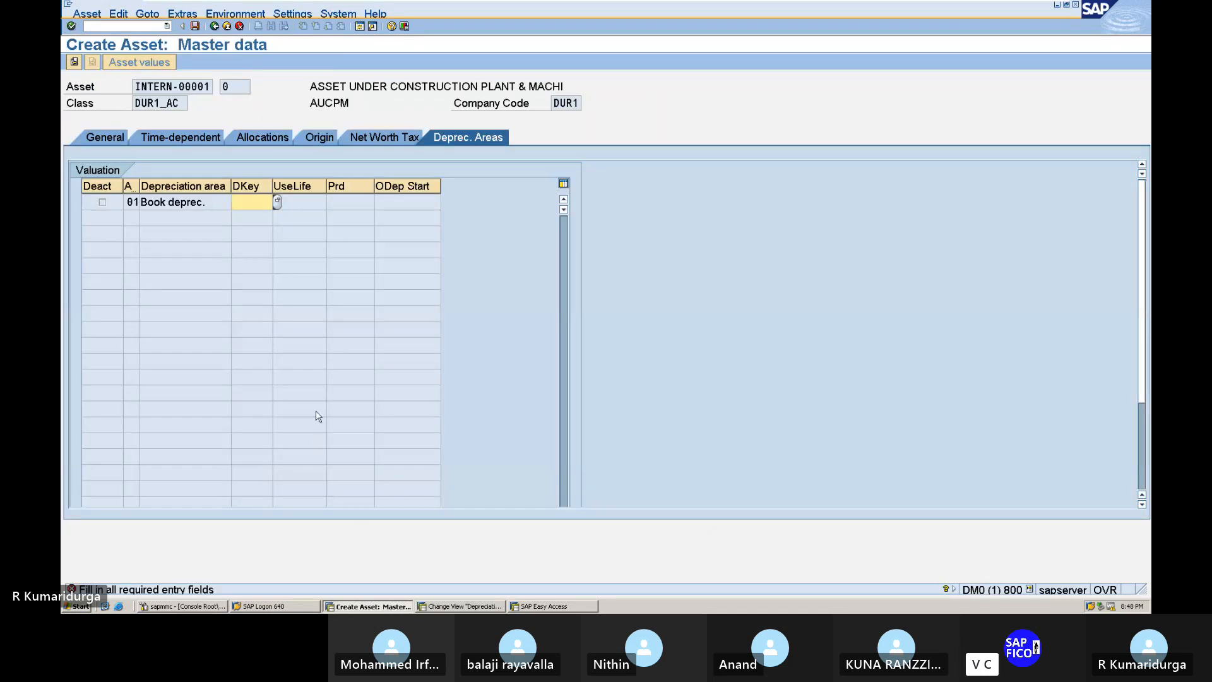
{"action": "type", "text": "0000"}
{"action": "key", "text": "Return"}
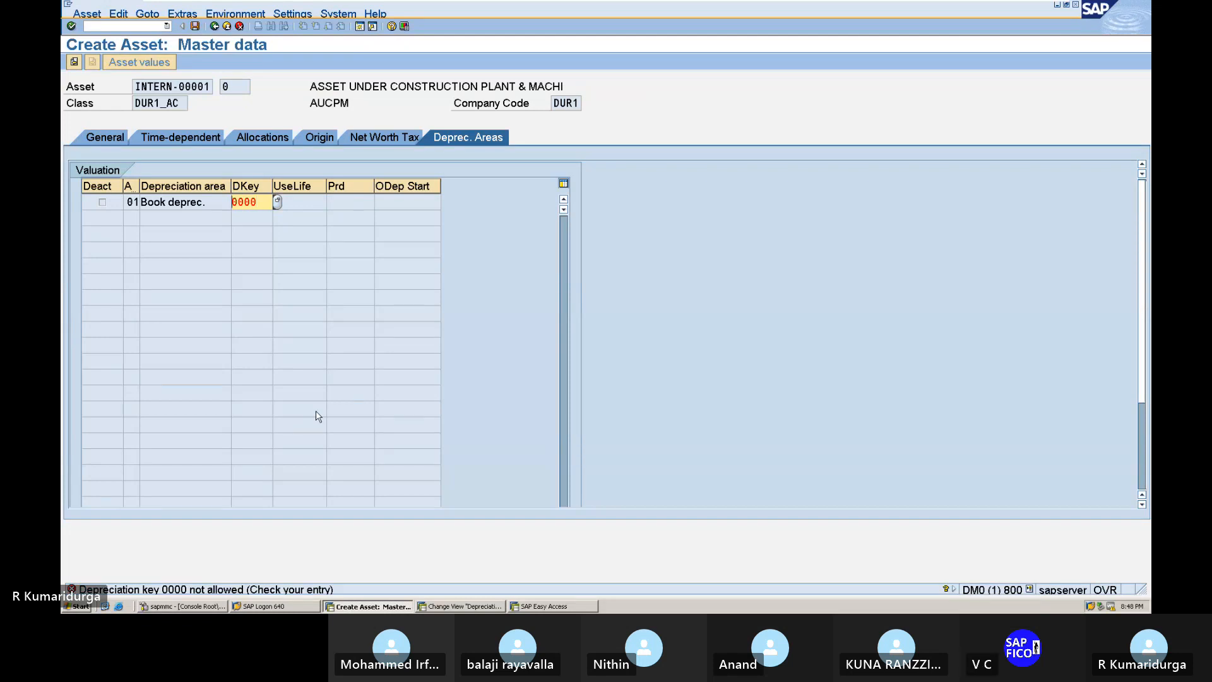
Step: Restart asset creation with transaction AS01 for asset class DUR1_AC in company code DUR1 and open its master data
{"action": "left_click", "coordinate": [136, 26]}
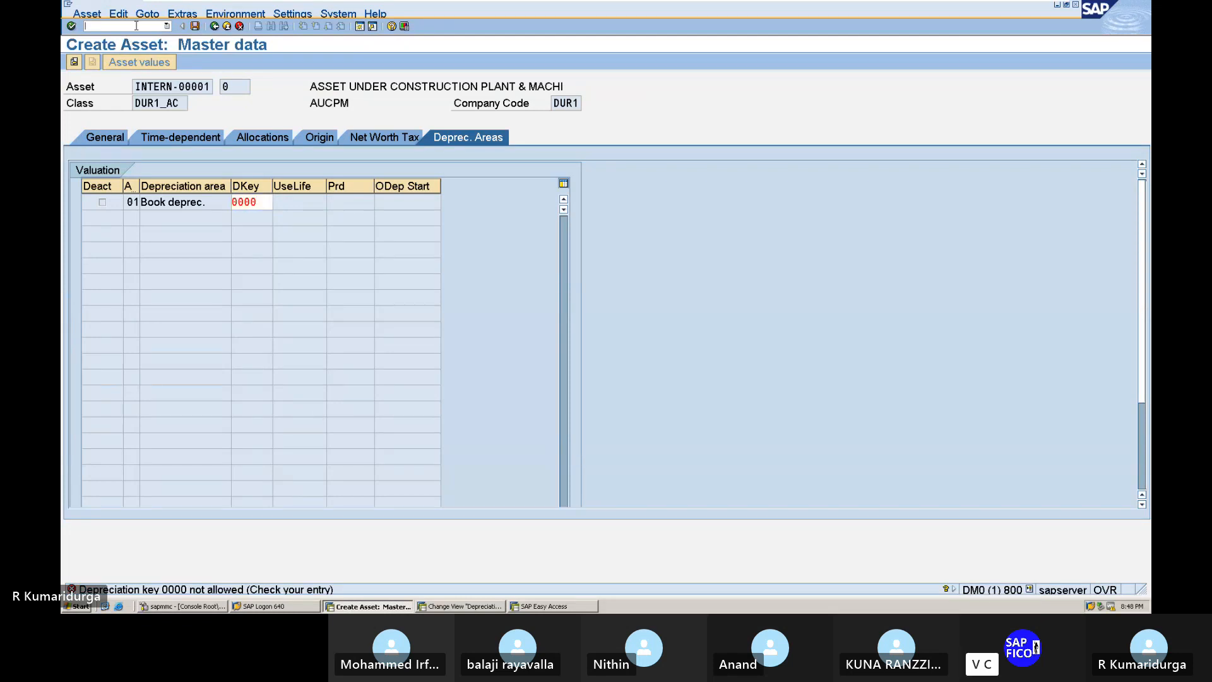
{"action": "type", "text": "/NAS01"}
{"action": "key", "text": "Return"}
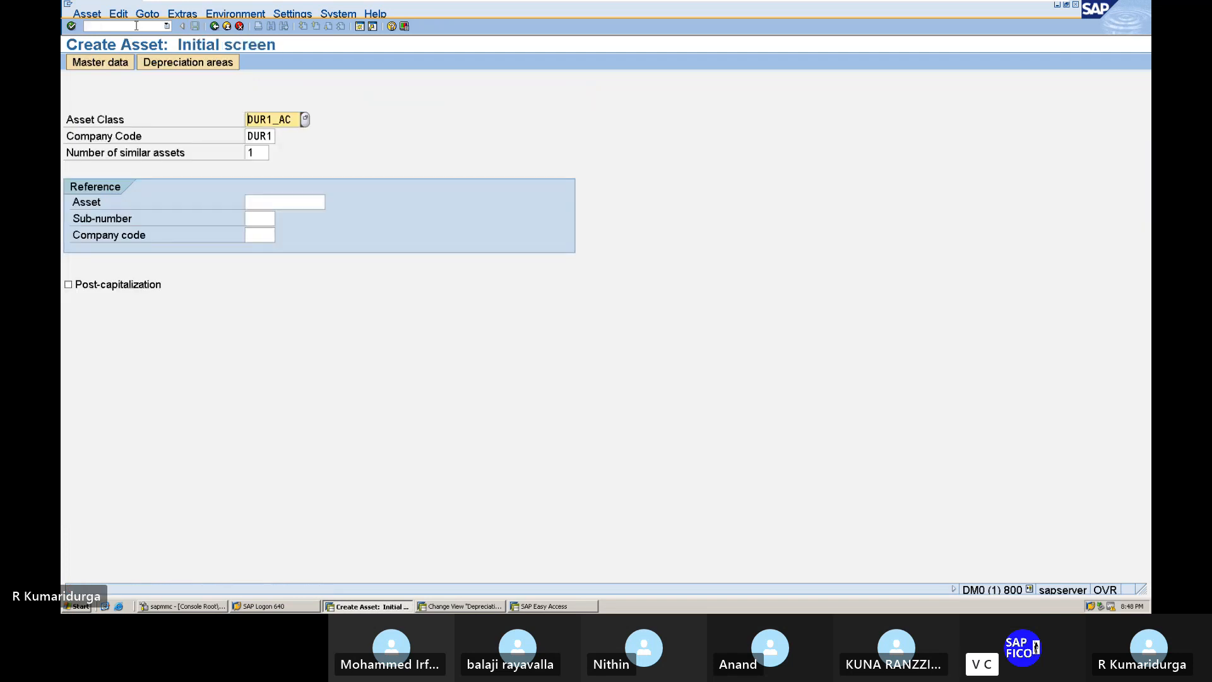
{"action": "key", "text": "Return"}
Step: Enter ASSET UNDER CONSTRUCTION PLANT & MACHINERY as both the asset's description and its asset main number text
{"action": "type", "text": "A"}
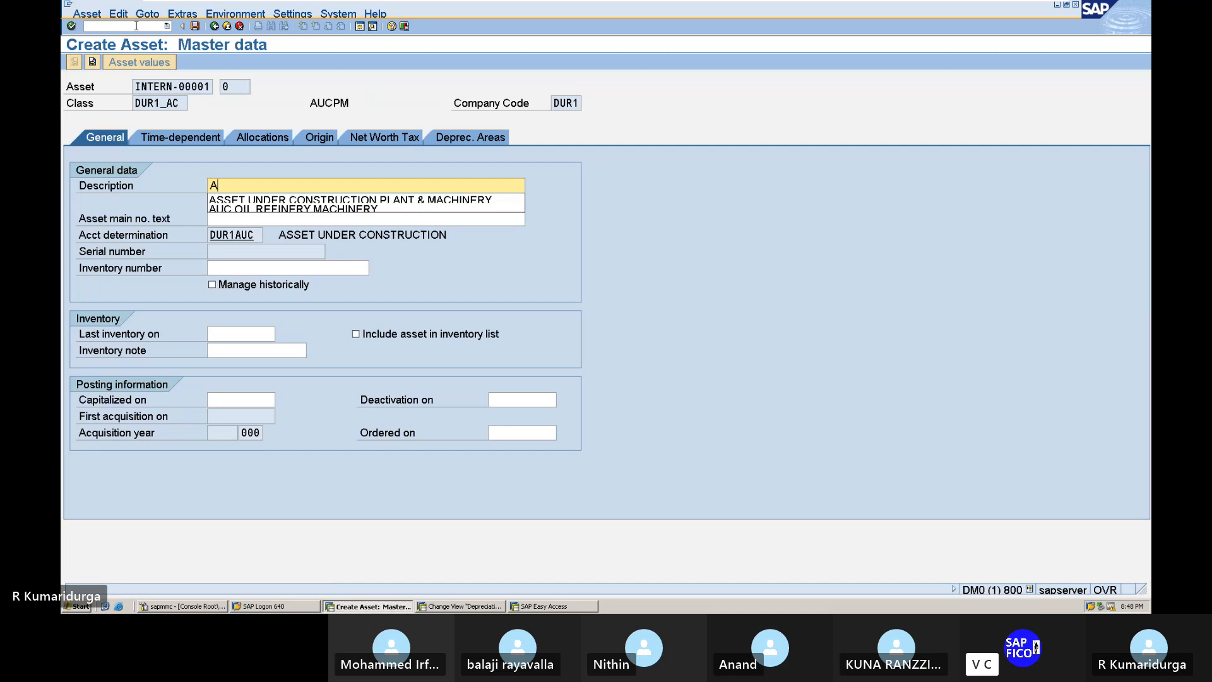
{"action": "key", "text": "Down"}
{"action": "key", "text": "Return"}
{"action": "key", "text": "Tab"}
{"action": "key", "text": "Tab"}
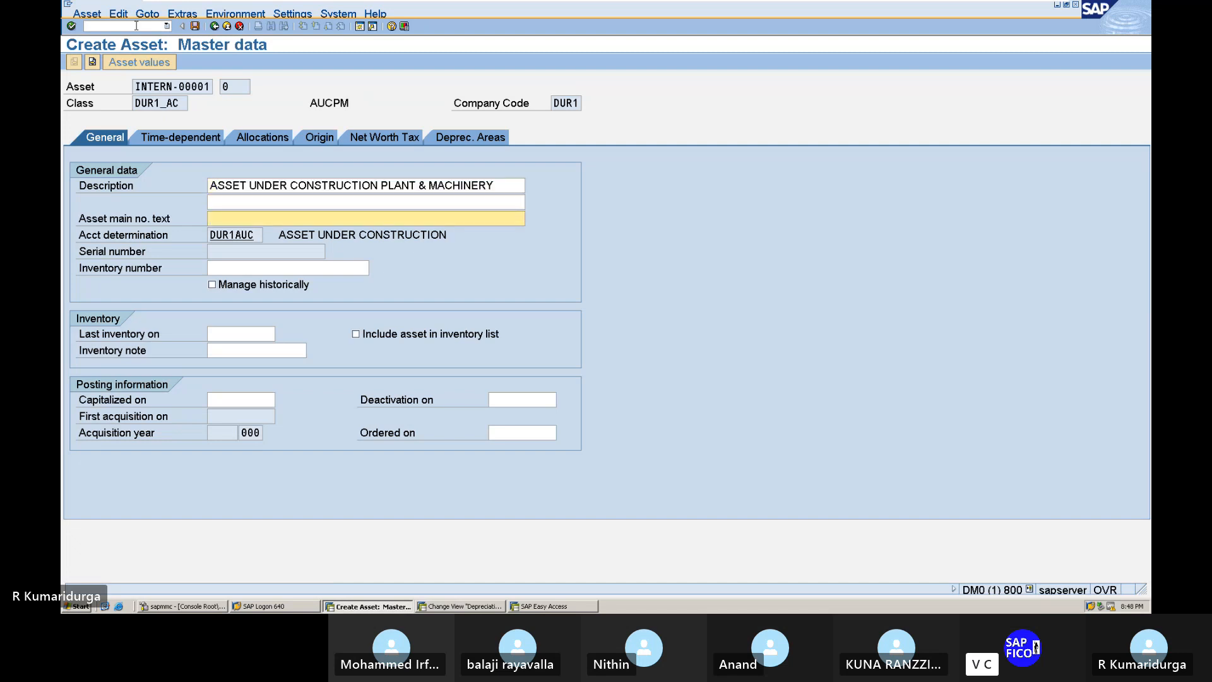
{"action": "type", "text": "A"}
{"action": "key", "text": "Down"}
{"action": "key", "text": "Return"}
{"action": "key", "text": "Tab"}
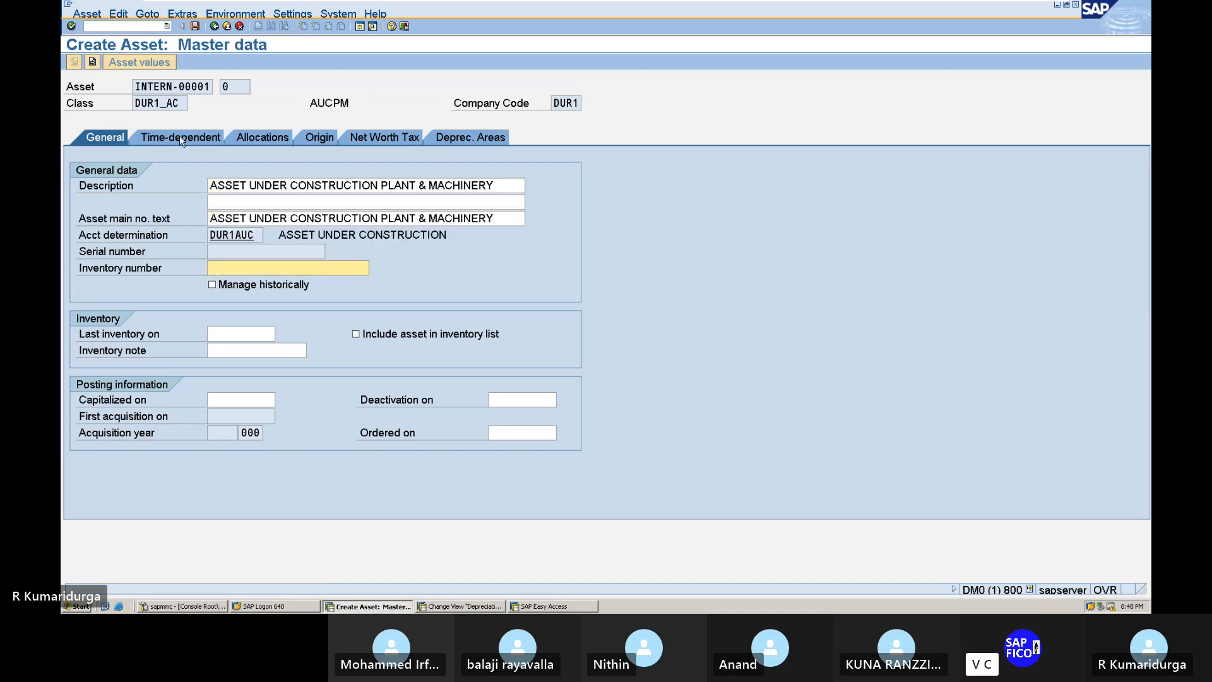
Step: Set the asset's capitalization date to 10.07.2023 and its time-dependent business area to TIRU
{"action": "left_click", "coordinate": [245, 404]}
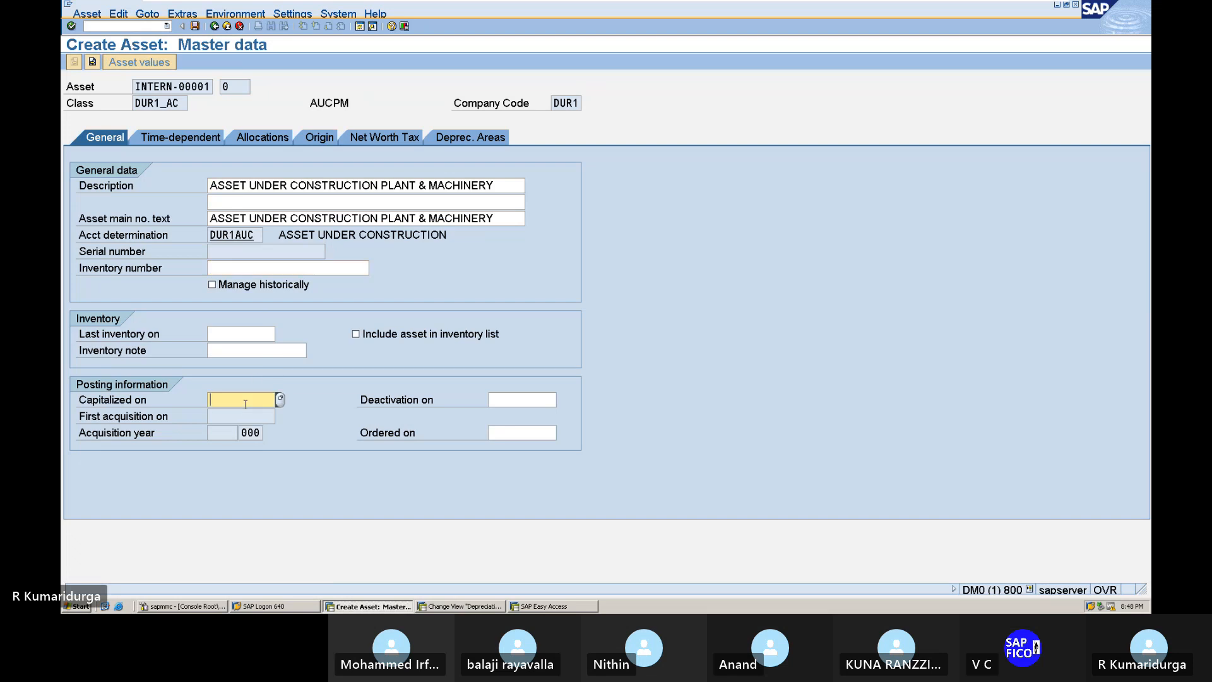
{"action": "type", "text": "10.07.2023"}
{"action": "left_click", "coordinate": [215, 143]}
{"action": "type", "text": "TIRU"}
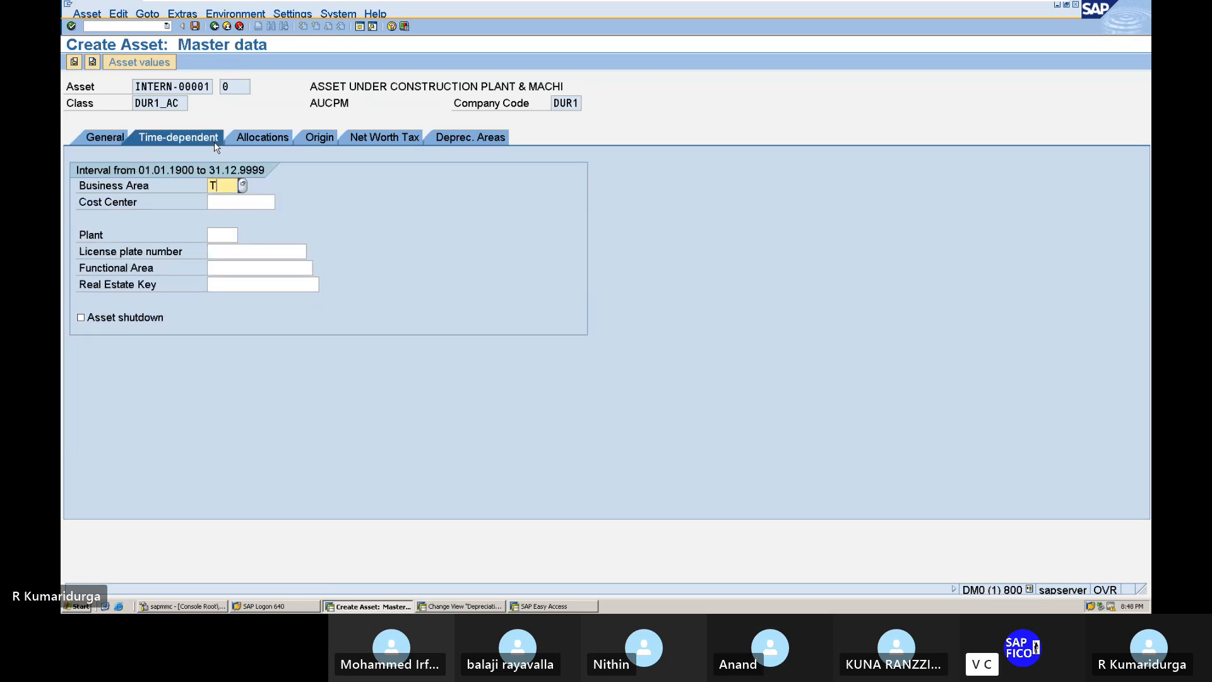
Step: Assign depreciation key 0000 to the Book deprec. area and try to enter a useful life of 0
{"action": "left_click", "coordinate": [462, 138]}
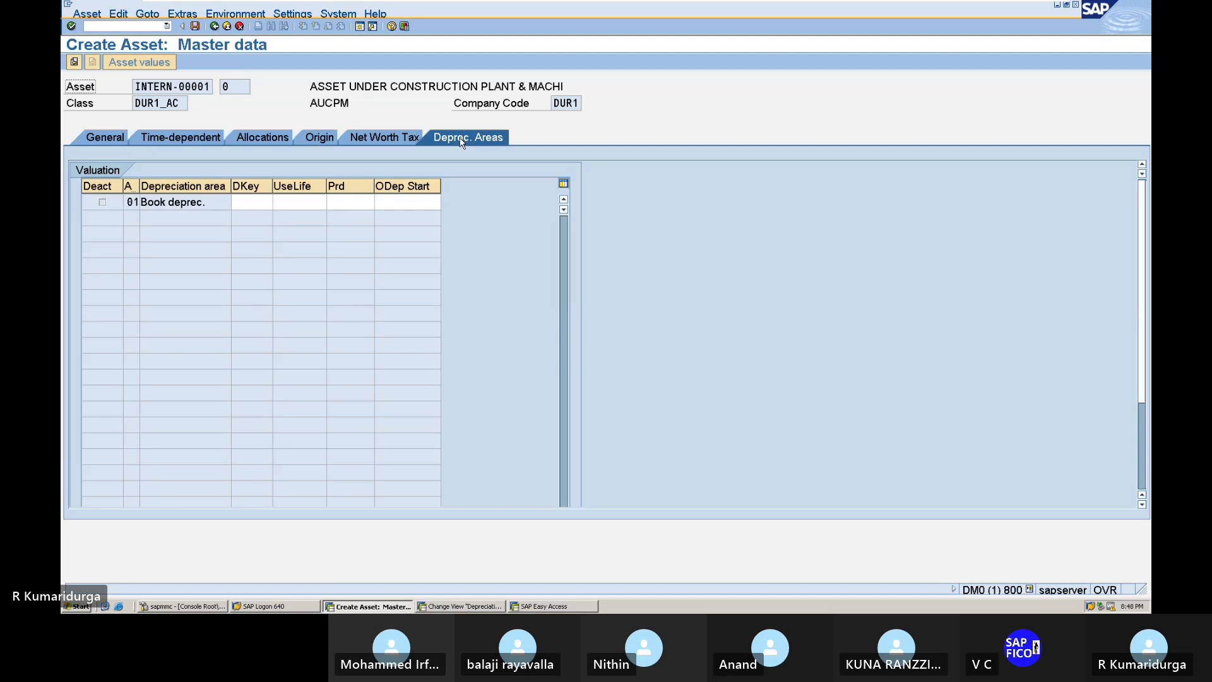
{"action": "left_click", "coordinate": [258, 204]}
{"action": "type", "text": "0000"}
{"action": "key", "text": "Return"}
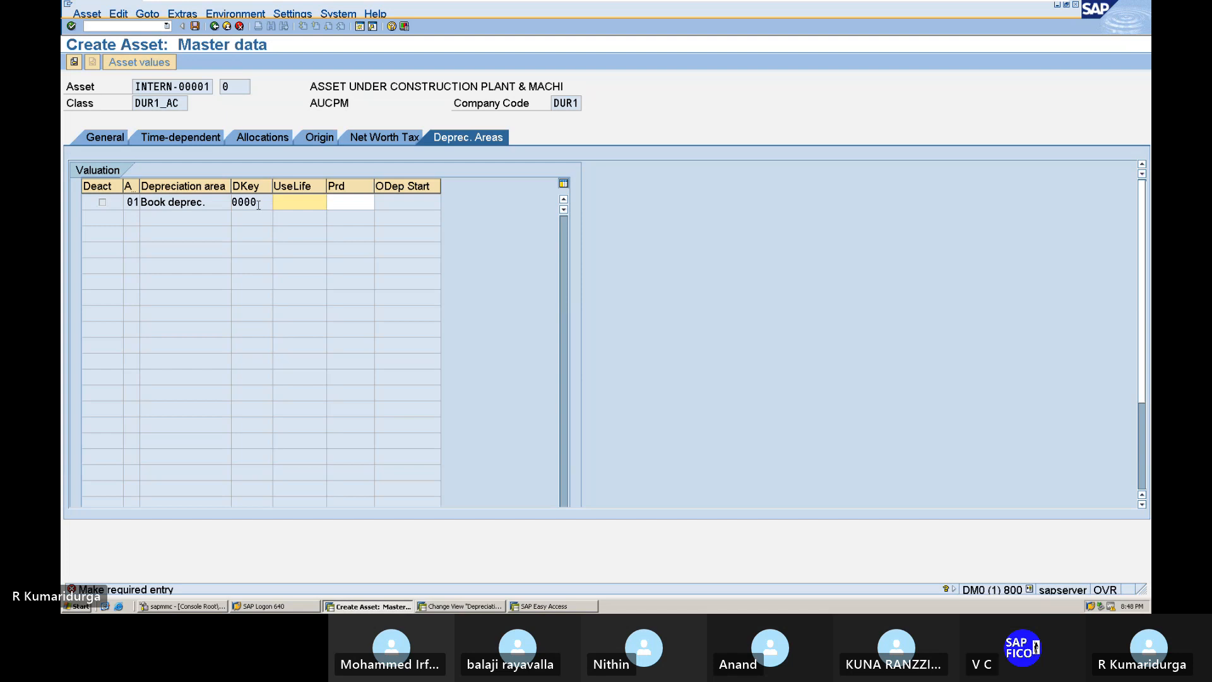
{"action": "key", "text": "Return"}
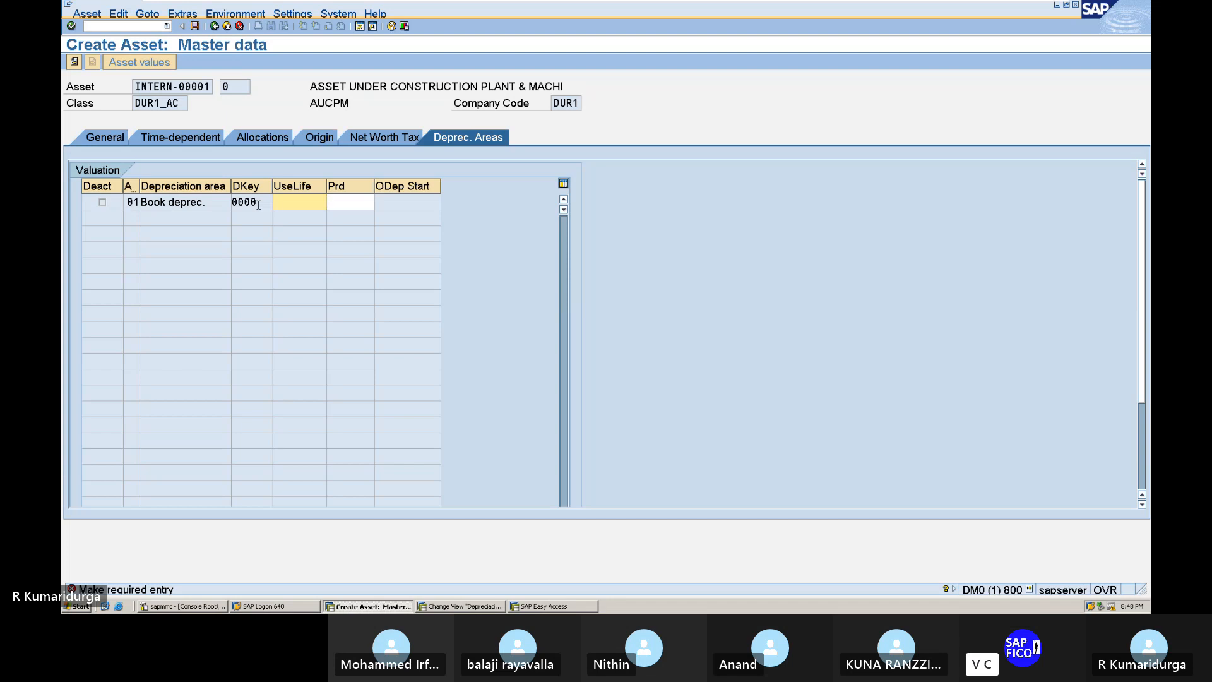
{"action": "type", "text": "0"}
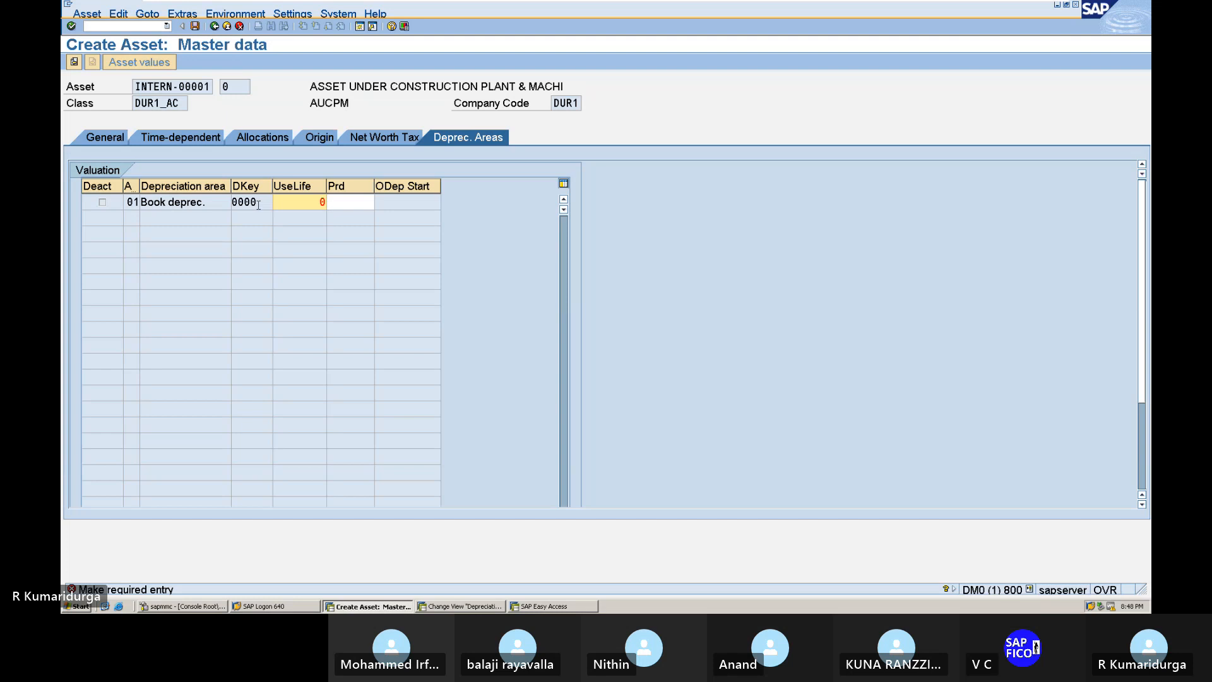
{"action": "key", "text": "Return"}
{"action": "key", "text": "Return"}
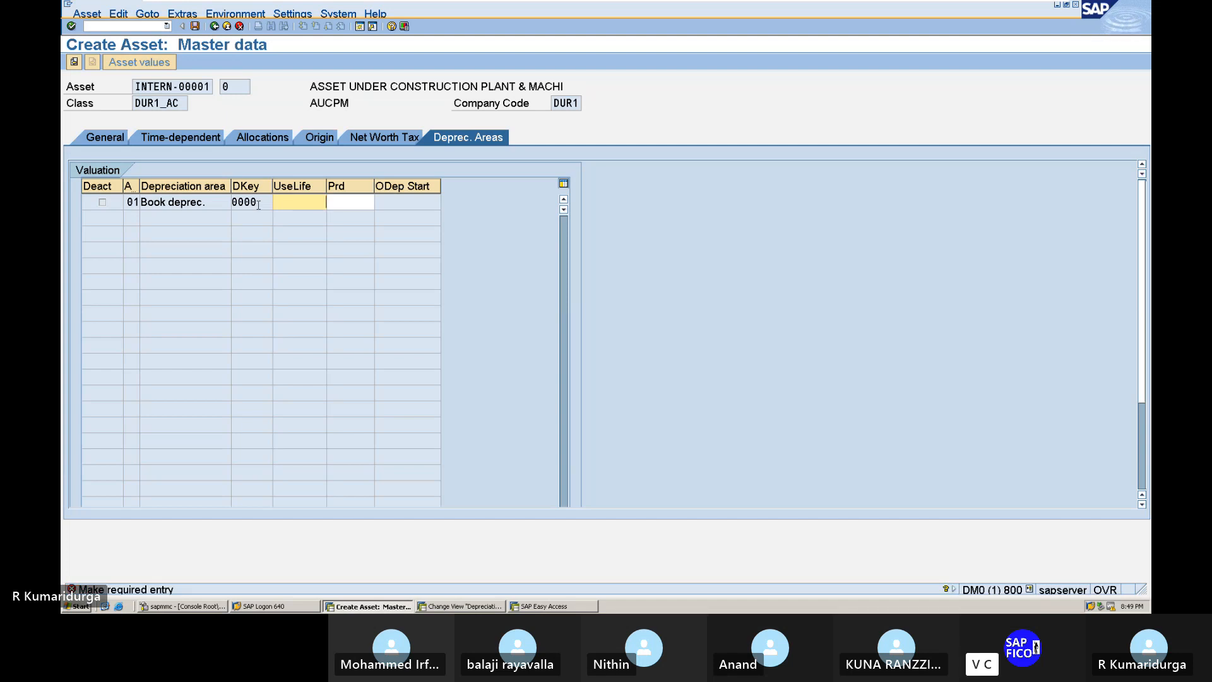
Step: Switch to the depreciation key session, leave the overview, and open the SAP Reference IMG with transaction SPRO
{"action": "left_click", "coordinate": [442, 606]}
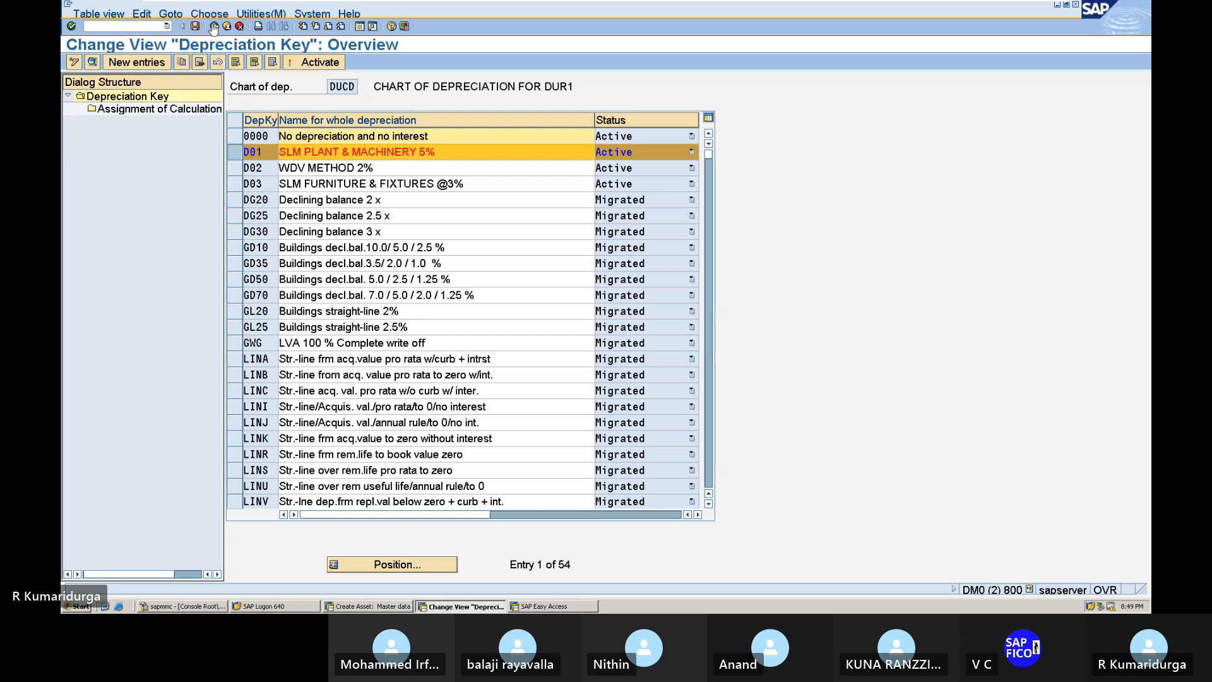
{"action": "left_click", "coordinate": [214, 27]}
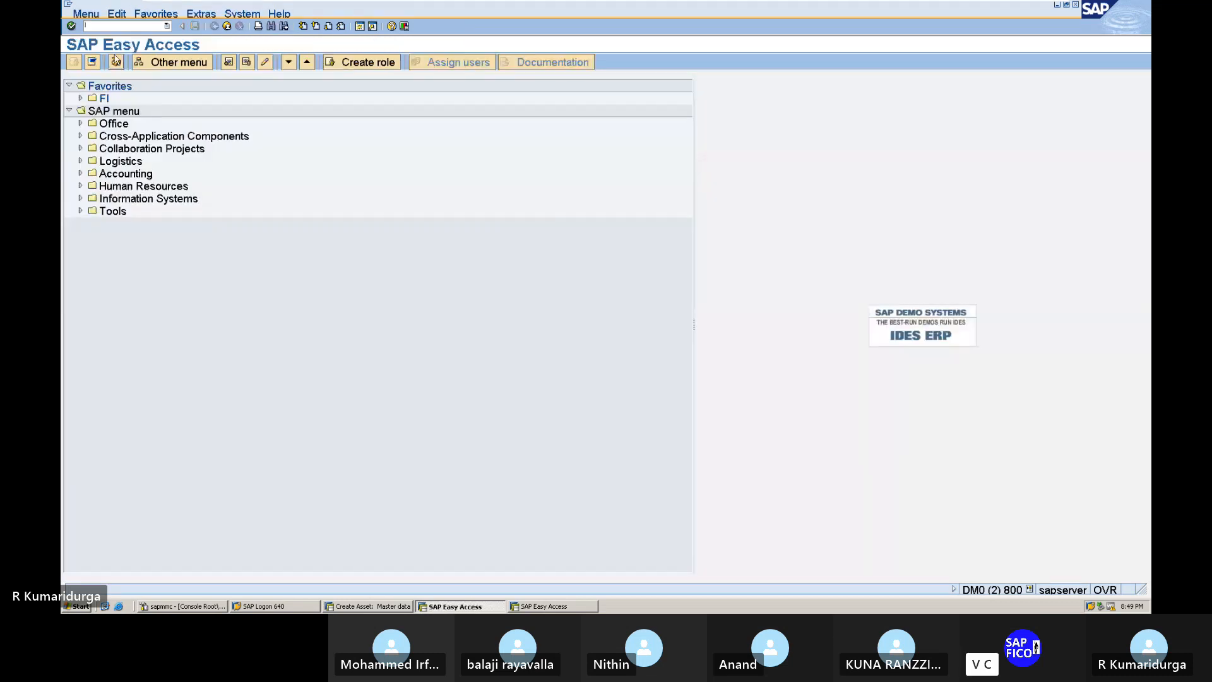
{"action": "type", "text": "/NSPRO"}
{"action": "key", "text": "Return"}
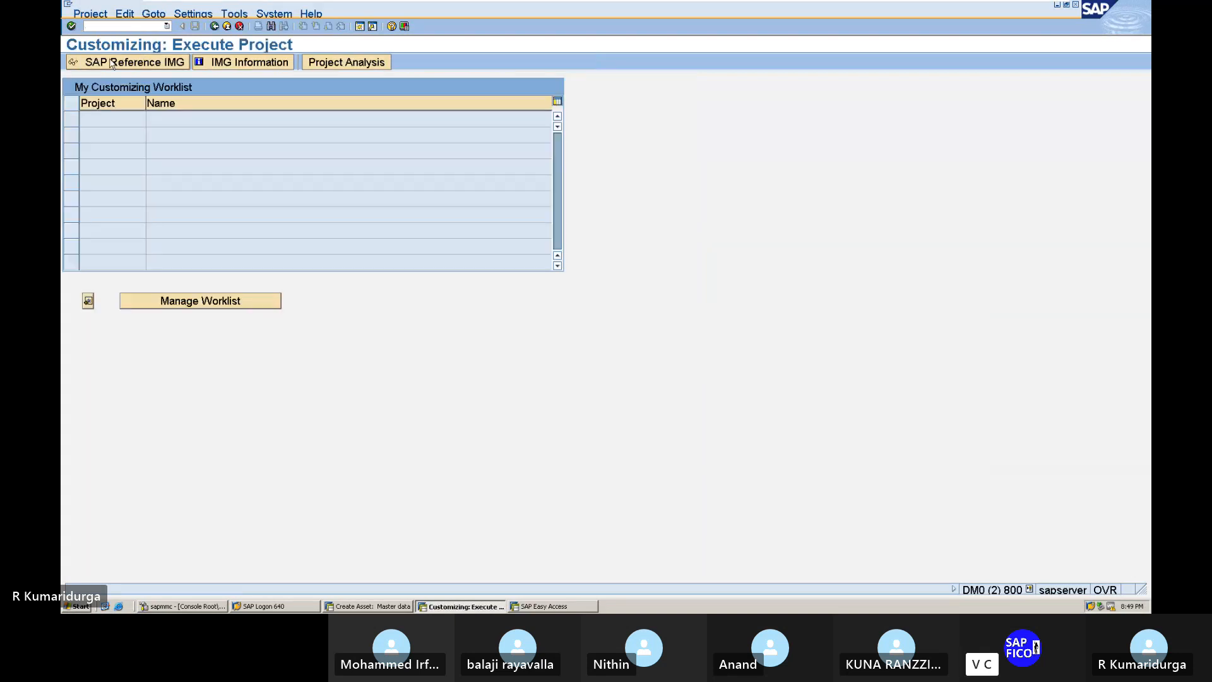
{"action": "left_click", "coordinate": [111, 63]}
Step: Open Define Screen Layout for Asset Master Data under Financial Accounting, Asset Accounting, Master Data, Screen Layout in the IMG
{"action": "left_click", "coordinate": [80, 188]}
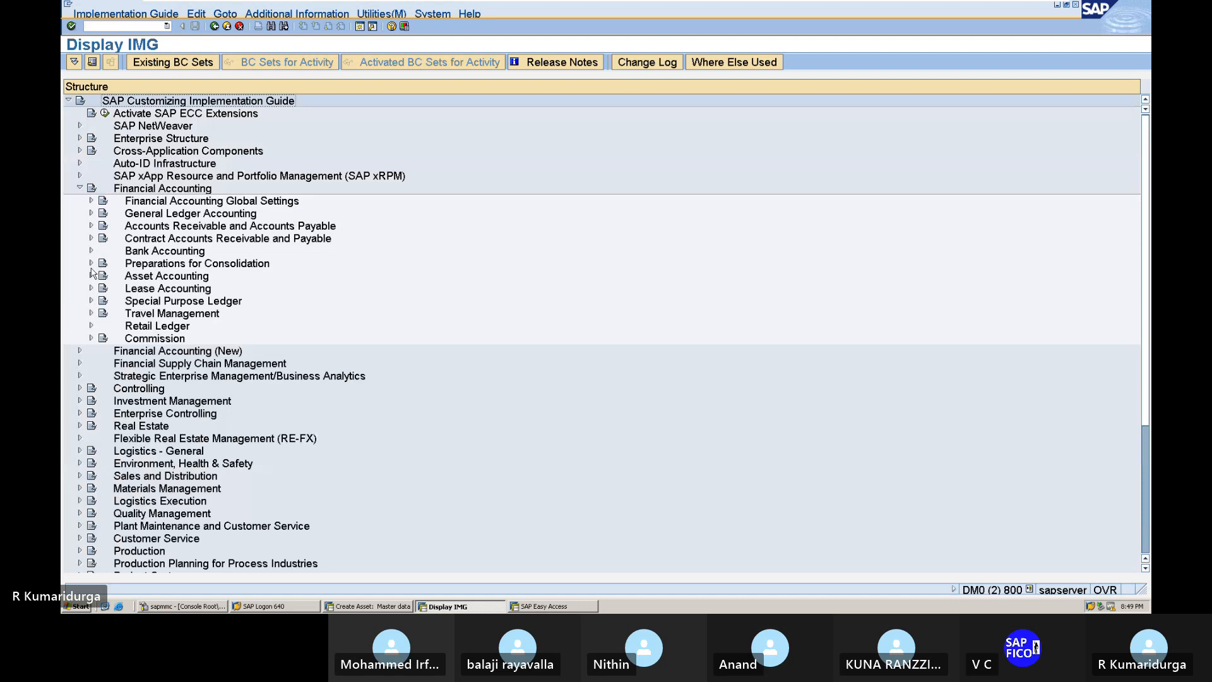
{"action": "left_click", "coordinate": [91, 276]}
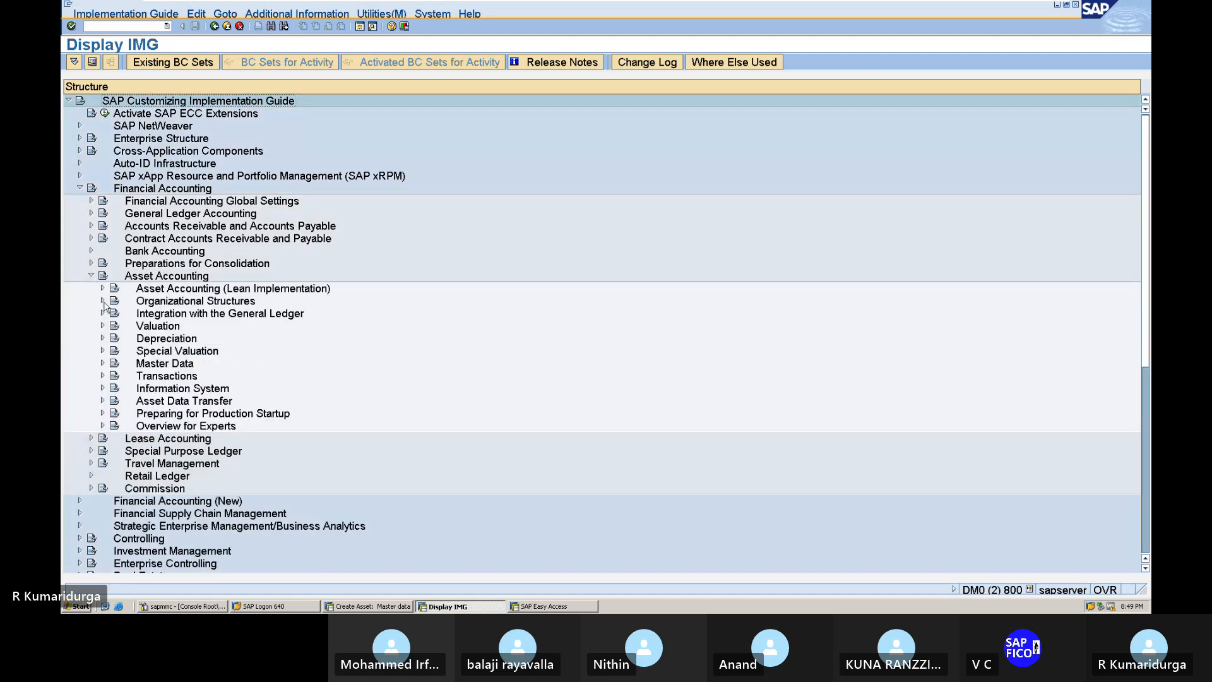
{"action": "left_click", "coordinate": [103, 301]}
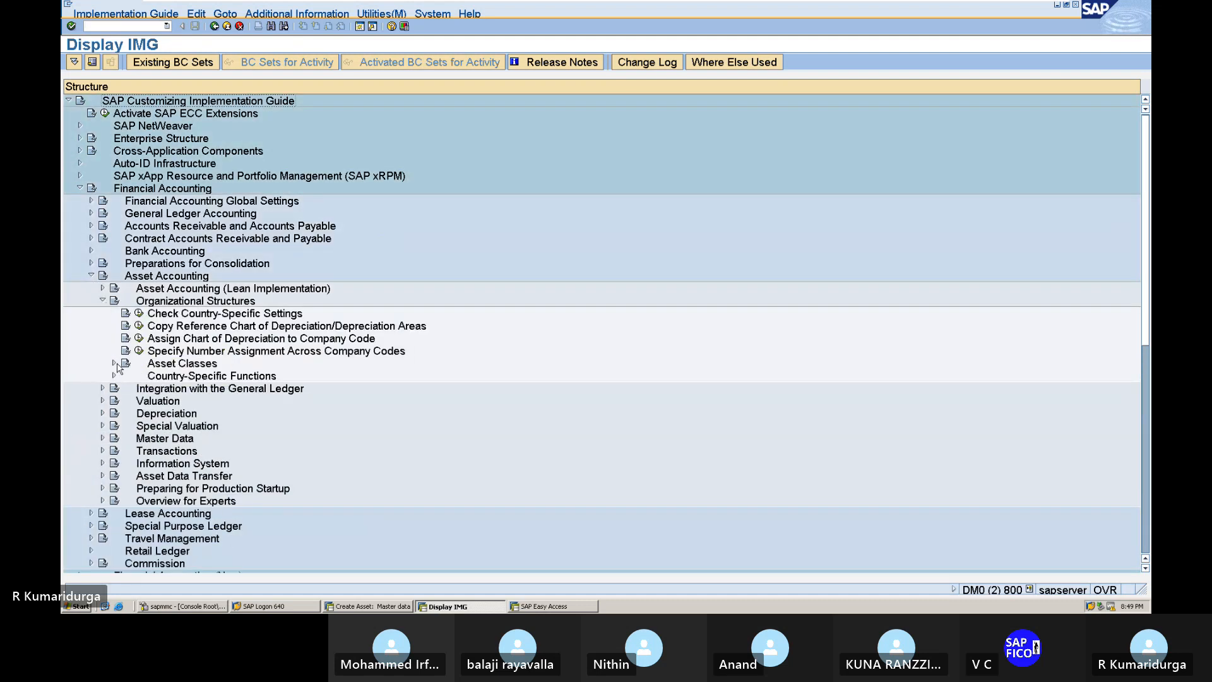
{"action": "left_click", "coordinate": [115, 364]}
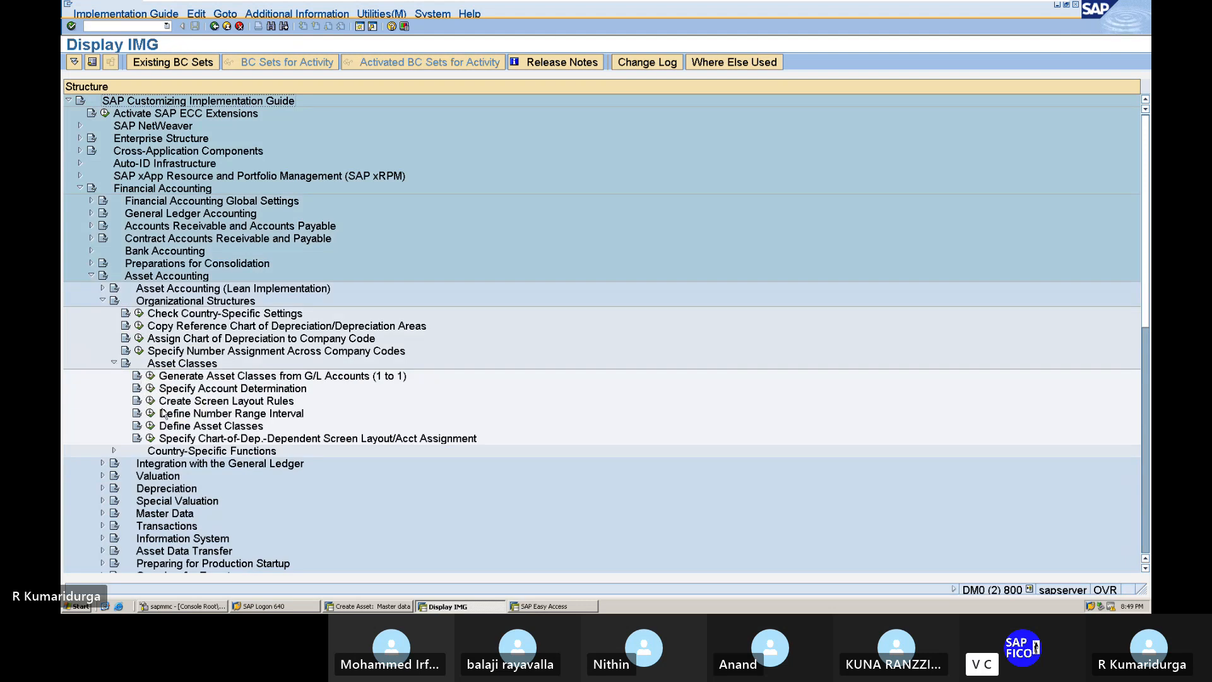
{"action": "left_click", "coordinate": [115, 363]}
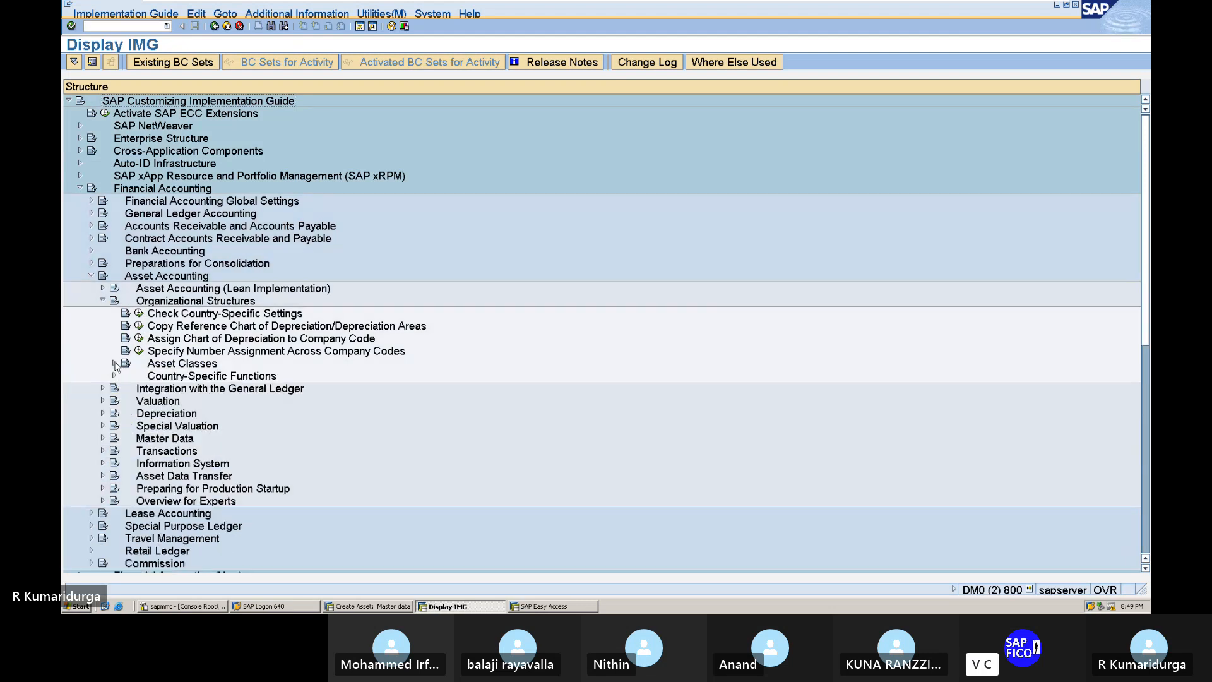
{"action": "left_click", "coordinate": [103, 438]}
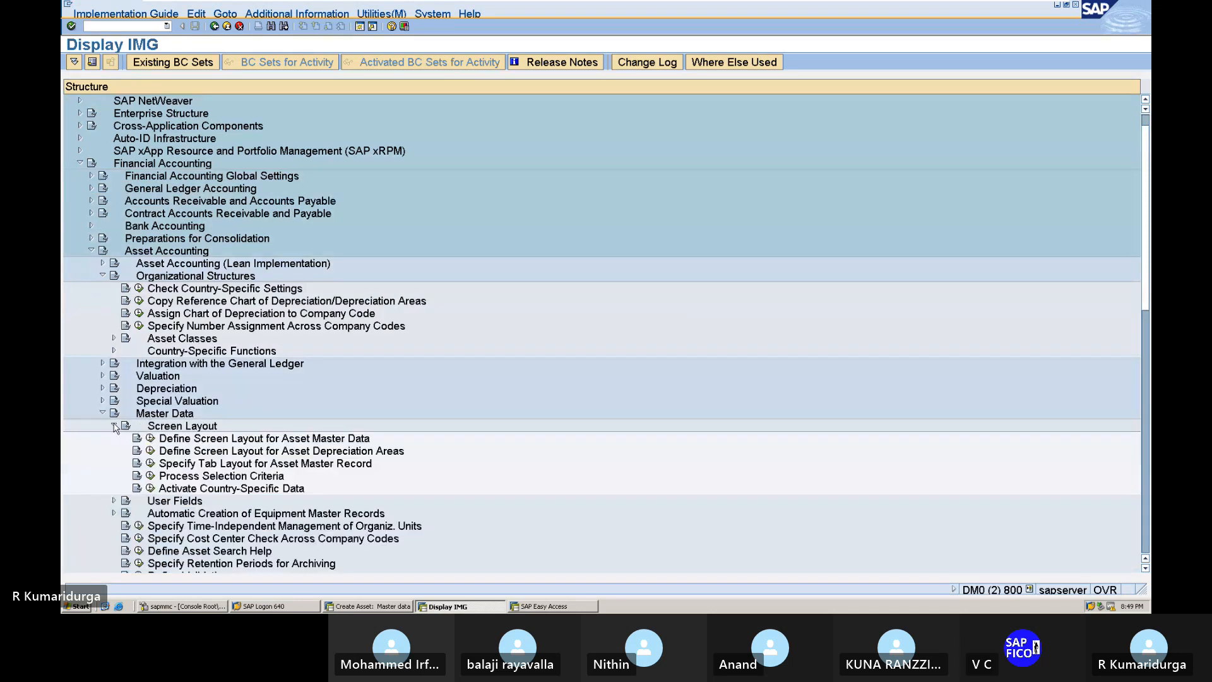
{"action": "left_click", "coordinate": [150, 438]}
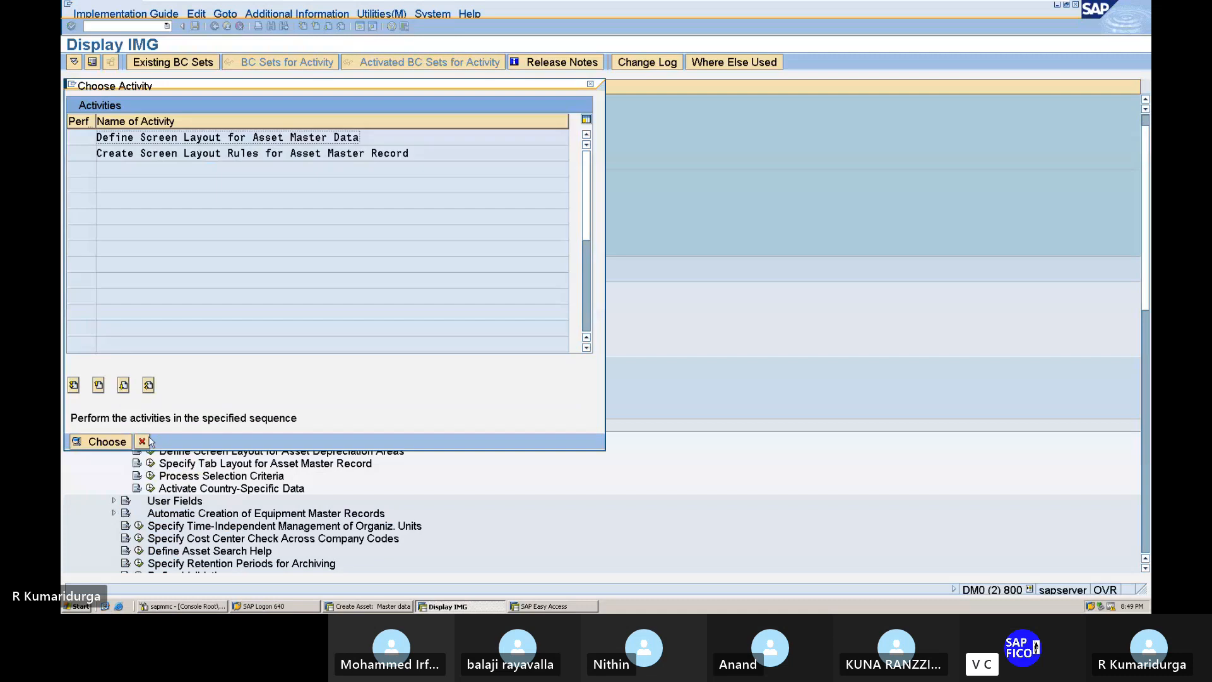
{"action": "double_click", "coordinate": [273, 137]}
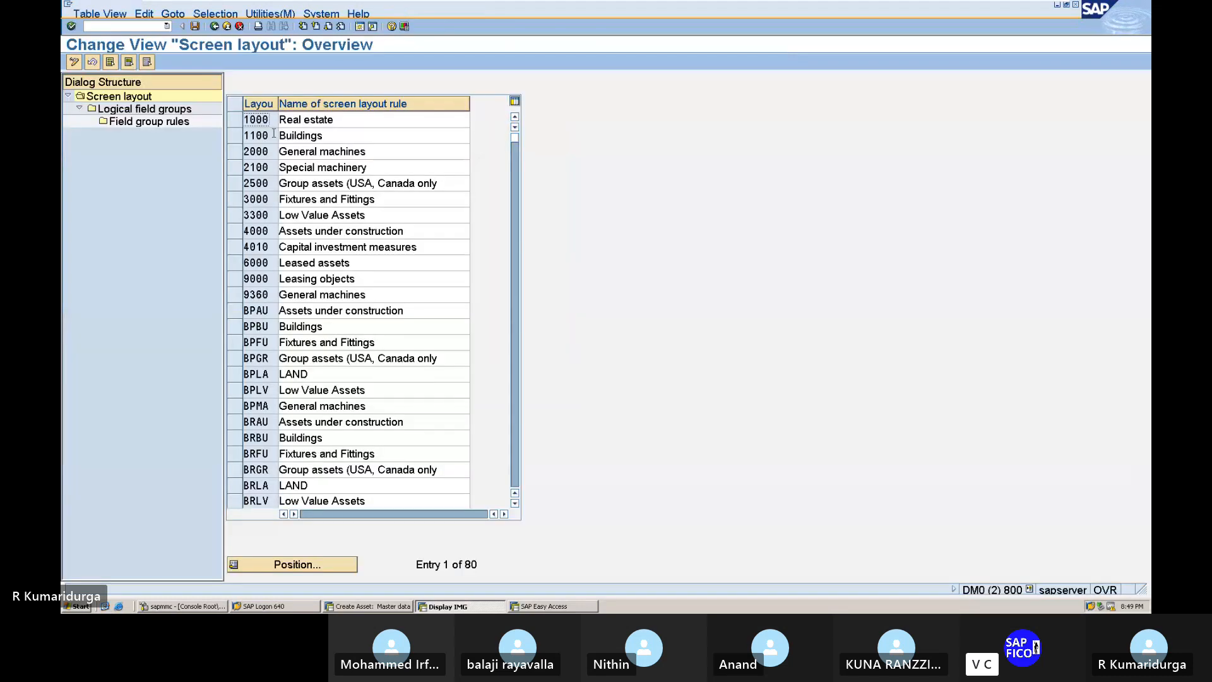
Step: Examine the field group rules of General data and Posting information for screen layout DUAC, Assets under construction DUR1
{"action": "scroll", "coordinate": [271, 289], "scroll_direction": "down", "scroll_amount": 6}
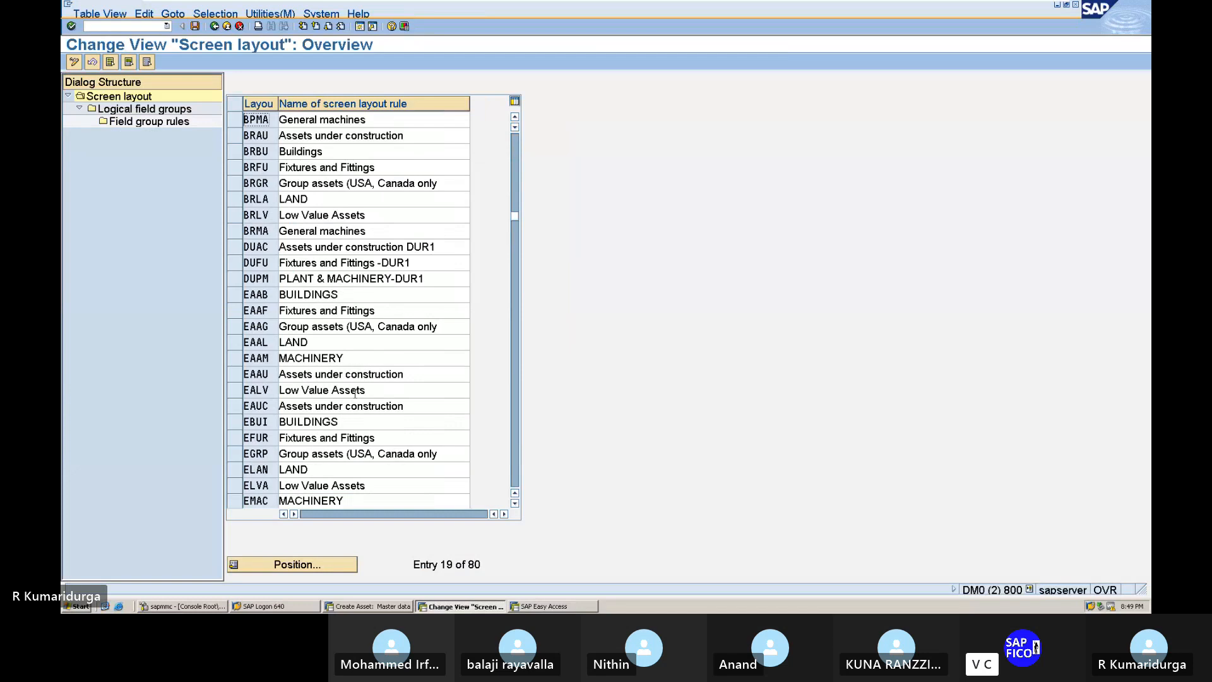
{"action": "left_click", "coordinate": [235, 246]}
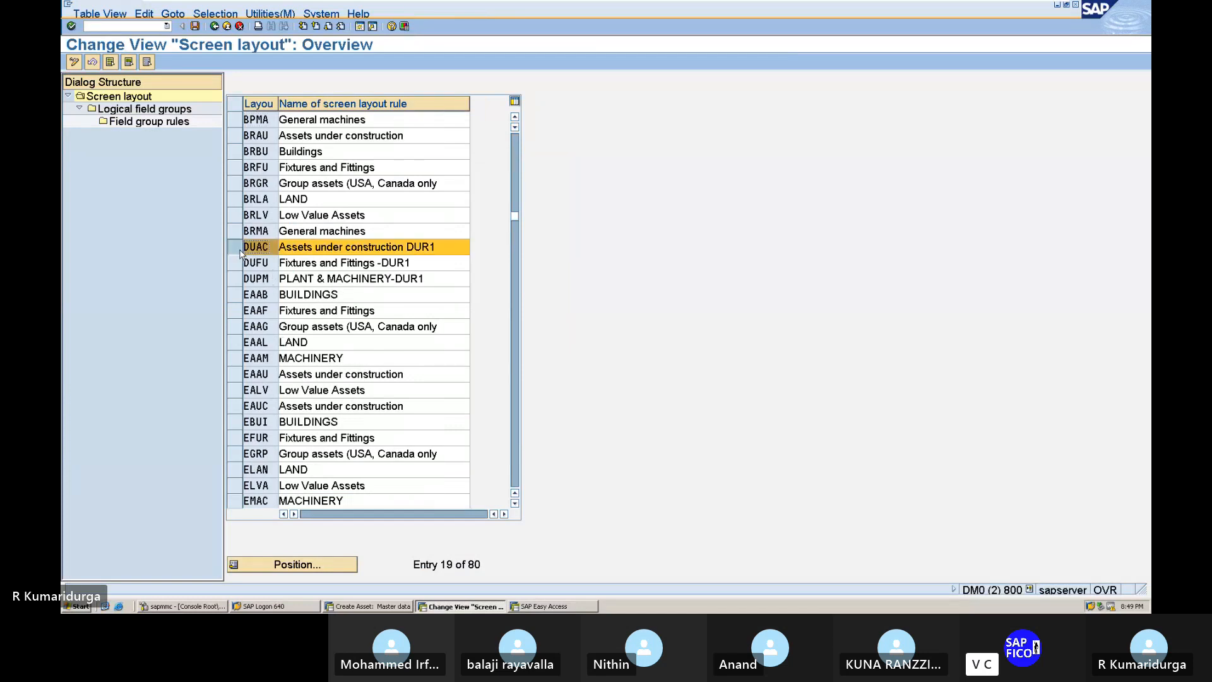
{"action": "left_click", "coordinate": [183, 112]}
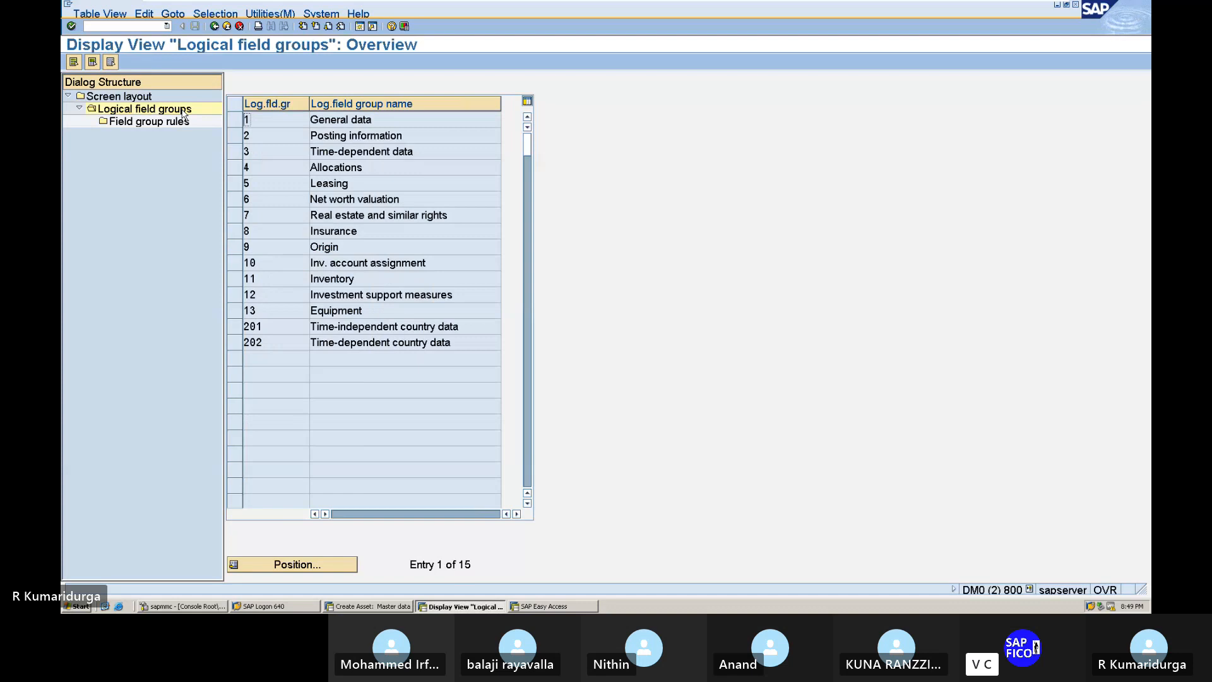
{"action": "left_click", "coordinate": [235, 119]}
{"action": "left_click", "coordinate": [188, 123]}
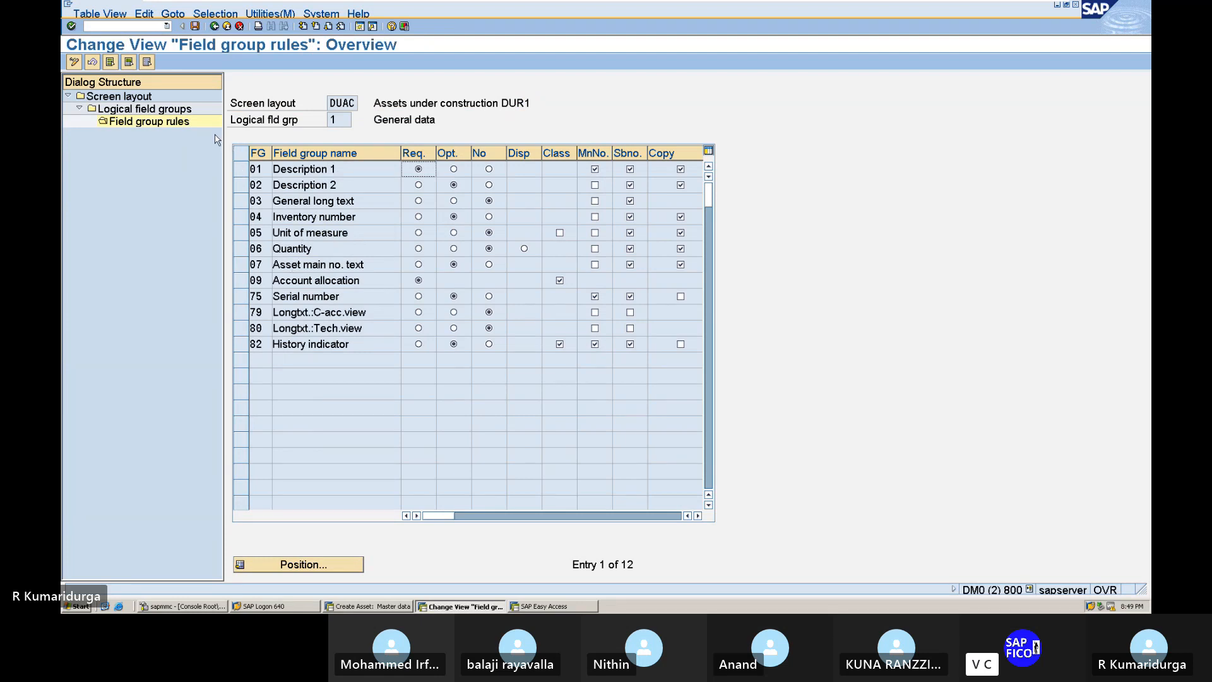
{"action": "left_click", "coordinate": [177, 111]}
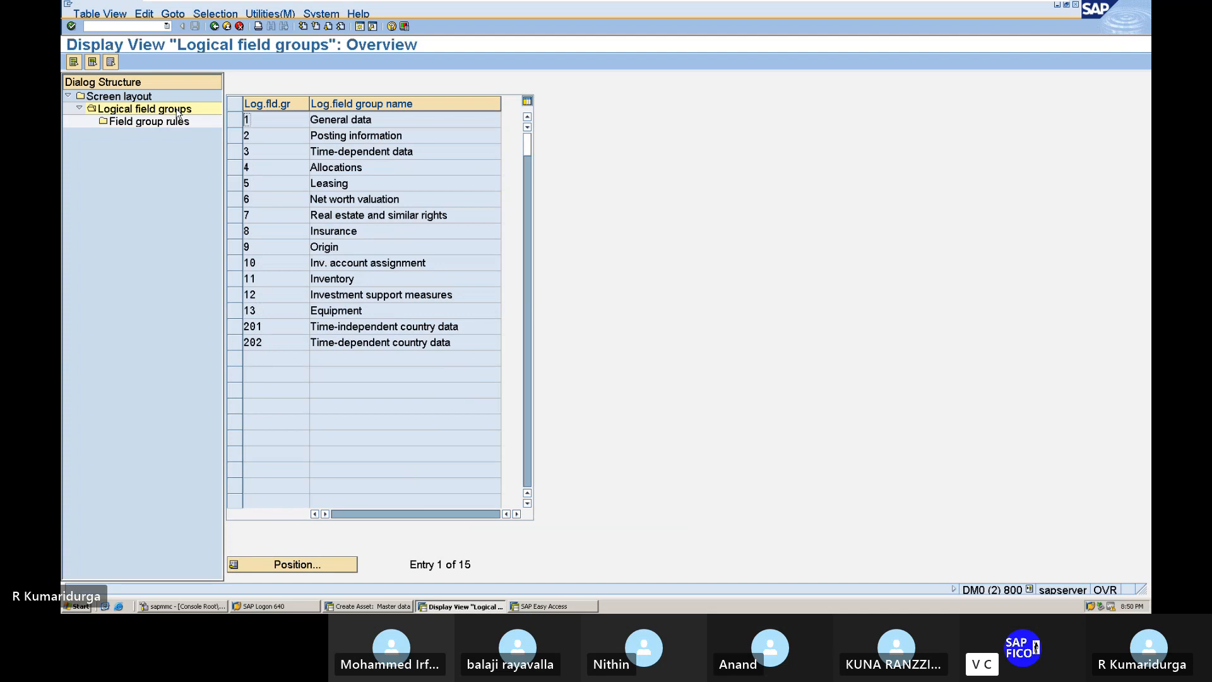
{"action": "left_click", "coordinate": [234, 137]}
{"action": "double_click", "coordinate": [164, 122]}
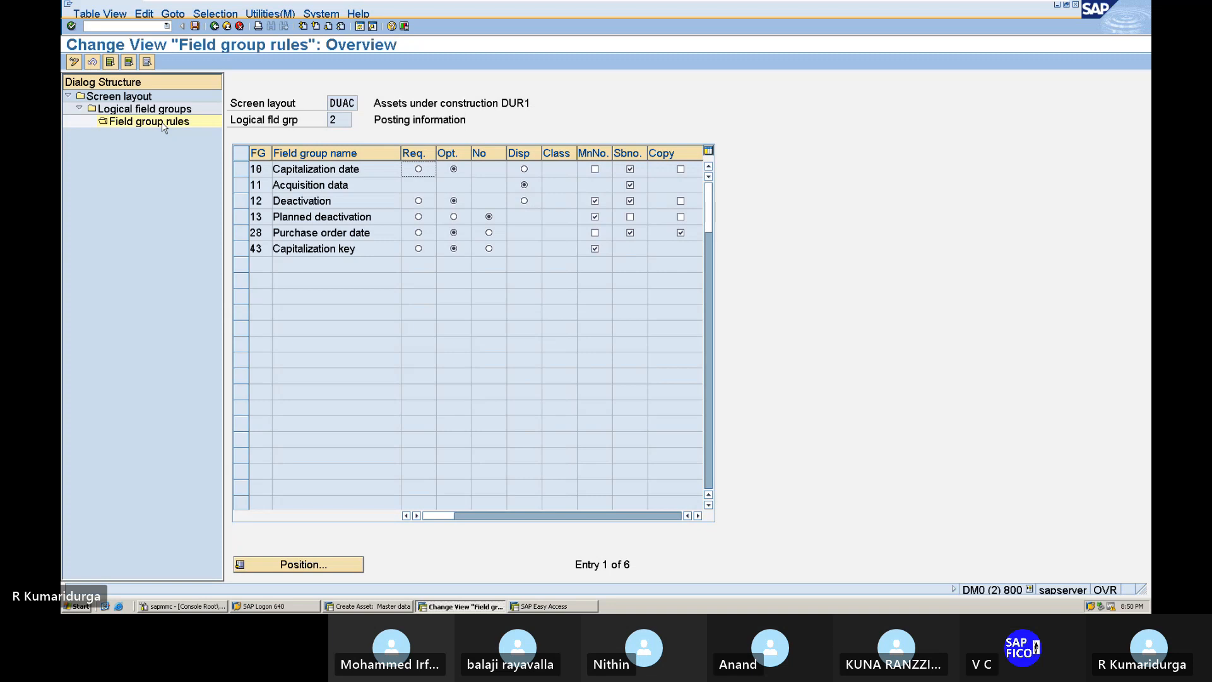
Step: Examine screen layout DUAC's field group rules for the Time-dependent data and Allocations logical field groups
{"action": "left_click", "coordinate": [190, 110]}
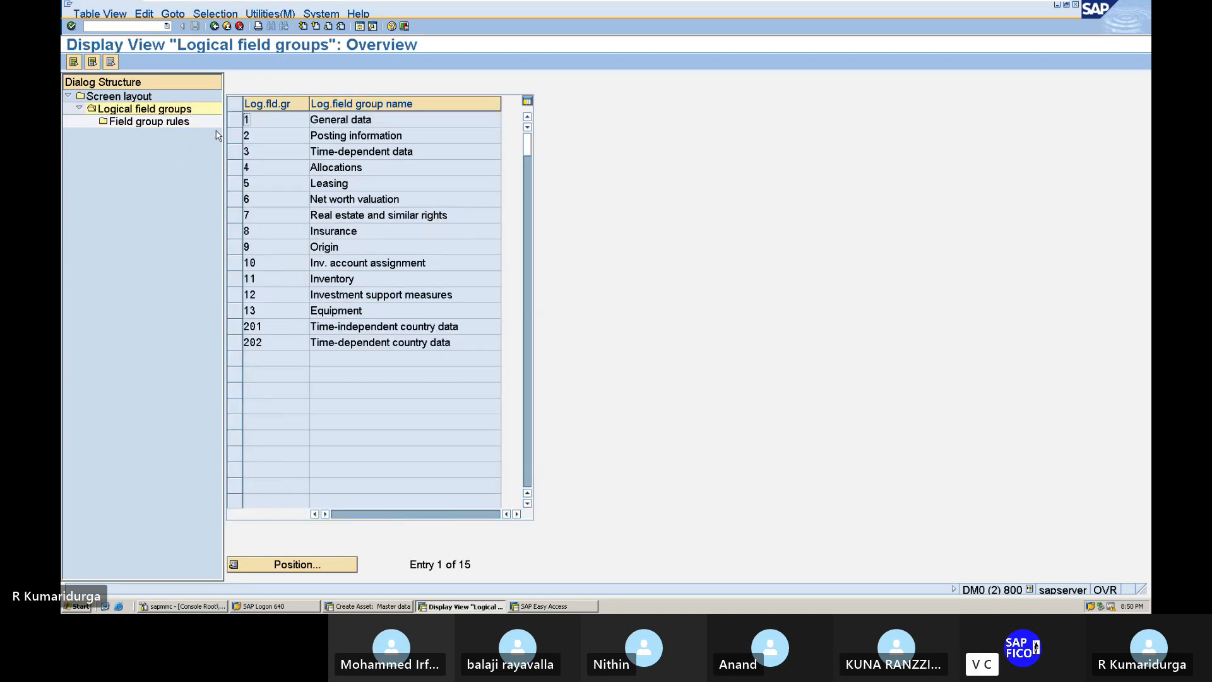
{"action": "left_click", "coordinate": [238, 157]}
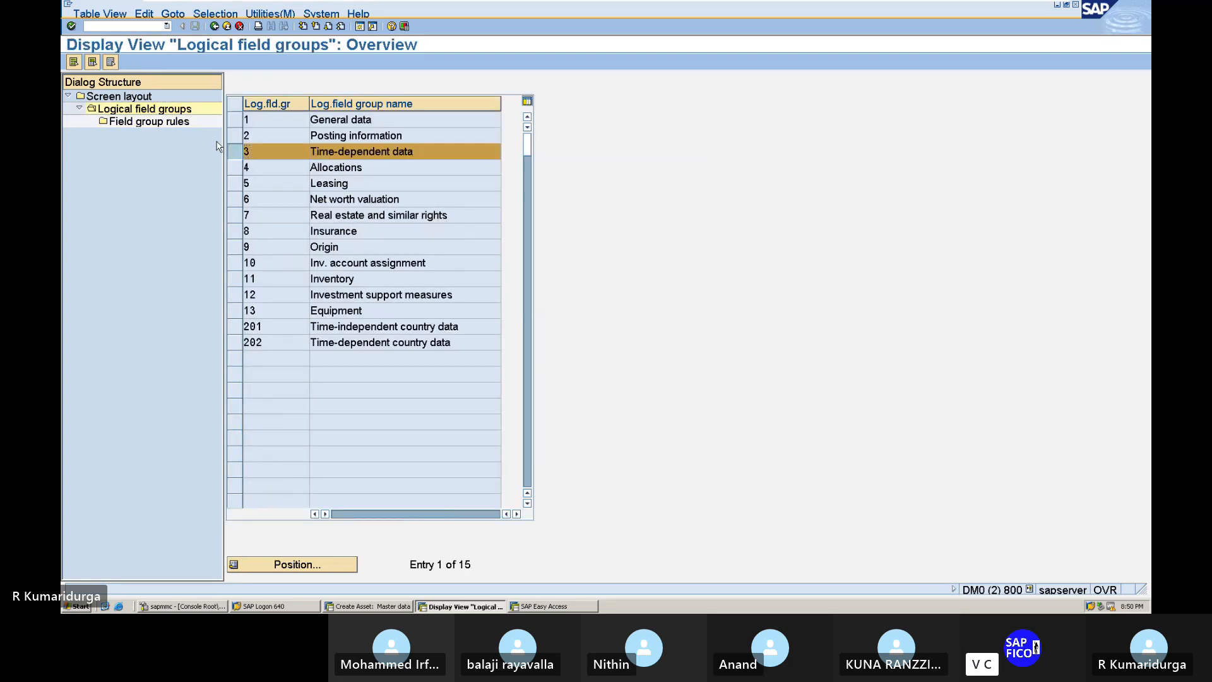
{"action": "double_click", "coordinate": [186, 122]}
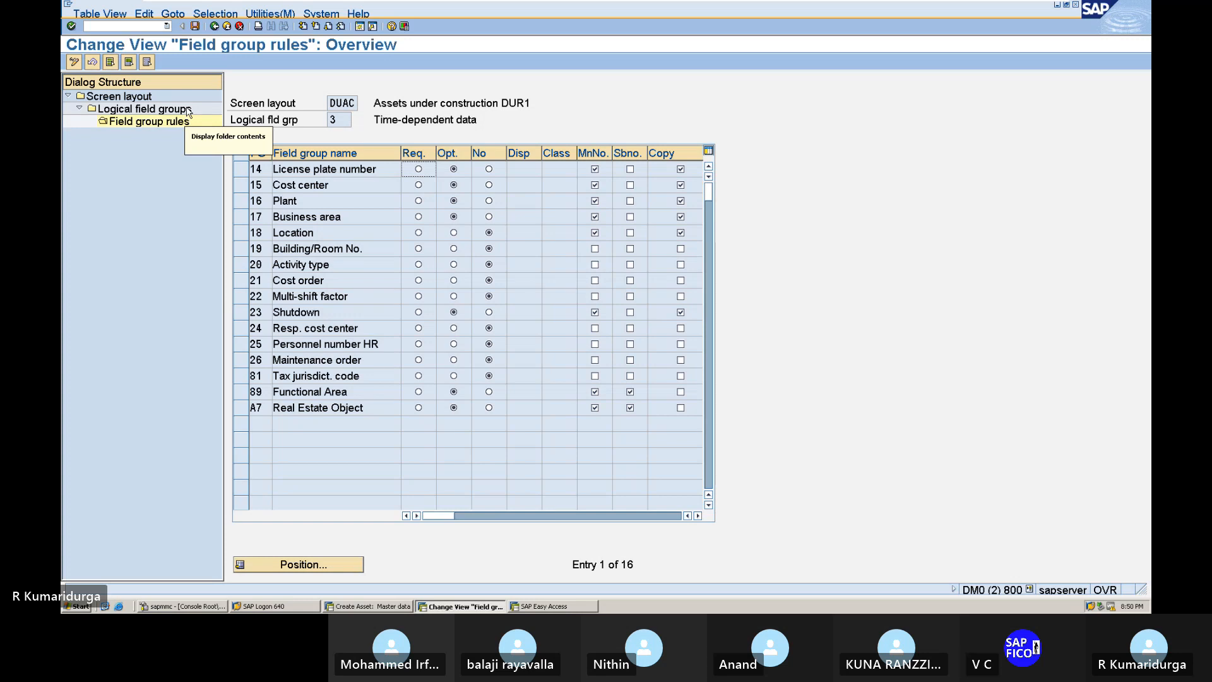
{"action": "double_click", "coordinate": [188, 112]}
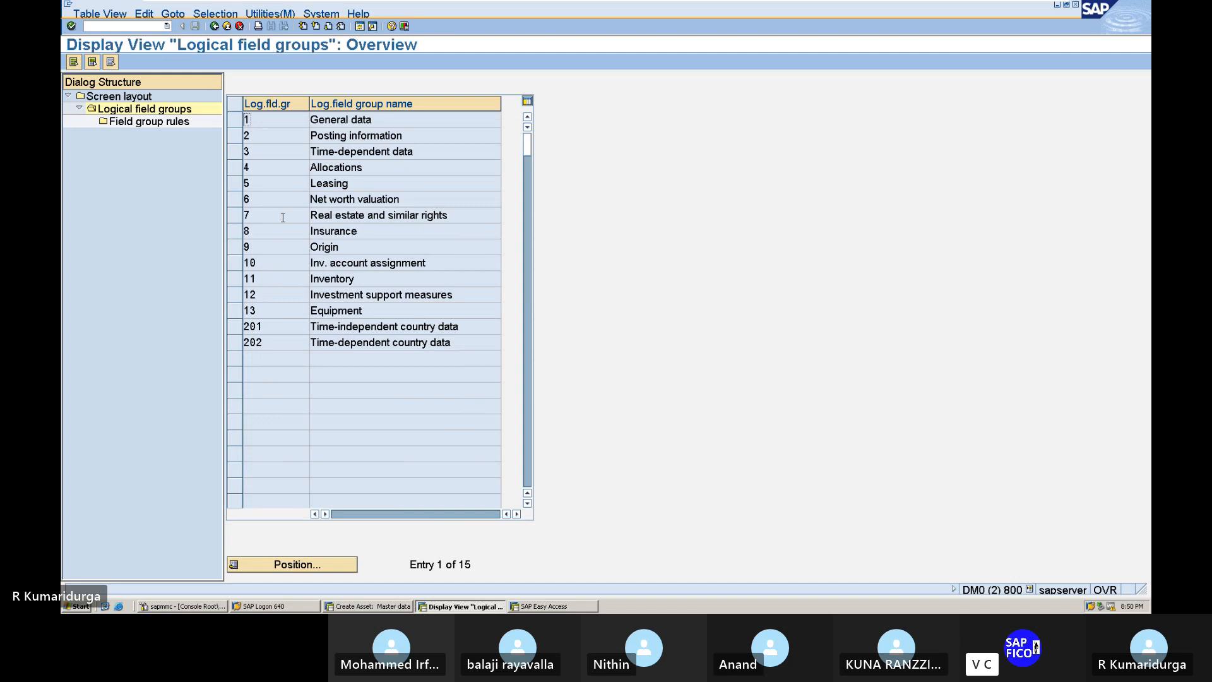
{"action": "left_click", "coordinate": [233, 168]}
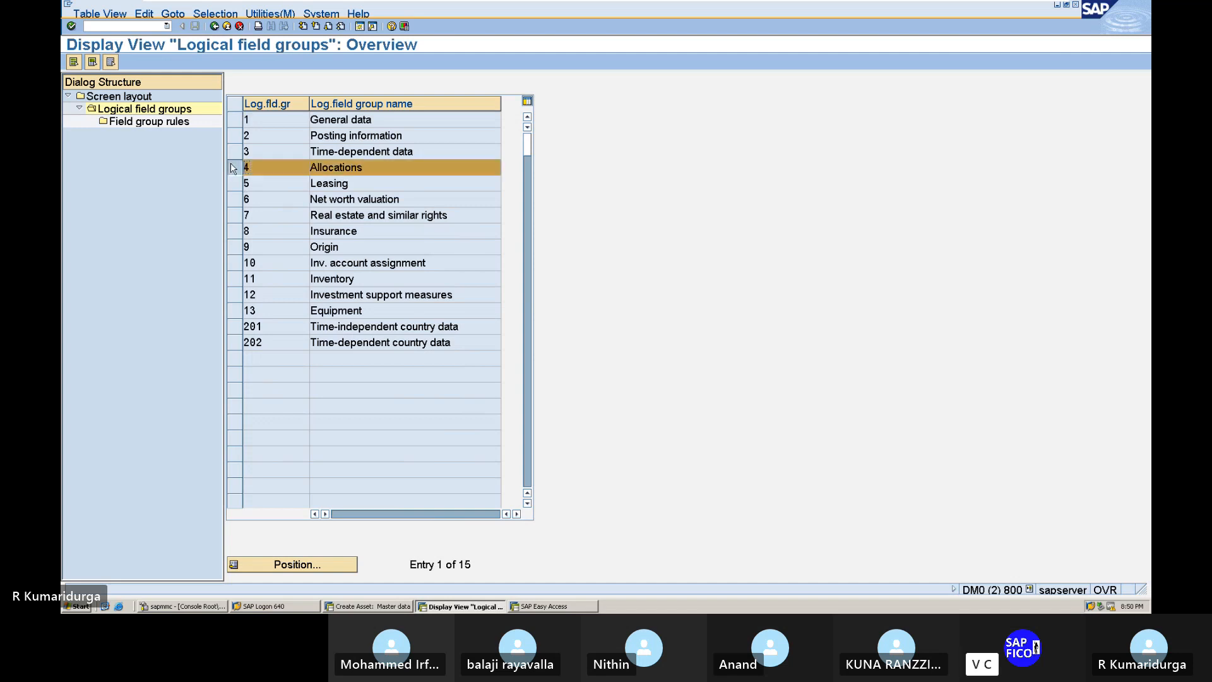
{"action": "double_click", "coordinate": [180, 122]}
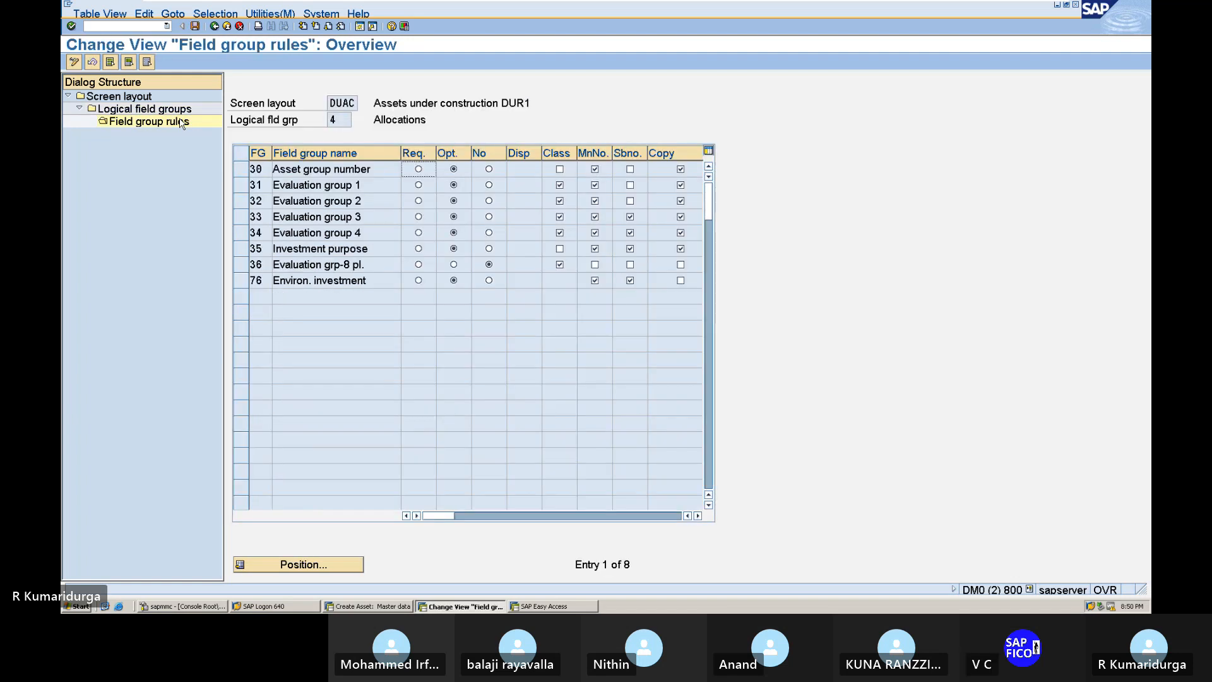
Step: Examine screen layout DUAC's field group rules for Inventory and Leasing, and return to the logical field groups
{"action": "left_click", "coordinate": [214, 27]}
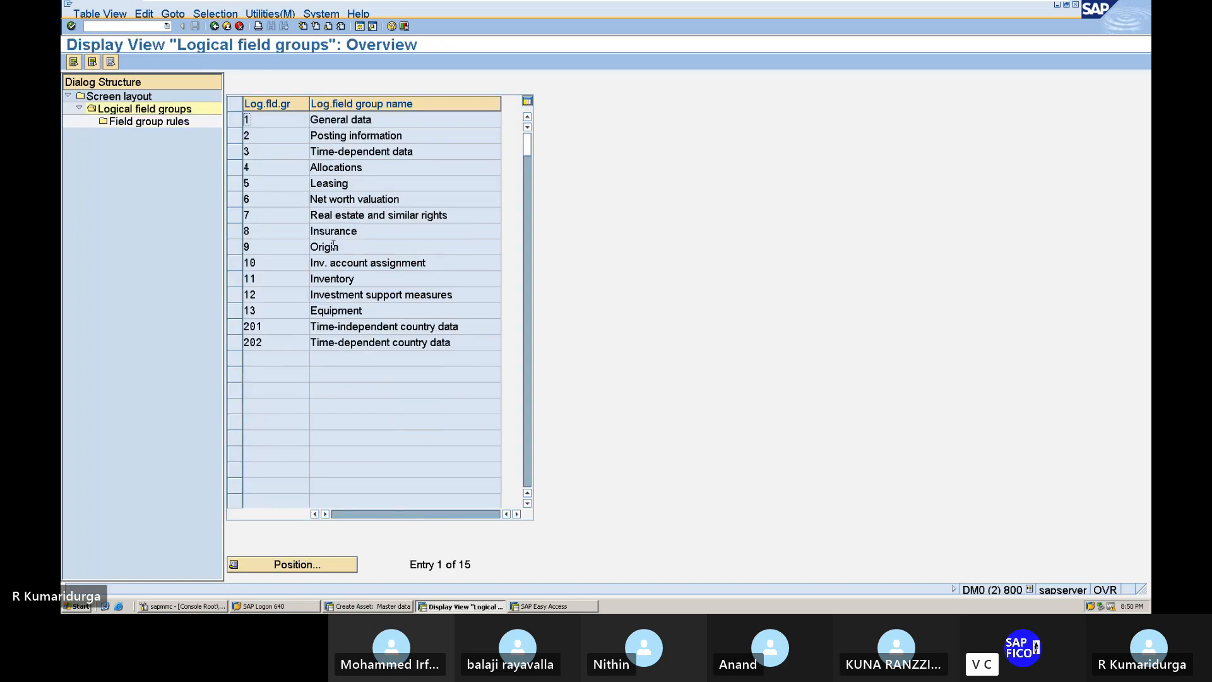
{"action": "left_click", "coordinate": [327, 281]}
{"action": "left_click", "coordinate": [240, 279]}
{"action": "double_click", "coordinate": [149, 121]}
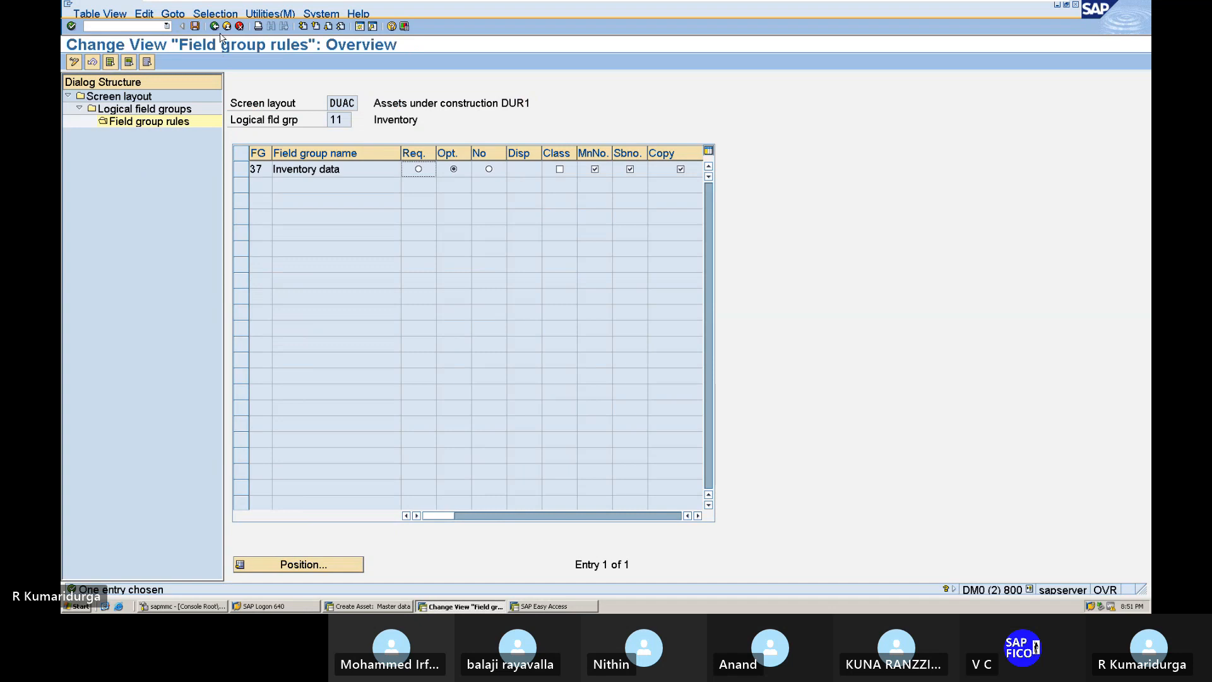
{"action": "left_click", "coordinate": [215, 27]}
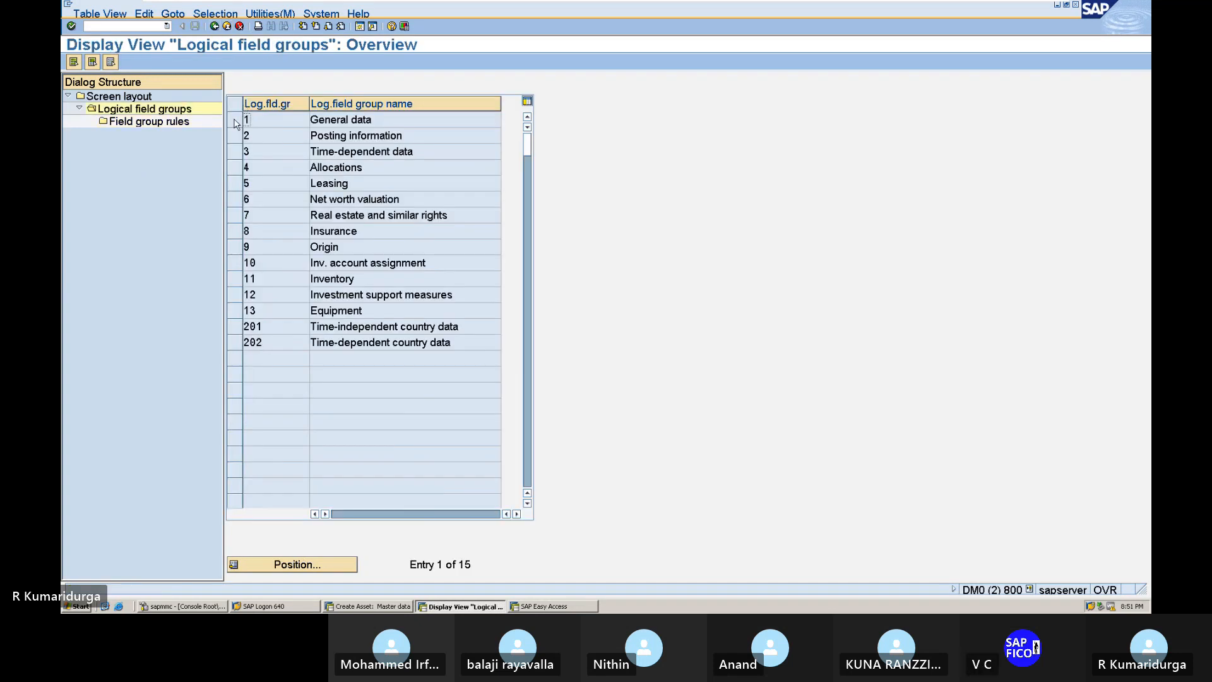
{"action": "left_click", "coordinate": [234, 183]}
{"action": "double_click", "coordinate": [176, 122]}
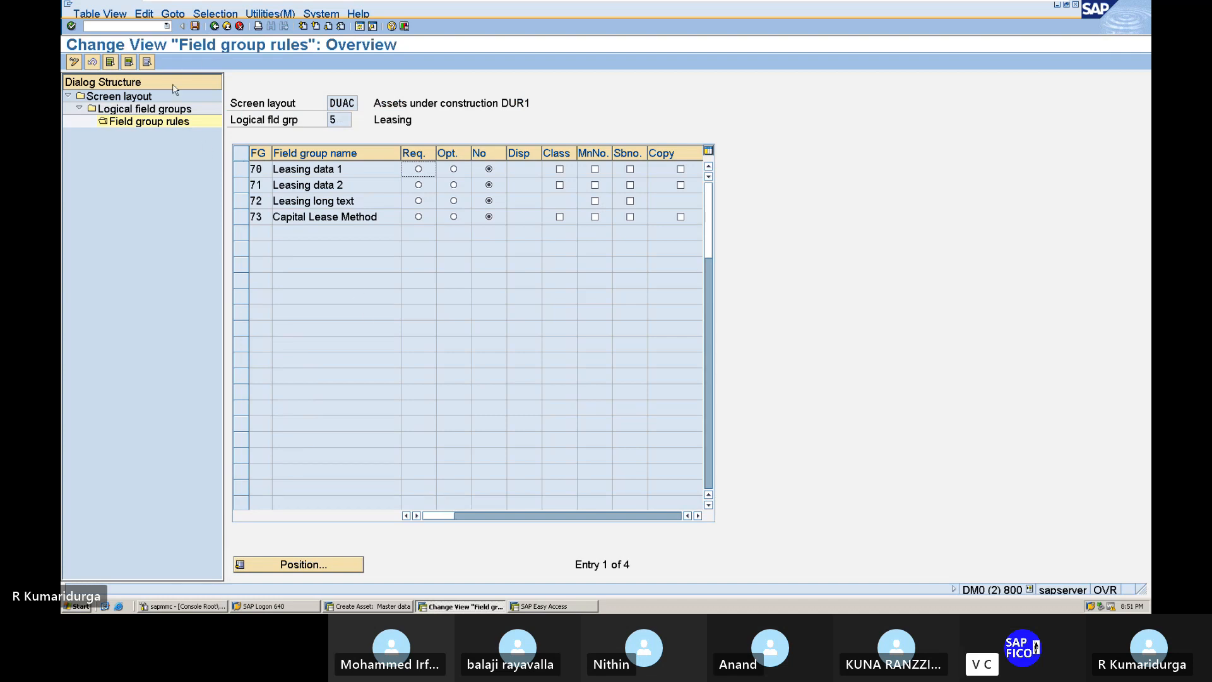
{"action": "double_click", "coordinate": [167, 109]}
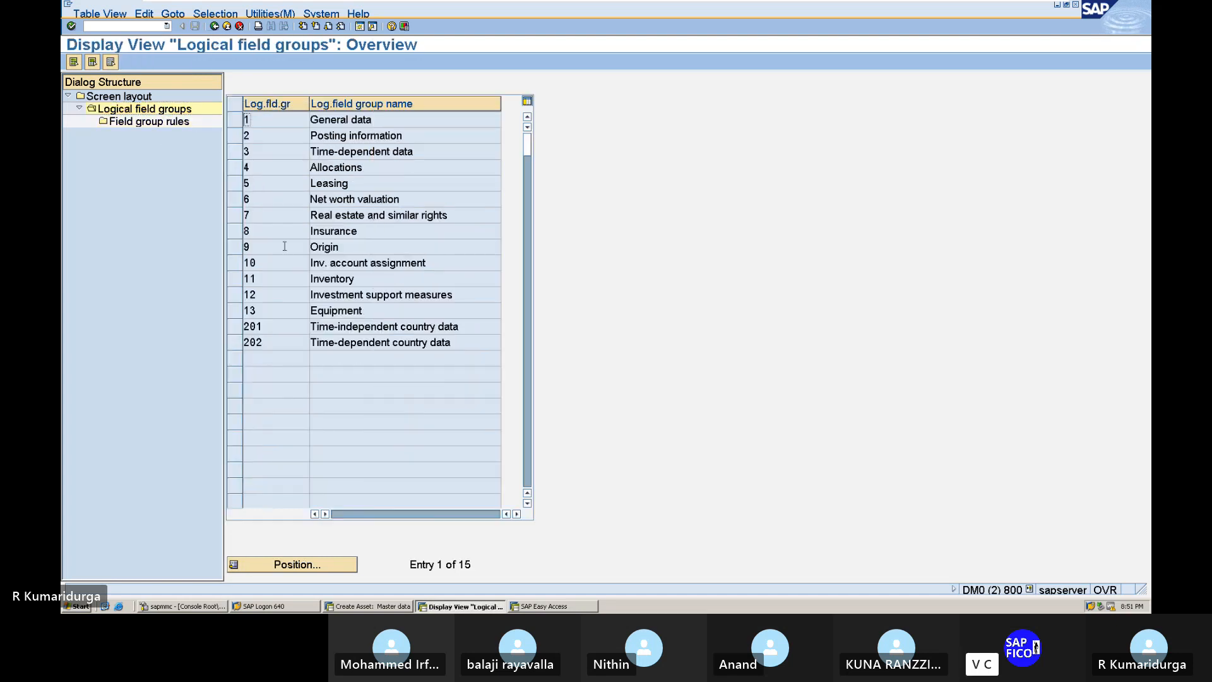
Step: Leave the asset master data screen layout and open Define Screen Layout for Asset Depreciation Areas in the IMG
{"action": "left_click", "coordinate": [215, 27]}
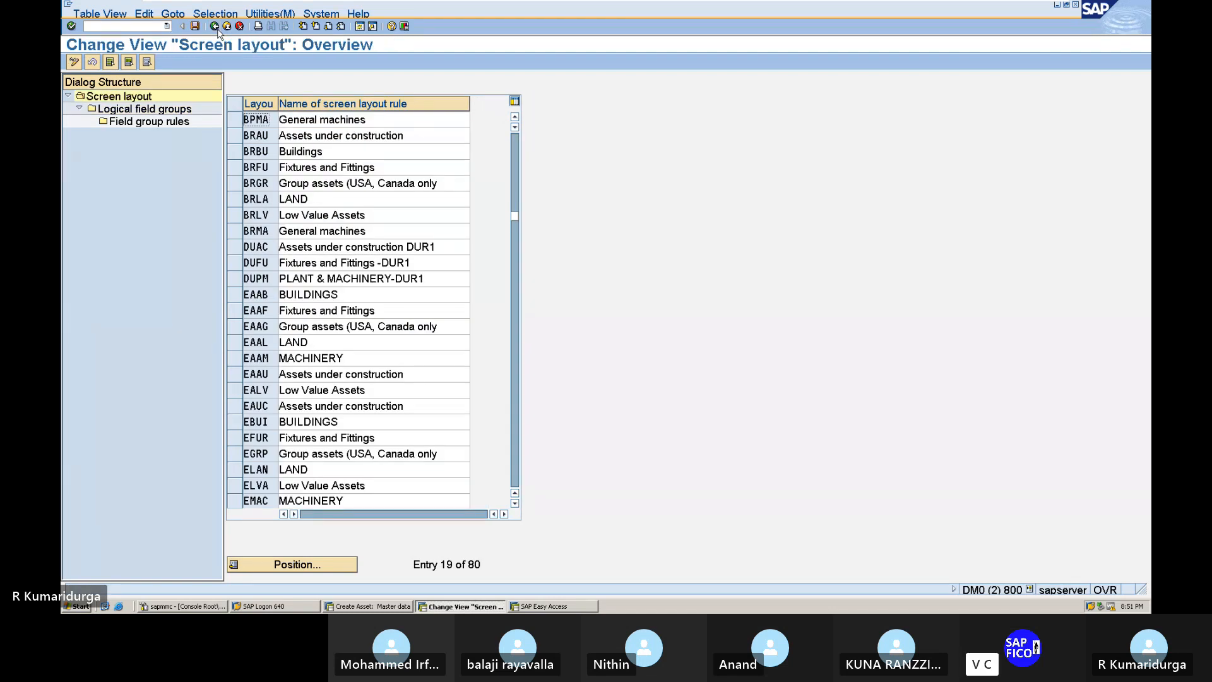
{"action": "left_click", "coordinate": [215, 27]}
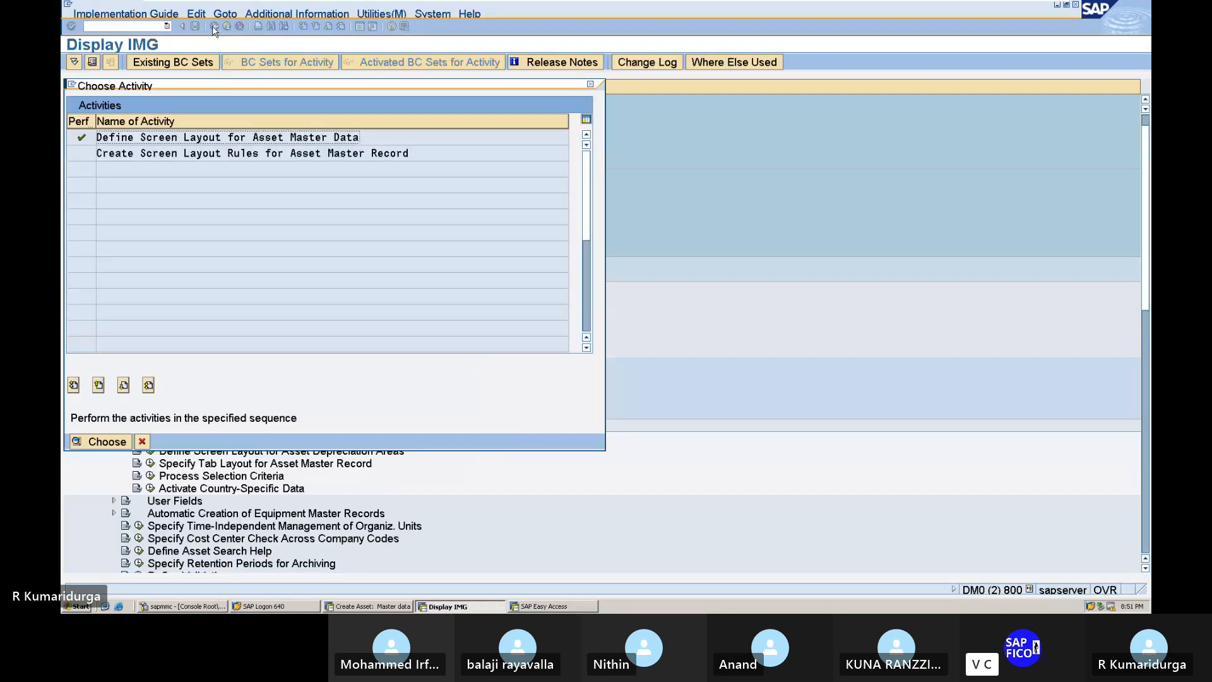
{"action": "left_click", "coordinate": [590, 84]}
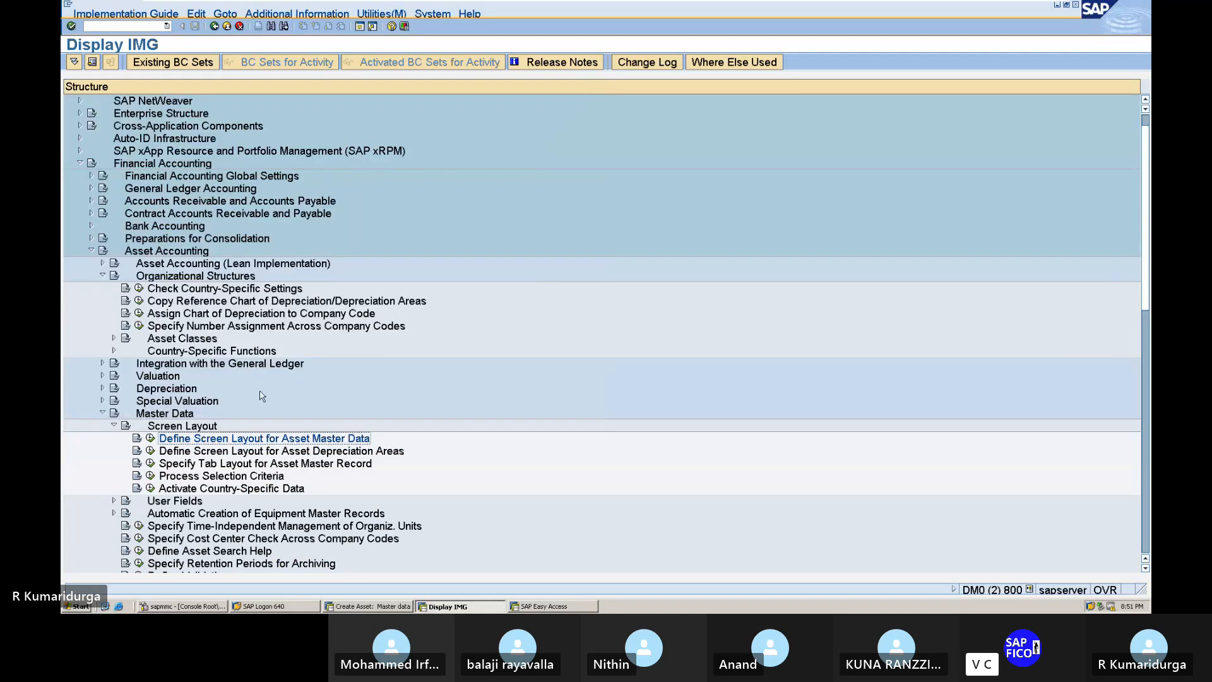
{"action": "left_click", "coordinate": [102, 388]}
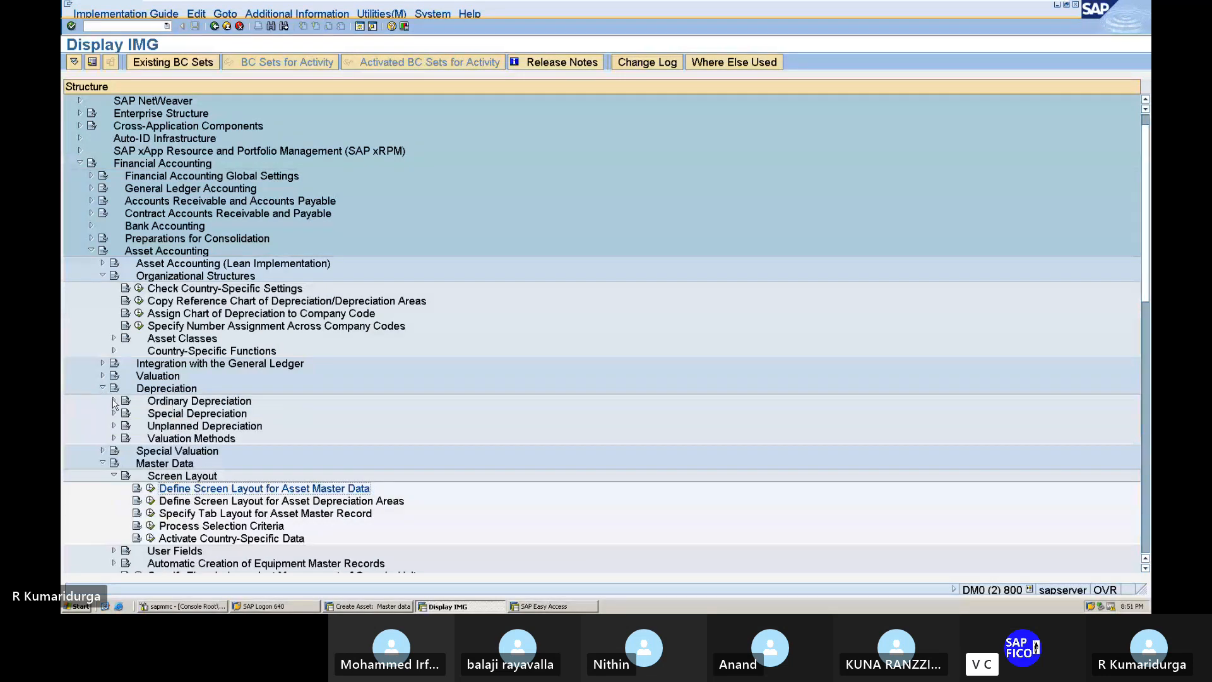
{"action": "left_click", "coordinate": [114, 401]}
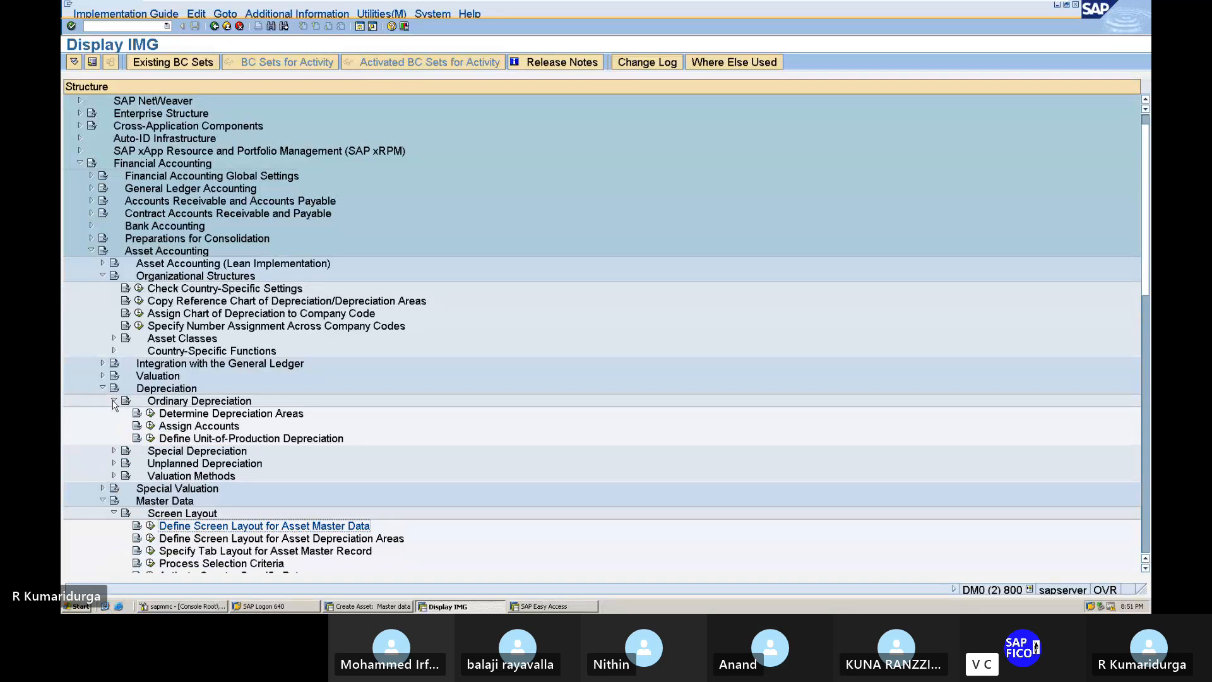
{"action": "left_click", "coordinate": [151, 539]}
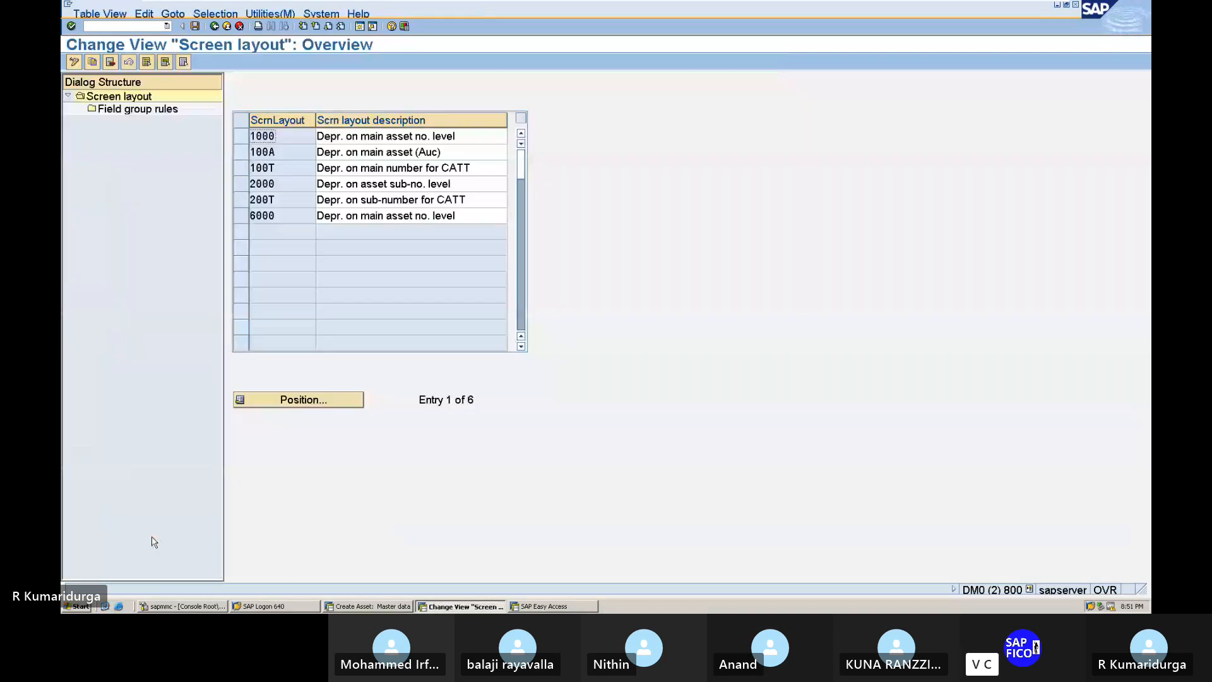
Step: Make the Useful life field group optional in depreciation screen layout 2000 and save it under customizing request DM0K900284
{"action": "left_click", "coordinate": [240, 138]}
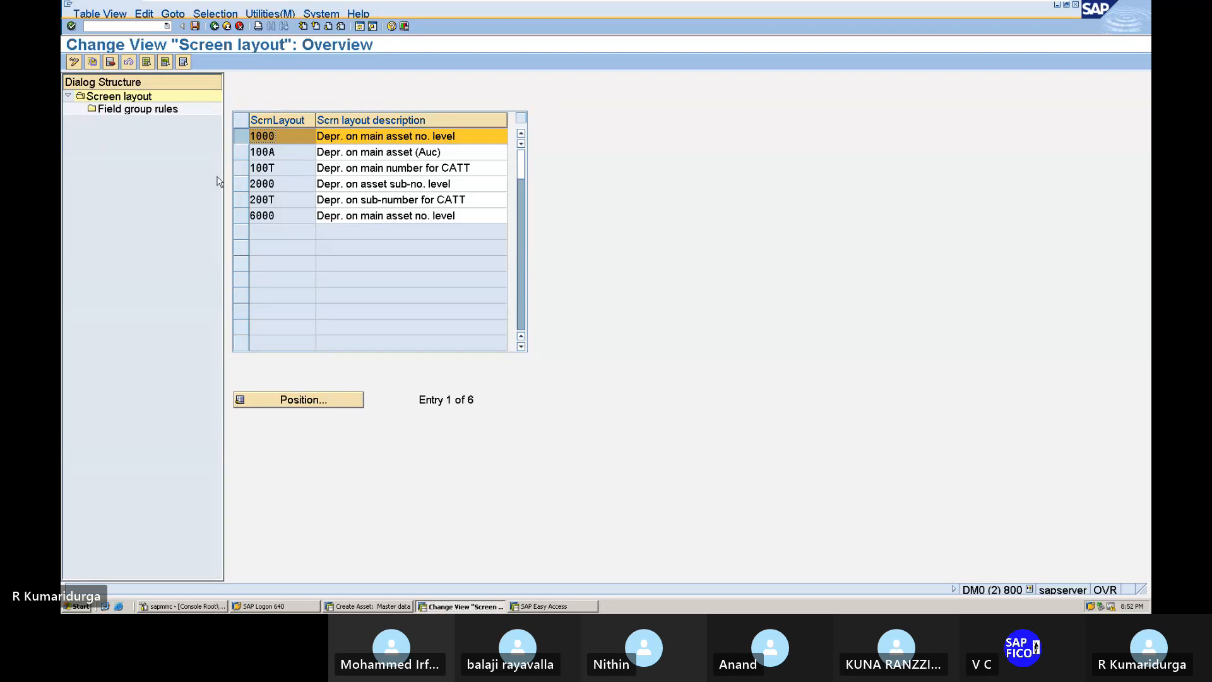
{"action": "left_click", "coordinate": [240, 186]}
{"action": "left_click", "coordinate": [152, 111]}
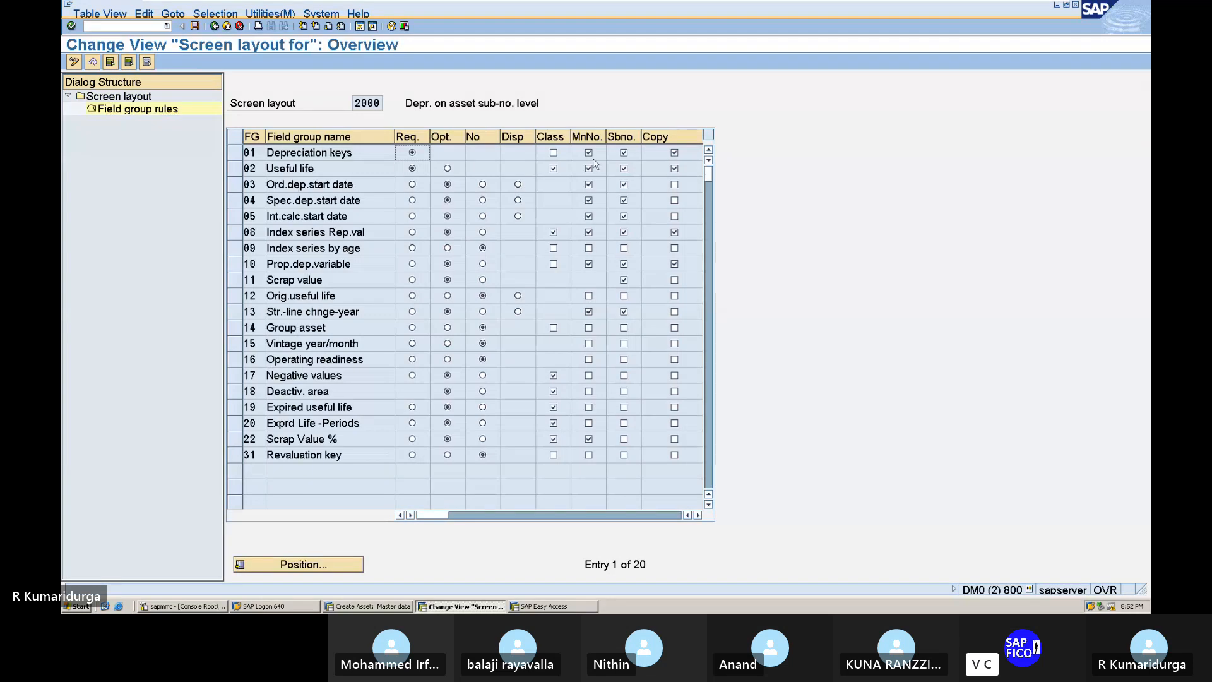
{"action": "left_click", "coordinate": [447, 169]}
{"action": "left_click", "coordinate": [197, 25]}
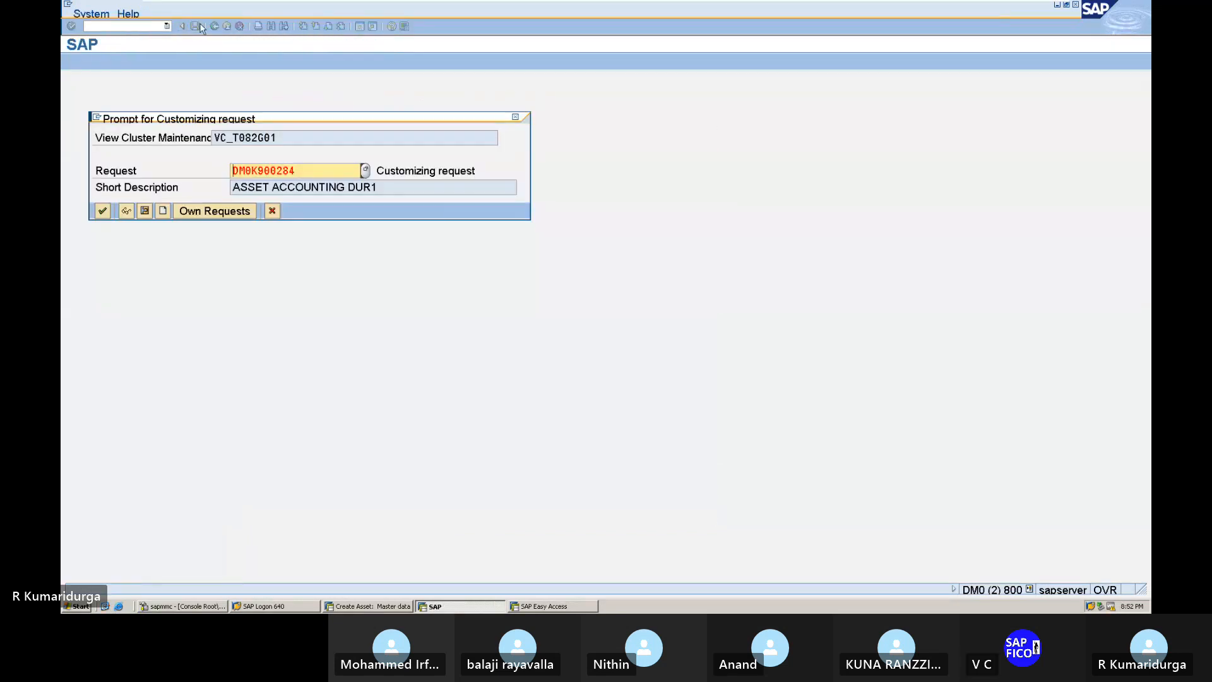
{"action": "key", "text": "Return"}
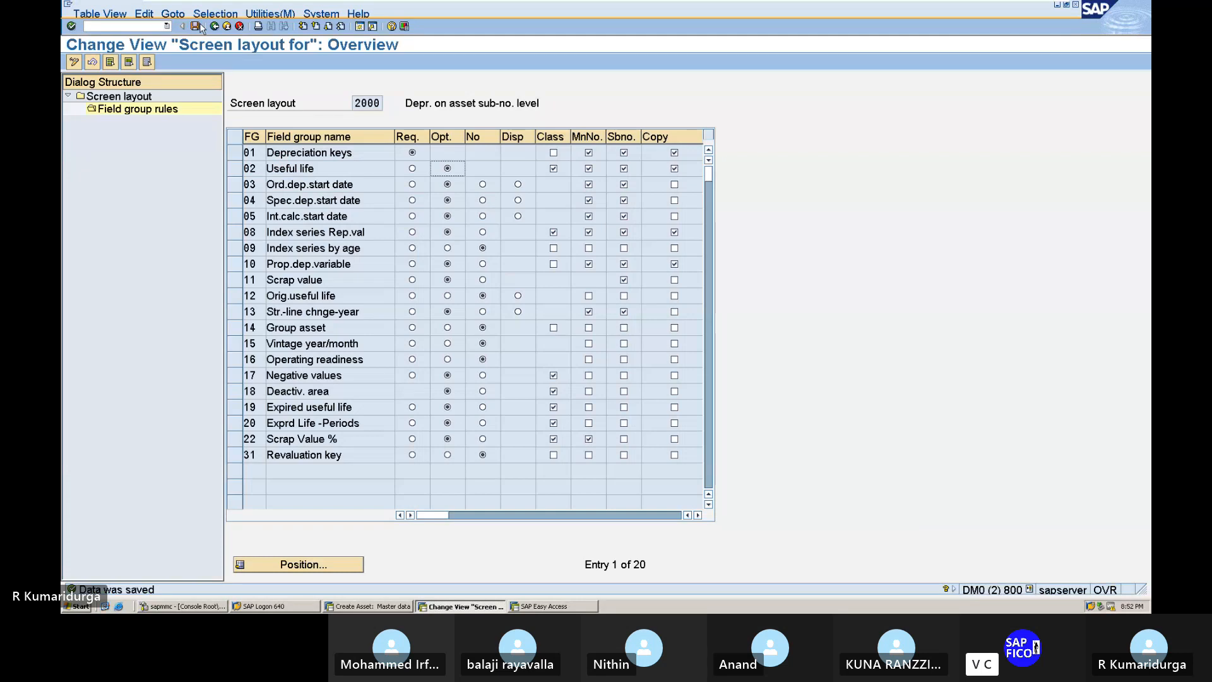
Step: Restart asset creation with transaction AS01 for asset class DUR1_AC in company code DUR1, reaching the master data
{"action": "left_click", "coordinate": [351, 609]}
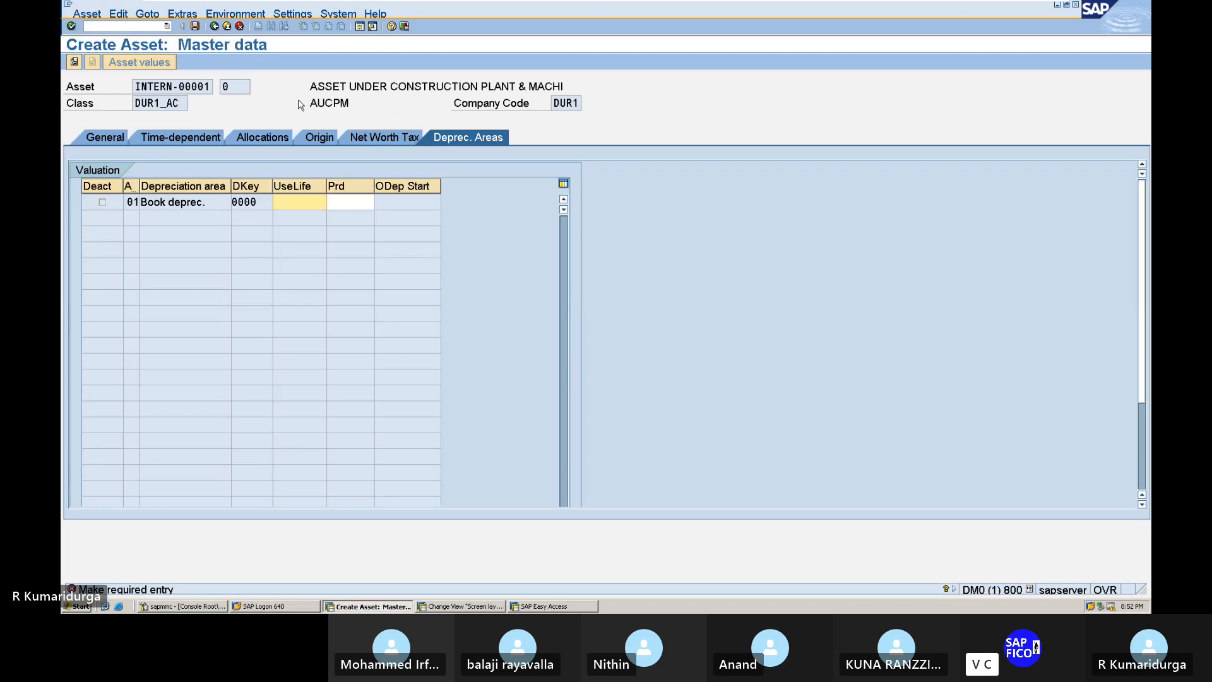
{"action": "left_click", "coordinate": [134, 27]}
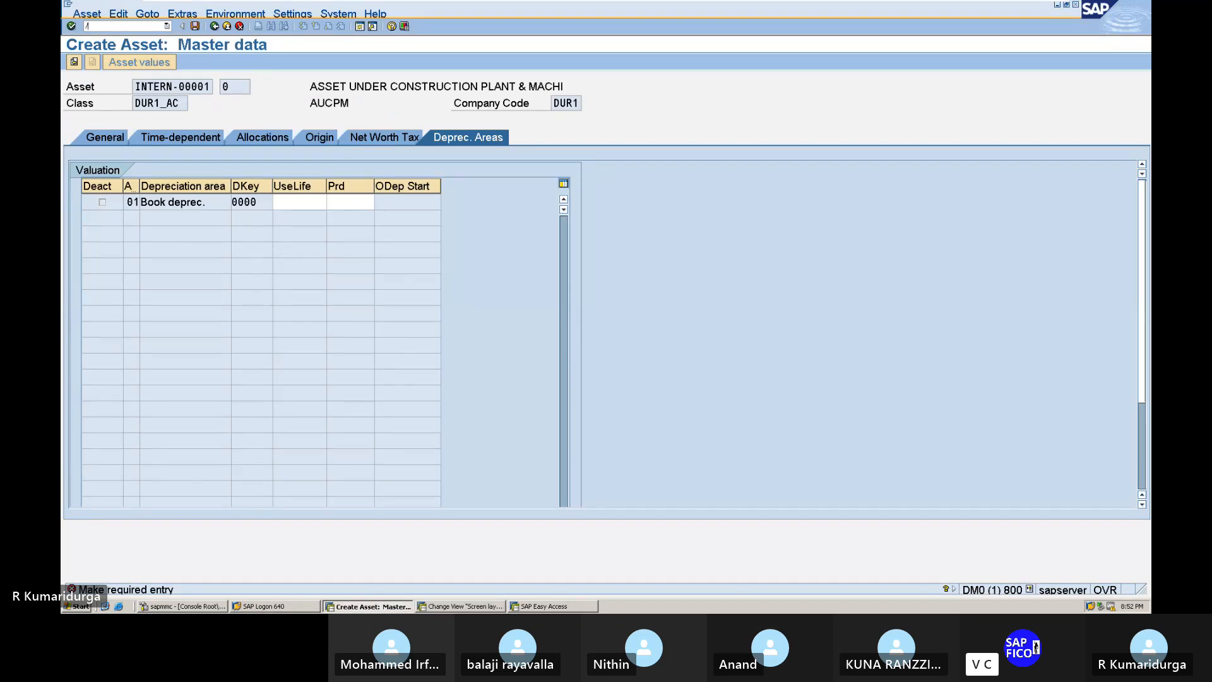
{"action": "type", "text": "/NAS01"}
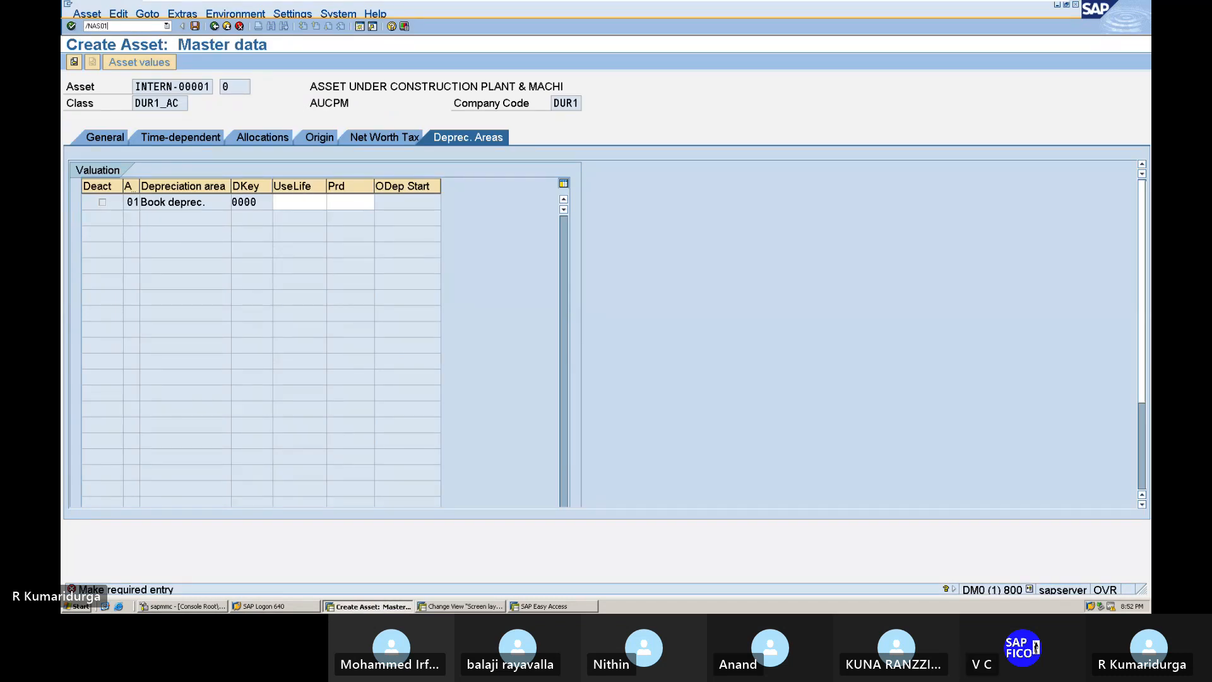
{"action": "key", "text": "Return"}
{"action": "key", "text": "Return"}
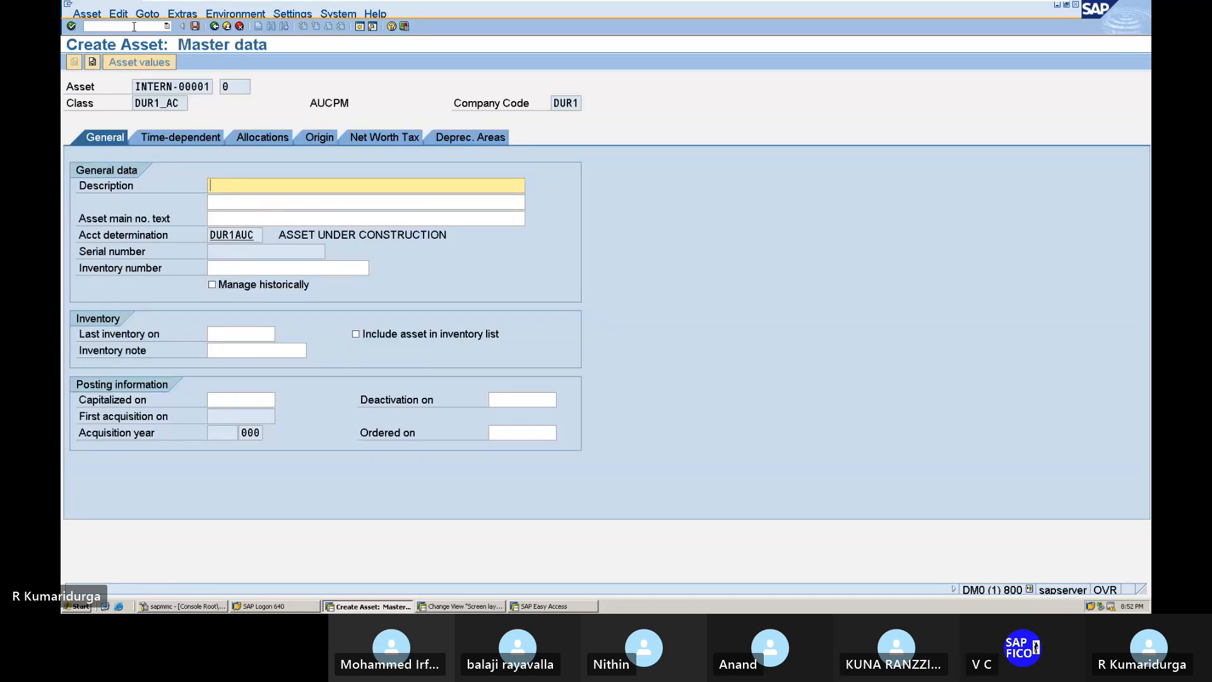
Step: Enter ASSET UNDER CONSTRUCTION PLANT & MACHINERY as both the asset's description and its main number text
{"action": "type", "text": "A"}
{"action": "key", "text": "Down"}
{"action": "key", "text": "Tab"}
{"action": "key", "text": "Tab"}
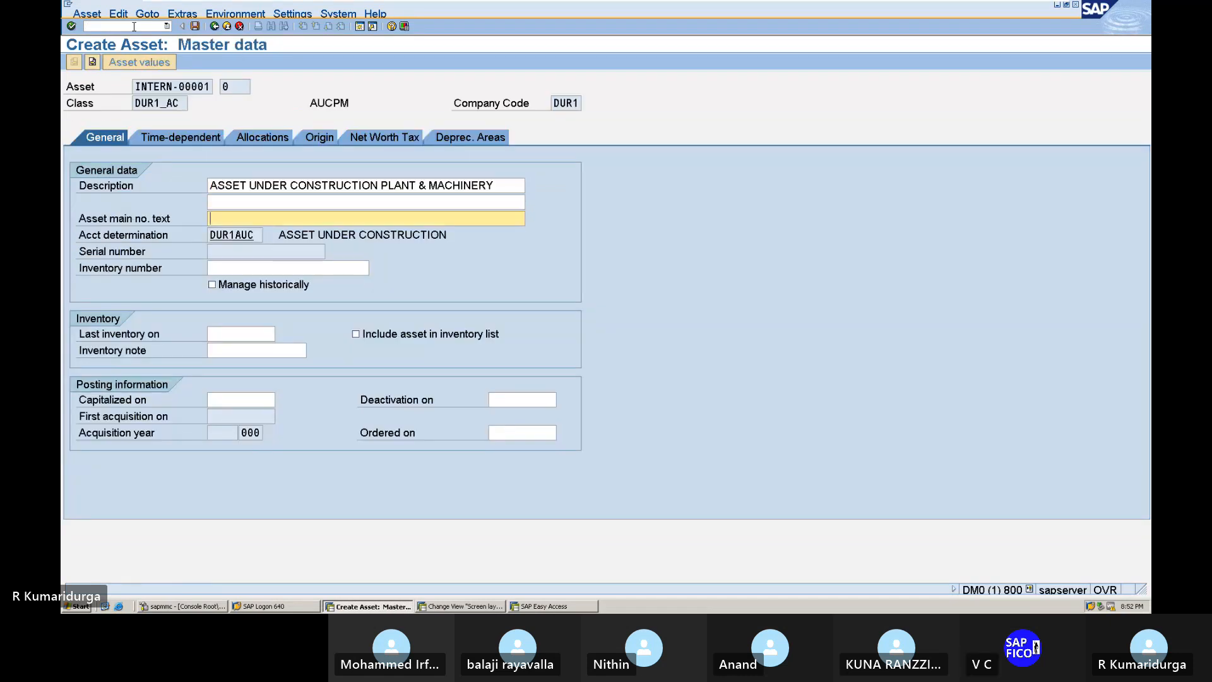
{"action": "type", "text": "A"}
{"action": "key", "text": "Down"}
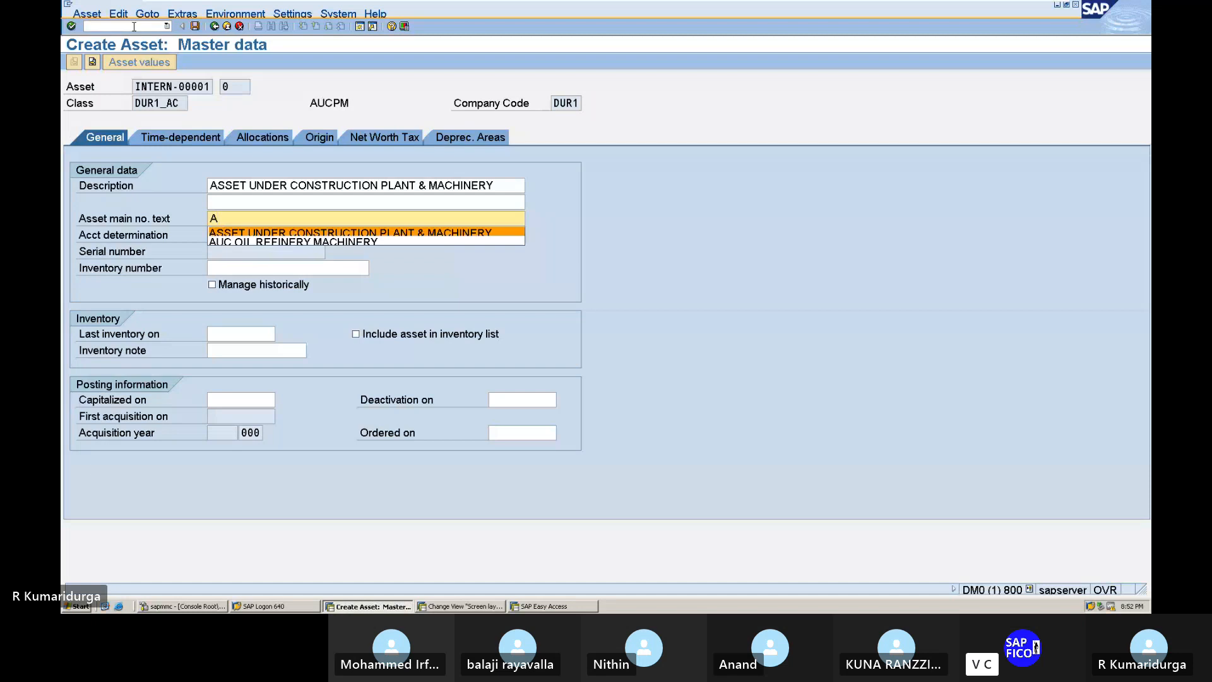
{"action": "key", "text": "Tab"}
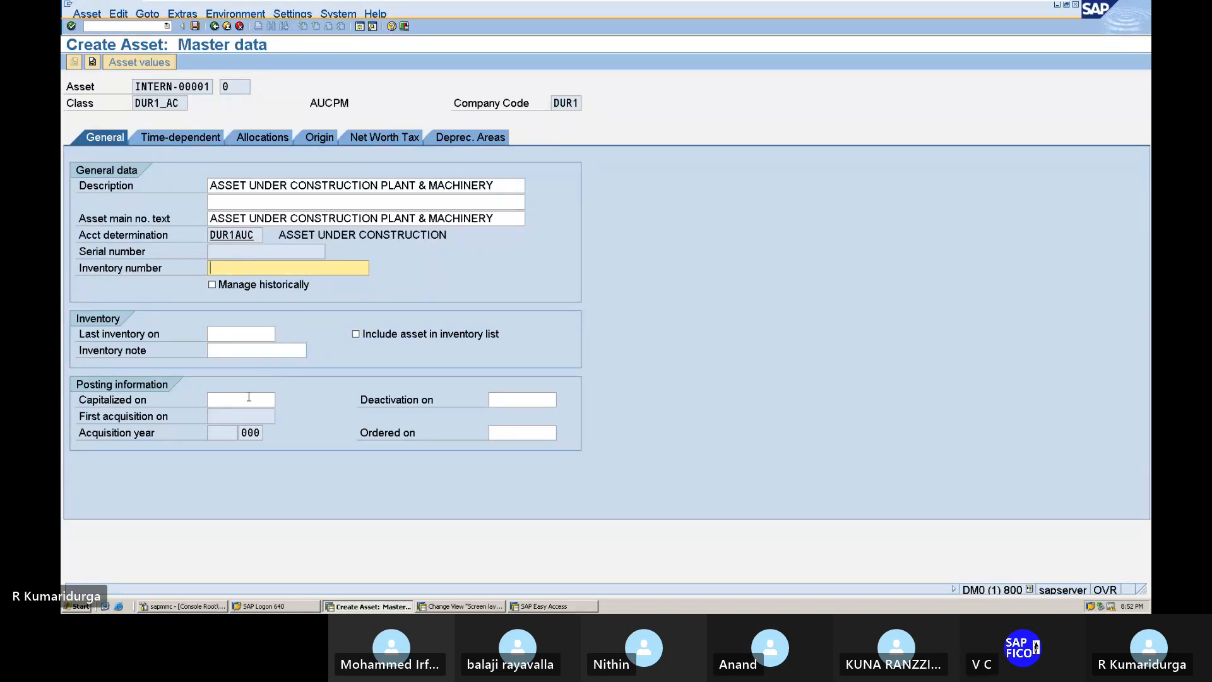
Step: Set the asset's capitalization date to 10.07.2023 and its time-dependent business area to TIRU
{"action": "left_click", "coordinate": [249, 397]}
{"action": "type", "text": "10."}
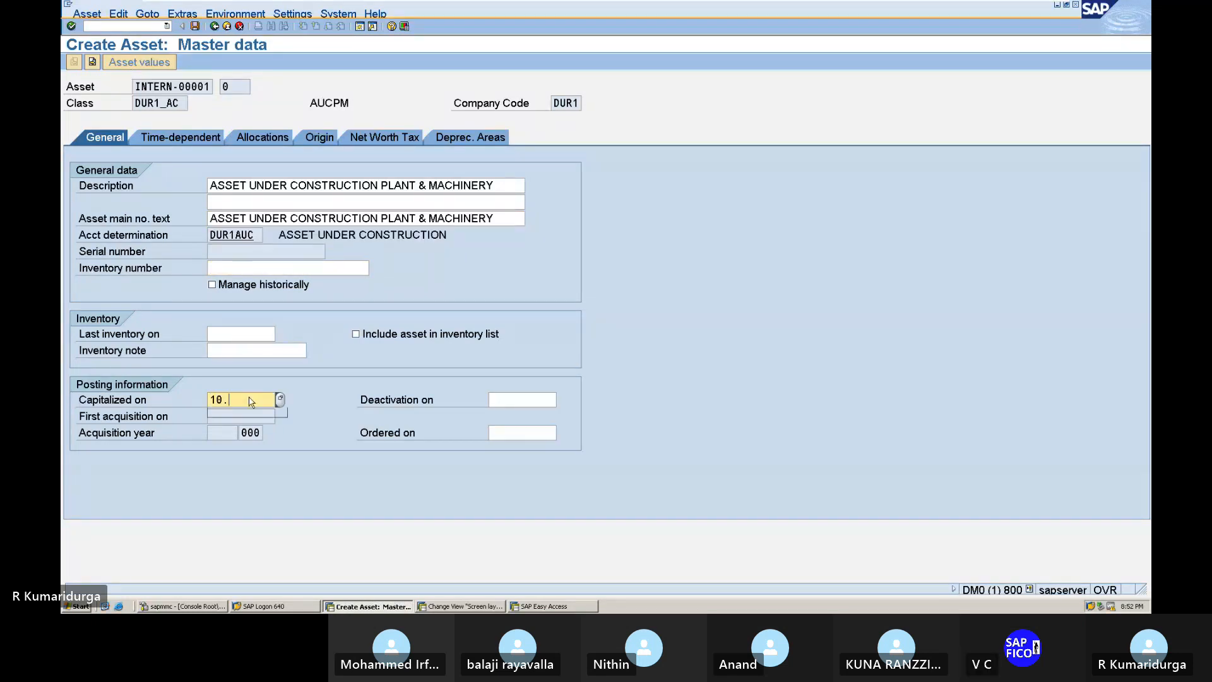
{"action": "type", "text": "07.2023"}
{"action": "left_click", "coordinate": [205, 139]}
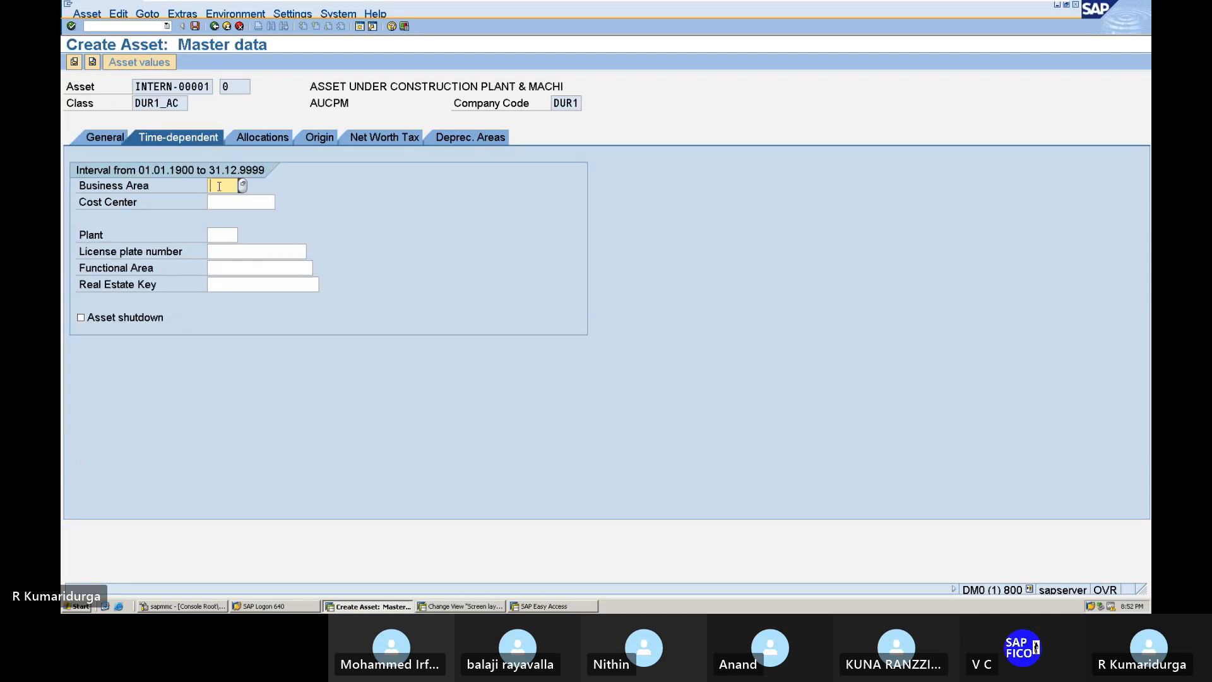
{"action": "type", "text": "TIRU"}
Step: Assign depreciation key 0000 to book depreciation area 01, leave the useful life blank and save the asset
{"action": "left_click", "coordinate": [486, 139]}
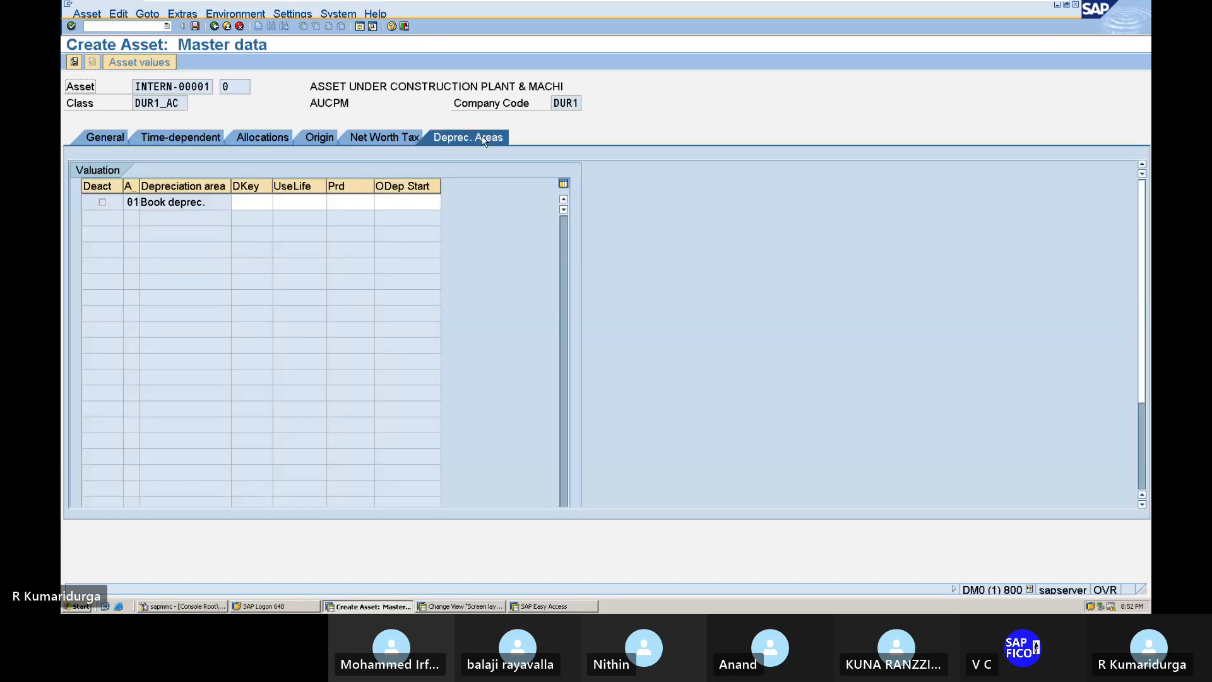
{"action": "left_click", "coordinate": [246, 203]}
{"action": "type", "text": "0000"}
{"action": "key", "text": "Tab"}
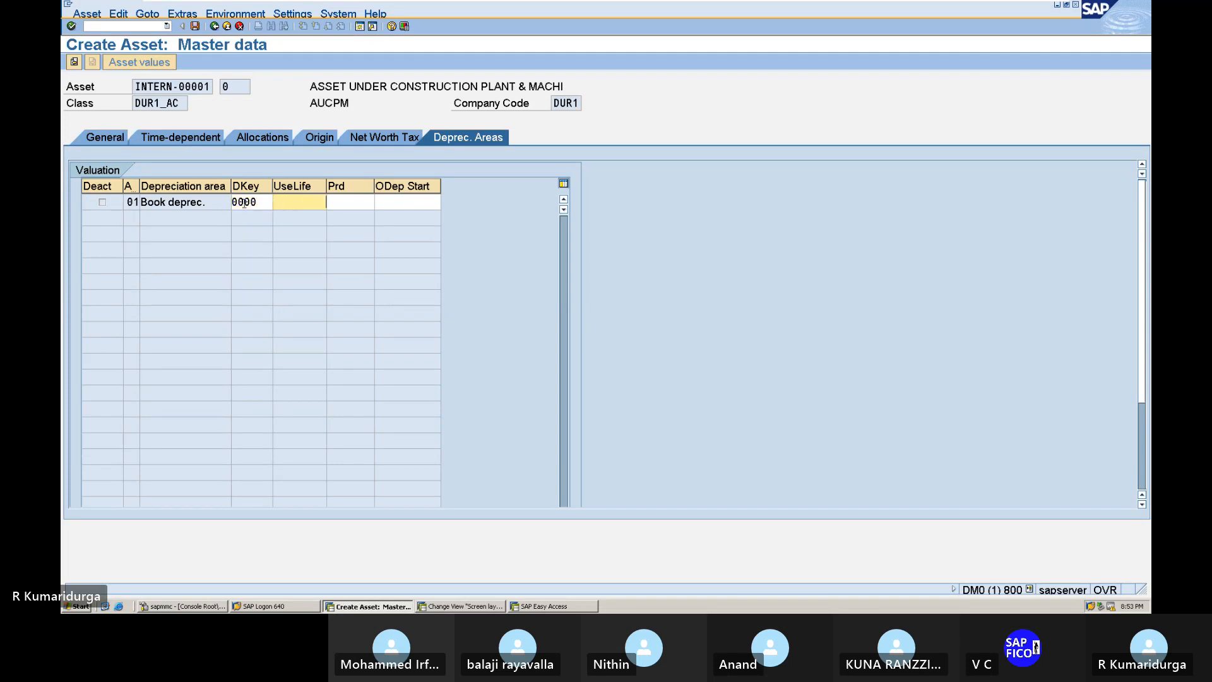
{"action": "key", "text": "Return"}
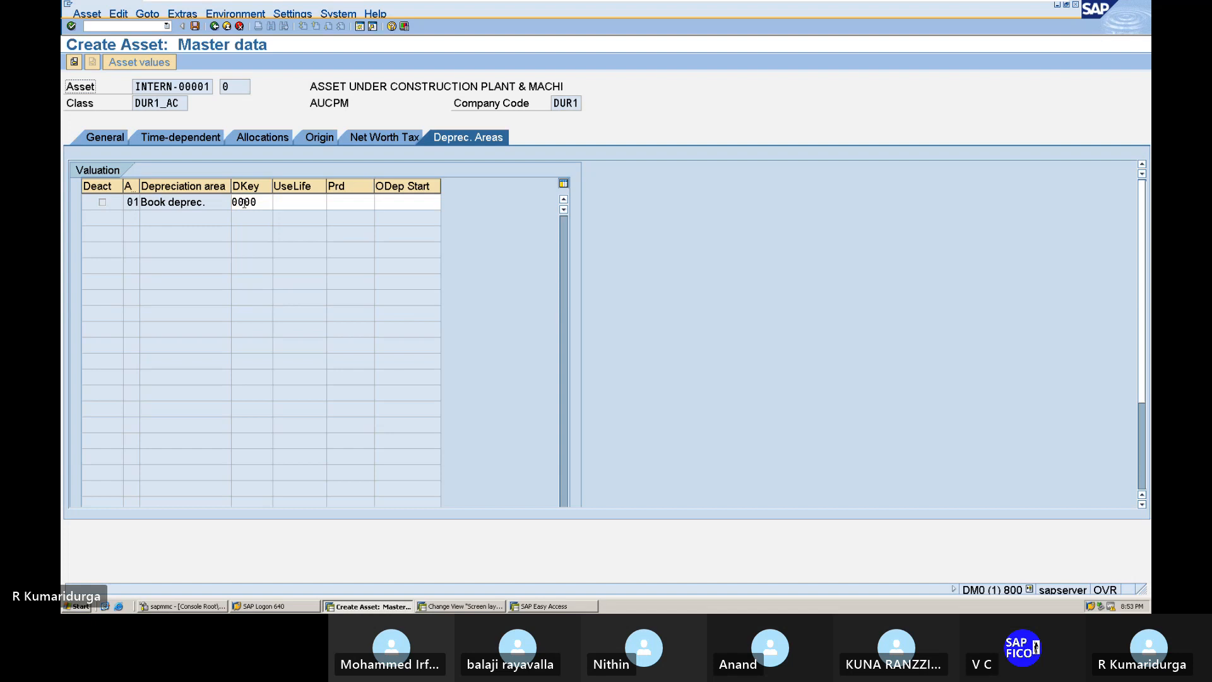
{"action": "left_click", "coordinate": [196, 27]}
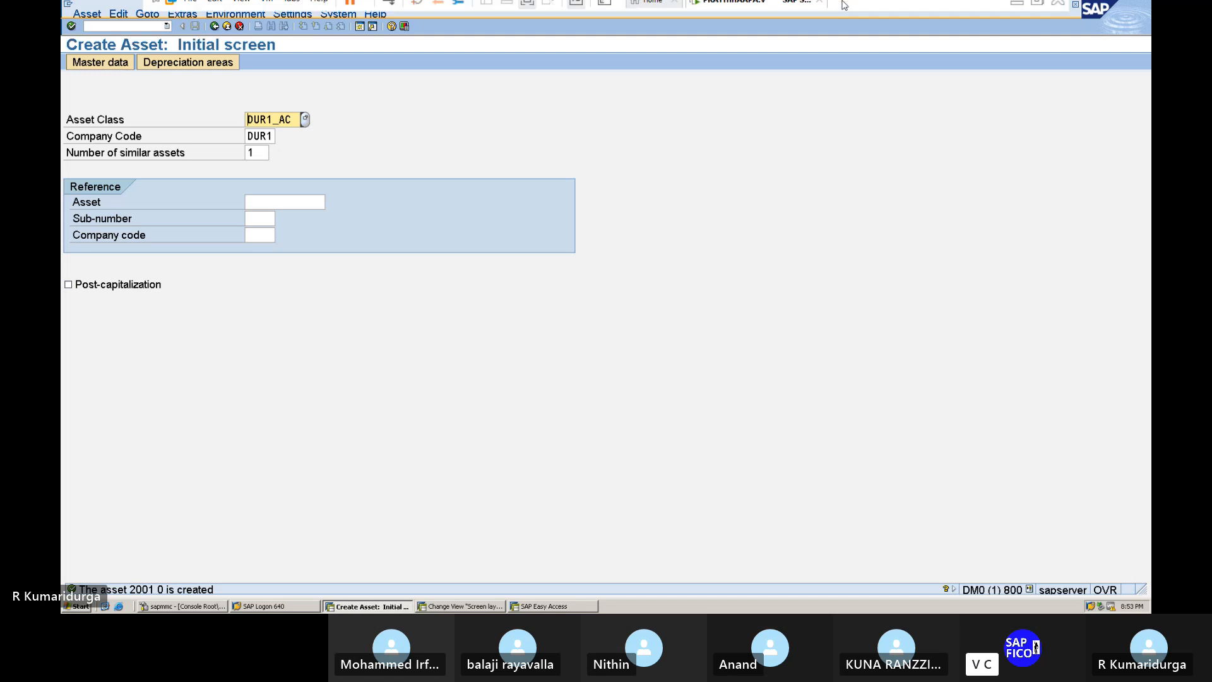
Step: Switch to the Notepad notes and replace the asset number beside the AIAB settlement step with 2001 0
{"action": "left_click", "coordinate": [1016, 15]}
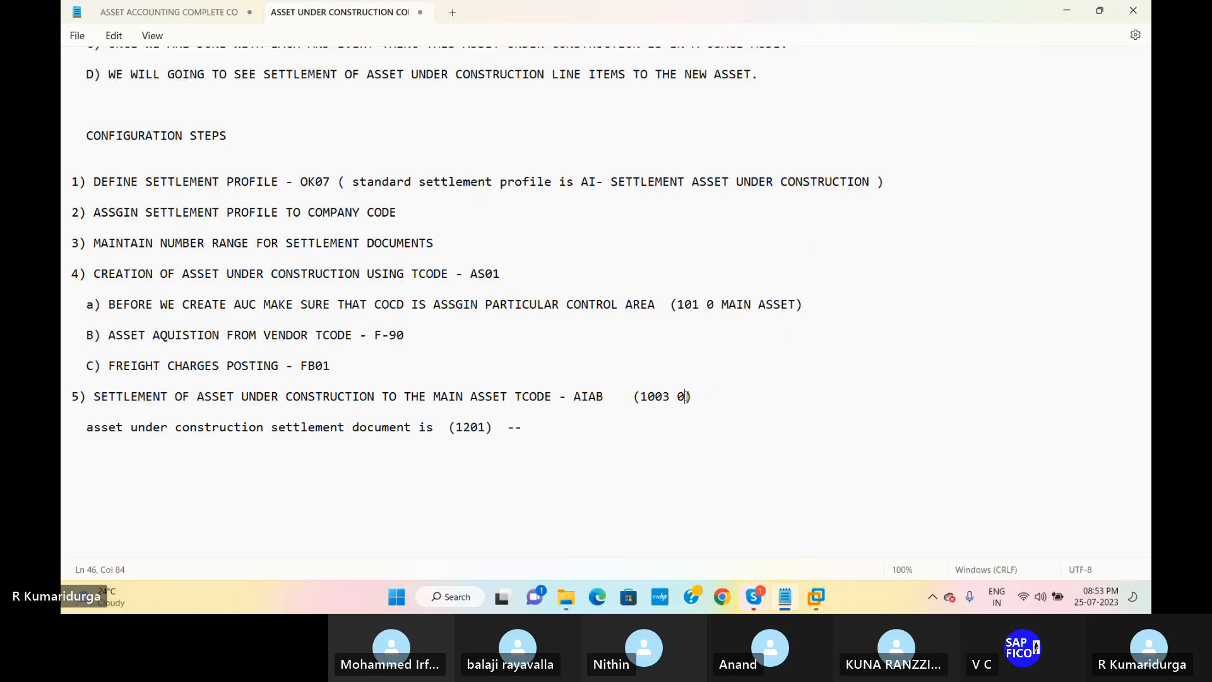
{"action": "key", "text": "BackSpace"}
{"action": "key", "text": "BackSpace"}
{"action": "key", "text": "BackSpace"}
{"action": "key", "text": "BackSpace"}
{"action": "key", "text": "BackSpace"}
{"action": "key", "text": "BackSpace"}
{"action": "type", "text": "2001"}
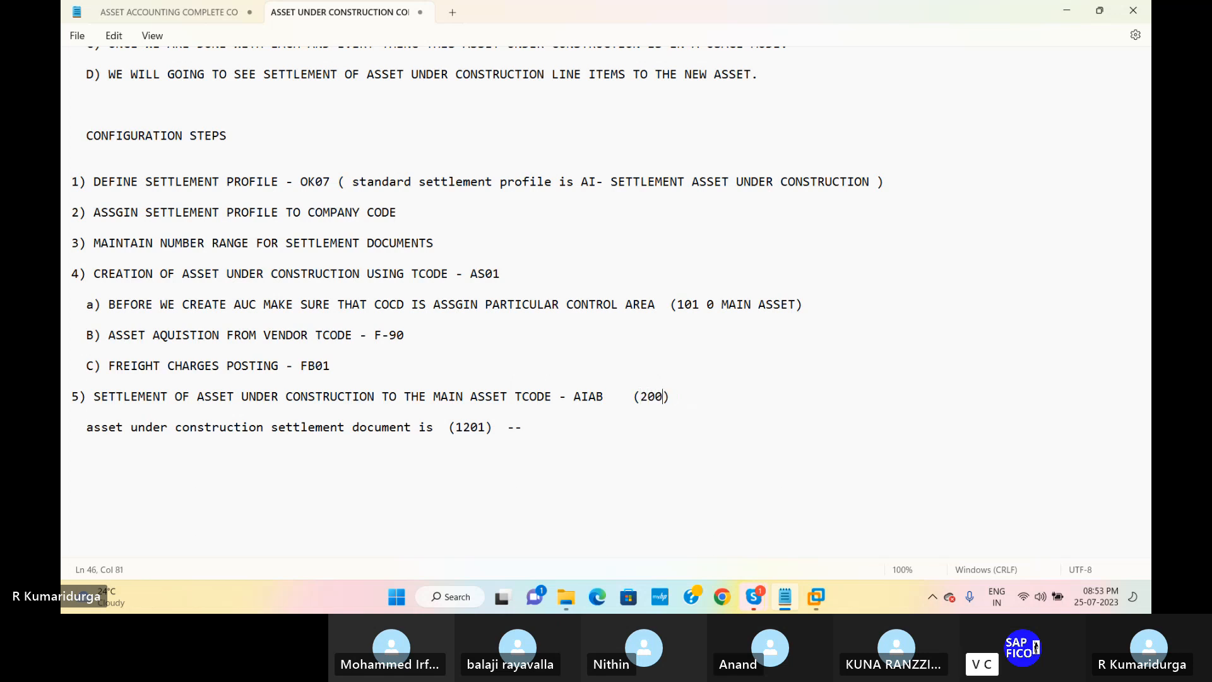
{"action": "type", "text": " 0"}
{"action": "mouse_move", "coordinate": [816, 596]}
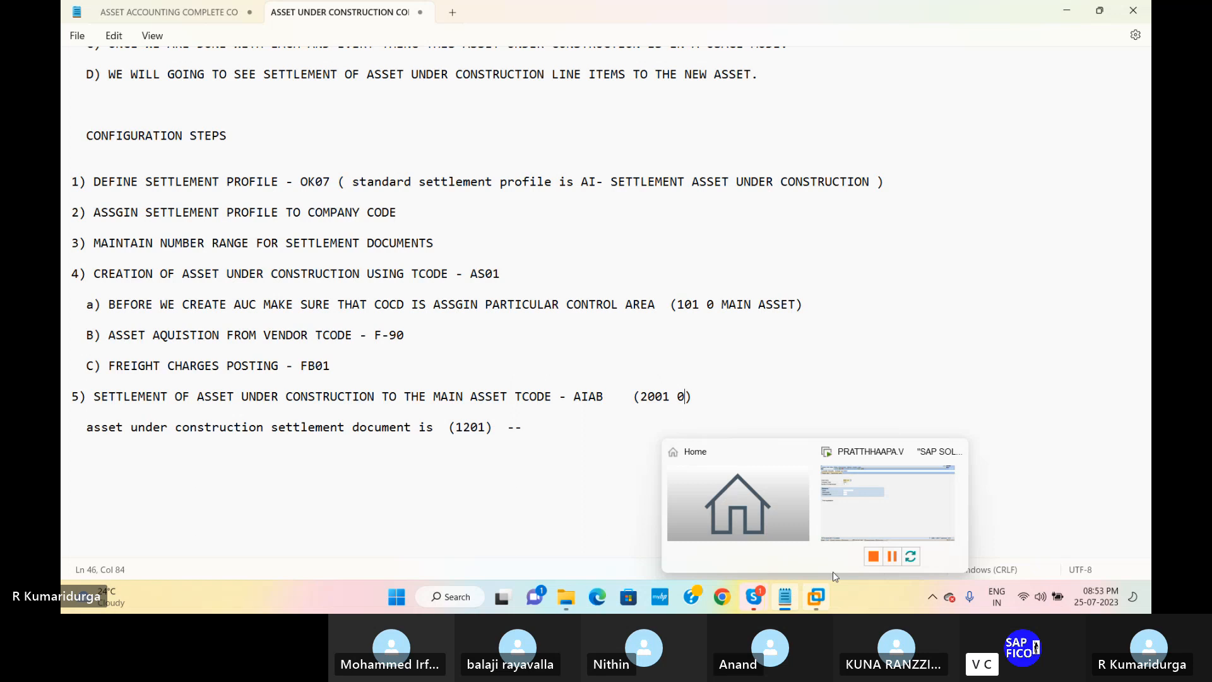
{"action": "left_click", "coordinate": [864, 524]}
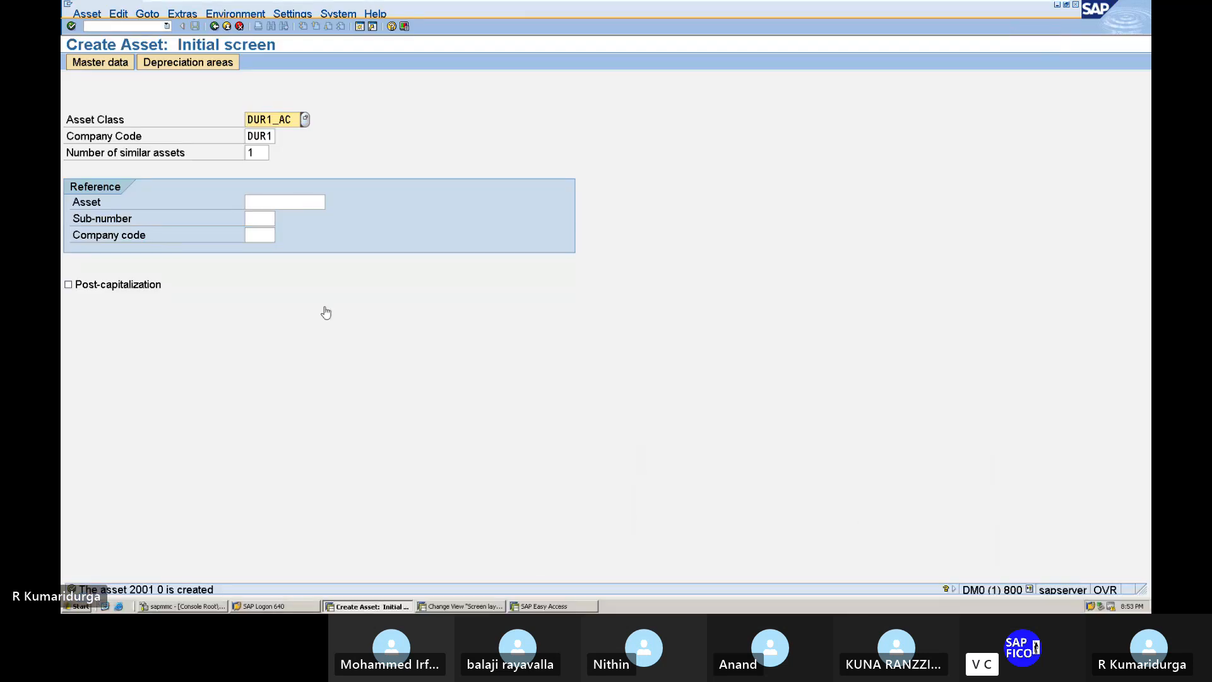
{"action": "left_click", "coordinate": [102, 25]}
{"action": "type", "text": "/NF"}
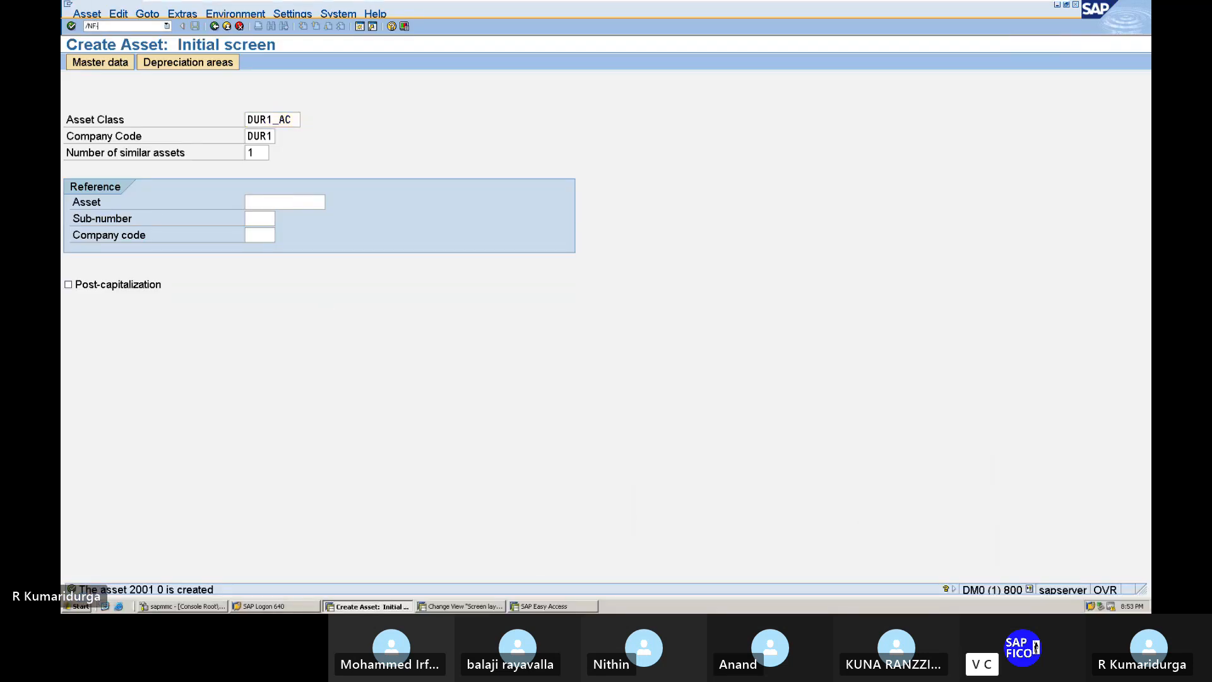
{"action": "type", "text": "-90"}
{"action": "key", "text": "Return"}
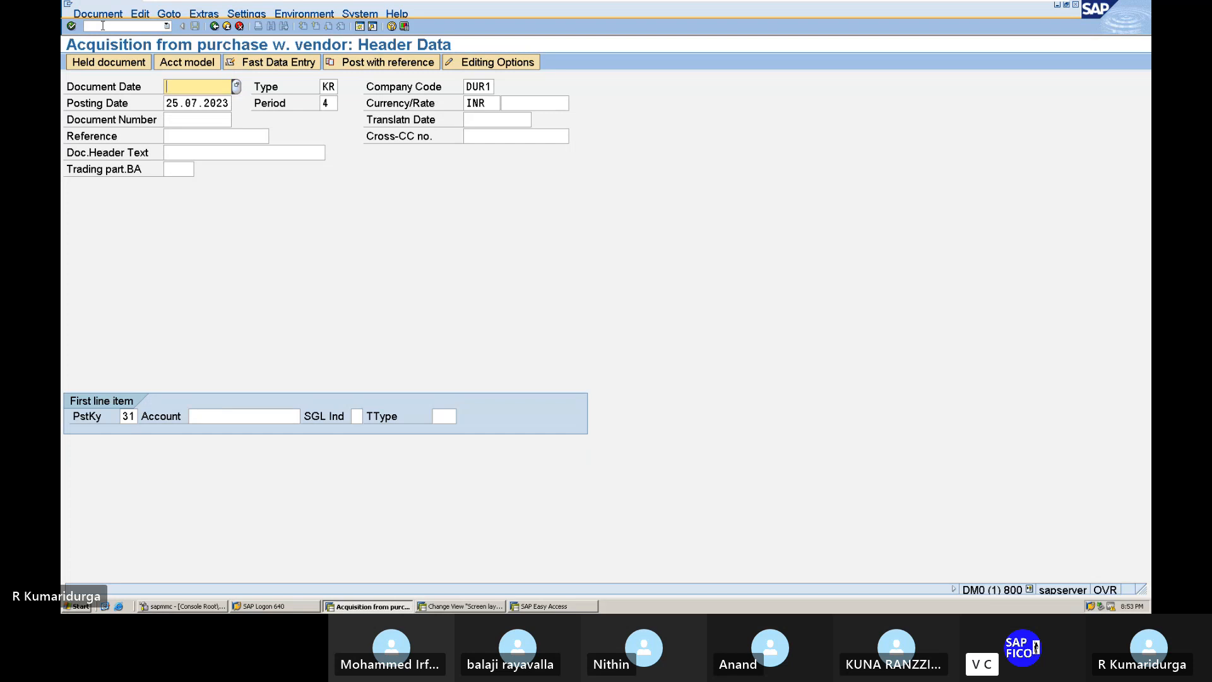
{"action": "type", "text": "01.07"}
{"action": "mouse_move", "coordinate": [1066, 19]}
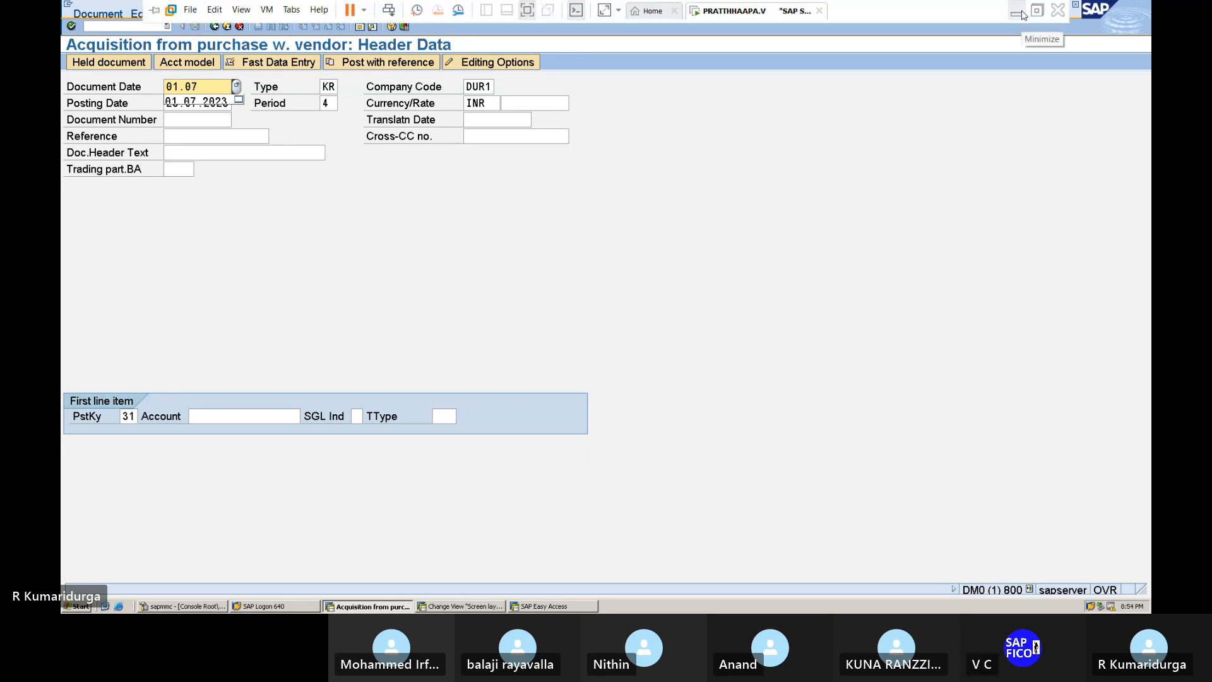
{"action": "left_click", "coordinate": [1023, 14]}
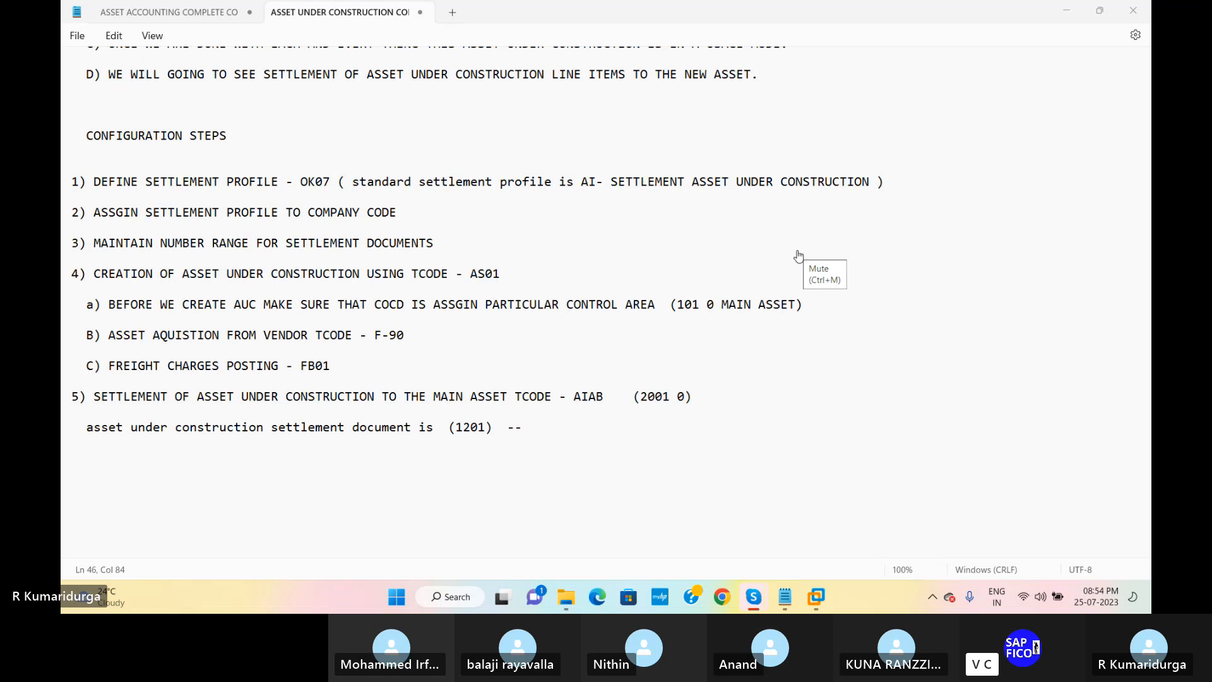
Step: Switch back to SAP and open the Change Asset initial screen with transaction AS02
{"action": "mouse_move", "coordinate": [823, 602]}
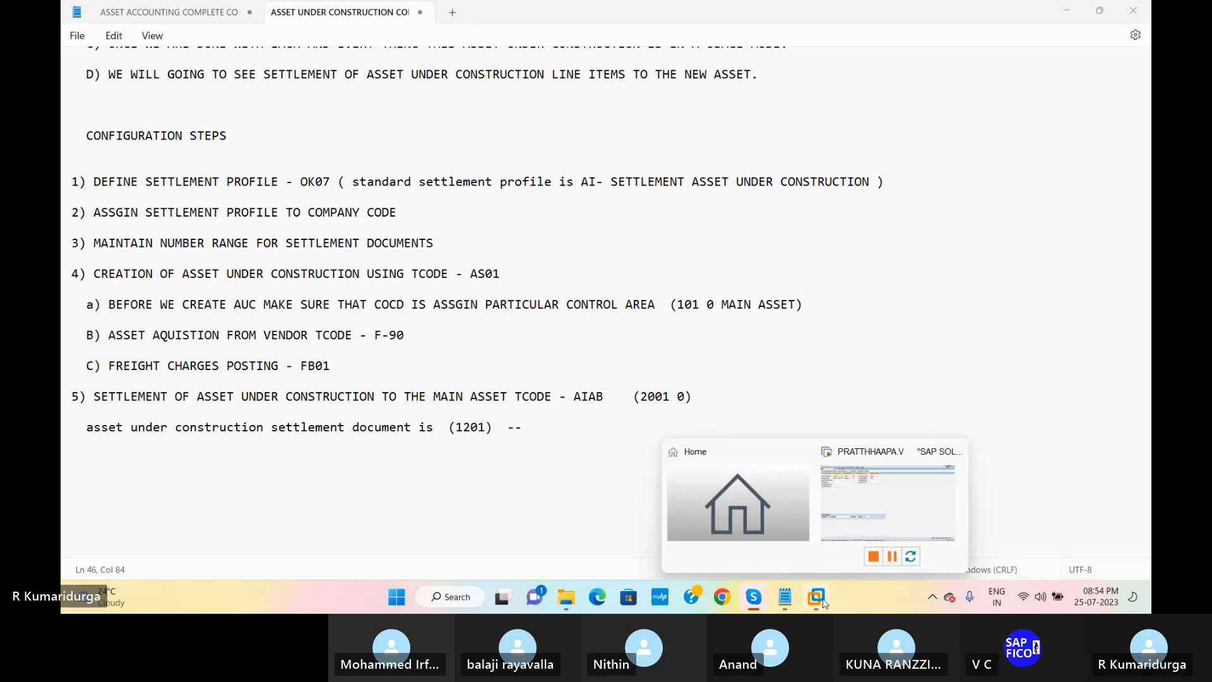
{"action": "left_click", "coordinate": [888, 502]}
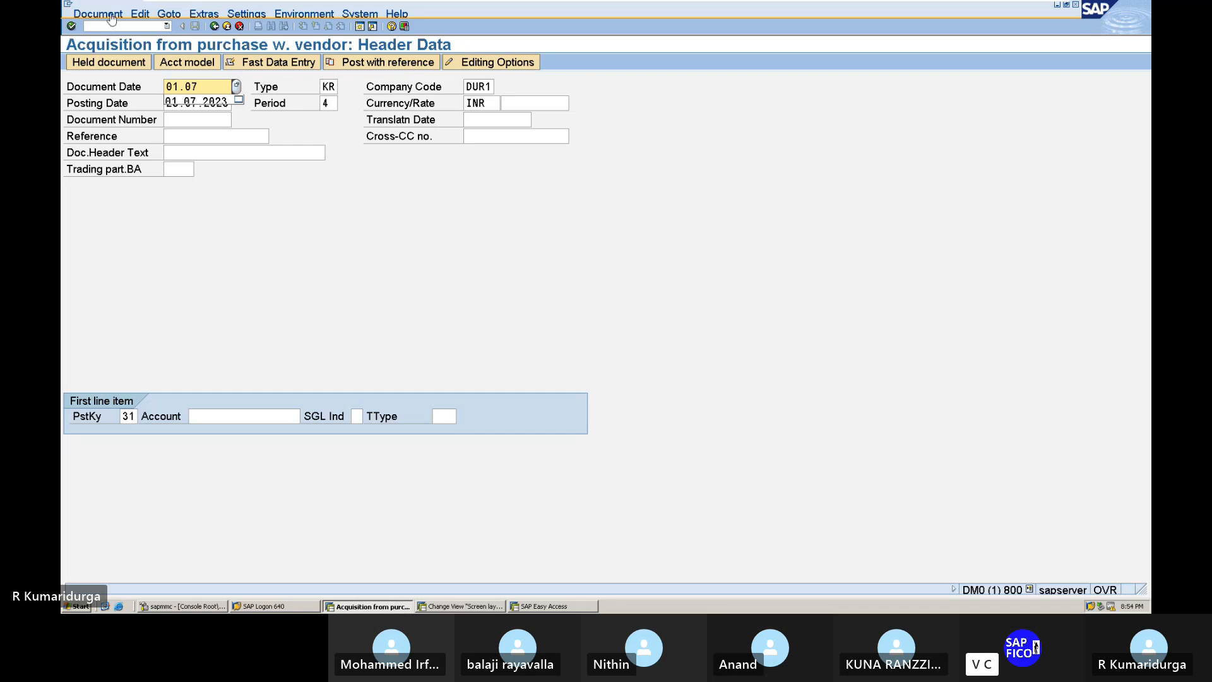
{"action": "left_click", "coordinate": [110, 26]}
{"action": "type", "text": "/N"}
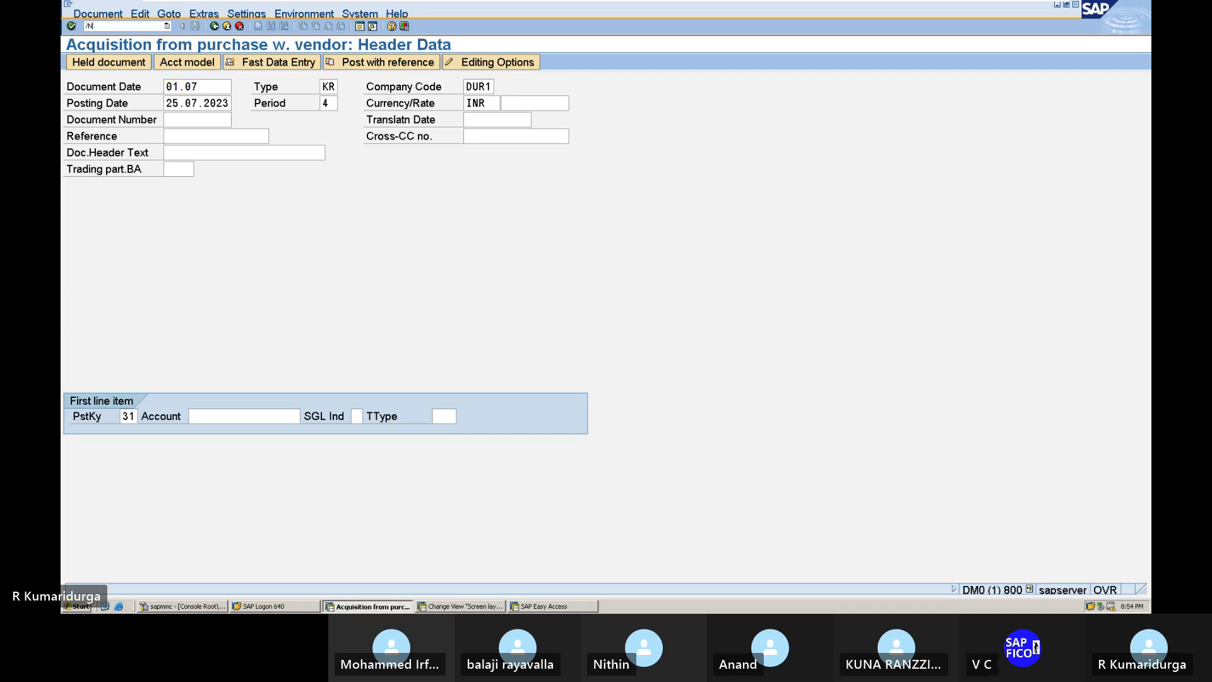
{"action": "type", "text": "AS02"}
{"action": "key", "text": "Return"}
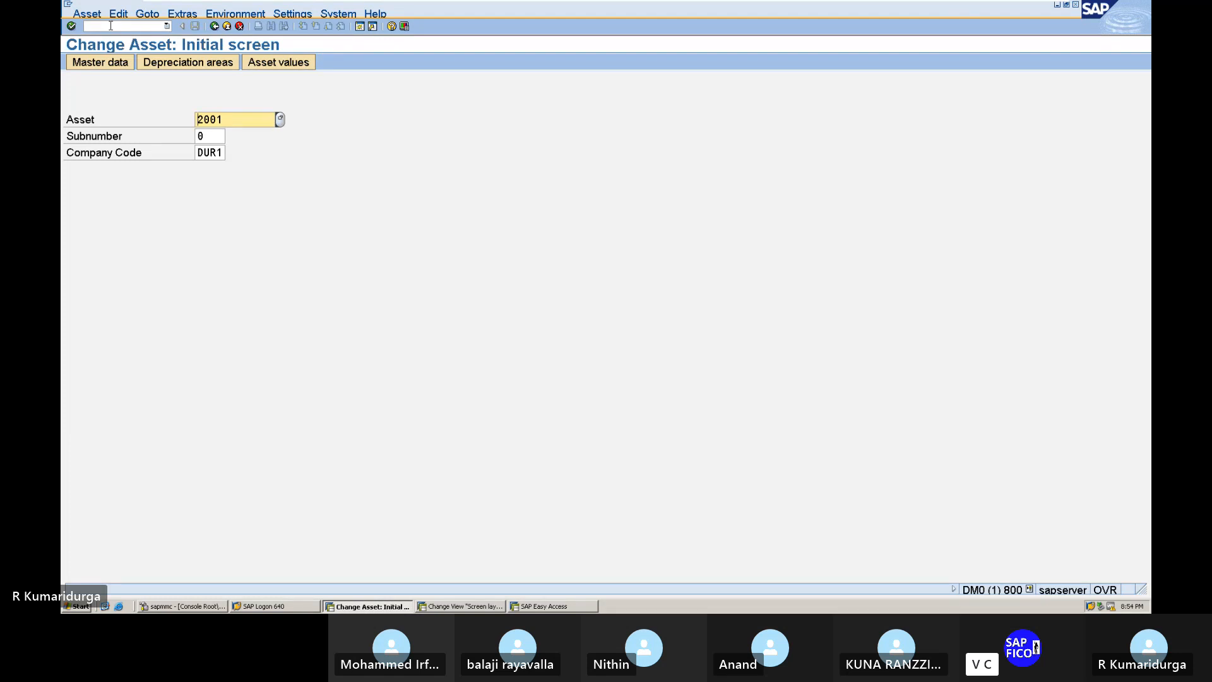
Step: Open the master data of asset 2001 0, set its capitalization date to 01.07.2023 and save the change
{"action": "key", "text": "Return"}
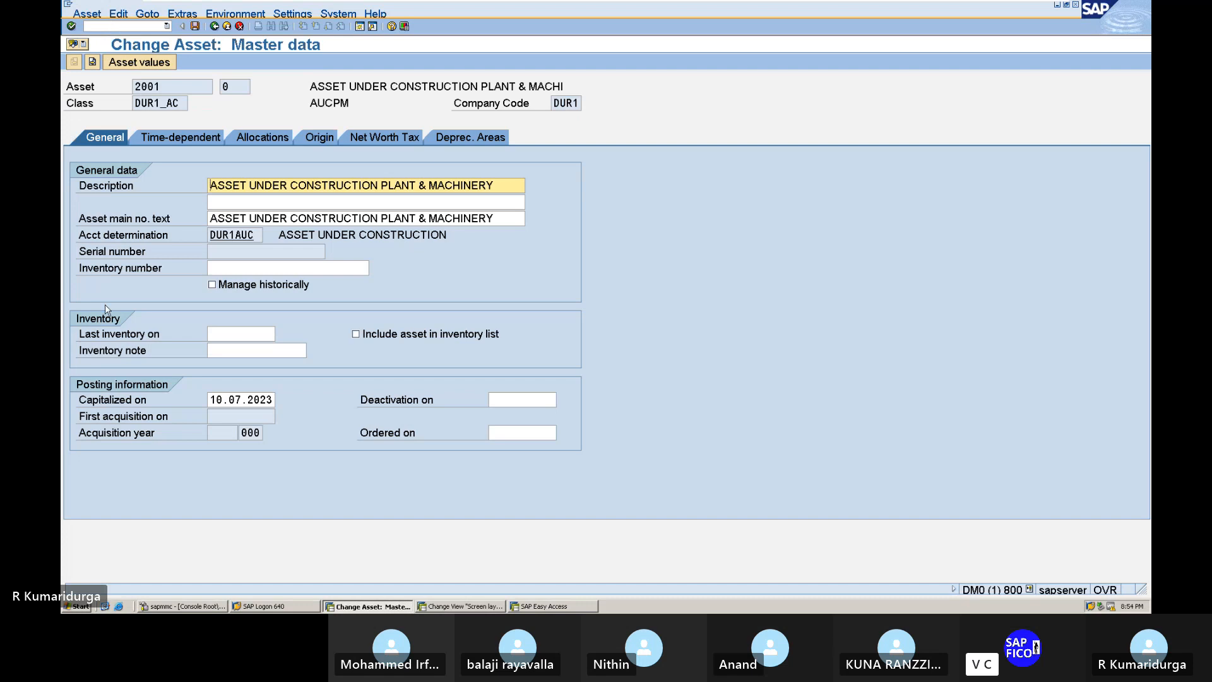
{"action": "left_click", "coordinate": [209, 399]}
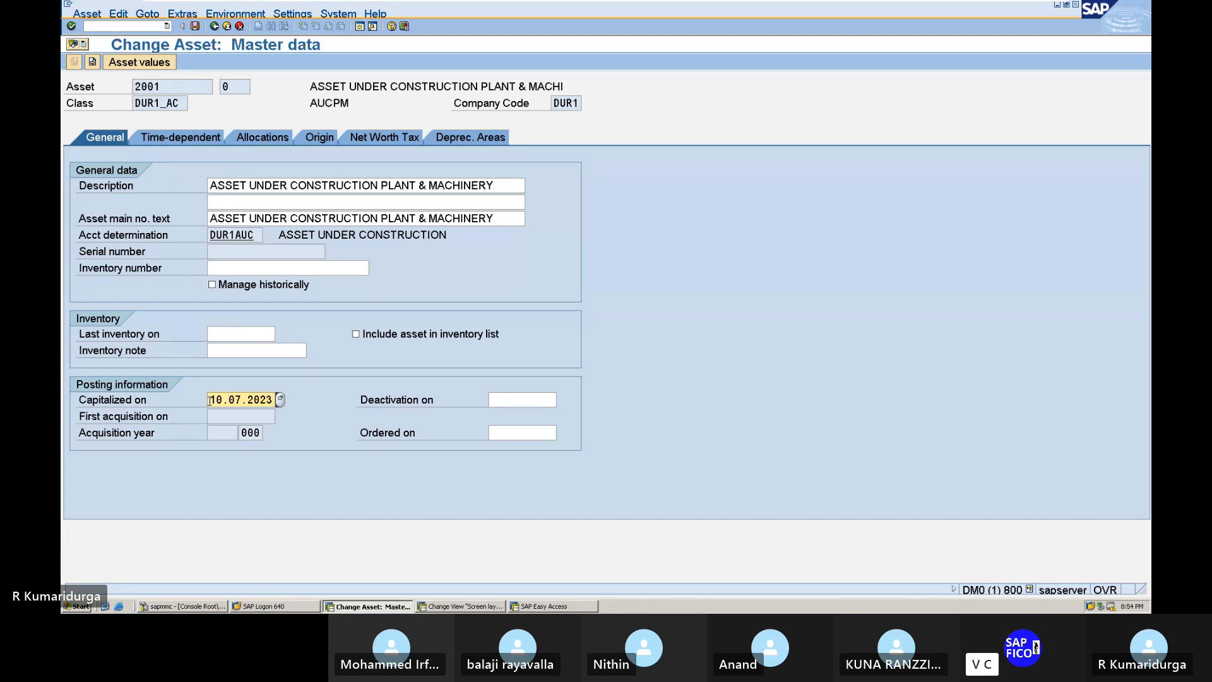
{"action": "type", "text": "01"}
{"action": "key", "text": "Return"}
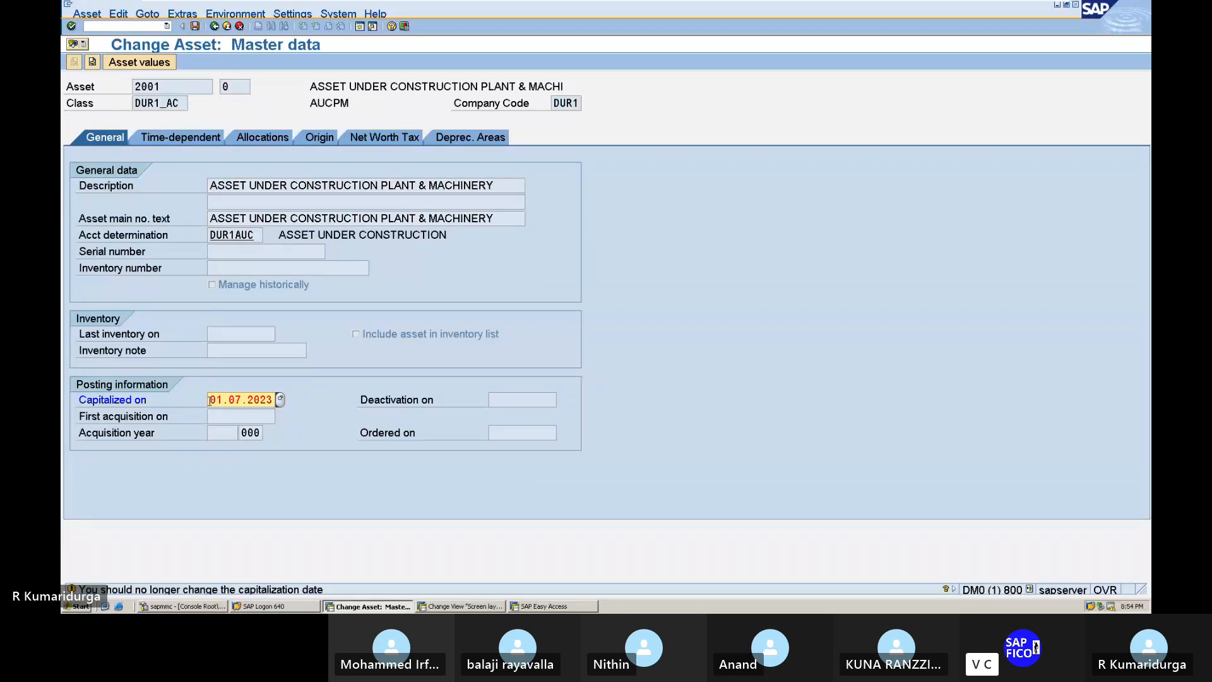
{"action": "key", "text": "Return"}
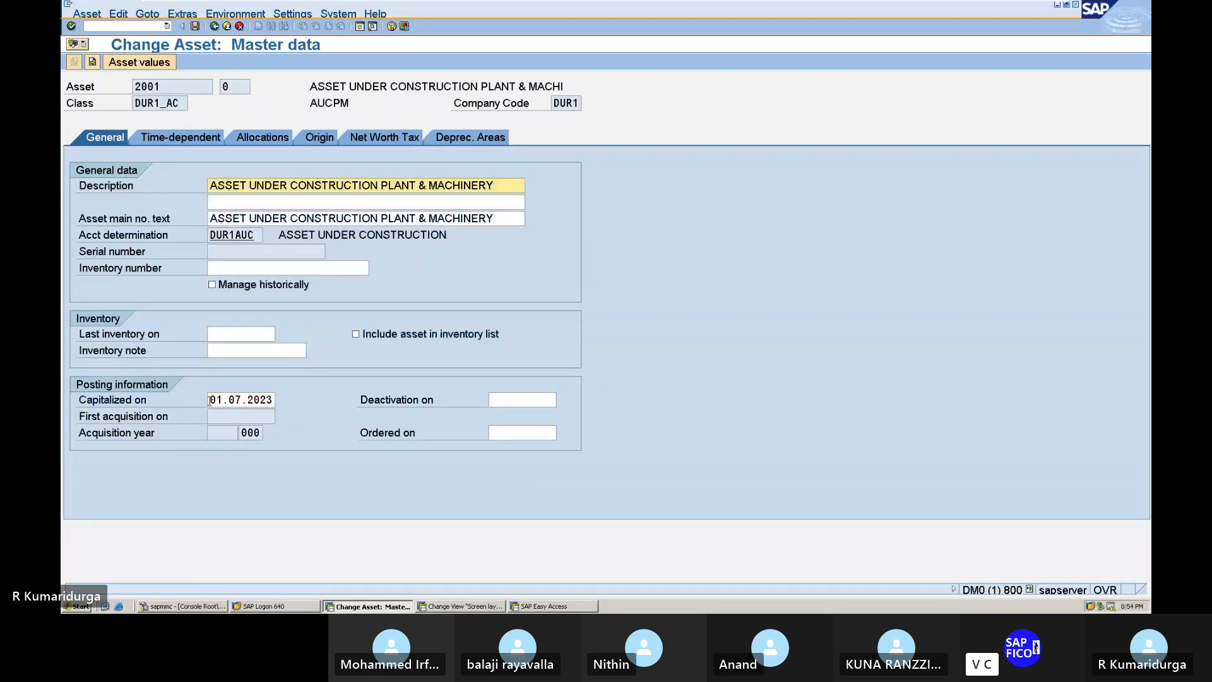
{"action": "left_click", "coordinate": [196, 29]}
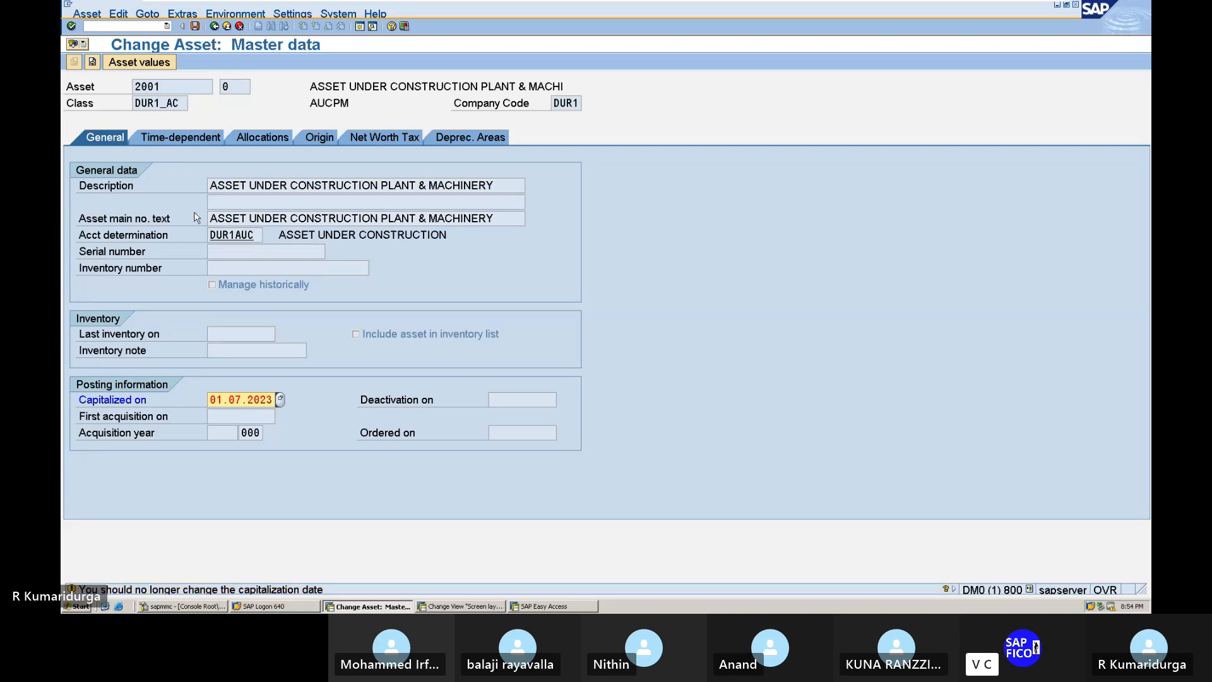
{"action": "key", "text": "Return"}
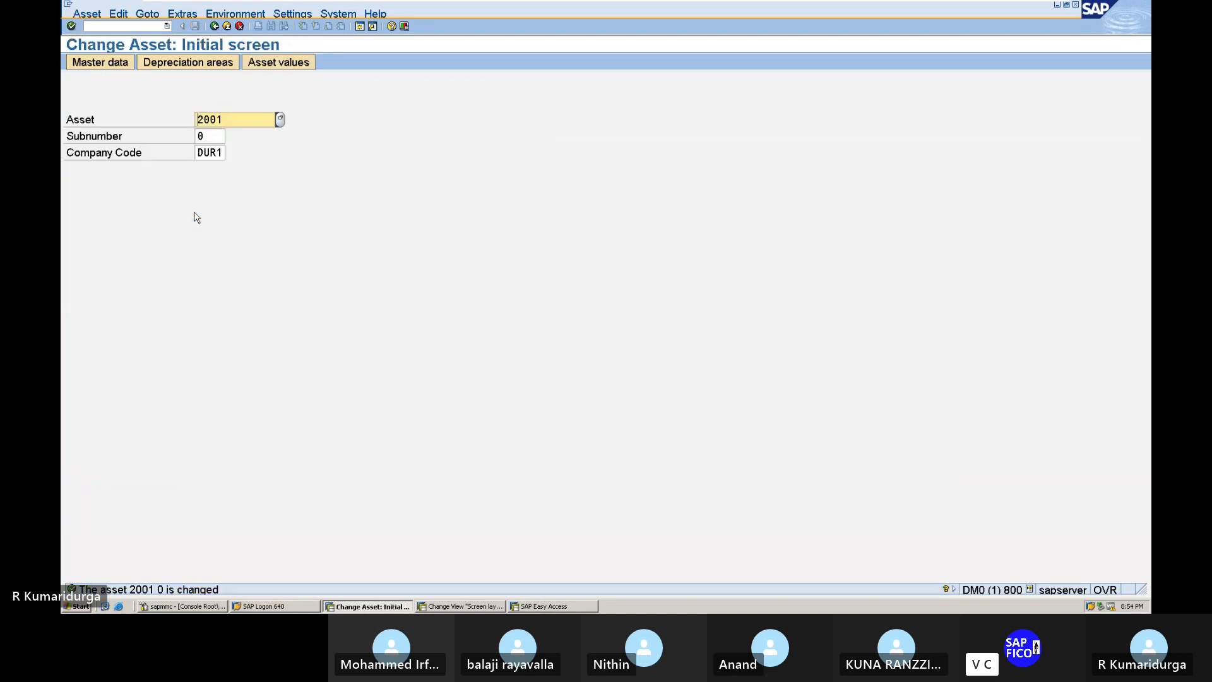
Step: Open the vendor asset acquisition posting with transaction F-90
{"action": "left_click", "coordinate": [109, 24]}
{"action": "type", "text": "/N"}
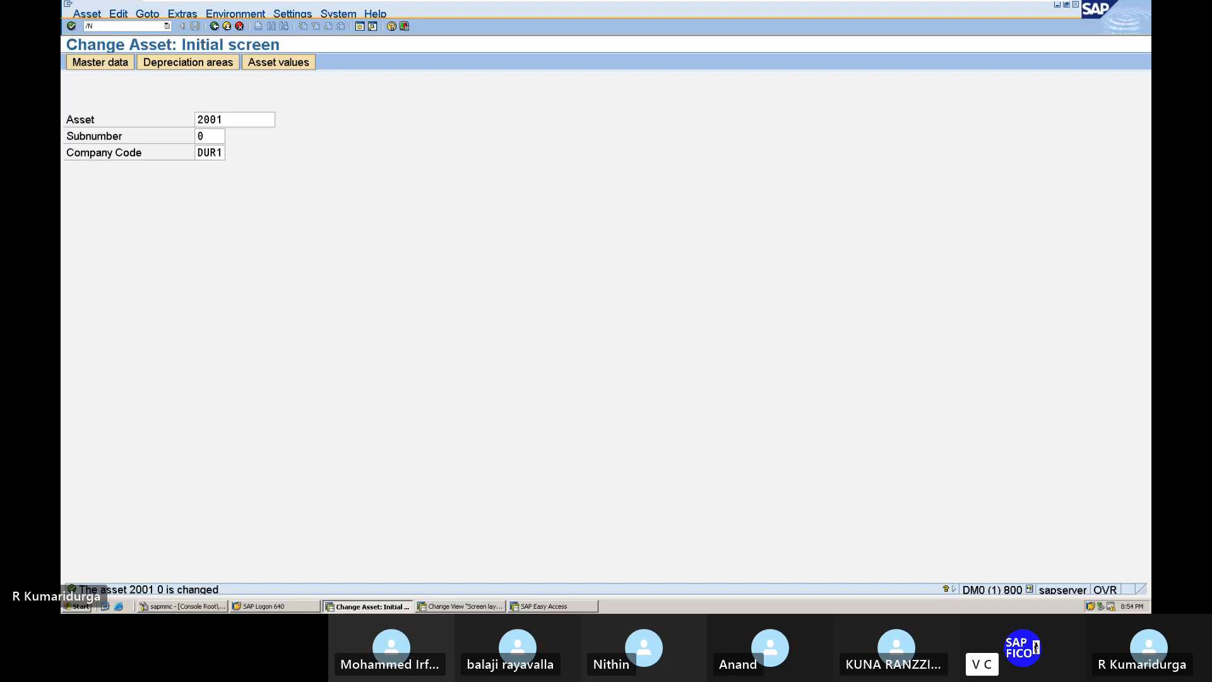
{"action": "type", "text": "F-90"}
{"action": "key", "text": "Return"}
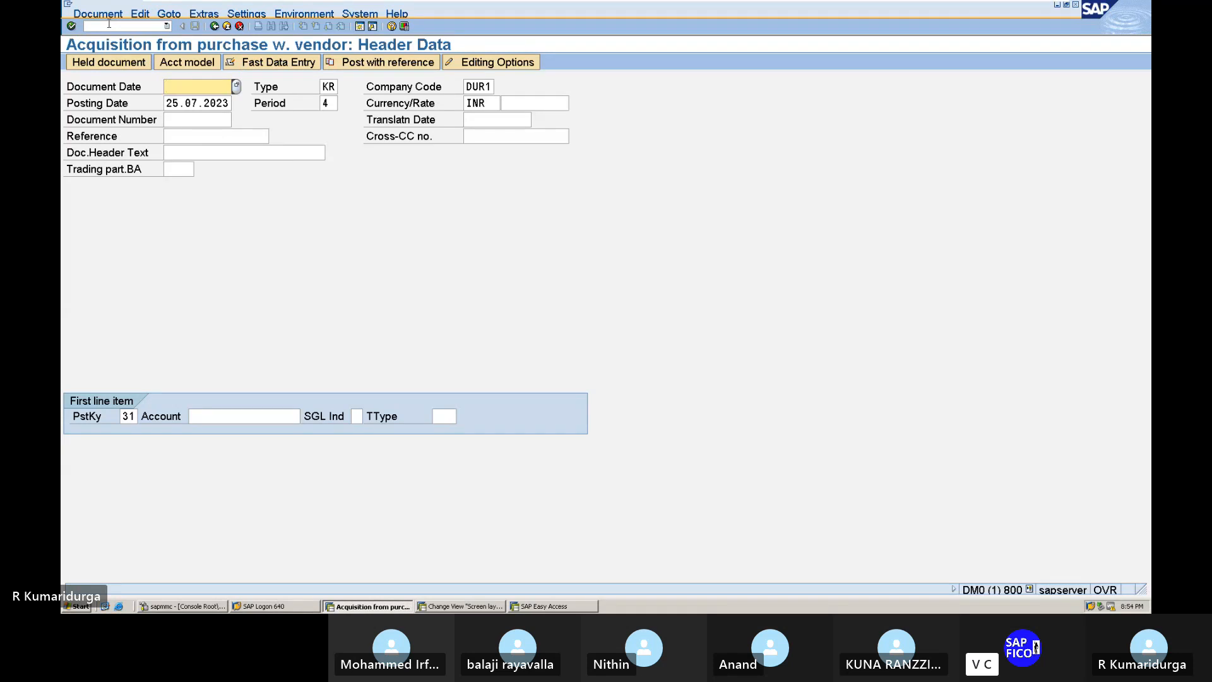
Step: Set the document and posting dates to 01.07.2023 and choose the suggested header text beginning PURCHASING ASSET FROM
{"action": "type", "text": "01.07.2023"}
{"action": "key", "text": "Tab"}
{"action": "key", "text": "Tab"}
{"action": "key", "text": "Tab"}
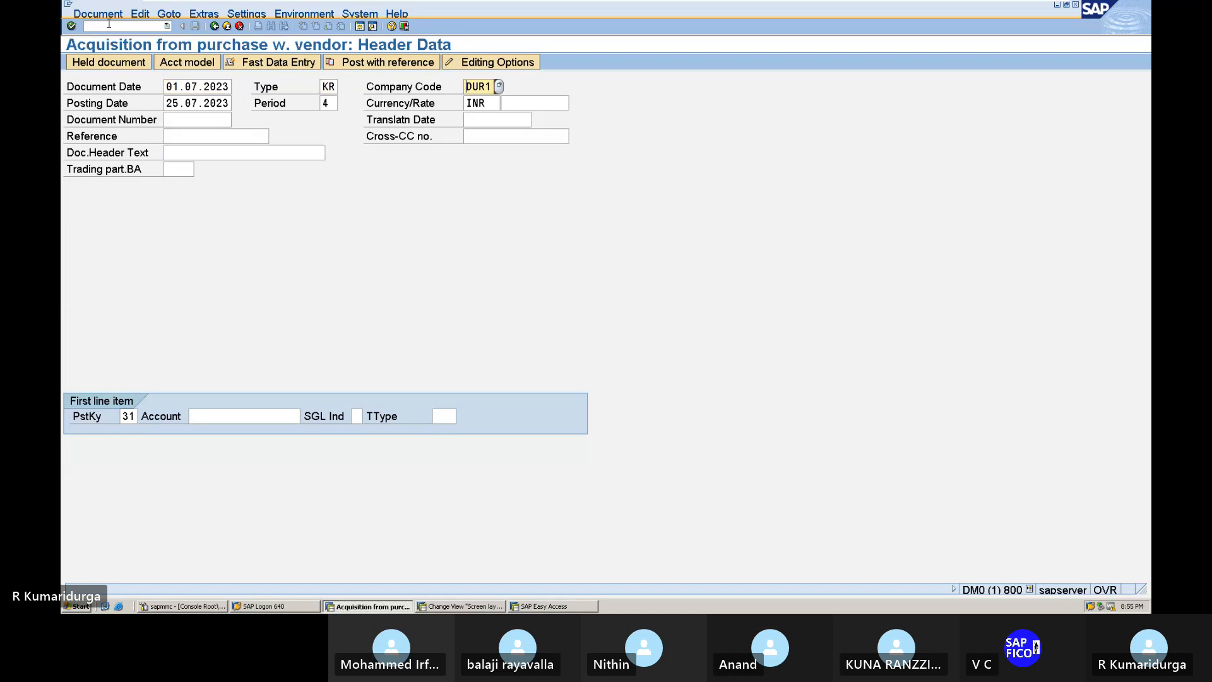
{"action": "type", "text": "01.07"}
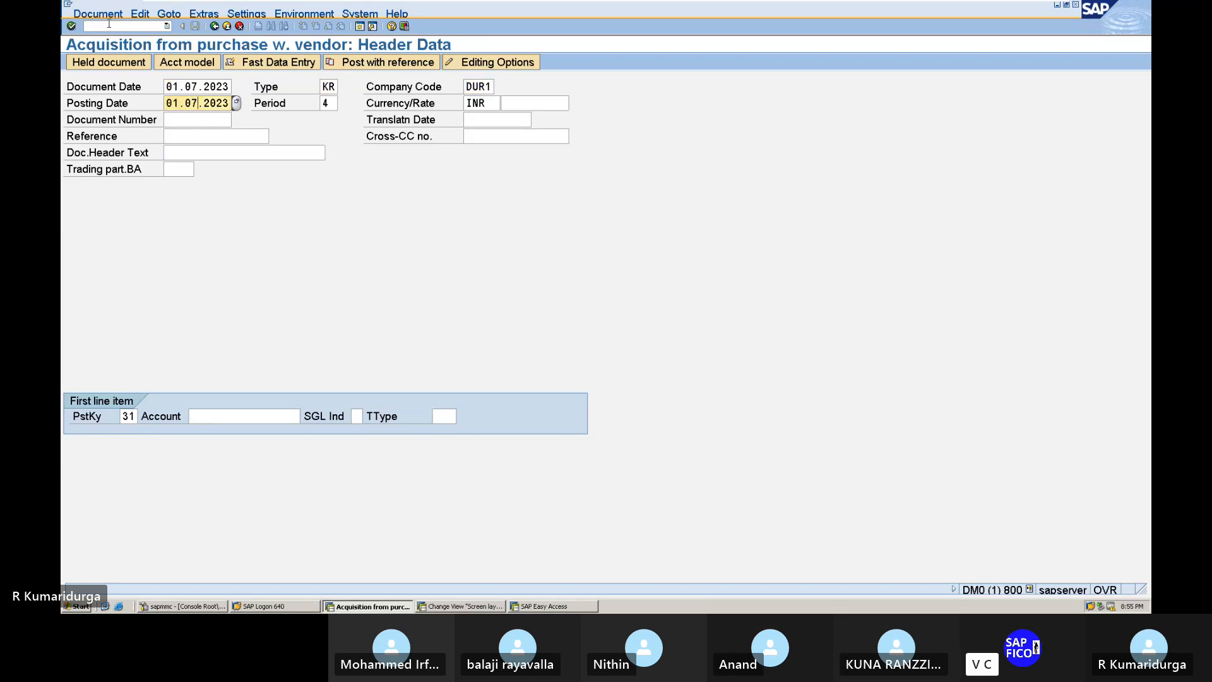
{"action": "type", "text": ".2023"}
{"action": "left_click", "coordinate": [168, 153]}
{"action": "type", "text": "P"}
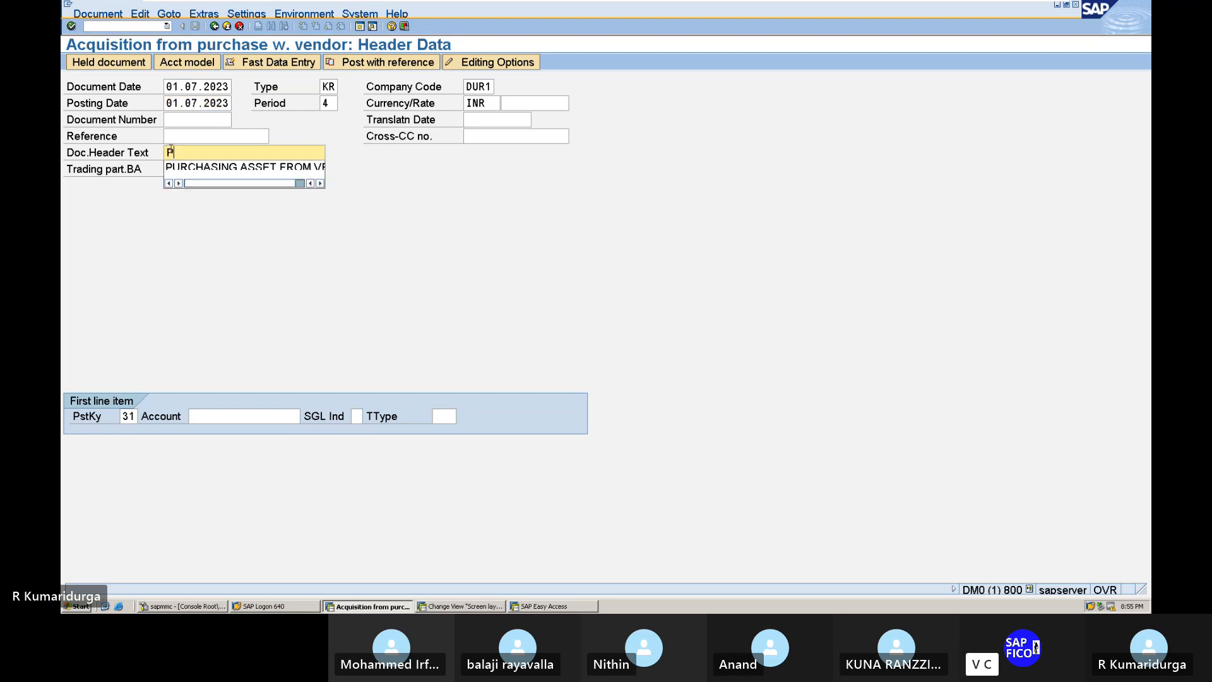
{"action": "type", "text": "U"}
{"action": "key", "text": "Down"}
{"action": "key", "text": "Tab"}
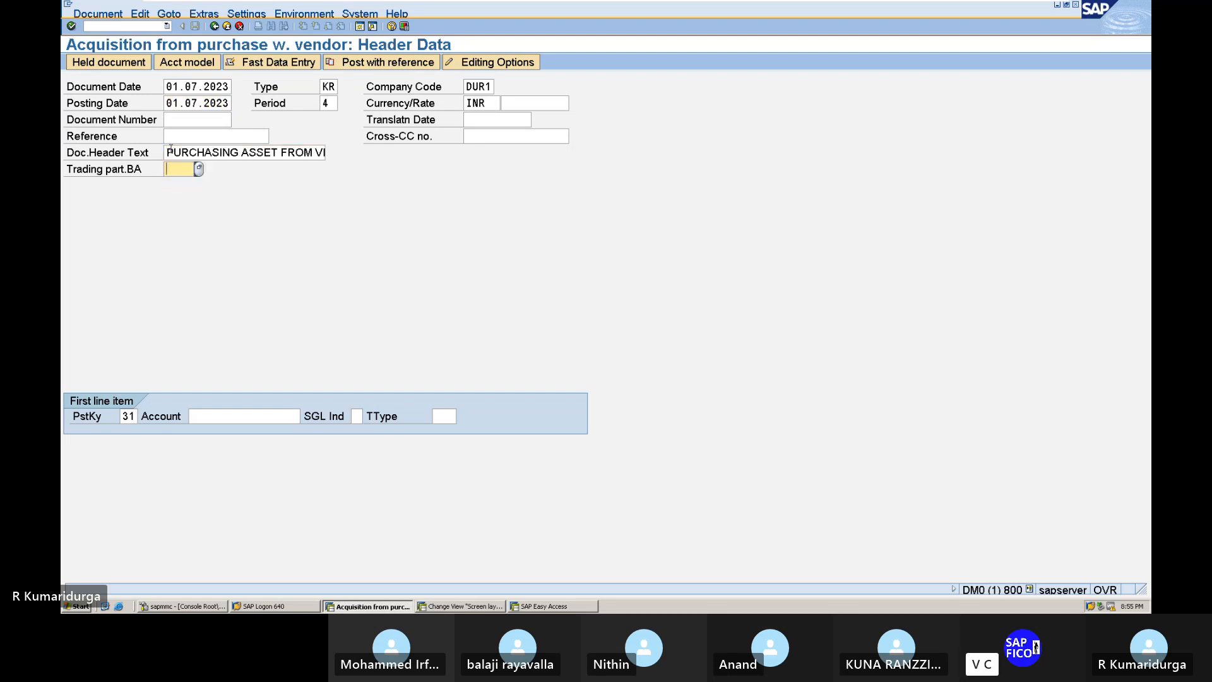
Step: Look up the DUR1 vendors for the posting key 31 line, choose SIVASAKTHI STEELS & CO and continue to the vendor item
{"action": "left_click", "coordinate": [244, 415]}
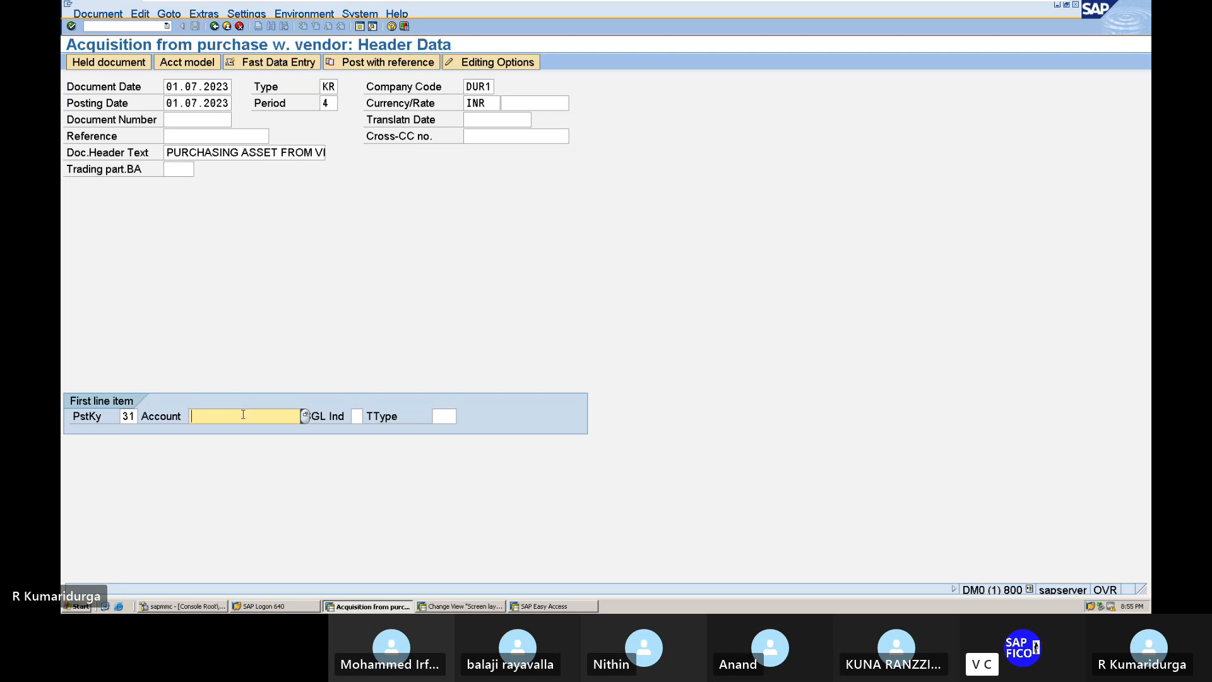
{"action": "left_click", "coordinate": [305, 415]}
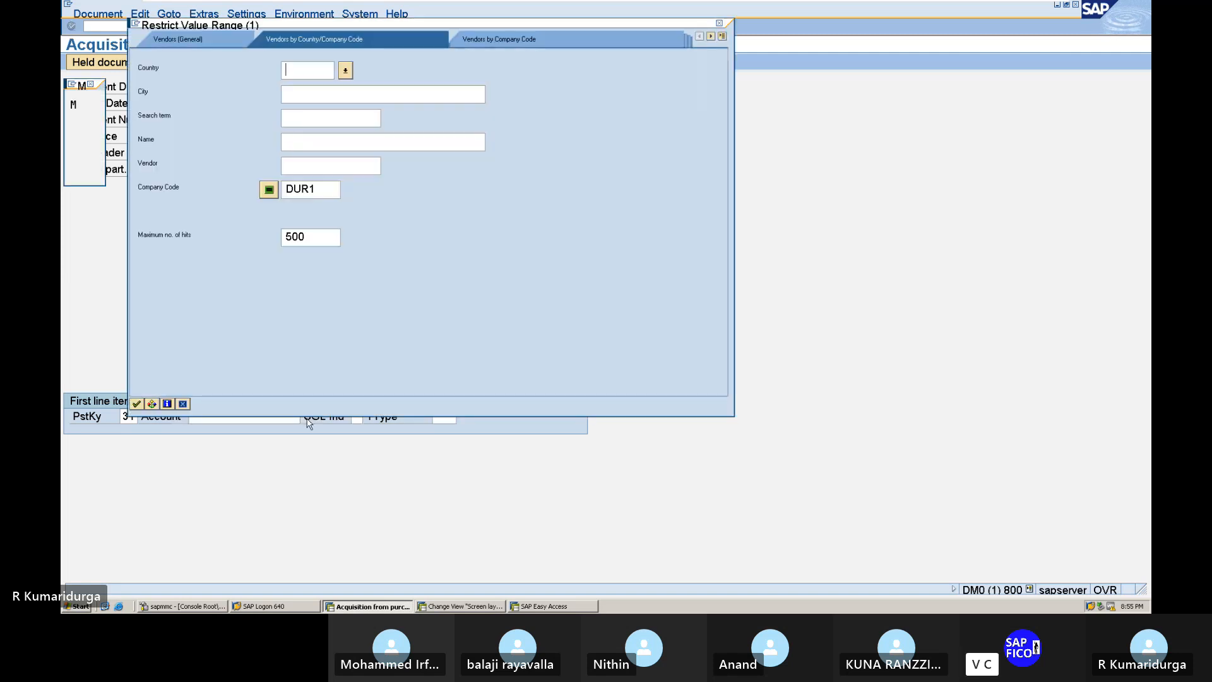
{"action": "key", "text": "Return"}
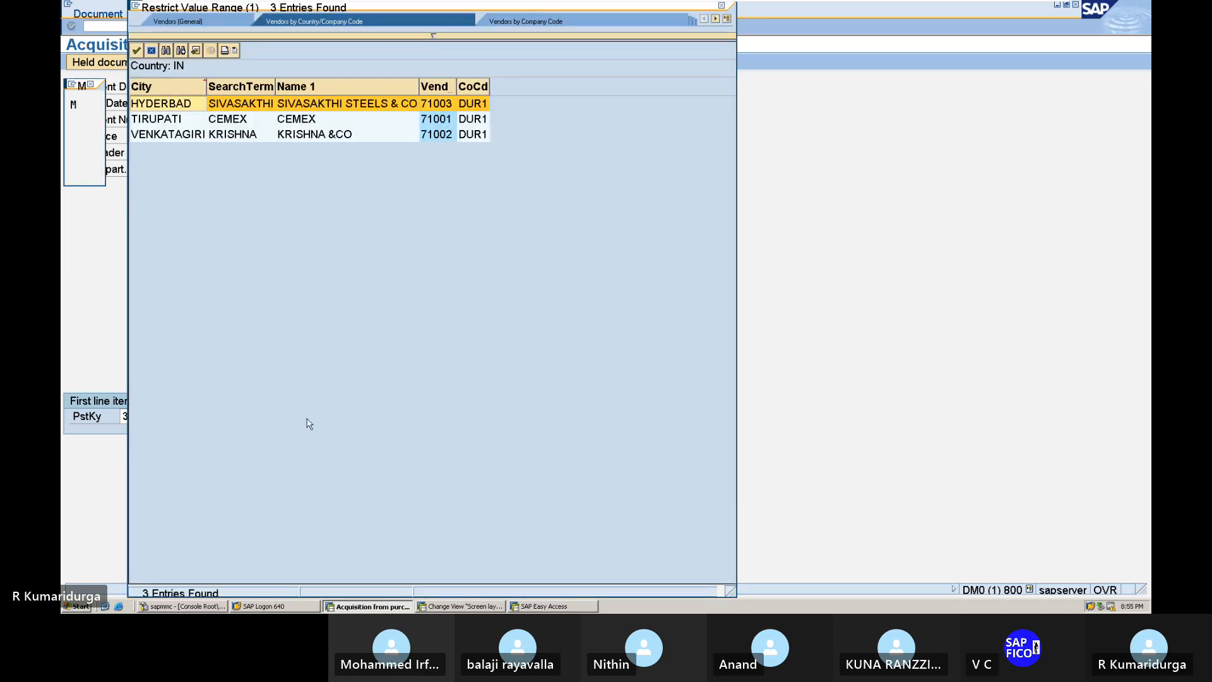
{"action": "key", "text": "Return"}
{"action": "key", "text": "Return"}
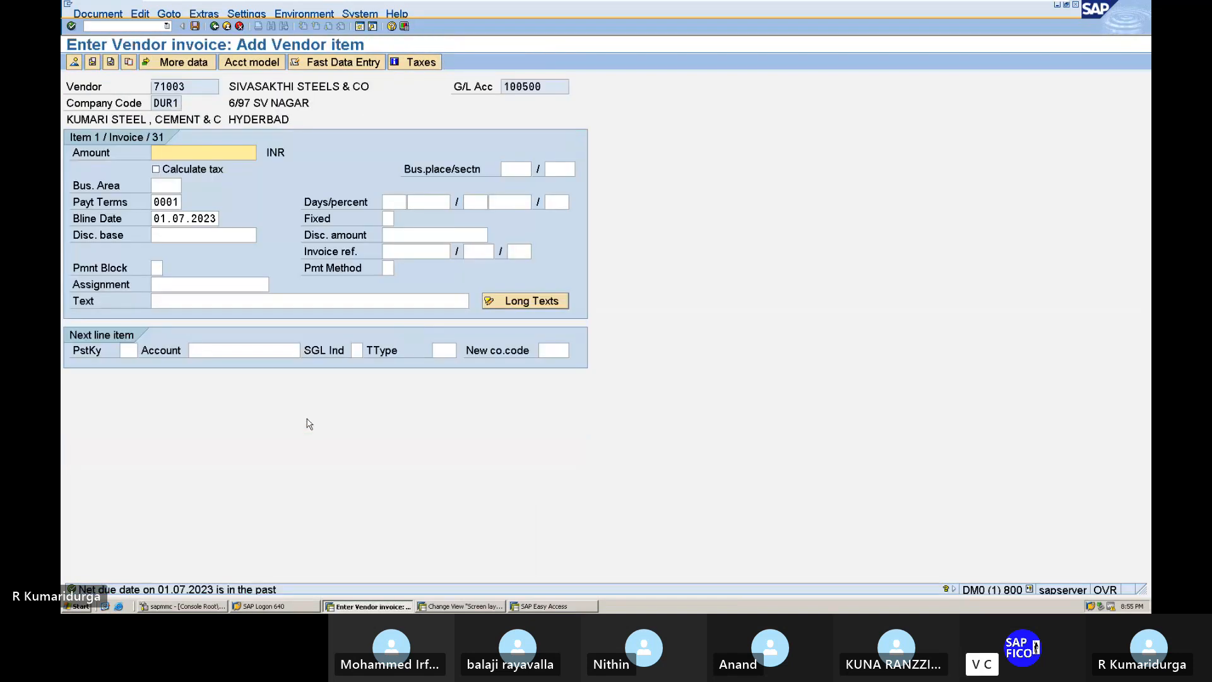
Step: Fill in the vendor item with amount 50000, business area TIRU and text PURCHASE ASSET FROM VENDOR
{"action": "type", "text": "50000"}
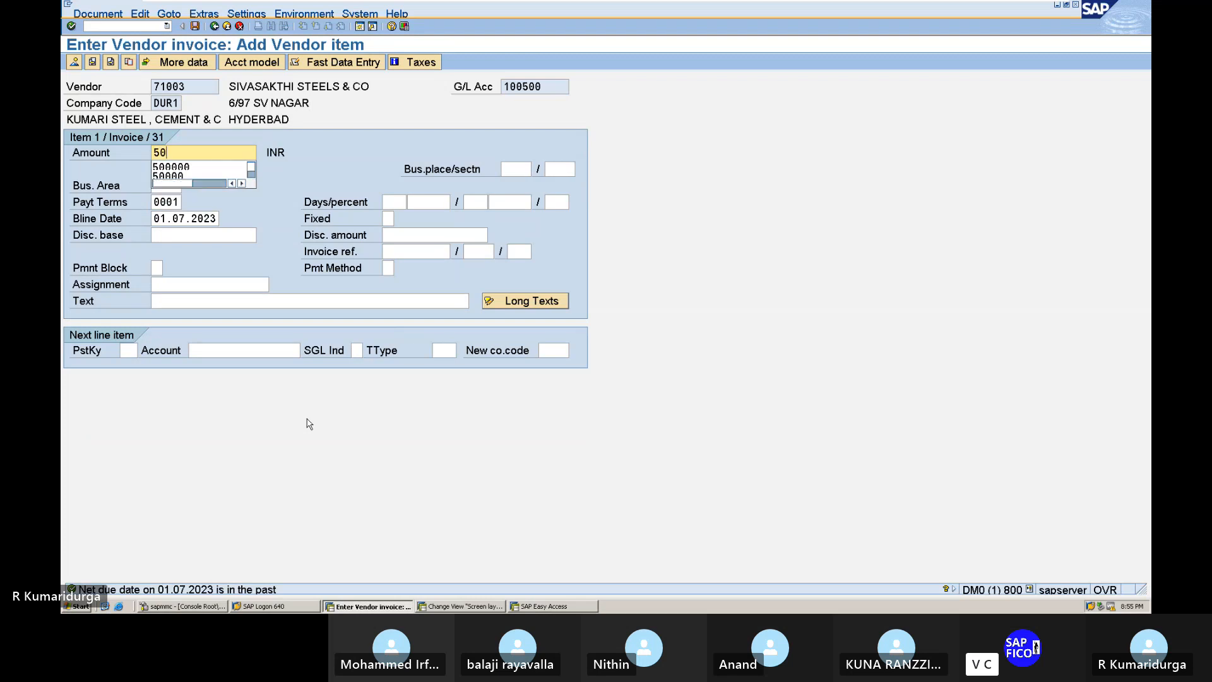
{"action": "key", "text": "Tab"}
{"action": "key", "text": "Tab"}
{"action": "key", "text": "Tab"}
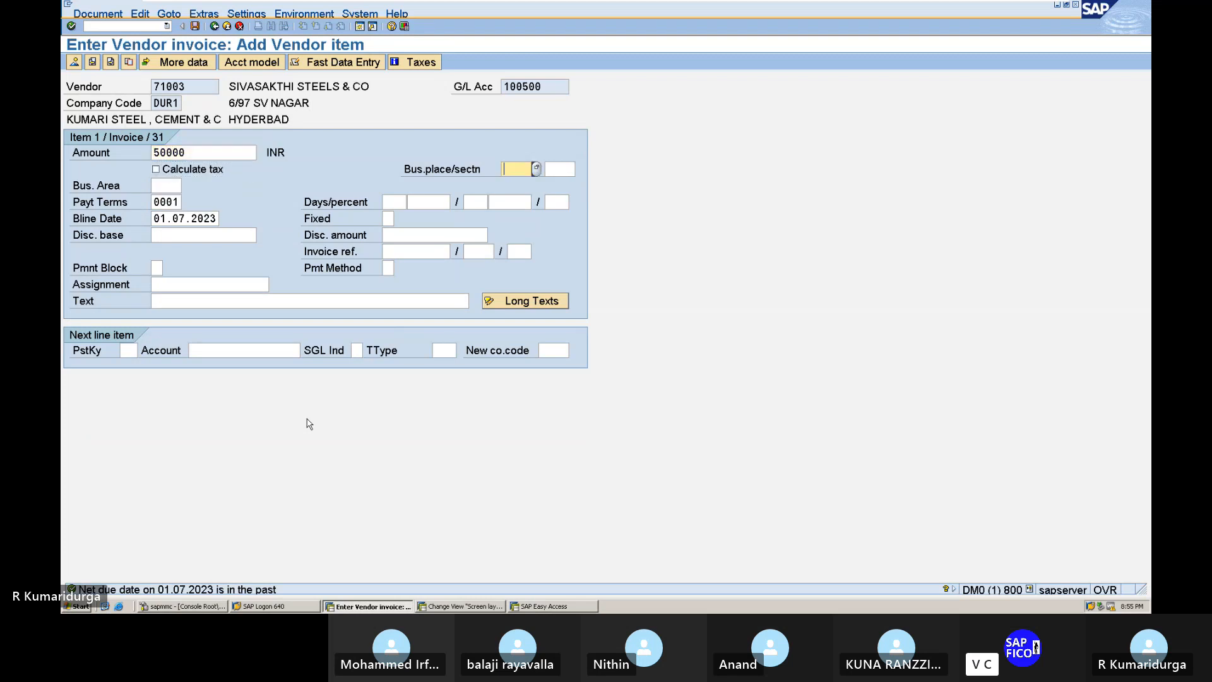
{"action": "key", "text": "Tab"}
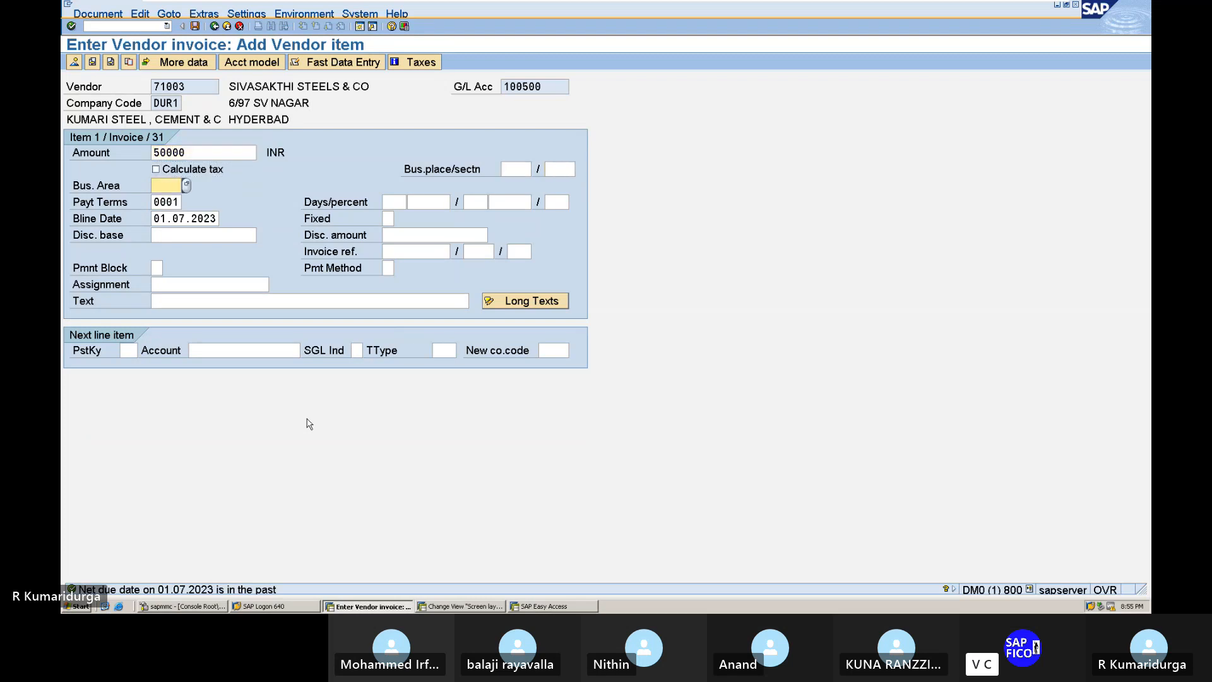
{"action": "type", "text": "TIRU"}
{"action": "left_click", "coordinate": [189, 299]}
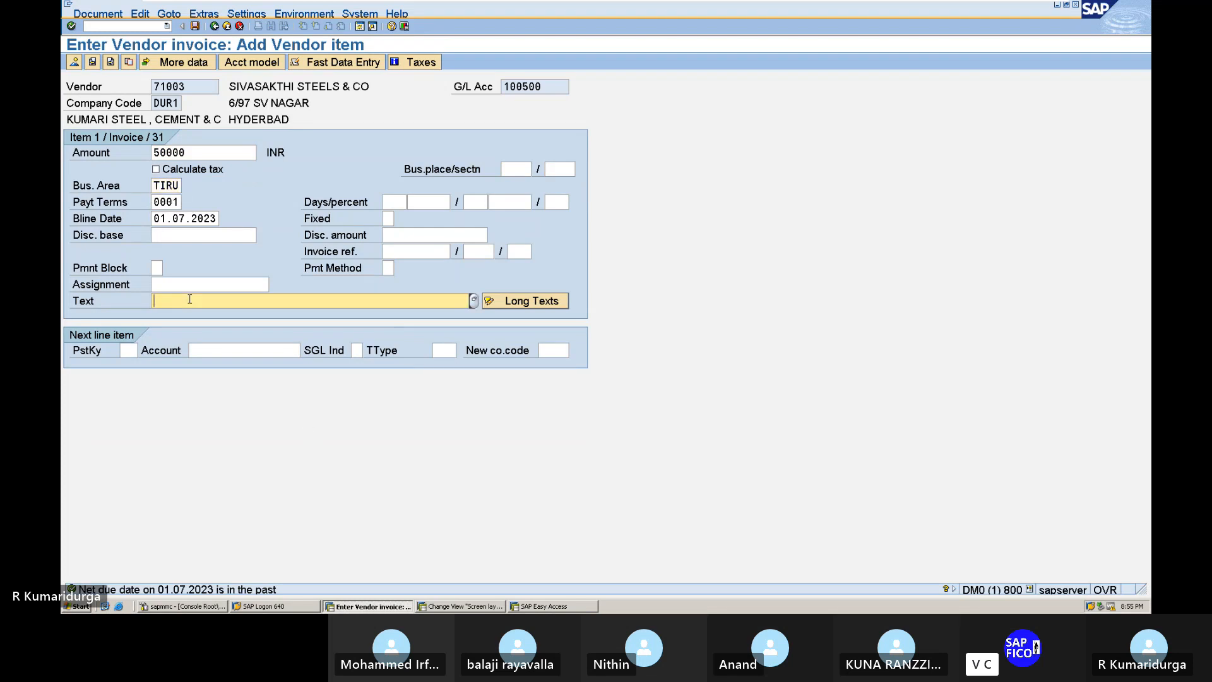
{"action": "type", "text": "P"}
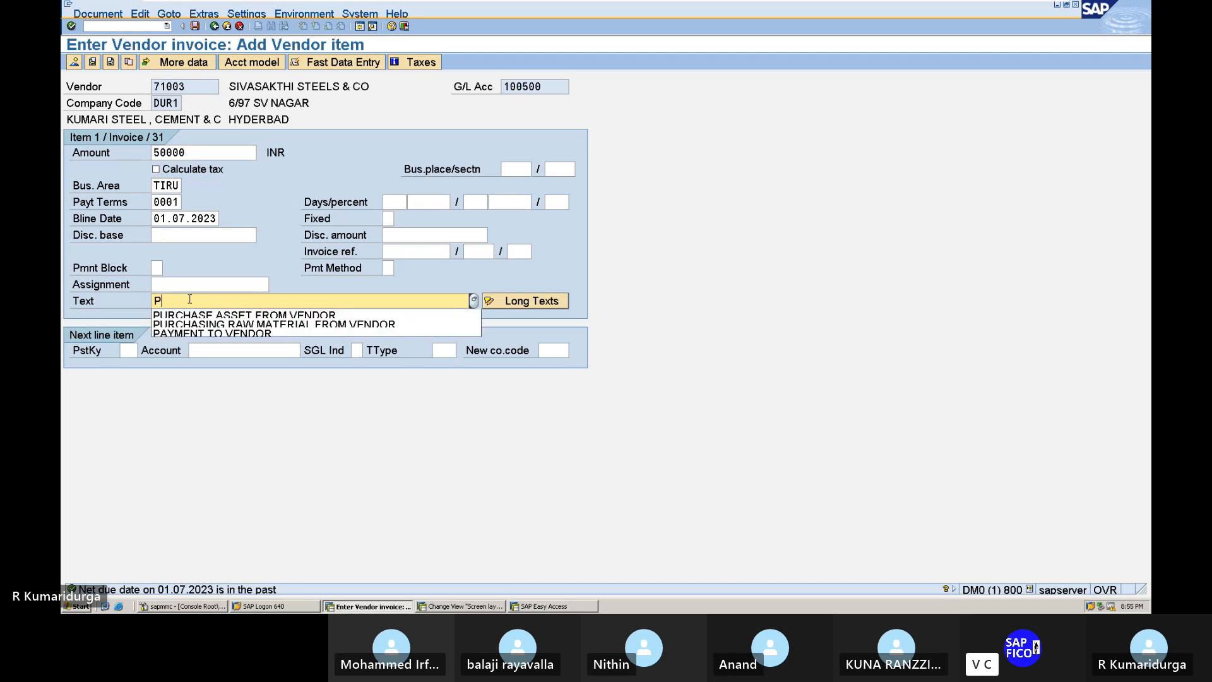
{"action": "left_click", "coordinate": [190, 314]}
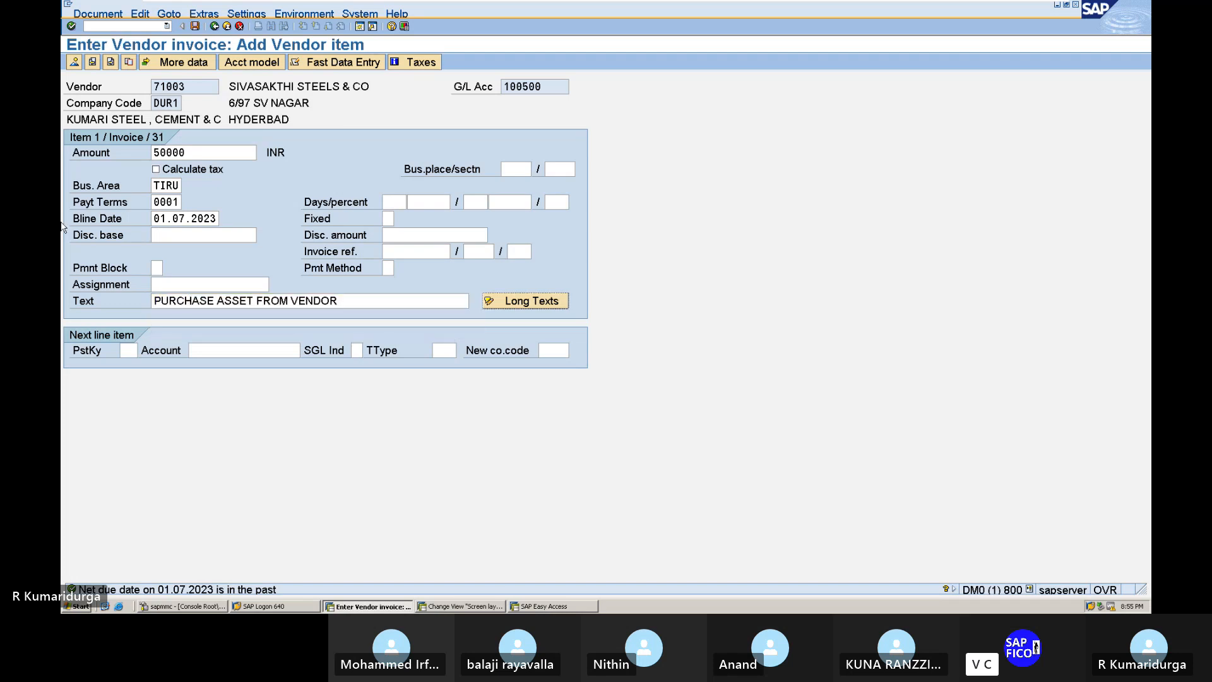
Step: Add the next line item with posting key 70, asset 2001-0 and transaction type 100
{"action": "left_click", "coordinate": [128, 349]}
{"action": "type", "text": "70"}
{"action": "key", "text": "Tab"}
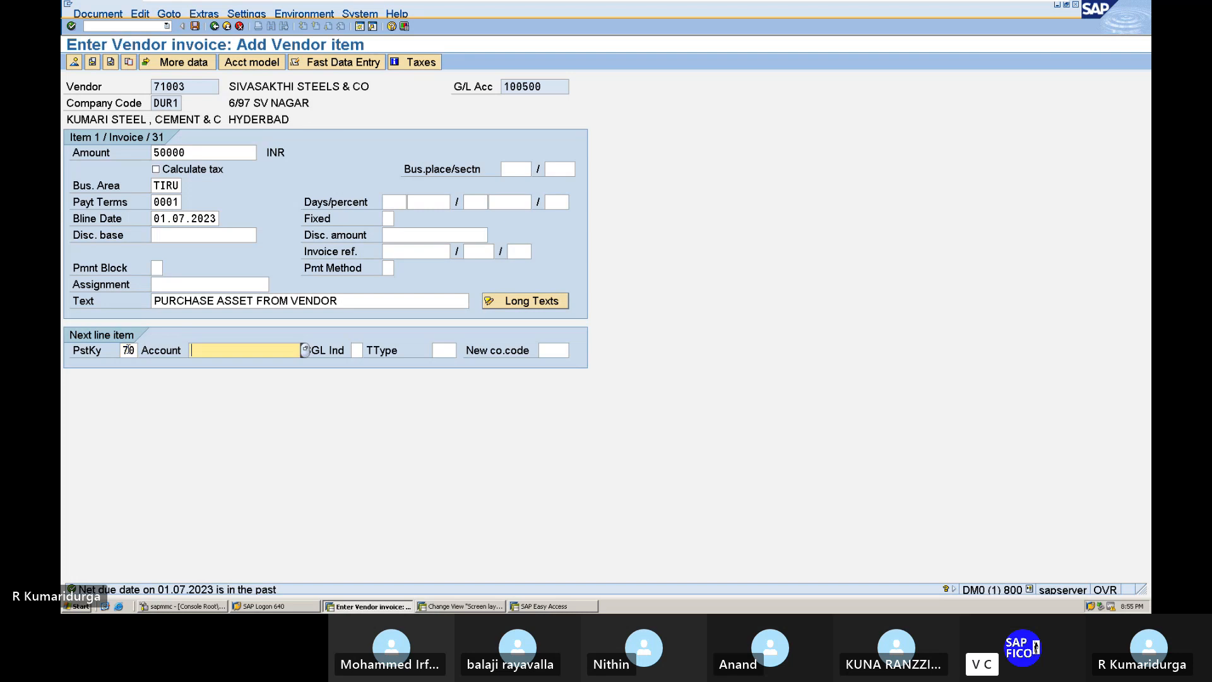
{"action": "left_click", "coordinate": [305, 350]}
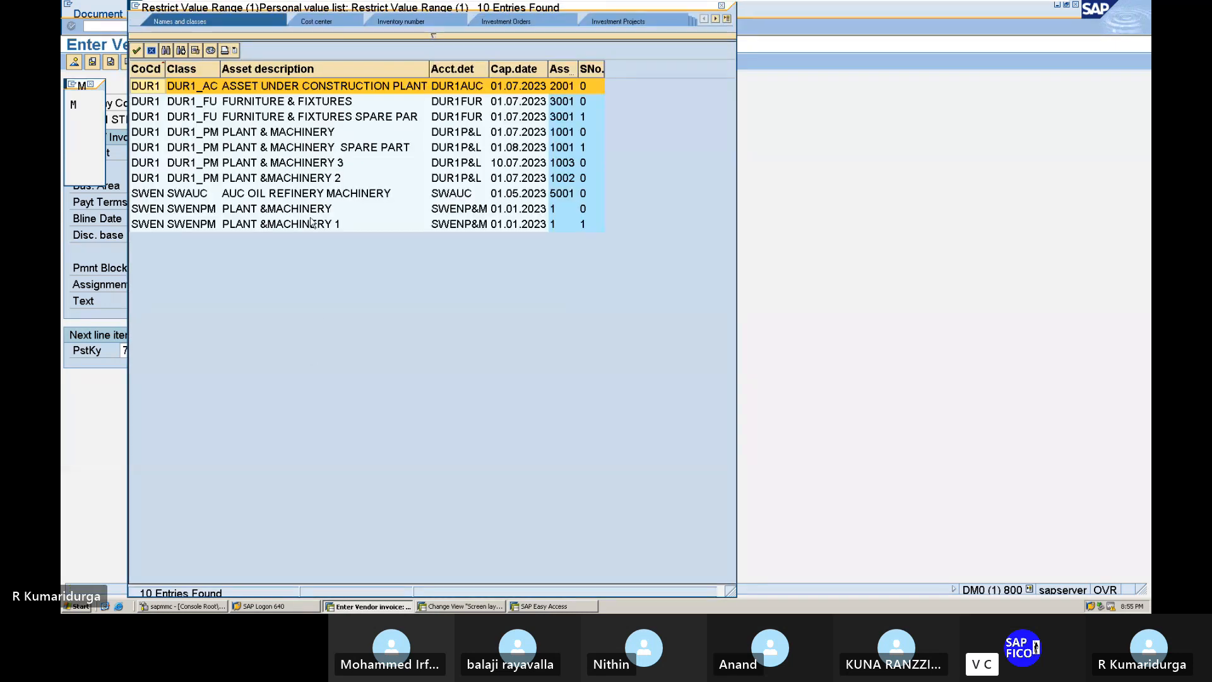
{"action": "double_click", "coordinate": [309, 89]}
{"action": "left_click", "coordinate": [445, 352]}
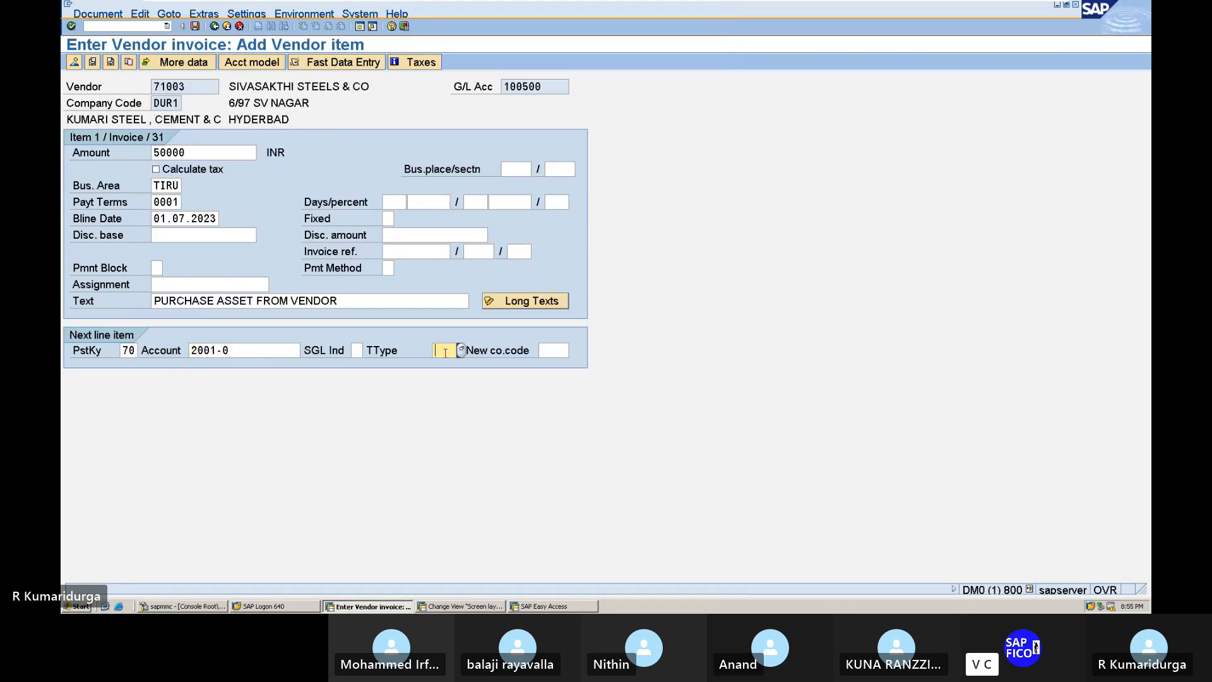
{"action": "type", "text": "100"}
{"action": "key", "text": "Return"}
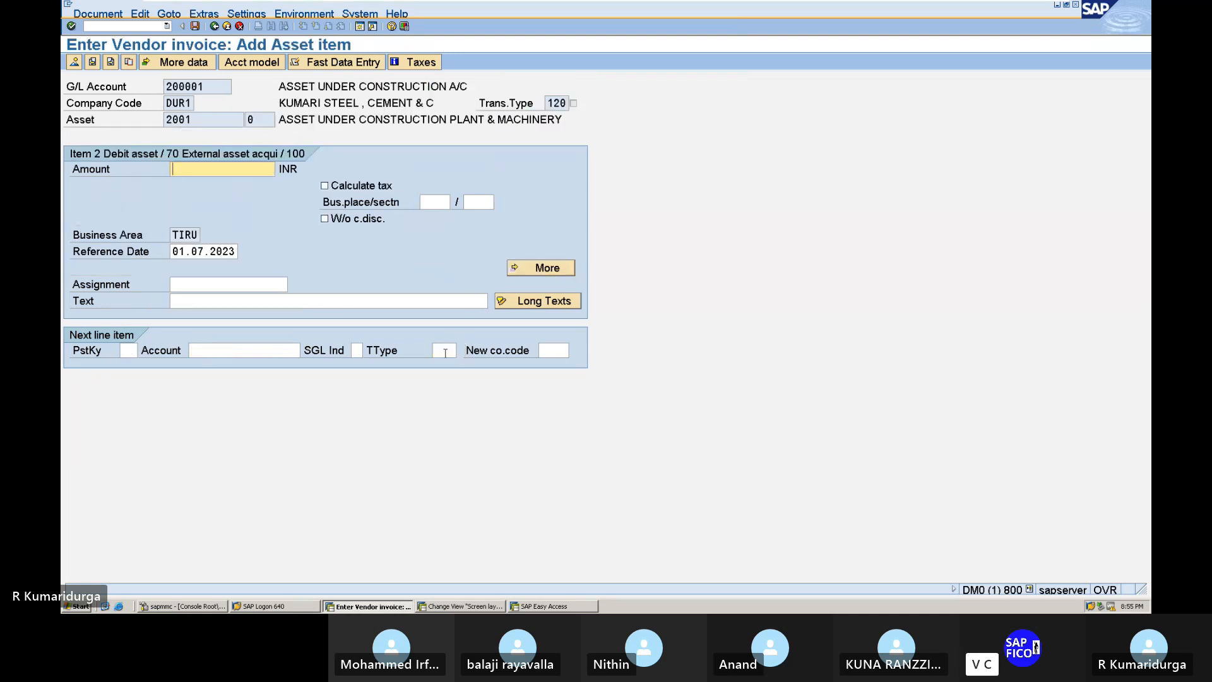
Step: Fill the asset item with the balancing amount using * and copy the vendor item's text using +
{"action": "type", "text": "*"}
{"action": "key", "text": "Tab"}
{"action": "key", "text": "Tab"}
{"action": "key", "text": "Tab"}
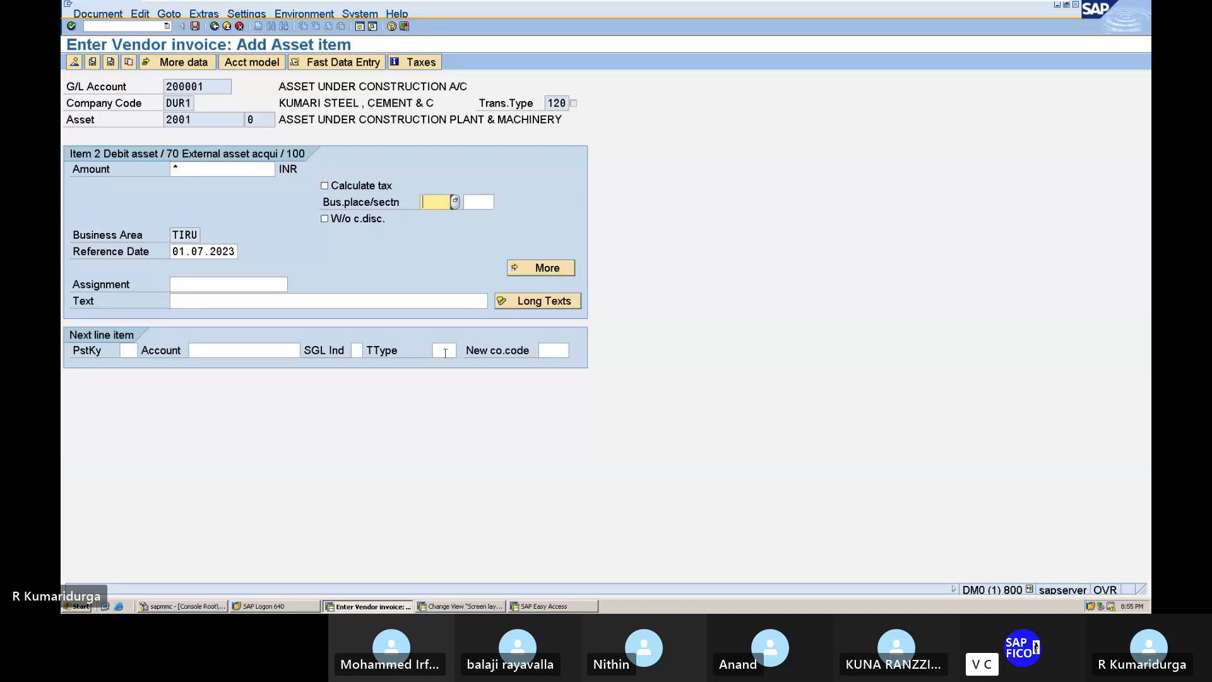
{"action": "key", "text": "Tab"}
{"action": "key", "text": "Tab"}
{"action": "key", "text": "Tab"}
{"action": "key", "text": "Tab"}
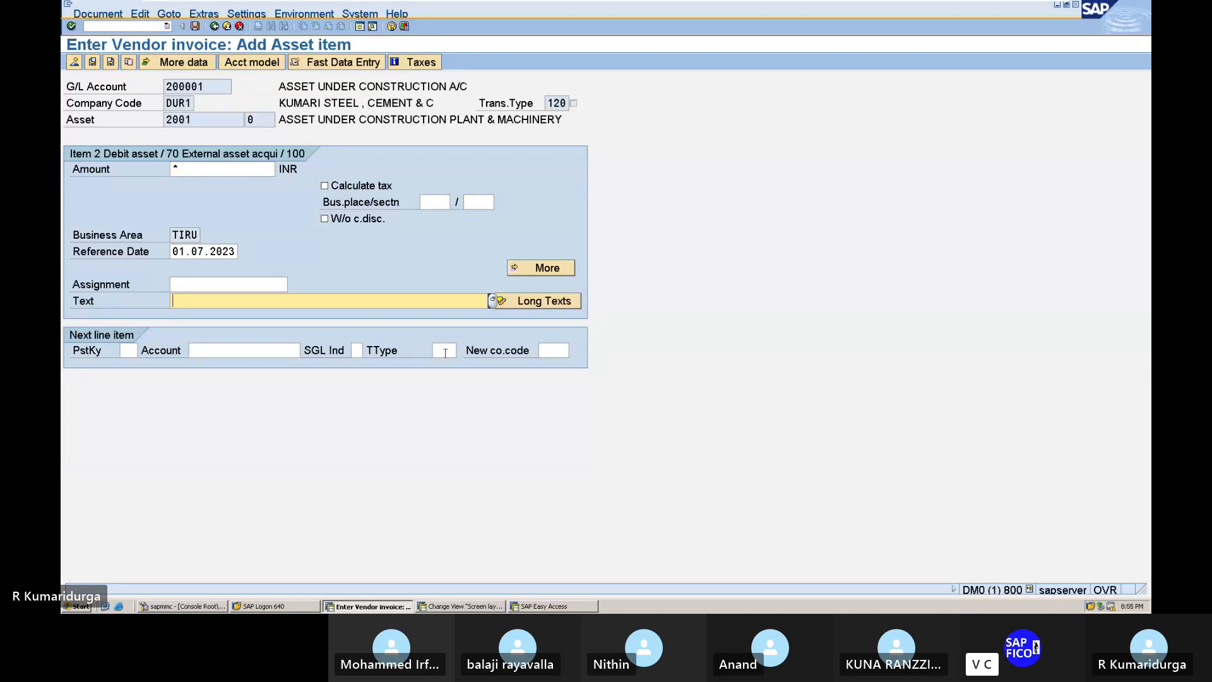
{"action": "type", "text": "+"}
{"action": "key", "text": "Return"}
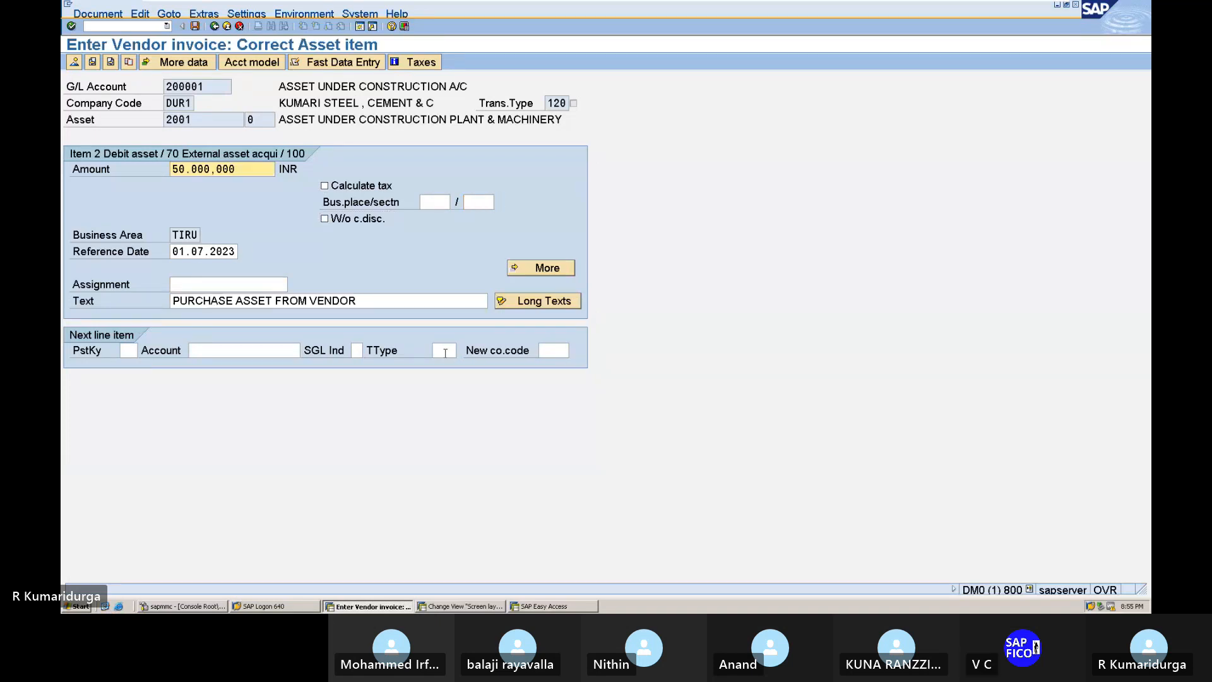
Step: Simulate the vendor invoice and post the document
{"action": "left_click", "coordinate": [99, 14]}
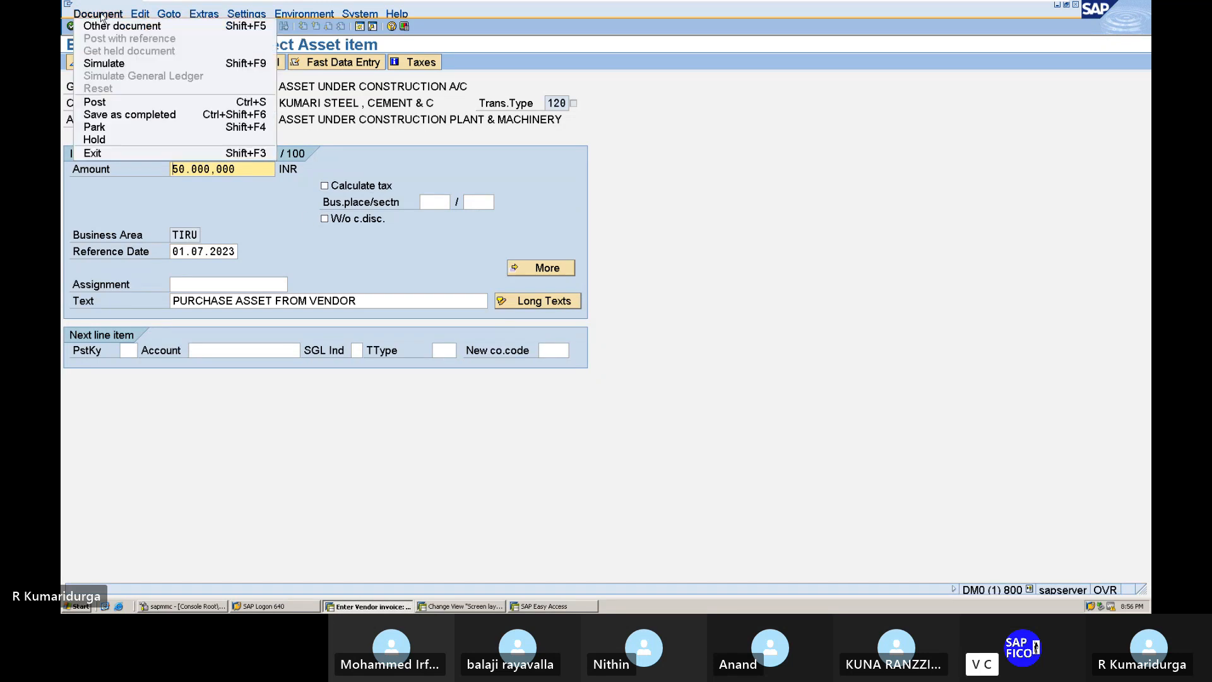
{"action": "left_click", "coordinate": [118, 66]}
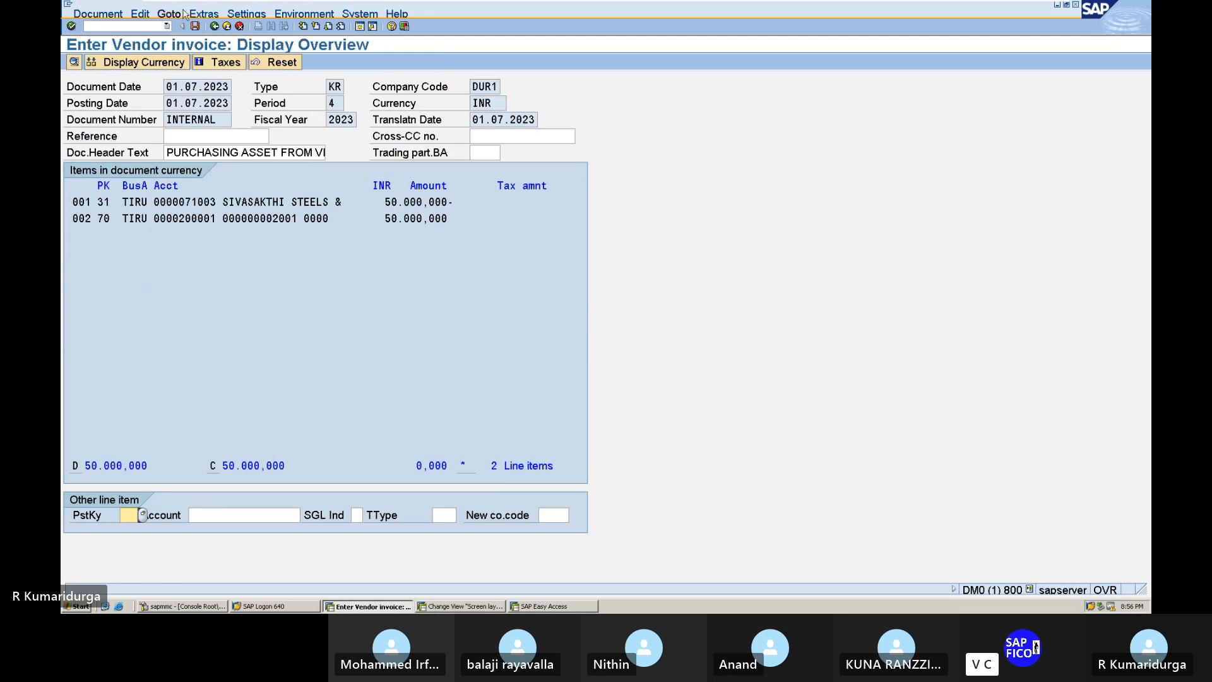
{"action": "left_click", "coordinate": [195, 27]}
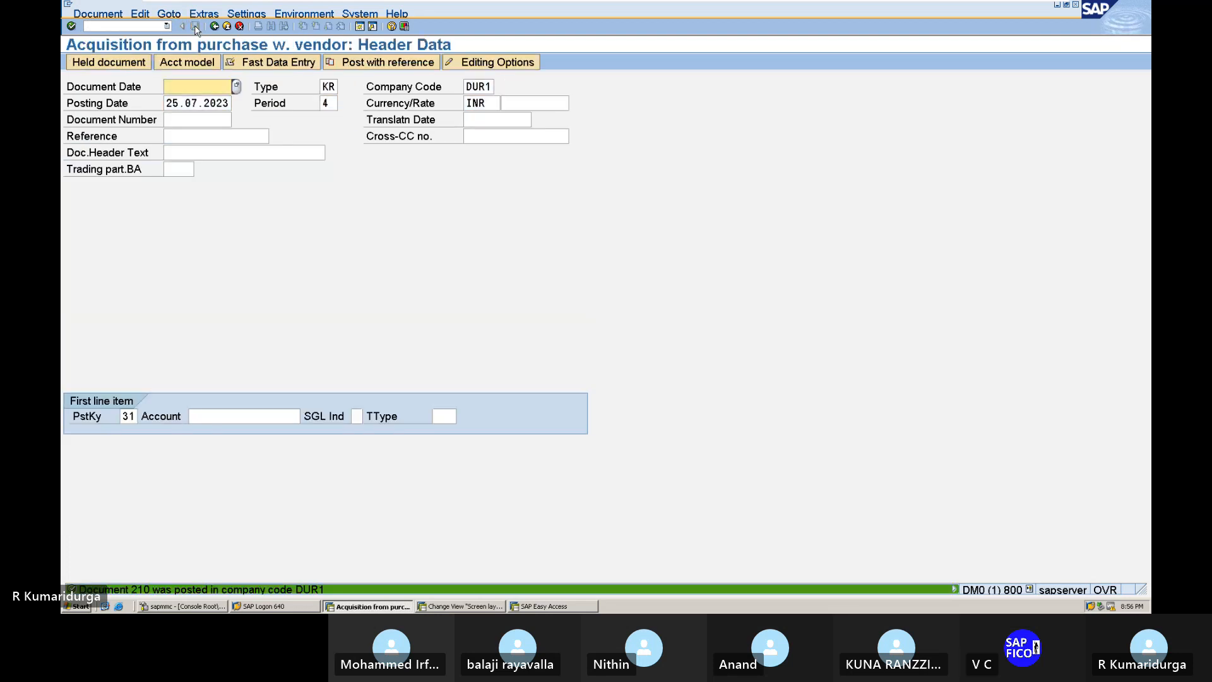
Step: Open Asset Explorer with transaction AW01N and review the planned values and transactions of asset 2001 in company code DUR1
{"action": "mouse_move", "coordinate": [789, 3]}
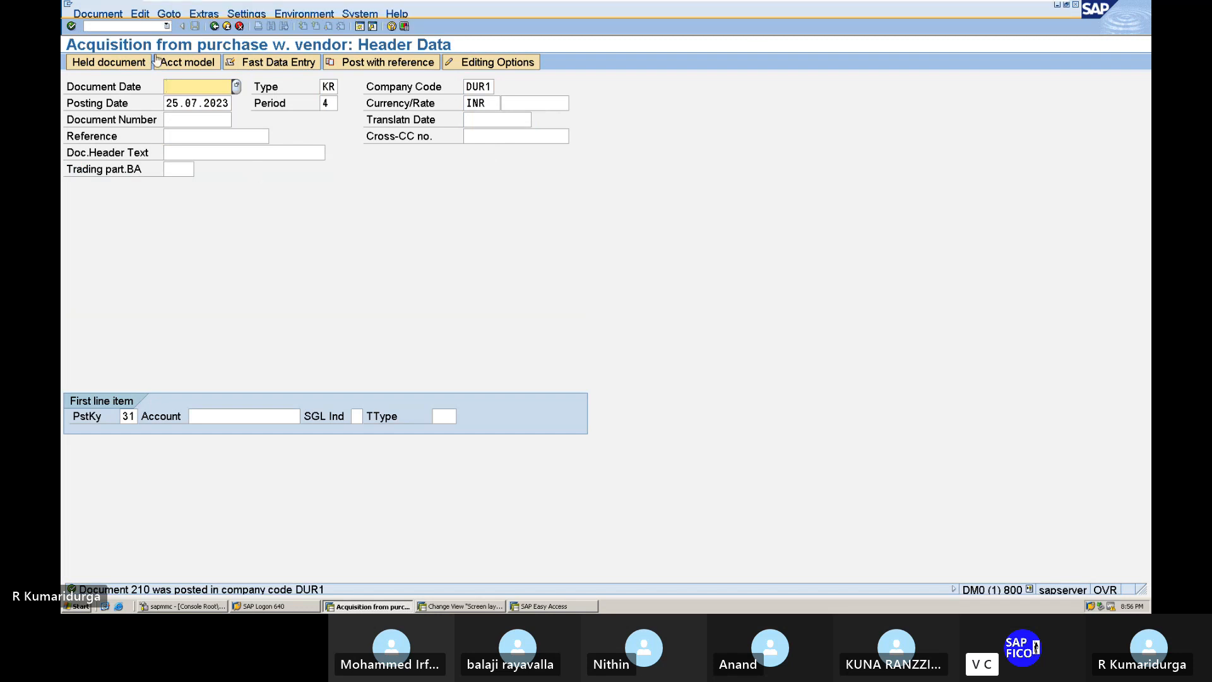
{"action": "left_click", "coordinate": [148, 27]}
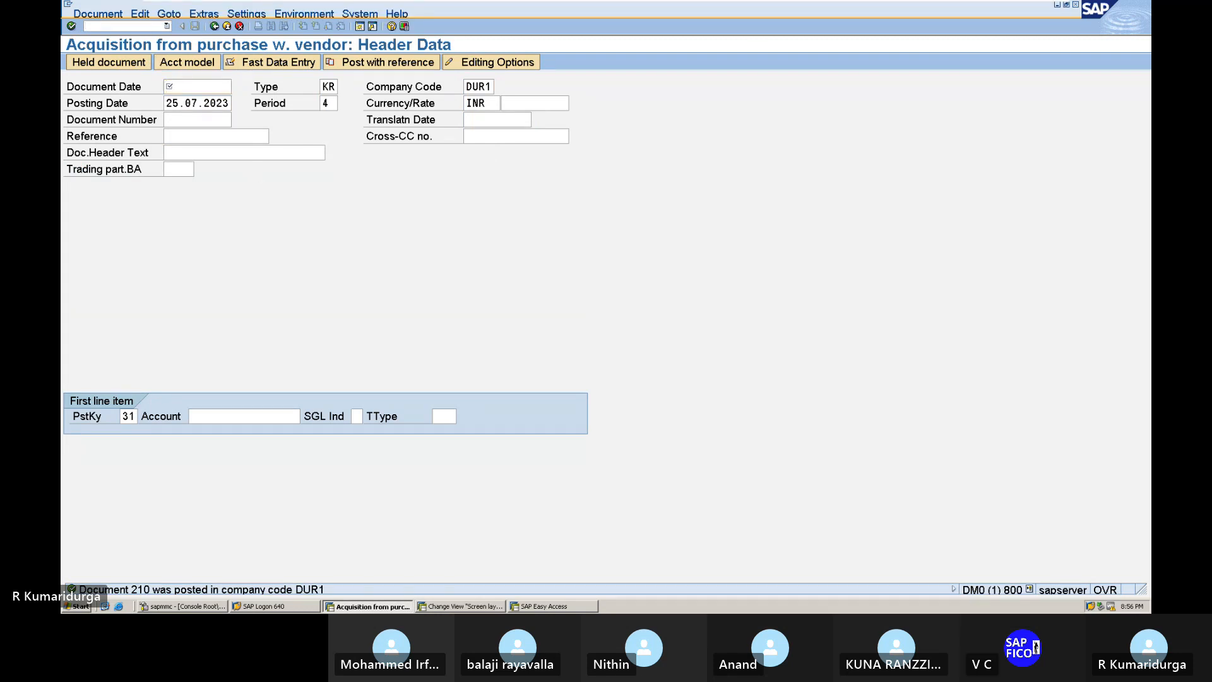
{"action": "type", "text": "/NAW"}
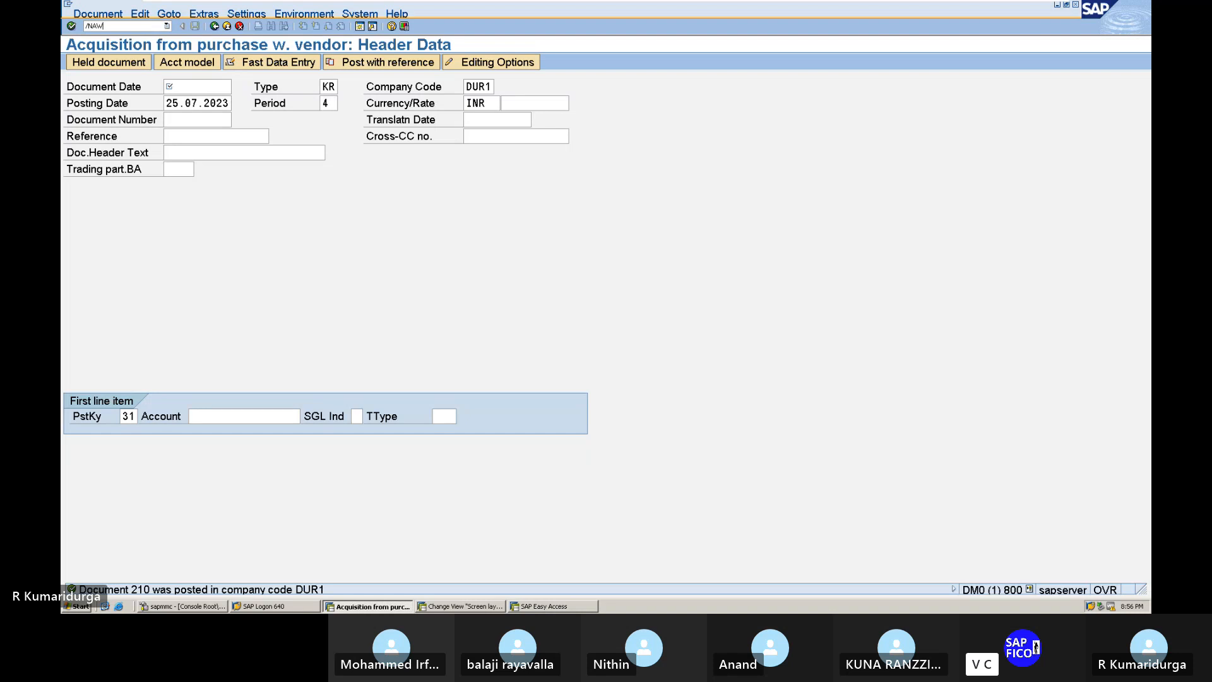
{"action": "type", "text": "01N"}
{"action": "key", "text": "Return"}
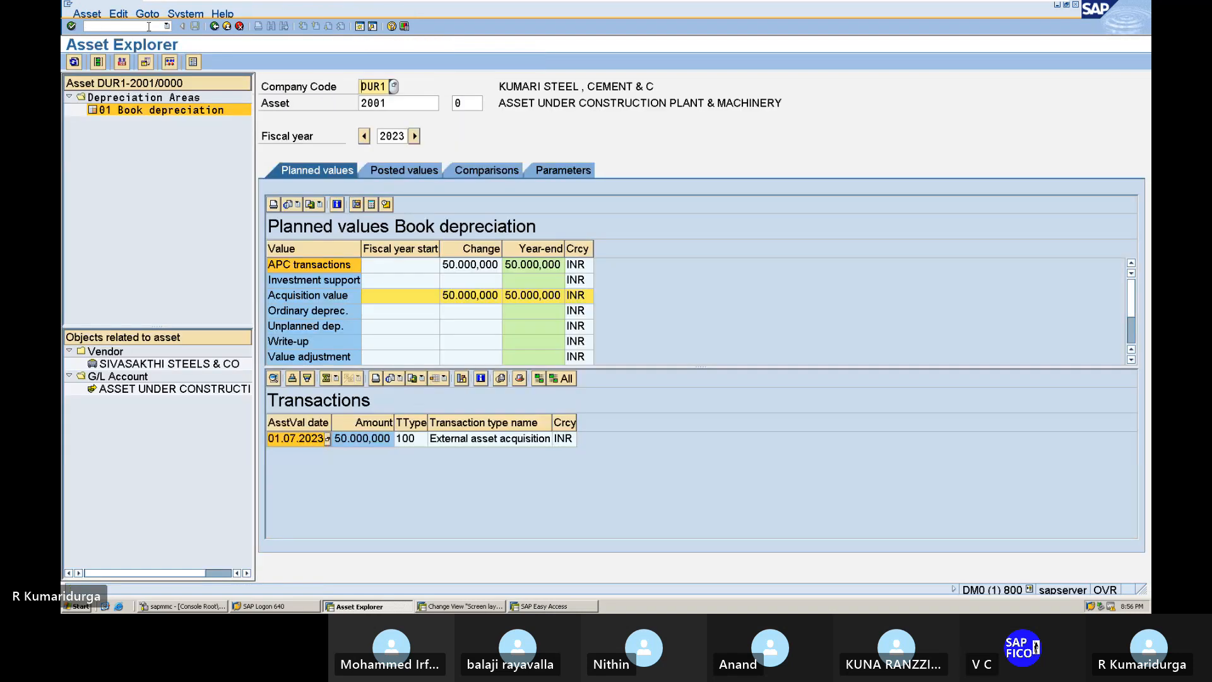
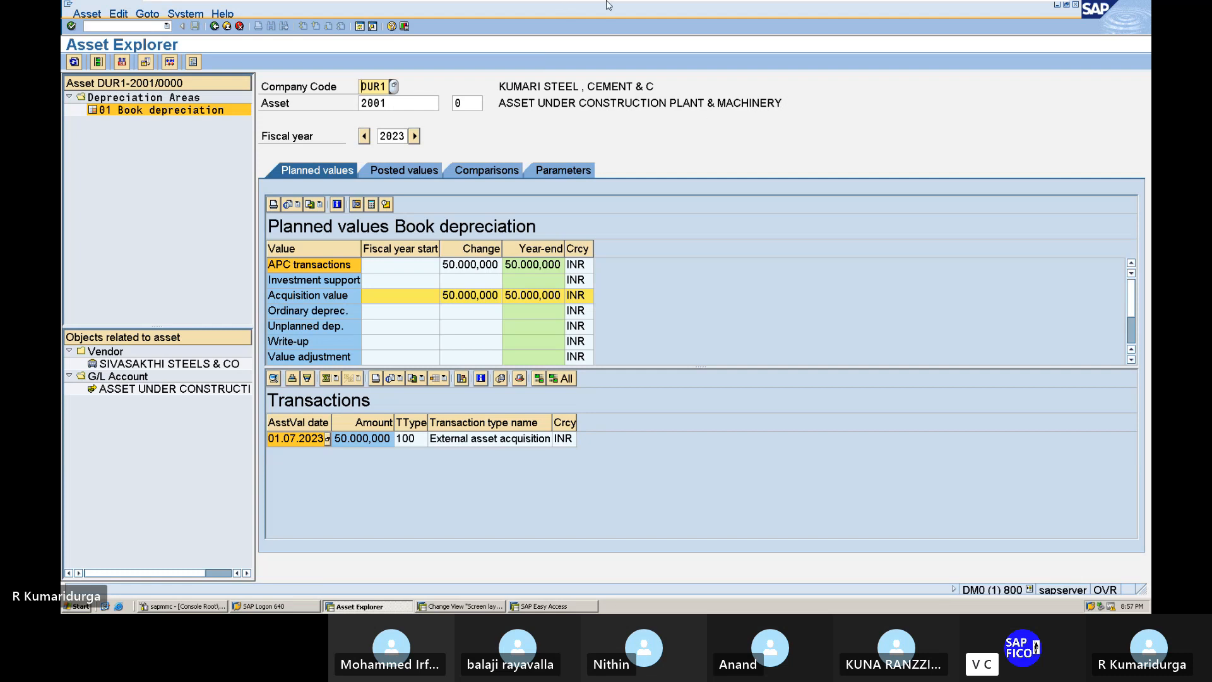
Step: Open central G/L account maintenance with transaction FS00 and list the accounts under EXPENSES and CURRENT LIABILITIES & PROVISIO
{"action": "left_click", "coordinate": [108, 24]}
{"action": "type", "text": "/NFS00"}
{"action": "key", "text": "Return"}
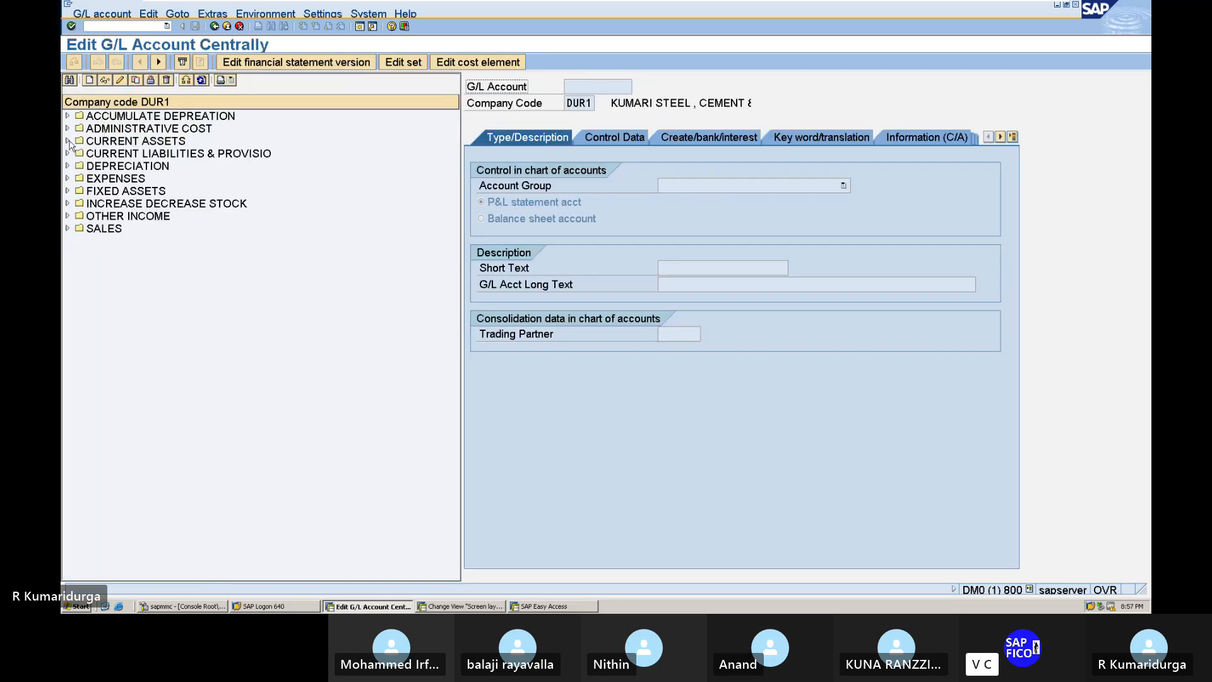
{"action": "left_click", "coordinate": [67, 178]}
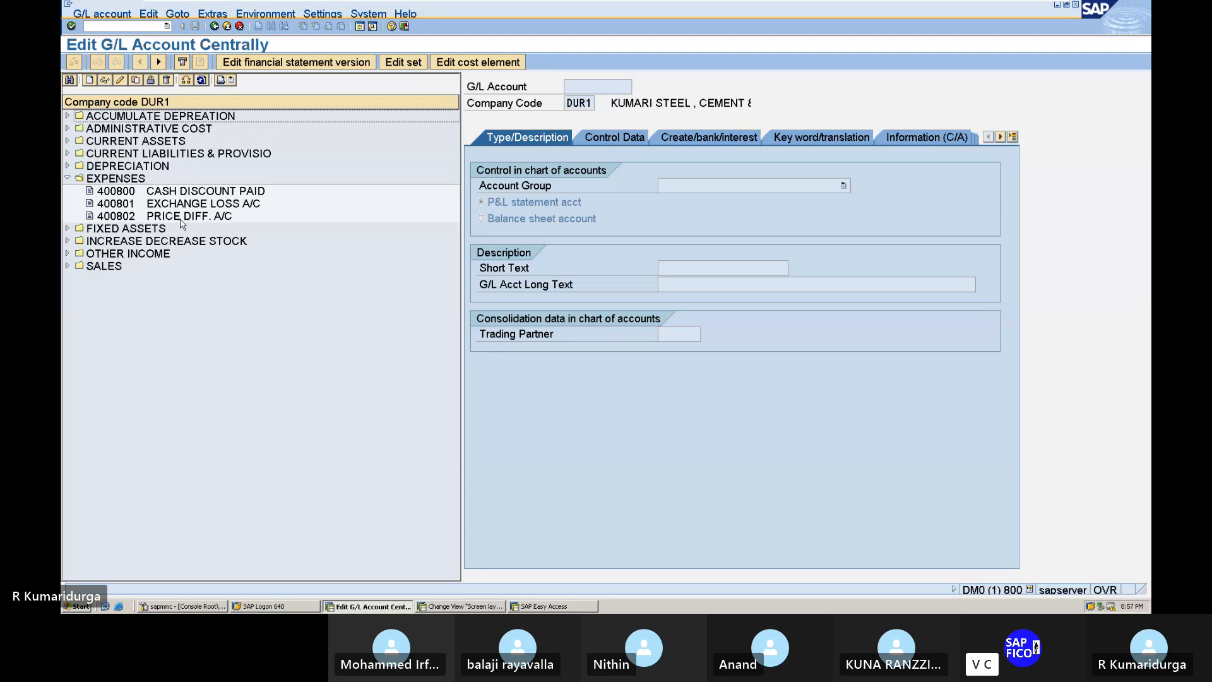
{"action": "left_click", "coordinate": [69, 154]}
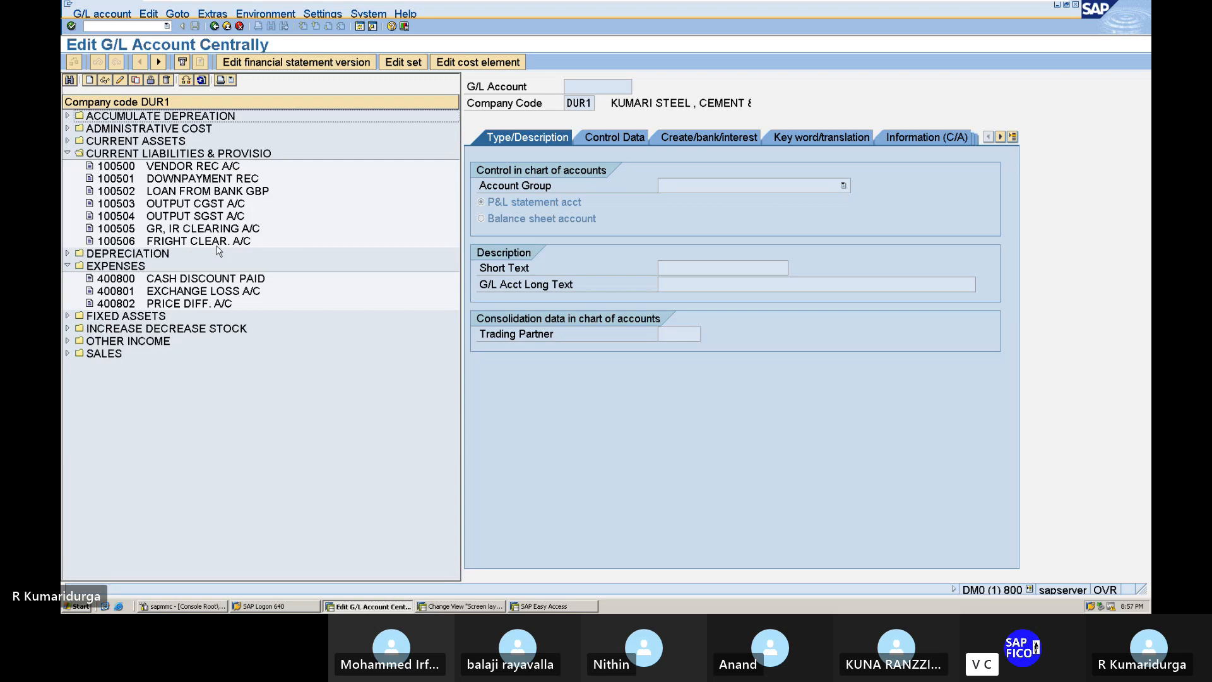
Step: Display G/L account 100506 FRIGHT CLEAR. A/C and examine its type, description and document creation settings
{"action": "left_click", "coordinate": [187, 242]}
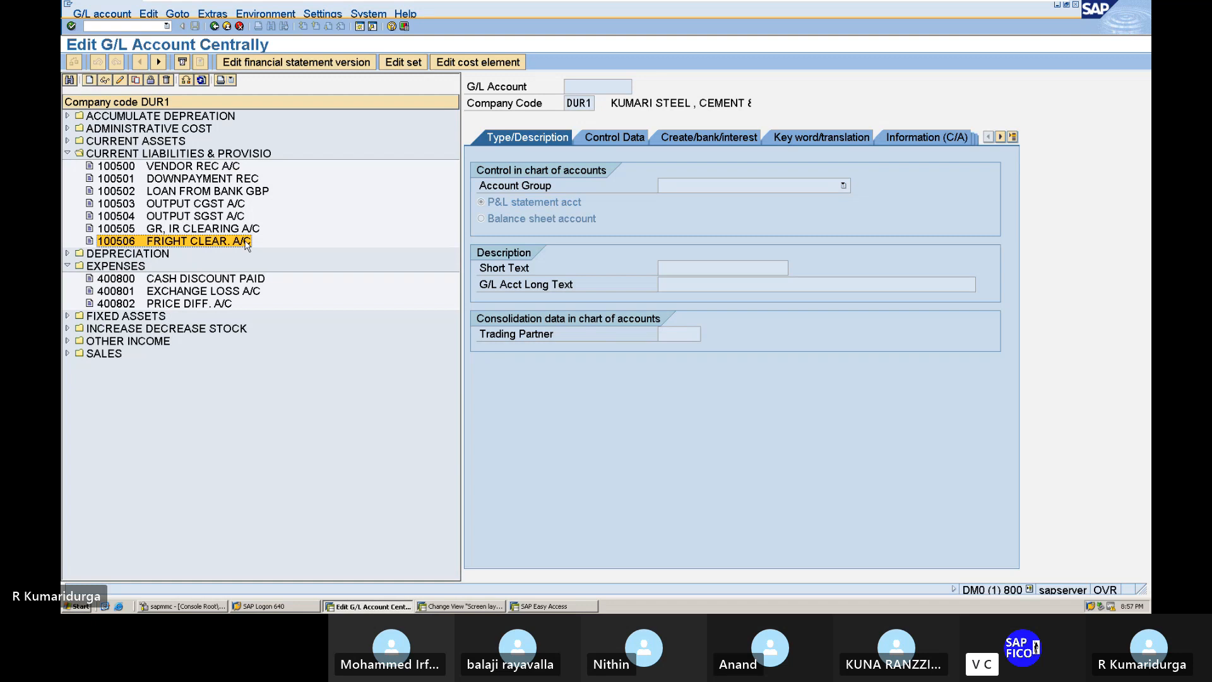
{"action": "double_click", "coordinate": [220, 245]}
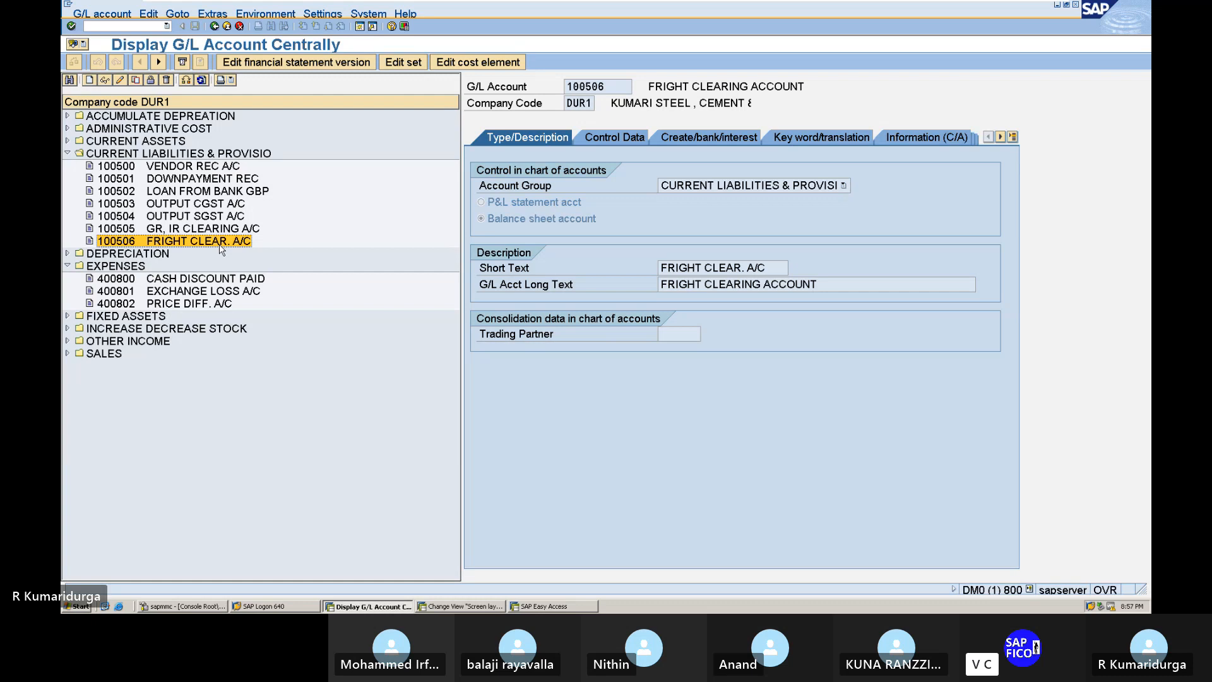
{"action": "left_click", "coordinate": [590, 139]}
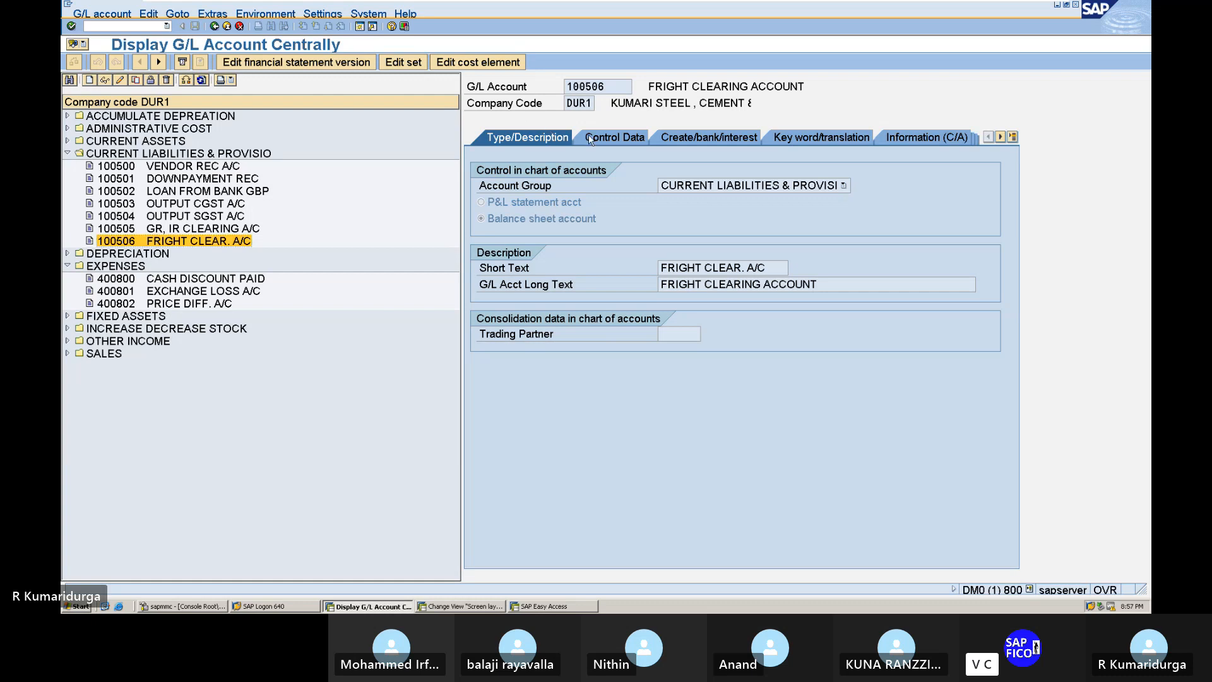
{"action": "left_click", "coordinate": [688, 139]}
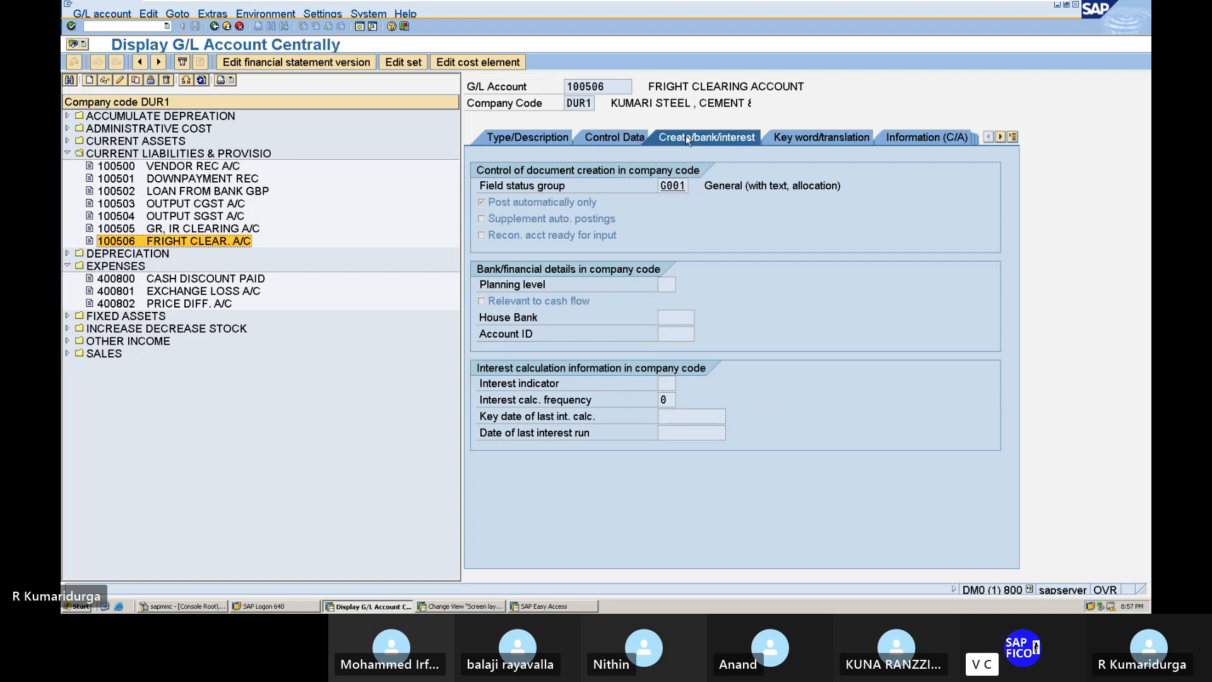
{"action": "left_click", "coordinate": [517, 137]}
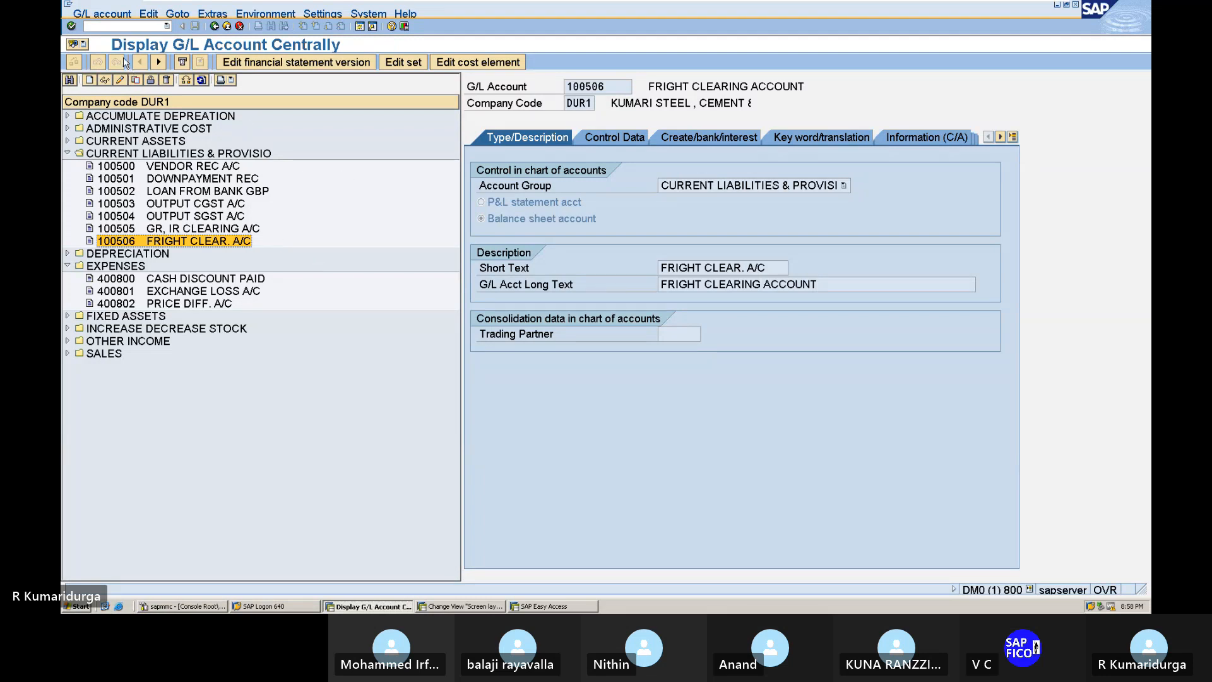
Step: Start a document posting with transaction FB01 and enter 01.07.2023 as both document date and posting date
{"action": "left_click", "coordinate": [148, 25]}
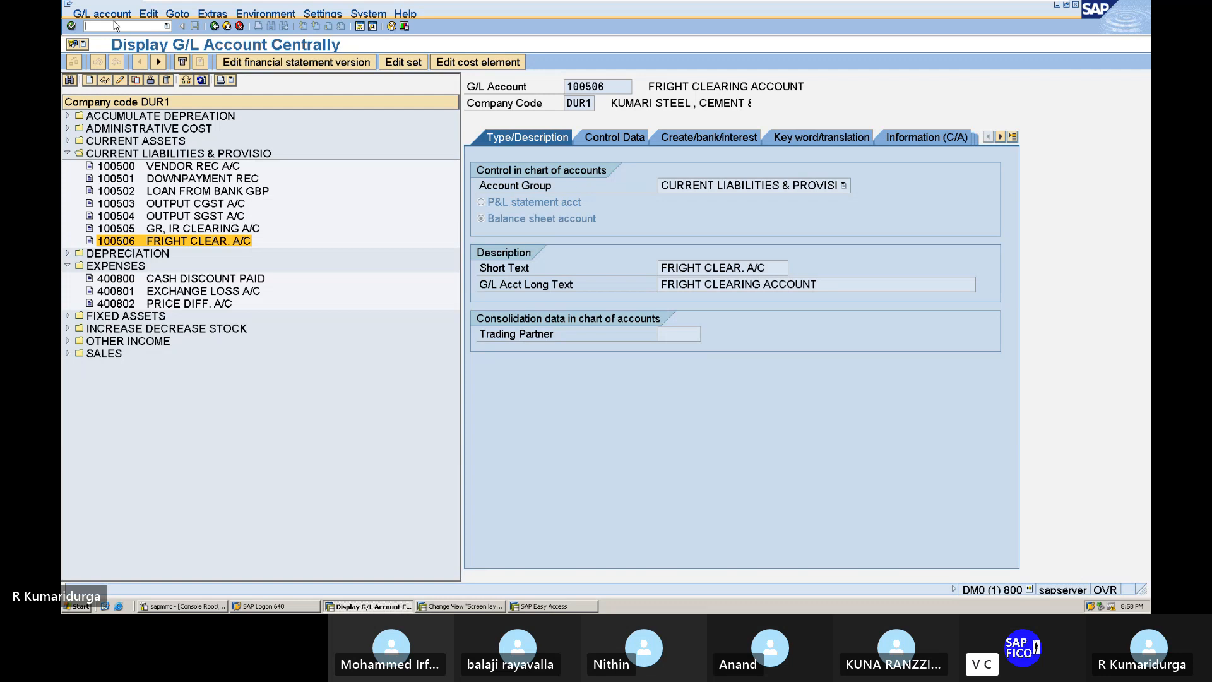
{"action": "type", "text": "/NFB01"}
{"action": "key", "text": "Return"}
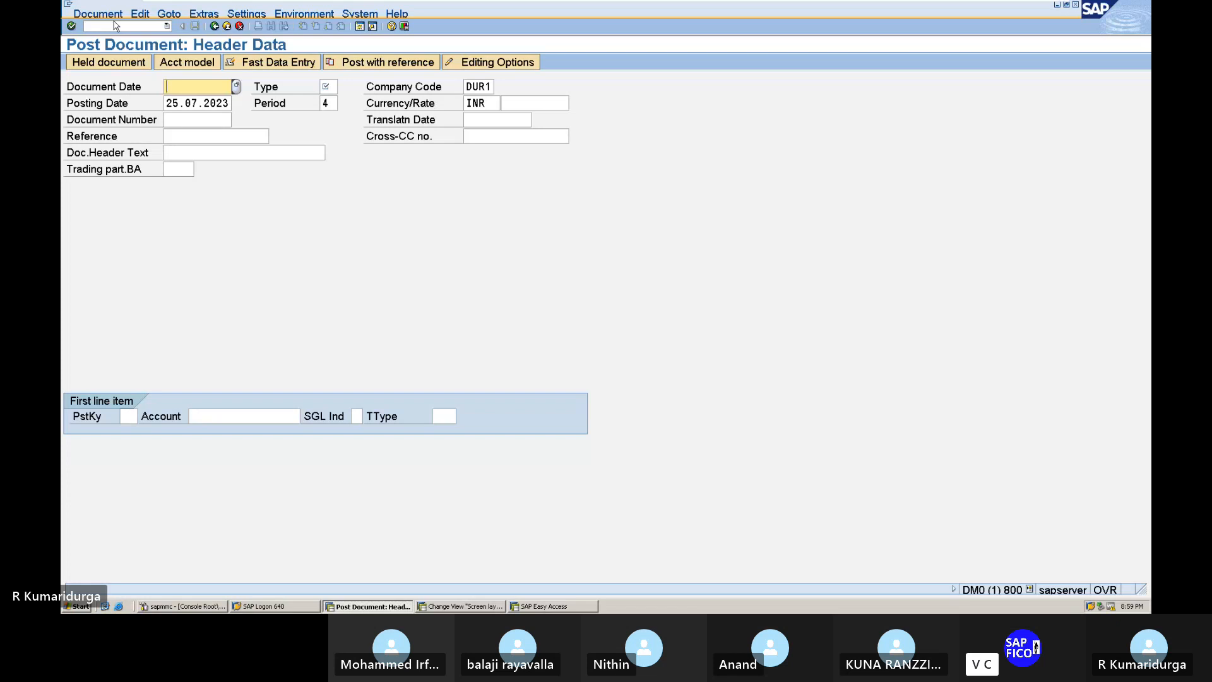
{"action": "type", "text": "01."}
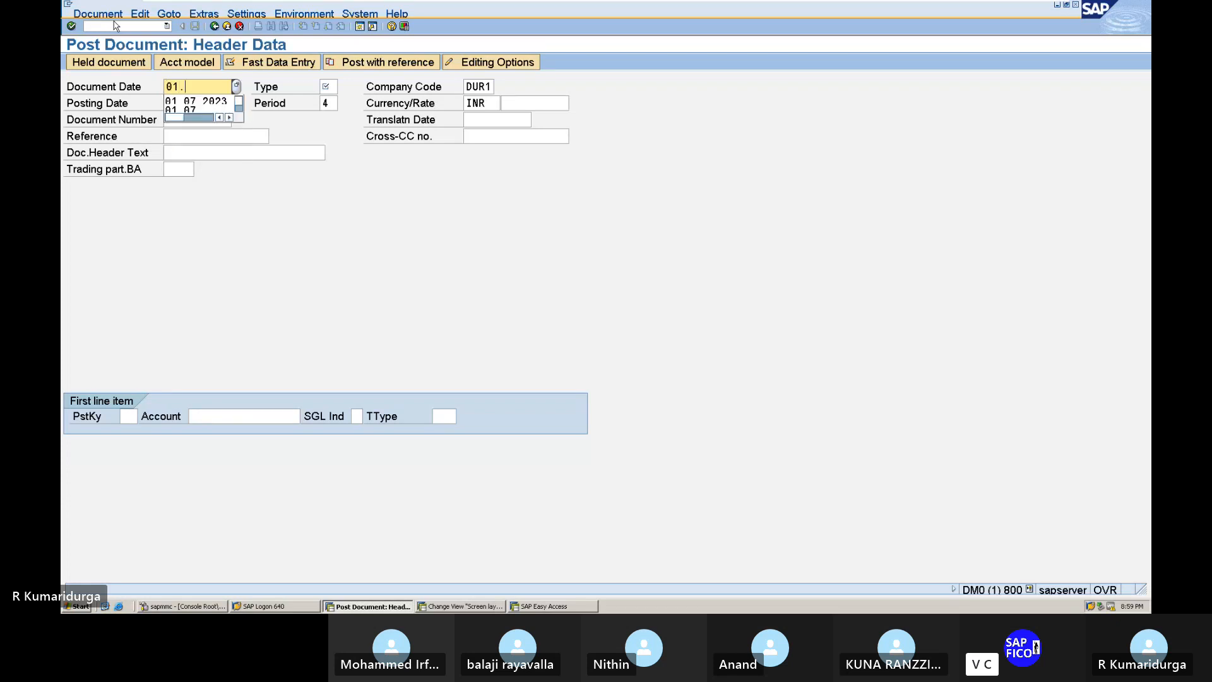
{"action": "type", "text": "07.2023"}
{"action": "key", "text": "Tab"}
{"action": "key", "text": "Tab"}
{"action": "key", "text": "Tab"}
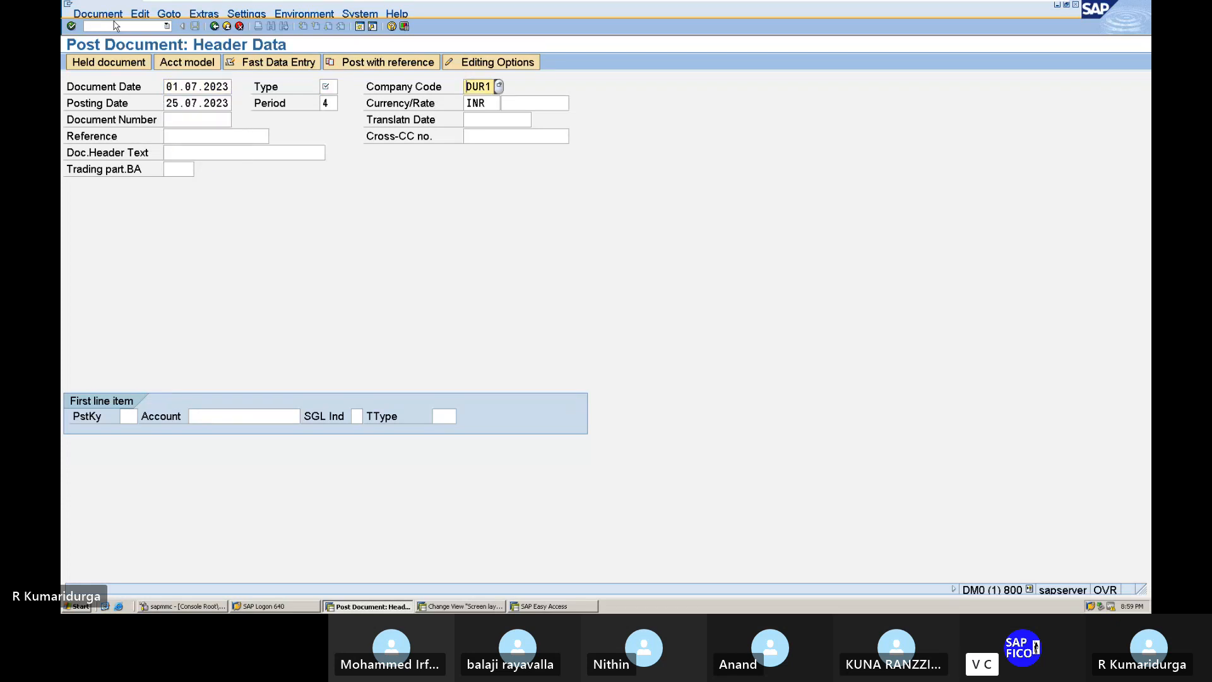
{"action": "type", "text": "01."}
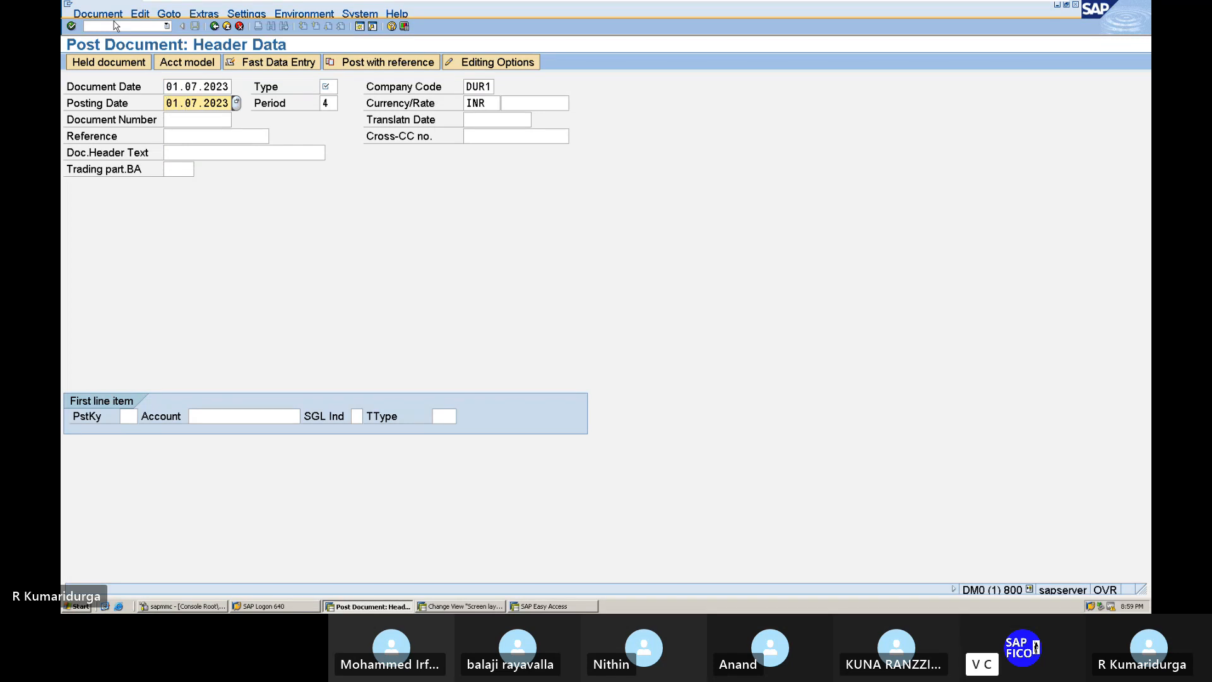
Step: Change the document date and the posting date to 03.07.2023
{"action": "left_click", "coordinate": [177, 86]}
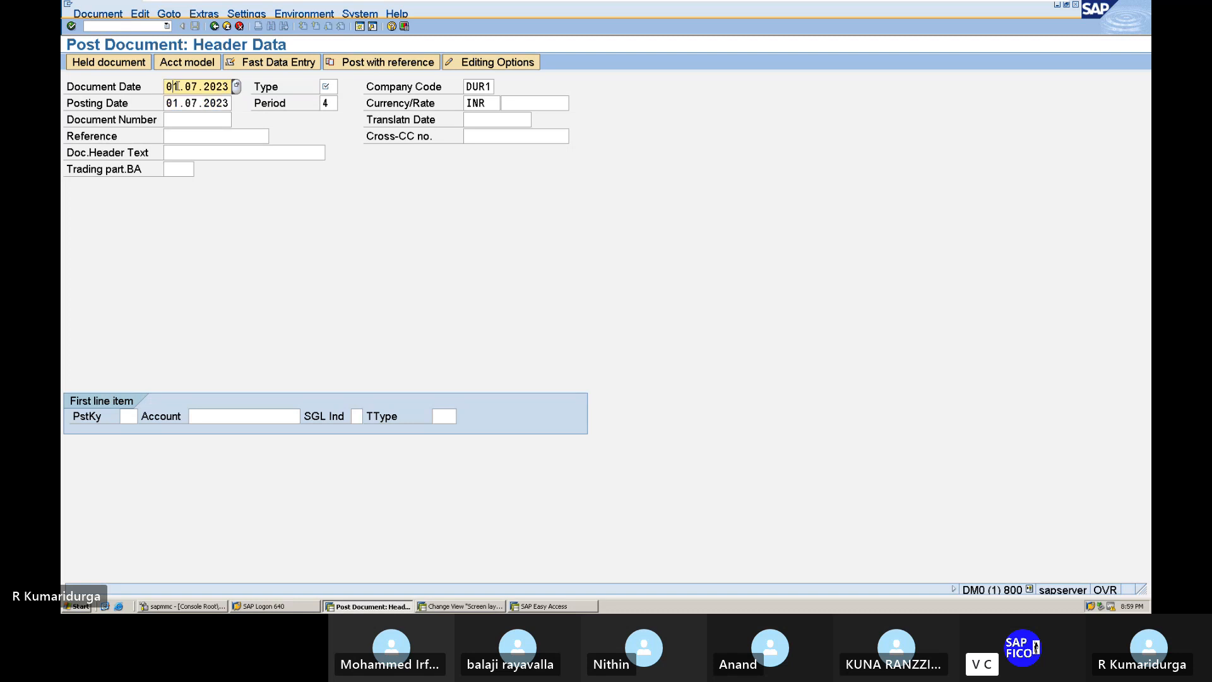
{"action": "type", "text": "3"}
{"action": "key", "text": "Down"}
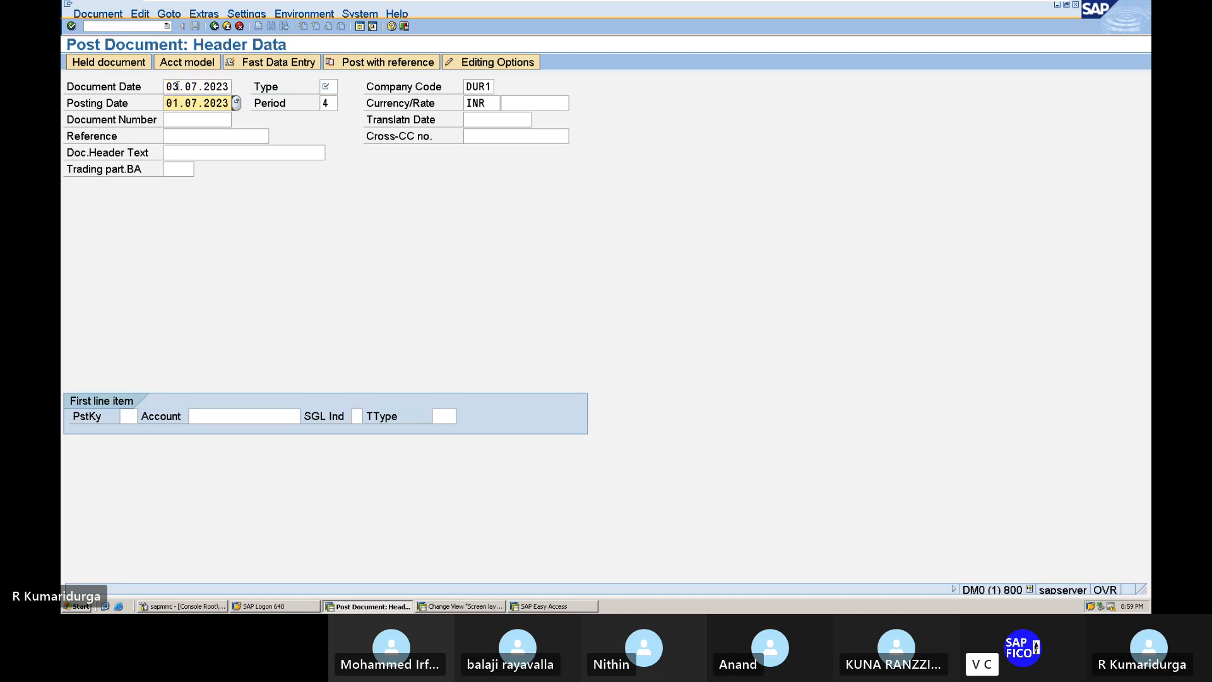
{"action": "type", "text": "3"}
Step: Set the document type to SA and the document header text to FREIGHT CHARGES
{"action": "left_click", "coordinate": [324, 87]}
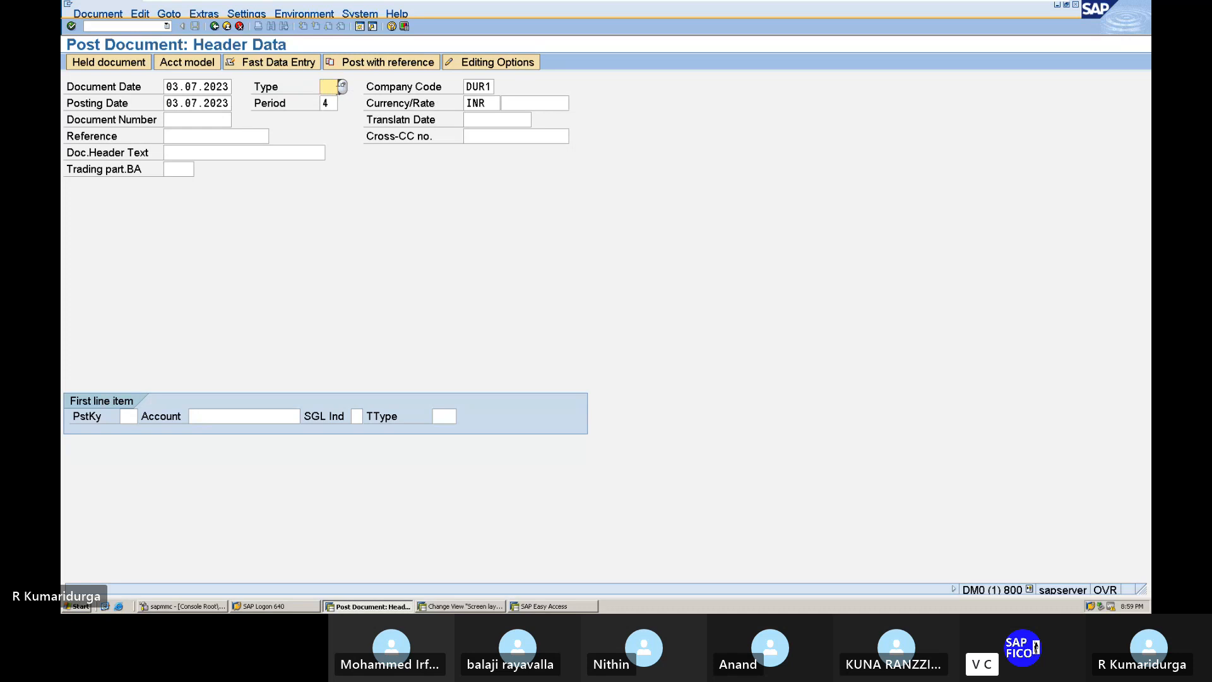
{"action": "type", "text": "SA"}
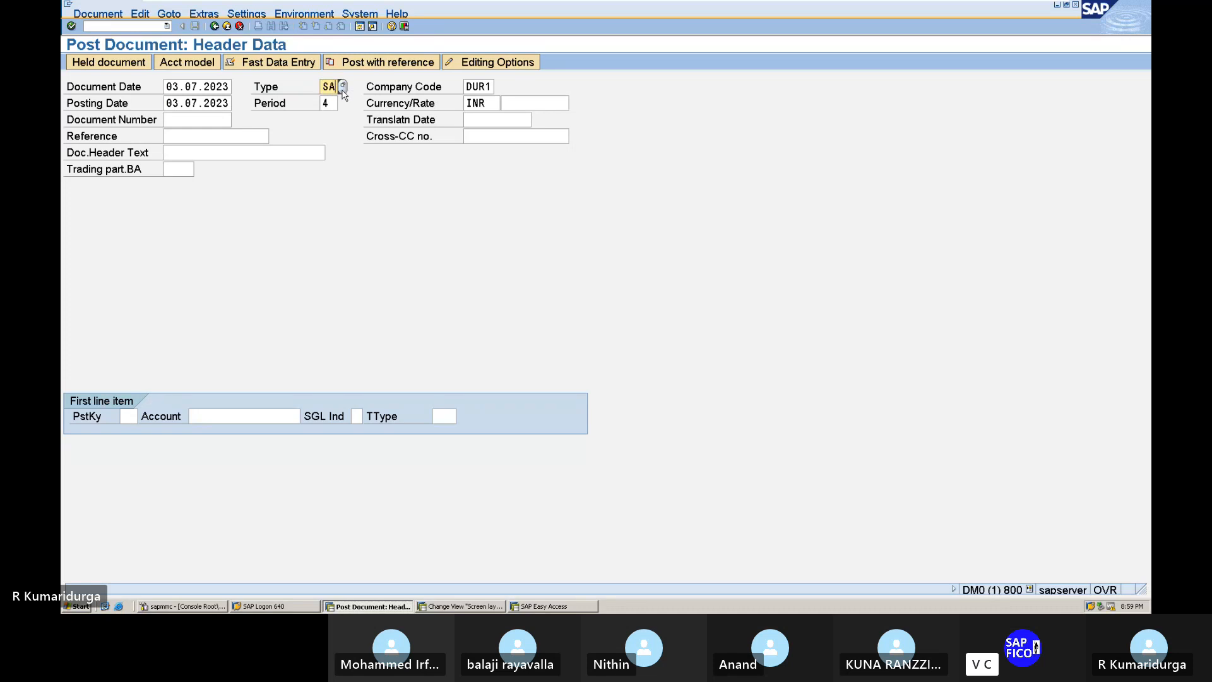
{"action": "left_click", "coordinate": [189, 152]}
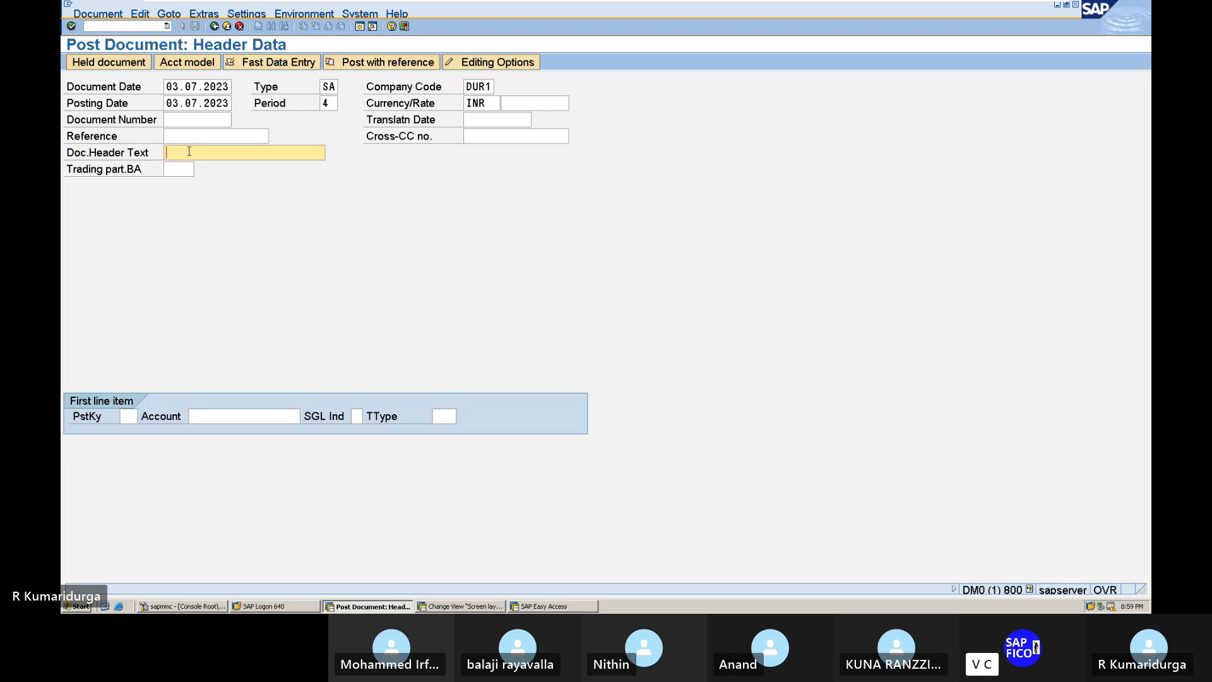
{"action": "type", "text": "FRI"}
{"action": "type", "text": "EIGHT "}
{"action": "type", "text": "CHARGES"}
Step: Enter the first line item with posting key 70, asset under construction 2001-0 and transaction type 100
{"action": "left_click", "coordinate": [128, 416]}
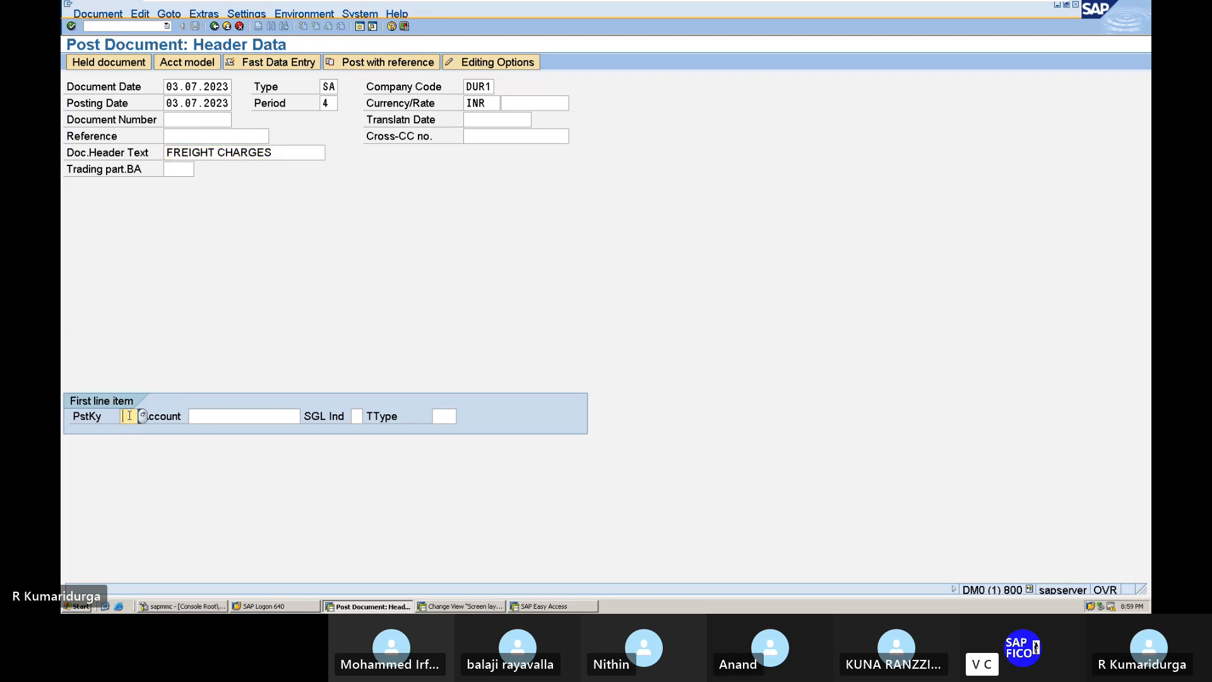
{"action": "type", "text": "70"}
{"action": "key", "text": "Tab"}
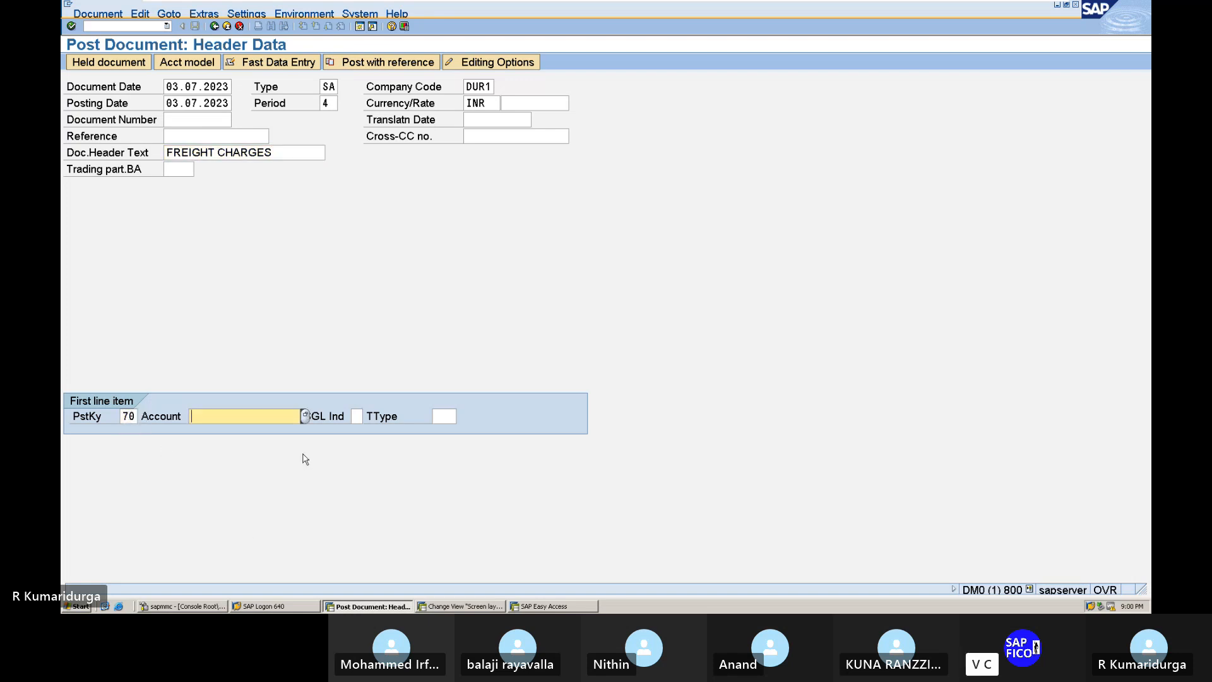
{"action": "left_click", "coordinate": [305, 416]}
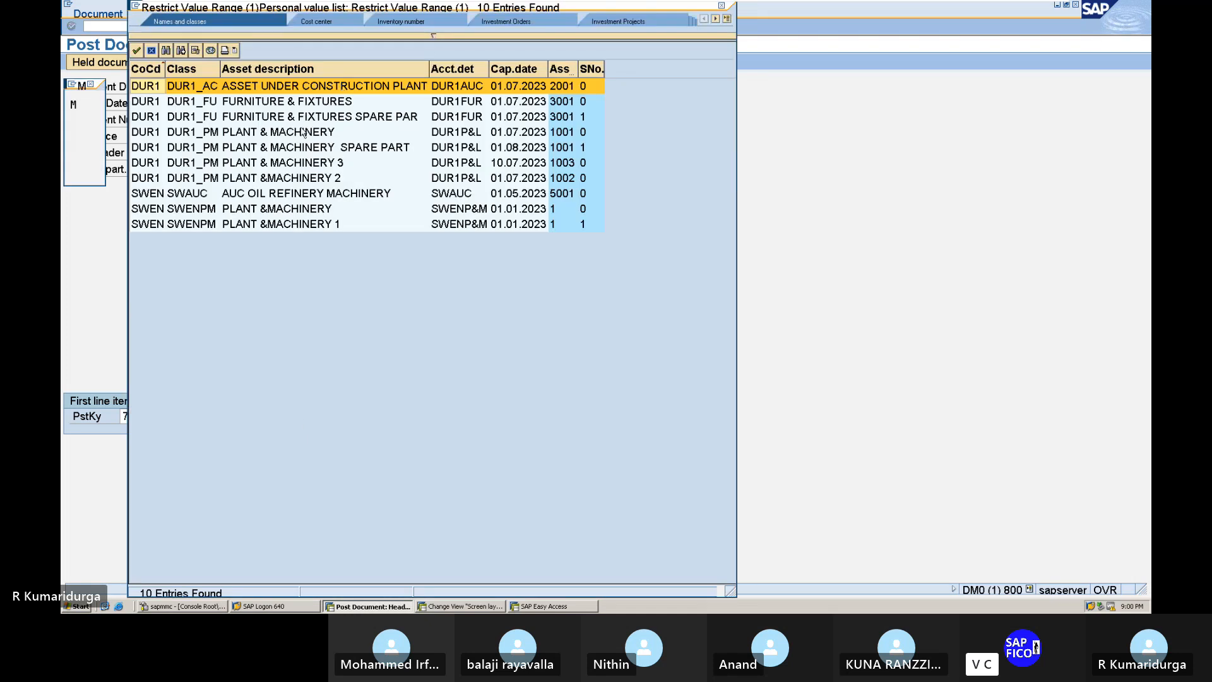
{"action": "double_click", "coordinate": [398, 92]}
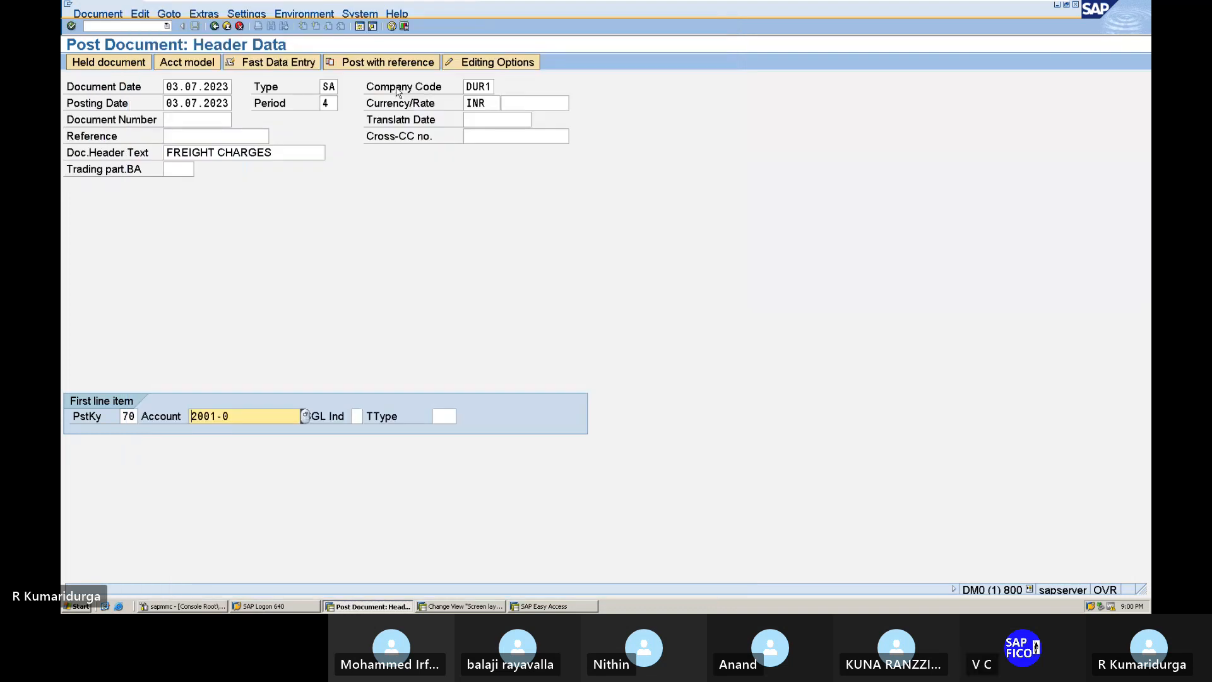
{"action": "left_click", "coordinate": [437, 416]}
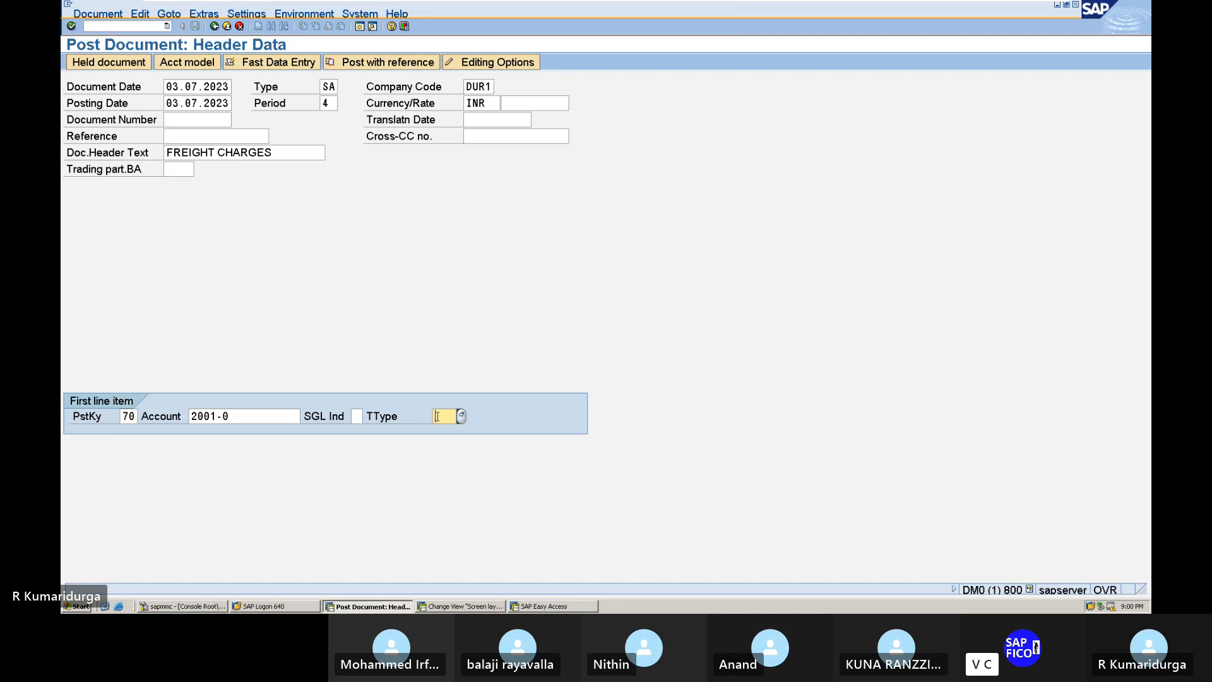
{"action": "type", "text": "100"}
{"action": "key", "text": "Return"}
Step: Fill in the asset item with amount 2500 and text FREIGHT CHARGES
{"action": "type", "text": "50"}
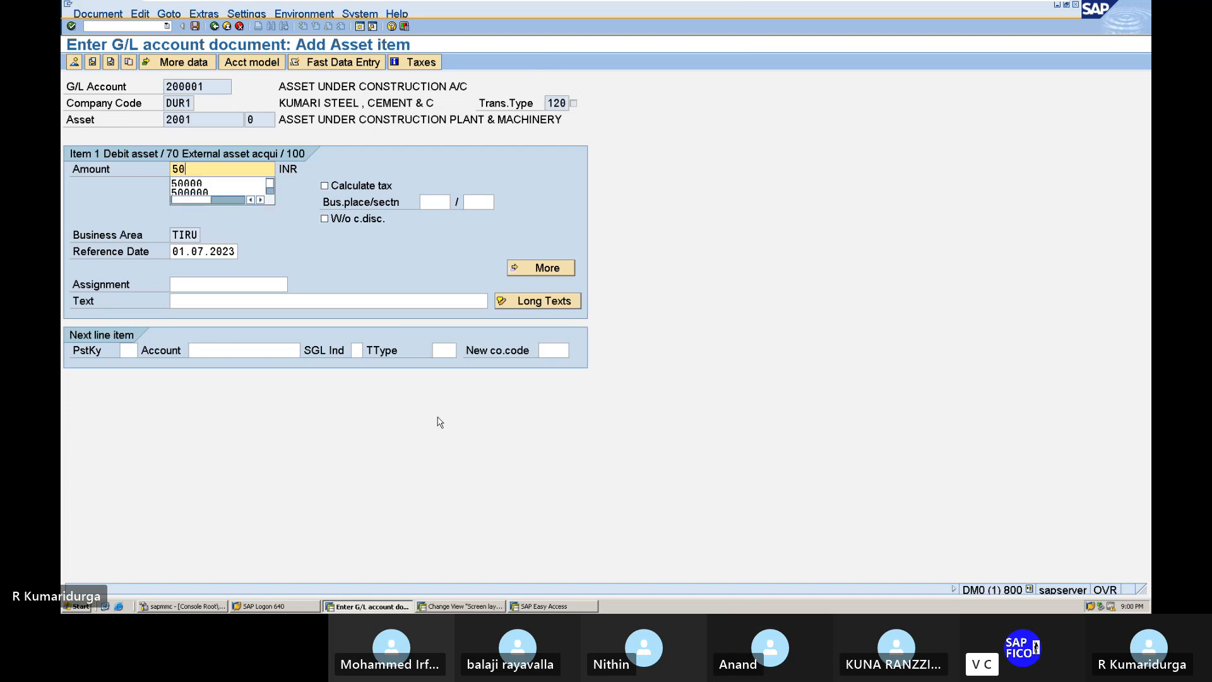
{"action": "key", "text": "BackSpace"}
{"action": "key", "text": "BackSpace"}
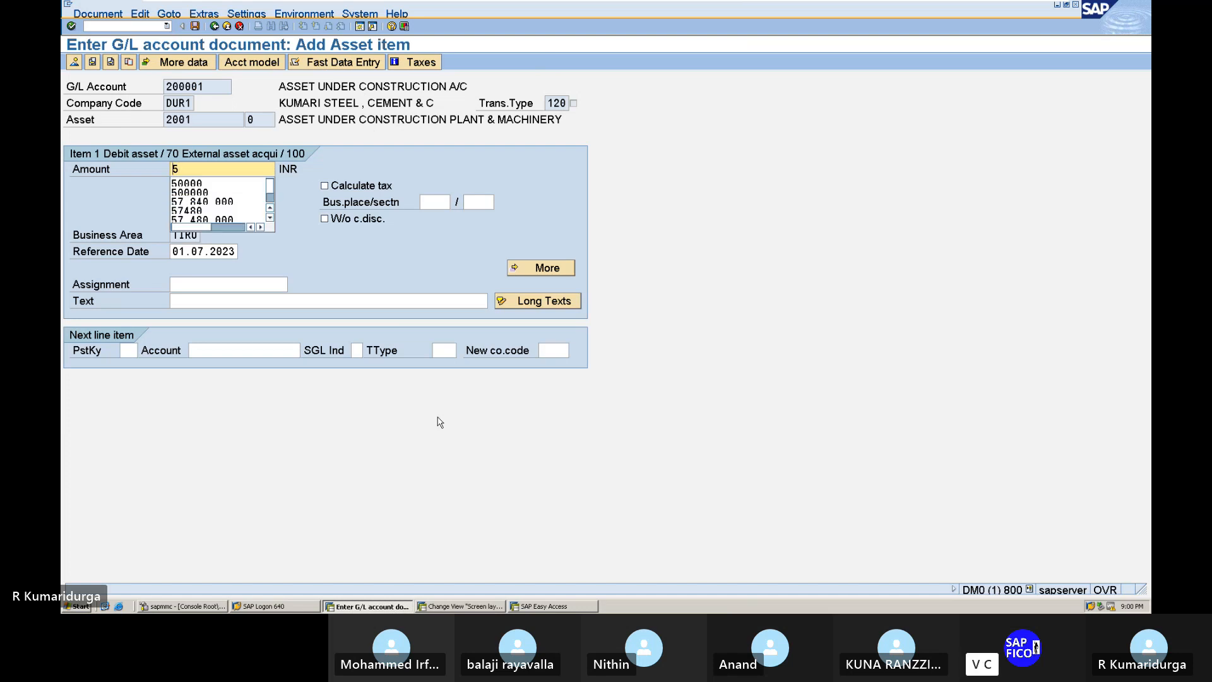
{"action": "type", "text": "5"}
{"action": "key", "text": "BackSpace"}
{"action": "type", "text": "2500"}
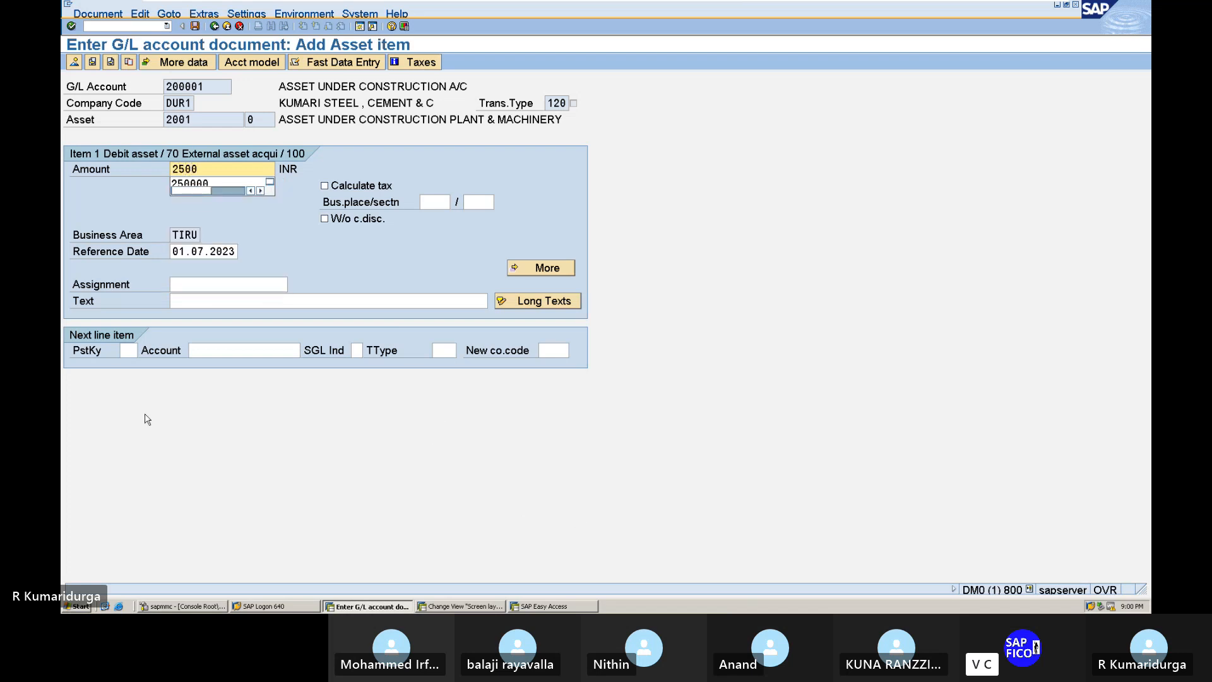
{"action": "left_click", "coordinate": [211, 303]}
{"action": "type", "text": "FR"}
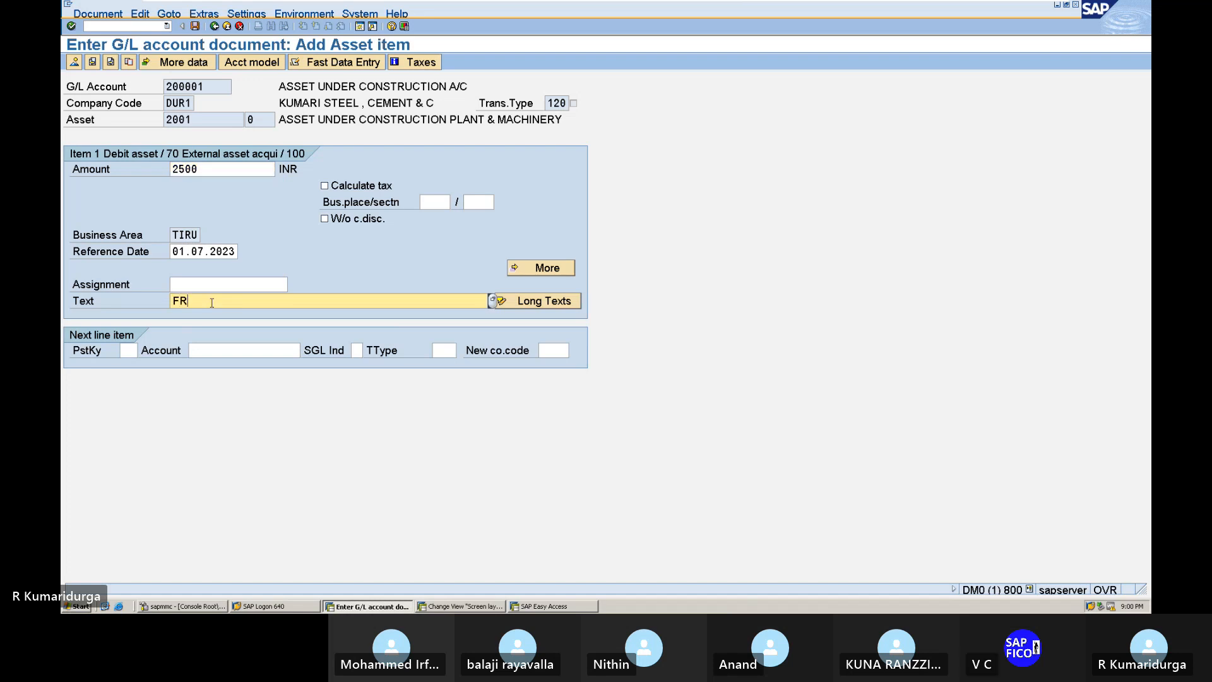
{"action": "type", "text": "EIGHT CHARGES"}
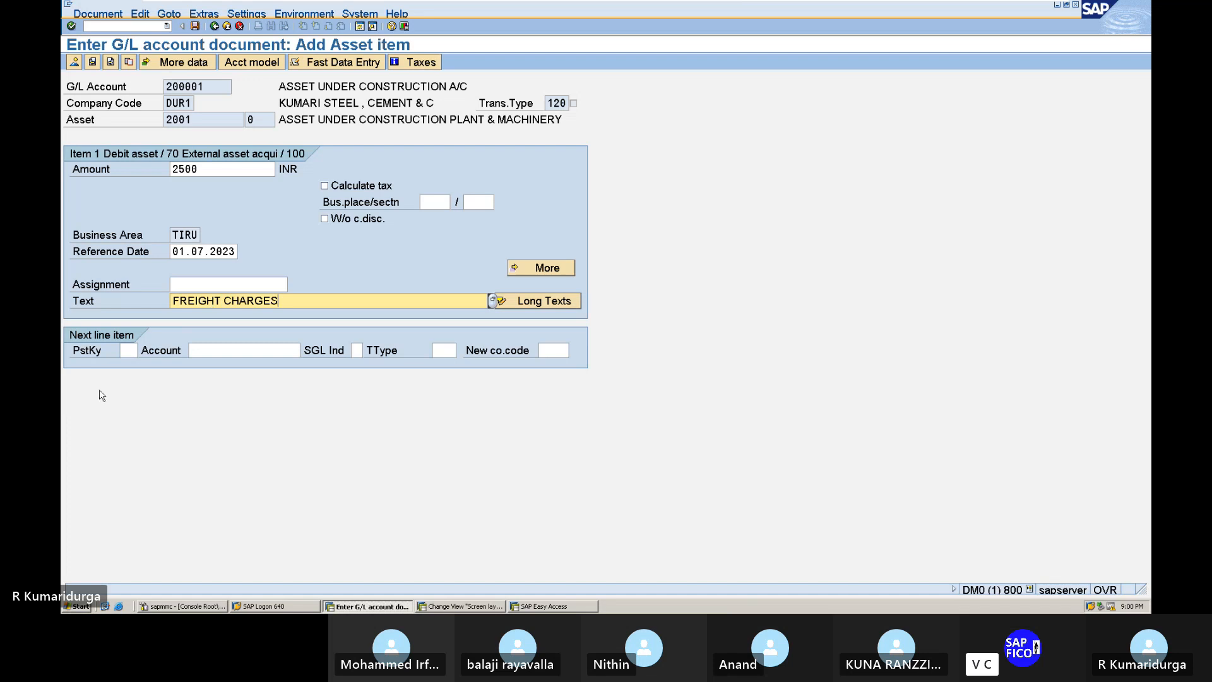
Step: Set the posting key of the freight document's next line item to 50
{"action": "left_click", "coordinate": [130, 351]}
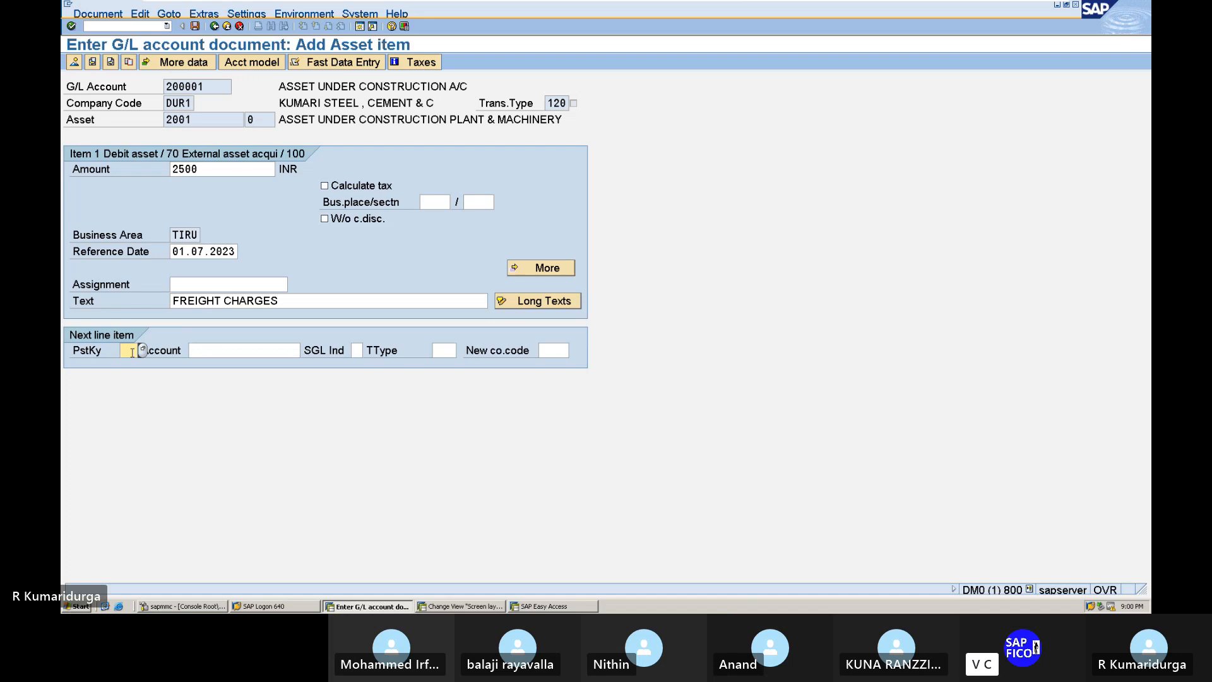
{"action": "type", "text": "50"}
{"action": "key", "text": "Tab"}
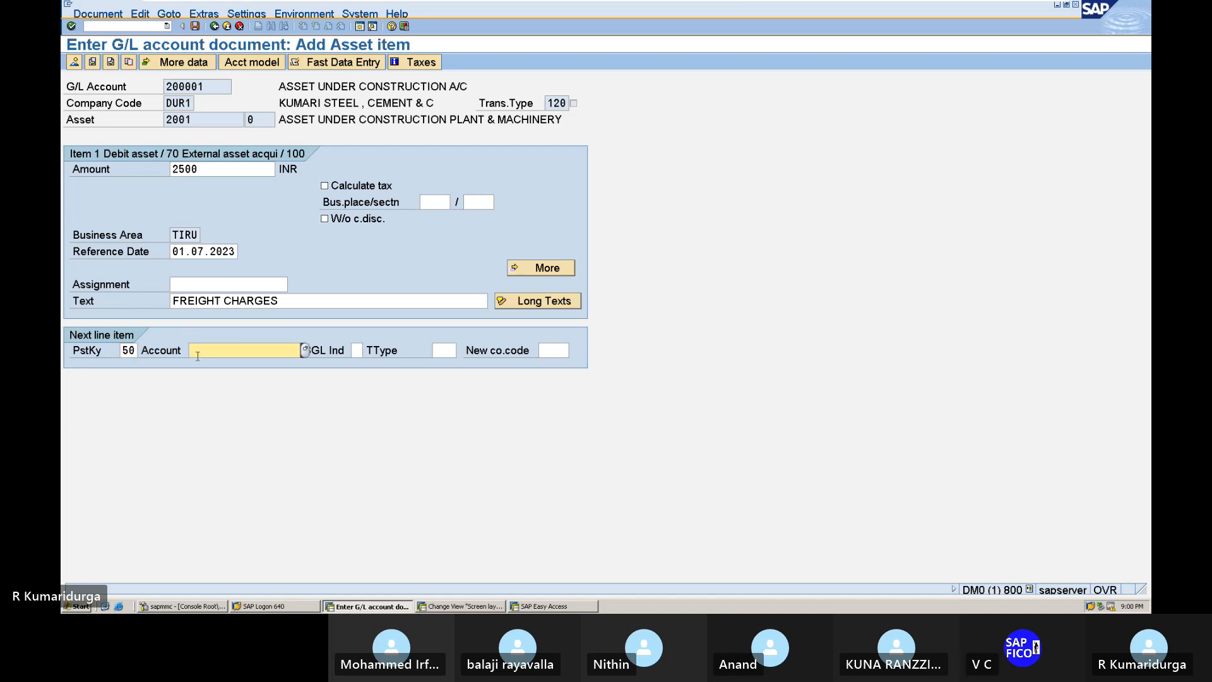
{"action": "left_click", "coordinate": [307, 351]}
{"action": "key", "text": "Return"}
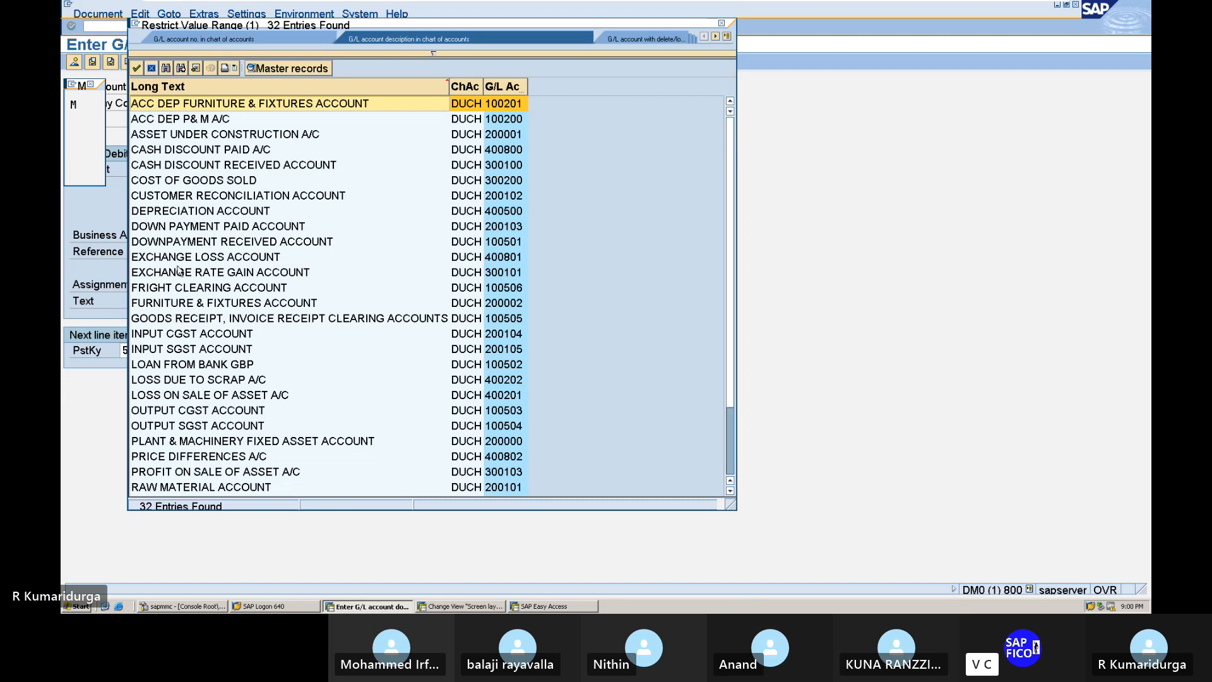
{"action": "left_click", "coordinate": [171, 289]}
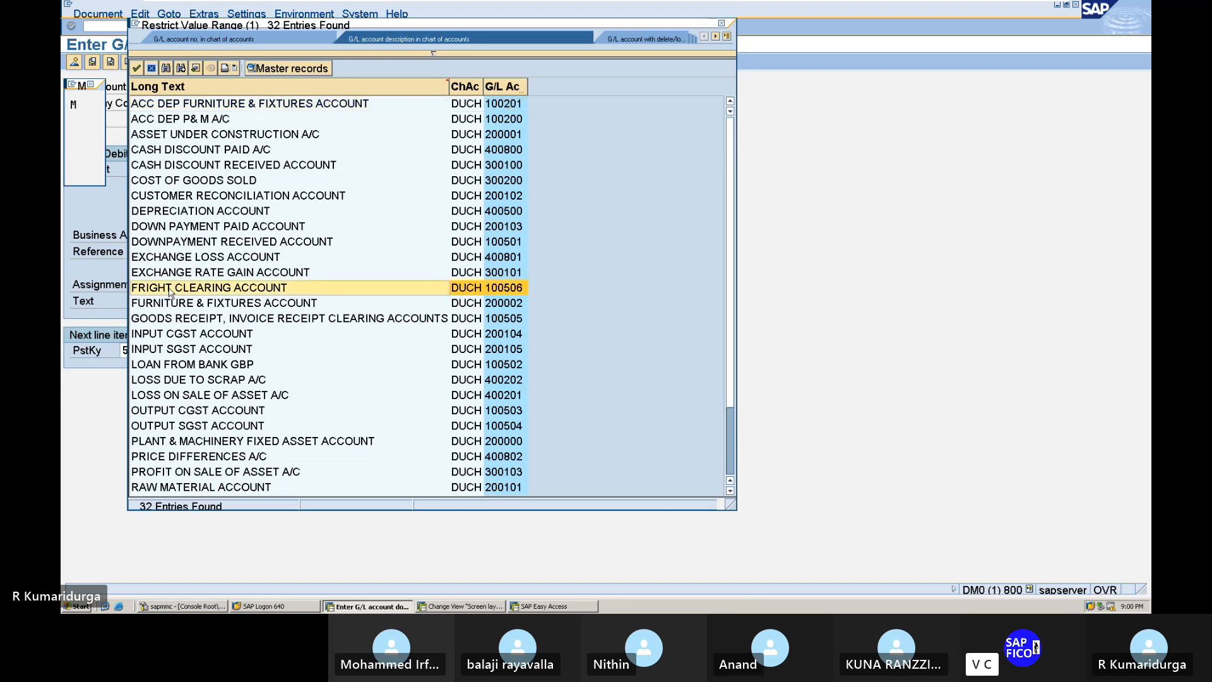
{"action": "double_click", "coordinate": [170, 290]}
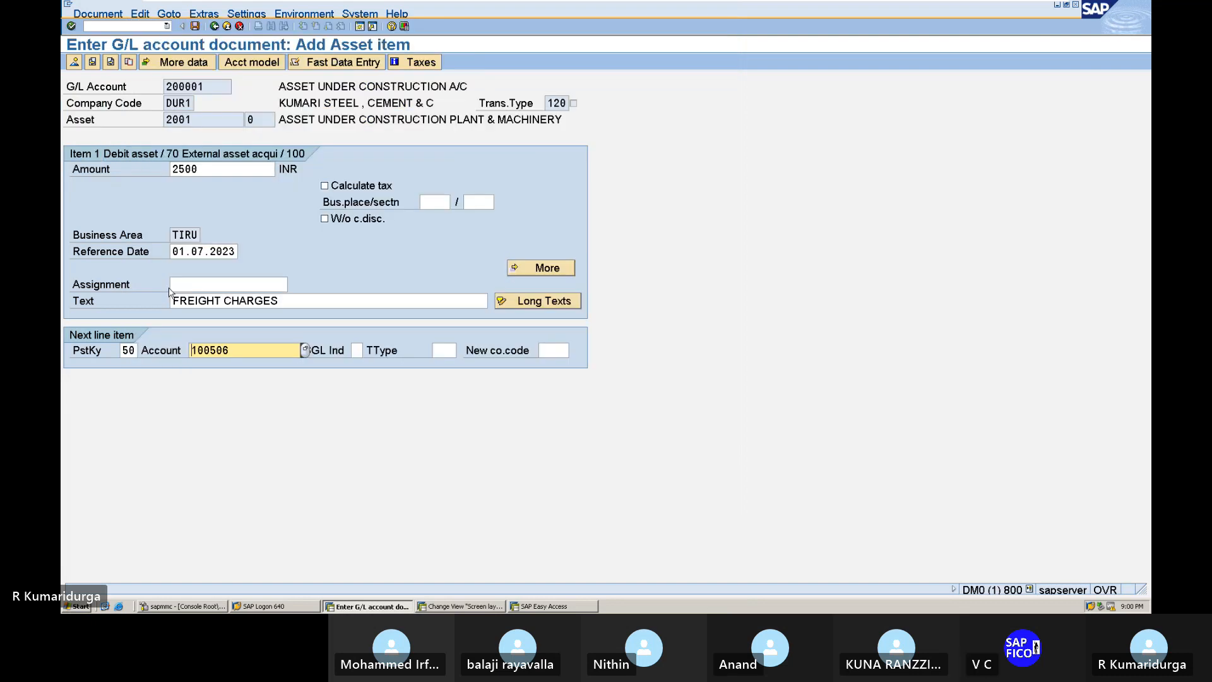
{"action": "left_click", "coordinate": [441, 350]}
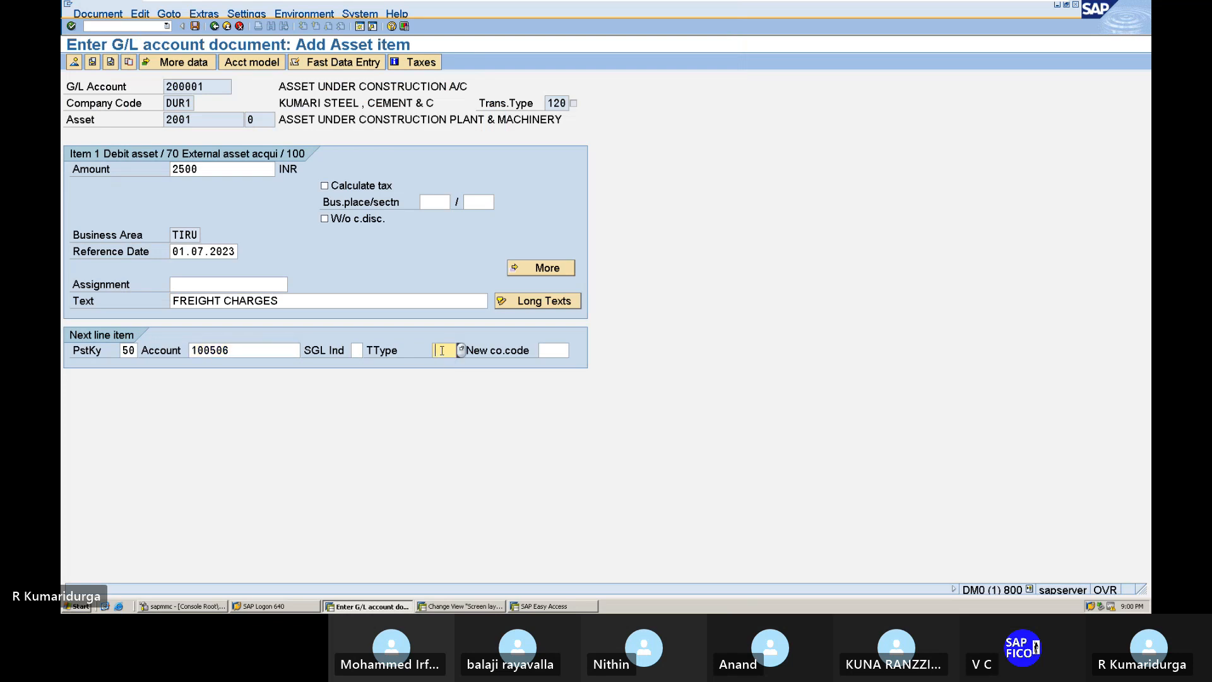
{"action": "type", "text": "100"}
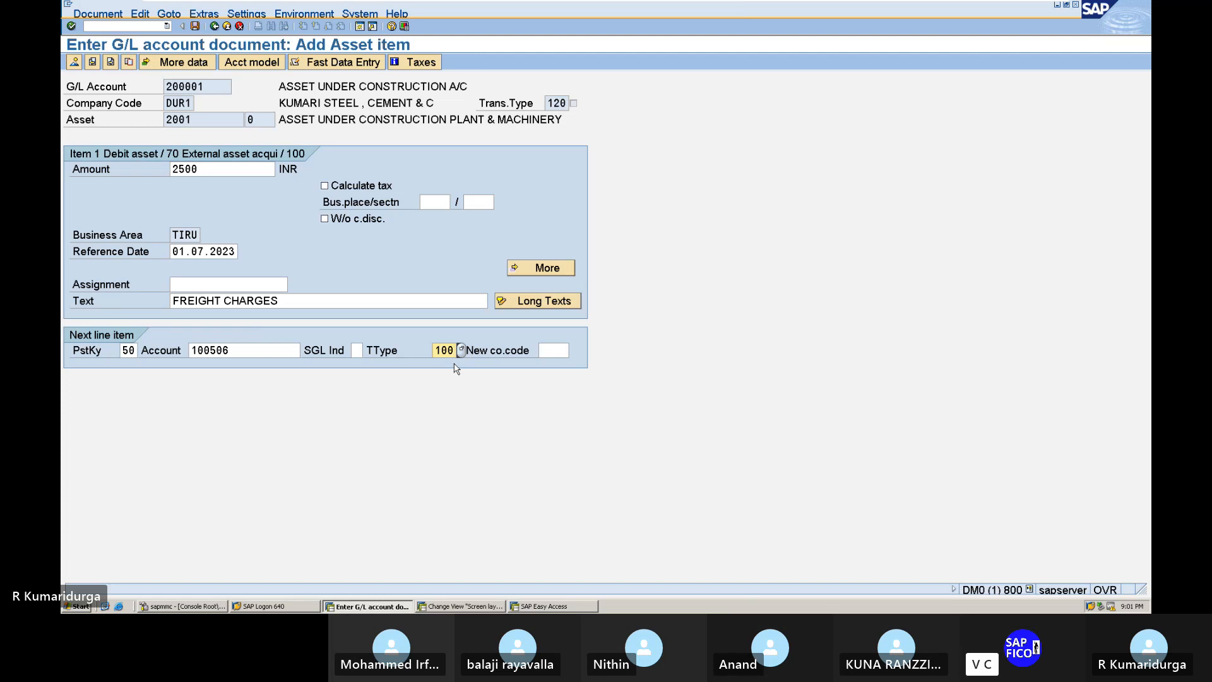
{"action": "key", "text": "BackSpace"}
{"action": "key", "text": "BackSpace"}
{"action": "key", "text": "BackSpace"}
{"action": "left_click", "coordinate": [124, 355]}
{"action": "left_click", "coordinate": [259, 350]}
{"action": "key", "text": "BackSpace"}
{"action": "key", "text": "BackSpace"}
{"action": "key", "text": "BackSpace"}
{"action": "key", "text": "BackSpace"}
{"action": "key", "text": "BackSpace"}
{"action": "key", "text": "BackSpace"}
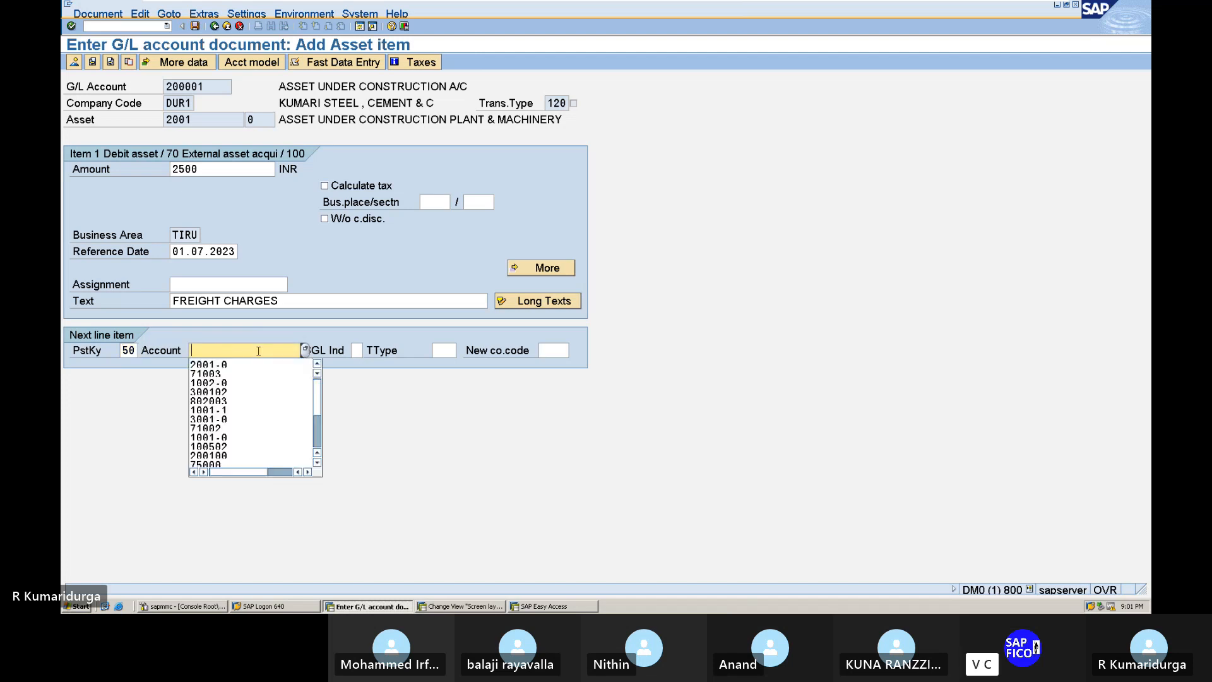
Step: Look up the SBI bank G/L account for the next line item and proceed to its item entry
{"action": "left_click", "coordinate": [305, 350]}
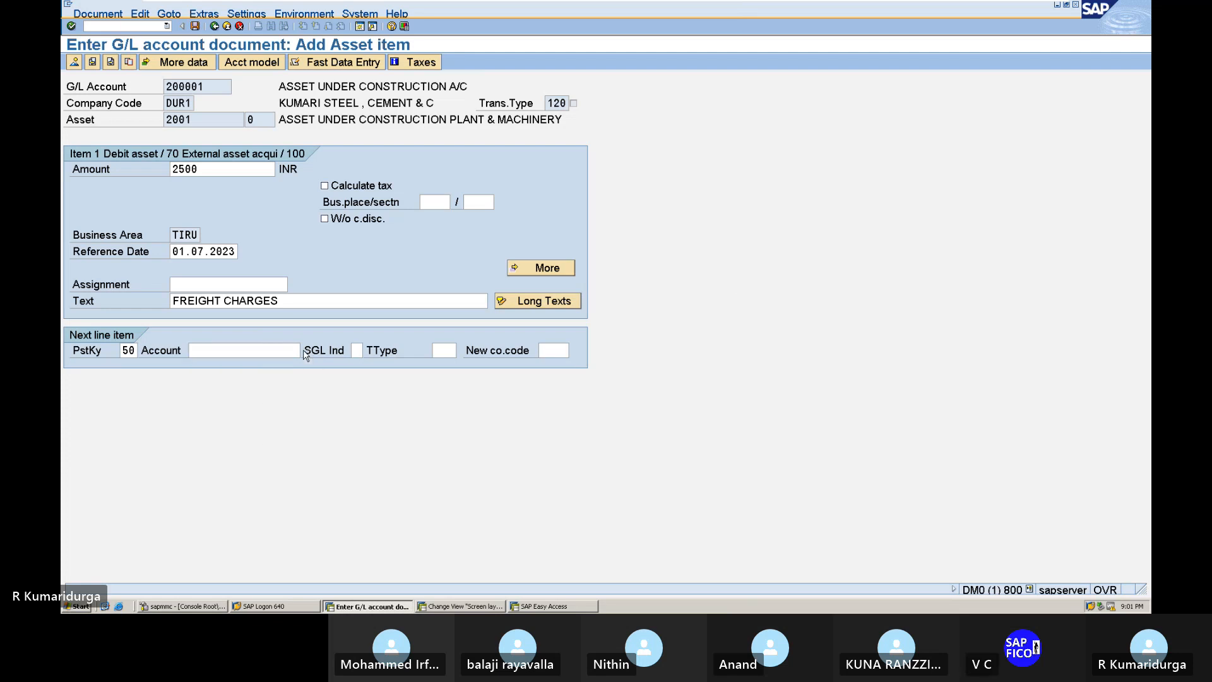
{"action": "key", "text": "Return"}
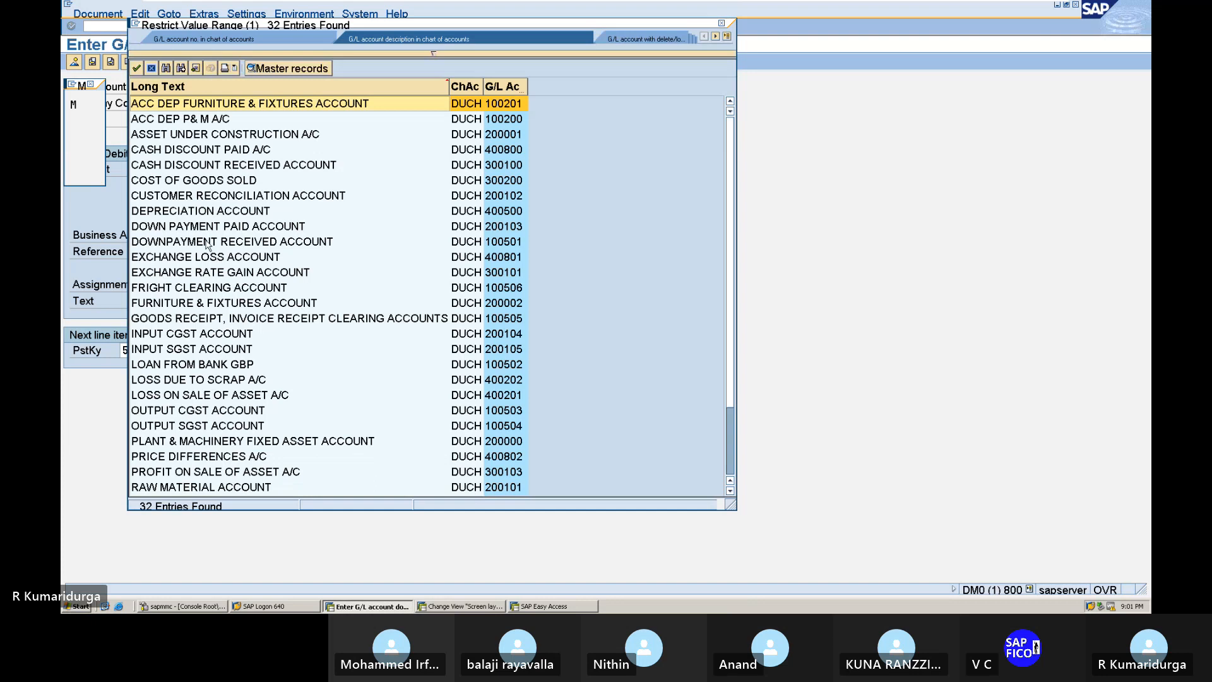
{"action": "scroll", "coordinate": [207, 243], "scroll_direction": "down", "scroll_amount": 2}
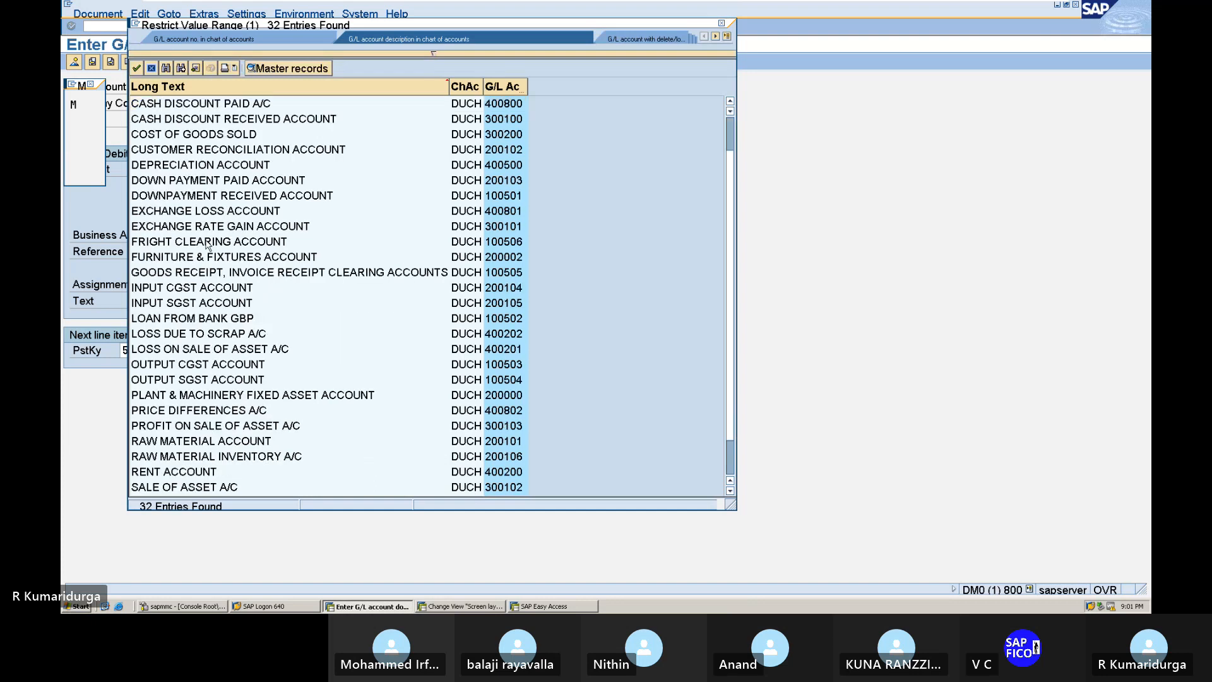
{"action": "double_click", "coordinate": [165, 472]}
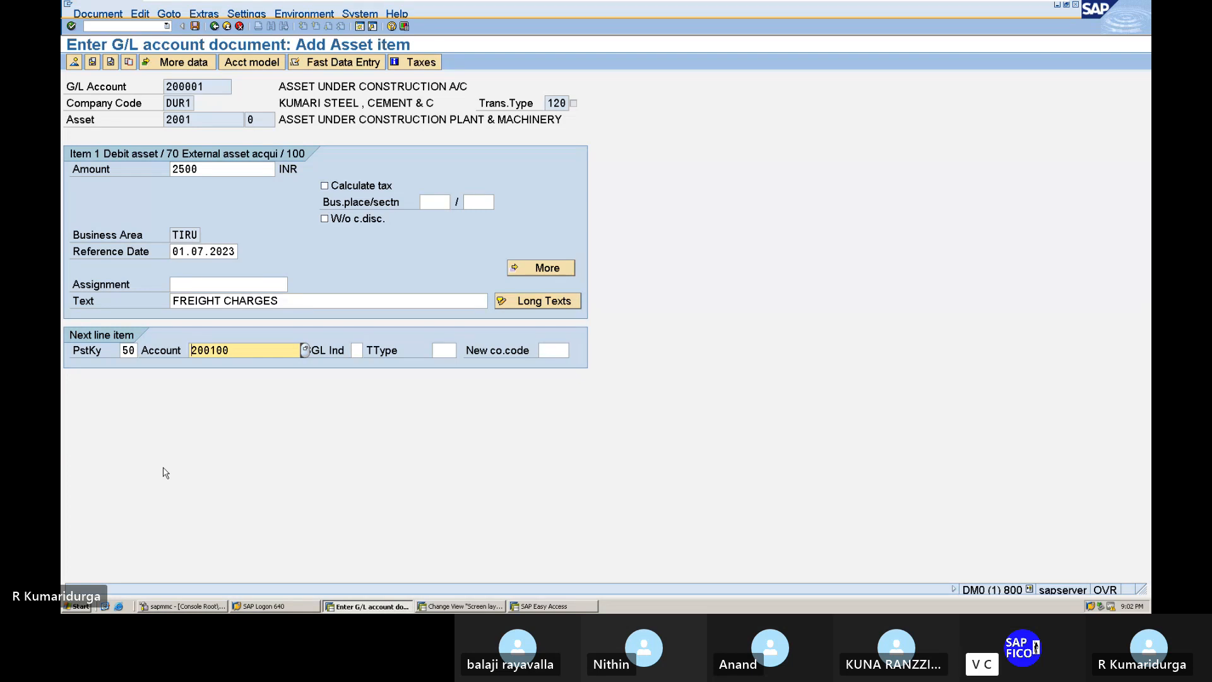
{"action": "key", "text": "Return"}
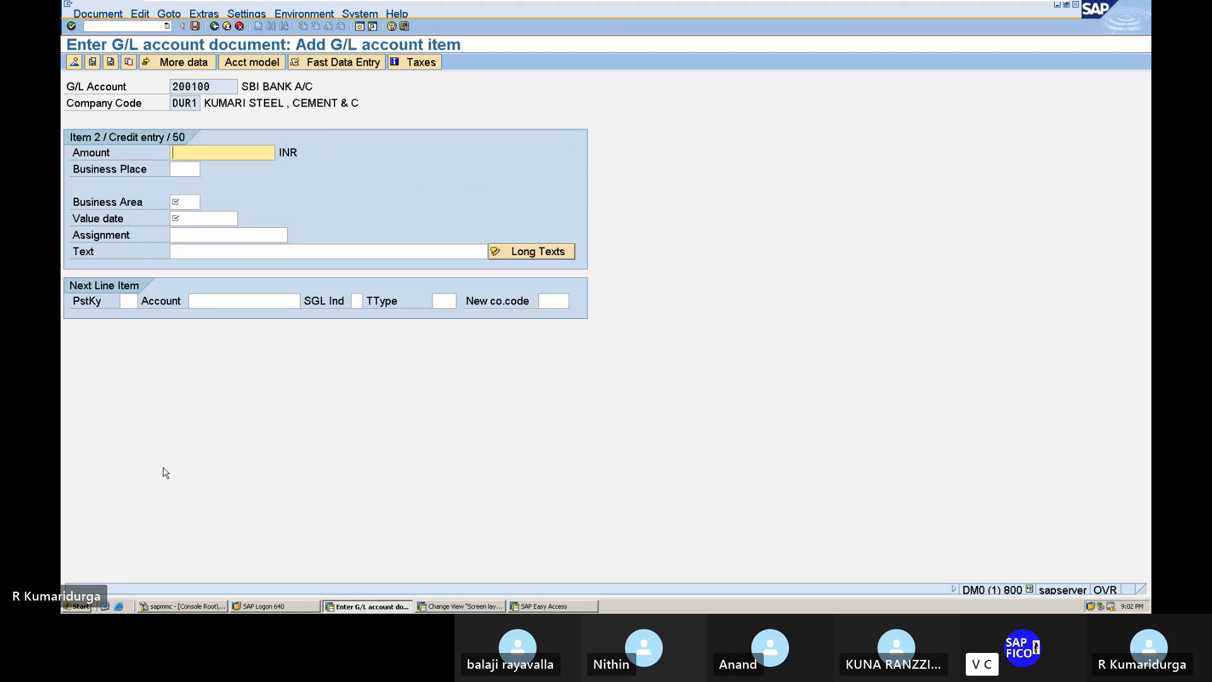
Step: Fill in the bank credit item with amount *, business area TIRU, value date 03.07.2023 and text +
{"action": "type", "text": "*"}
{"action": "key", "text": "Tab"}
{"action": "key", "text": "Tab"}
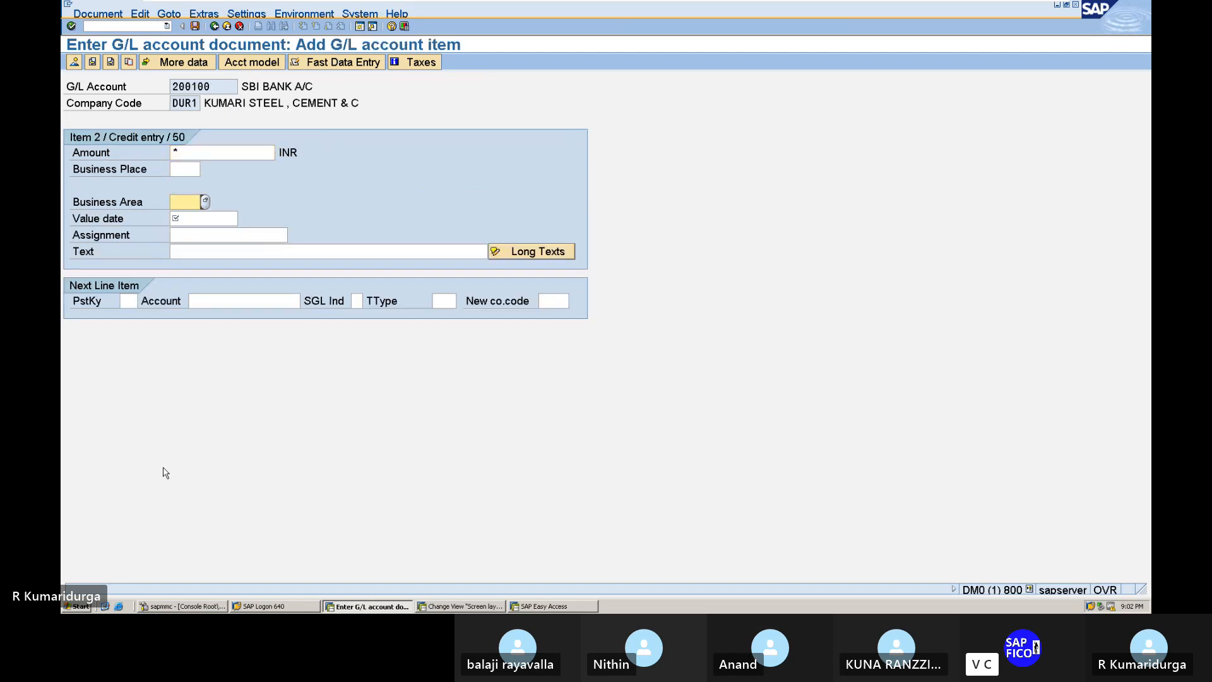
{"action": "type", "text": "TIRU"}
{"action": "key", "text": "Tab"}
{"action": "key", "text": "Tab"}
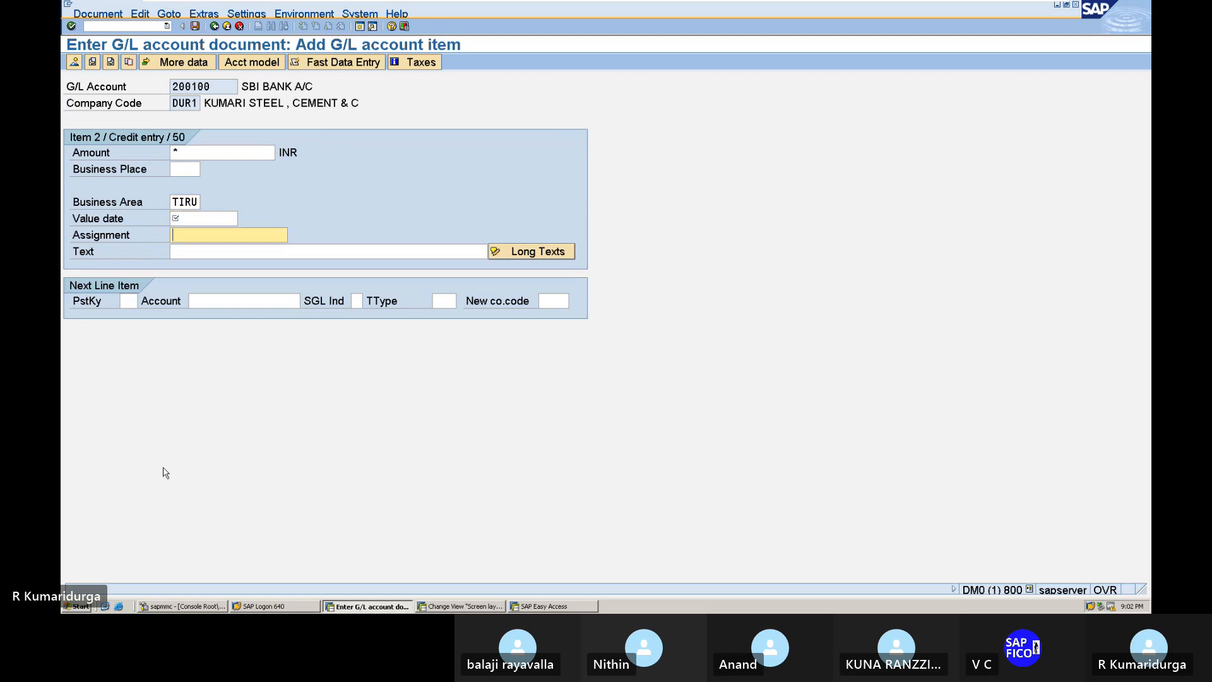
{"action": "key", "text": "Tab"}
{"action": "type", "text": "+"}
{"action": "key", "text": "Return"}
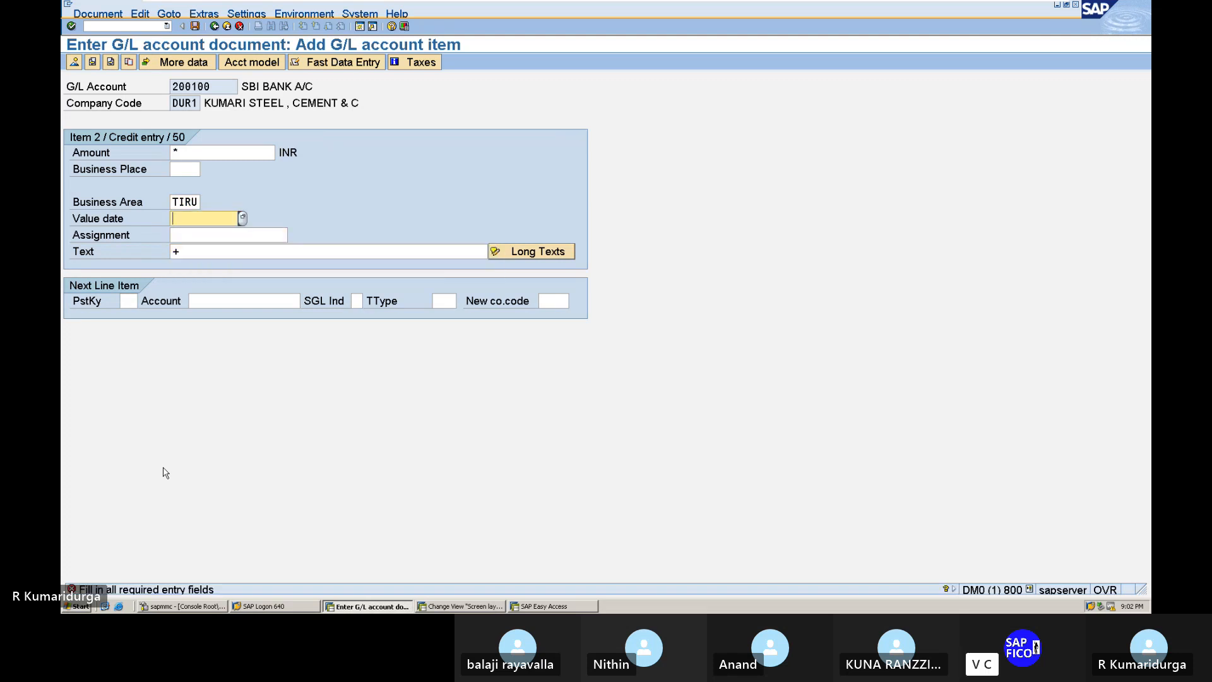
{"action": "type", "text": "03.07.2023"}
{"action": "key", "text": "Return"}
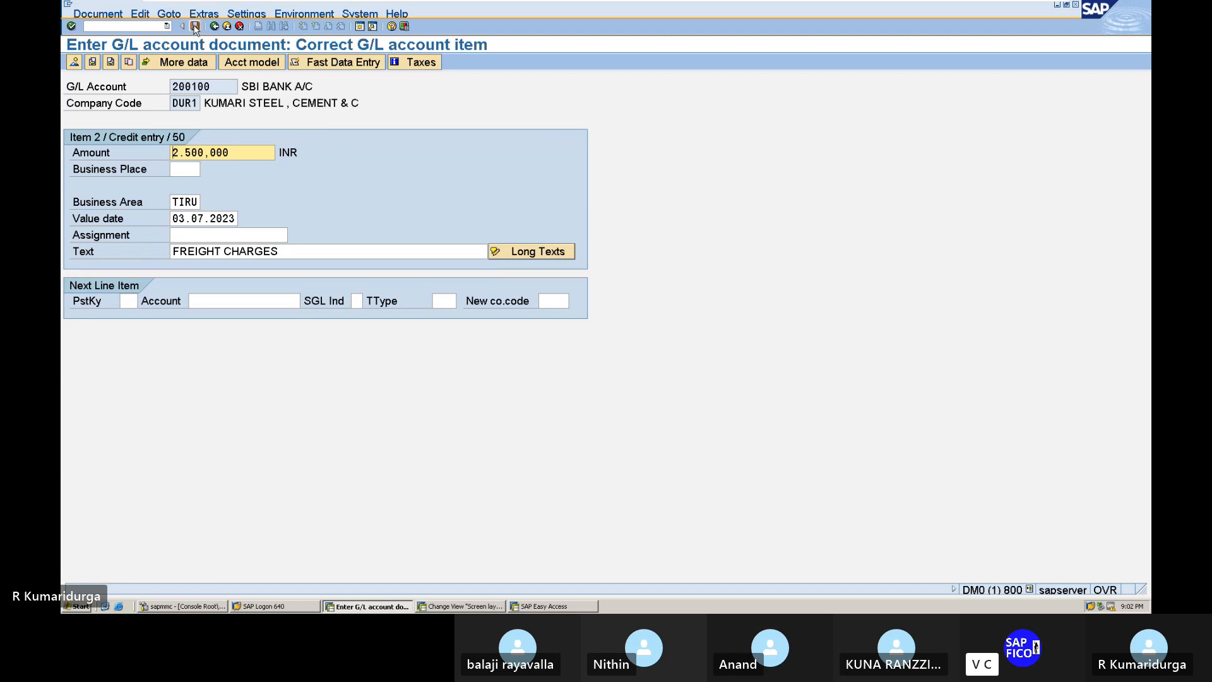
Step: Simulate the freight charges document and post it
{"action": "left_click", "coordinate": [100, 14]}
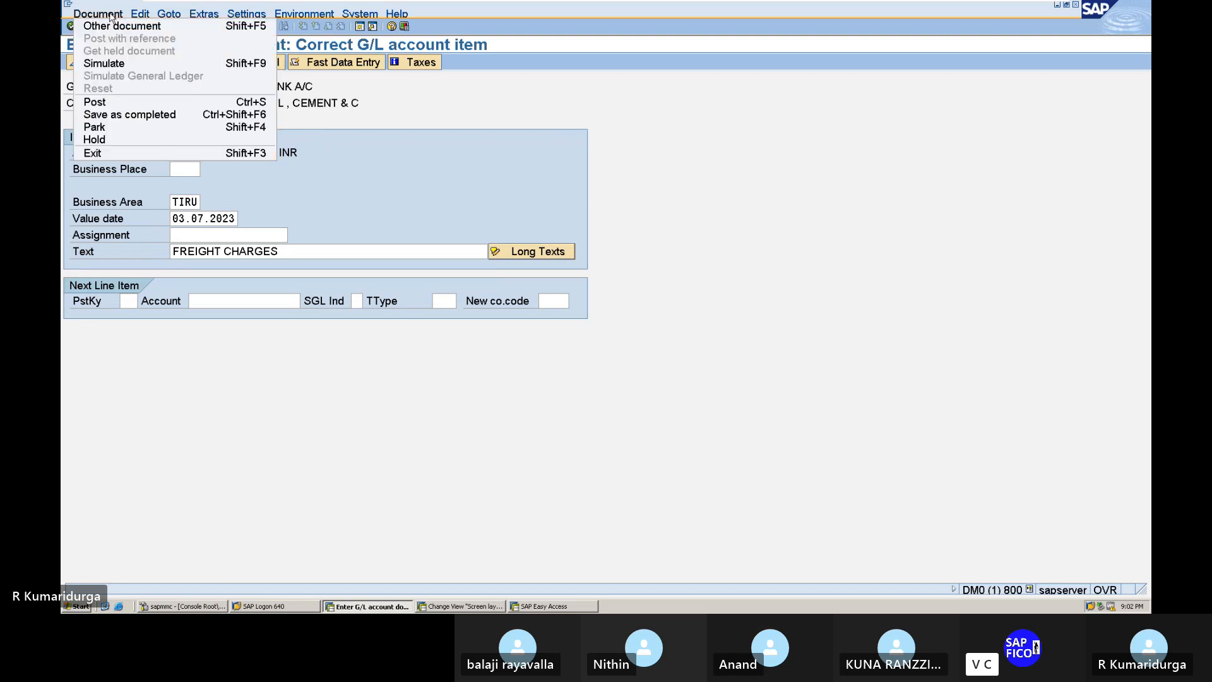
{"action": "left_click", "coordinate": [116, 63]}
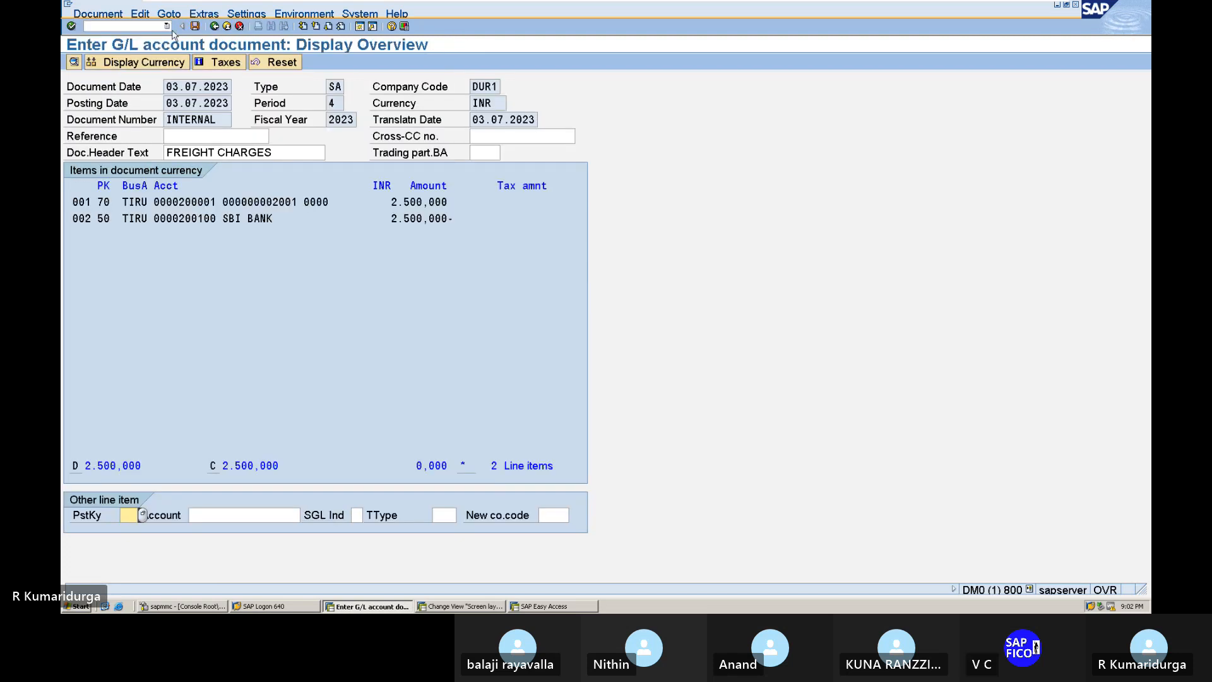
{"action": "left_click", "coordinate": [196, 27]}
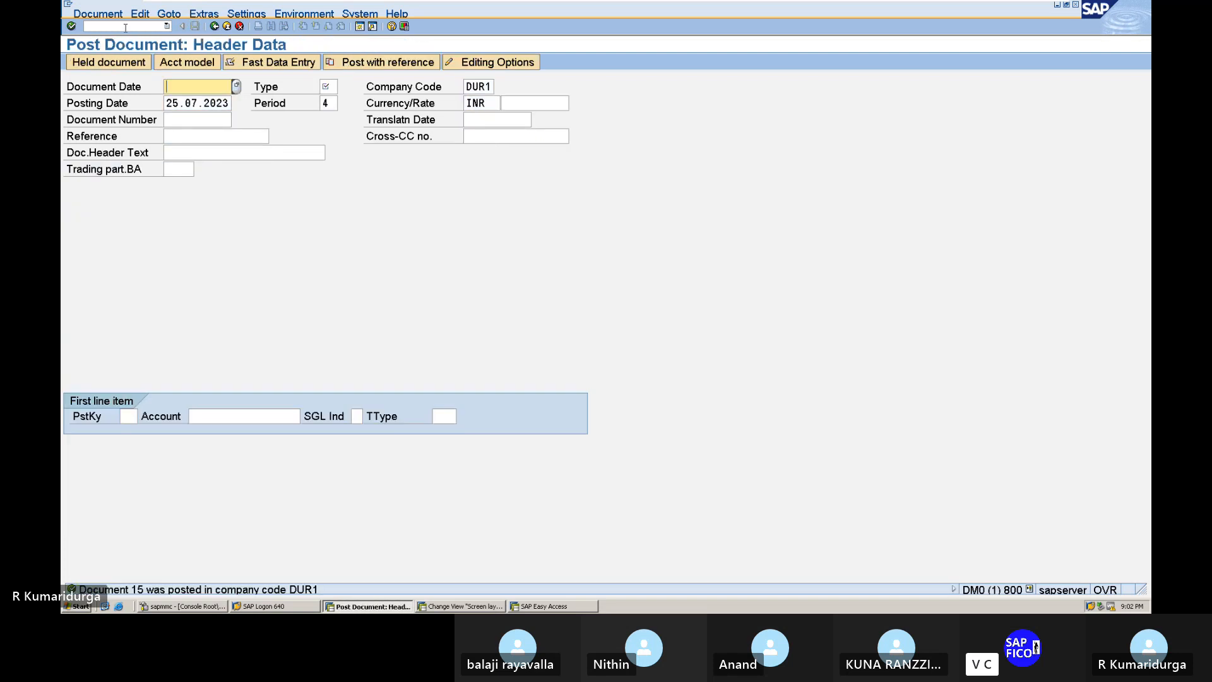
Step: Switch to the Notepad notes on the asset under construction configuration
{"action": "left_click", "coordinate": [127, 28]}
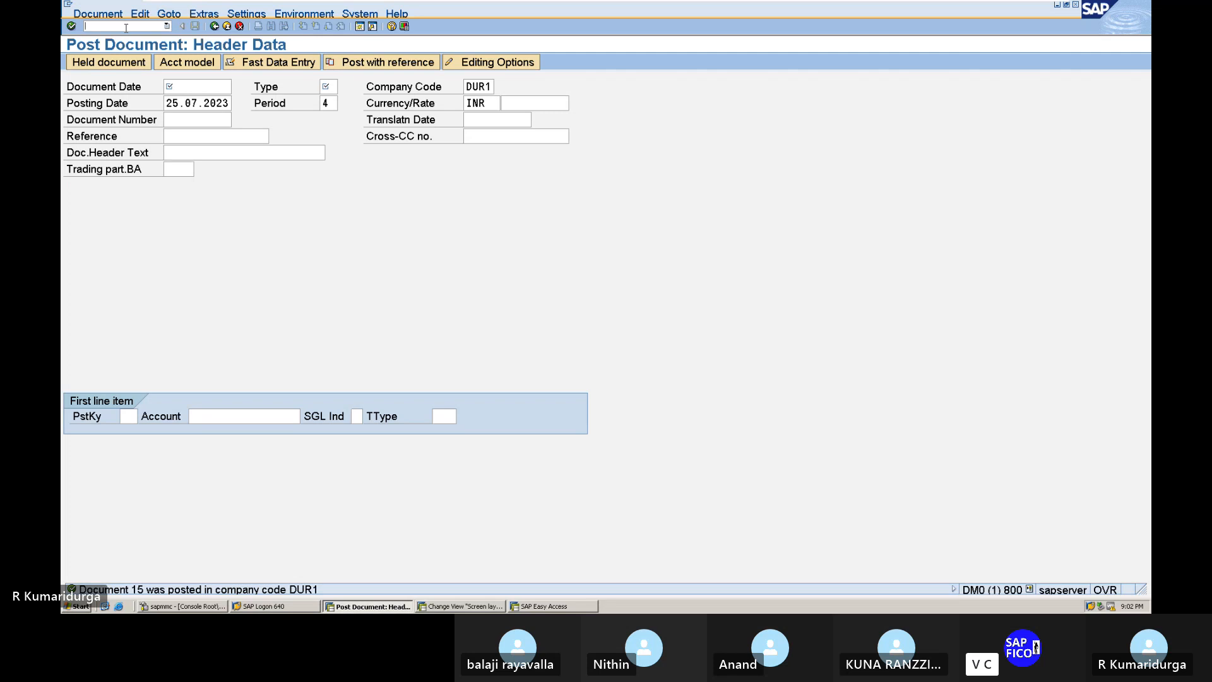
{"action": "mouse_move", "coordinate": [668, 3]}
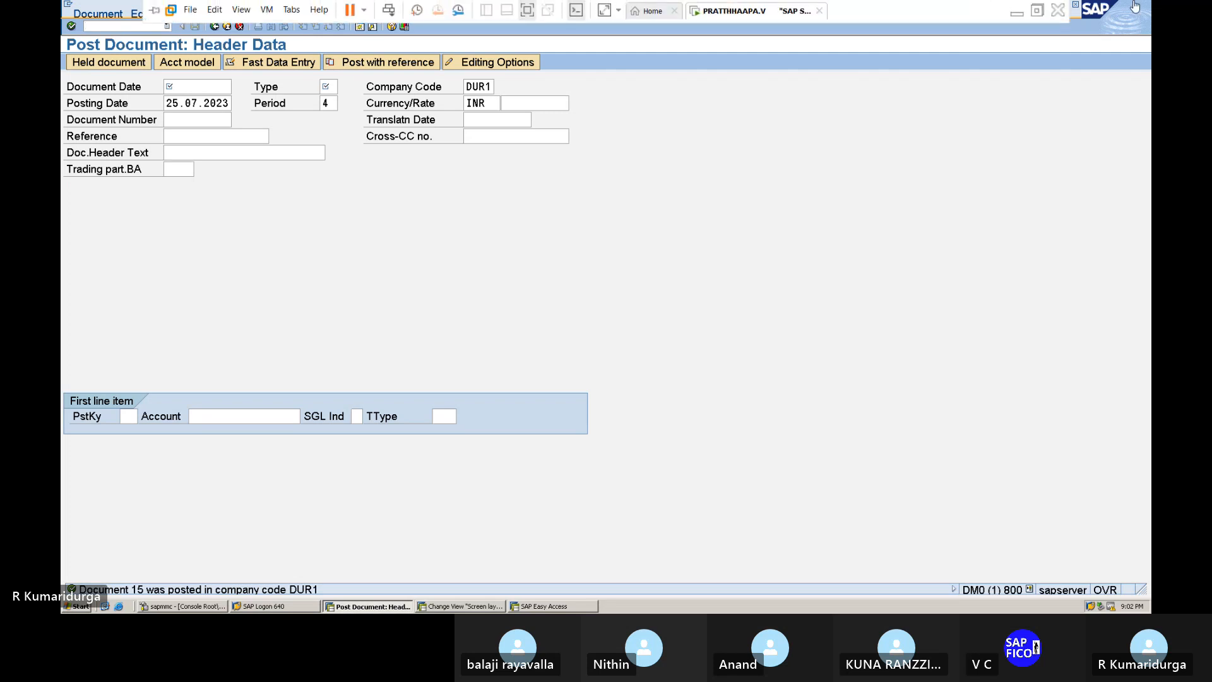
{"action": "left_click", "coordinate": [1017, 14]}
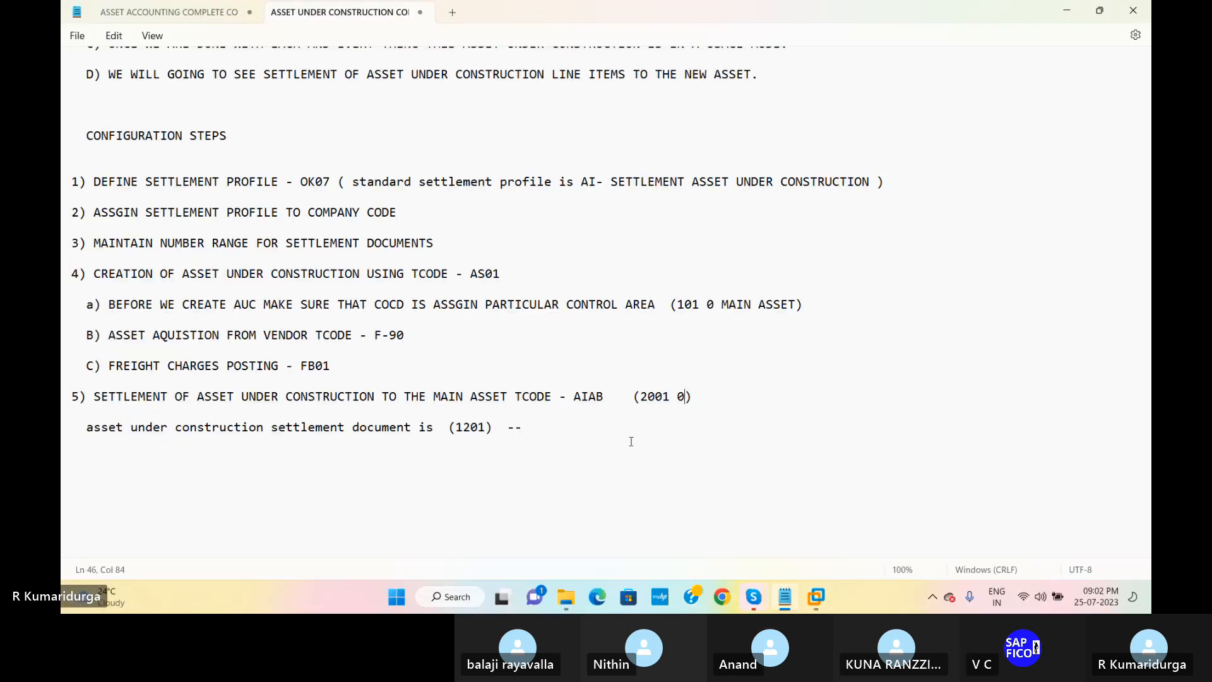
{"action": "left_click", "coordinate": [415, 329]}
{"action": "type", "text": "(15"}
{"action": "type", "text": ")"}
{"action": "key", "text": "BackSpace"}
{"action": "key", "text": "BackSpace"}
{"action": "key", "text": "BackSpace"}
{"action": "key", "text": "BackSpace"}
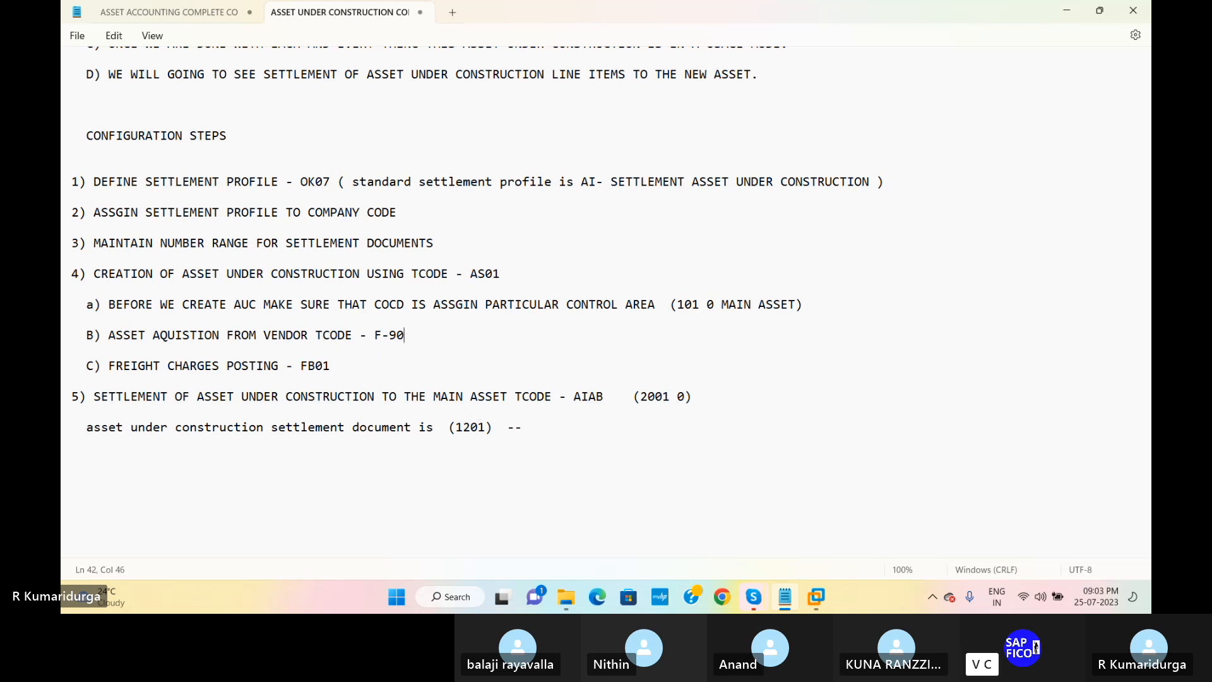
Step: Record (15) after FB01 on the freight charges posting line of the notes
{"action": "key", "text": "Down"}
{"action": "left_click", "coordinate": [347, 369]}
{"action": "type", "text": "(15)"}
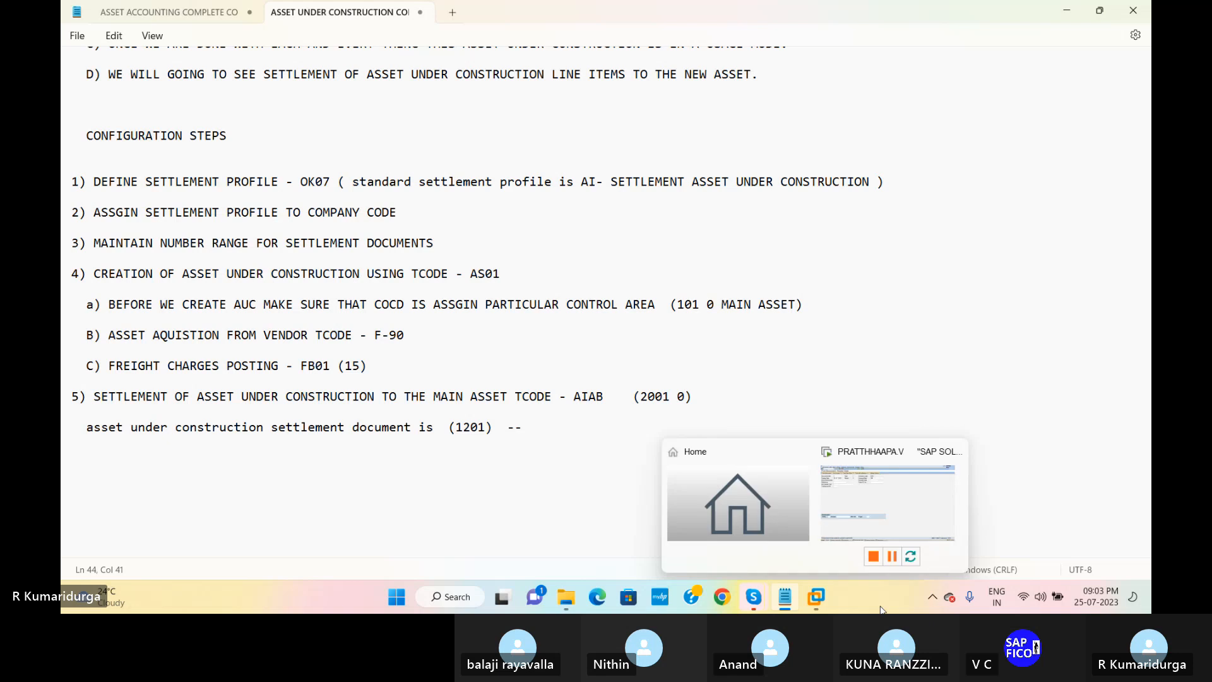
Step: Return to SAP and open the Asset Explorer for asset 2001-0 in company code DUR1
{"action": "mouse_move", "coordinate": [816, 596]}
{"action": "left_click", "coordinate": [860, 503]}
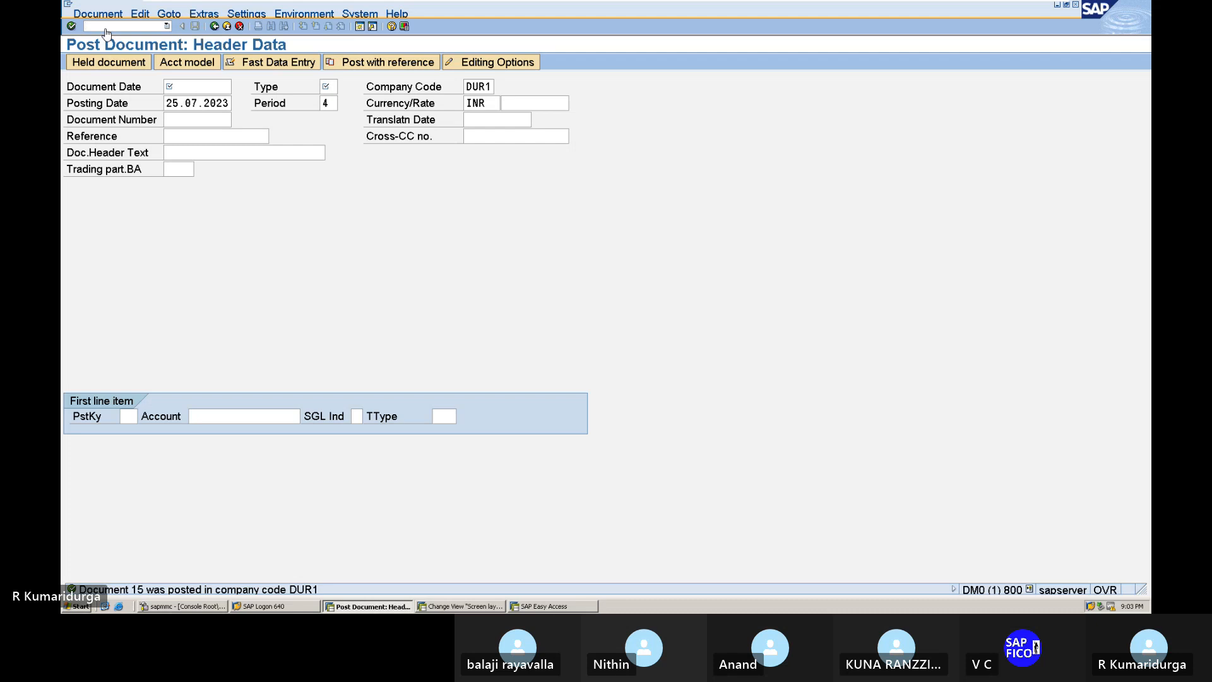
{"action": "key", "text": "Return"}
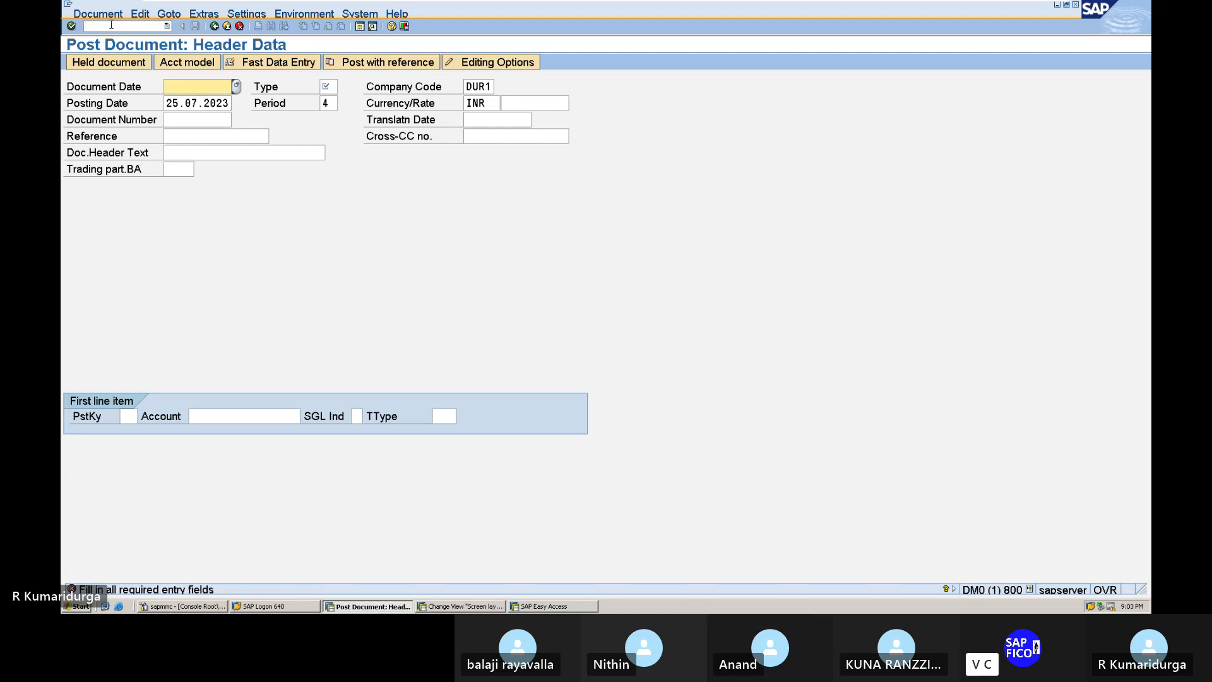
{"action": "type", "text": "/"}
{"action": "left_click", "coordinate": [111, 24]}
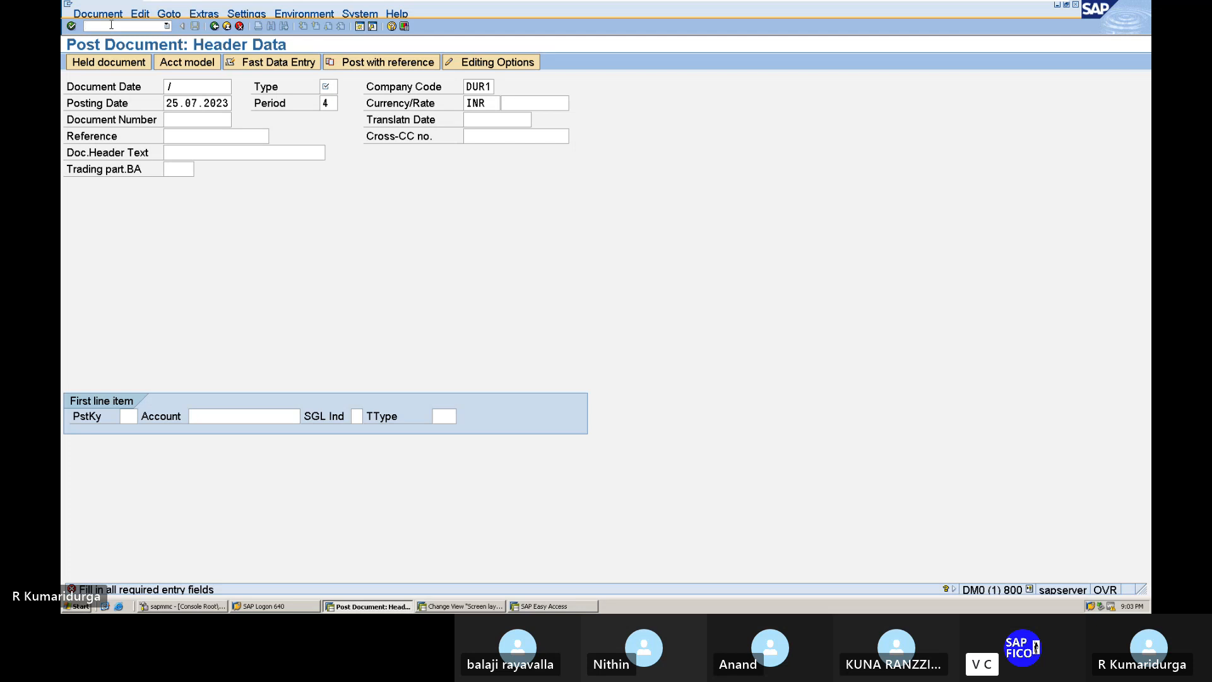
{"action": "type", "text": "/nfk01"}
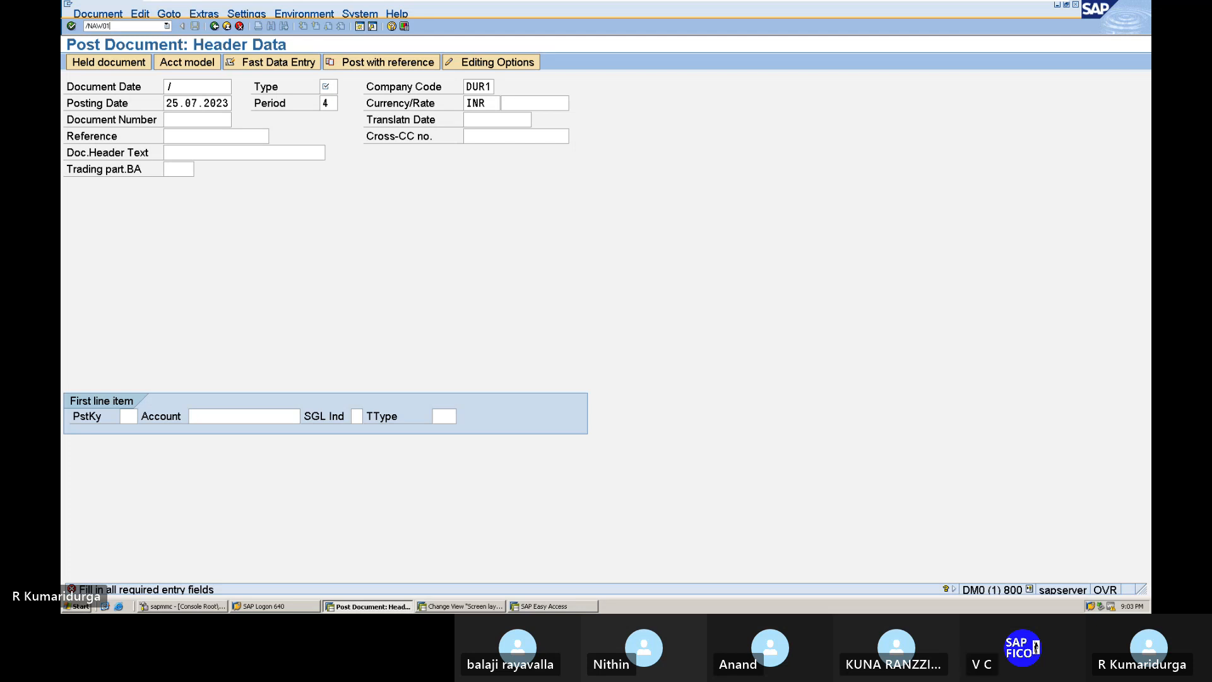
{"action": "key", "text": "Return"}
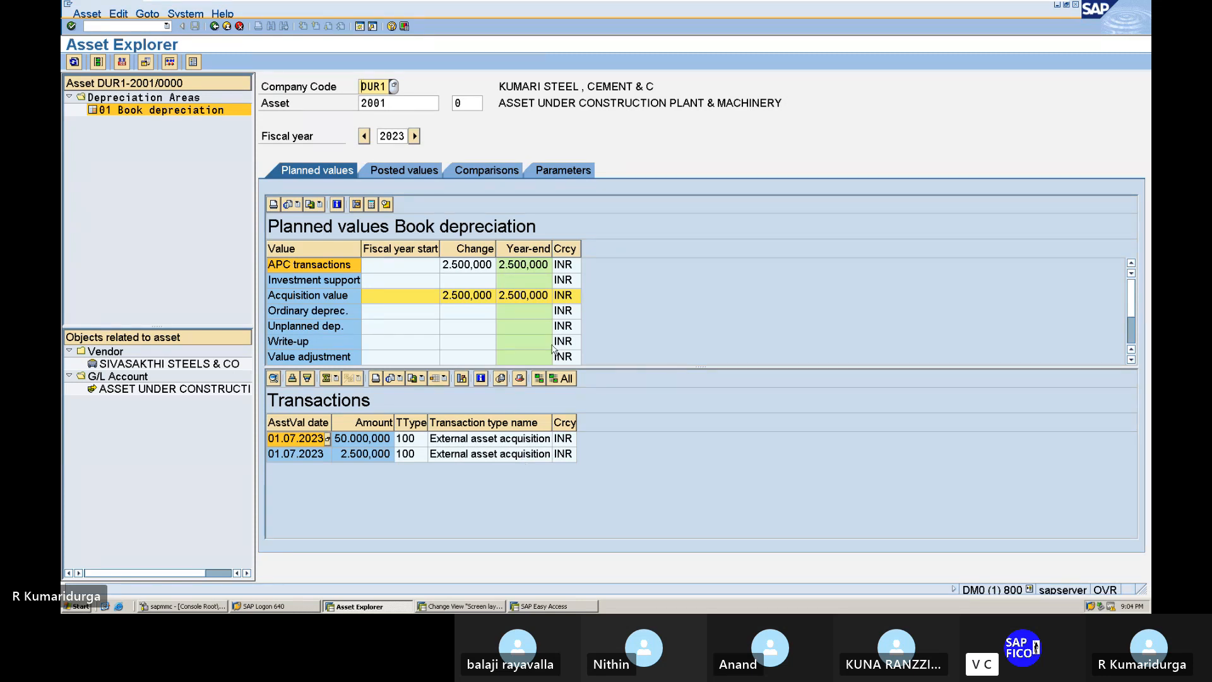
Step: Examine the posted and planned book depreciation values of asset 2001-0 for 2023, including its transactions and net book value
{"action": "left_click", "coordinate": [435, 174]}
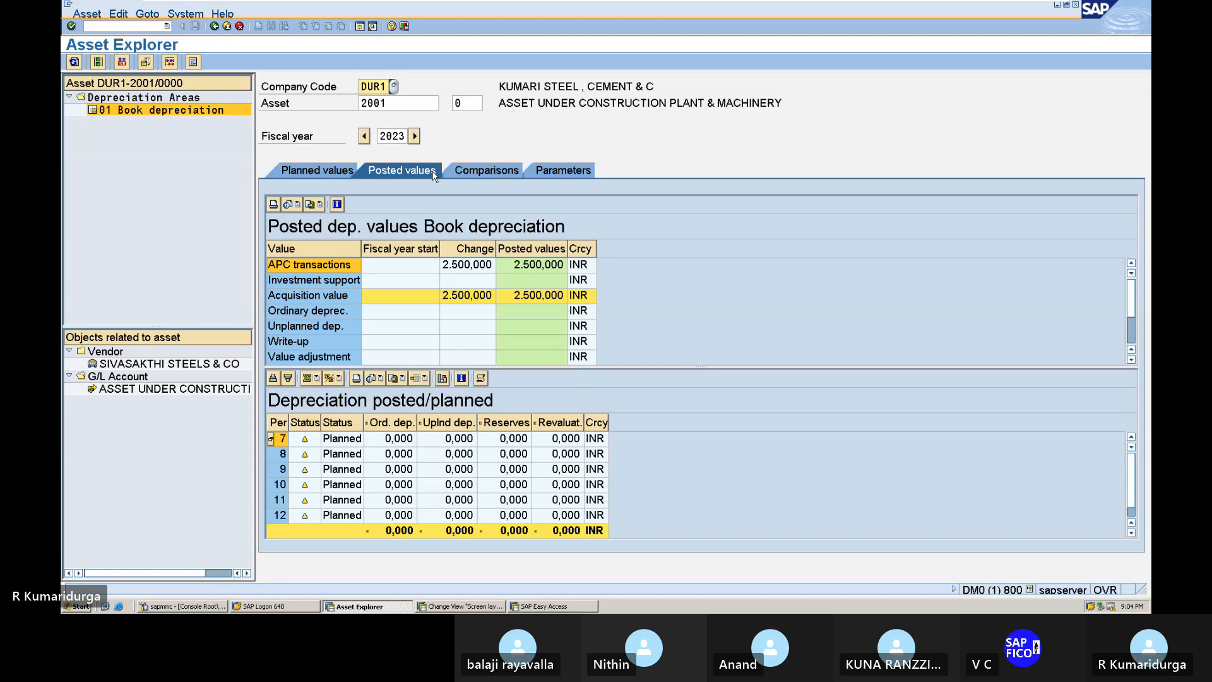
{"action": "left_click", "coordinate": [337, 172]}
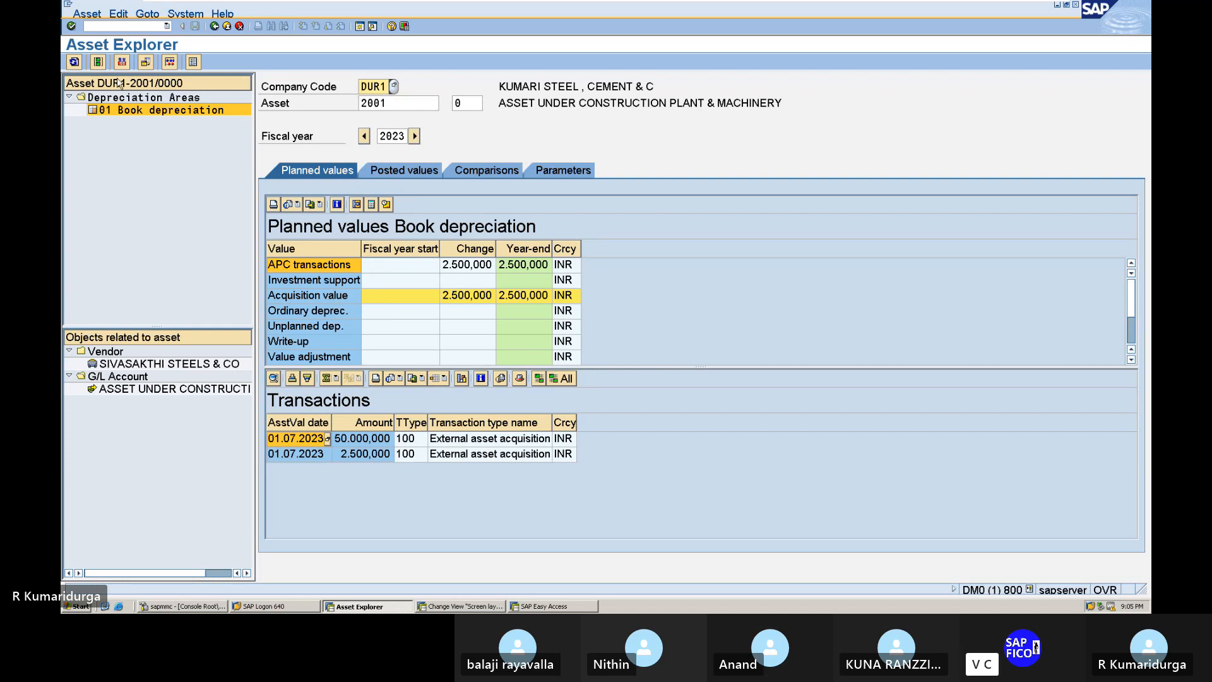
{"action": "left_click", "coordinate": [132, 24]}
{"action": "type", "text": "/nas01"}
{"action": "key", "text": "Return"}
{"action": "left_click", "coordinate": [1131, 359]}
{"action": "left_click", "coordinate": [1131, 359]}
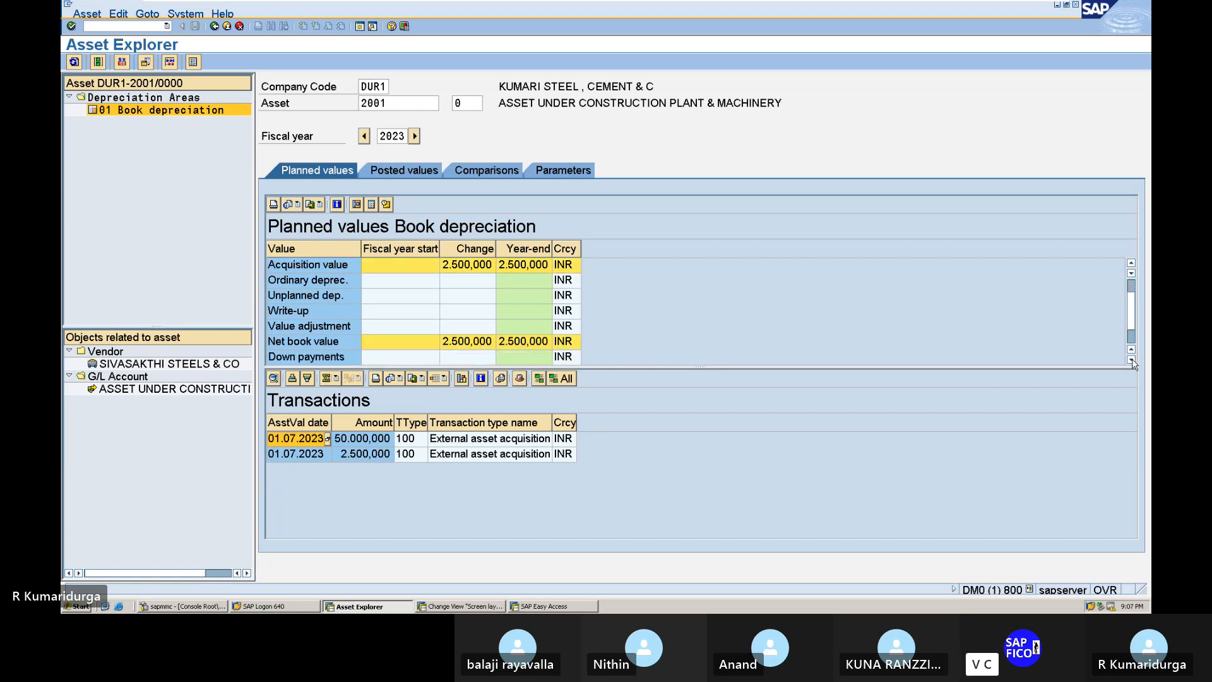
{"action": "left_click", "coordinate": [1131, 359]}
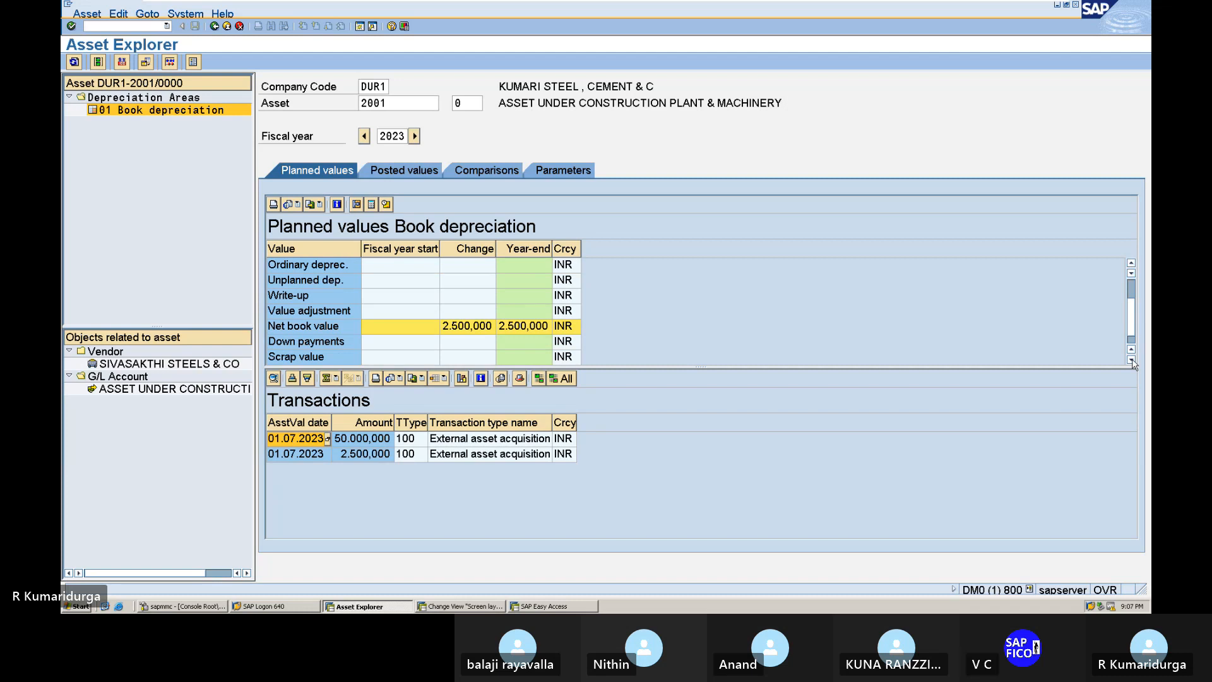
{"action": "left_click", "coordinate": [1131, 359]}
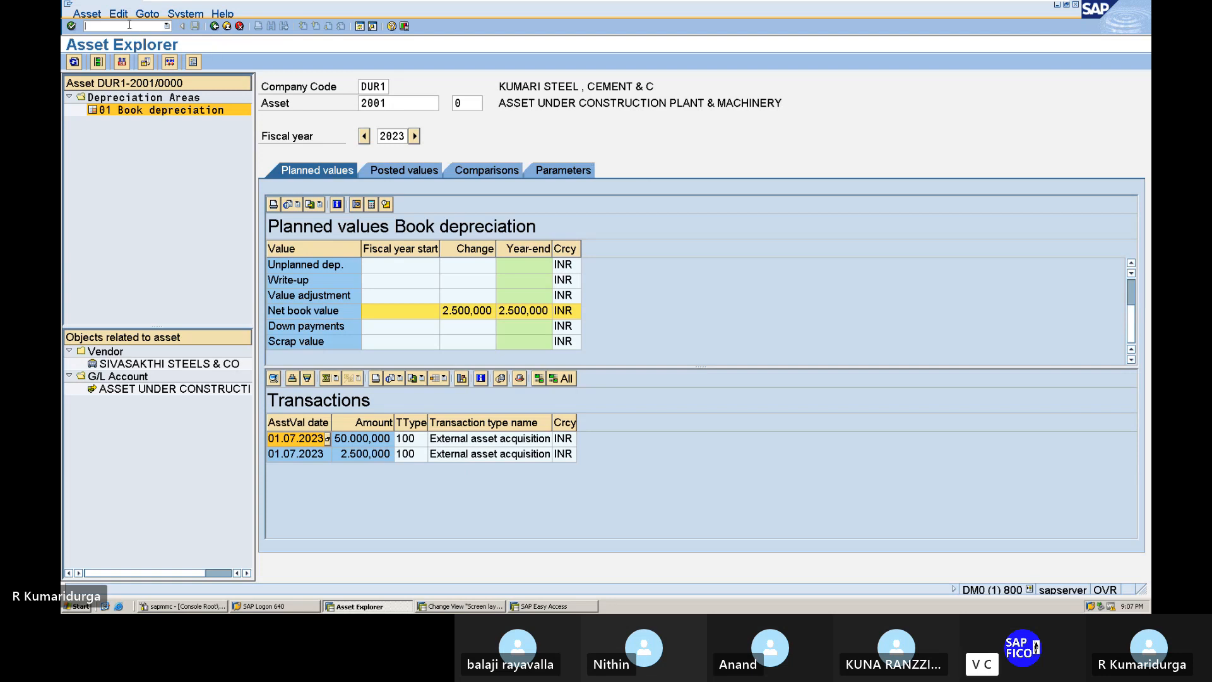
Step: Display document 15 of company code DUR1 with transaction FB03
{"action": "type", "text": "n"}
{"action": "key", "text": "Return"}
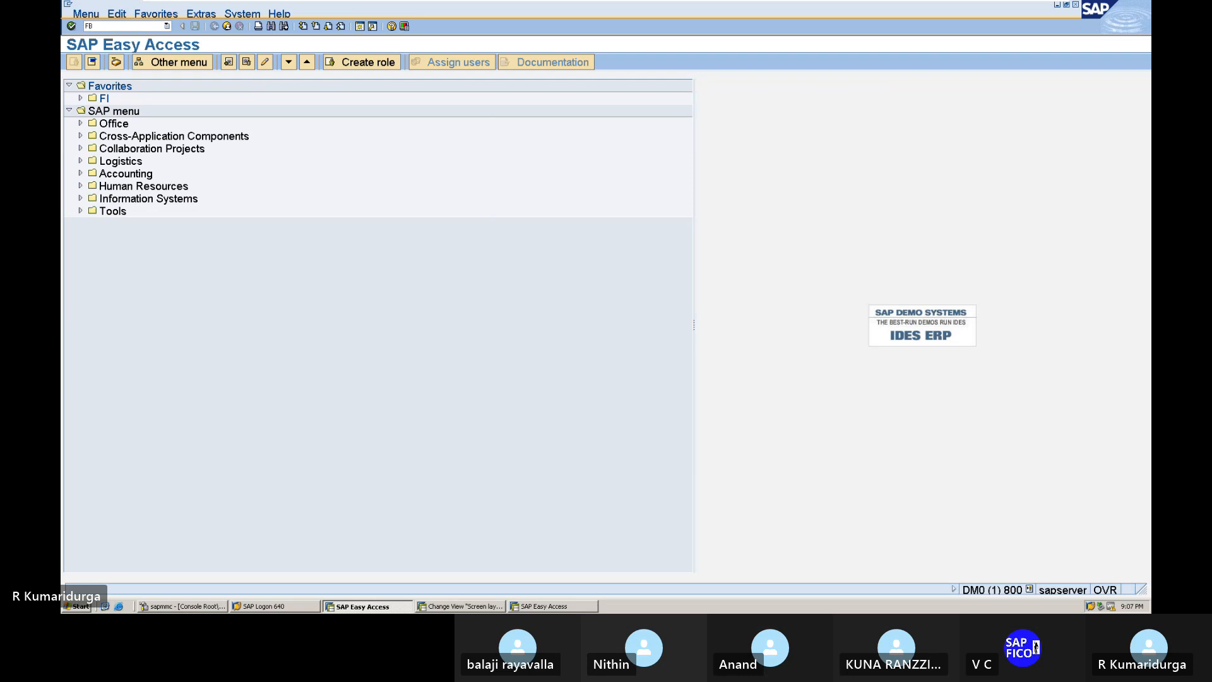
{"action": "type", "text": "03"}
{"action": "key", "text": "Return"}
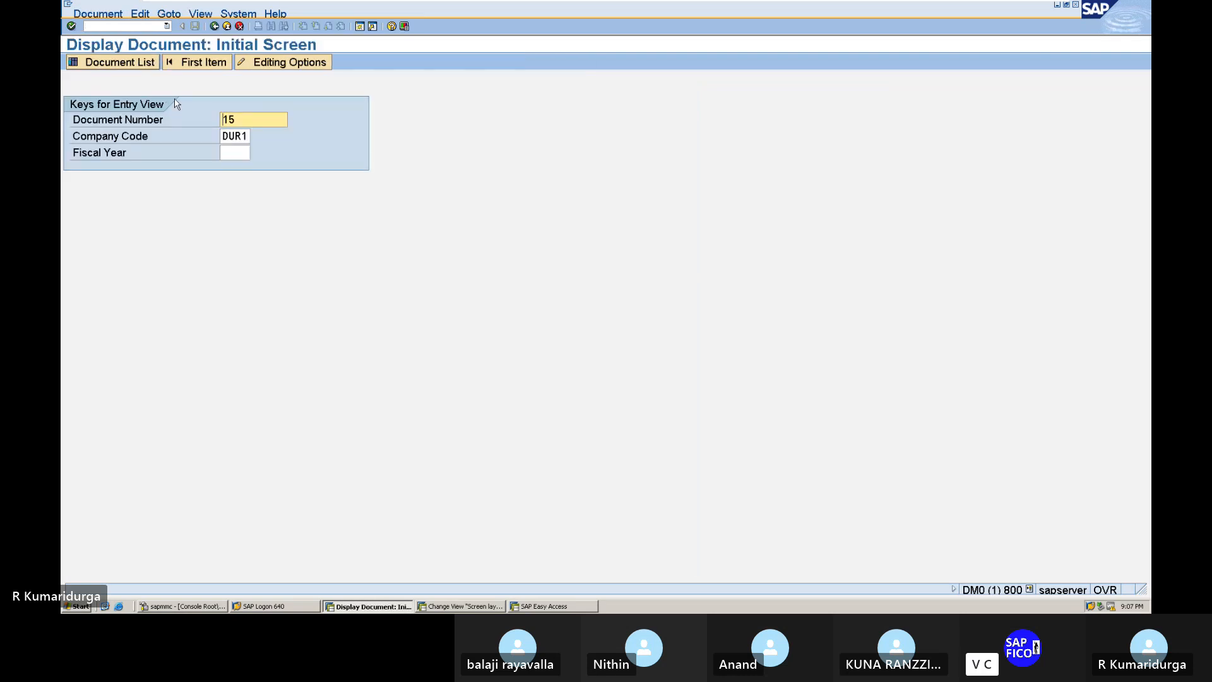
{"action": "left_click", "coordinate": [231, 154]}
{"action": "key", "text": "Return"}
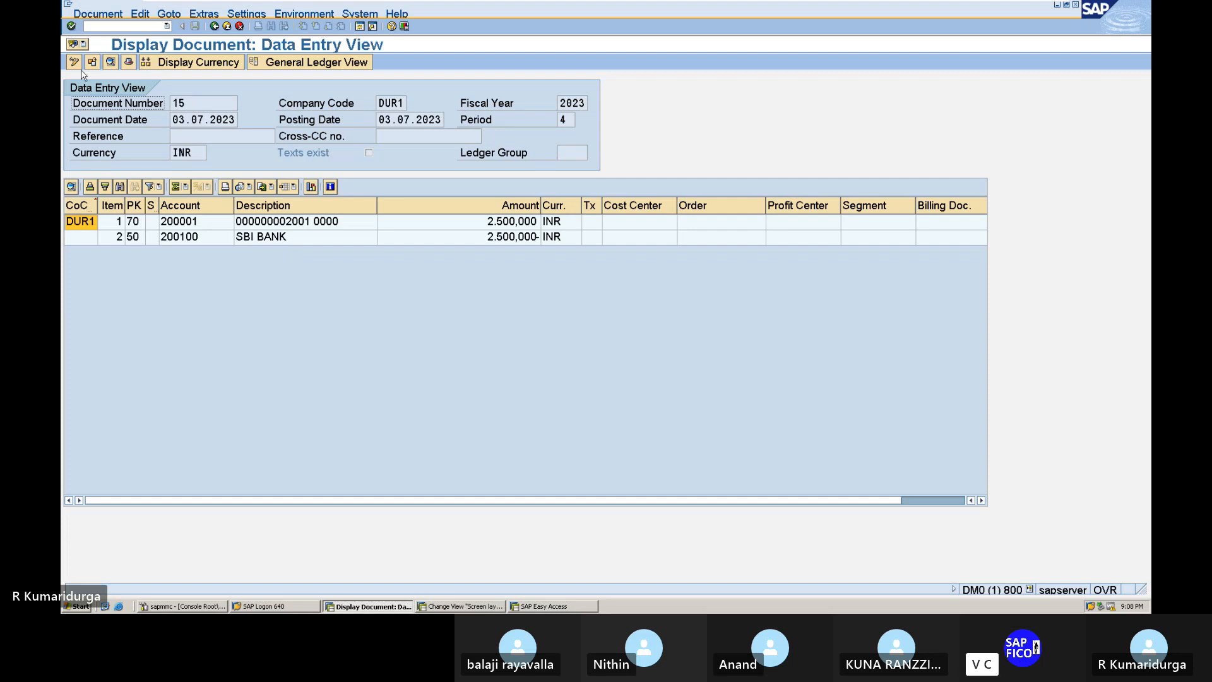
Step: Reopen the Asset Explorer with AW01N and view the accounting document behind the 50.000,000 INR acquisition transaction
{"action": "left_click", "coordinate": [123, 27]}
{"action": "type", "text": "/NAW01N"}
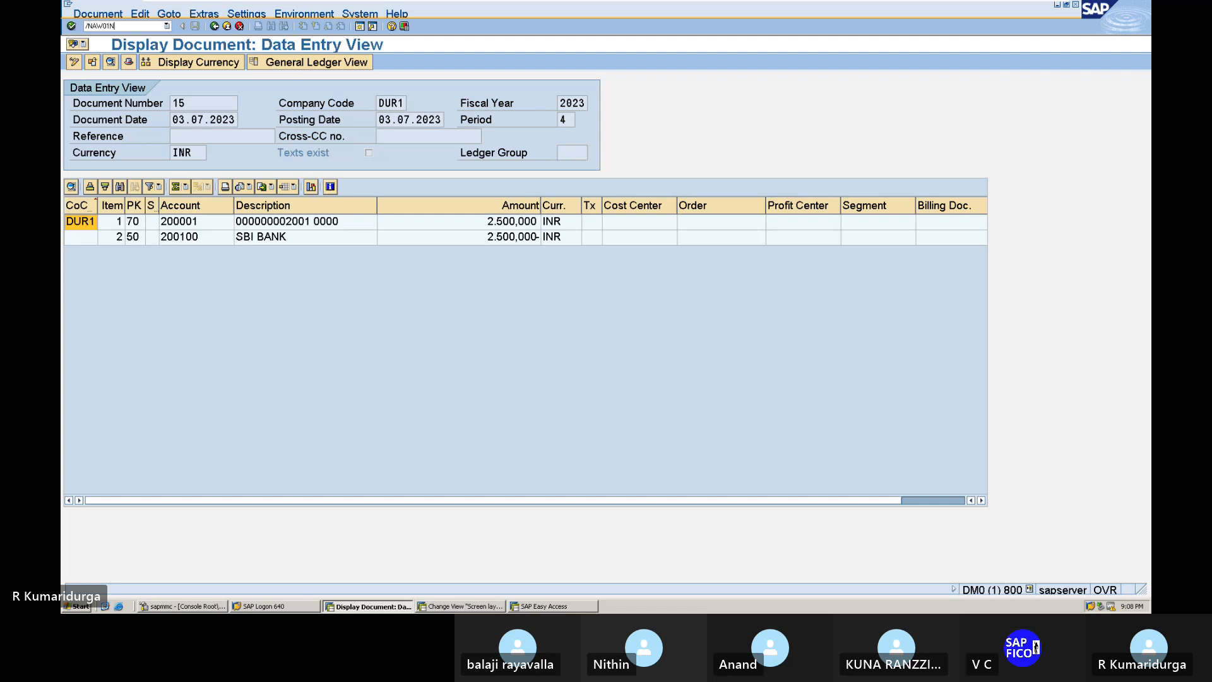
{"action": "key", "text": "Return"}
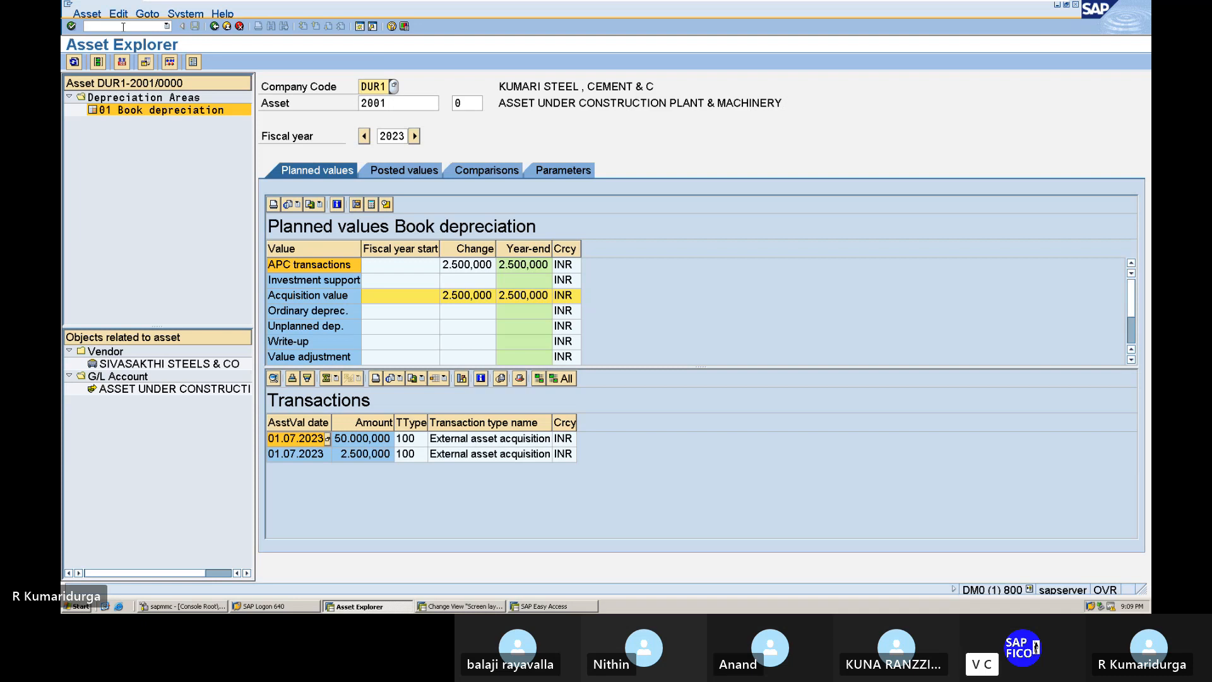
{"action": "double_click", "coordinate": [364, 442]}
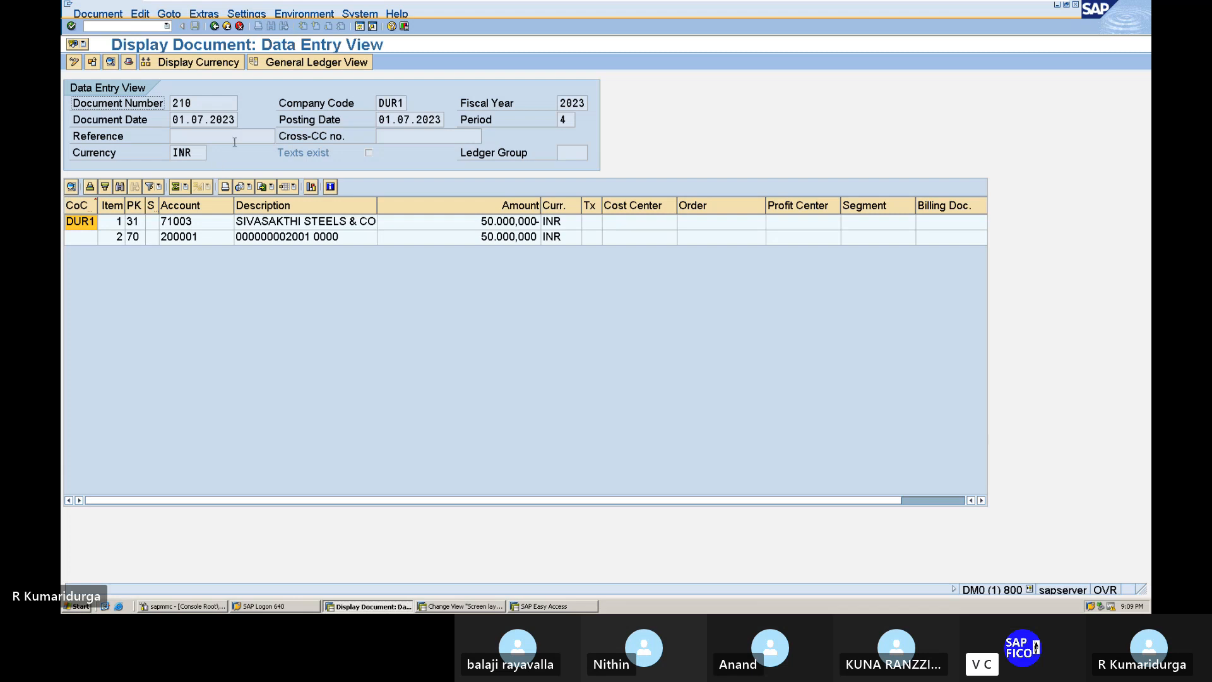
{"action": "left_click", "coordinate": [214, 26]}
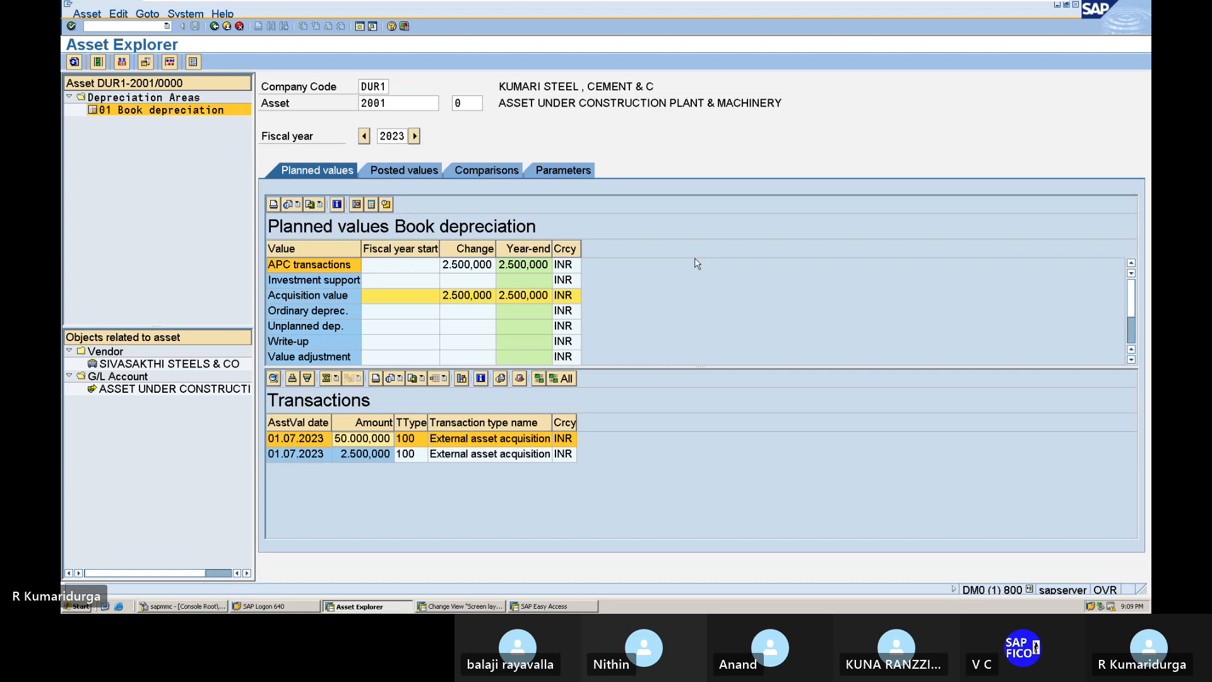
Step: Review the planned book depreciation values of asset 2001-0 down to the net book value and scrap value
{"action": "left_click", "coordinate": [1132, 359]}
{"action": "left_click", "coordinate": [1132, 360]}
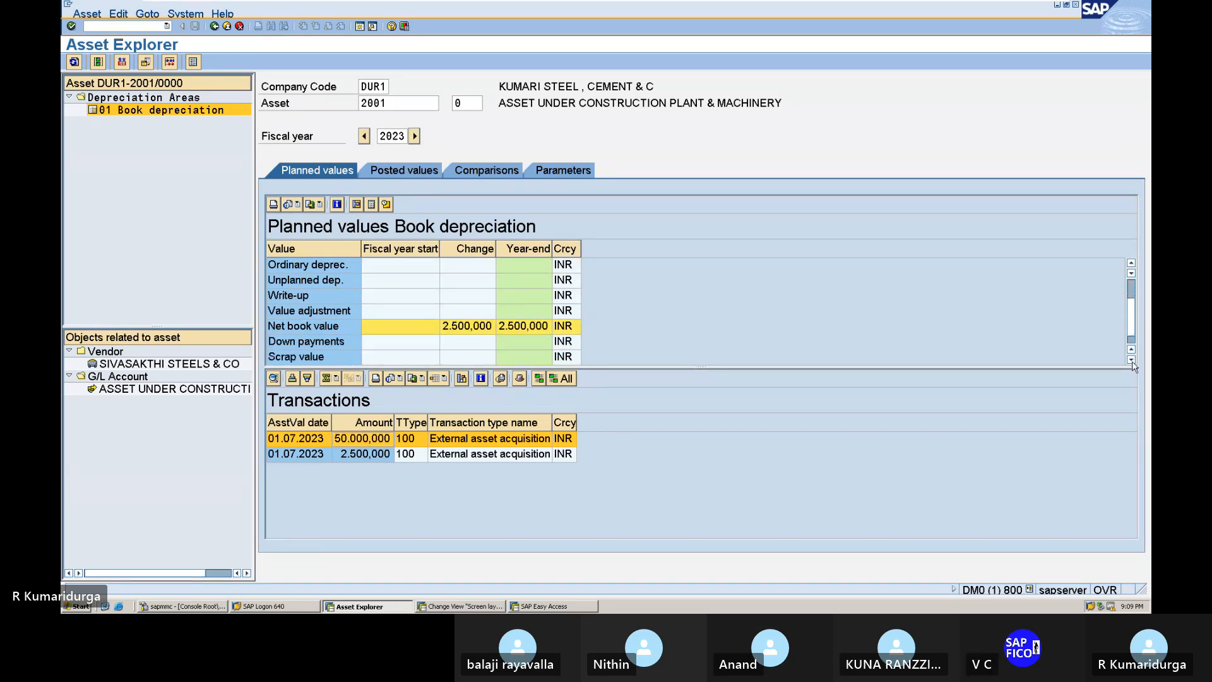
{"action": "left_click", "coordinate": [1132, 359]}
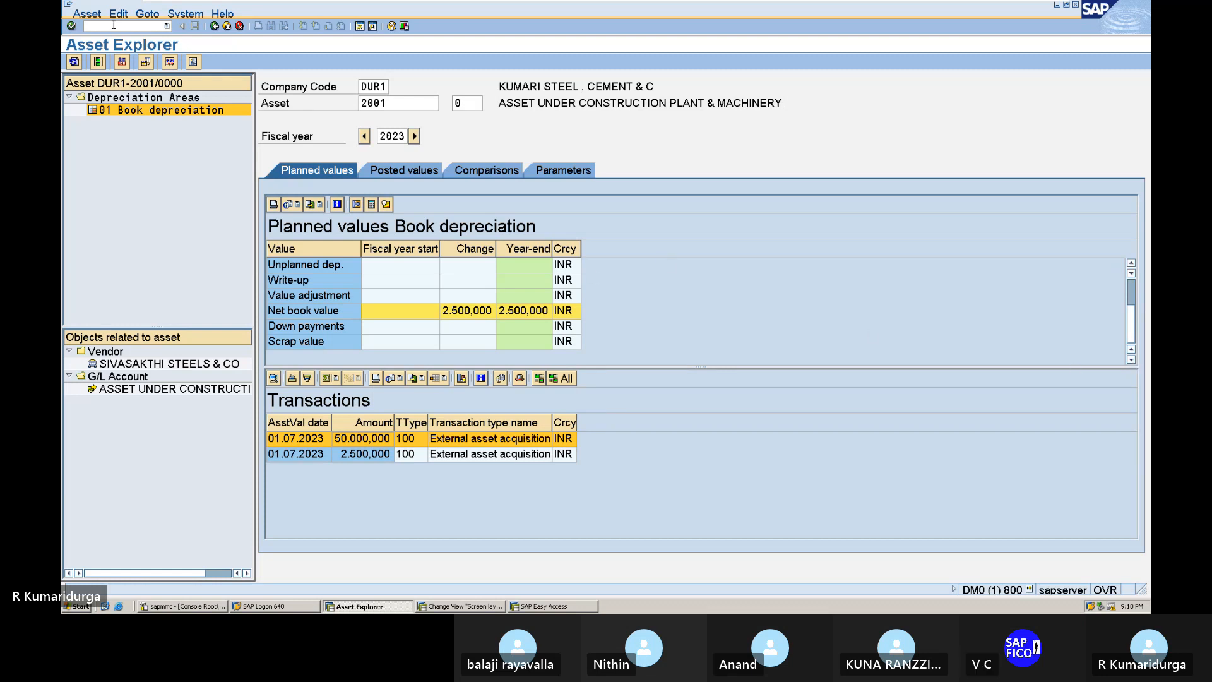
Step: Start a new FB01 posting in company code DUR1 with document date 03.07.2023 and document type SA
{"action": "type", "text": "/nfb01"}
{"action": "key", "text": "Return"}
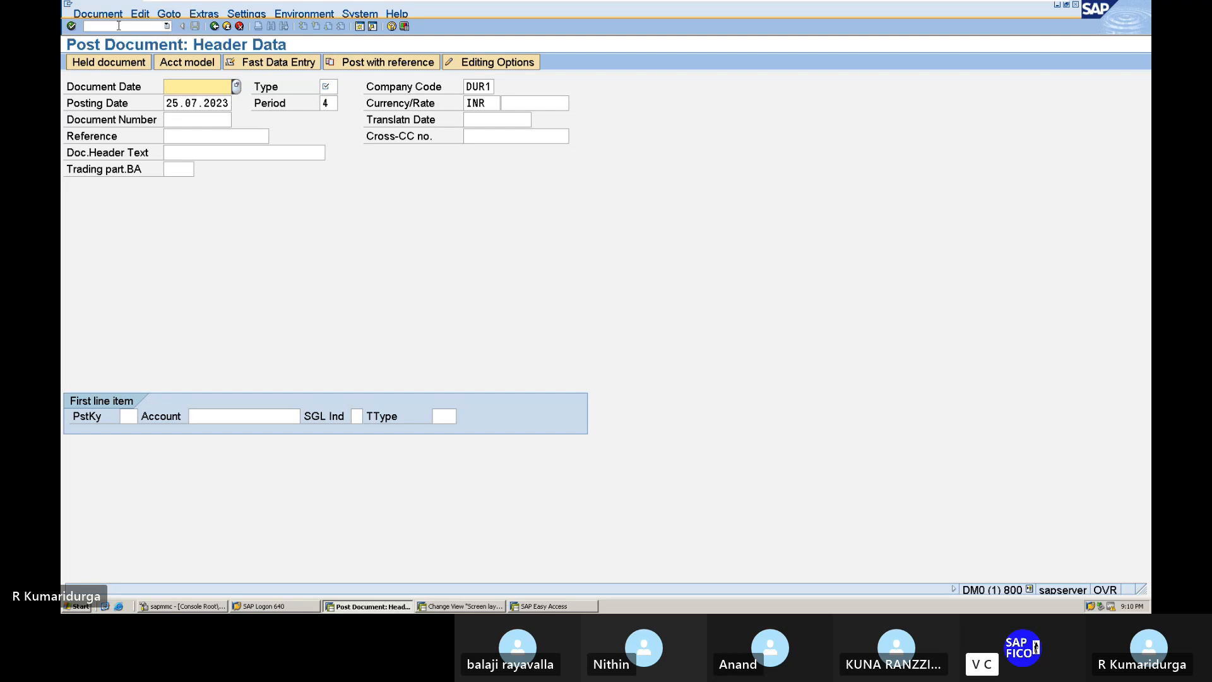
{"action": "type", "text": "03."}
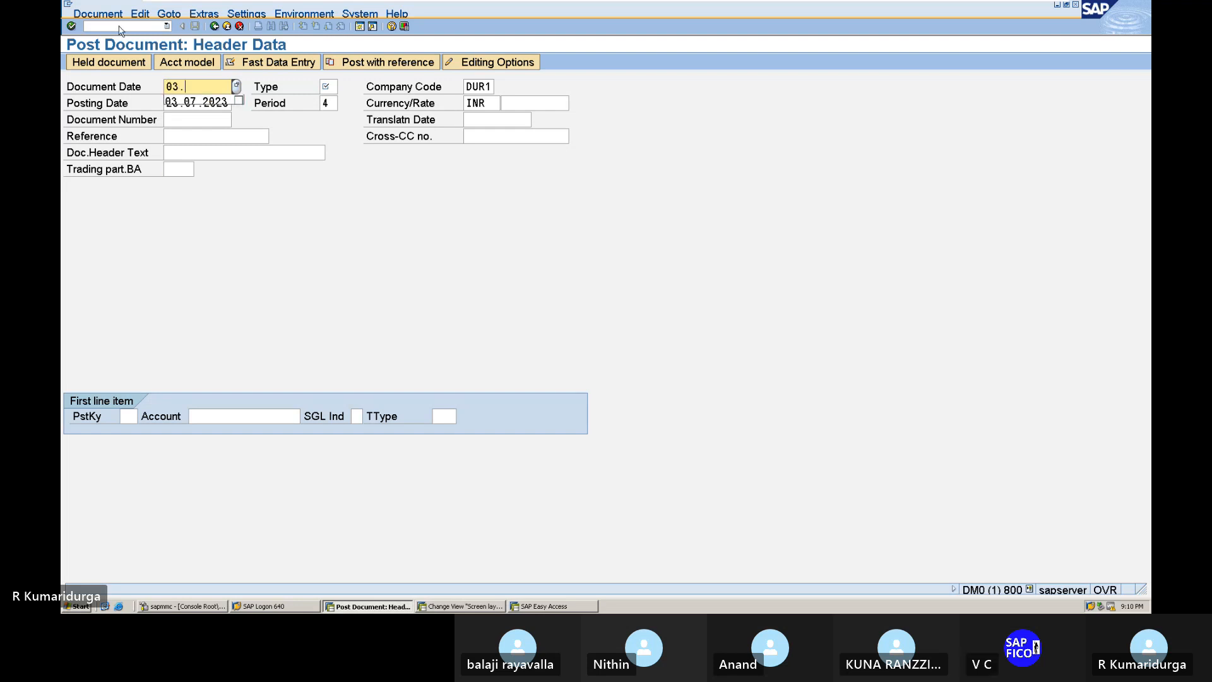
{"action": "type", "text": "07.2023"}
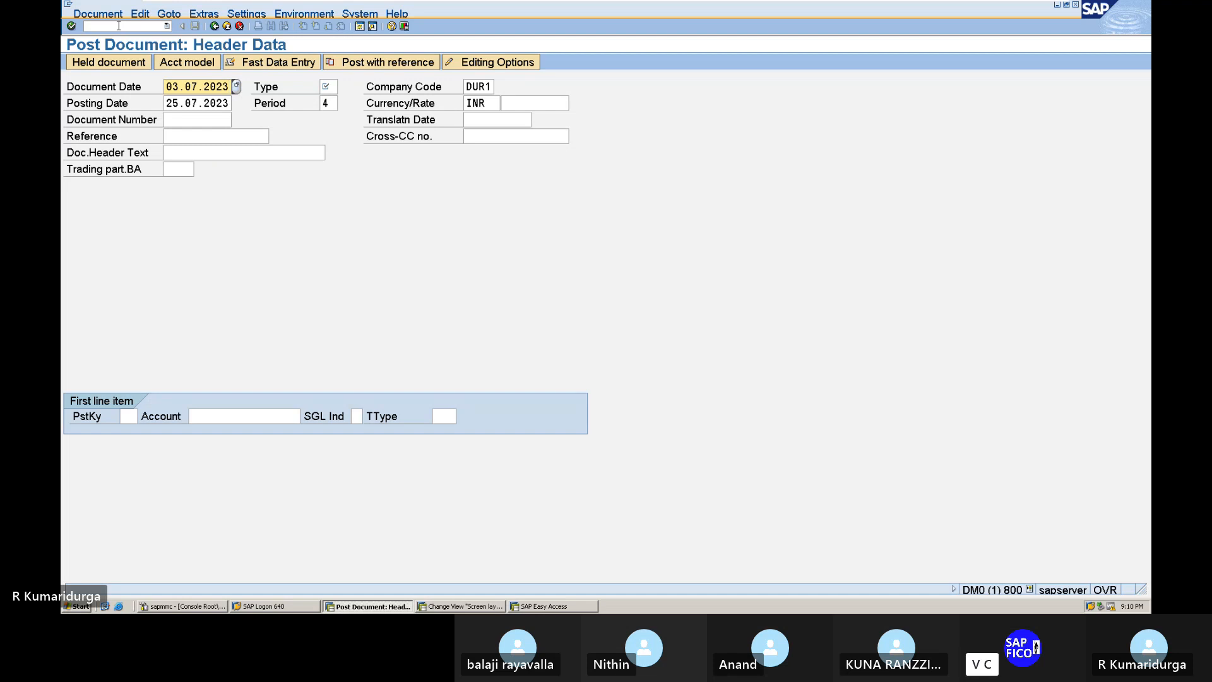
{"action": "left_click", "coordinate": [327, 87]}
{"action": "type", "text": "SA"}
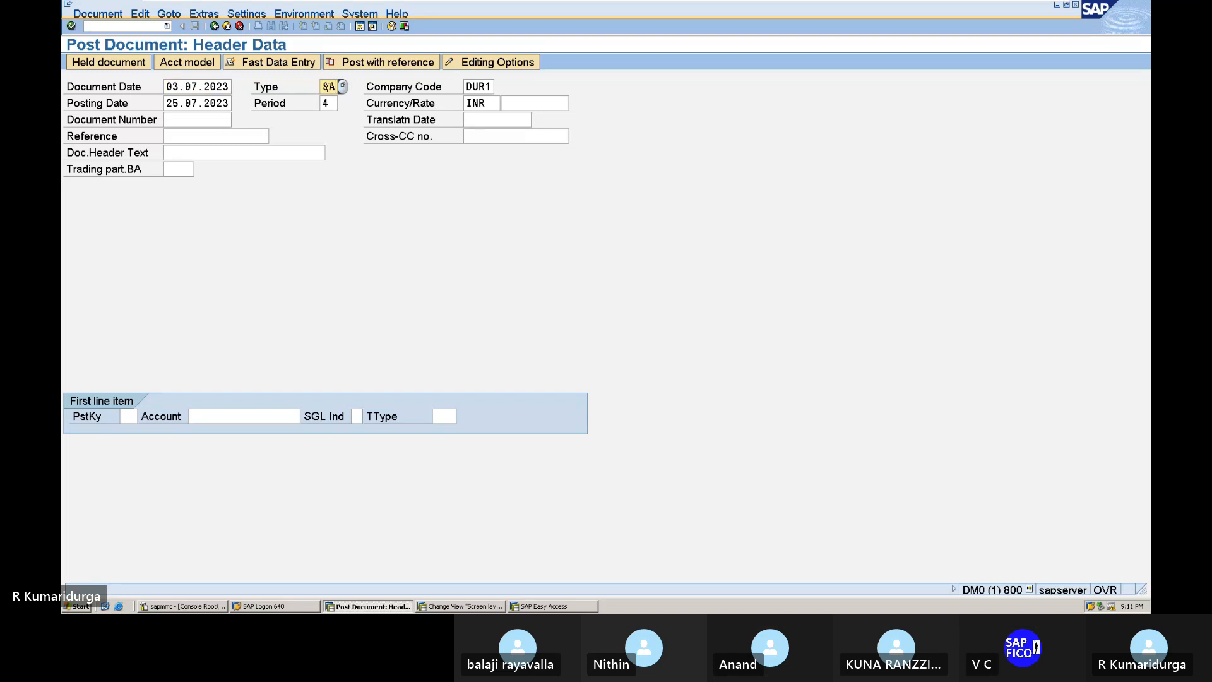
Step: Set the posting date to 03.07.2023 and go to the document header text
{"action": "left_click", "coordinate": [171, 103]}
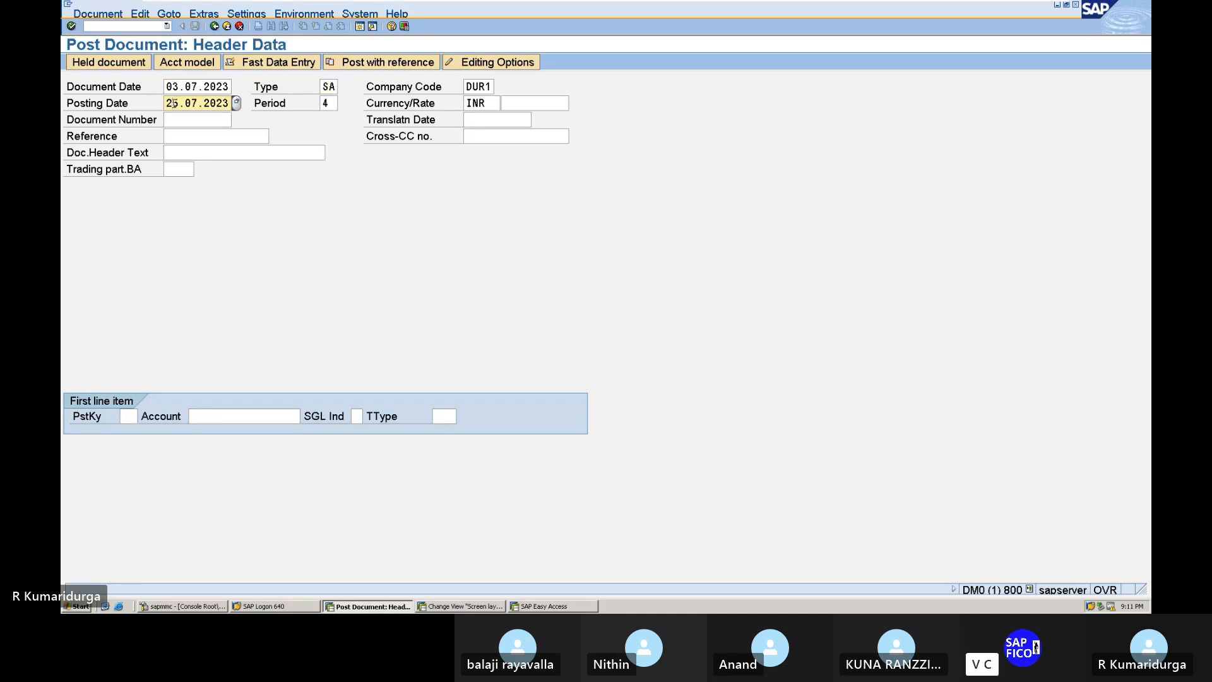
{"action": "type", "text": "03"}
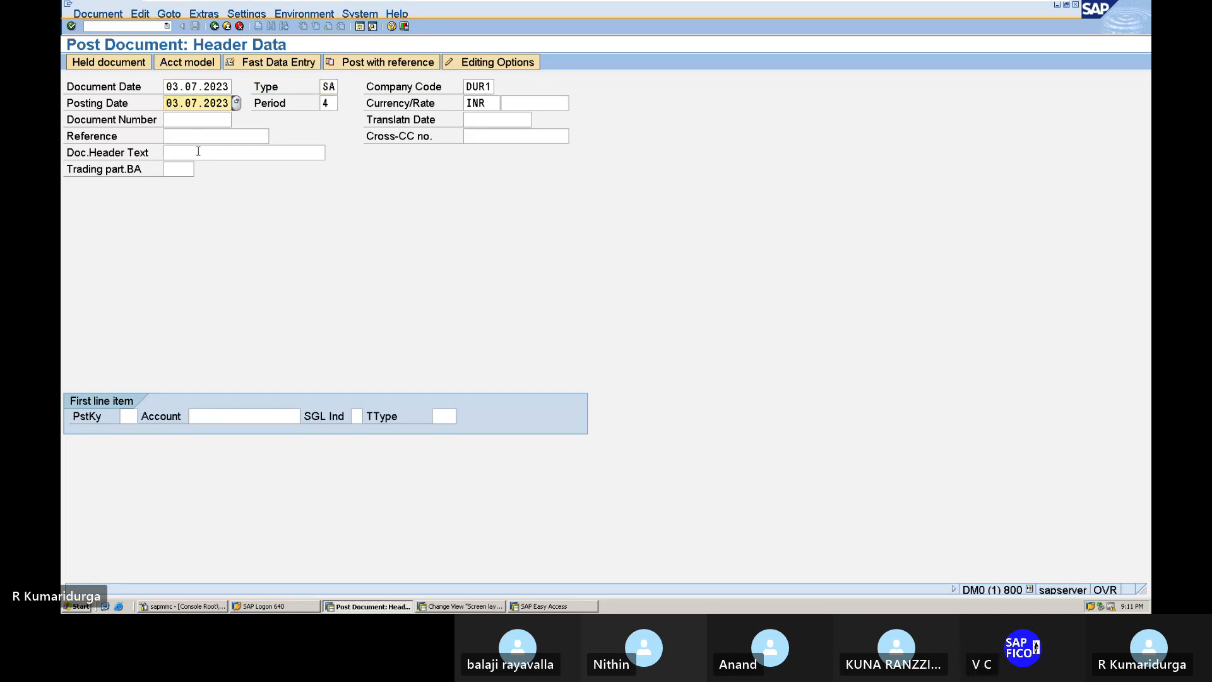
{"action": "left_click", "coordinate": [175, 152]}
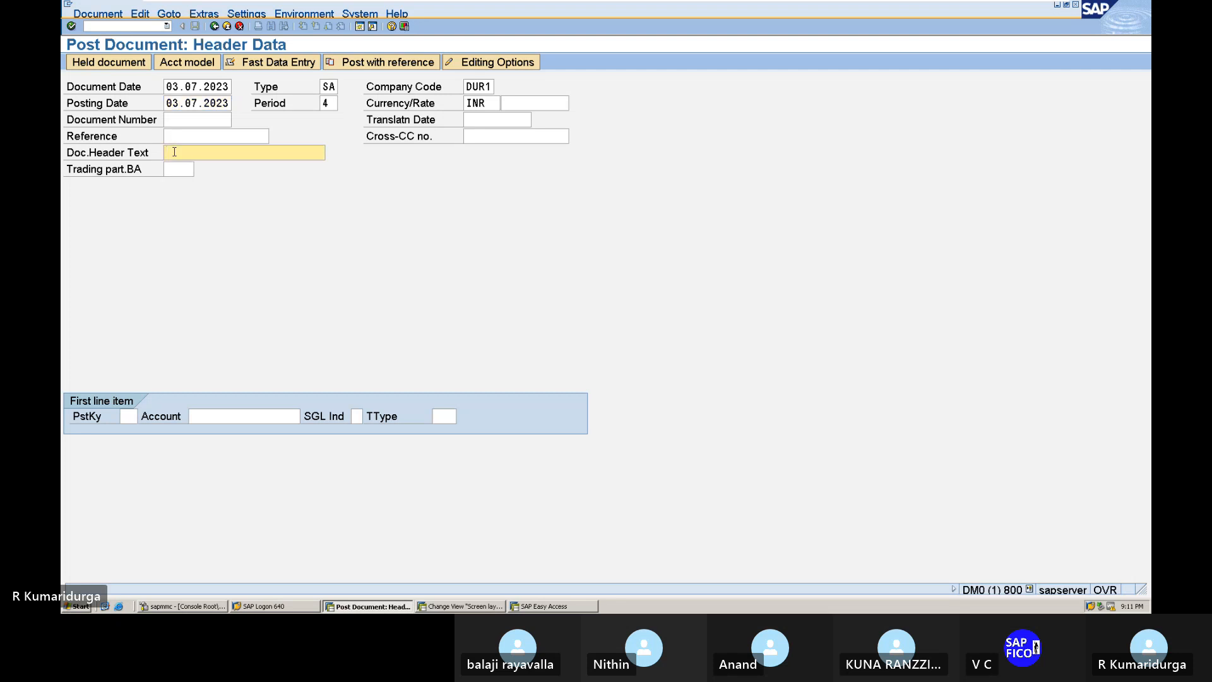
{"action": "type", "text": "F"}
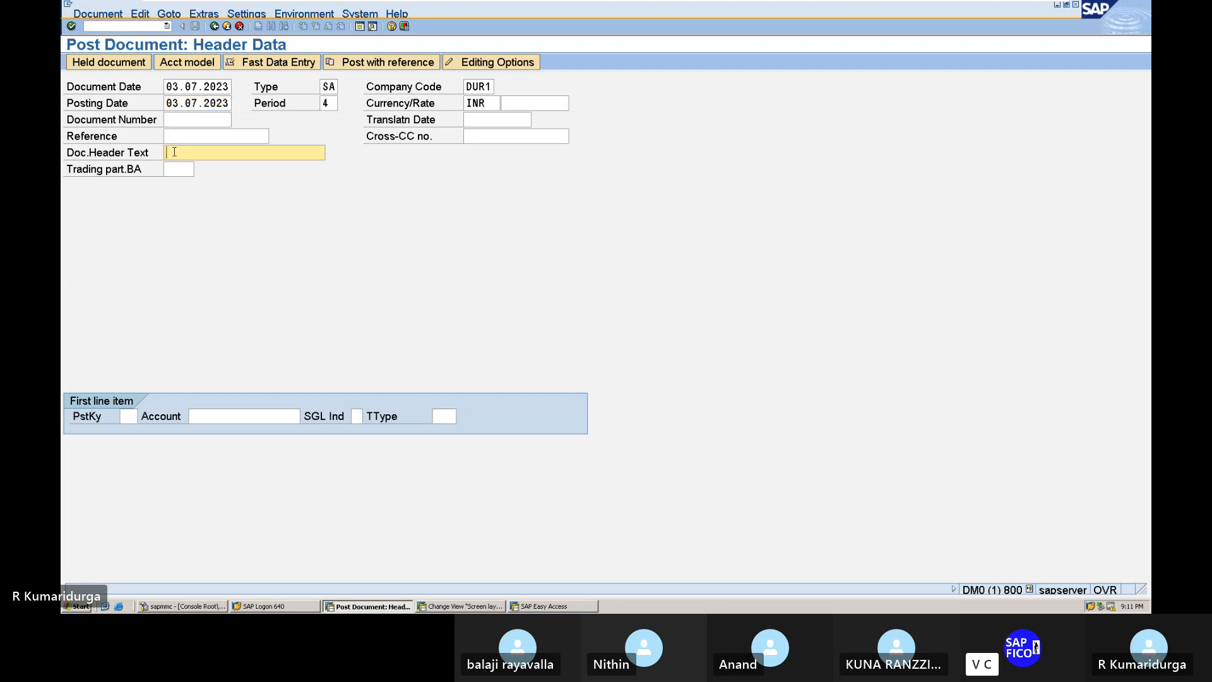
{"action": "type", "text": "RIEGHT CHARGES"}
{"action": "key", "text": "BackSpace"}
{"action": "key", "text": "BackSpace"}
{"action": "key", "text": "BackSpace"}
{"action": "key", "text": "BackSpace"}
{"action": "key", "text": "BackSpace"}
{"action": "key", "text": "BackSpace"}
{"action": "key", "text": "BackSpace"}
{"action": "key", "text": "BackSpace"}
{"action": "key", "text": "BackSpace"}
{"action": "key", "text": "BackSpace"}
{"action": "key", "text": "BackSpace"}
{"action": "key", "text": "BackSpace"}
{"action": "key", "text": "BackSpace"}
{"action": "key", "text": "BackSpace"}
{"action": "key", "text": "BackSpace"}
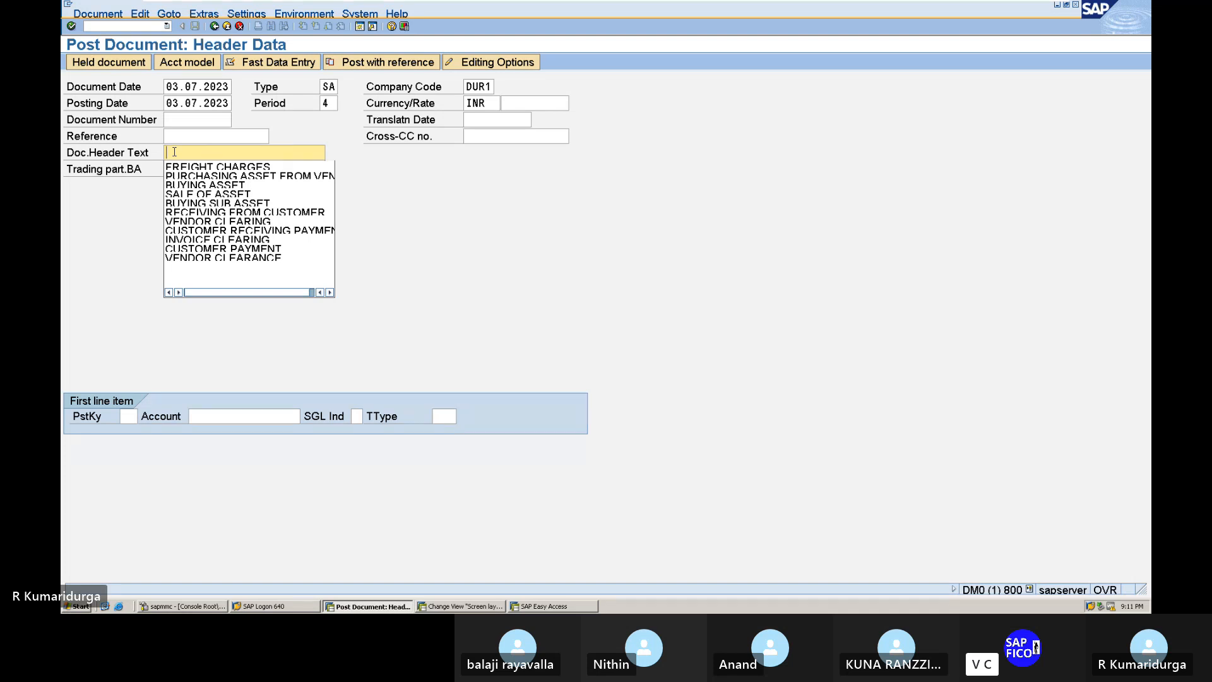
Step: Enter INSTALLATION CHARGES as the document header text
{"action": "type", "text": "INS"}
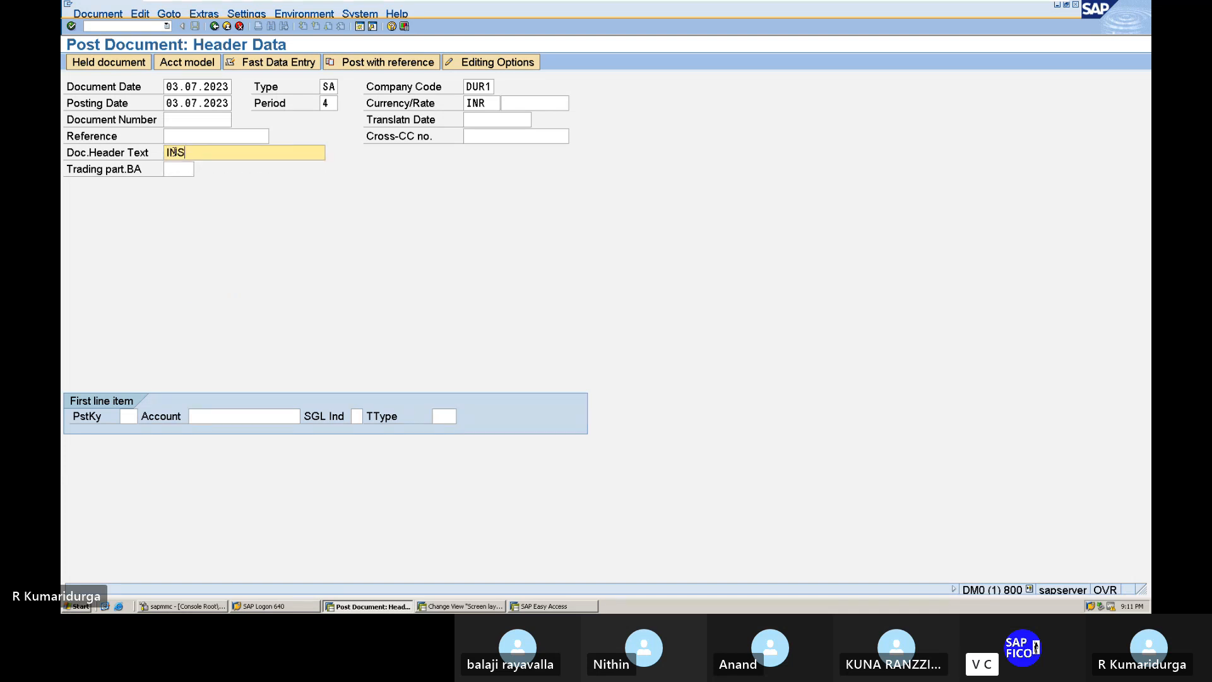
{"action": "type", "text": "TALLATION CHARGES"}
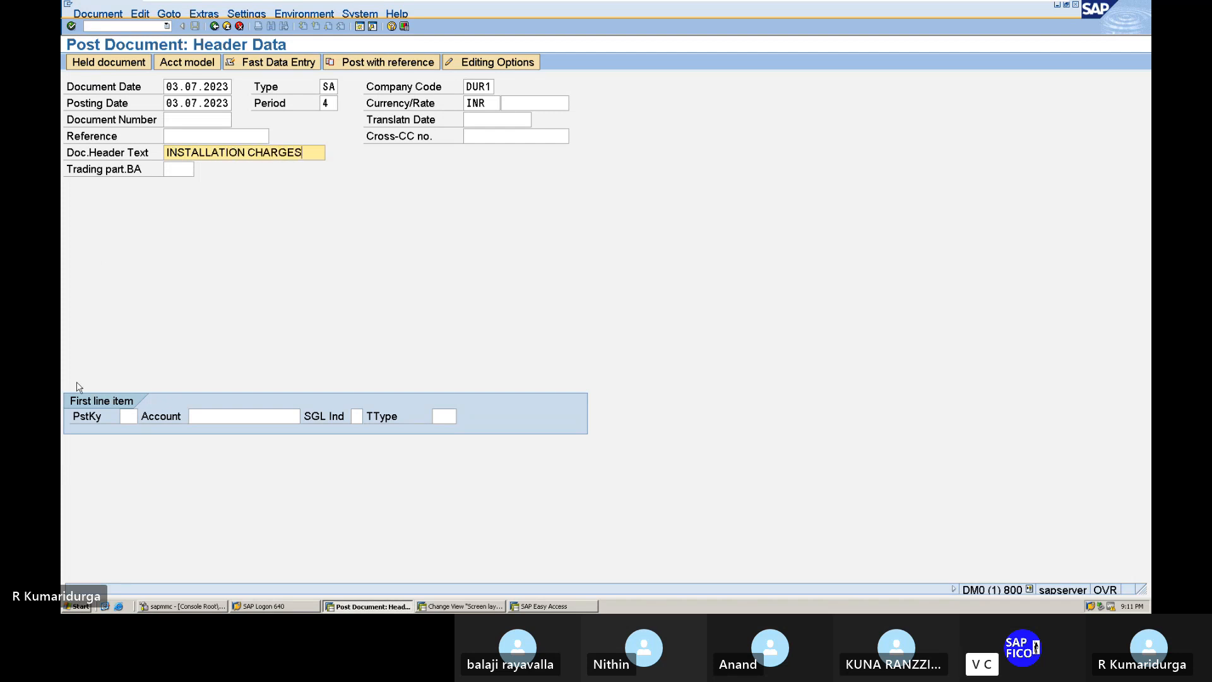
Step: Set up the first line item with posting key 70, asset under construction 2001-0 and transaction type 100, and proceed to its details
{"action": "left_click", "coordinate": [127, 415]}
{"action": "type", "text": "70"}
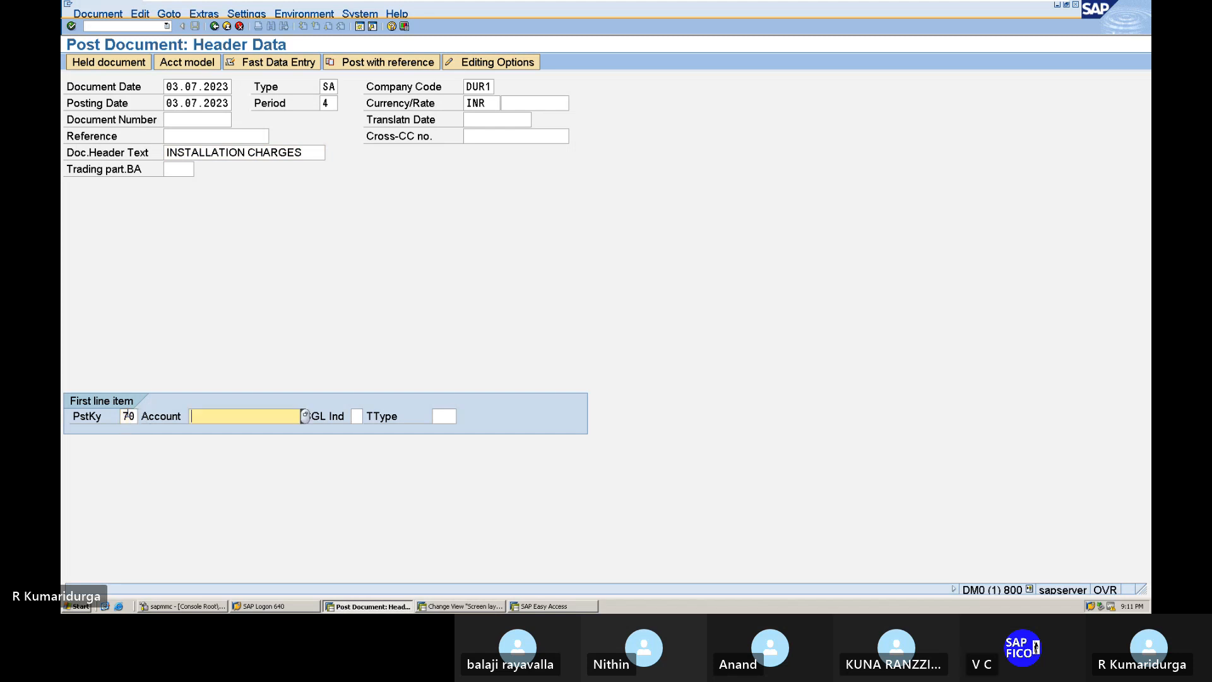
{"action": "key", "text": "Tab"}
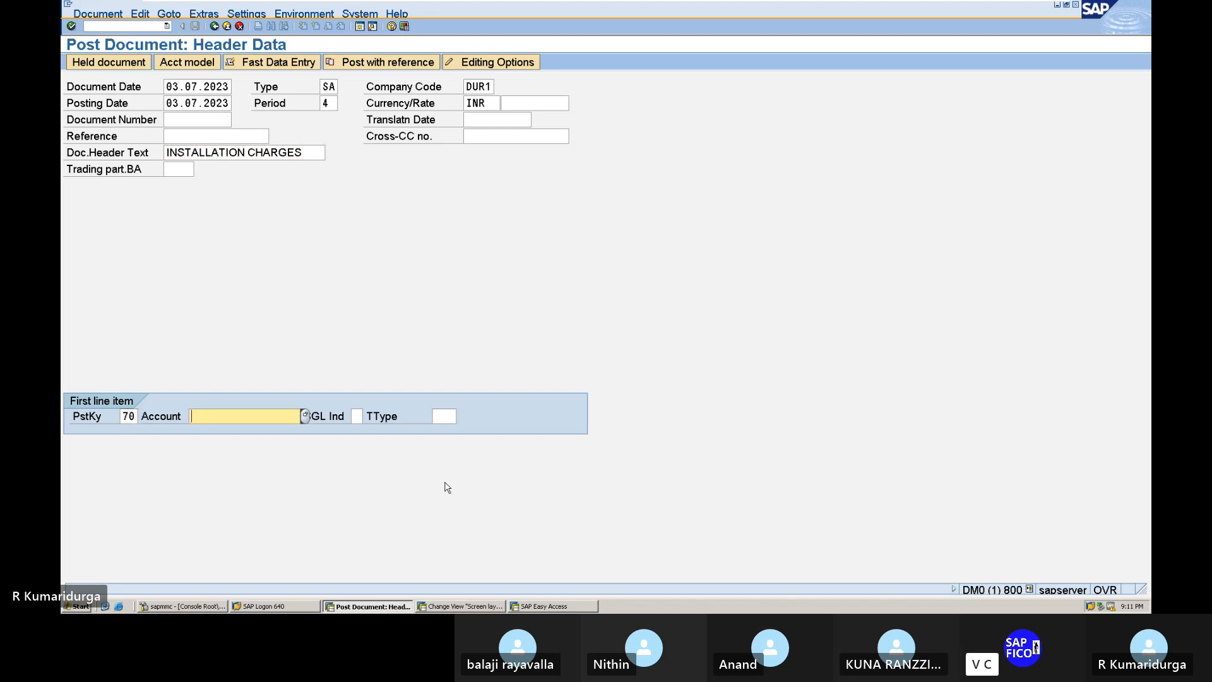
{"action": "left_click", "coordinate": [305, 415]}
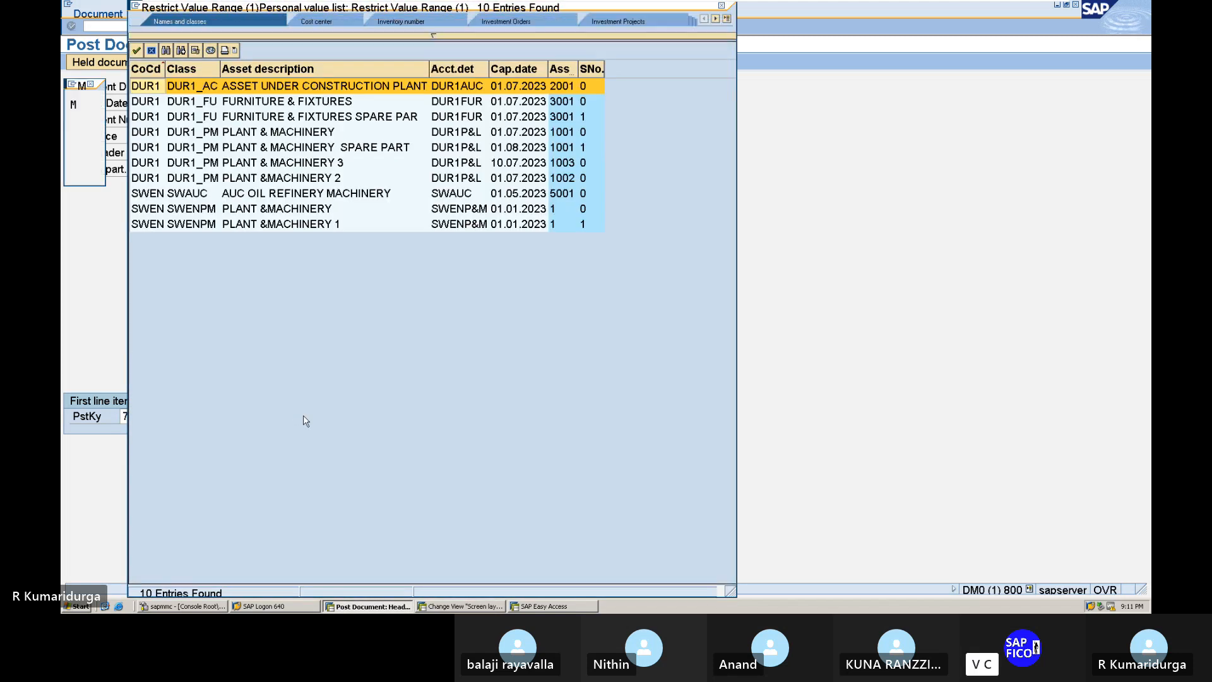
{"action": "double_click", "coordinate": [408, 90]}
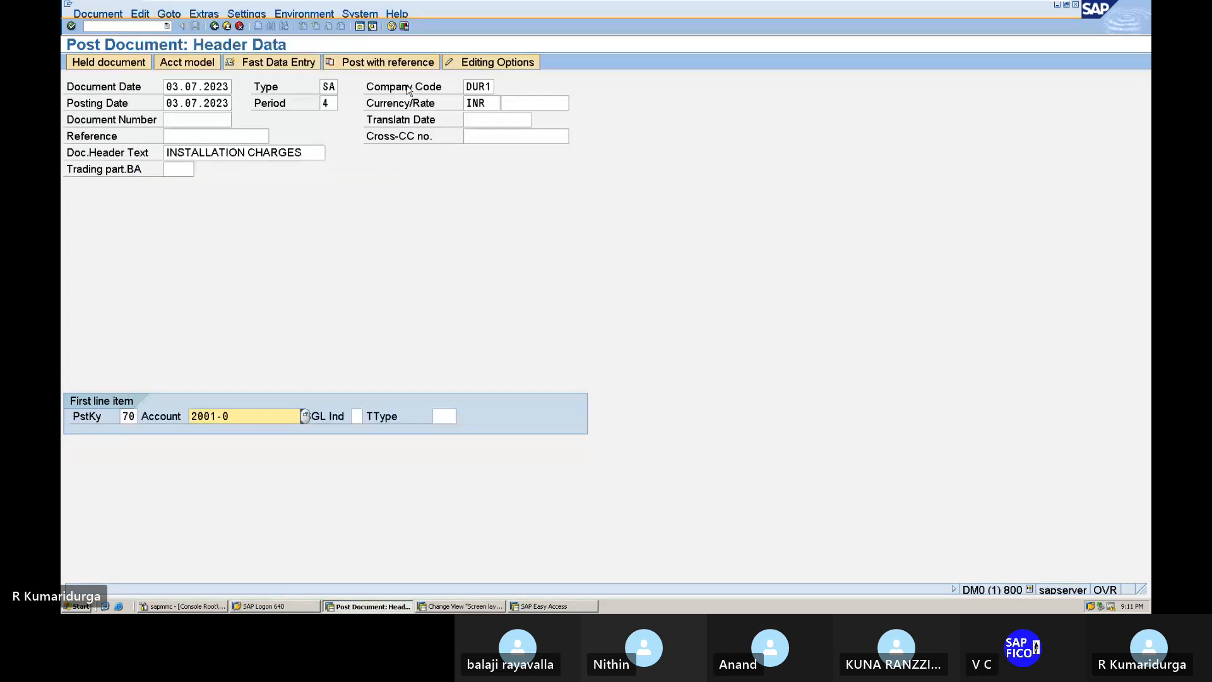
{"action": "left_click", "coordinate": [306, 415]}
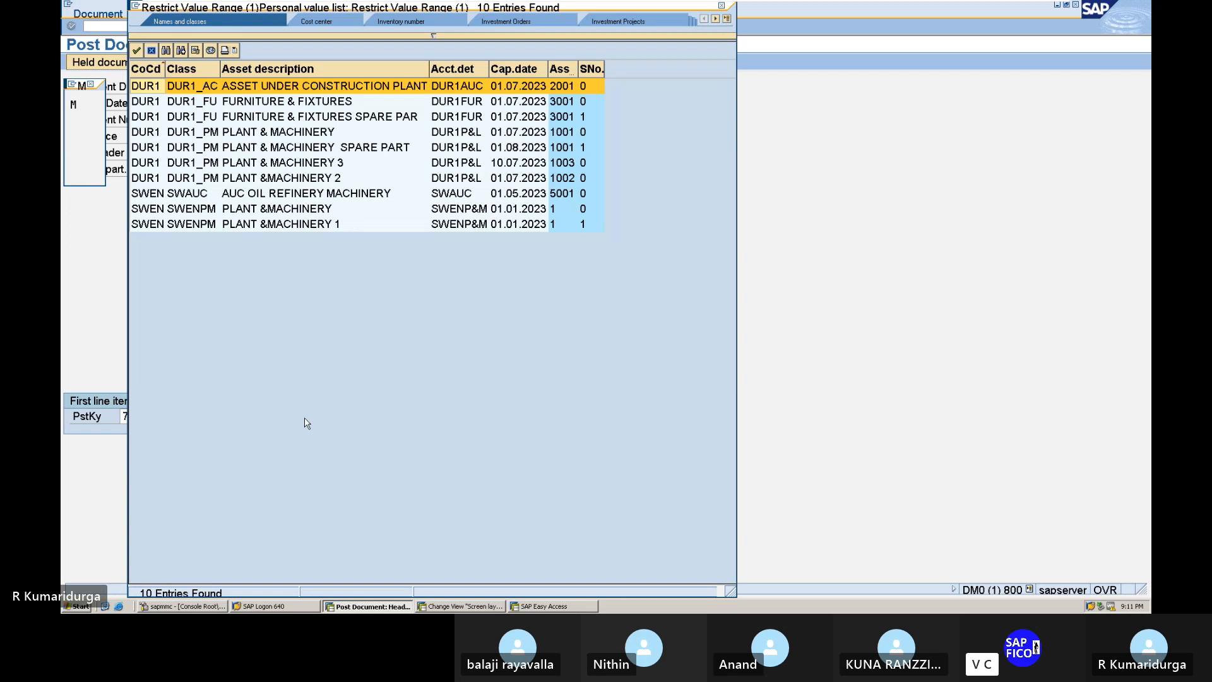
{"action": "key", "text": "Return"}
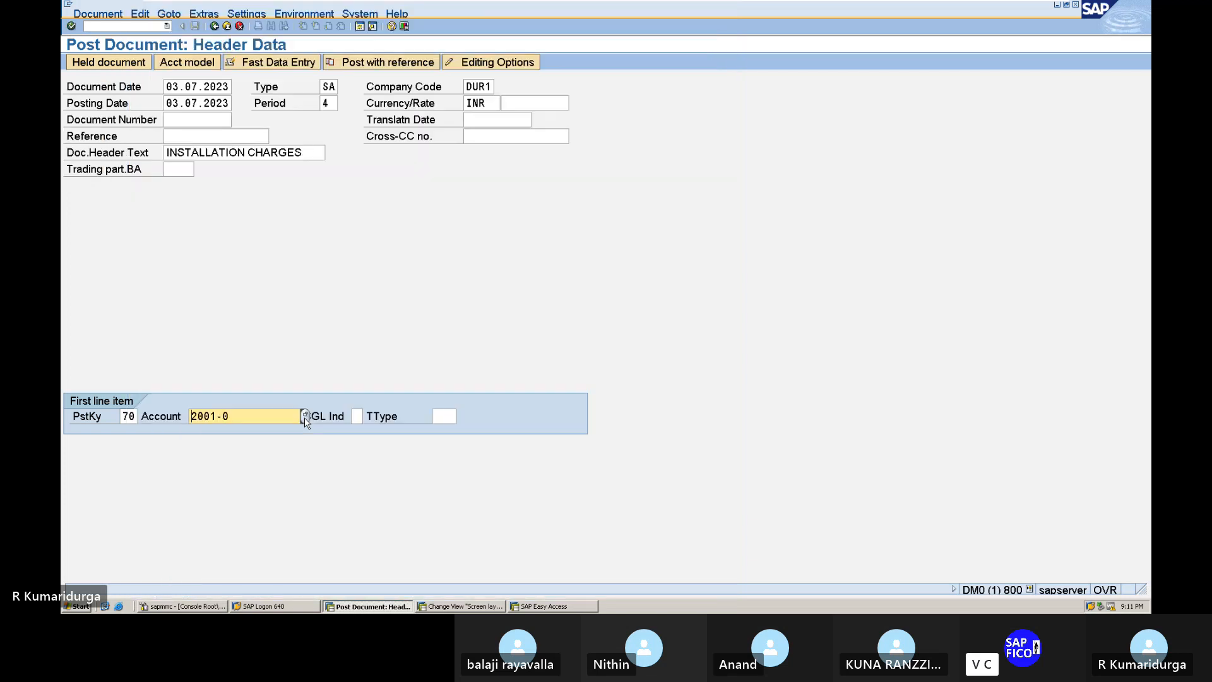
{"action": "left_click", "coordinate": [446, 419]}
{"action": "type", "text": "10"}
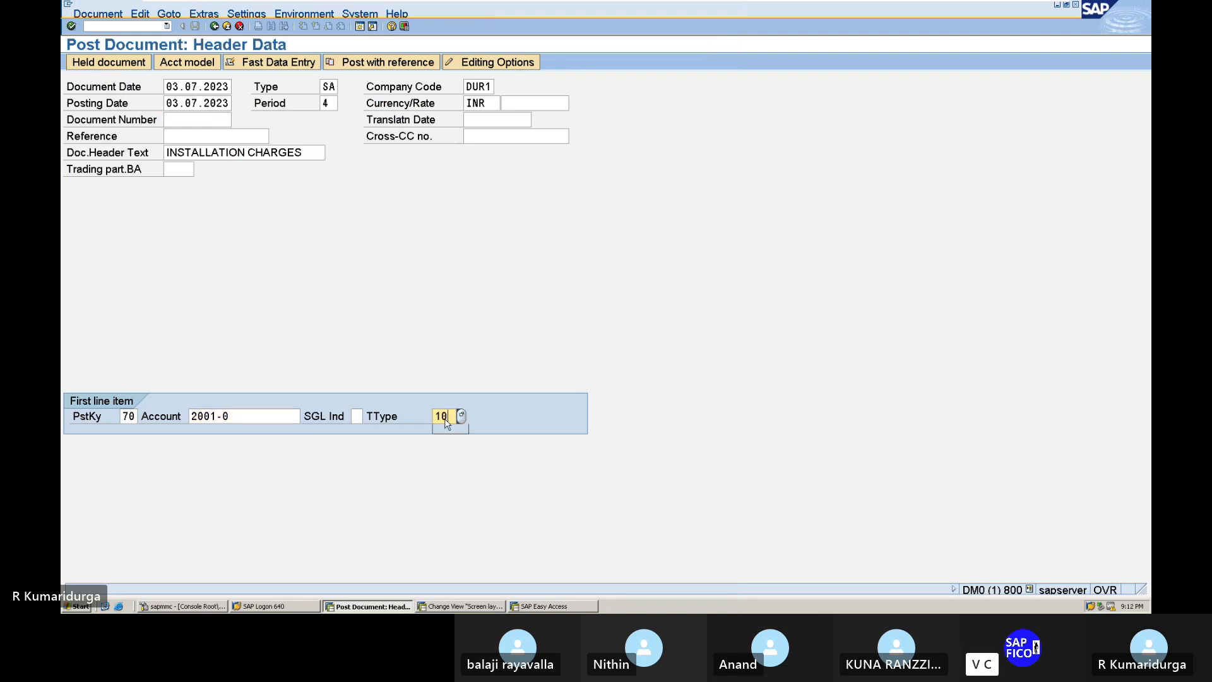
{"action": "type", "text": "0"}
{"action": "key", "text": "Return"}
Step: Enter 50000 as the asset item's amount and set the next line item to posting key 50 with G/L account 200100
{"action": "type", "text": "50000"}
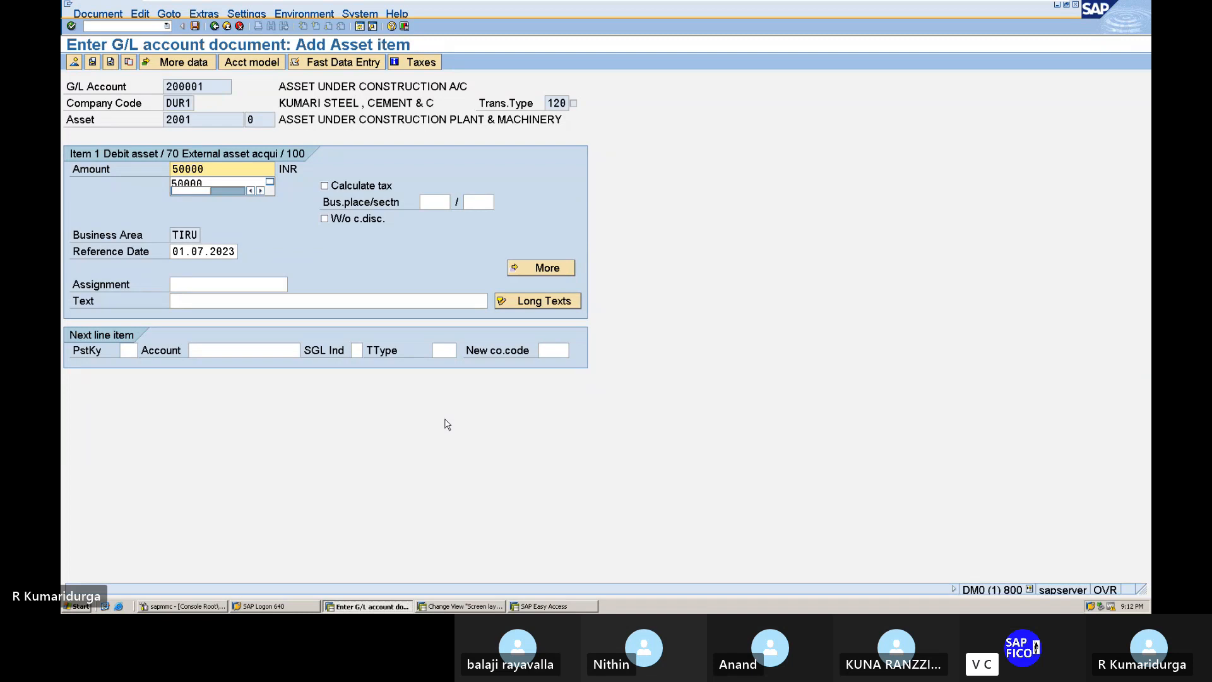
{"action": "left_click", "coordinate": [132, 352]}
{"action": "type", "text": "50"}
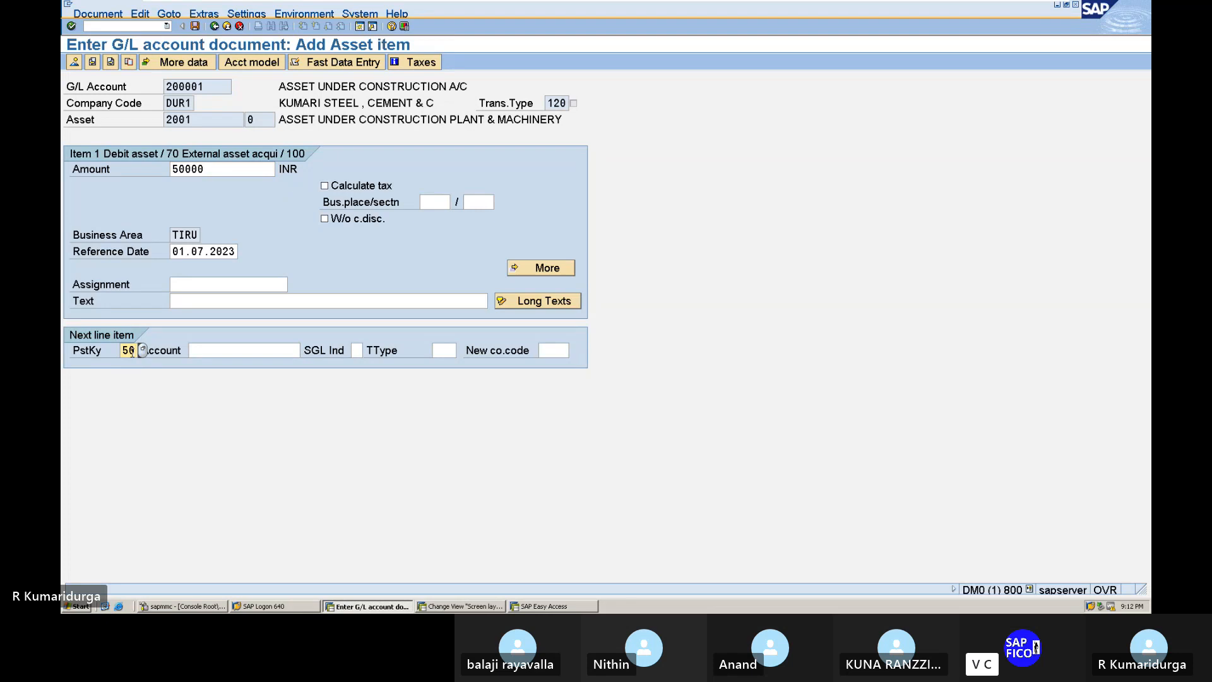
{"action": "key", "text": "Tab"}
{"action": "type", "text": "2"}
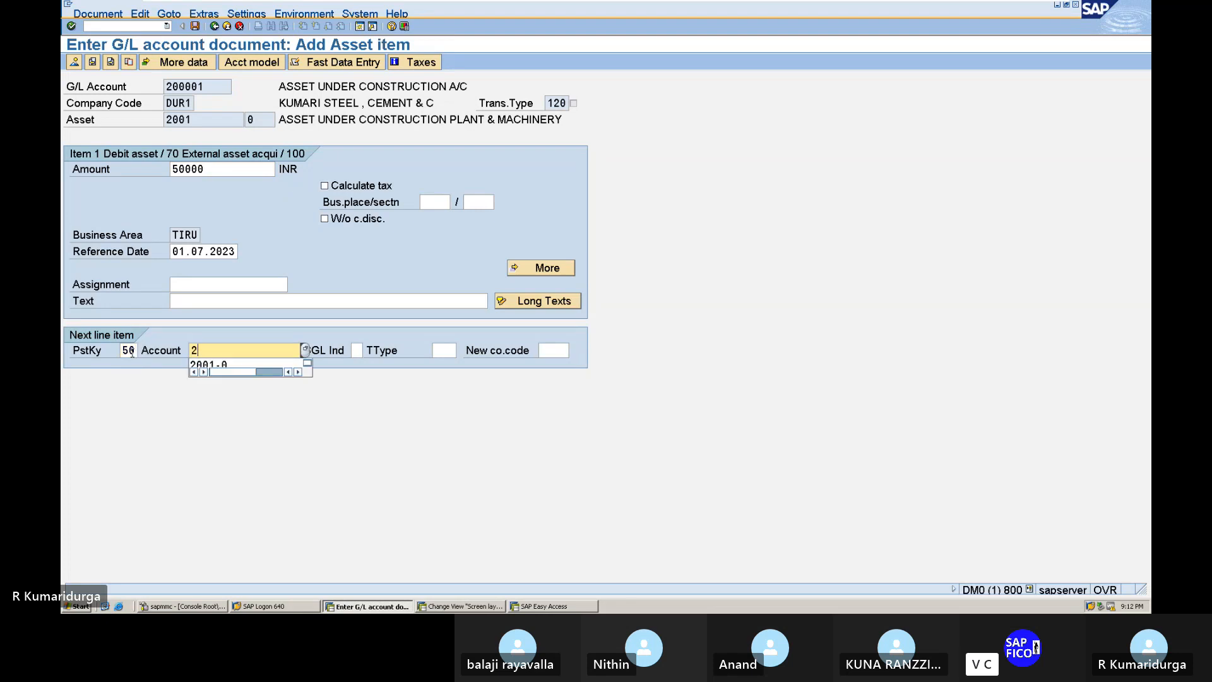
{"action": "type", "text": "001000"}
{"action": "key", "text": "BackSpace"}
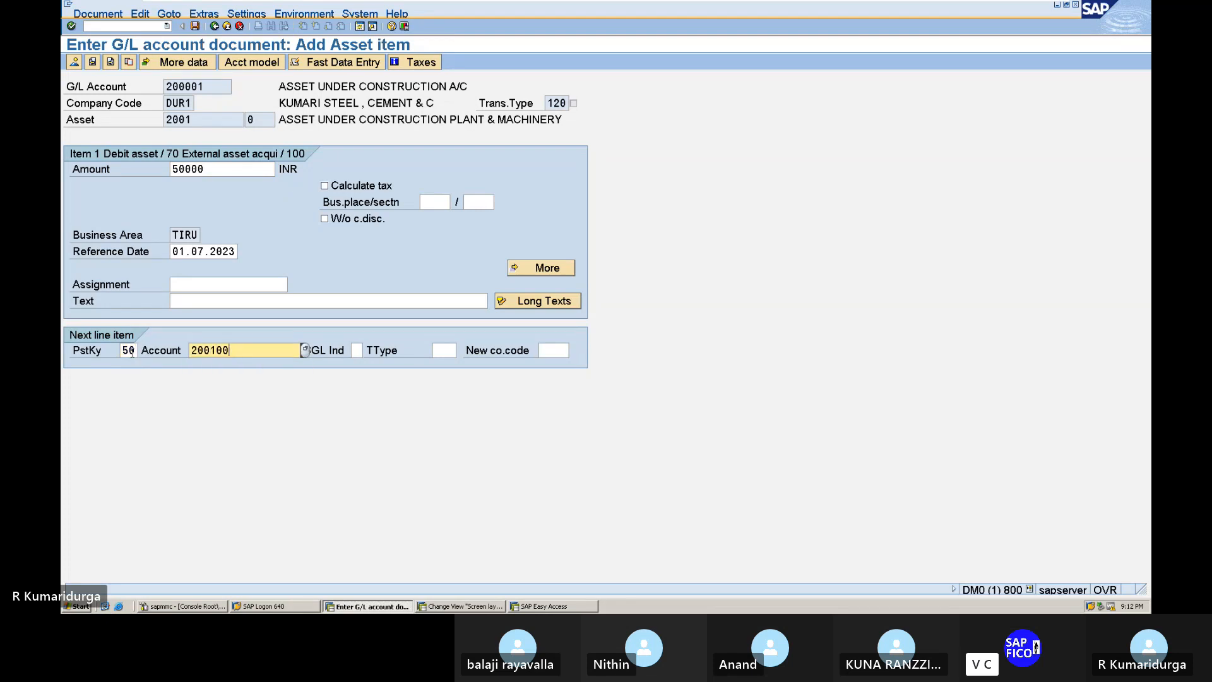
{"action": "left_click", "coordinate": [452, 350]}
{"action": "type", "text": "100"}
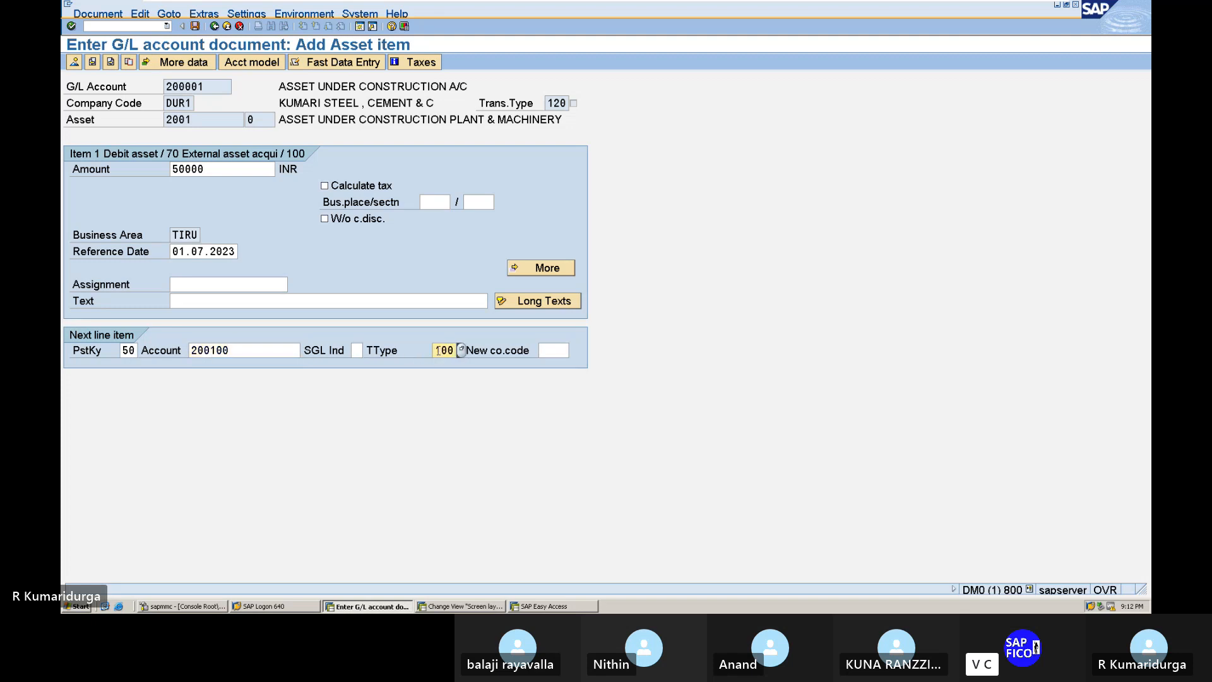
{"action": "key", "text": "BackSpace"}
{"action": "key", "text": "BackSpace"}
{"action": "key", "text": "BackSpace"}
Step: Enter INSTALLATION CHARGES as the asset item's text and proceed to the credit item
{"action": "left_click", "coordinate": [368, 301]}
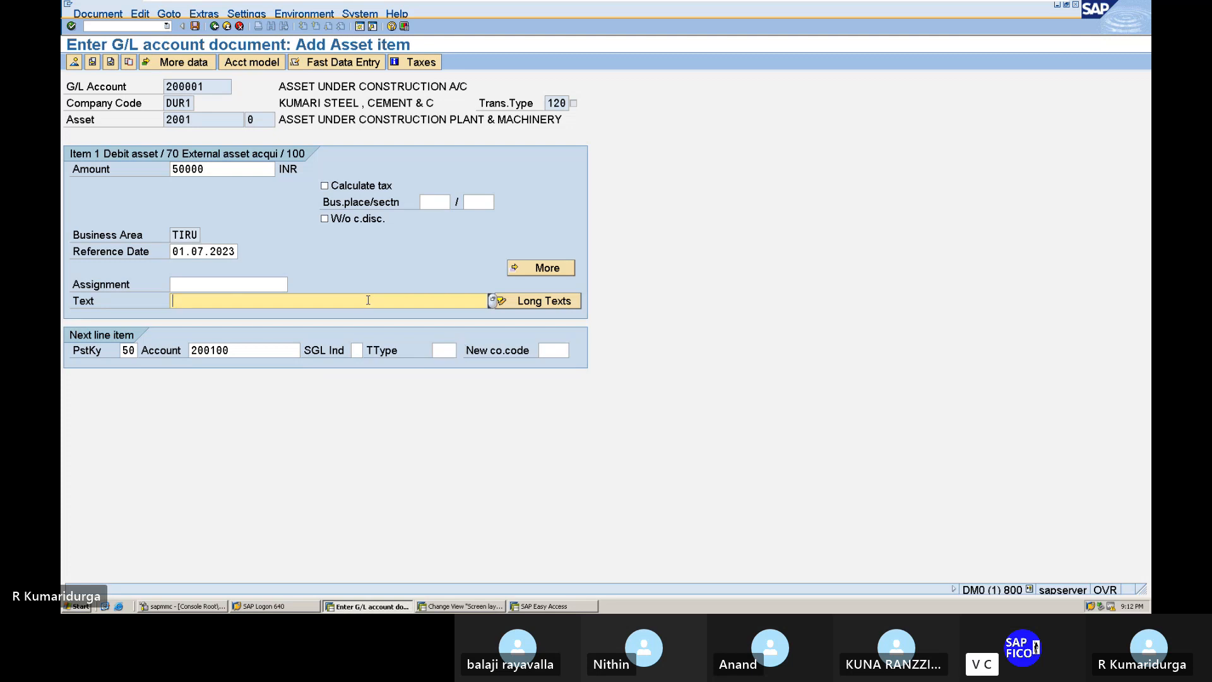
{"action": "type", "text": "INSTALLATION CHARGES"}
{"action": "key", "text": "Return"}
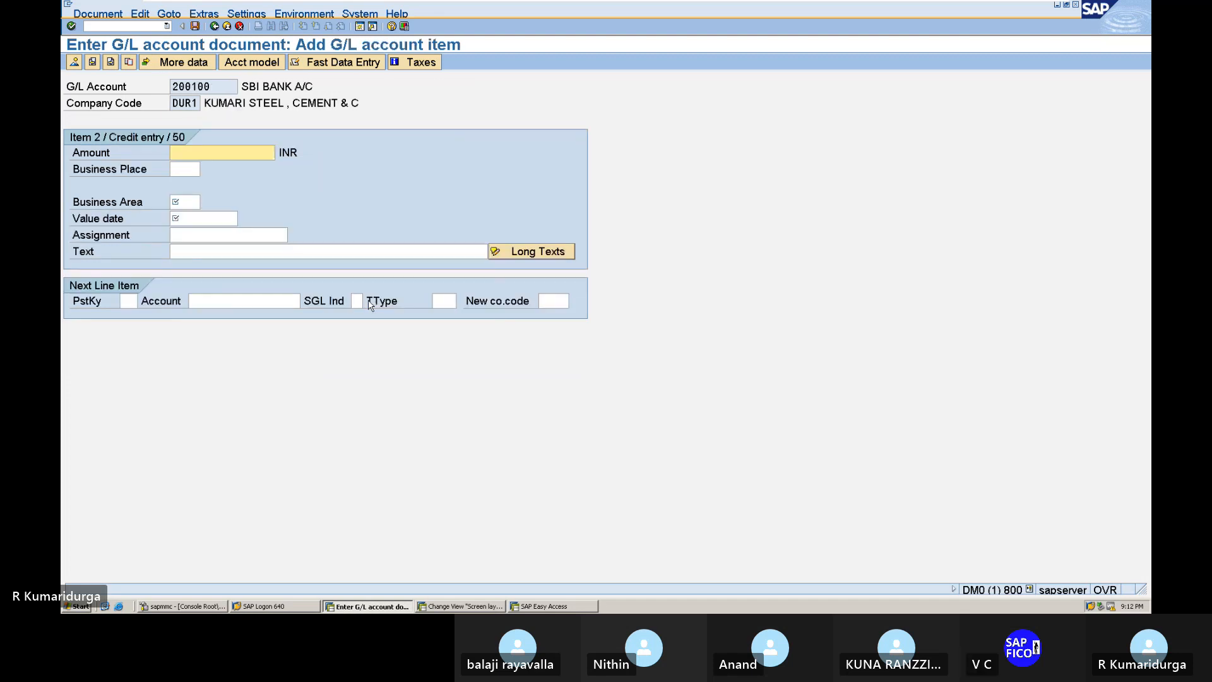
Step: Fill in the bank credit item with amount *, business area TIRU, text + and value date 03.07.2023
{"action": "type", "text": "*"}
{"action": "key", "text": "Tab"}
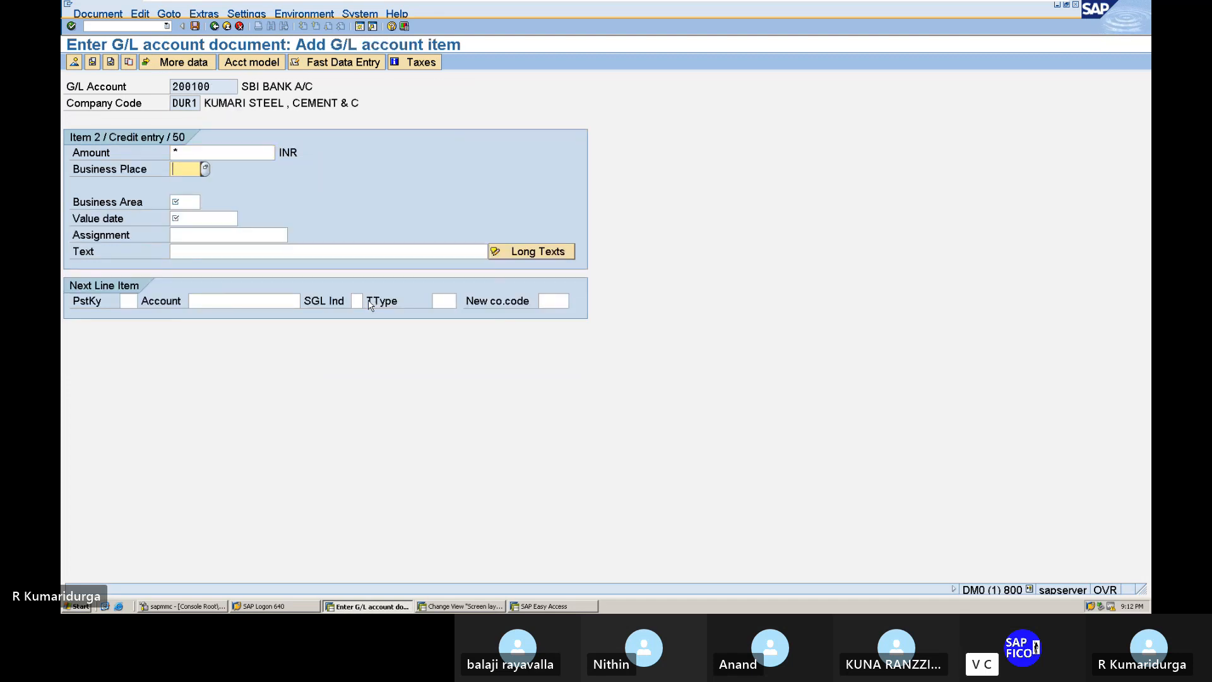
{"action": "key", "text": "Tab"}
{"action": "type", "text": "TIRU"}
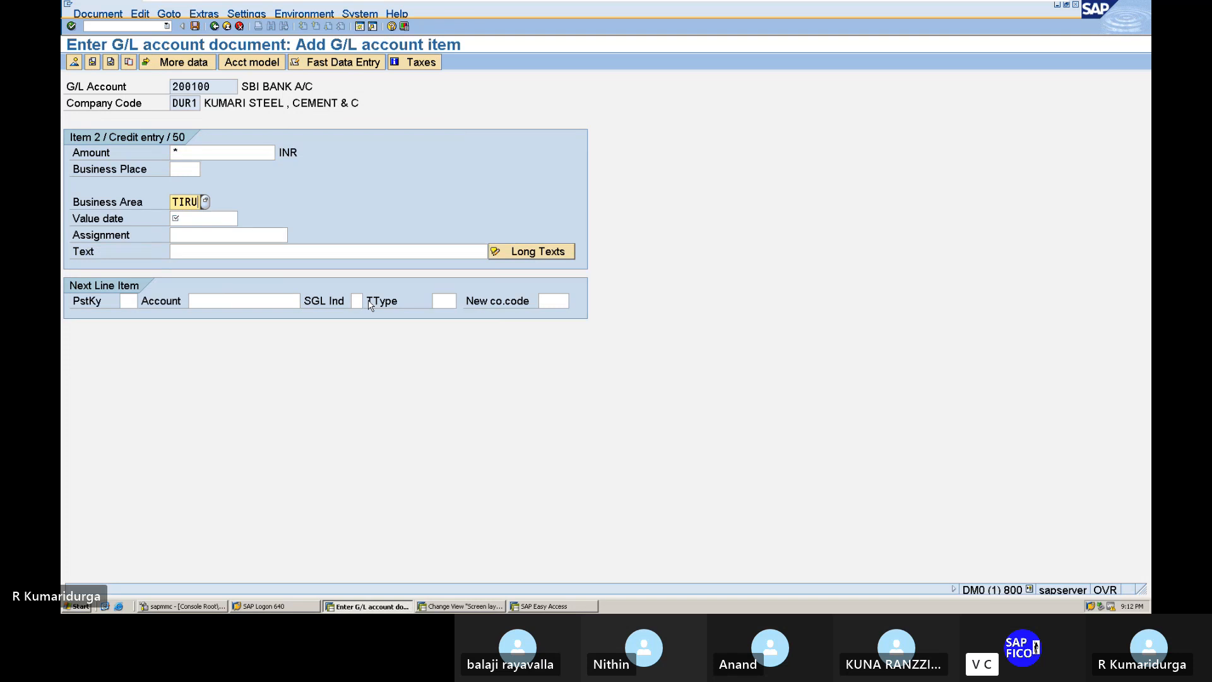
{"action": "key", "text": "Tab"}
{"action": "key", "text": "Tab"}
{"action": "key", "text": "Tab"}
{"action": "type", "text": "+"}
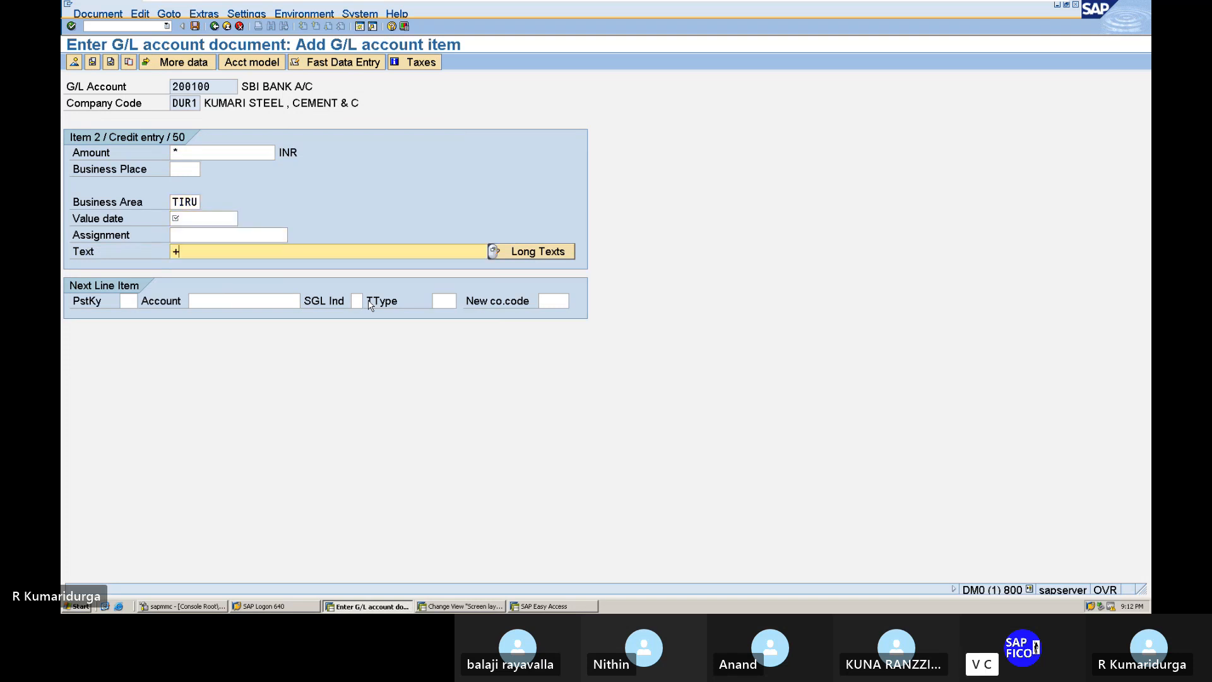
{"action": "left_click", "coordinate": [216, 220]}
{"action": "type", "text": "03.07.2023"}
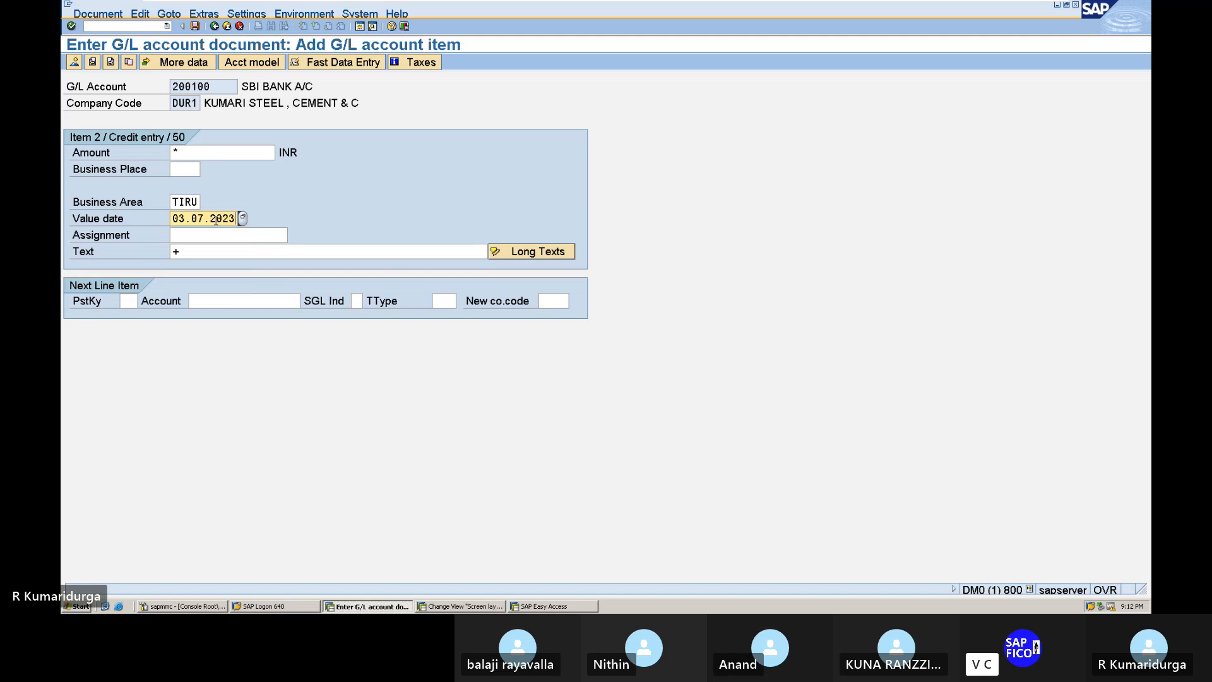
{"action": "key", "text": "Return"}
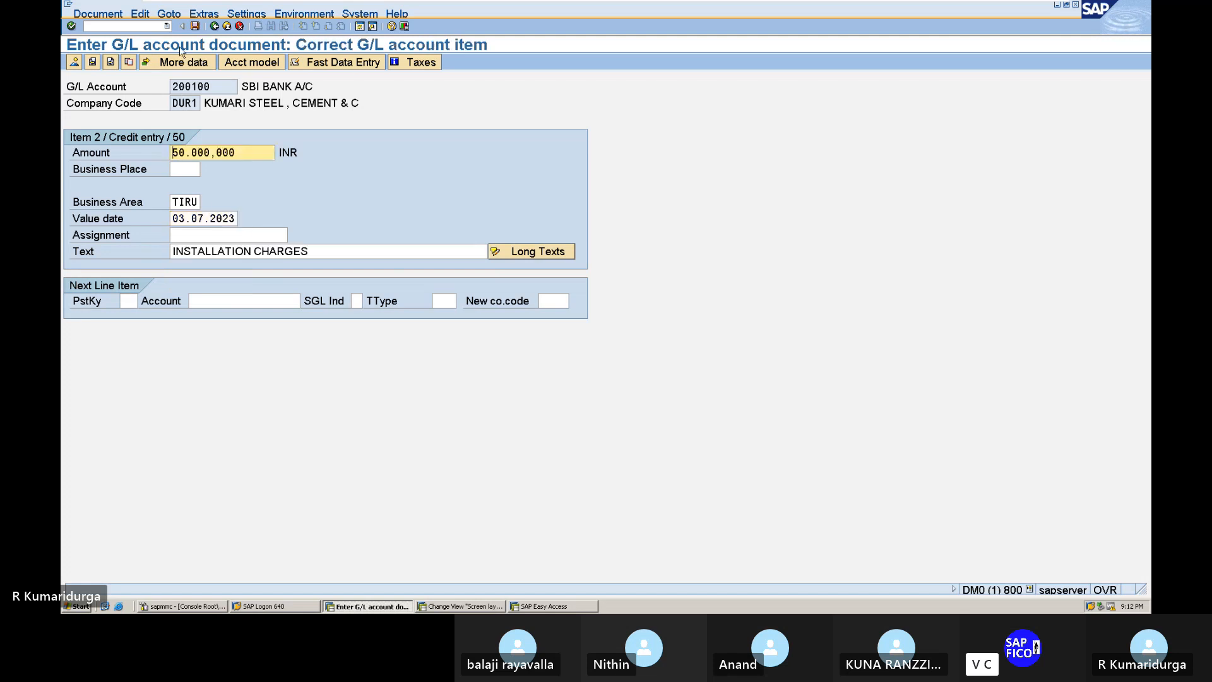
Step: Simulate the installation charges document and post it
{"action": "left_click", "coordinate": [112, 19]}
{"action": "left_click", "coordinate": [122, 64]}
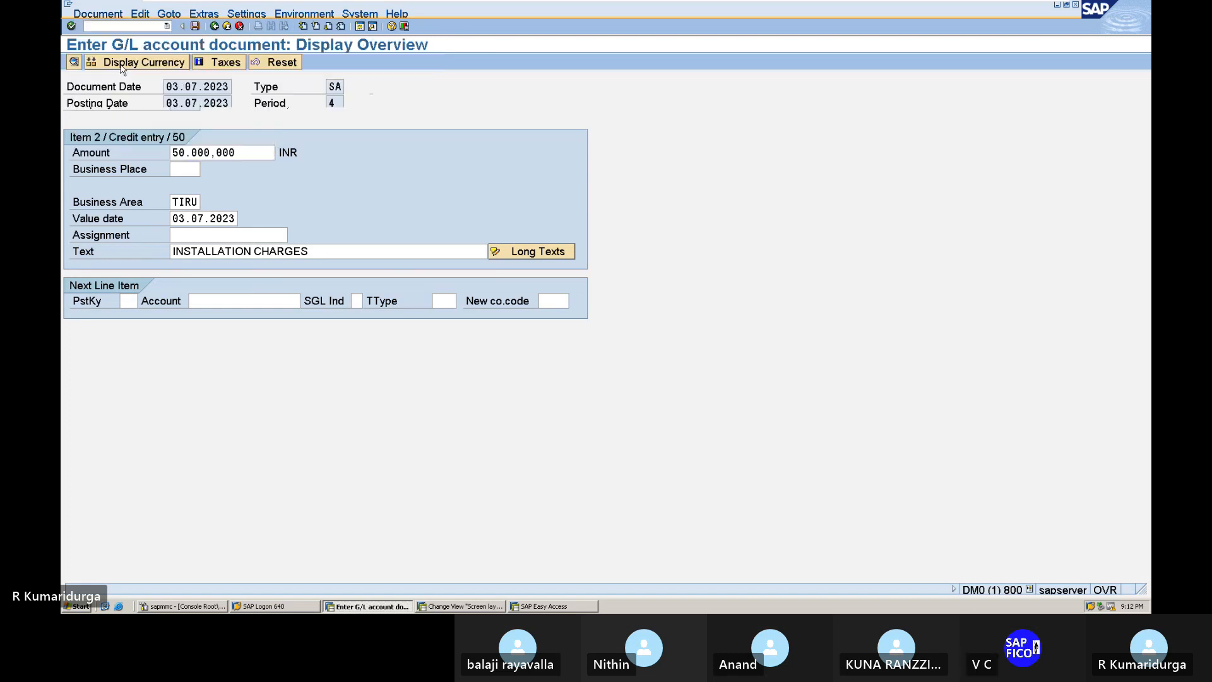
{"action": "left_click", "coordinate": [195, 27]}
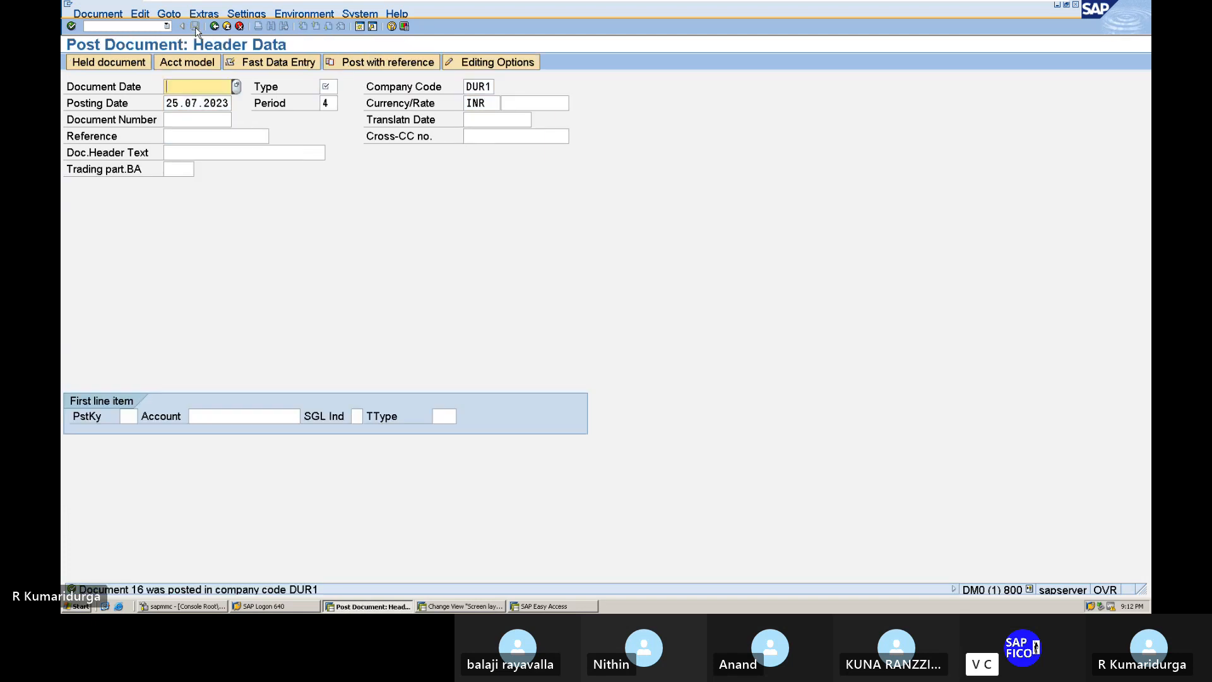
Step: Leave document posting and open the Asset Explorer with transaction AW01N
{"action": "left_click", "coordinate": [92, 26]}
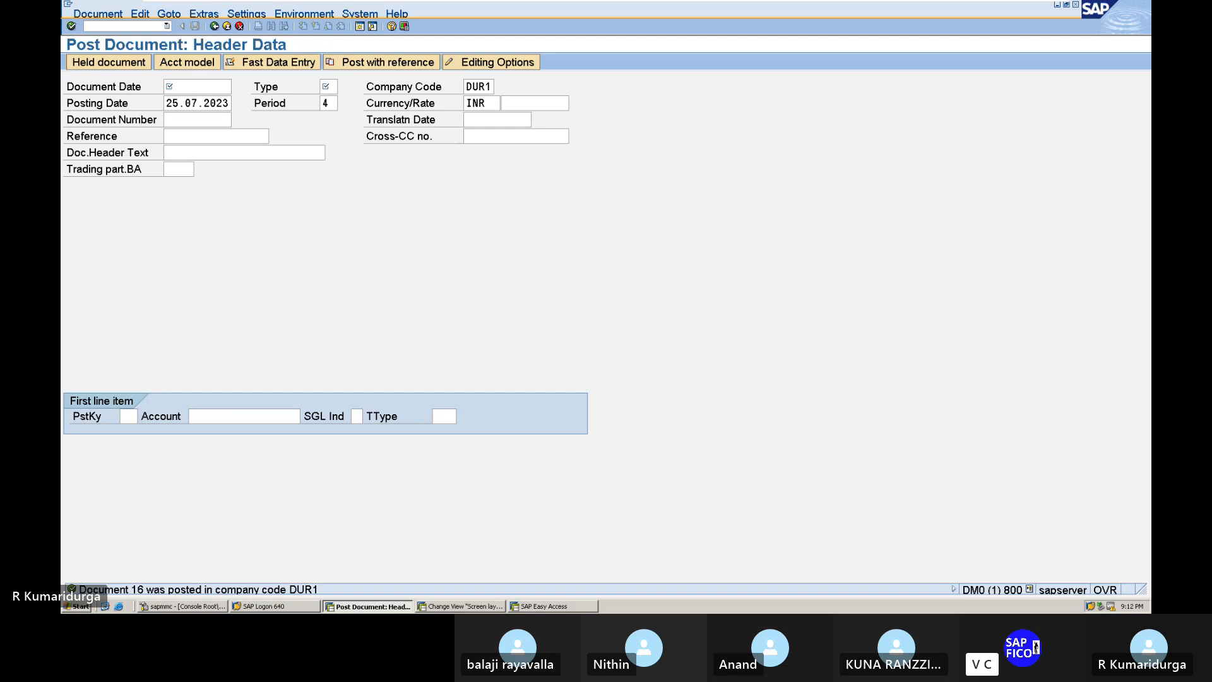
{"action": "key", "text": "F3"}
{"action": "type", "text": "AW"}
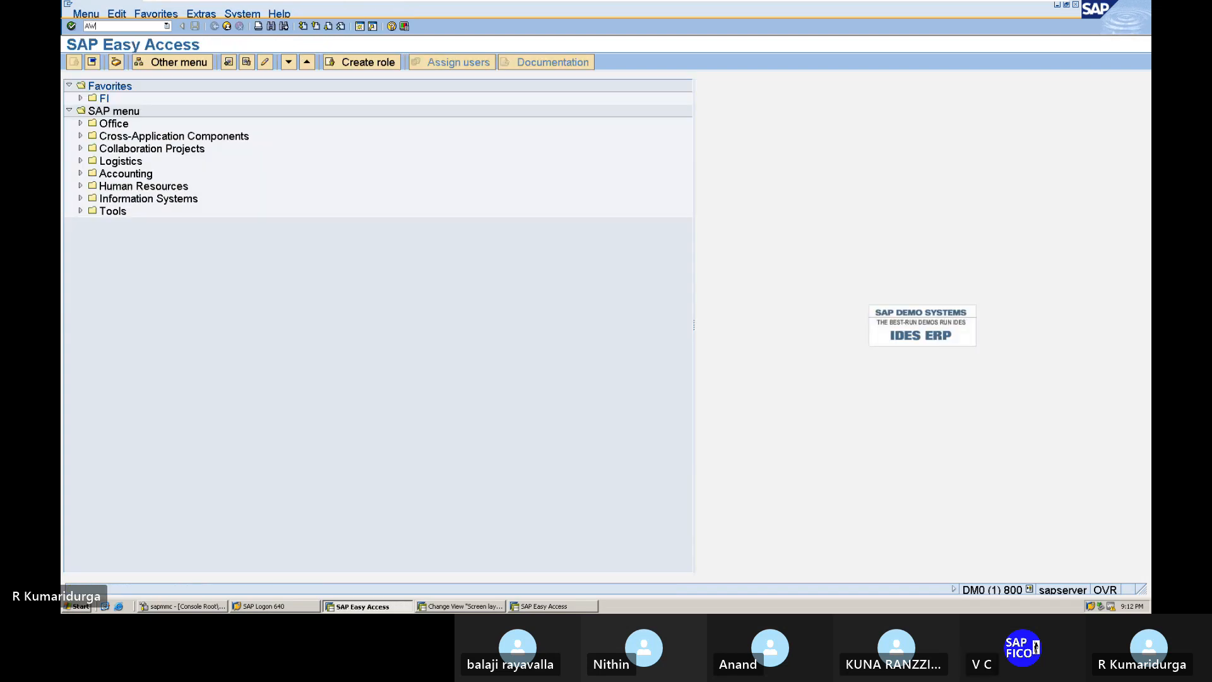
{"action": "type", "text": "01N"}
{"action": "key", "text": "Return"}
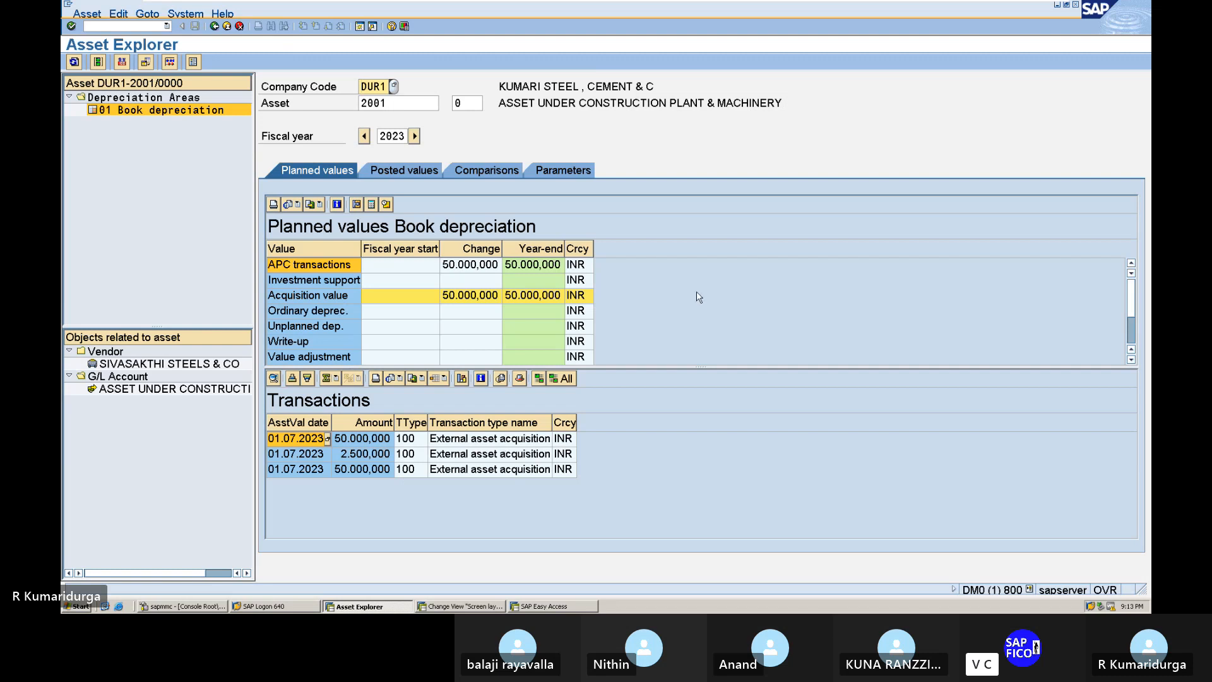
Step: Review the planned values, posted values and comparisons of asset 2001 for fiscal year 2023
{"action": "left_click", "coordinate": [1131, 352]}
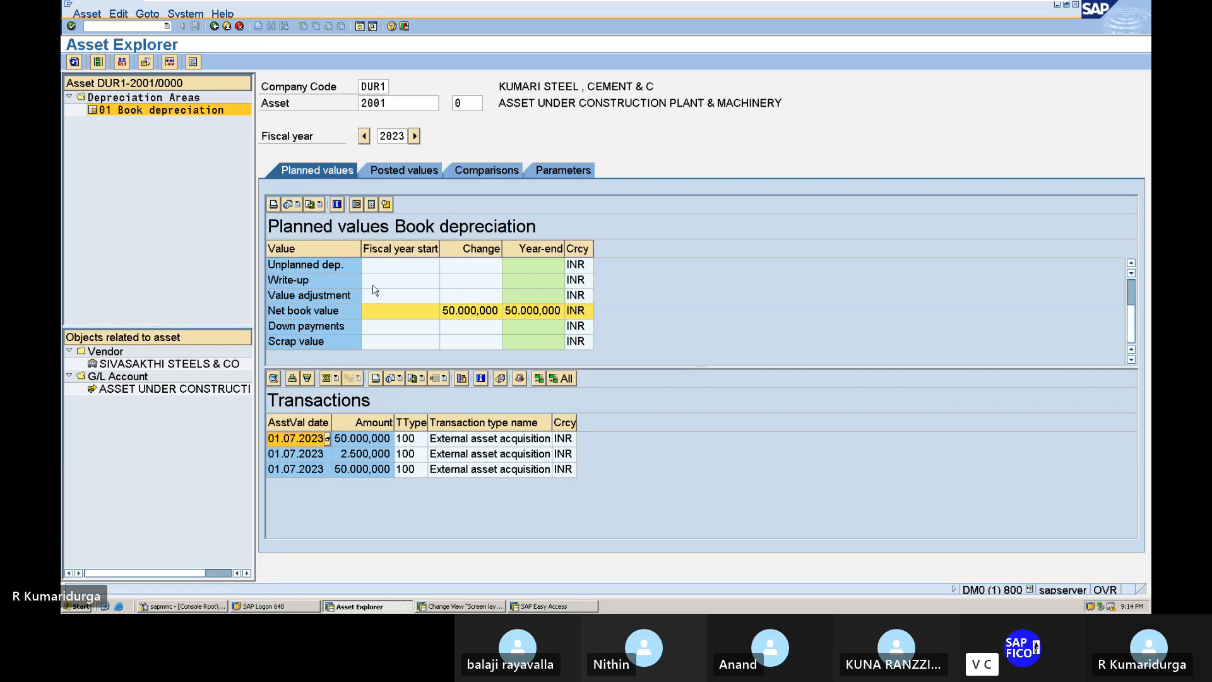
{"action": "left_click", "coordinate": [396, 175]}
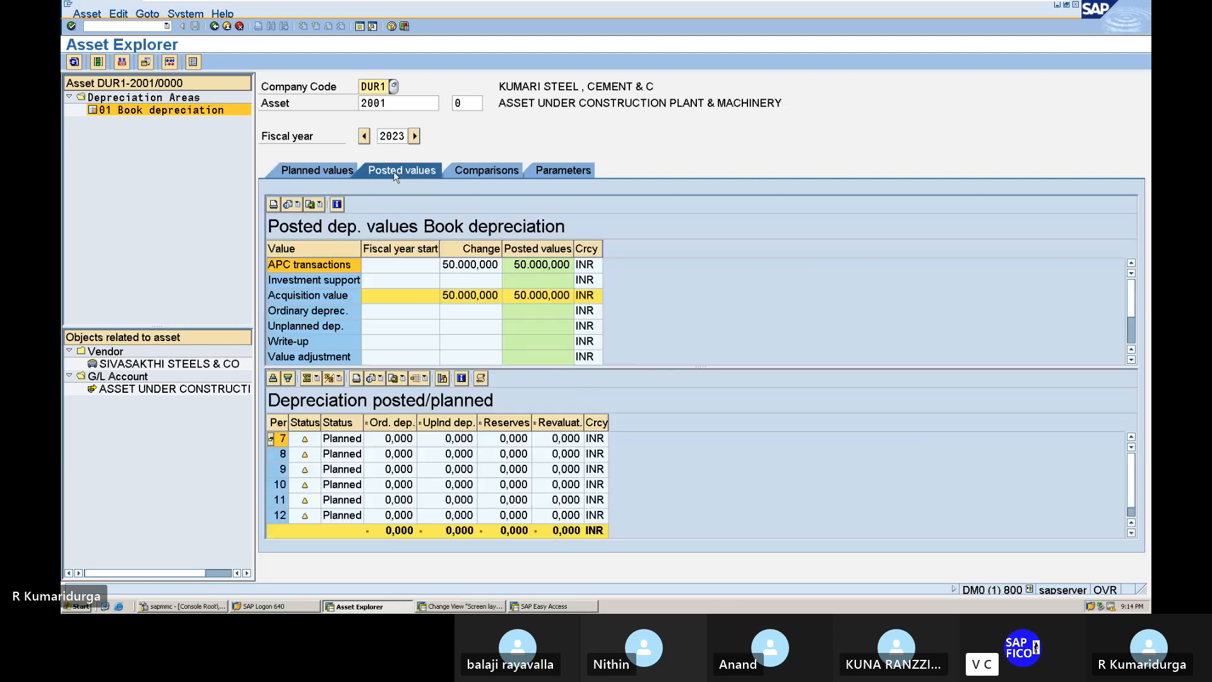
{"action": "left_click", "coordinate": [327, 170]}
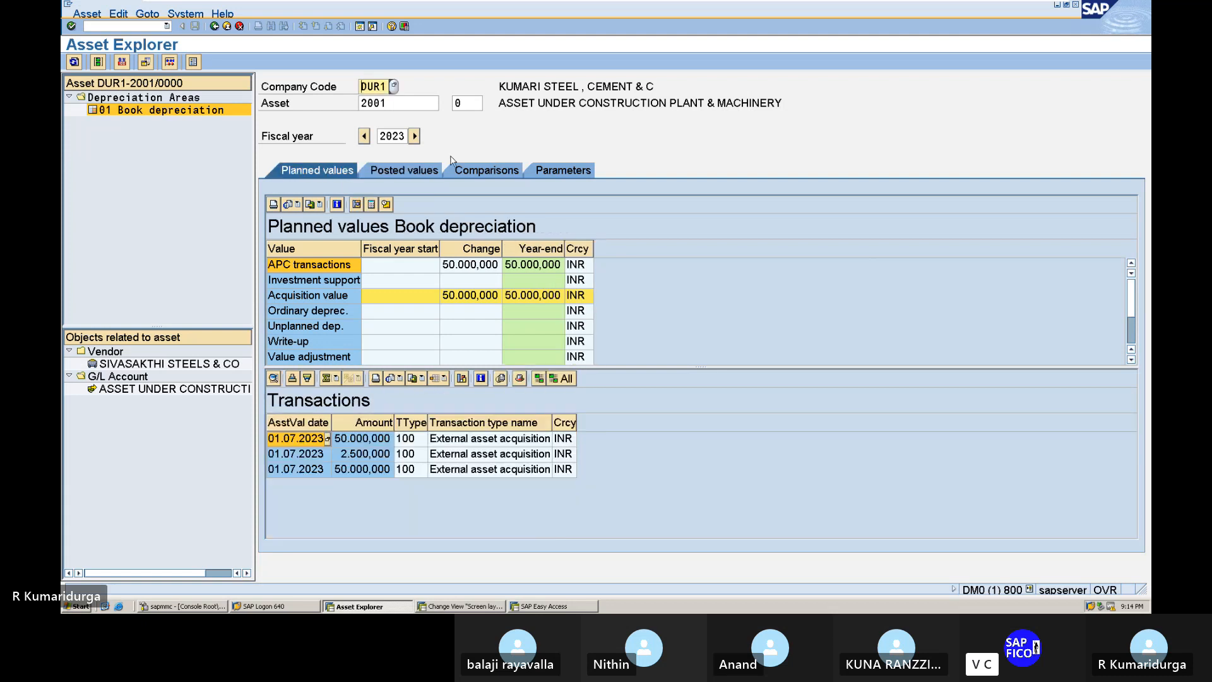
{"action": "left_click", "coordinate": [497, 174]}
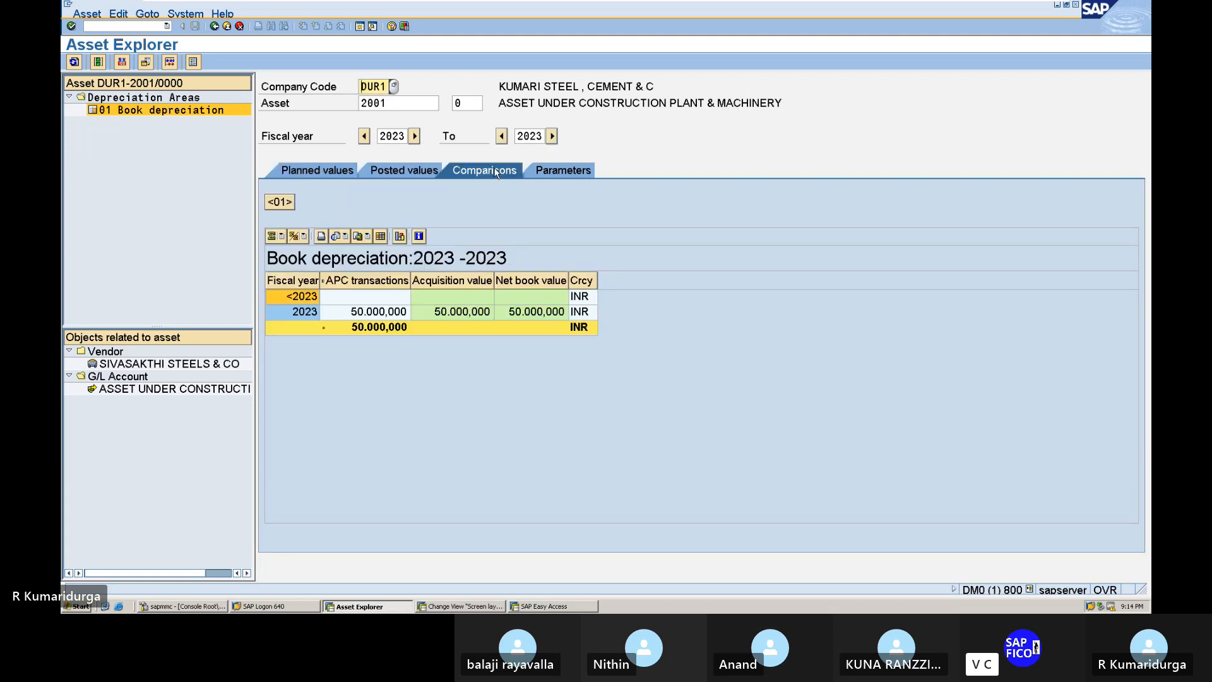
Step: Check the depreciation parameters and planned values of asset 2001 and leave the Asset Explorer
{"action": "left_click", "coordinate": [561, 174]}
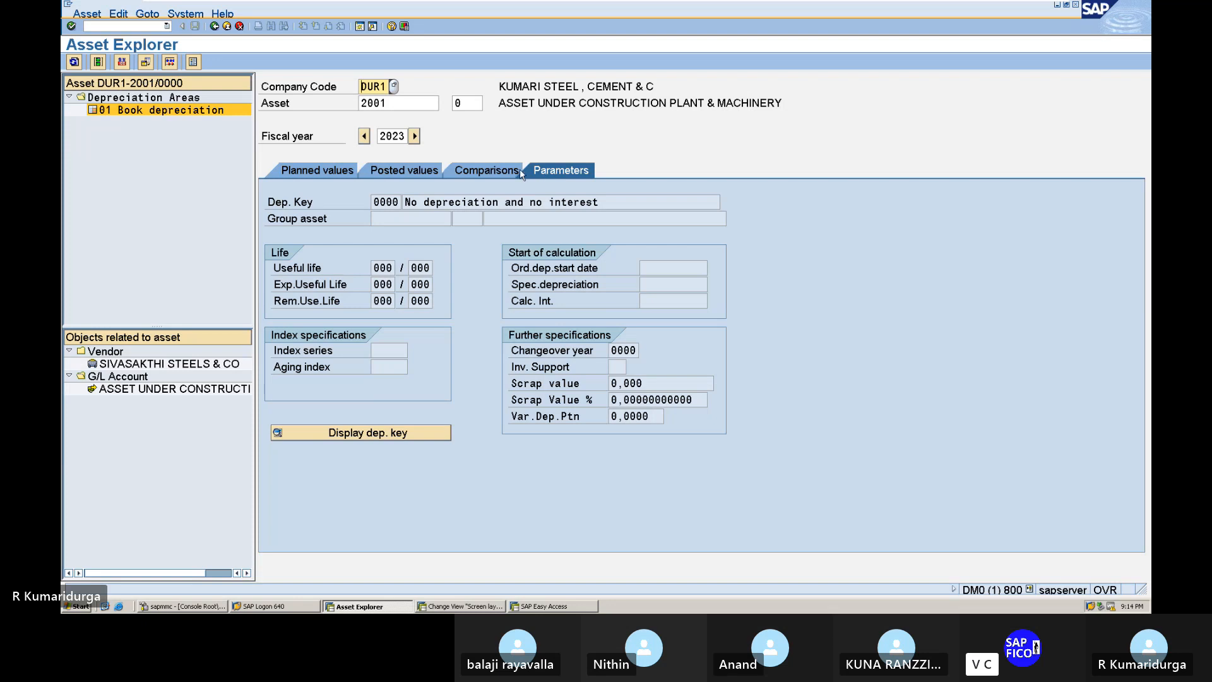
{"action": "left_click", "coordinate": [333, 174]}
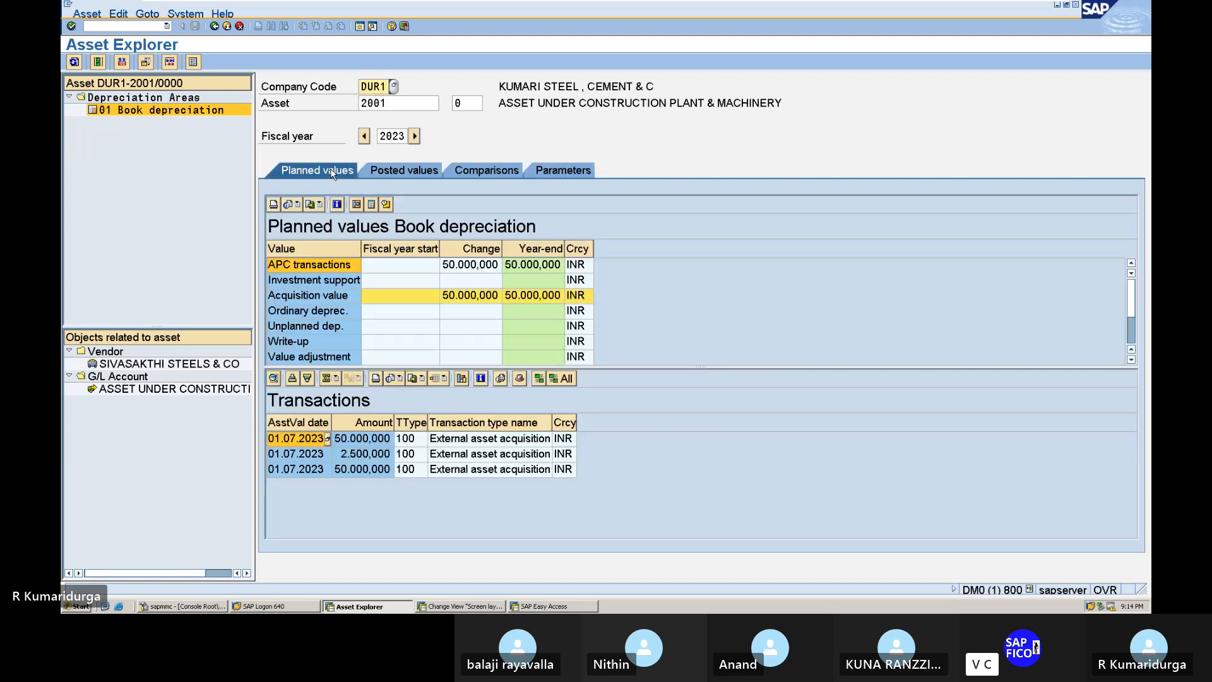
{"action": "left_click", "coordinate": [145, 24]}
{"action": "type", "text": "/n"}
{"action": "key", "text": "Return"}
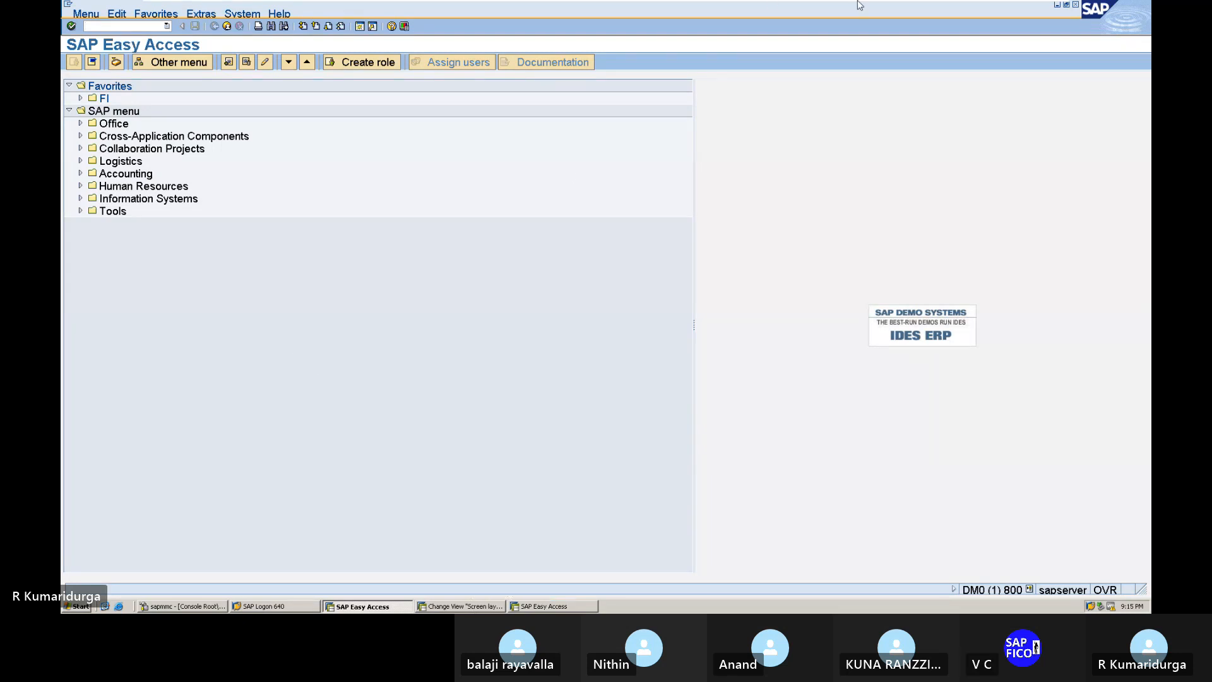
Step: Look up the settlement profile transaction in the Notepad configuration notes and return to the SAP system
{"action": "mouse_move", "coordinate": [859, 5]}
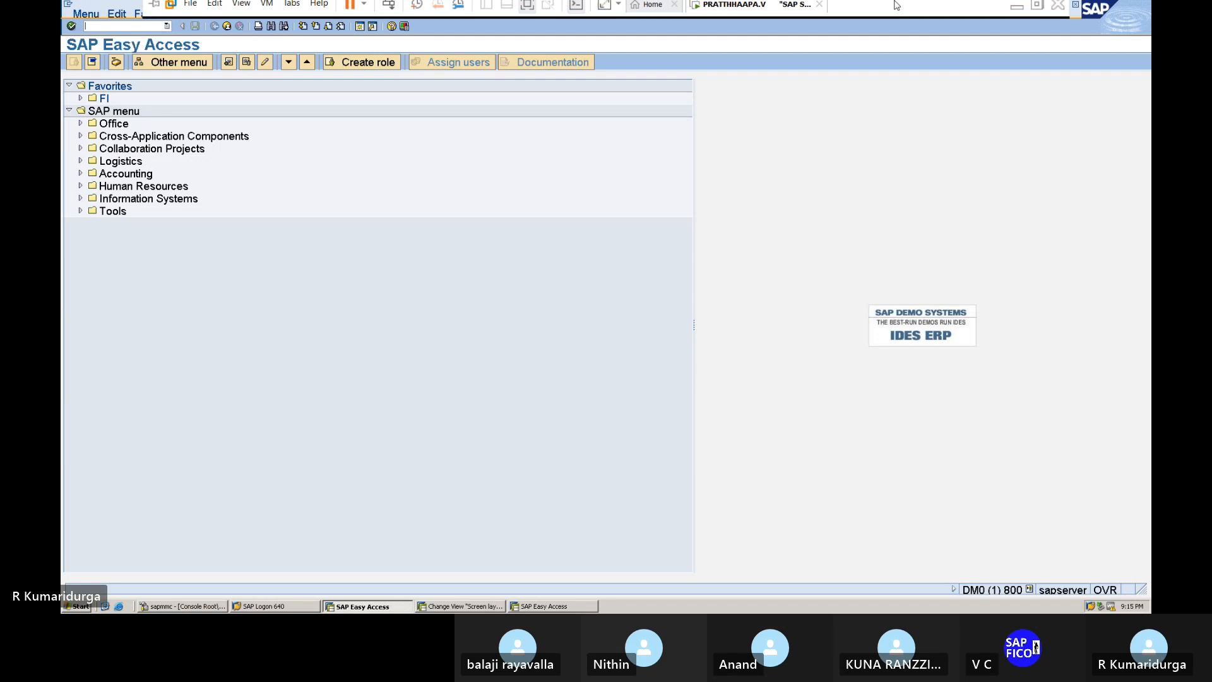
{"action": "left_click", "coordinate": [1016, 13]}
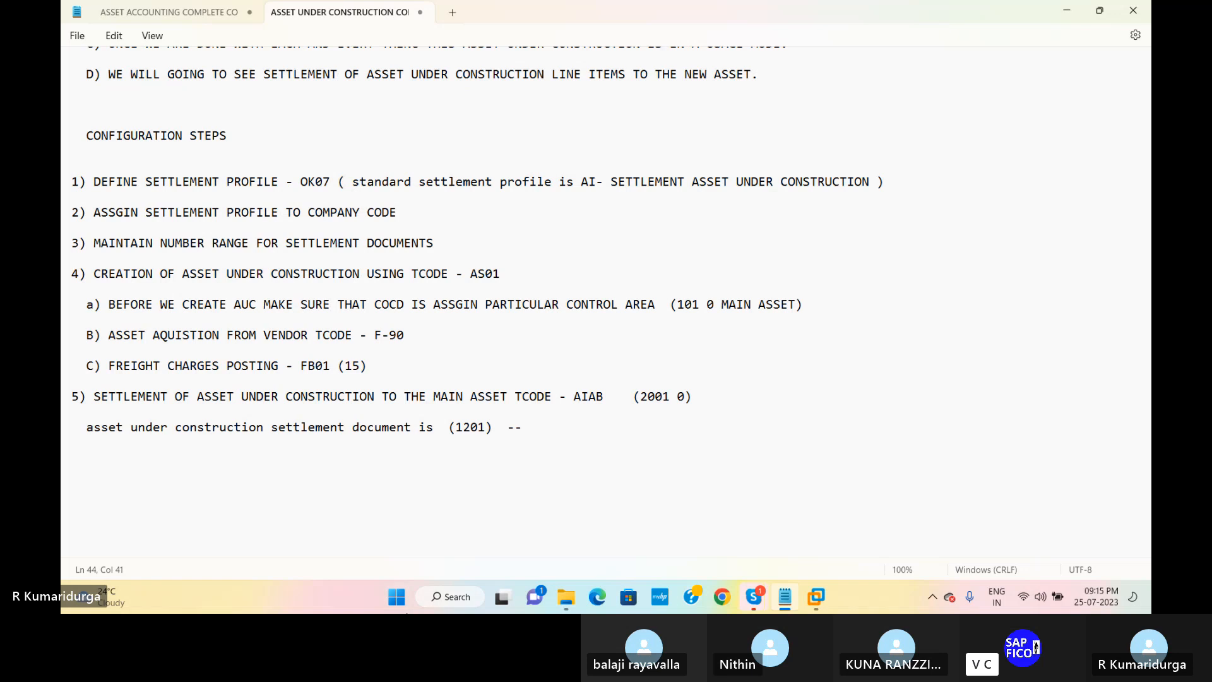
{"action": "mouse_move", "coordinate": [807, 607]}
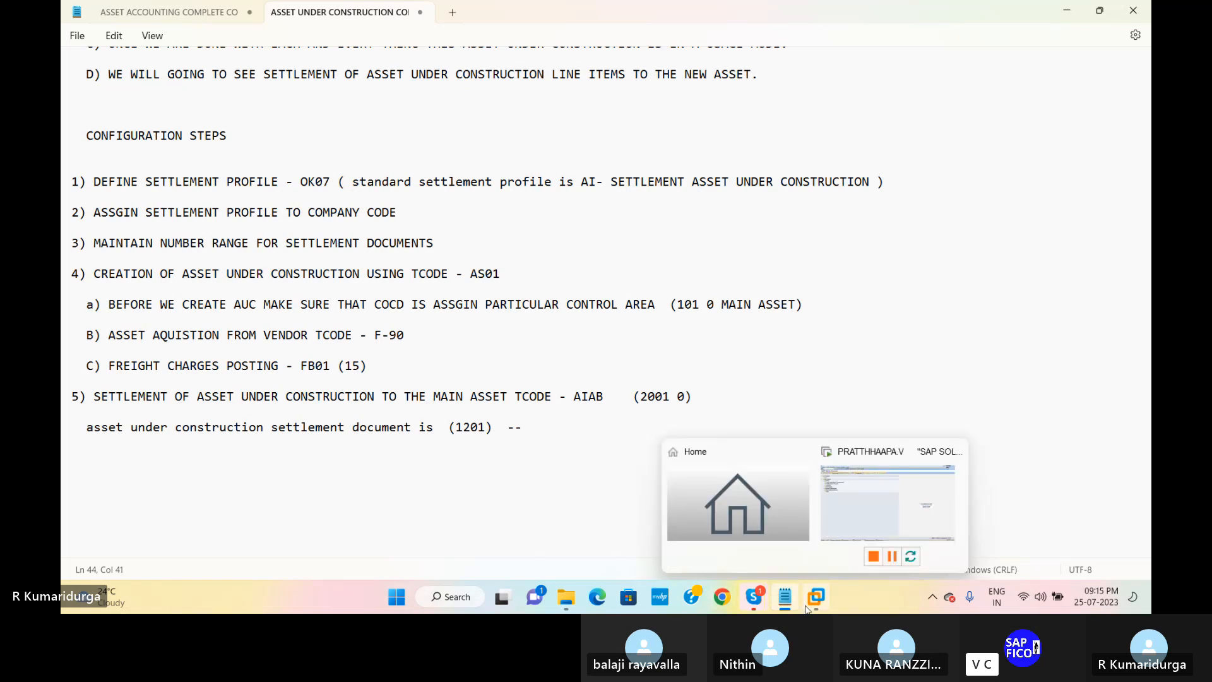
{"action": "left_click", "coordinate": [887, 504]}
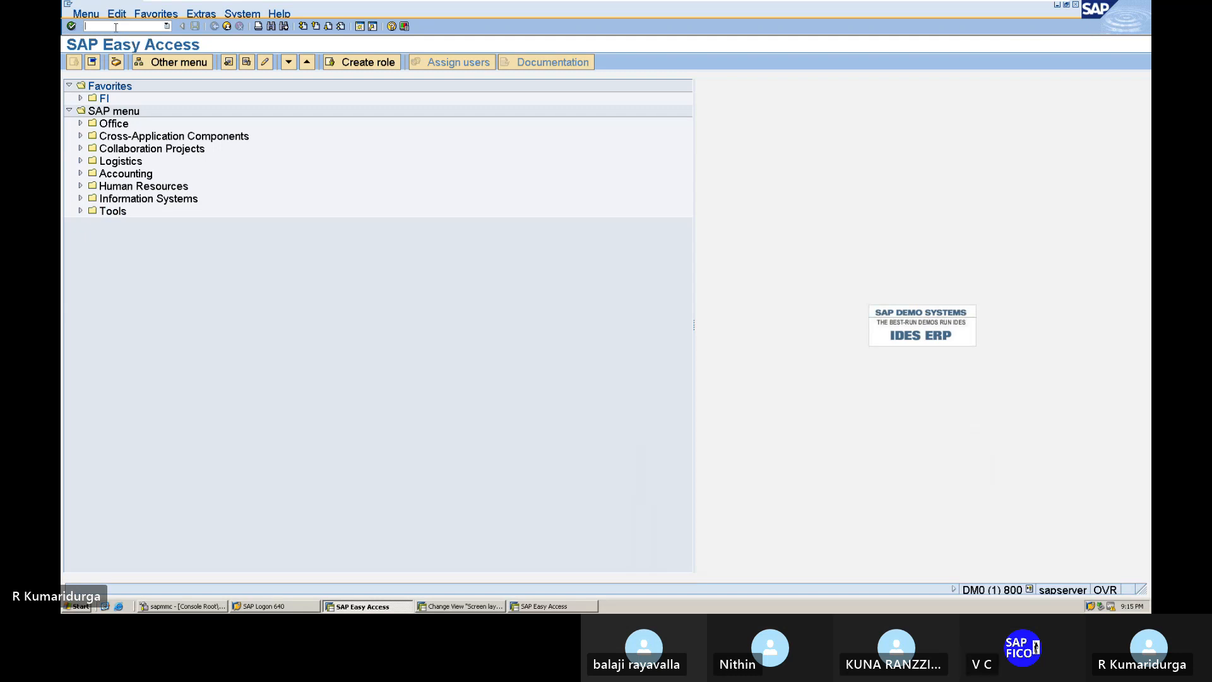
Step: Open the settlement profile overview with transaction OKO7
{"action": "type", "text": "OK07"}
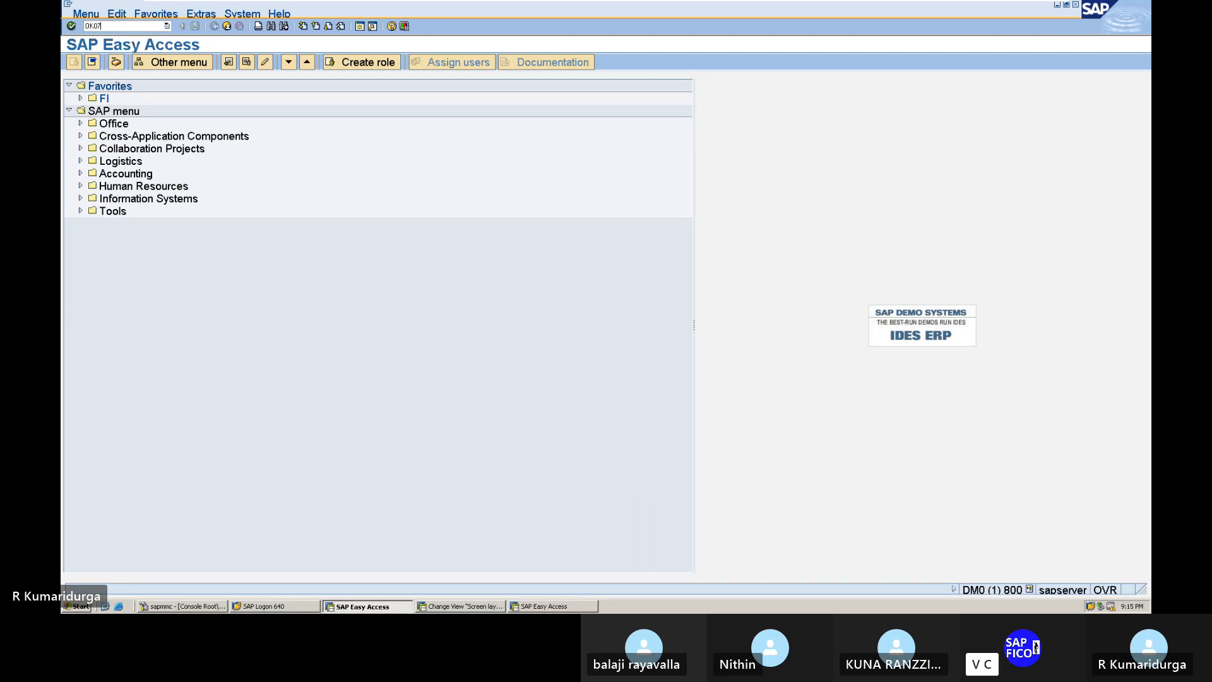
{"action": "key", "text": "Return"}
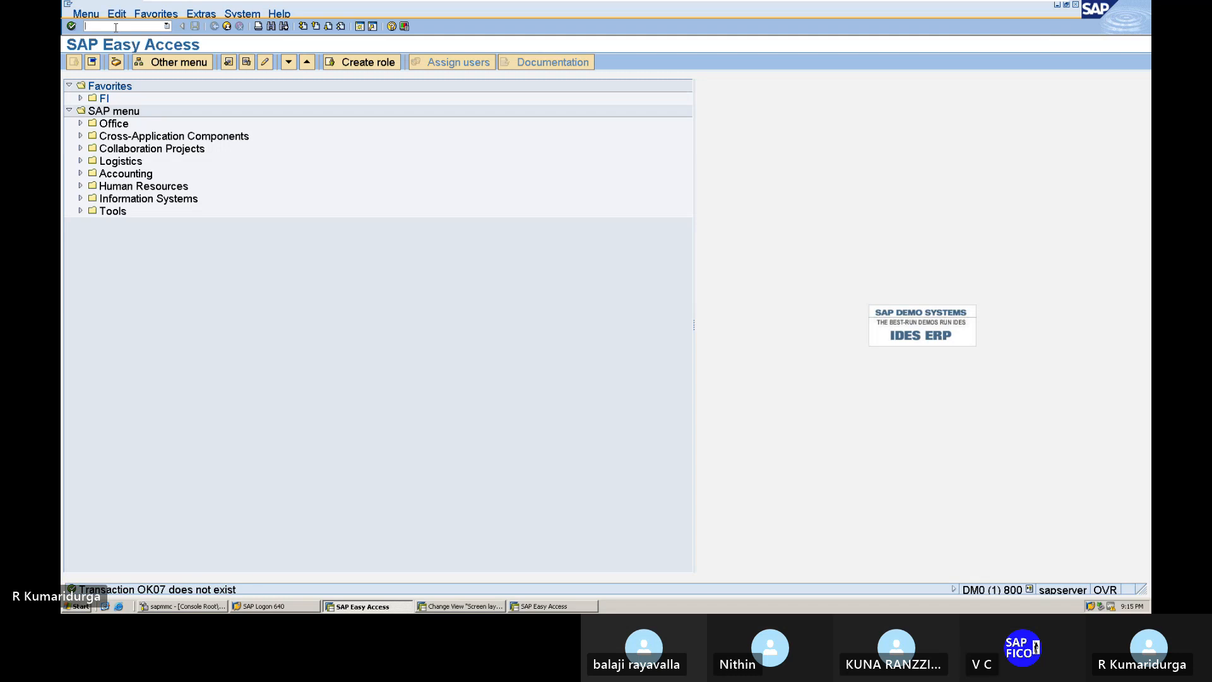
{"action": "type", "text": "O"}
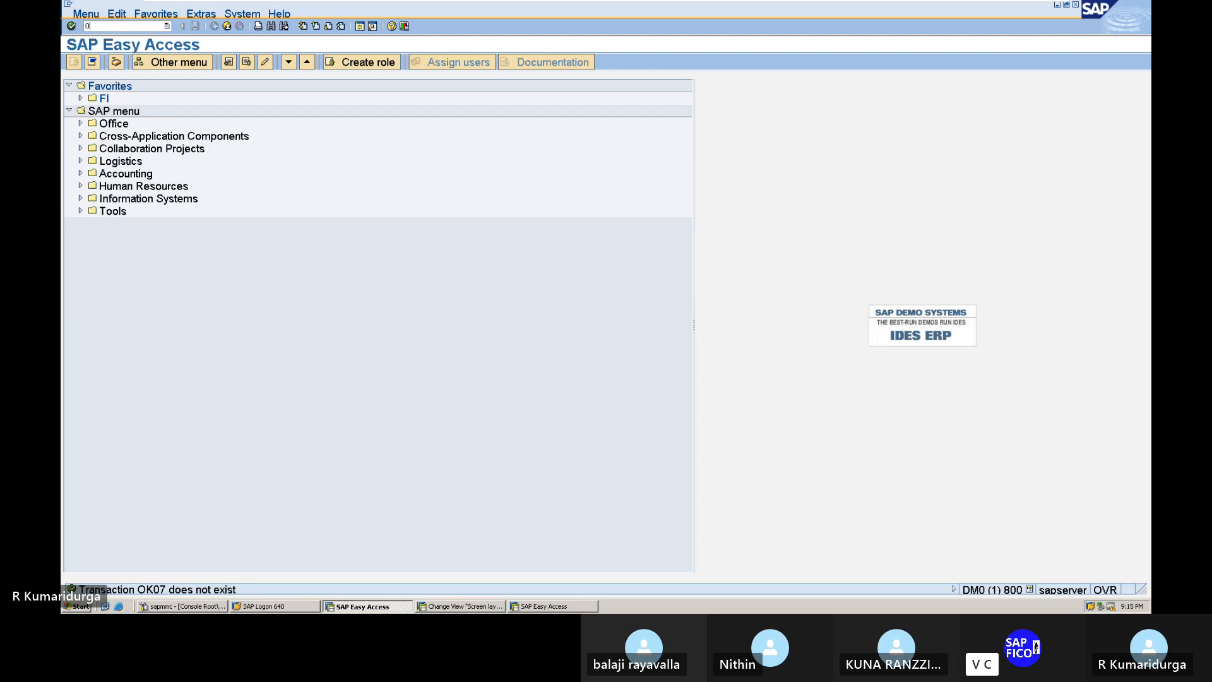
{"action": "type", "text": "K0"}
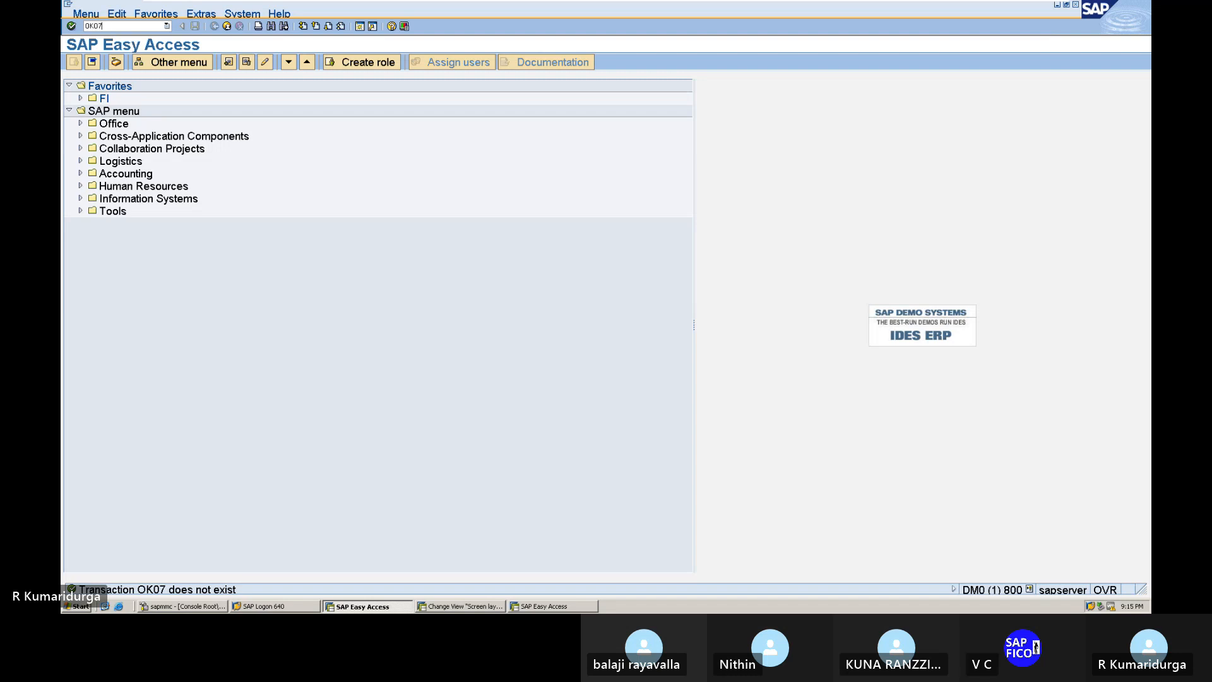
{"action": "type", "text": "7"}
{"action": "key", "text": "Return"}
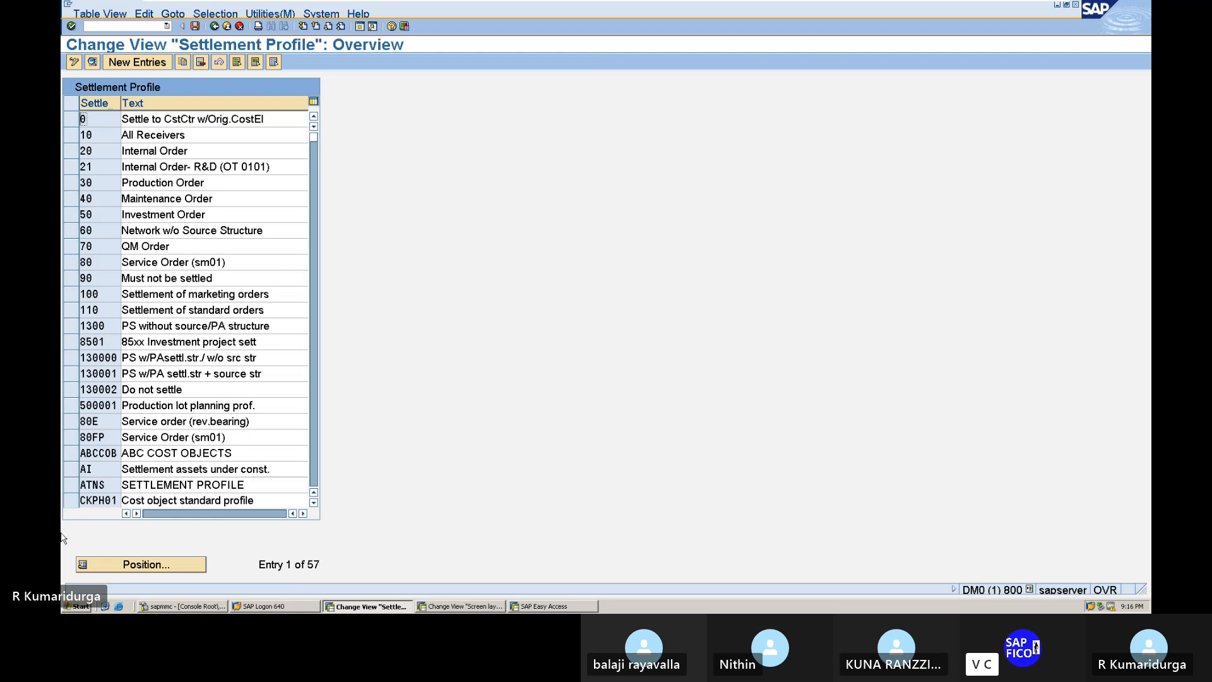
Step: Display the details of settlement profile AI for settling assets under construction
{"action": "left_click", "coordinate": [73, 471]}
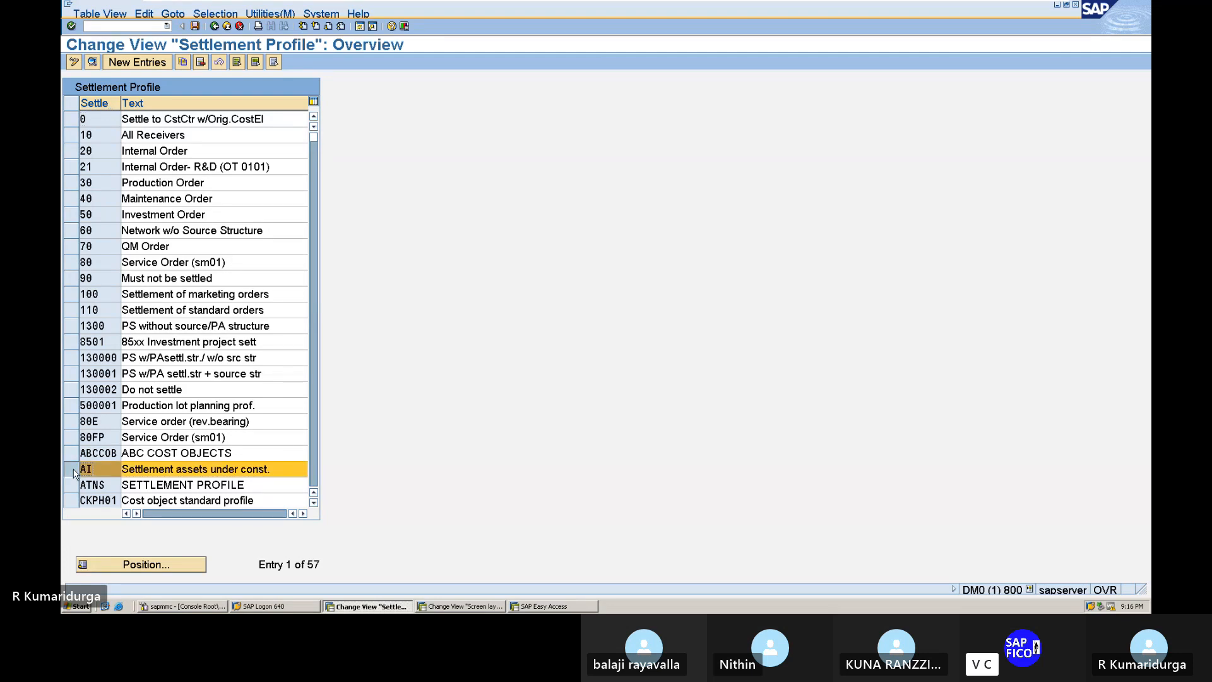
{"action": "scroll", "coordinate": [74, 474], "scroll_direction": "down", "scroll_amount": 5}
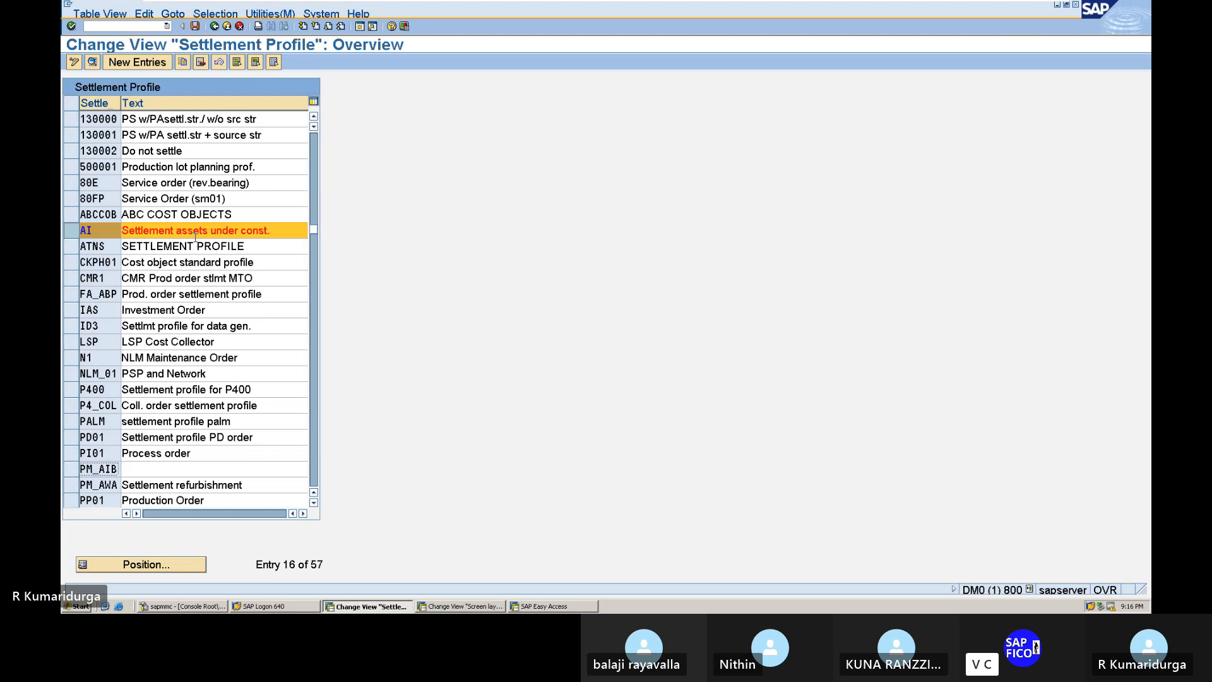
{"action": "double_click", "coordinate": [144, 229]}
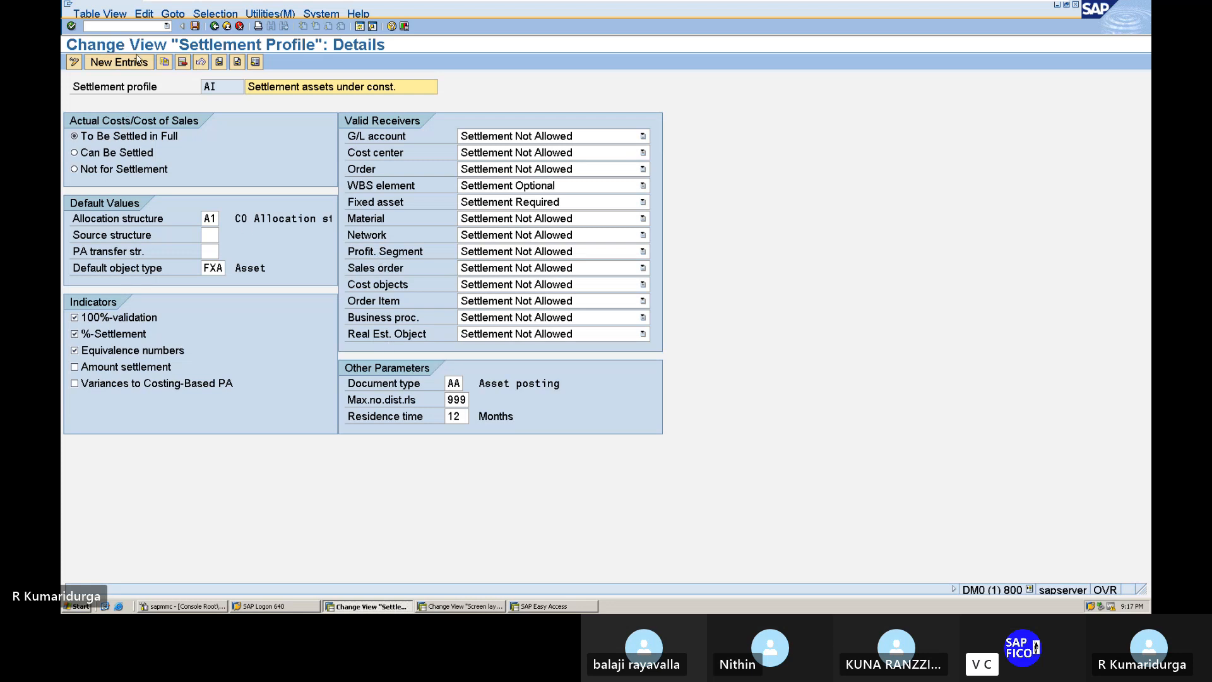
Step: Leave the profile details and open the FI-AA settlement profile assignment by company code with transaction OAAZ
{"action": "left_click", "coordinate": [145, 26]}
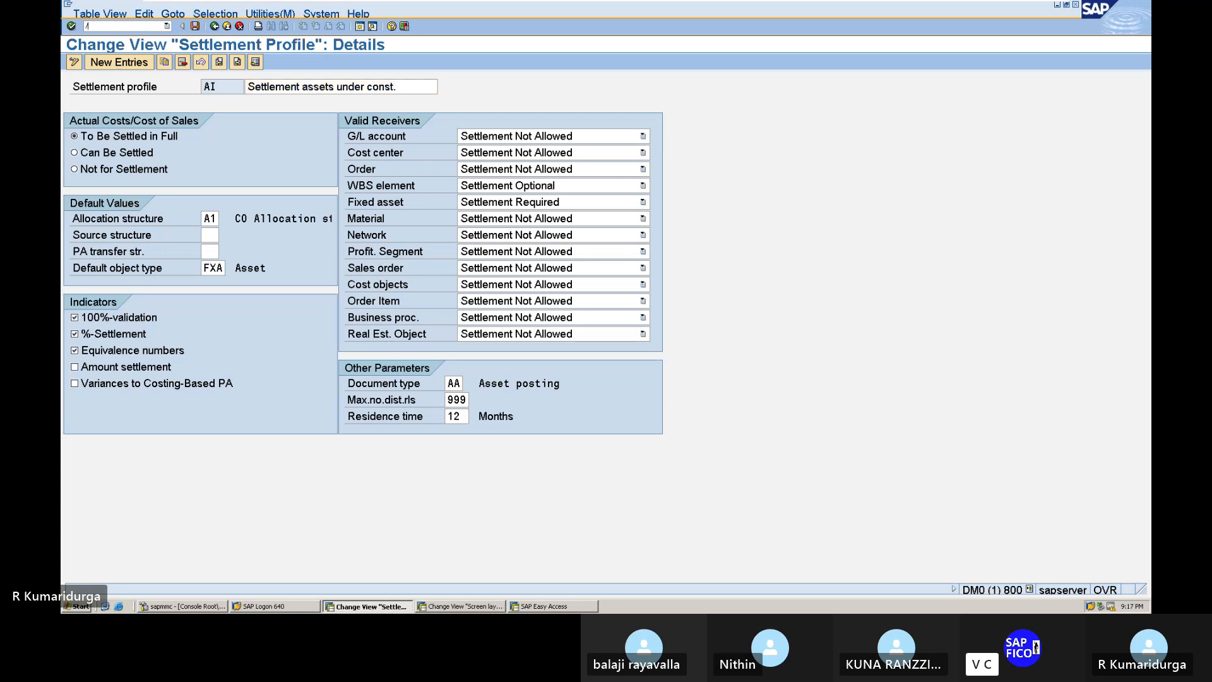
{"action": "type", "text": "/NSP"}
{"action": "key", "text": "BackSpace"}
{"action": "key", "text": "BackSpace"}
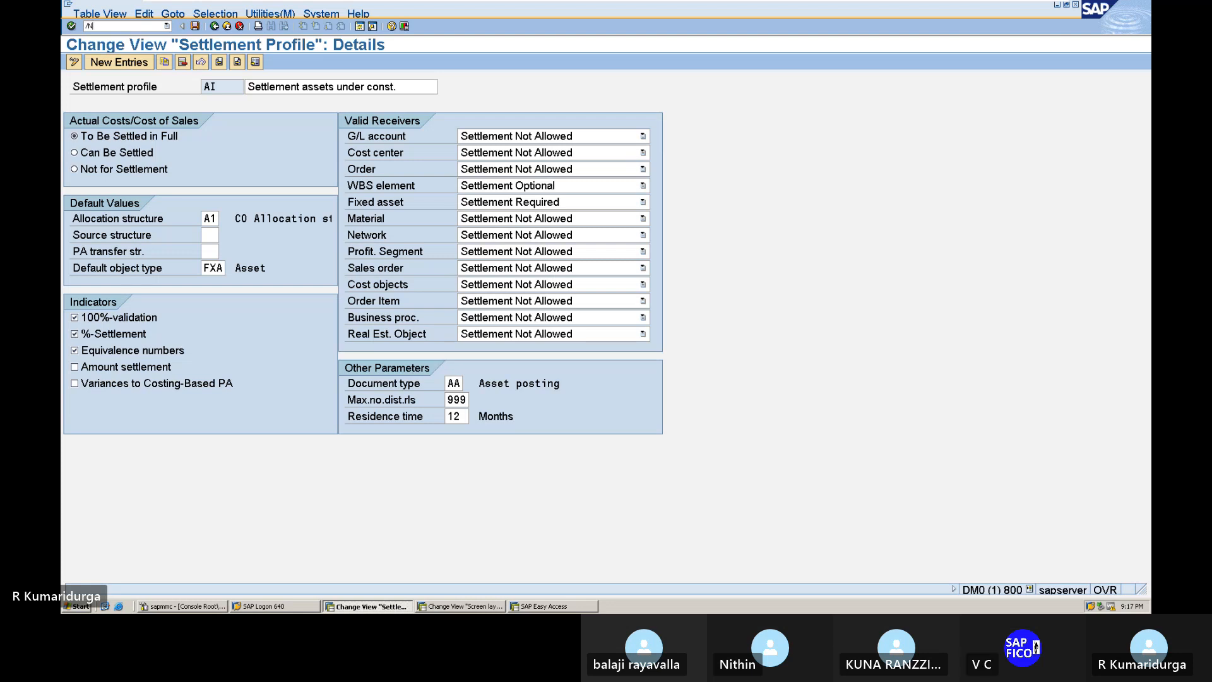
{"action": "type", "text": "OAAZ"}
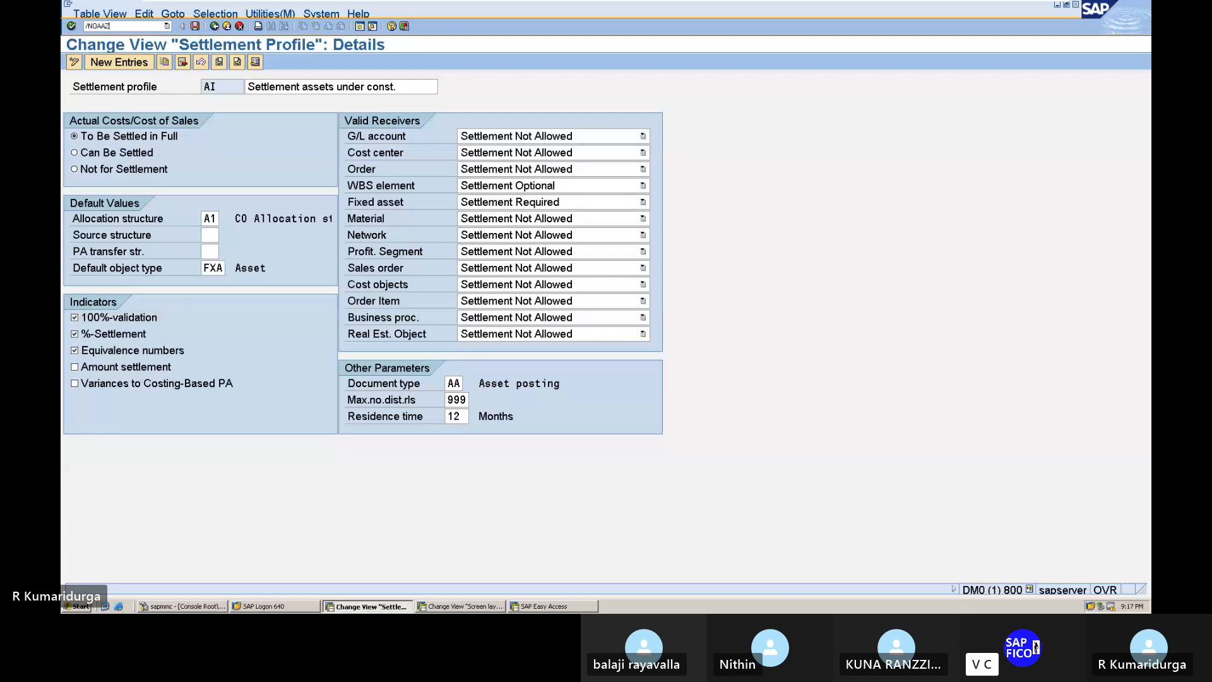
{"action": "key", "text": "Return"}
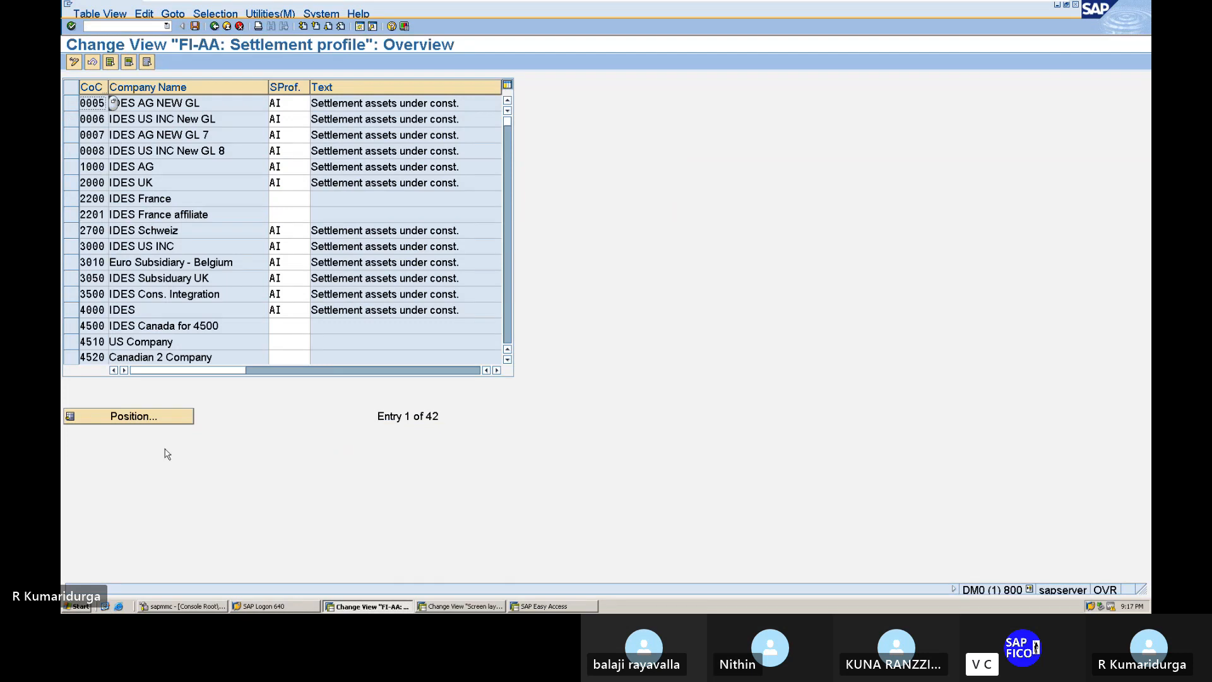
Step: Position the list of company codes at DUR1
{"action": "left_click", "coordinate": [162, 424]}
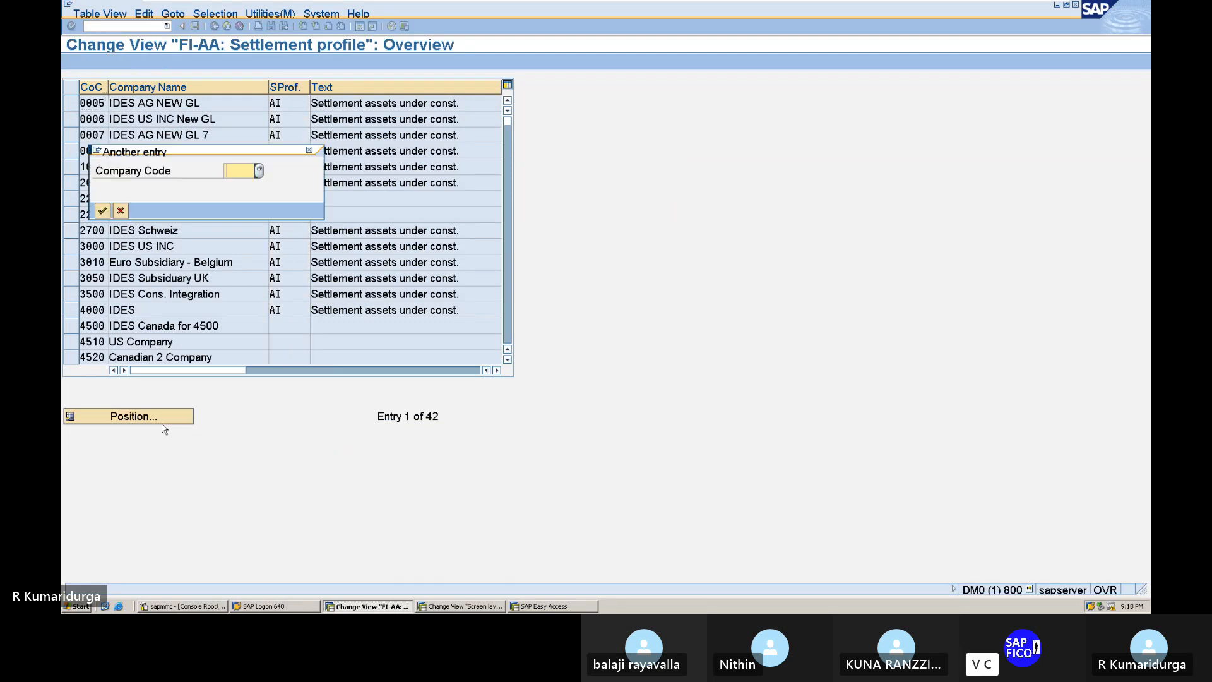
{"action": "type", "text": "DUR1"}
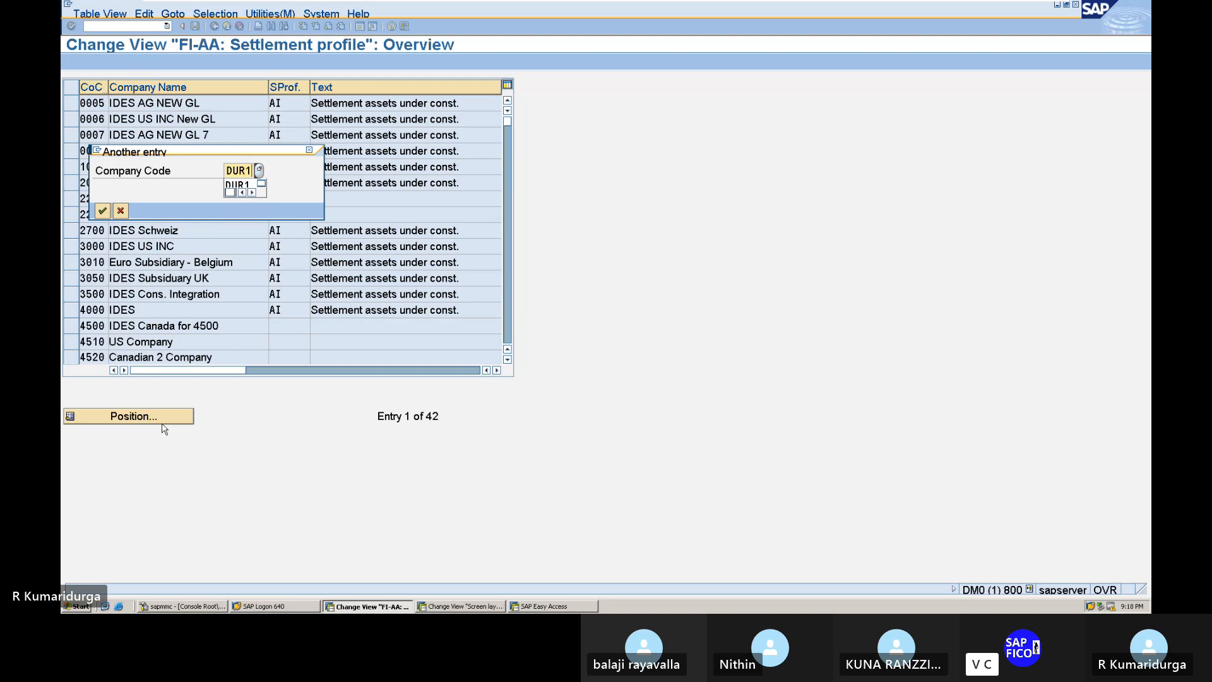
{"action": "key", "text": "Return"}
{"action": "left_click", "coordinate": [163, 425]}
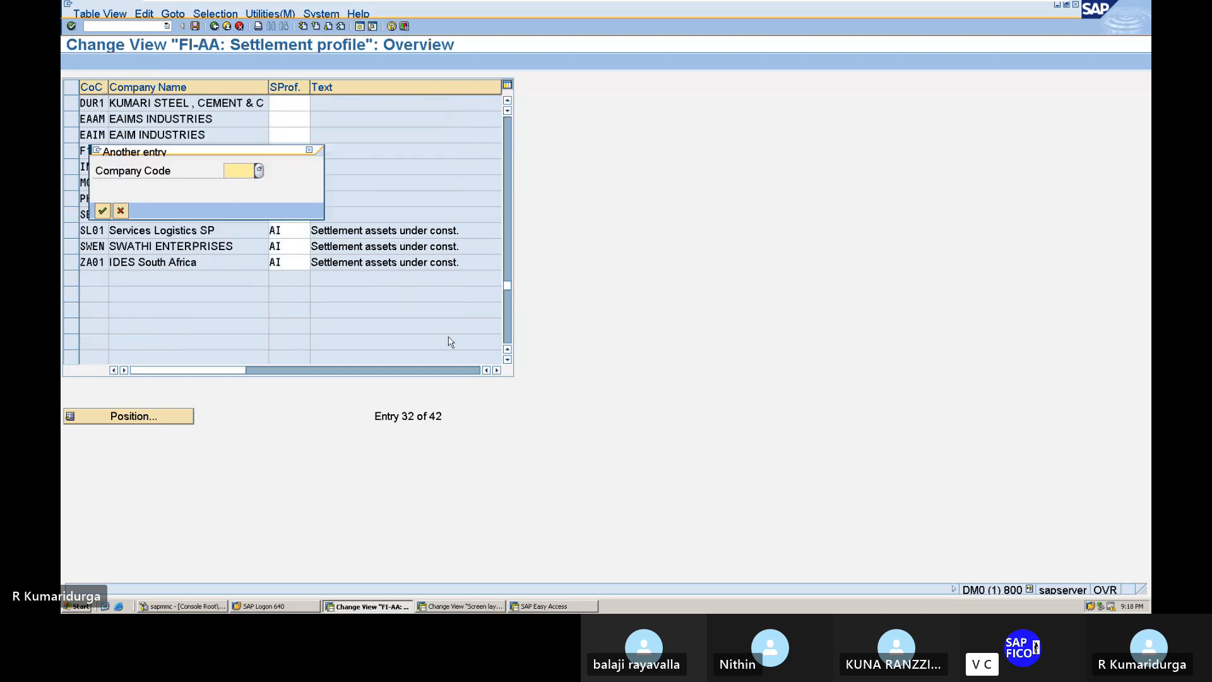
{"action": "left_click", "coordinate": [309, 152]}
Step: Assign settlement profile AI to company code DUR1 and save it in customizing request DM0K900284
{"action": "left_click", "coordinate": [295, 104]}
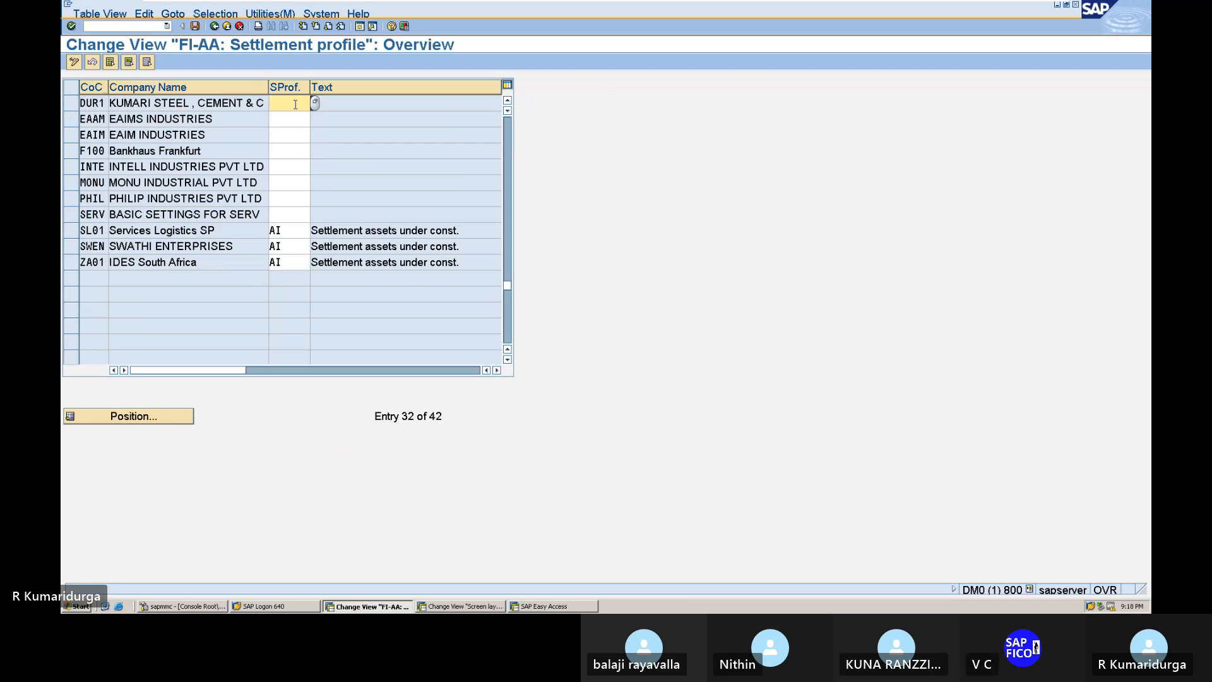
{"action": "type", "text": "AI"}
{"action": "key", "text": "Return"}
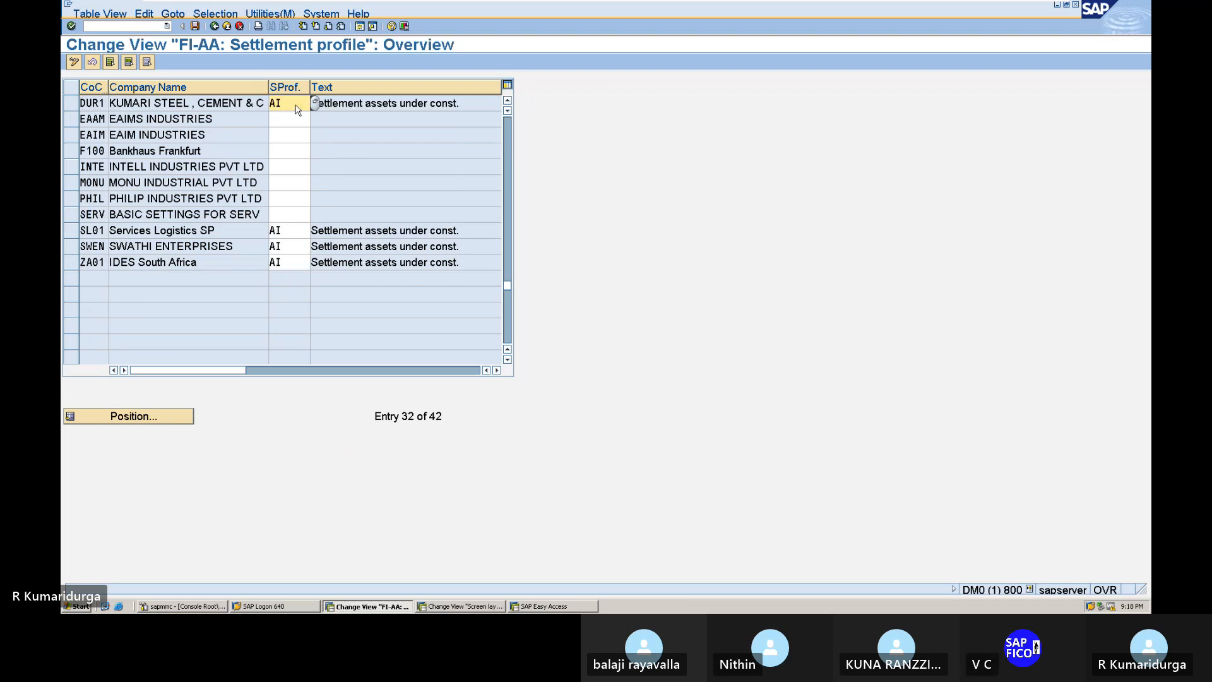
{"action": "left_click", "coordinate": [195, 28]}
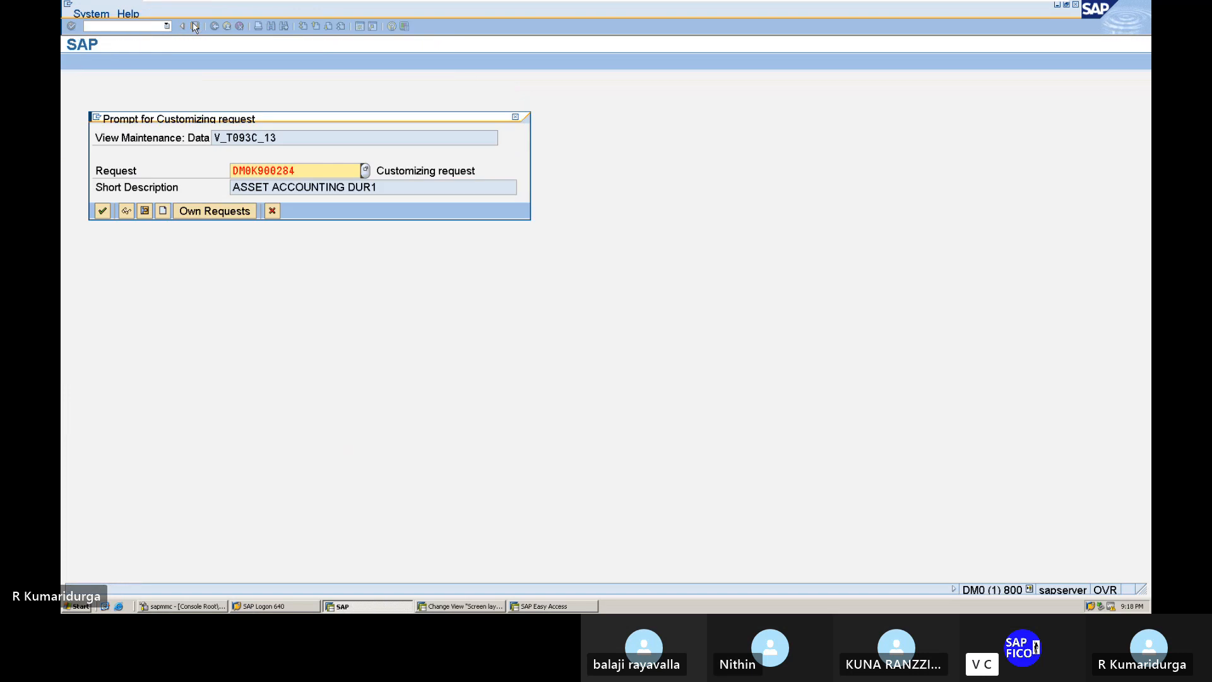
{"action": "key", "text": "Return"}
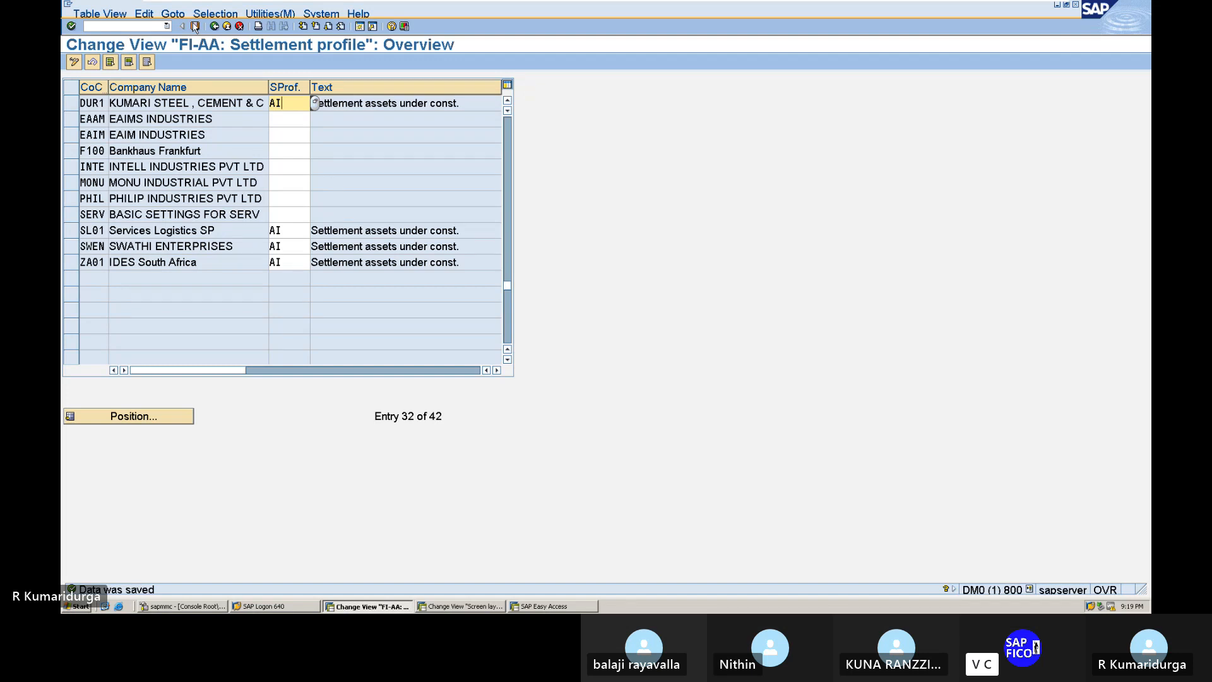
Step: Check the Notepad configuration notes for the asset under construction settlement transaction and return to the SAP system
{"action": "mouse_move", "coordinate": [611, 3]}
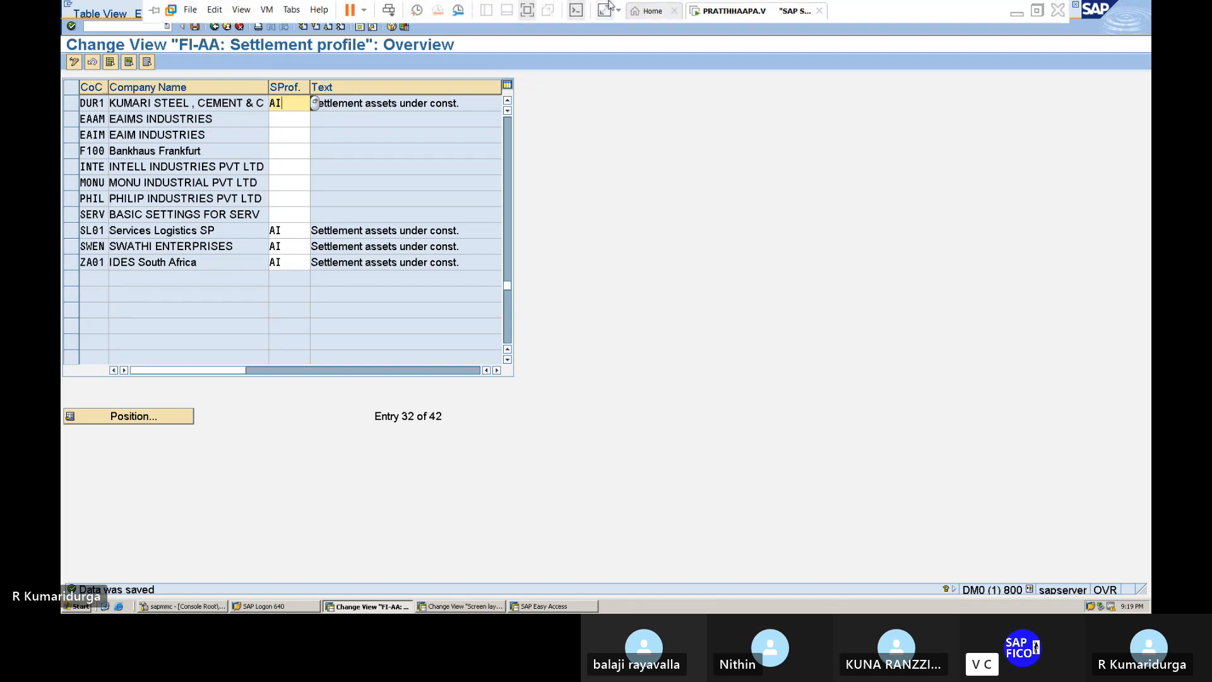
{"action": "left_click", "coordinate": [1018, 11]}
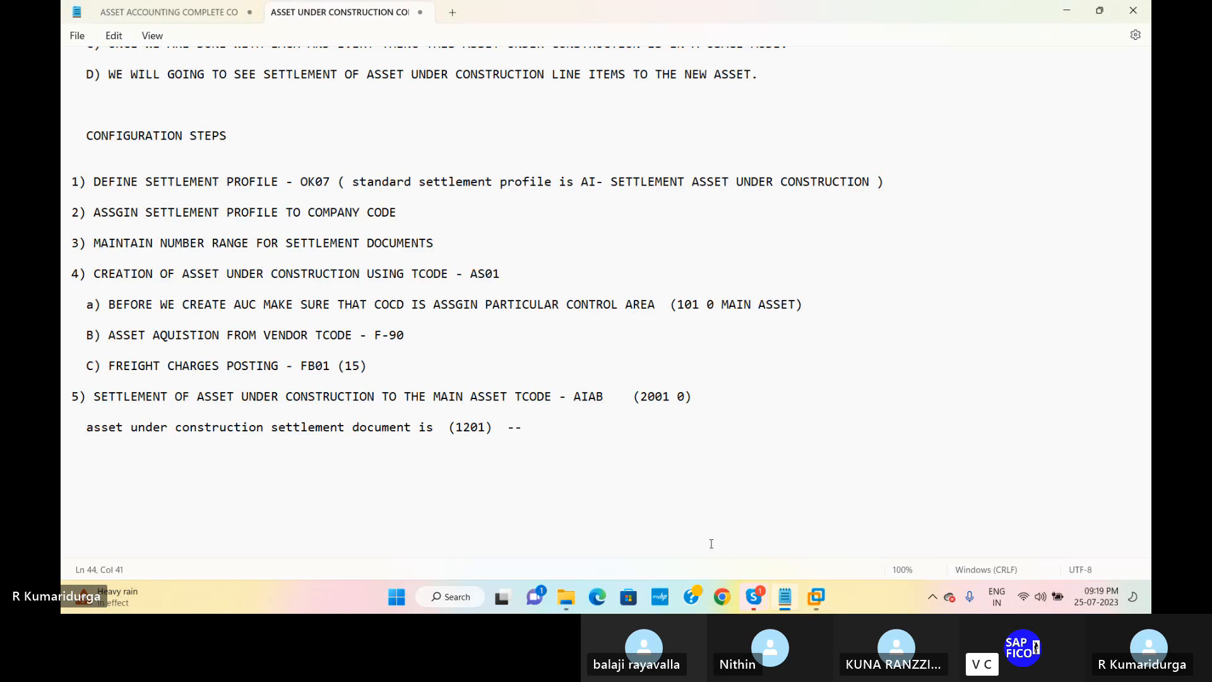
{"action": "mouse_move", "coordinate": [754, 596]}
{"action": "mouse_move", "coordinate": [703, 555]}
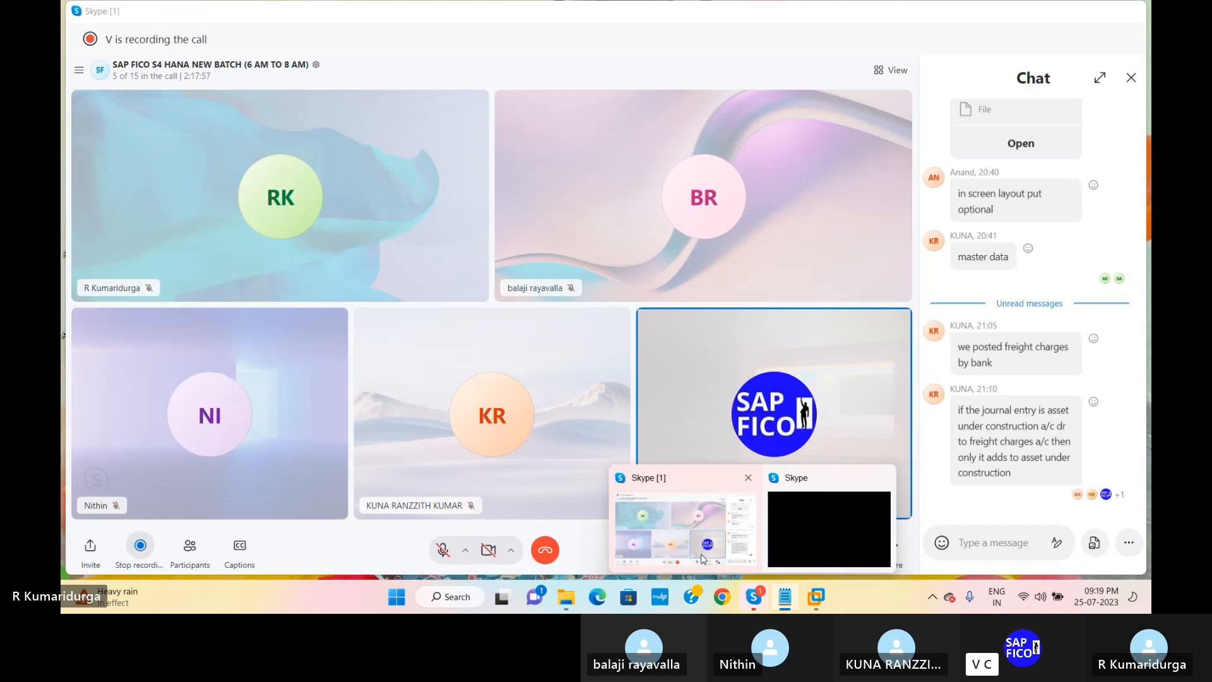
{"action": "mouse_move", "coordinate": [818, 608]}
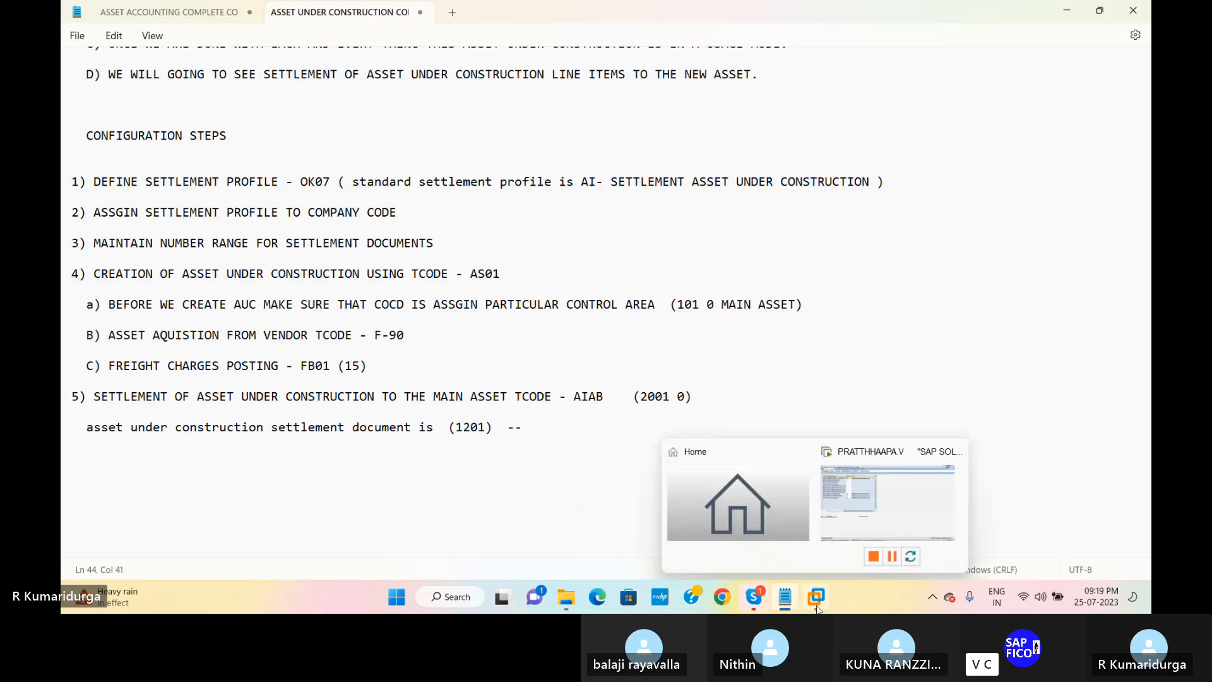
{"action": "left_click", "coordinate": [862, 536]}
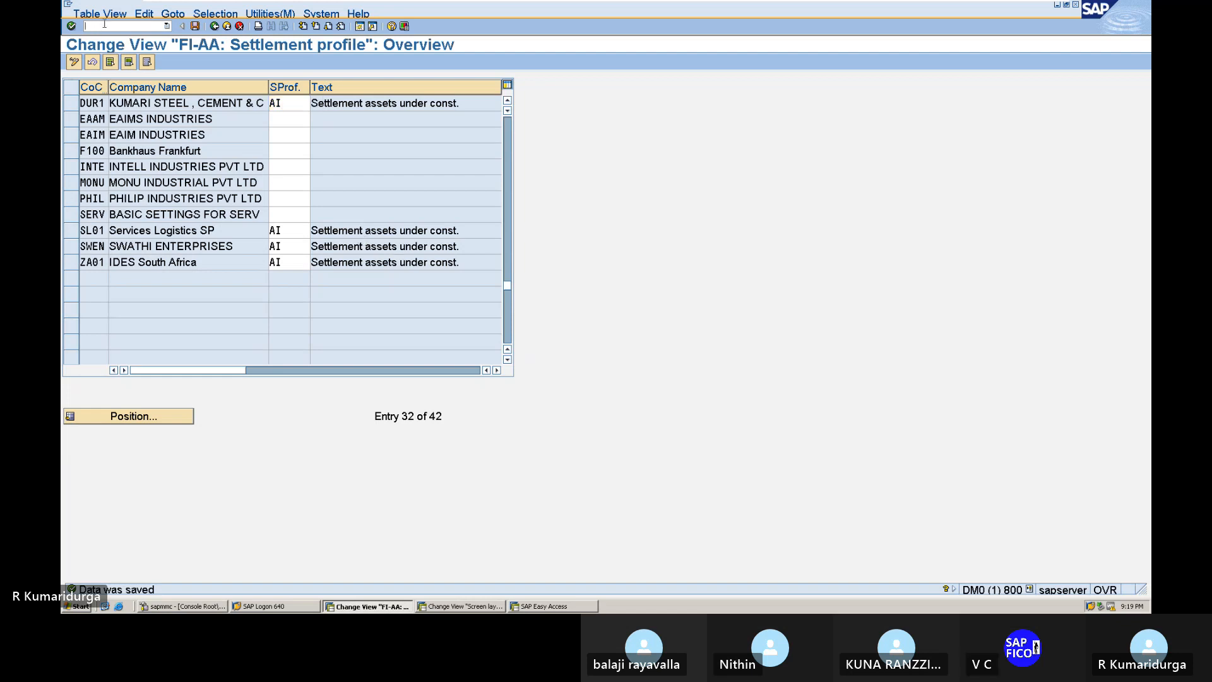
Step: Open the initial screen for settling assets under construction with transaction AIAB and go to the asset number
{"action": "type", "text": "NA"}
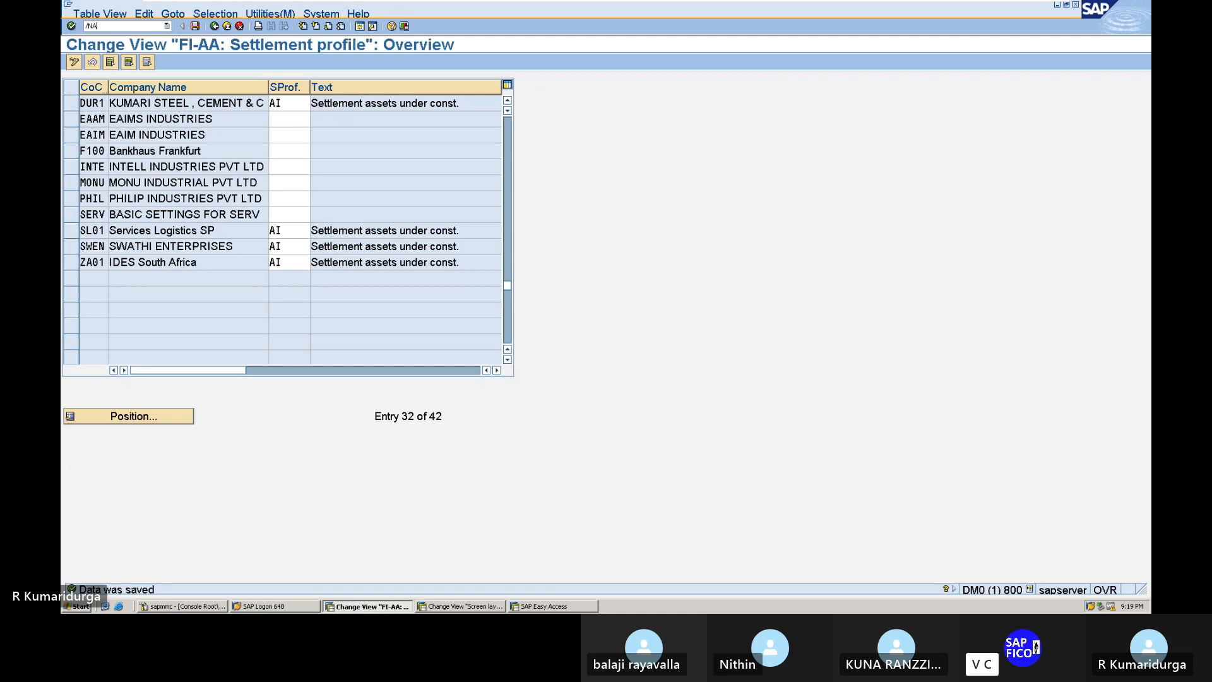
{"action": "type", "text": "IA"}
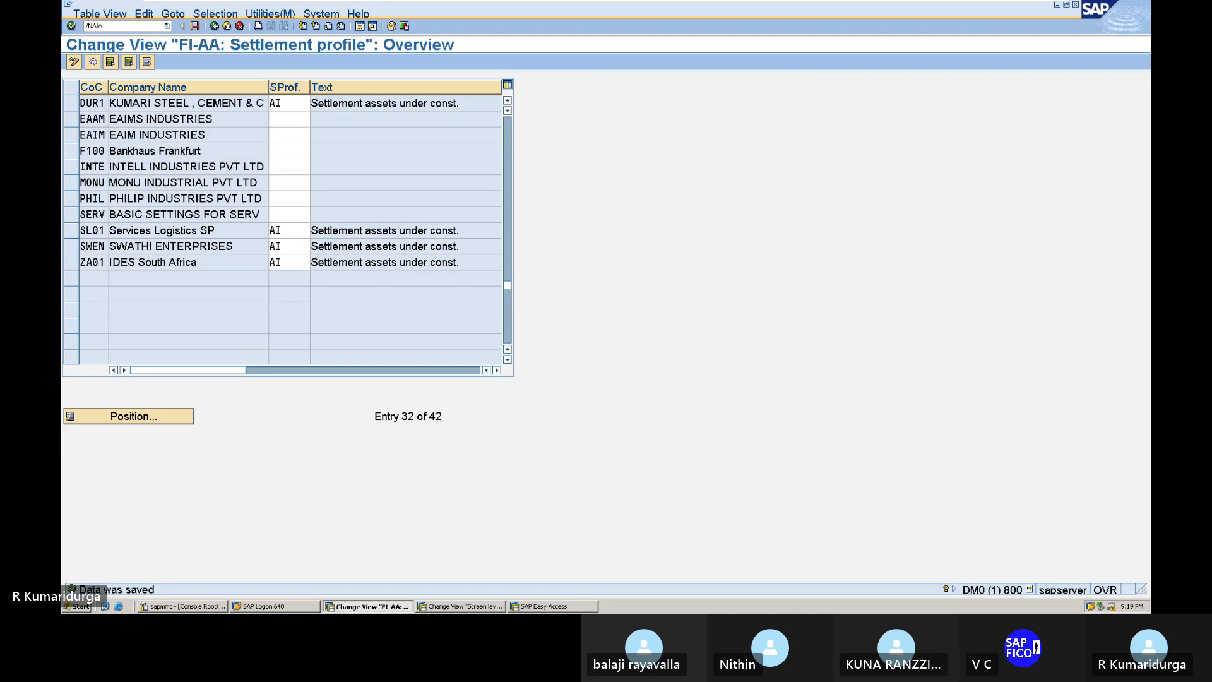
{"action": "type", "text": "B"}
{"action": "key", "text": "Return"}
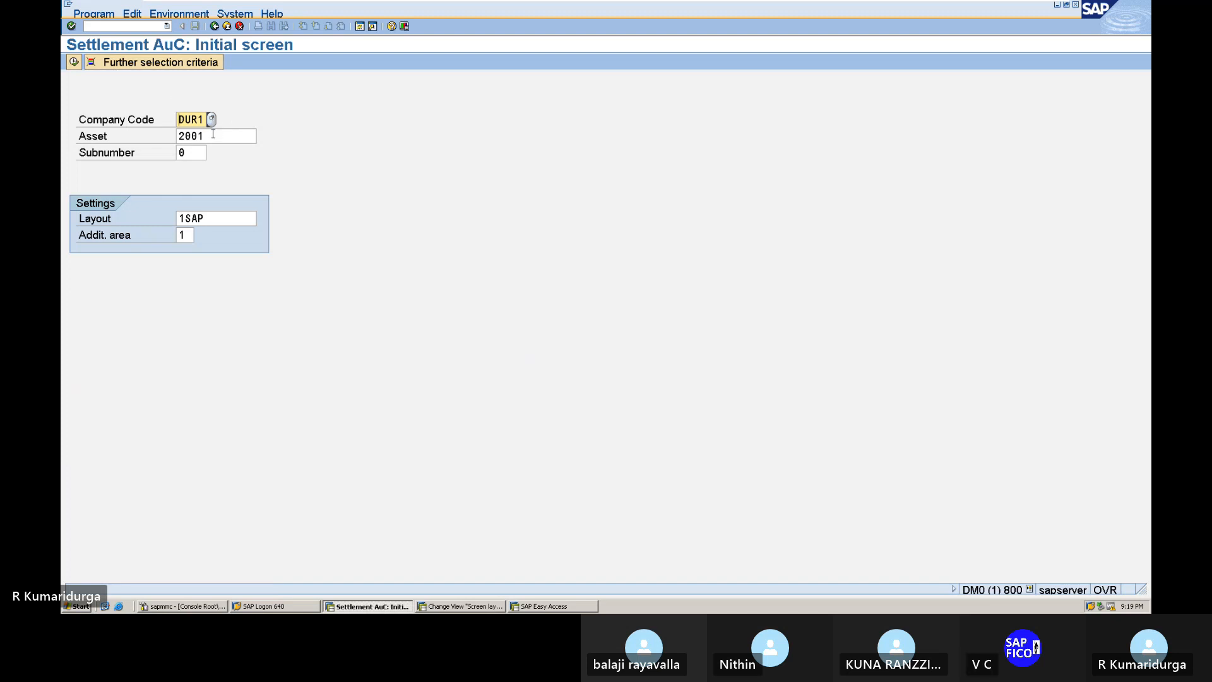
{"action": "left_click", "coordinate": [213, 134]}
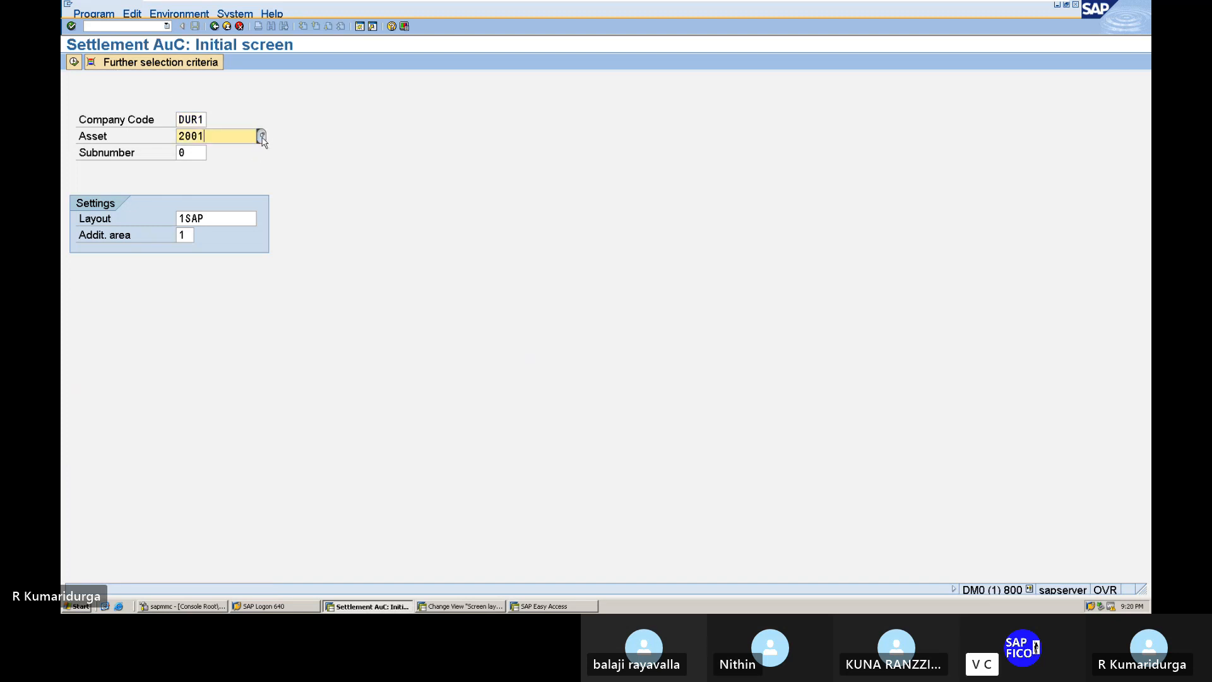
Step: Select all line items of asset under construction 2001, open the AuC settlement screen for them and leave it
{"action": "left_click", "coordinate": [262, 137]}
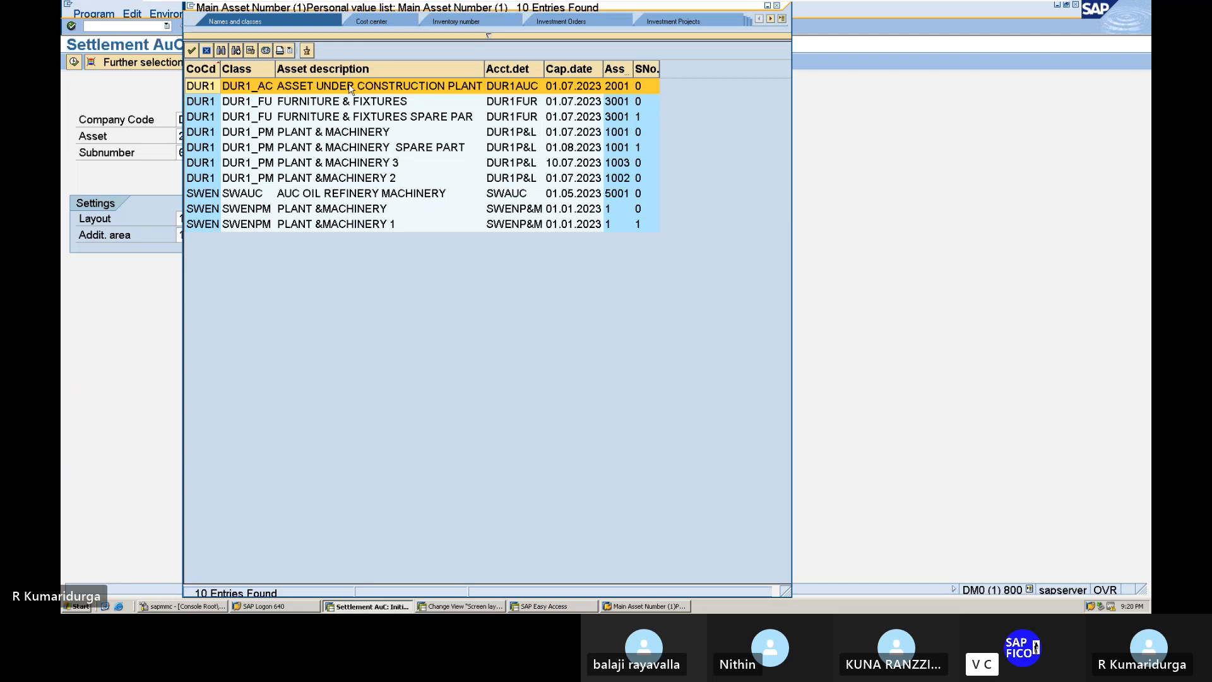
{"action": "double_click", "coordinate": [351, 89]}
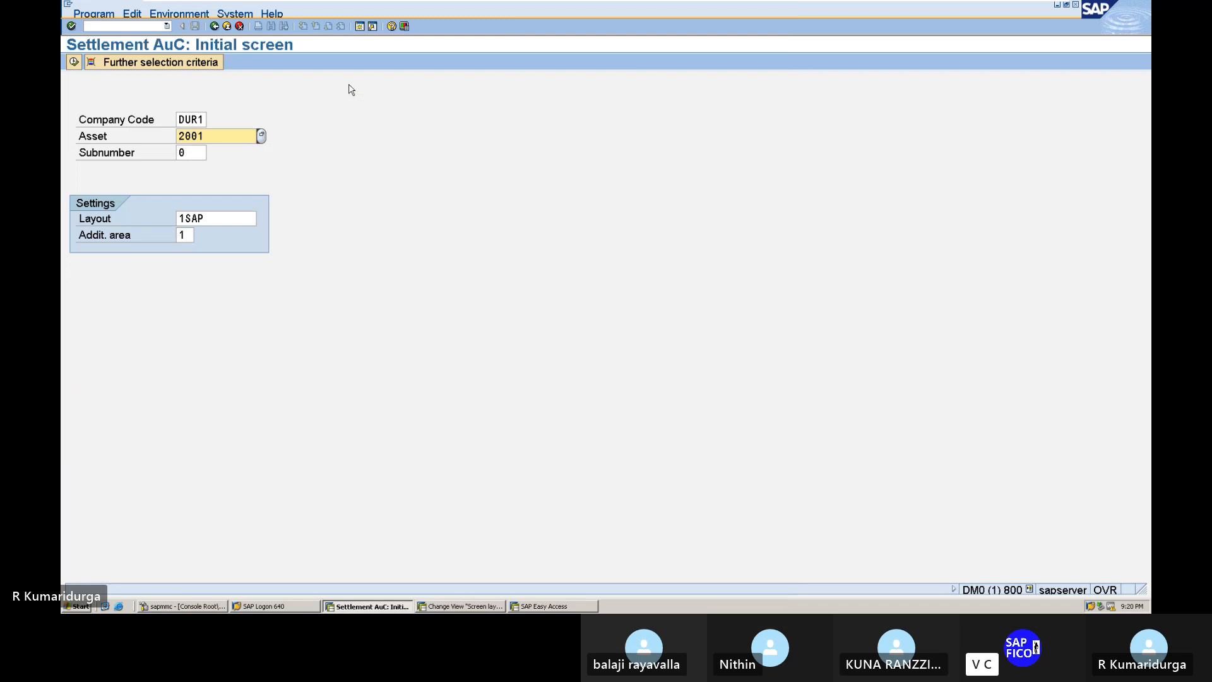
{"action": "left_click", "coordinate": [74, 62]}
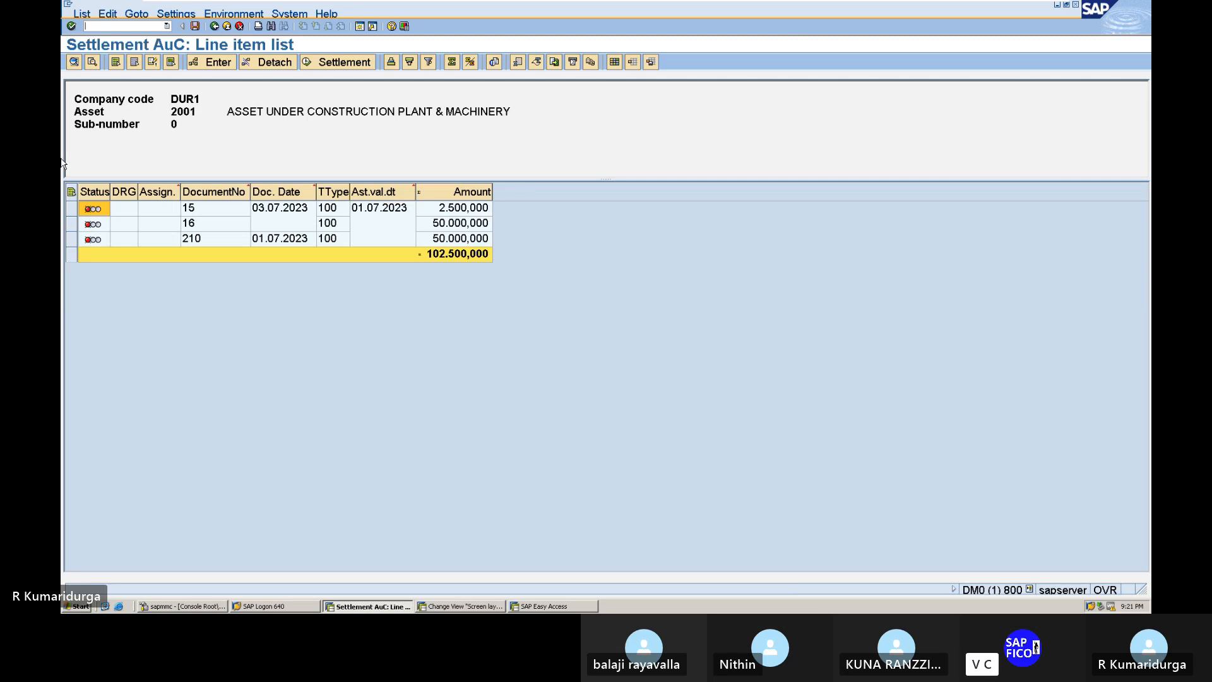
{"action": "left_click", "coordinate": [71, 192]}
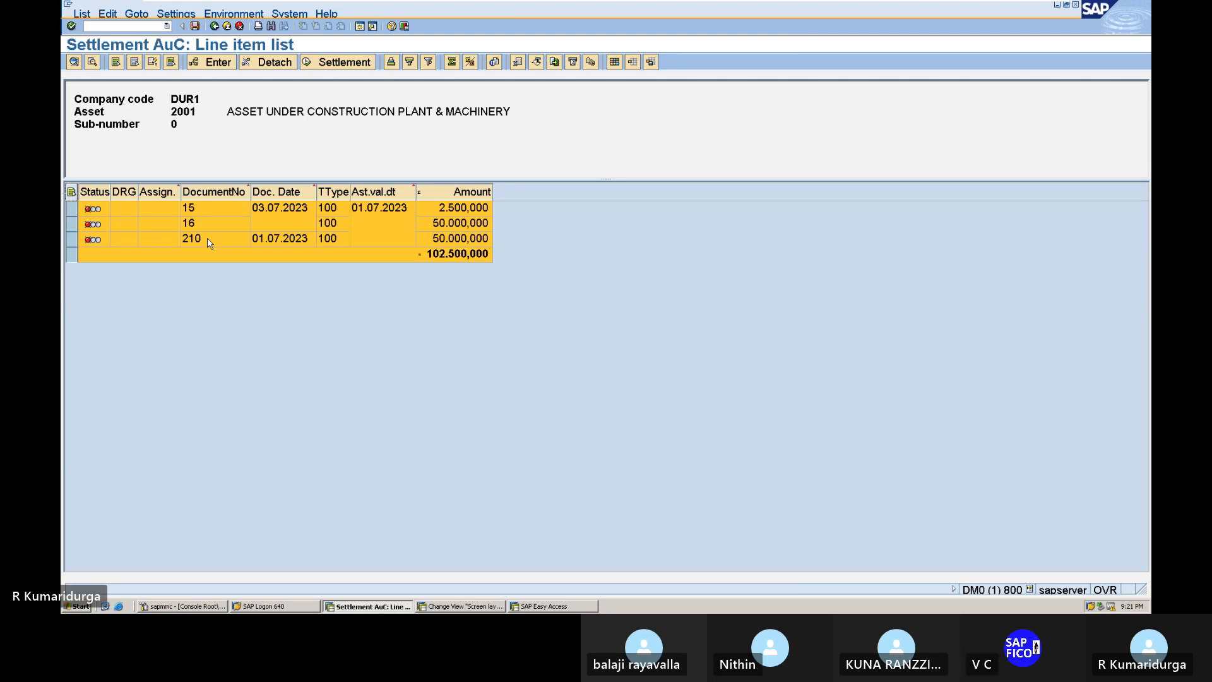
{"action": "left_click", "coordinate": [357, 63]}
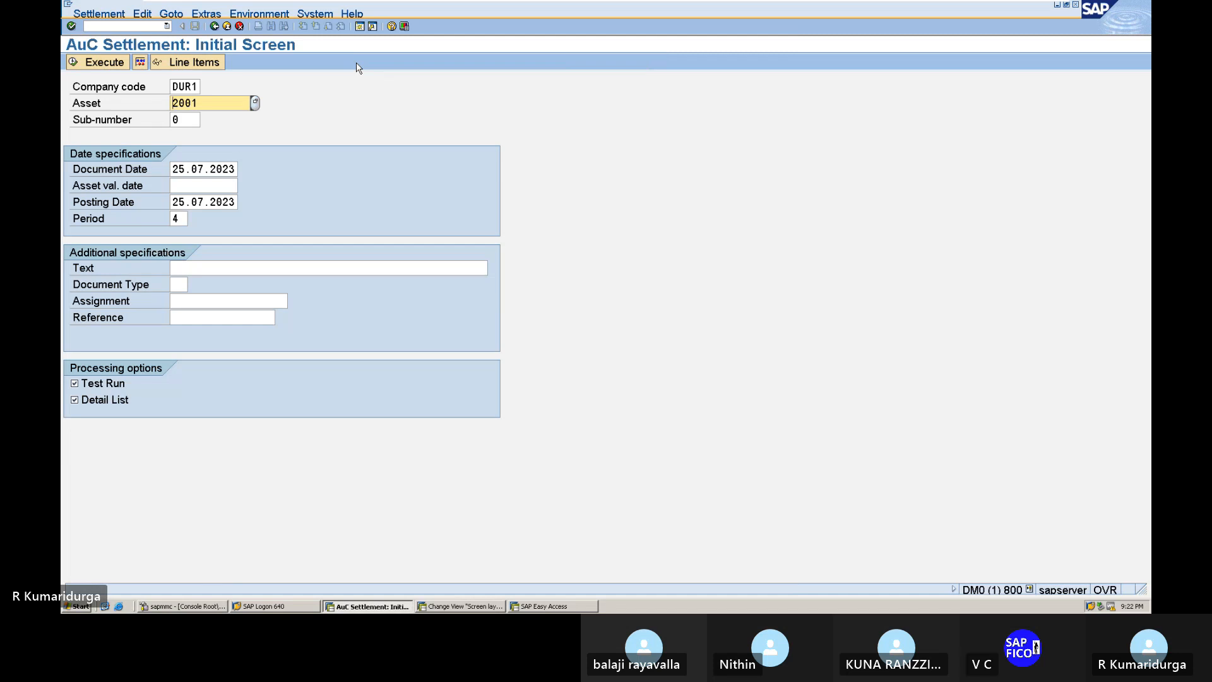
{"action": "left_click", "coordinate": [215, 28]}
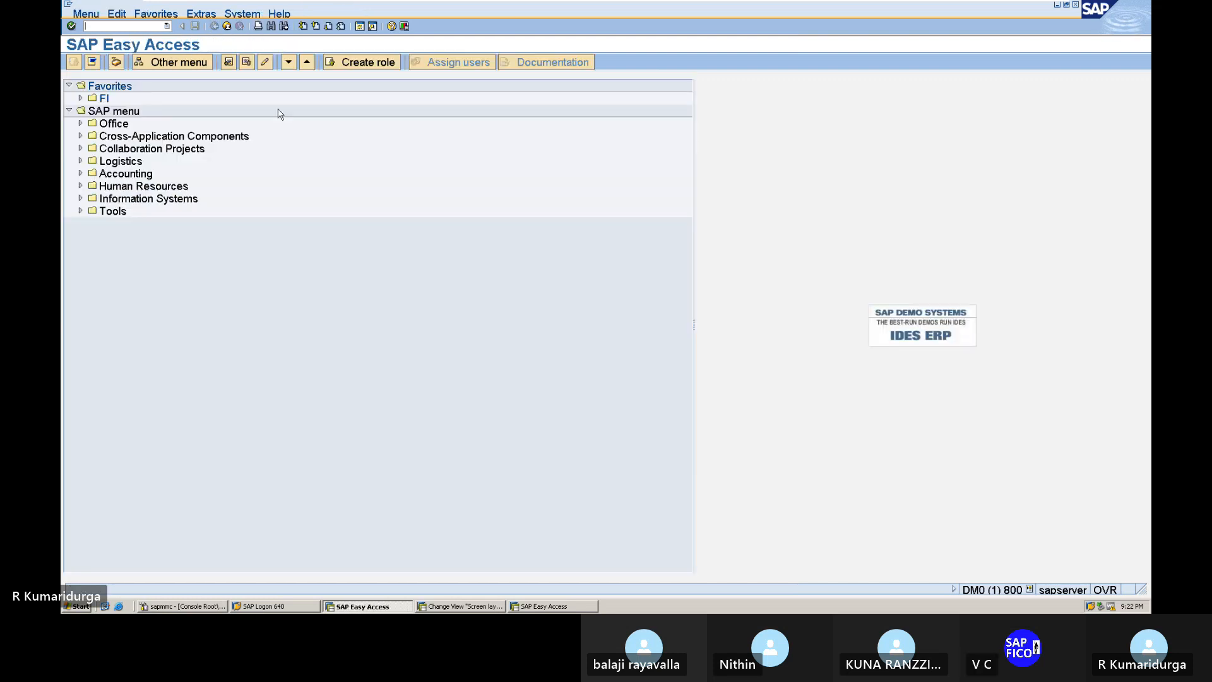
Step: List the line items of asset under construction 2001 in company code DUR1 with transaction AIAB
{"action": "left_click", "coordinate": [126, 30]}
{"action": "type", "text": "/"}
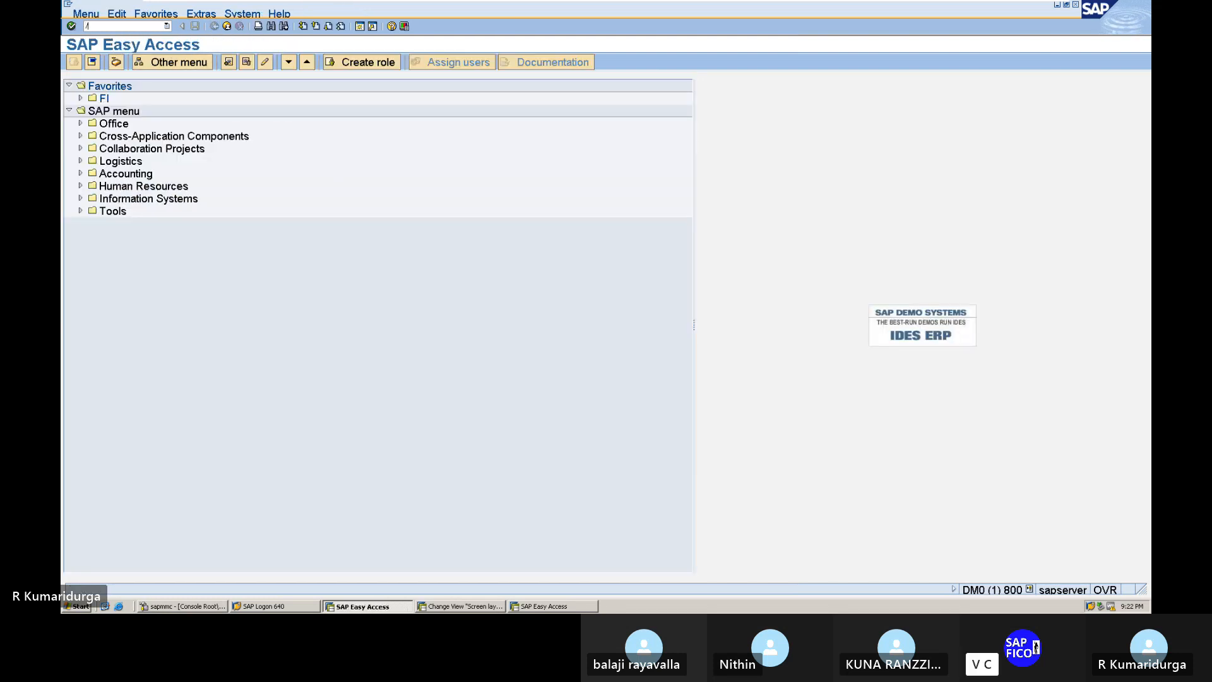
{"action": "type", "text": "NAIBU"}
{"action": "key", "text": "Return"}
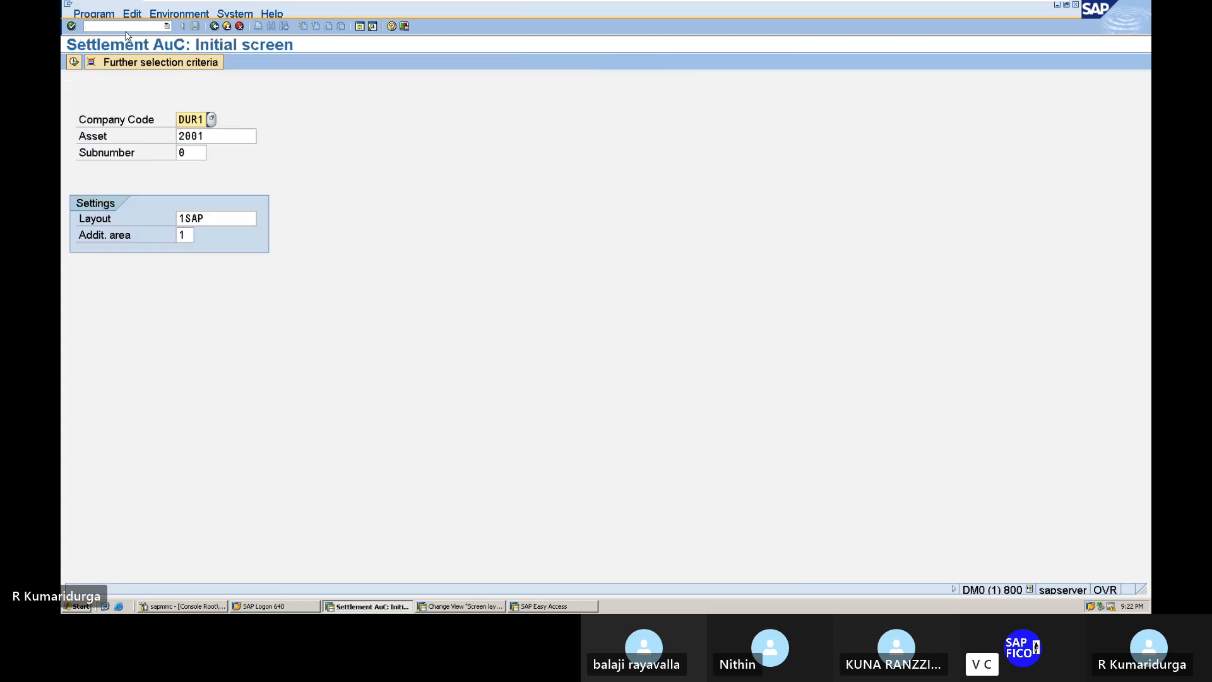
{"action": "left_click", "coordinate": [74, 62]}
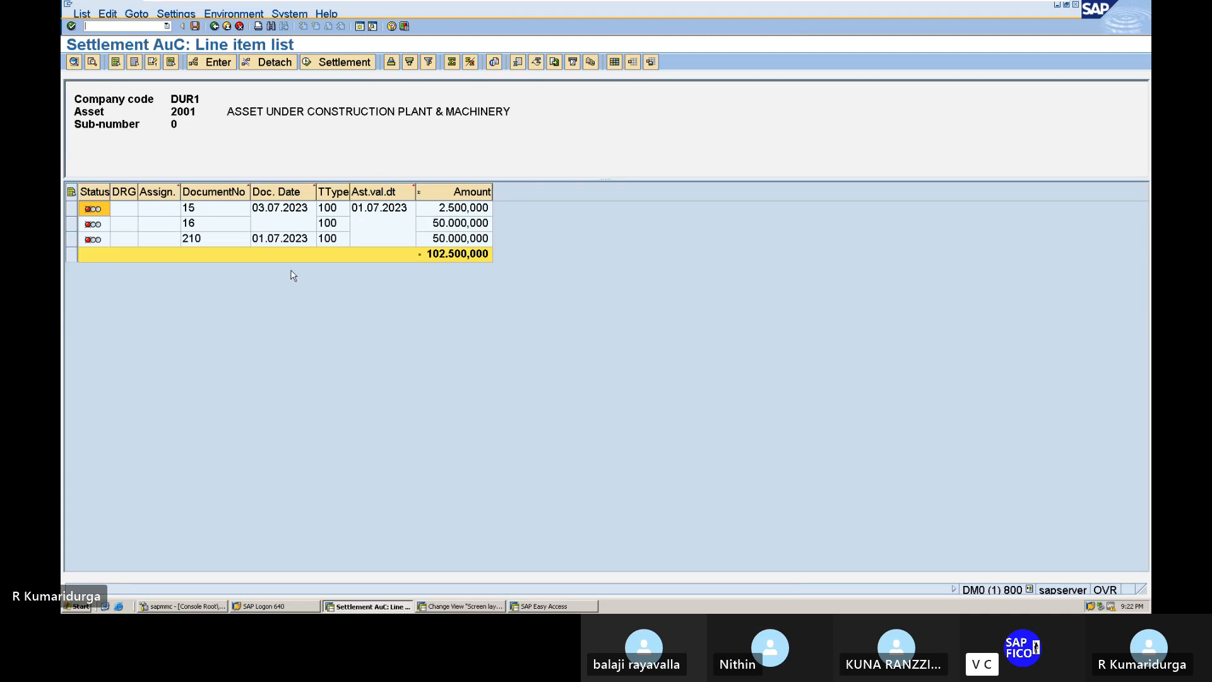
Step: Select all line items, try to enter their distribution rule, and read the detailed help on the error message
{"action": "left_click", "coordinate": [71, 192]}
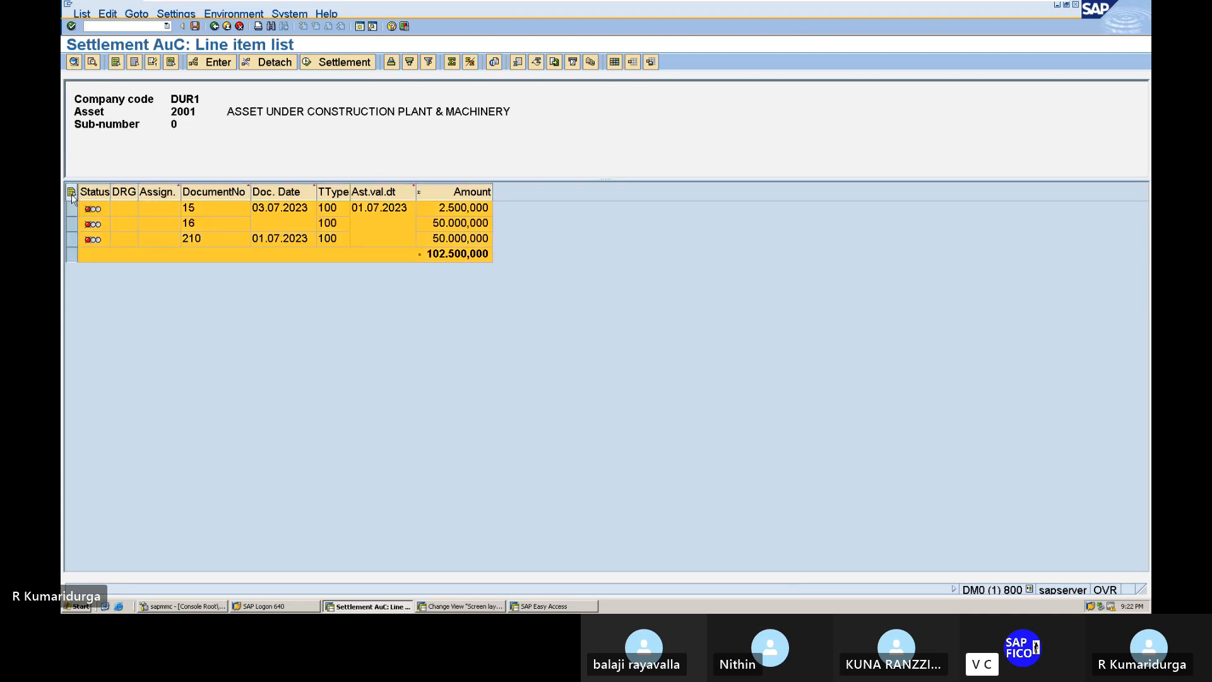
{"action": "left_click", "coordinate": [201, 62]}
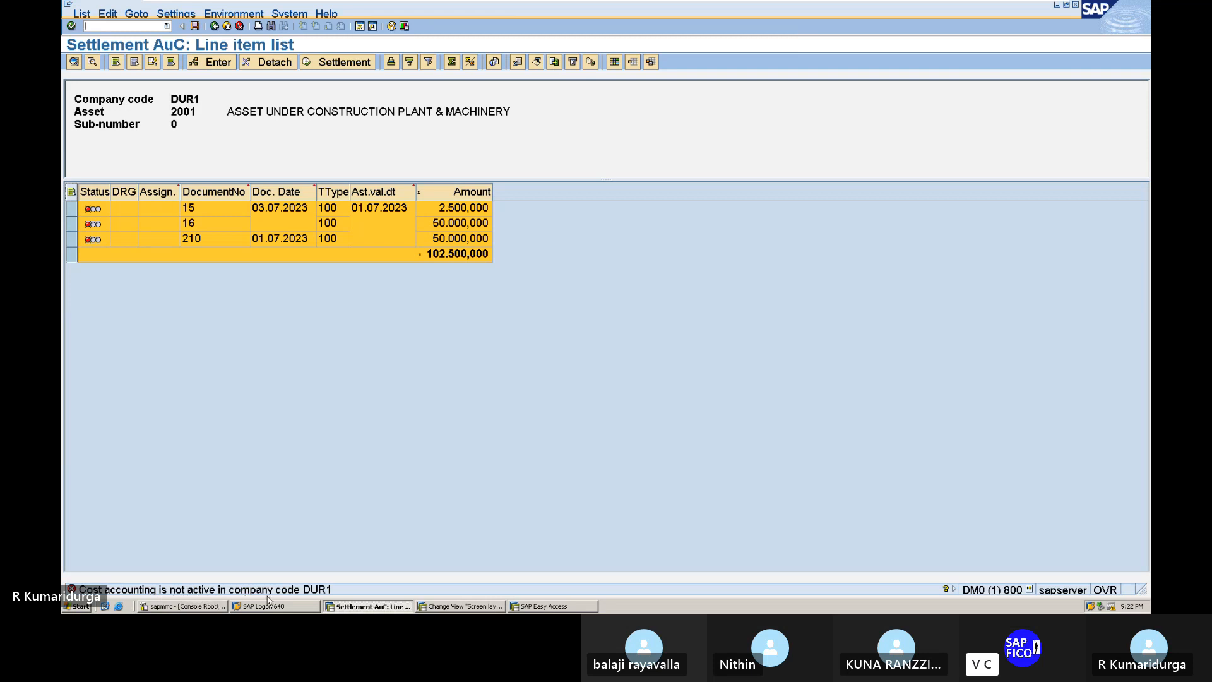
{"action": "double_click", "coordinate": [315, 591]}
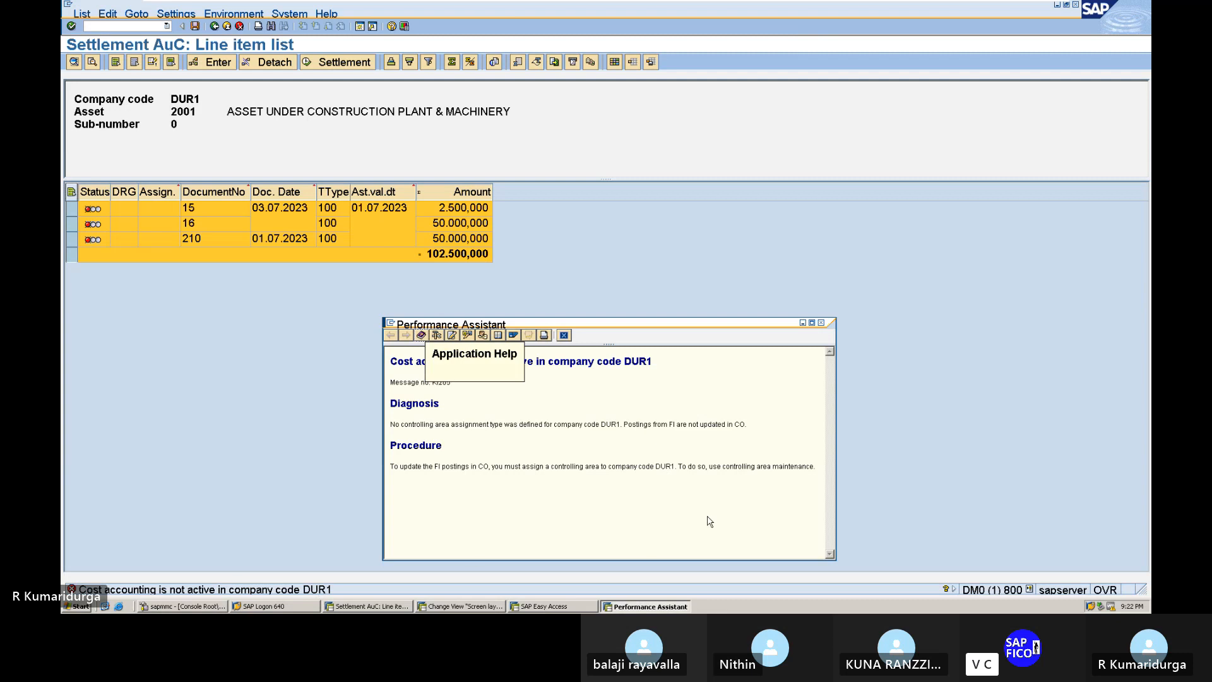
{"action": "left_click", "coordinate": [822, 324]}
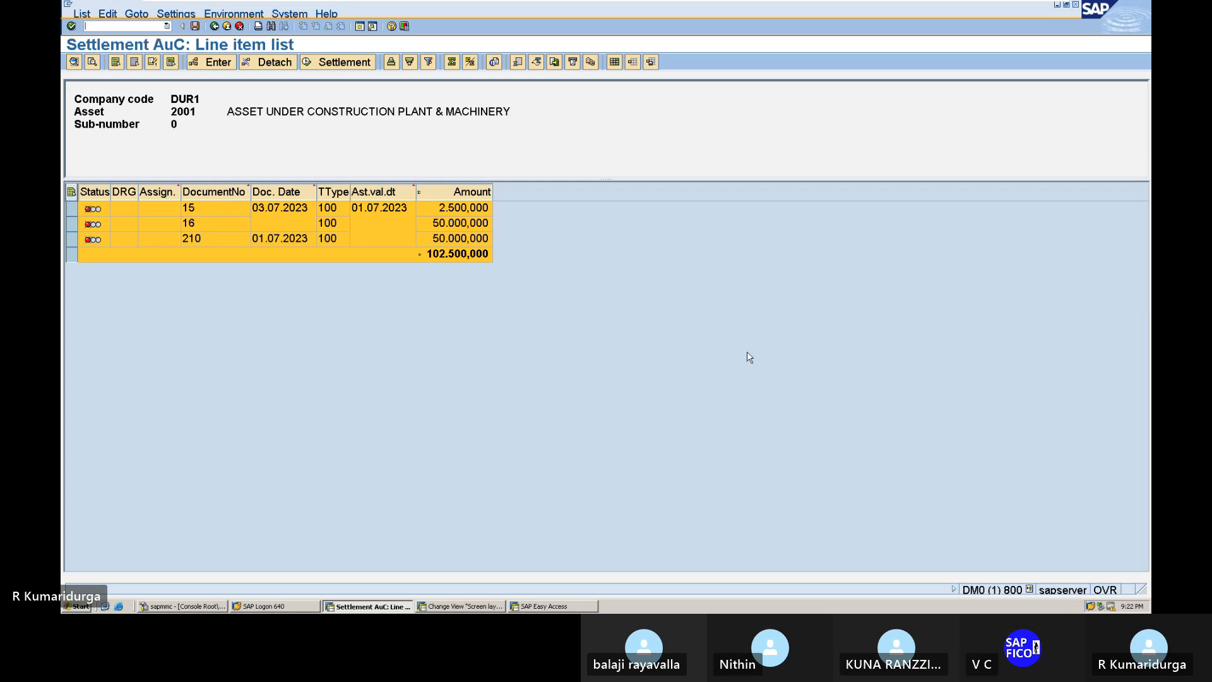
Step: Leave the screen layout settings in the other session and collapse the Asset Accounting and Financial Accounting nodes of the IMG
{"action": "left_click", "coordinate": [469, 608]}
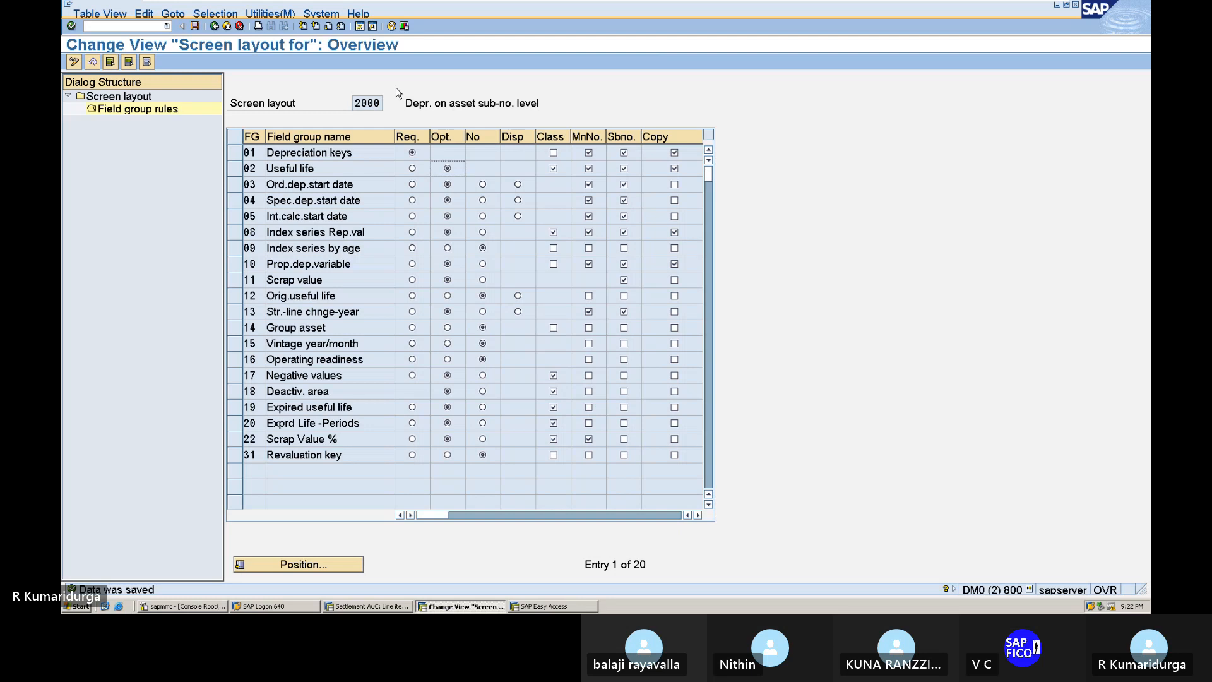
{"action": "left_click", "coordinate": [215, 27]}
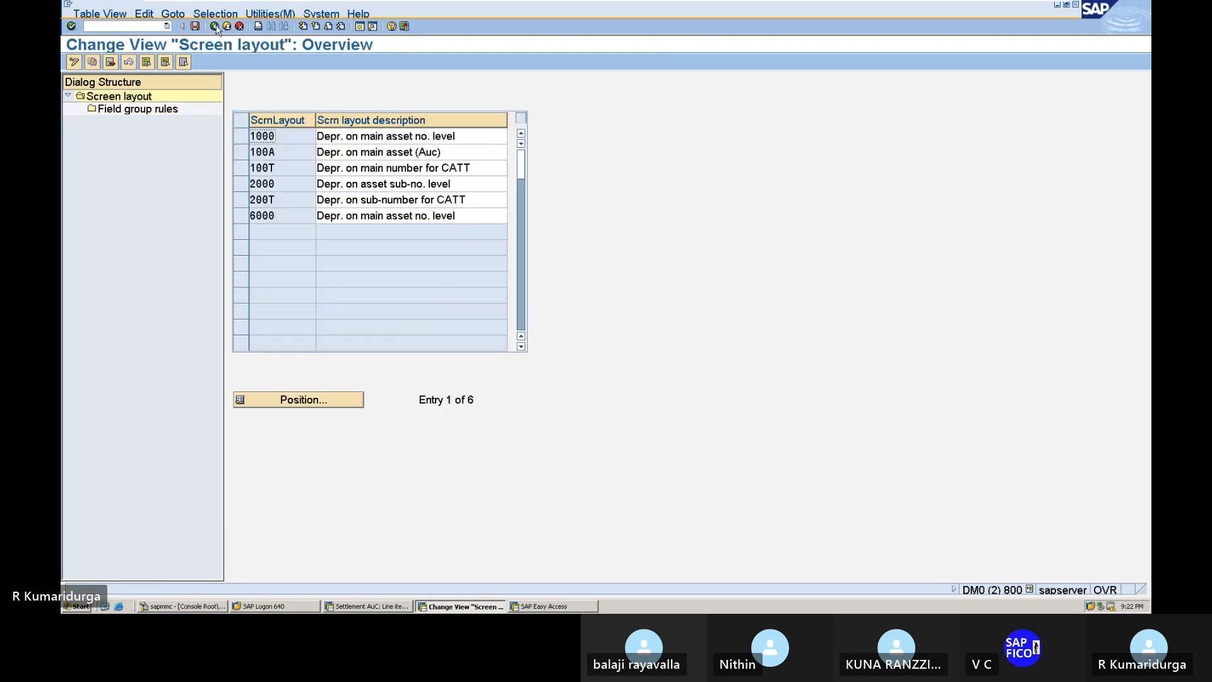
{"action": "left_click", "coordinate": [216, 27]}
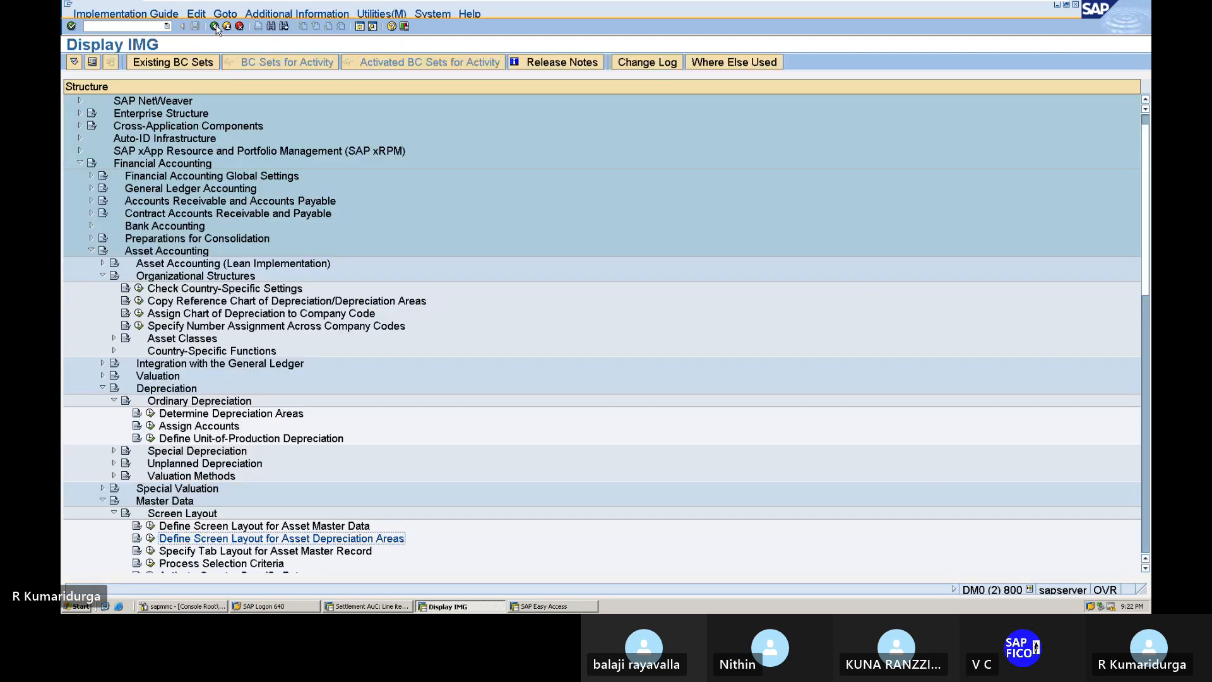
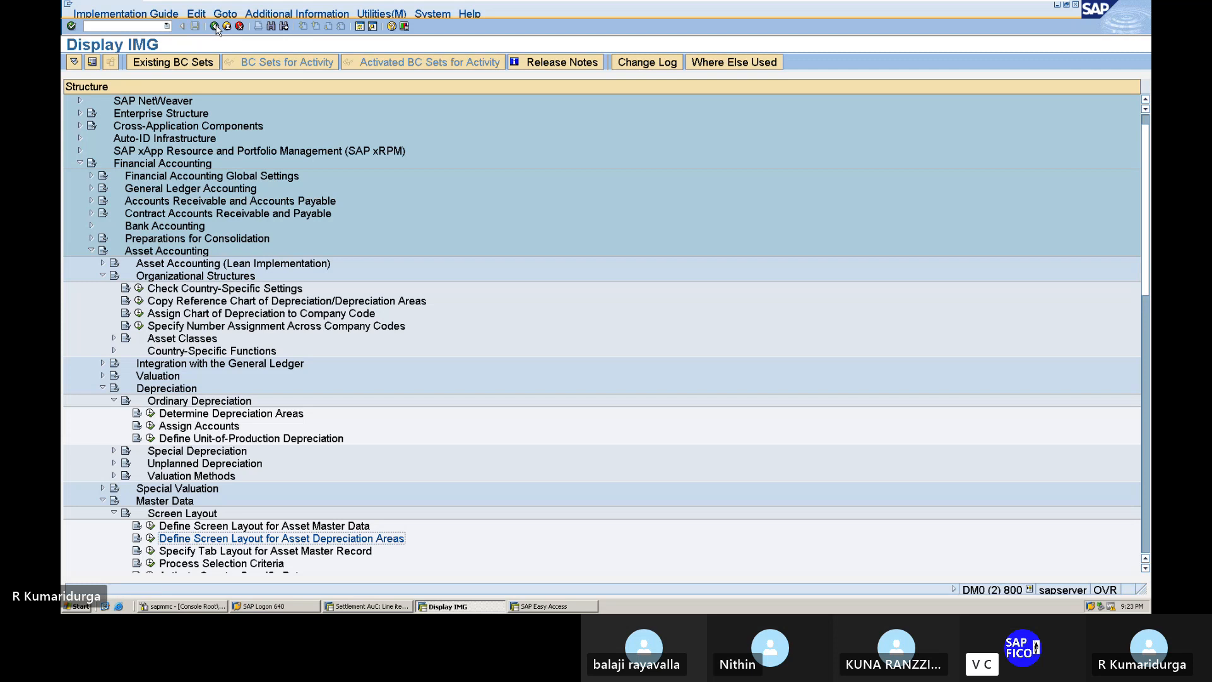
{"action": "left_click", "coordinate": [90, 253]}
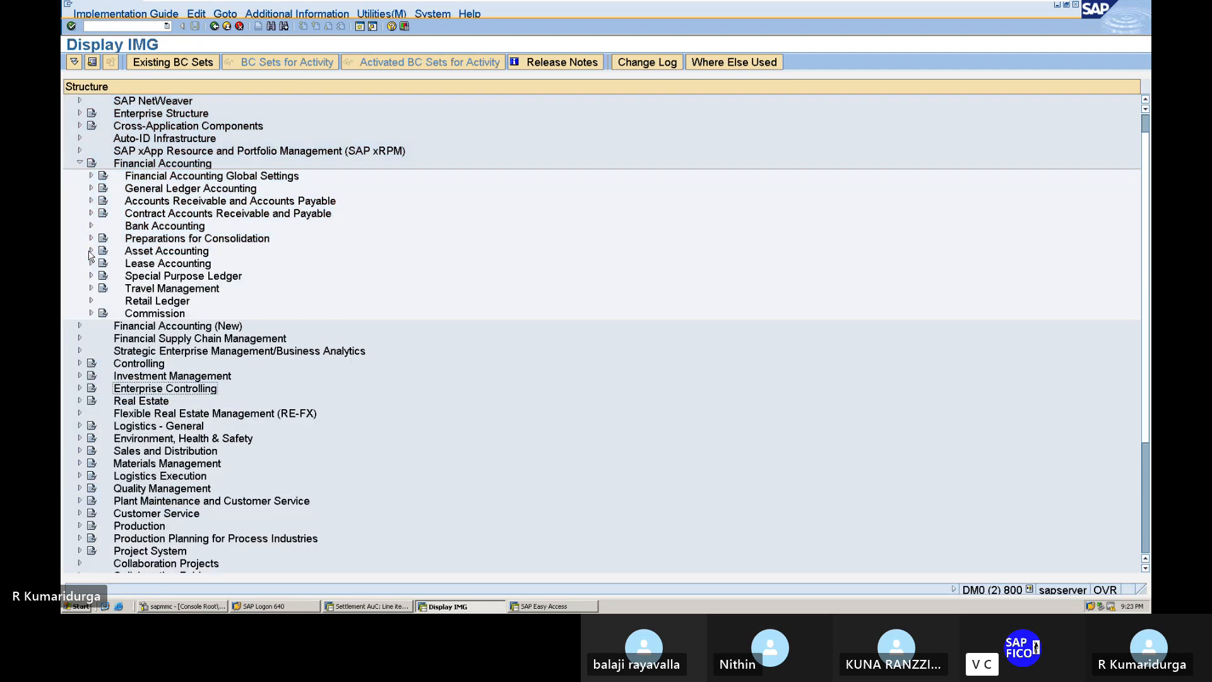
{"action": "left_click", "coordinate": [79, 164]}
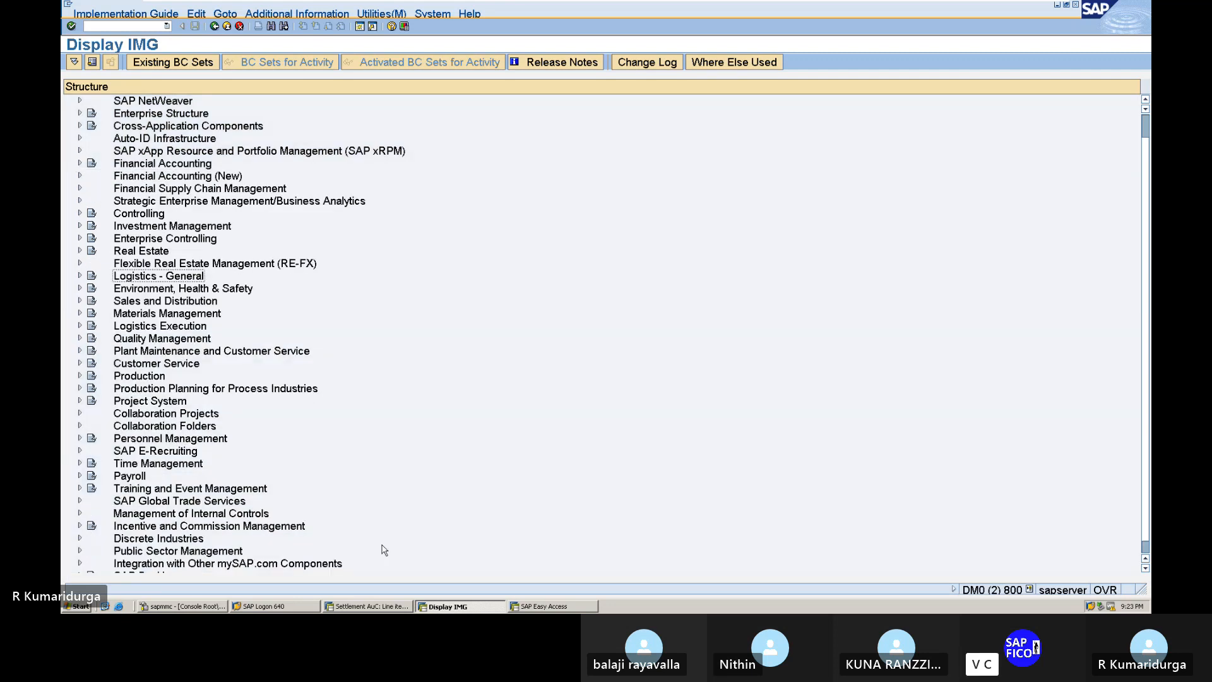
Step: Try again to enter the distribution rule for the selected line items and return to the IMG
{"action": "left_click", "coordinate": [380, 607]}
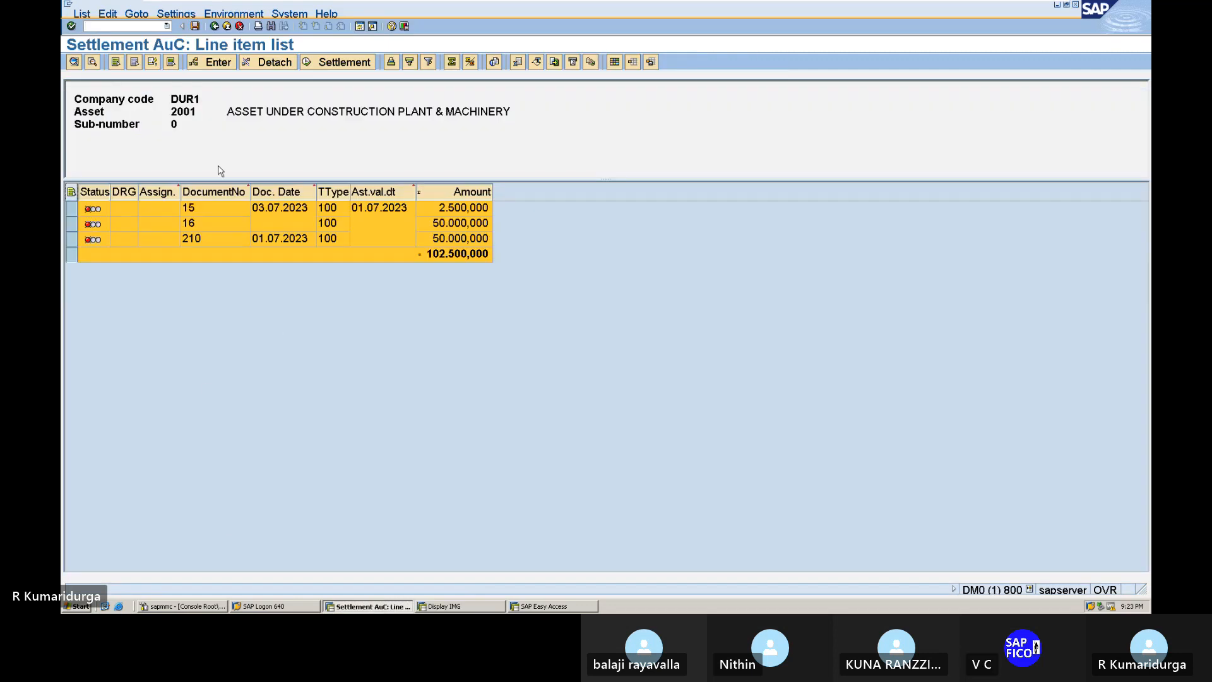
{"action": "left_click", "coordinate": [217, 63]}
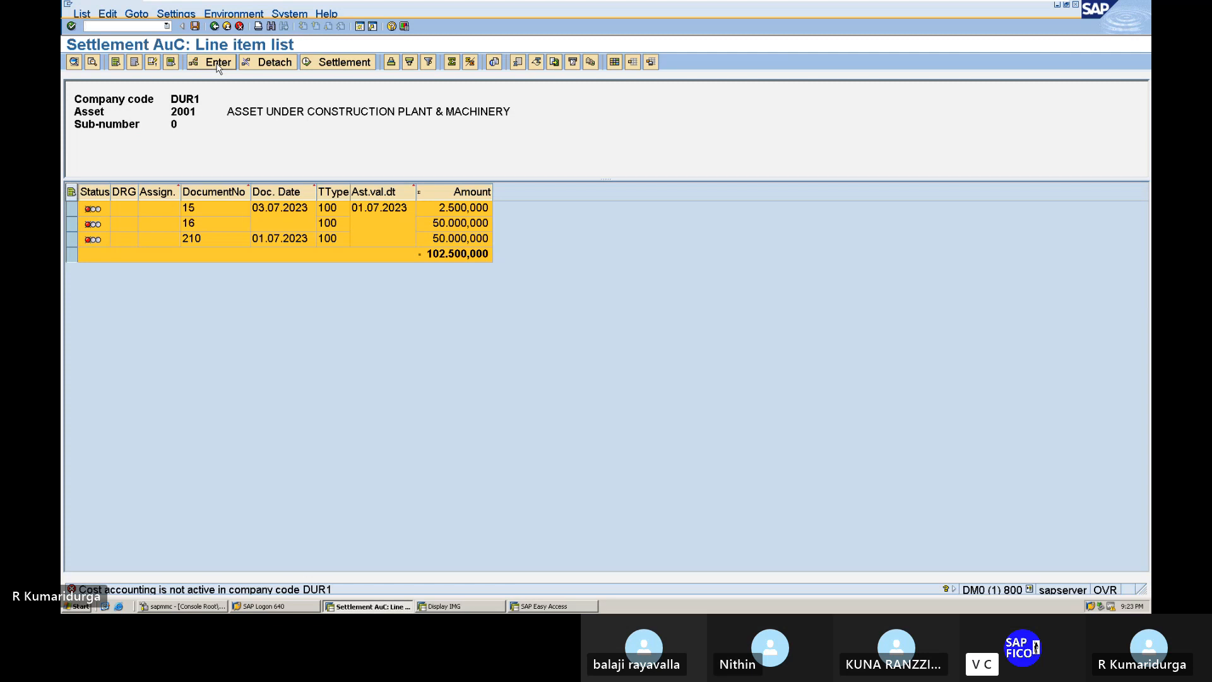
{"action": "left_click", "coordinate": [462, 608]}
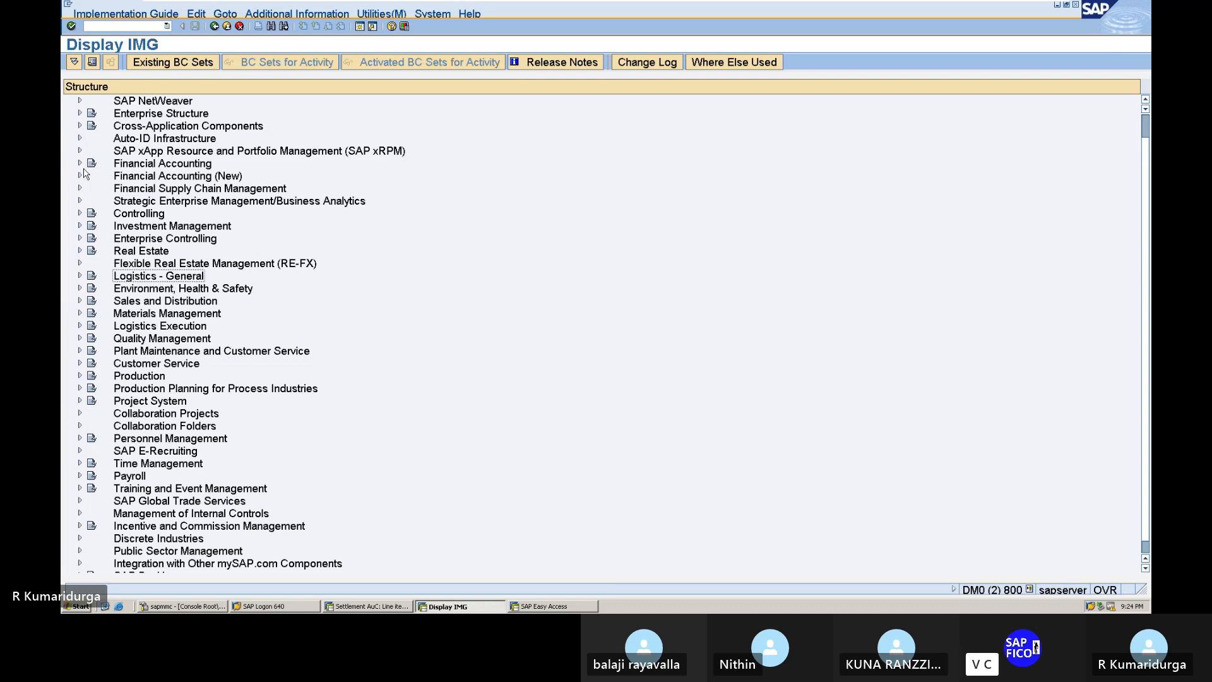
Step: Expand the Controlling assignment activities under Enterprise Structure in the IMG
{"action": "left_click", "coordinate": [80, 113]}
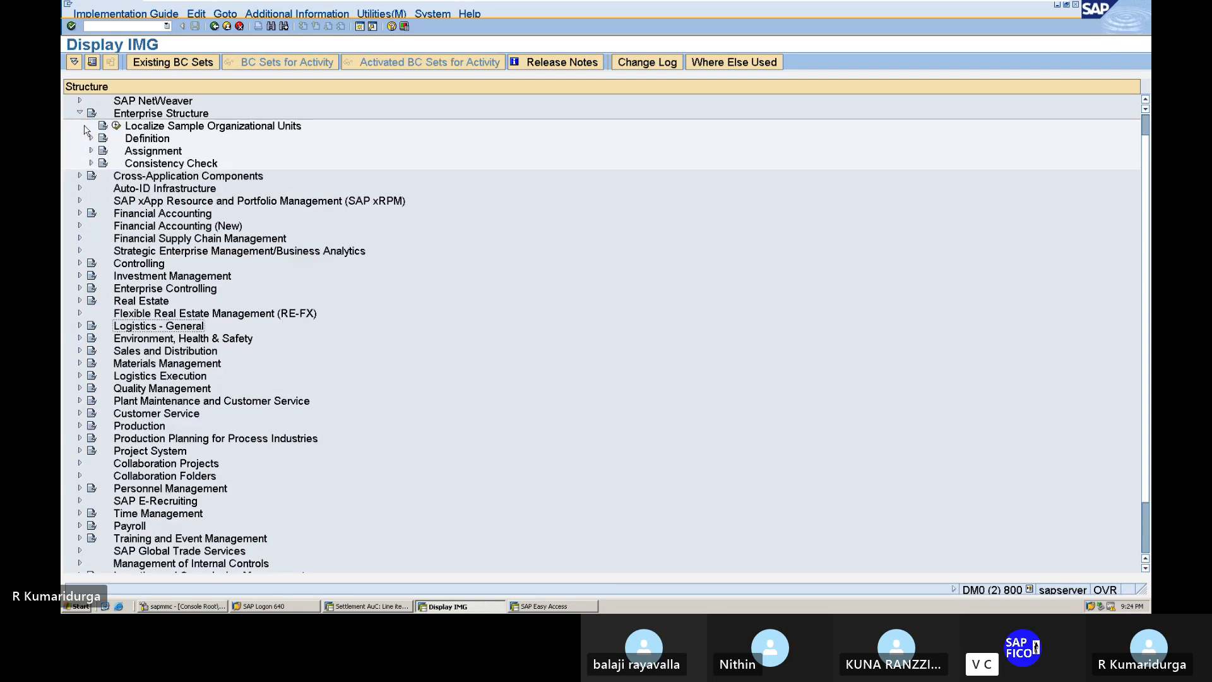
{"action": "left_click", "coordinate": [91, 151]}
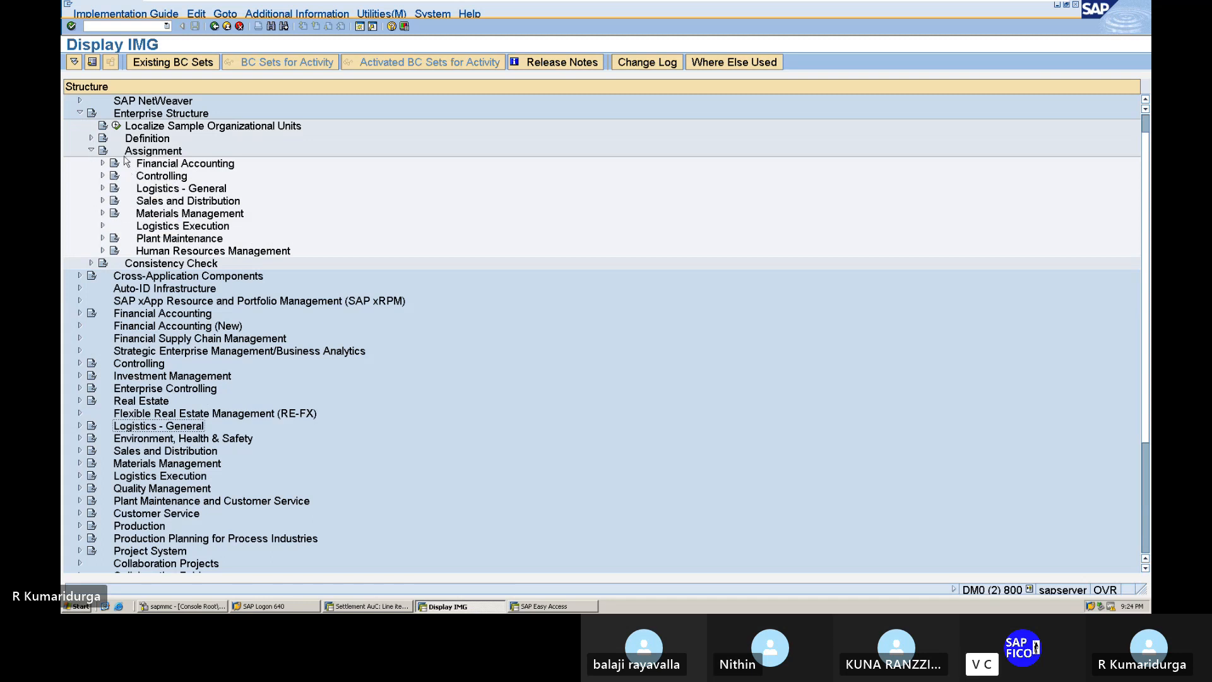
{"action": "left_click", "coordinate": [102, 165]}
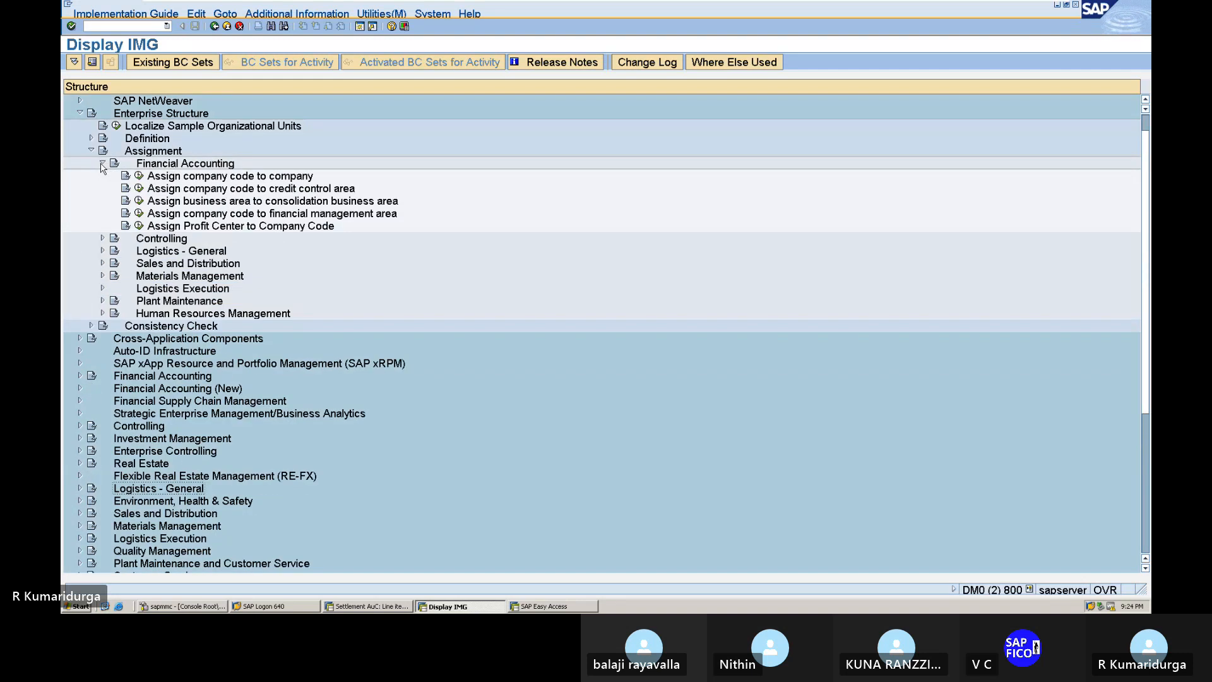
{"action": "left_click", "coordinate": [102, 166]}
{"action": "left_click", "coordinate": [102, 176]}
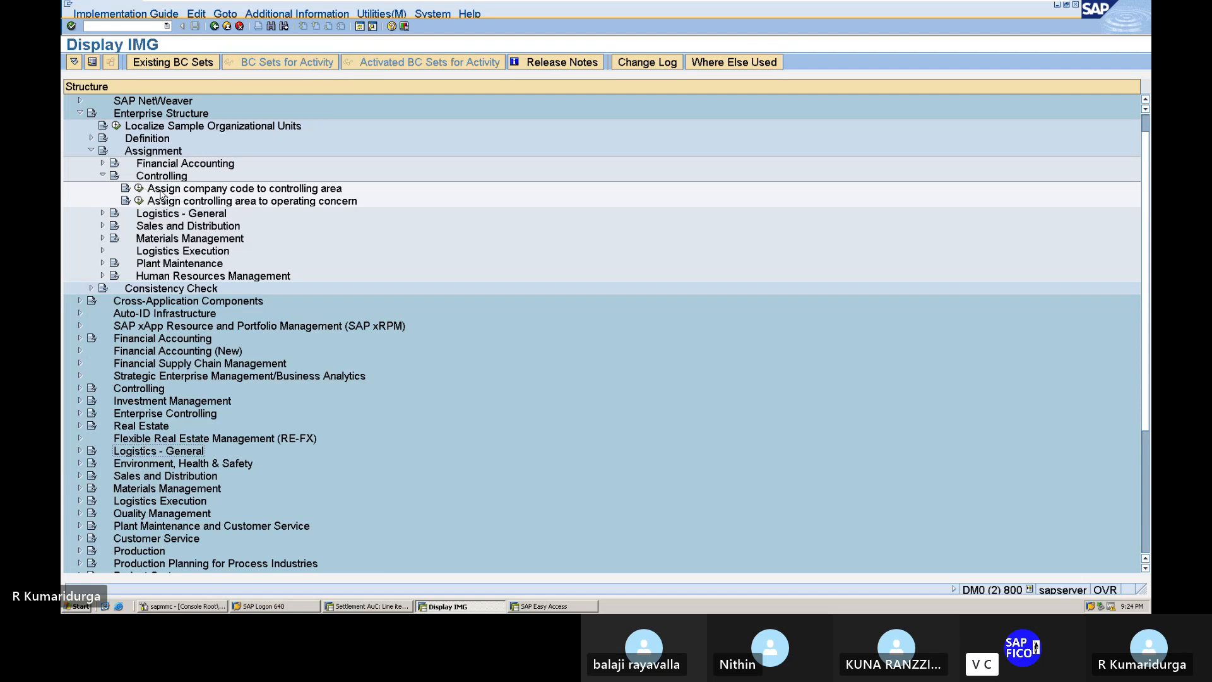
Step: Open the activity choice for Maintain Controlling Area in the Controlling definition of the Enterprise Structure
{"action": "left_click", "coordinate": [91, 138]}
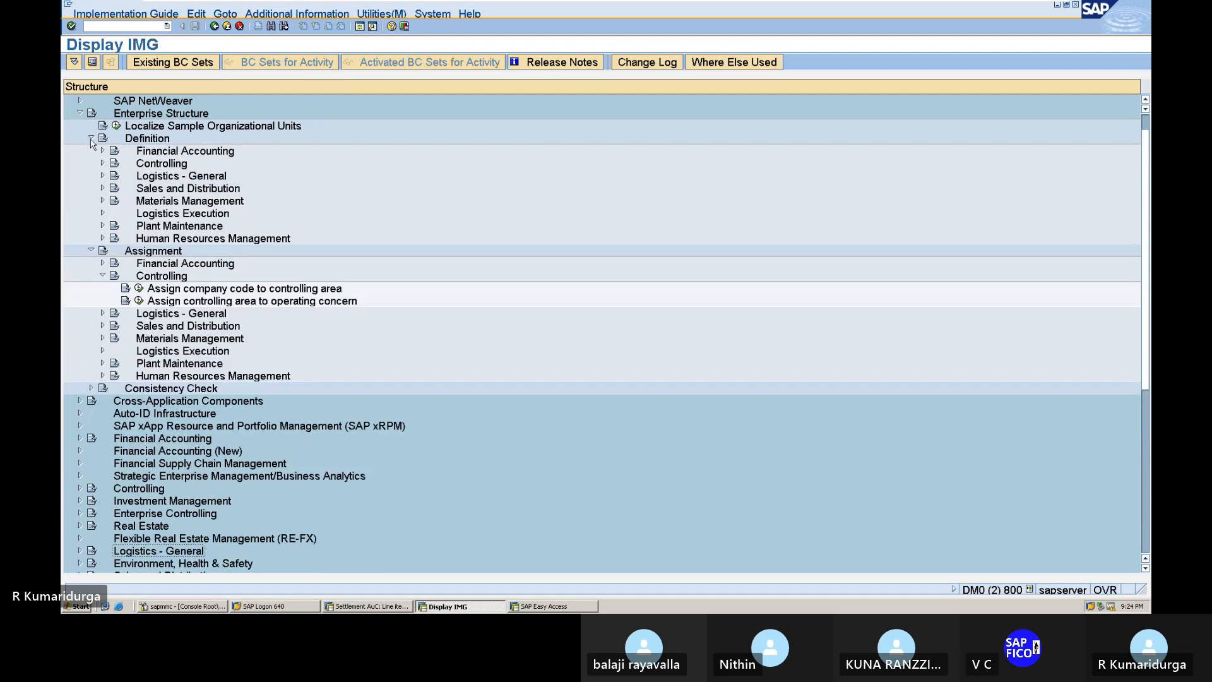
{"action": "left_click", "coordinate": [102, 163]}
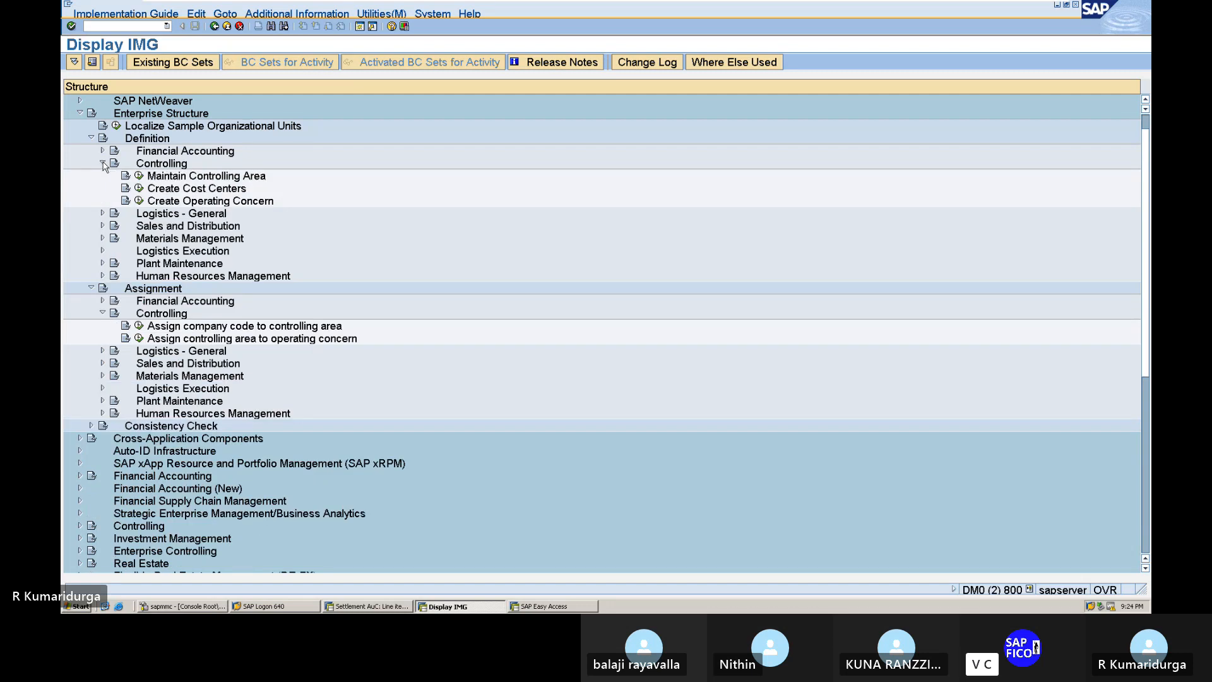
{"action": "left_click", "coordinate": [138, 177]}
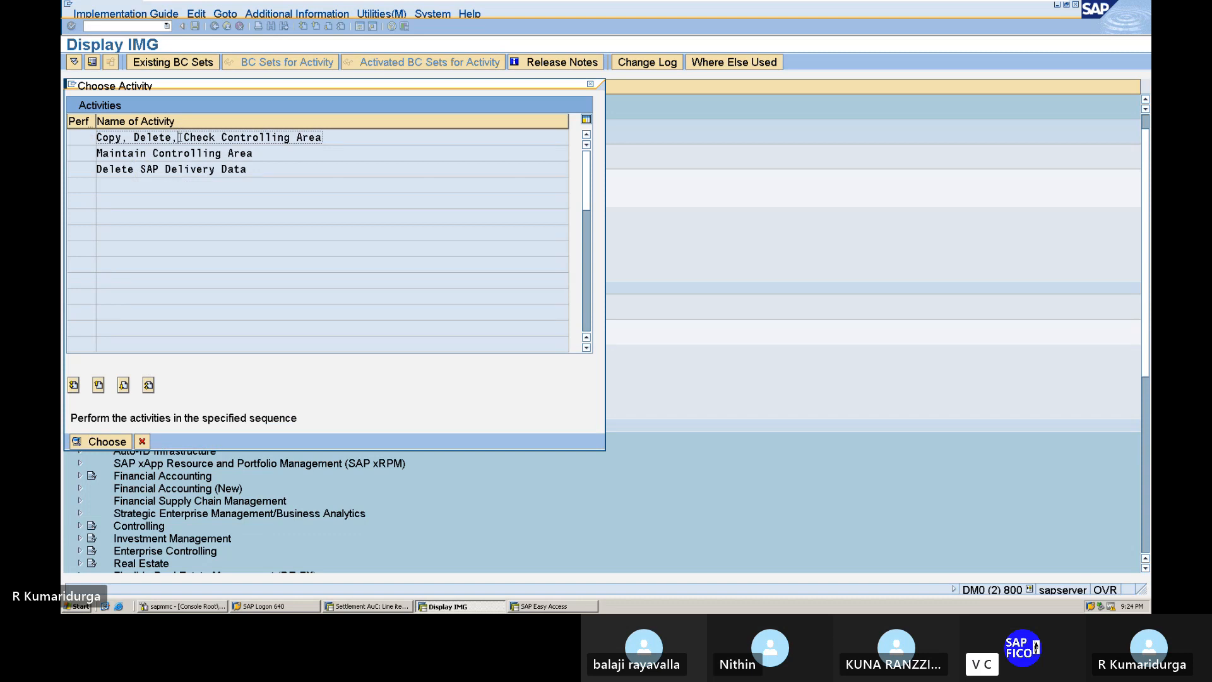
Step: Try to copy a controlling area with the Copy, Delete, Check Controlling Area activity and go back to the activity choice
{"action": "double_click", "coordinate": [180, 137]}
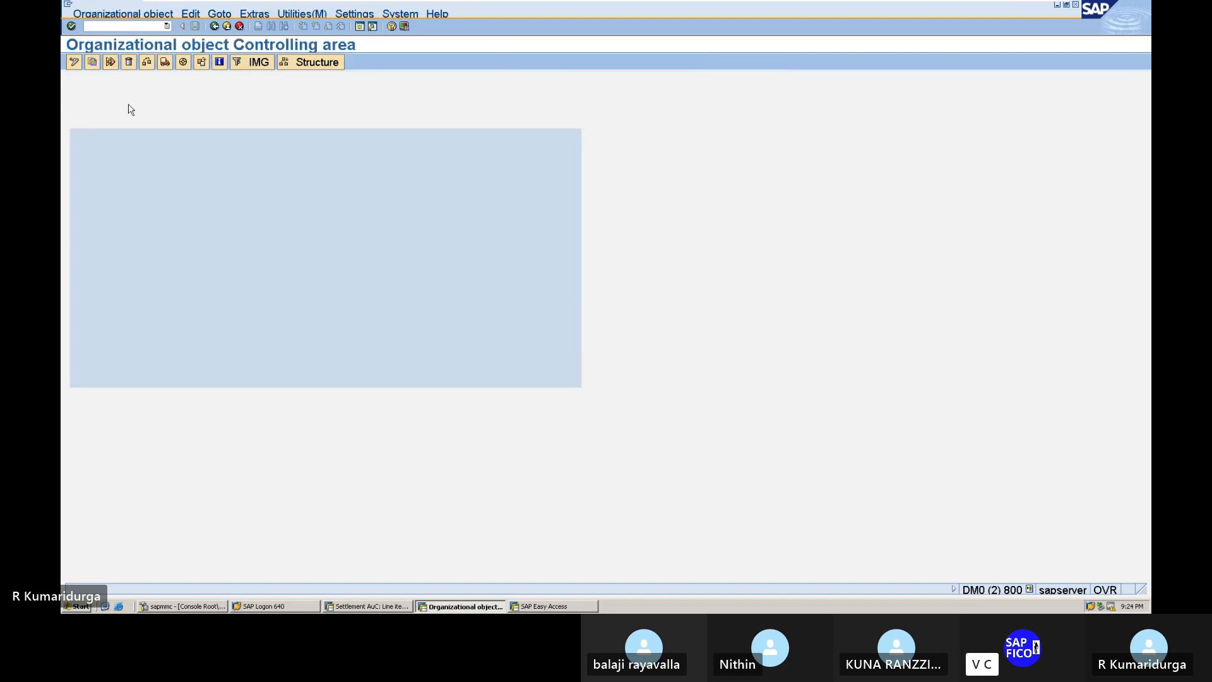
{"action": "left_click", "coordinate": [92, 62]}
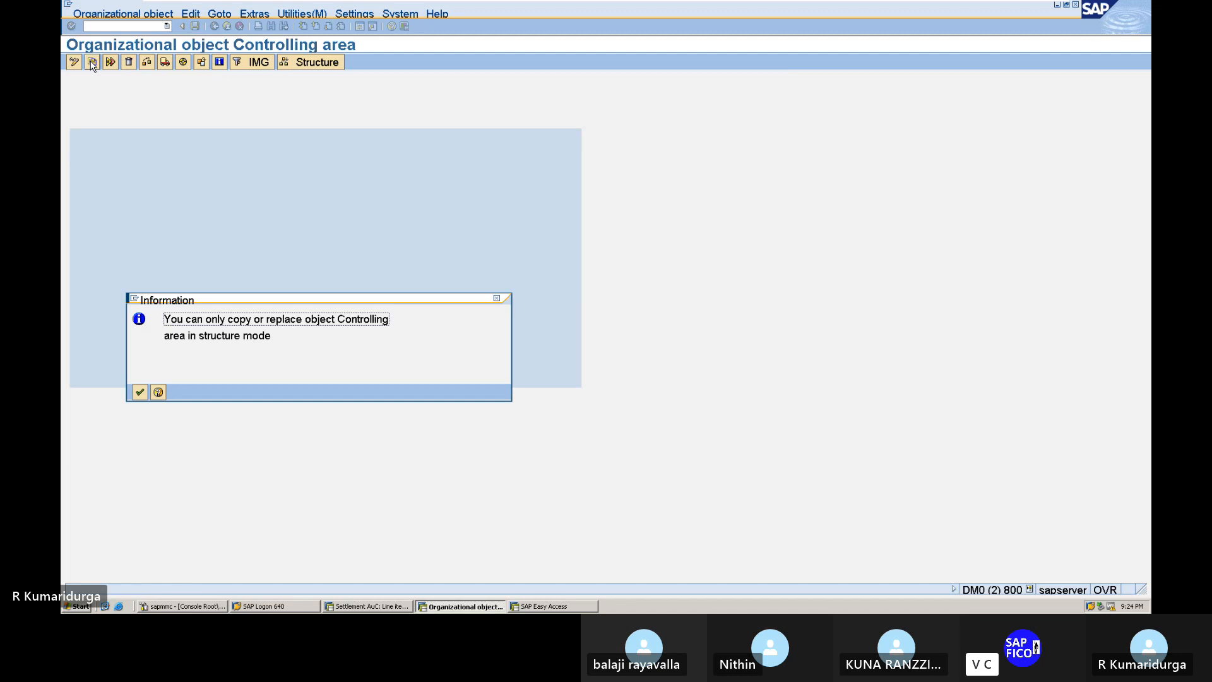
{"action": "left_click", "coordinate": [140, 392]}
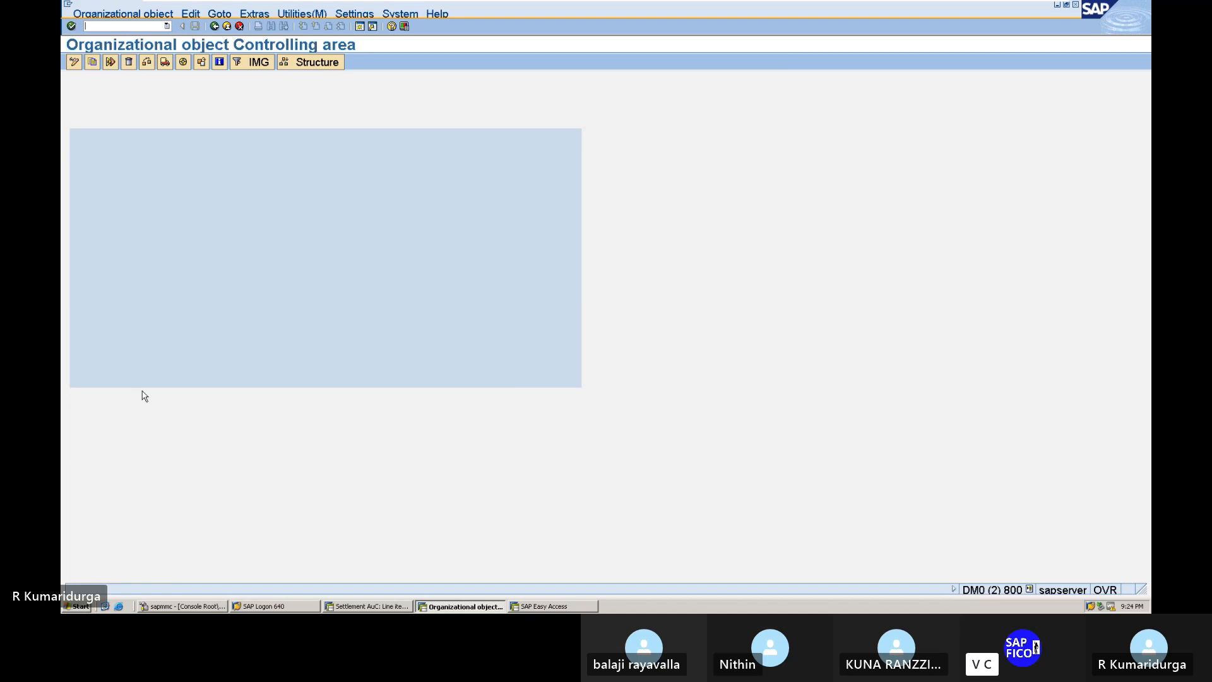
{"action": "left_click", "coordinate": [215, 27]}
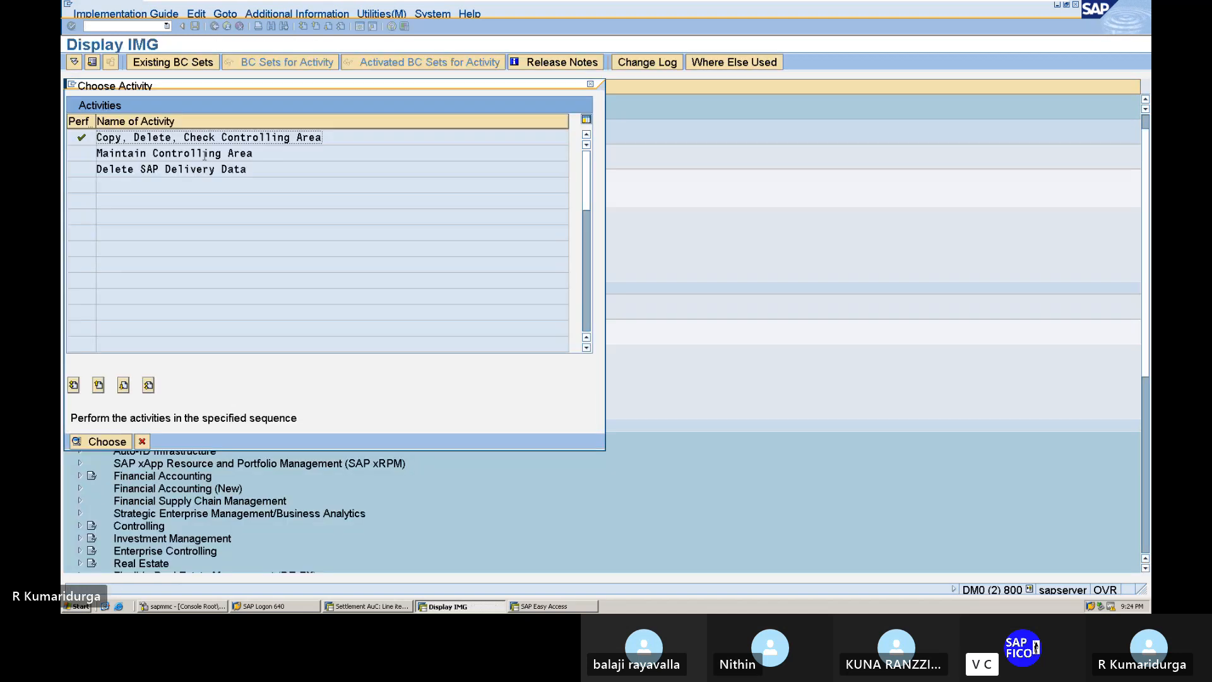
Step: Open the Maintain Controlling Area activity and start a new controlling area entry with the key DUR1
{"action": "double_click", "coordinate": [206, 153]}
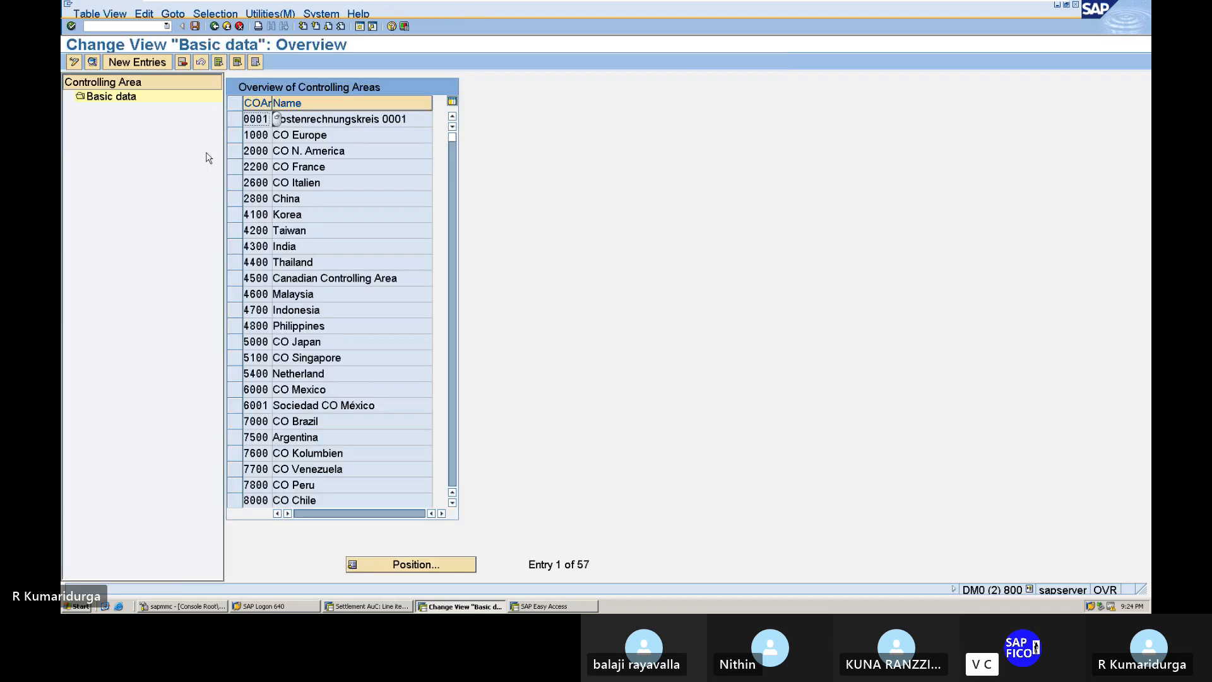
{"action": "scroll", "coordinate": [327, 377], "scroll_direction": "down", "scroll_amount": 5}
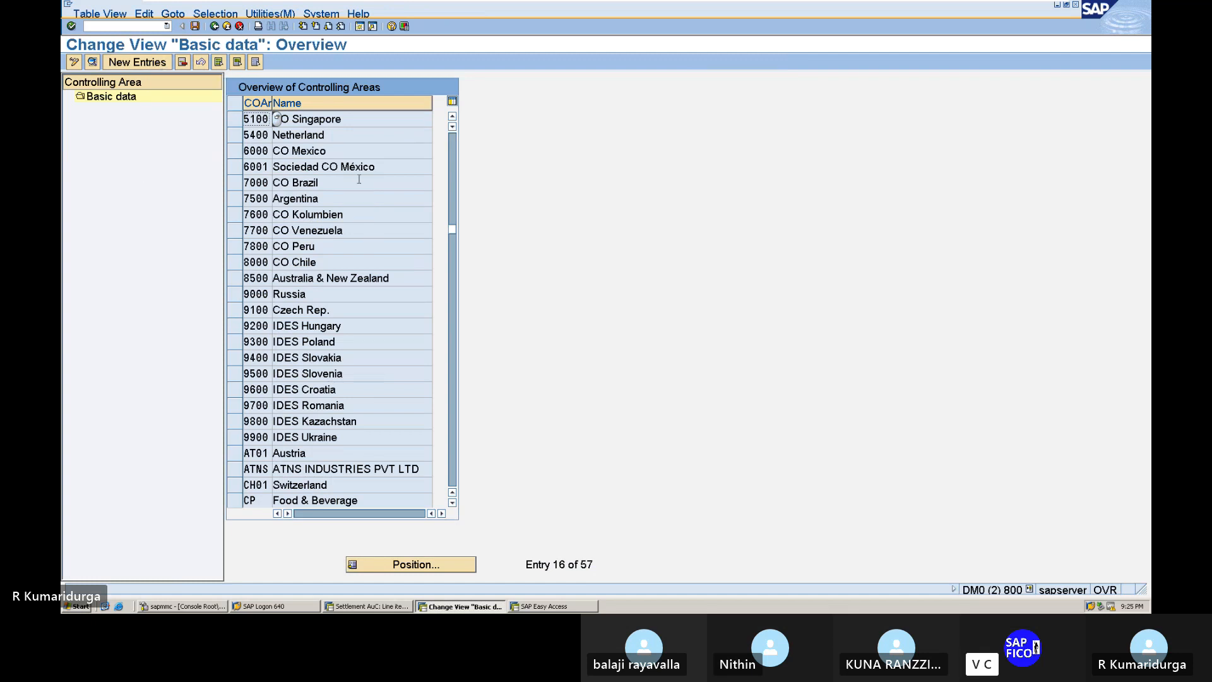
{"action": "scroll", "coordinate": [116, 68], "scroll_direction": "up", "scroll_amount": 5}
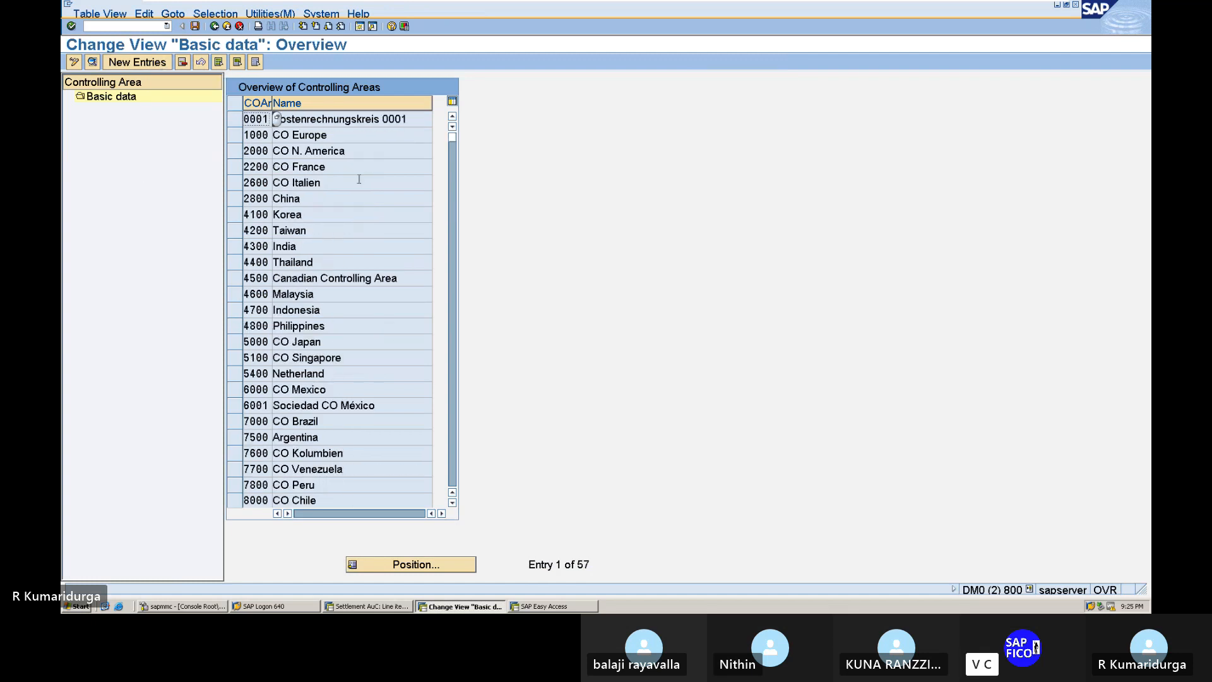
{"action": "left_click", "coordinate": [125, 63]}
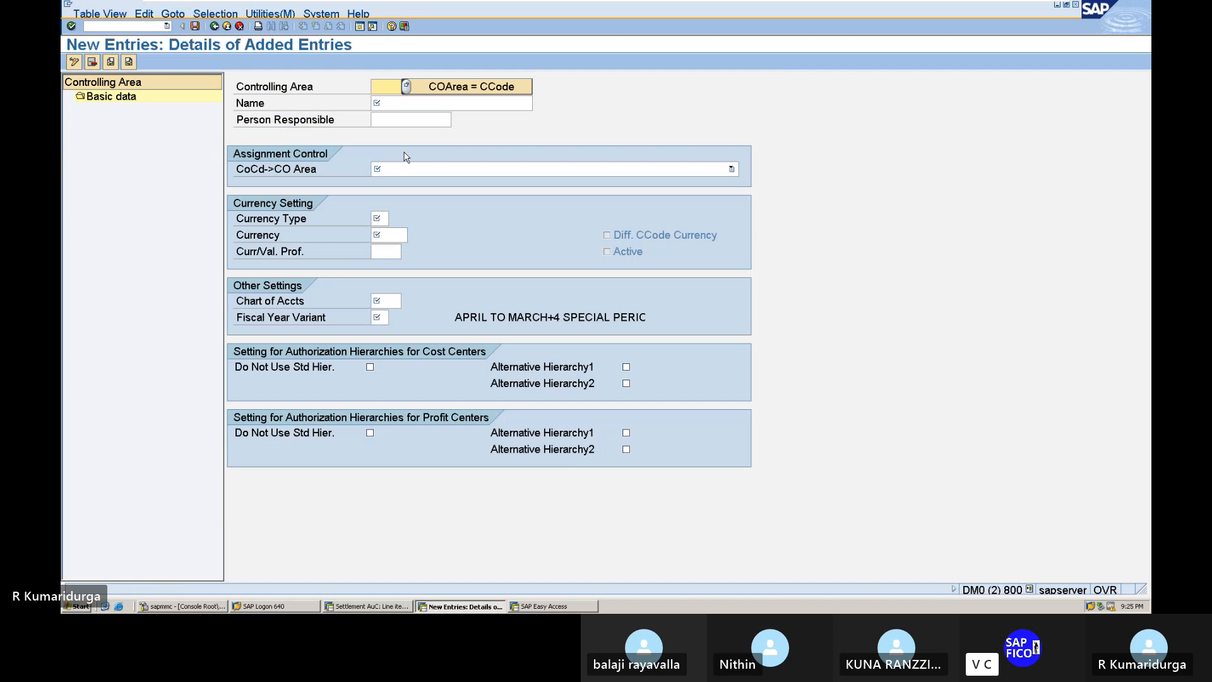
{"action": "type", "text": "DUR1"}
{"action": "key", "text": "Return"}
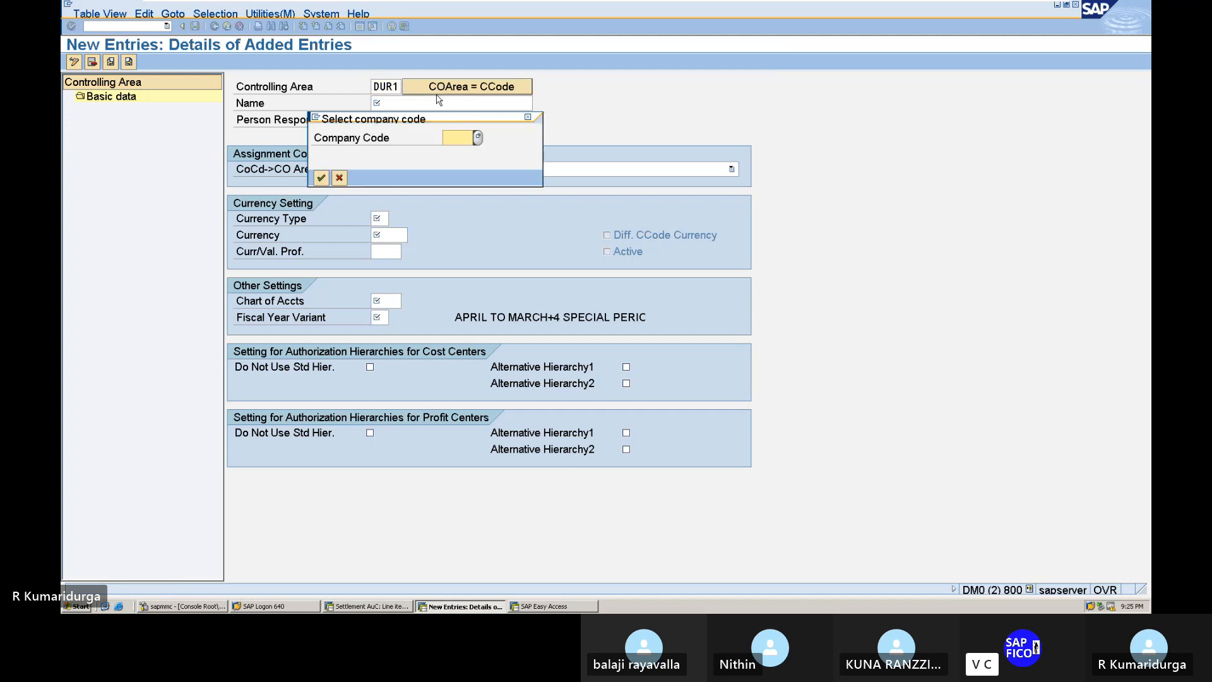
{"action": "left_click", "coordinate": [529, 118]}
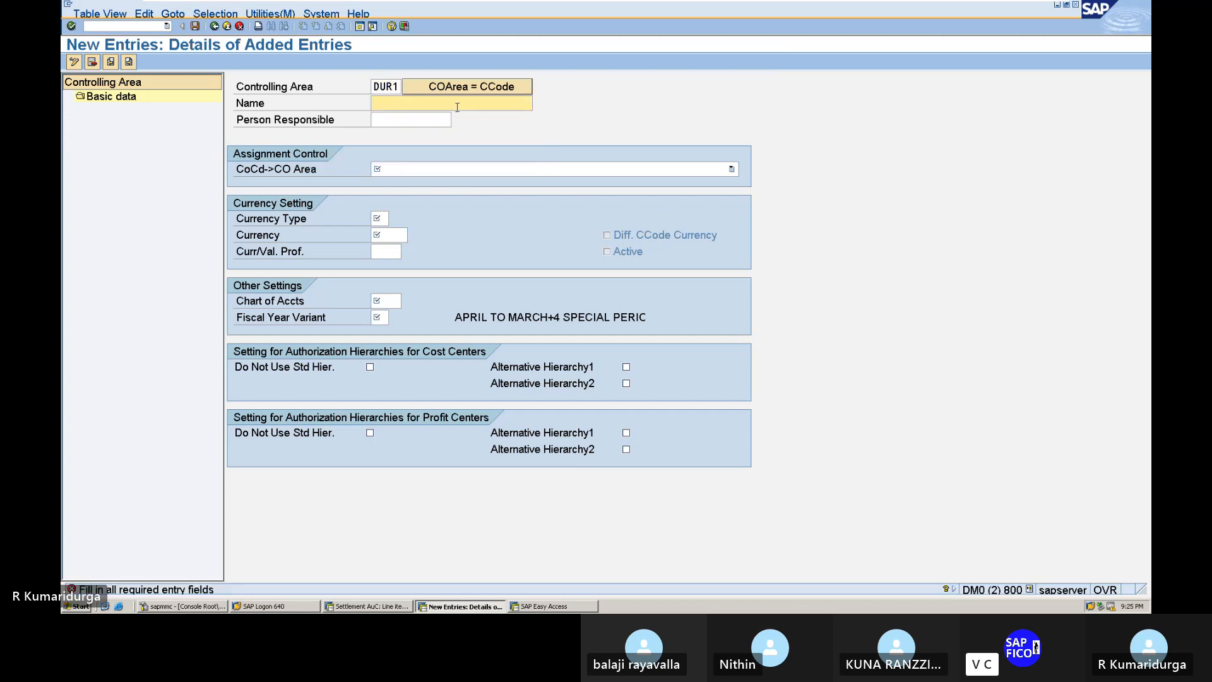
Step: Enter the name CONTROLLING AREA FOR DUR1 and the person responsible SAPUSER for the new controlling area
{"action": "type", "text": "CON"}
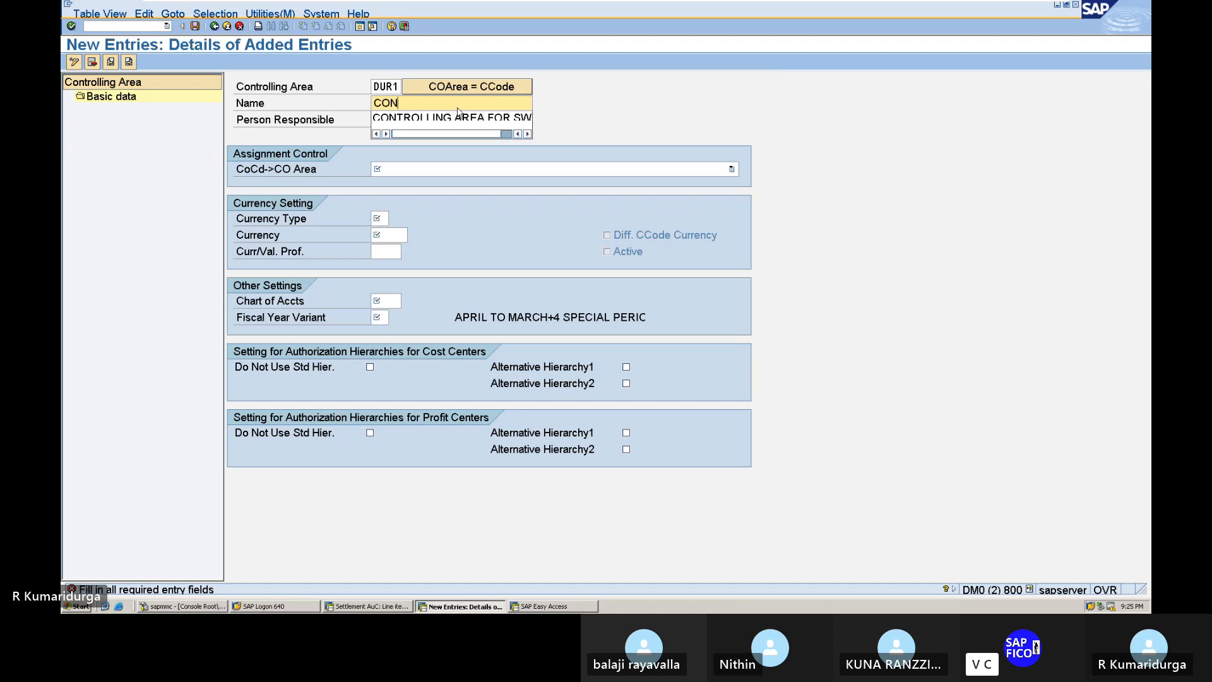
{"action": "key", "text": "Down"}
{"action": "key", "text": "Return"}
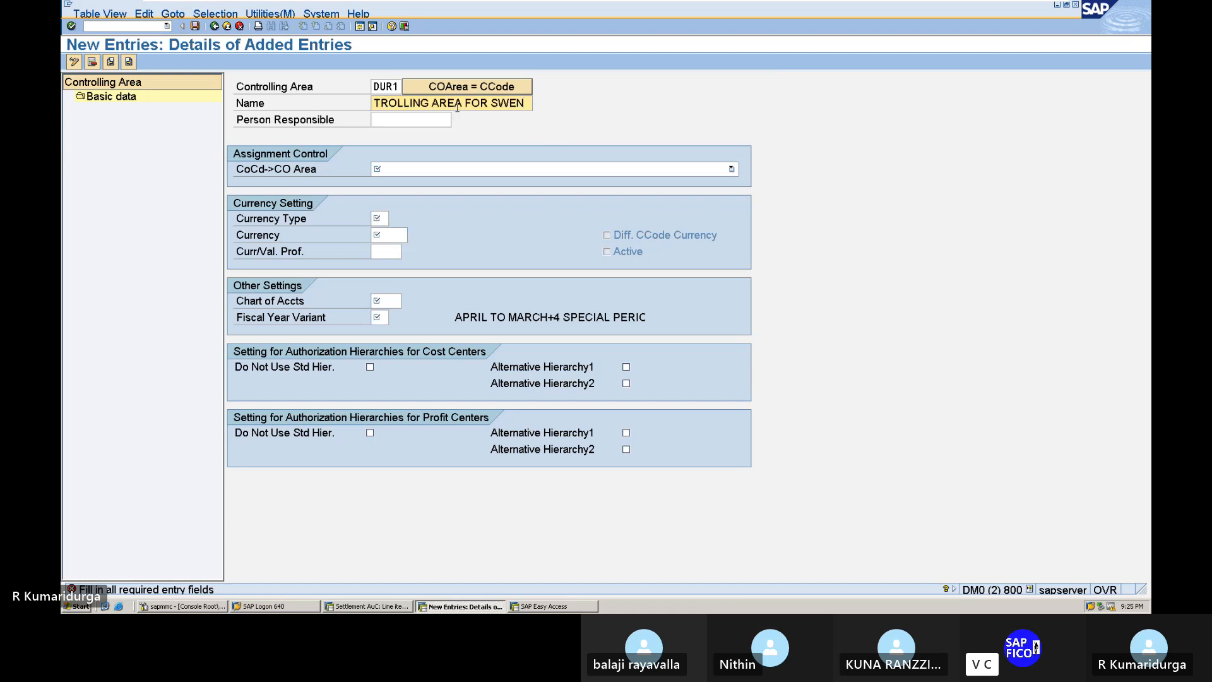
{"action": "key", "text": "BackSpace"}
{"action": "key", "text": "BackSpace"}
{"action": "key", "text": "BackSpace"}
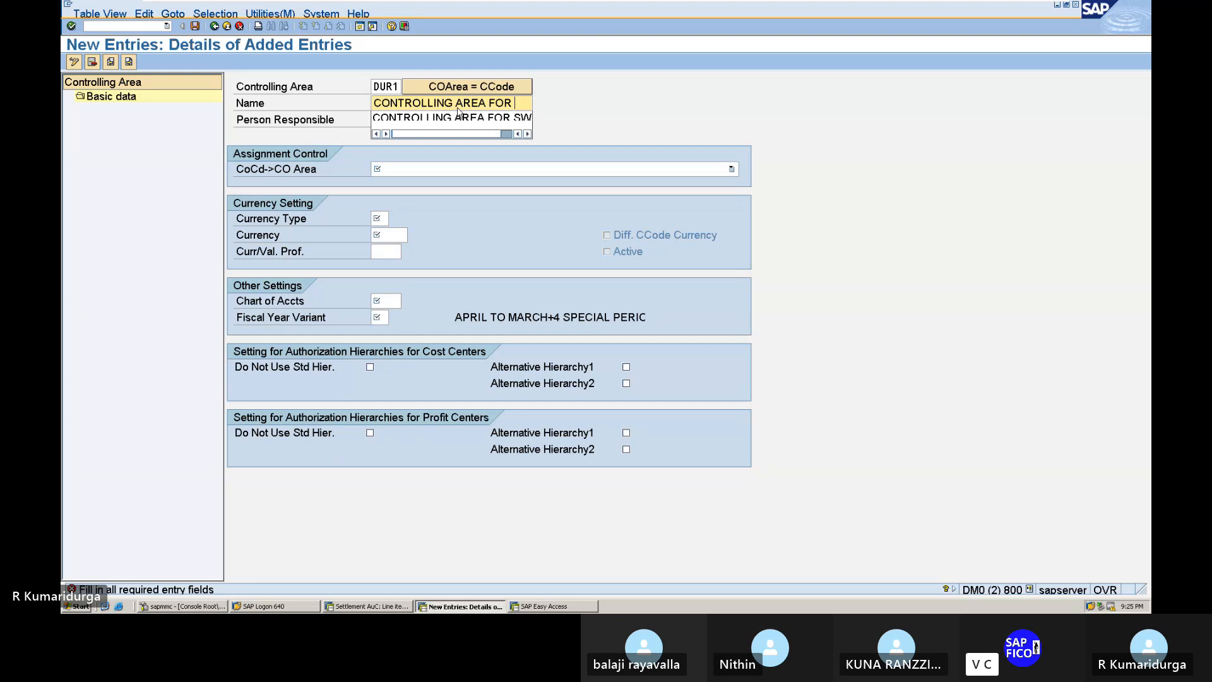
{"action": "type", "text": "DUR1"}
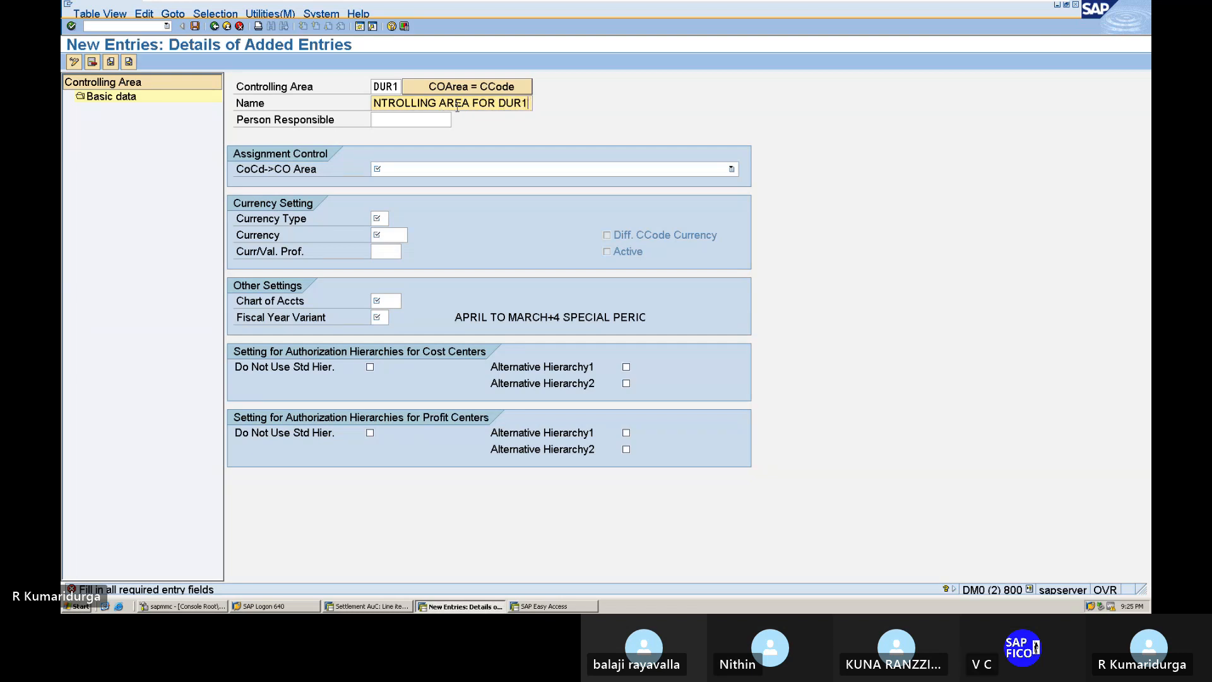
{"action": "left_click", "coordinate": [432, 119]}
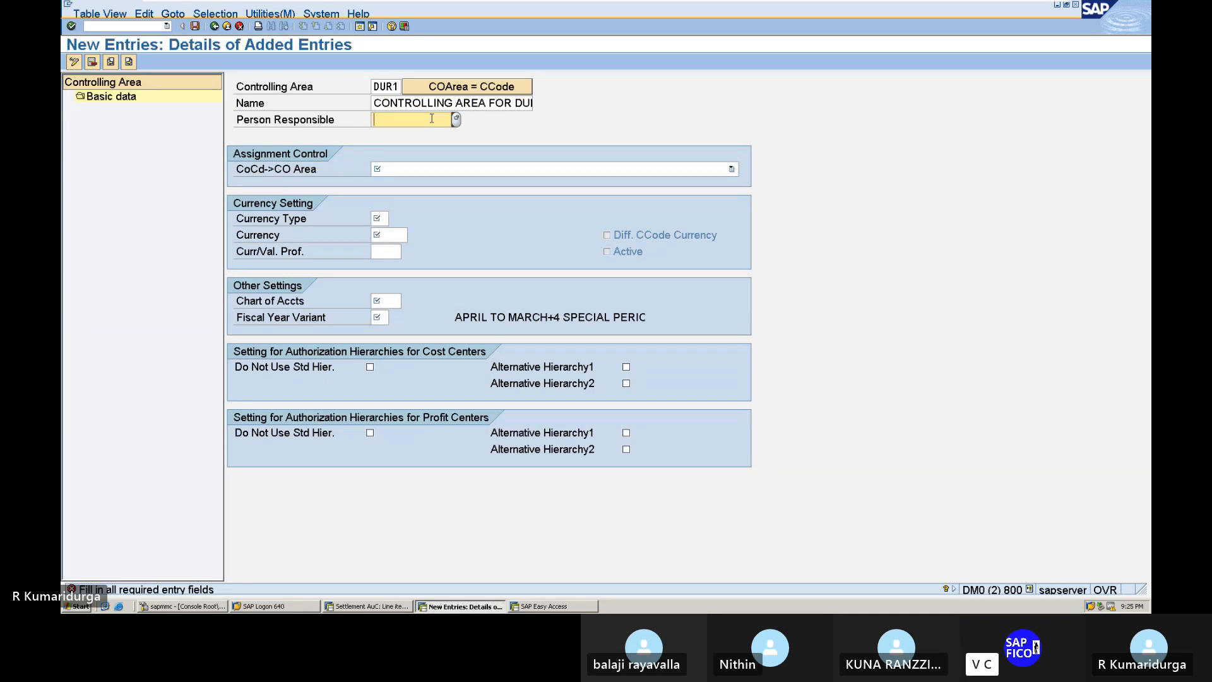
{"action": "type", "text": "SAPUSER"}
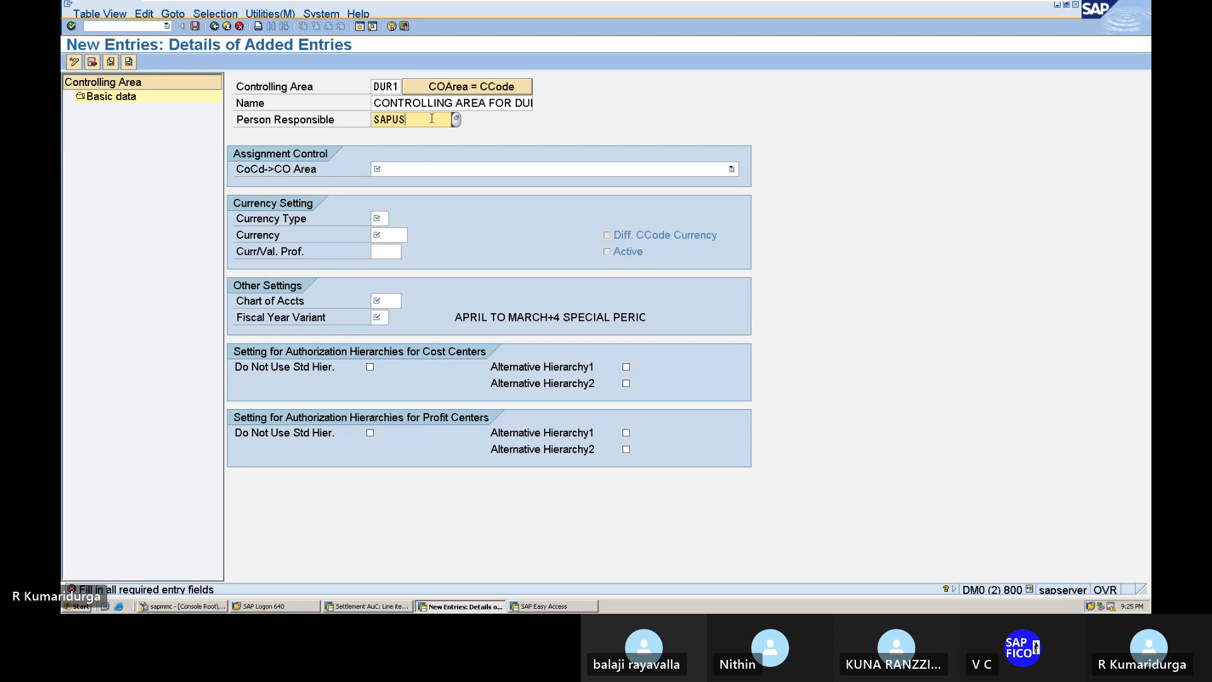
Step: Set the assignment control to Controlling area same as company code and the currency type to 10, Company code currency
{"action": "left_click", "coordinate": [419, 172]}
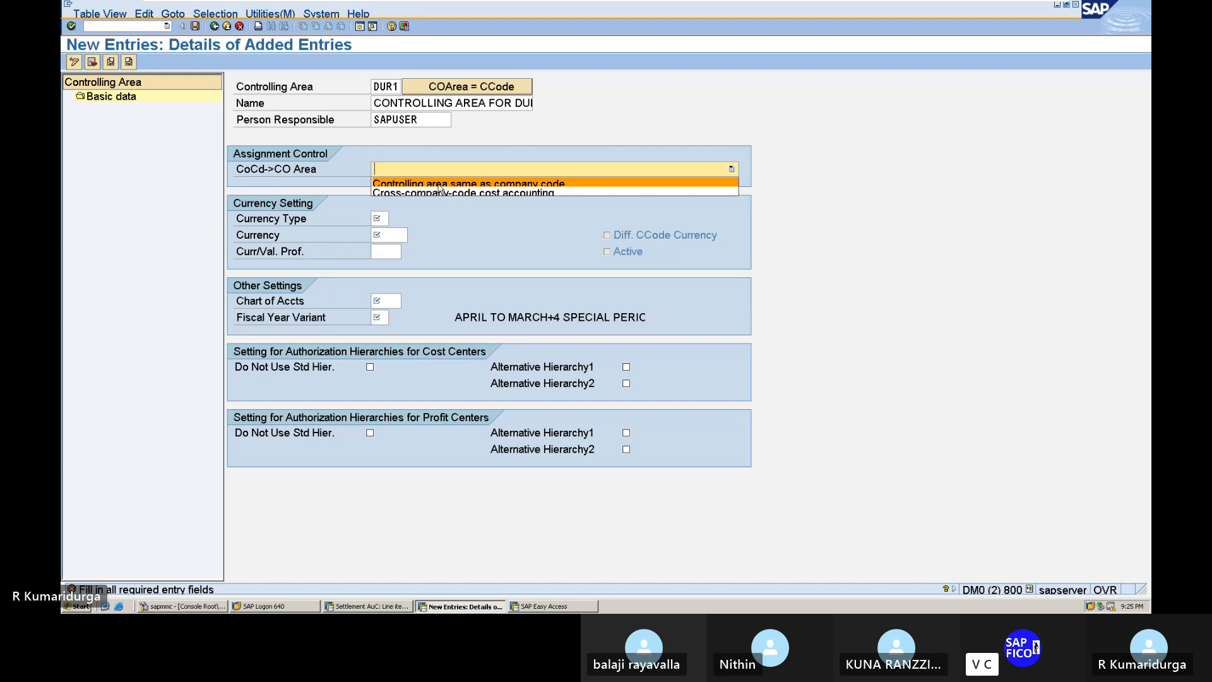
{"action": "left_click", "coordinate": [443, 186]}
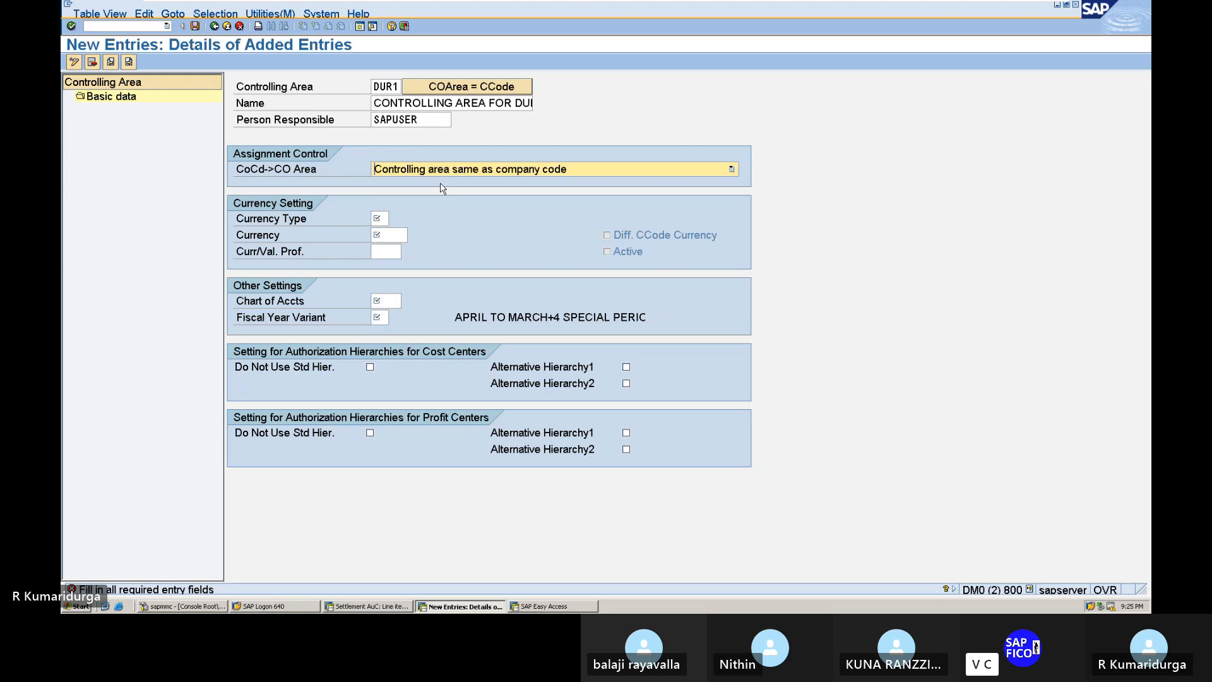
{"action": "left_click", "coordinate": [377, 218]}
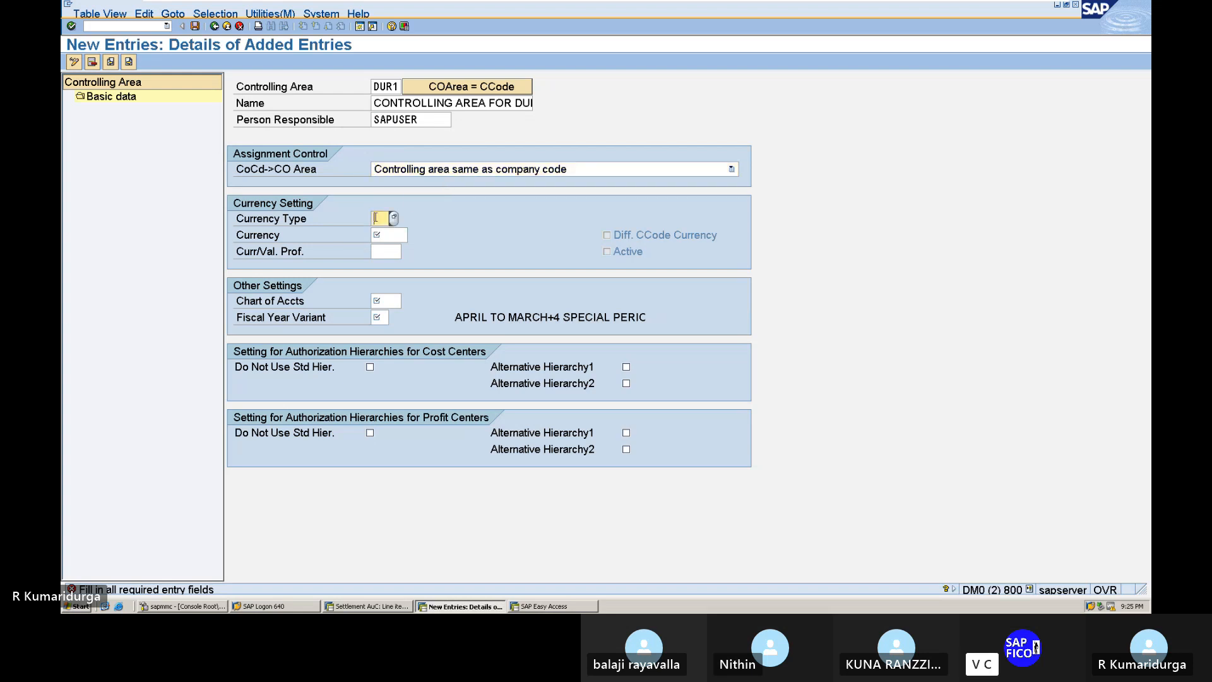
{"action": "left_click", "coordinate": [393, 219]}
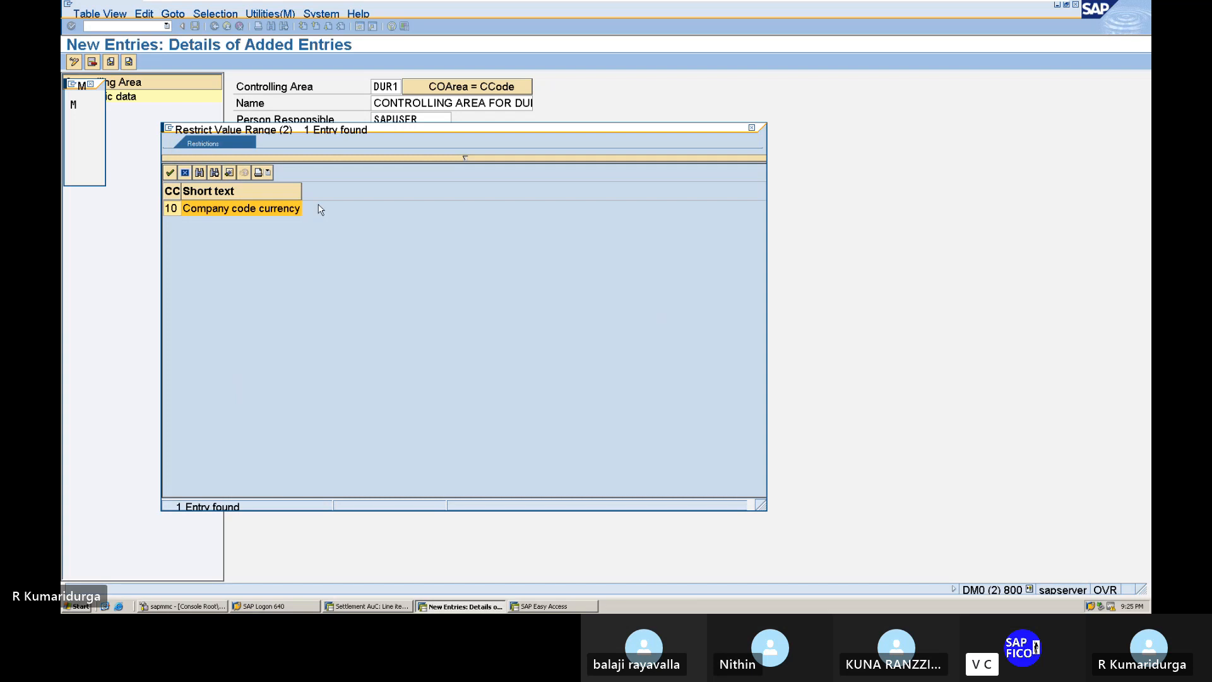
{"action": "double_click", "coordinate": [295, 208]}
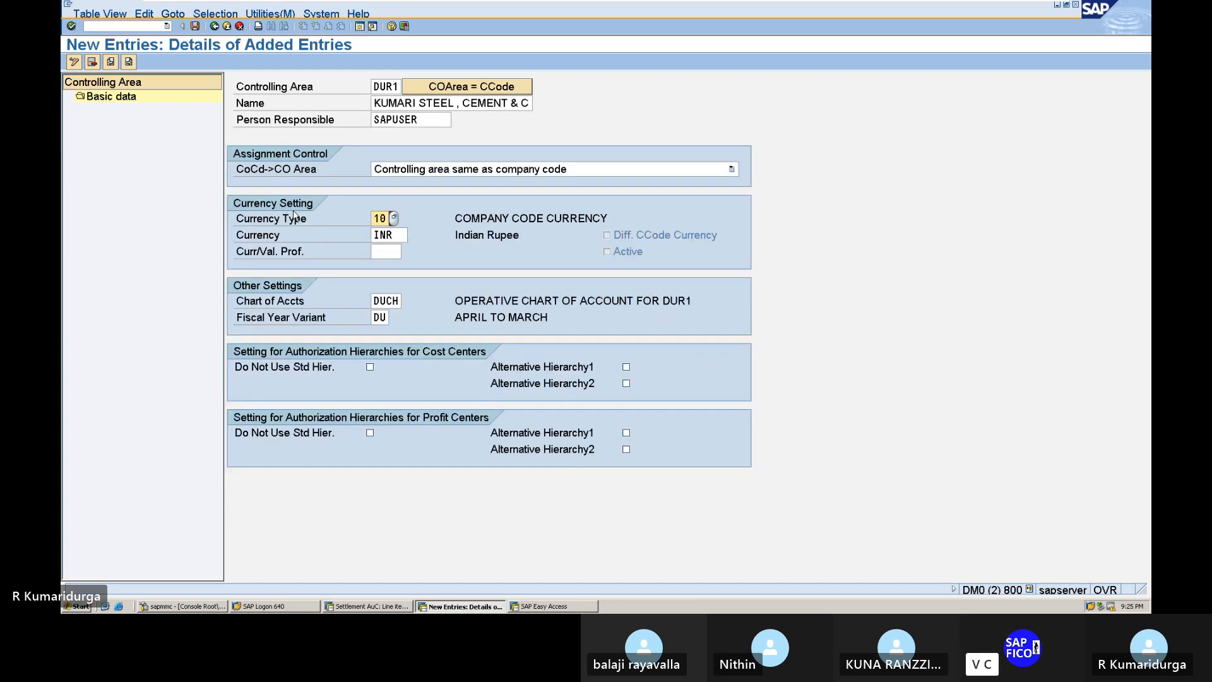
{"action": "key", "text": "Return"}
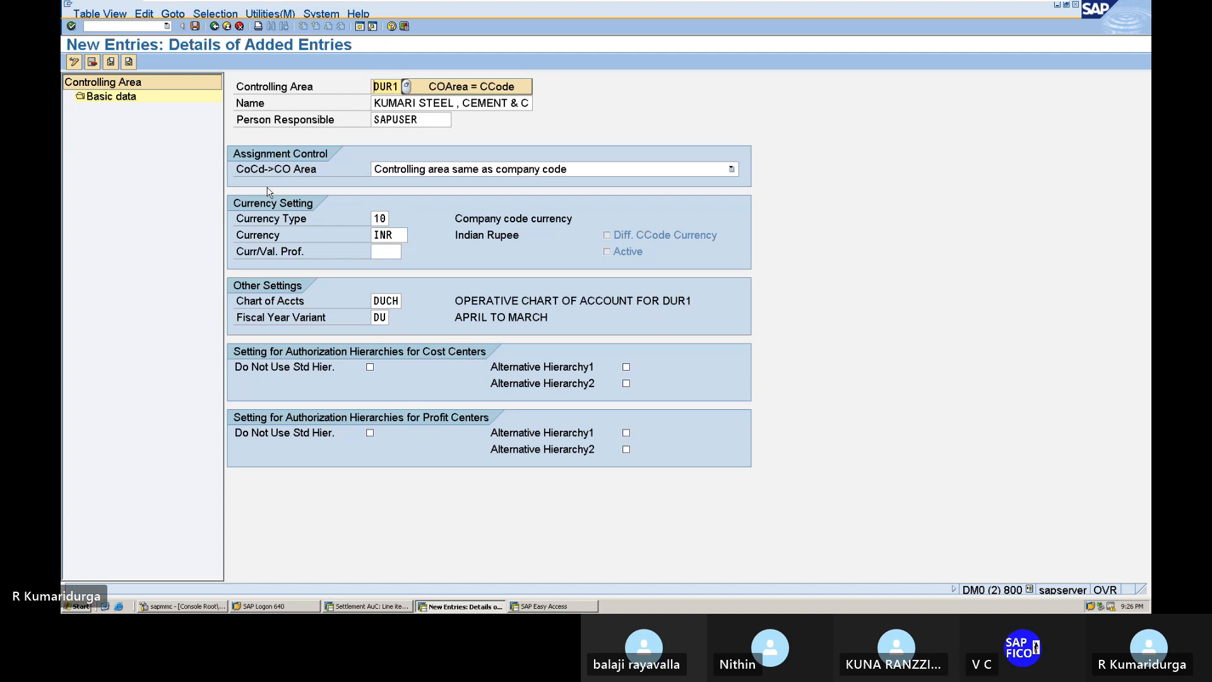
Step: Save controlling area DUR1, leave its maintenance and return to the IMG structure
{"action": "left_click", "coordinate": [195, 27]}
{"action": "key", "text": "Return"}
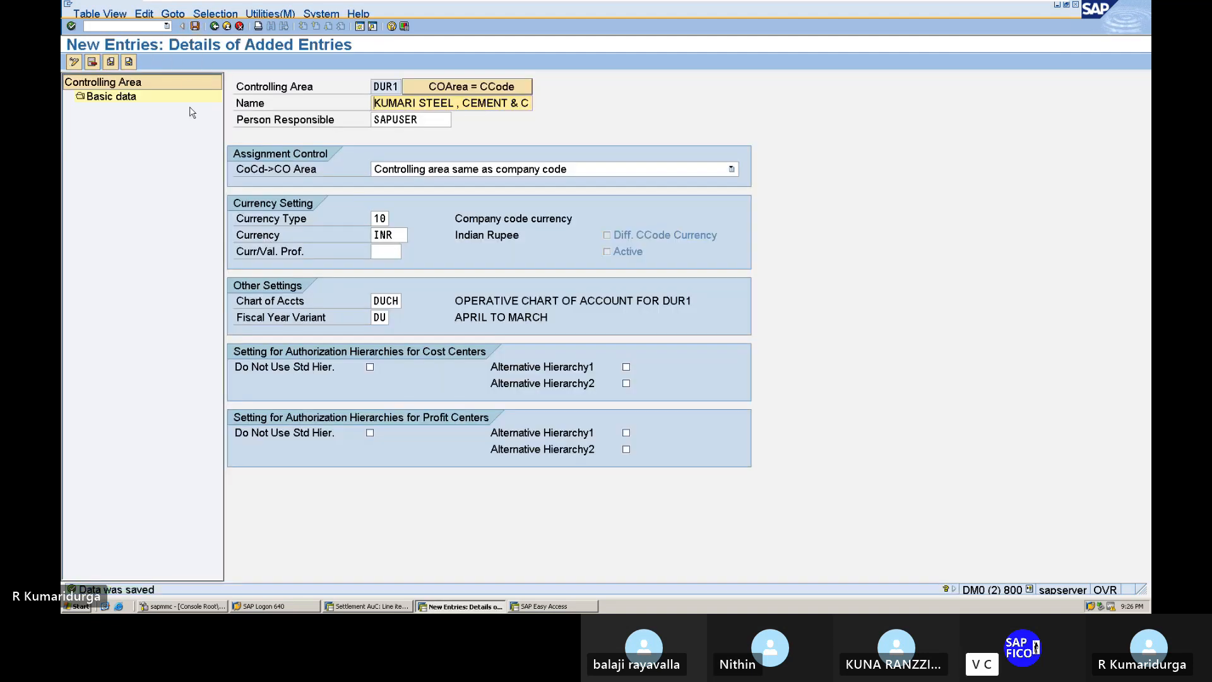
{"action": "left_click", "coordinate": [215, 27]}
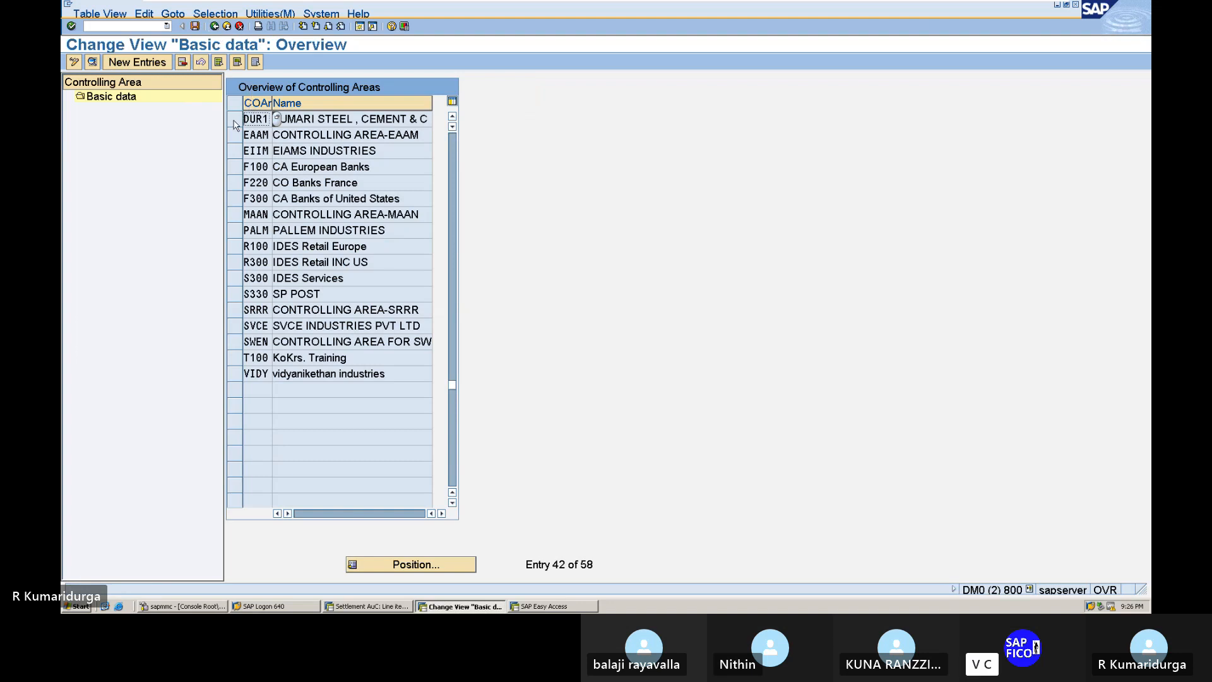
{"action": "left_click", "coordinate": [215, 26]}
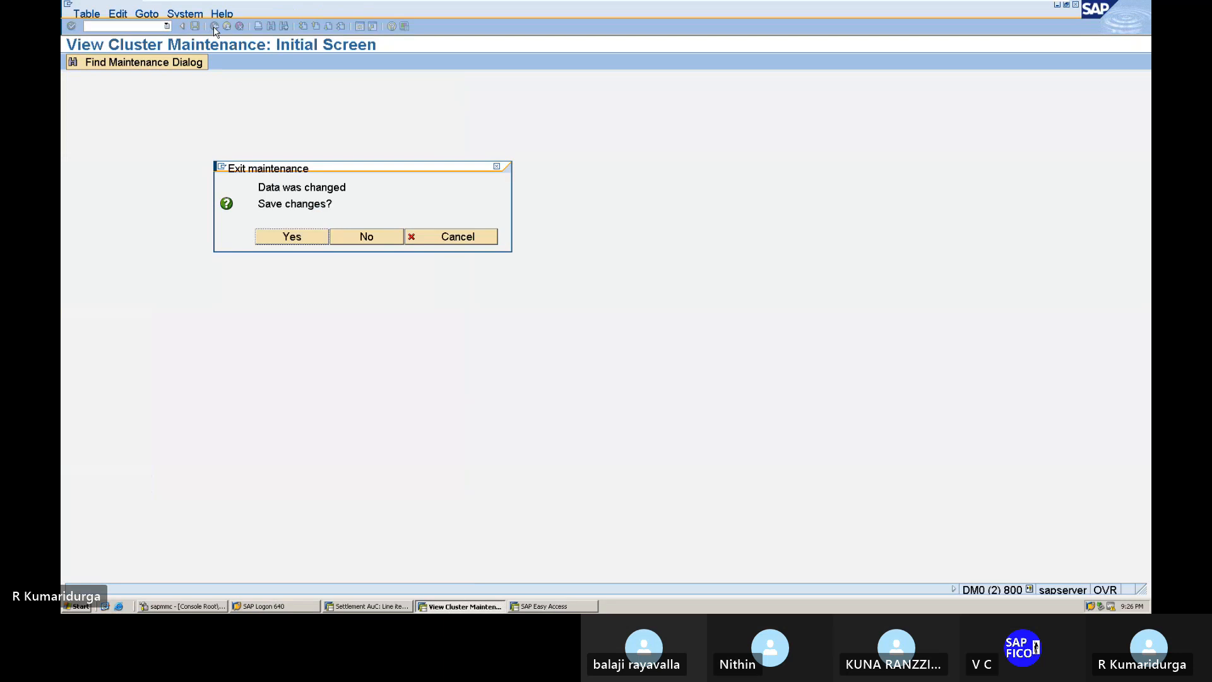
{"action": "left_click", "coordinate": [295, 238]}
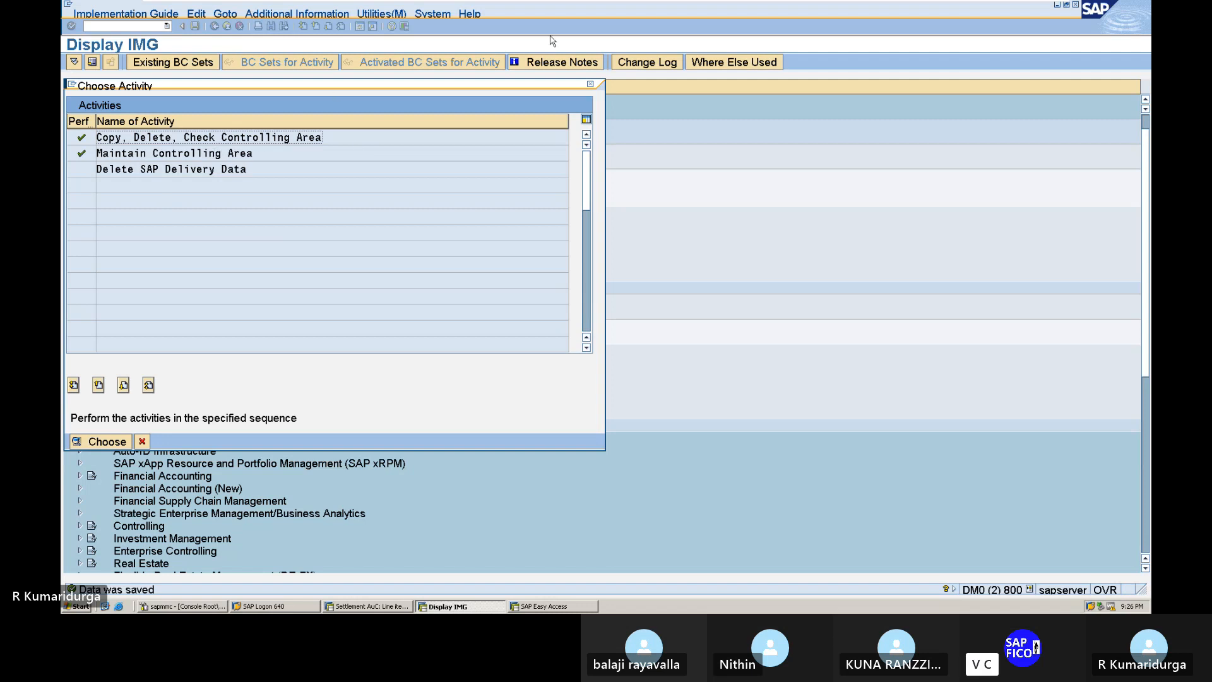
{"action": "left_click", "coordinate": [590, 87]}
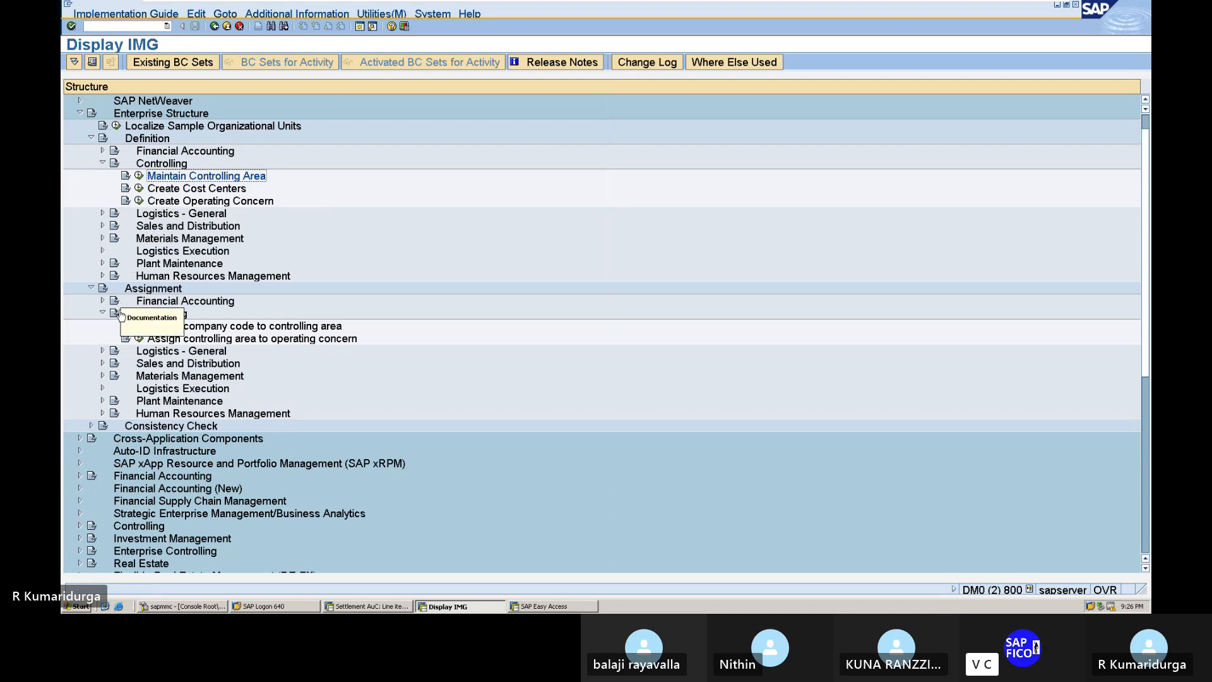
Step: Open Assign company code to controlling area in the IMG and display the company code assignment of controlling area DUR1
{"action": "left_click", "coordinate": [139, 327]}
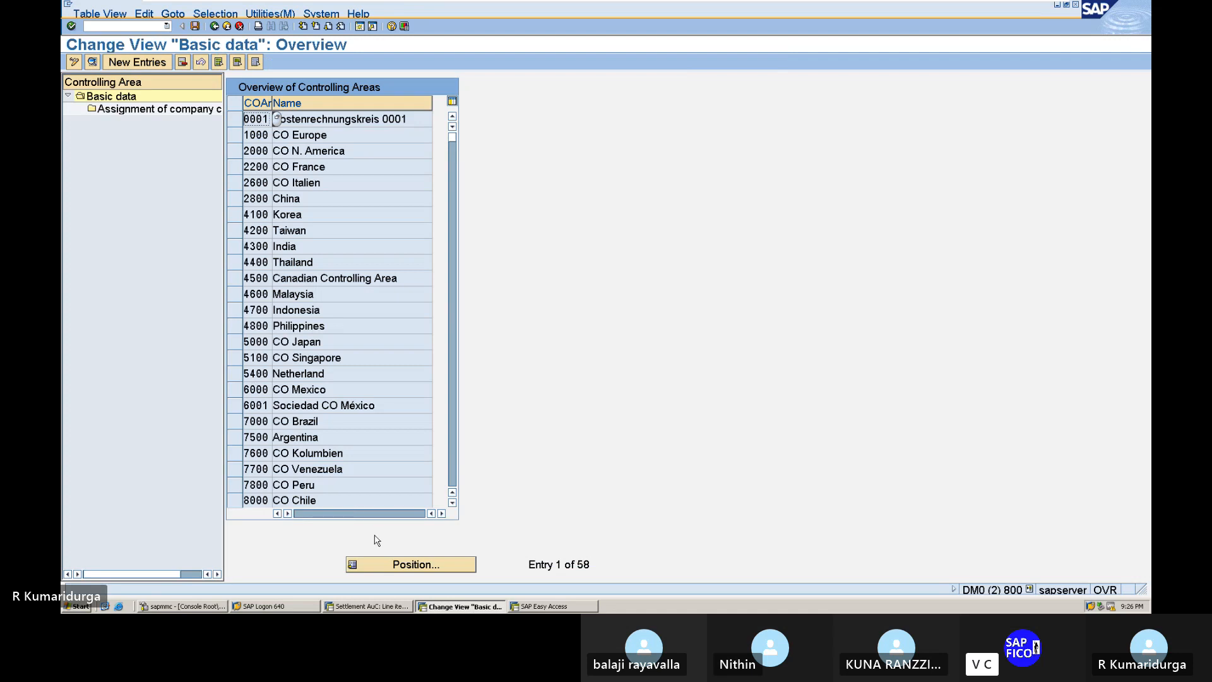
{"action": "left_click", "coordinate": [390, 564]}
{"action": "type", "text": "D"}
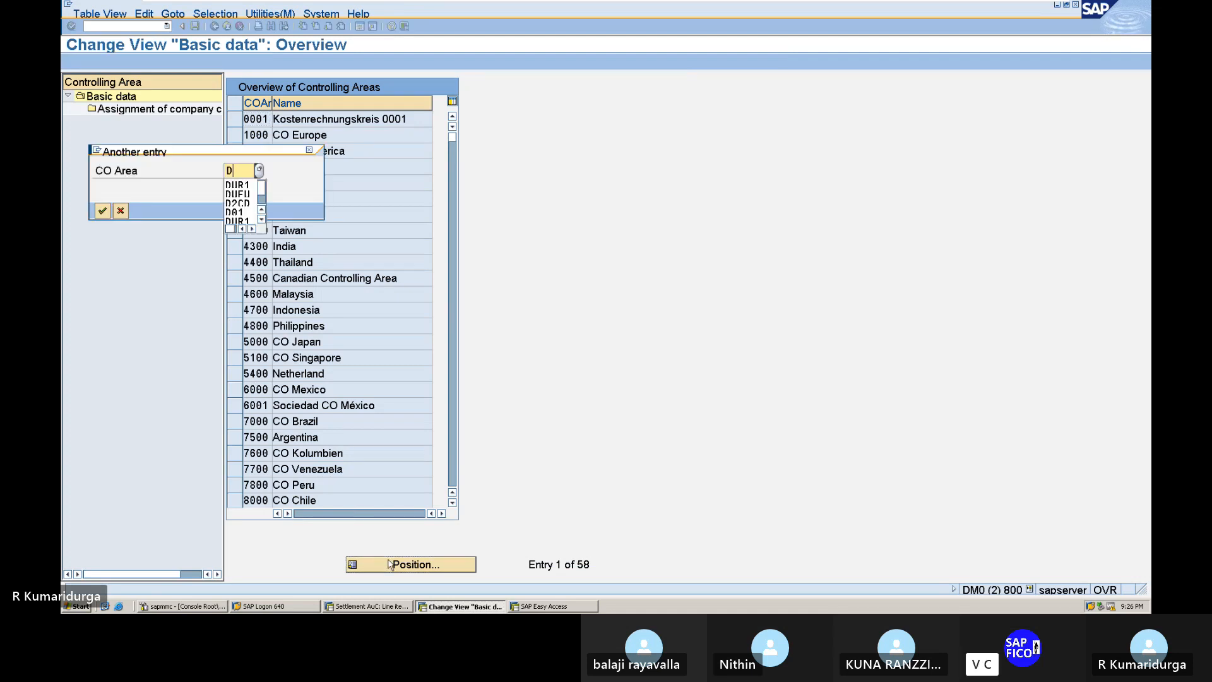
{"action": "type", "text": "UR1"}
{"action": "key", "text": "Return"}
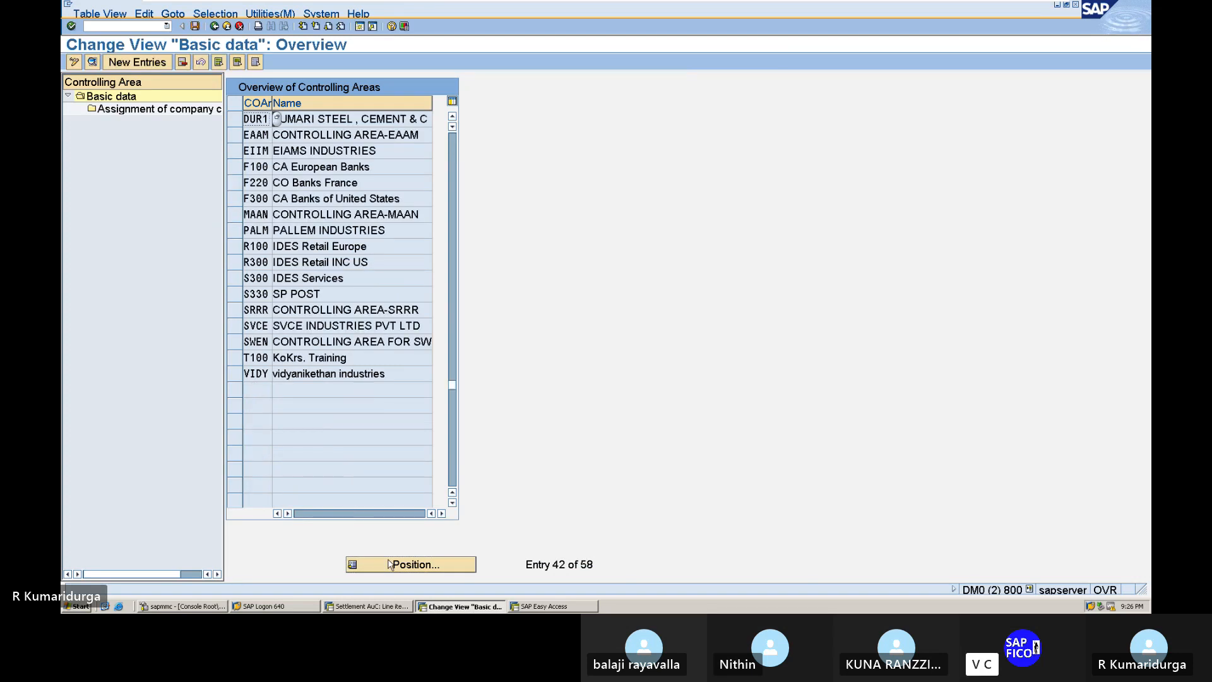
{"action": "left_click", "coordinate": [238, 123]}
{"action": "double_click", "coordinate": [199, 111]}
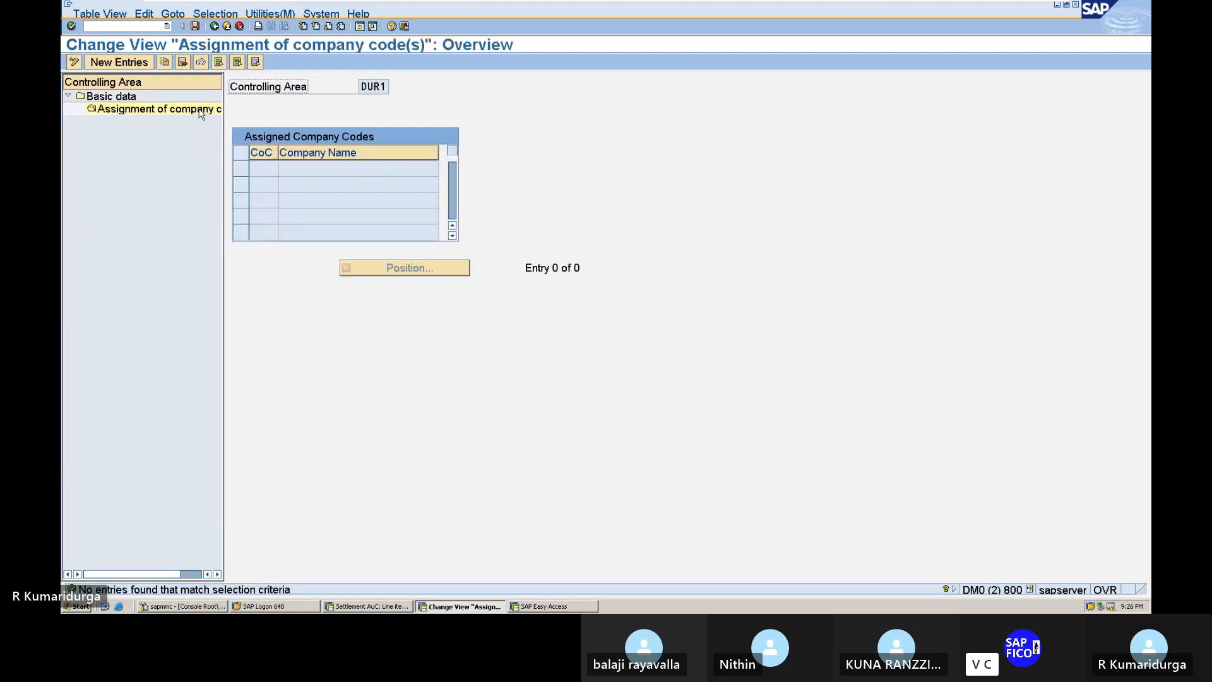
Step: Assign company code DUR1 to controlling area DUR1 as a new entry and save it
{"action": "left_click", "coordinate": [140, 62]}
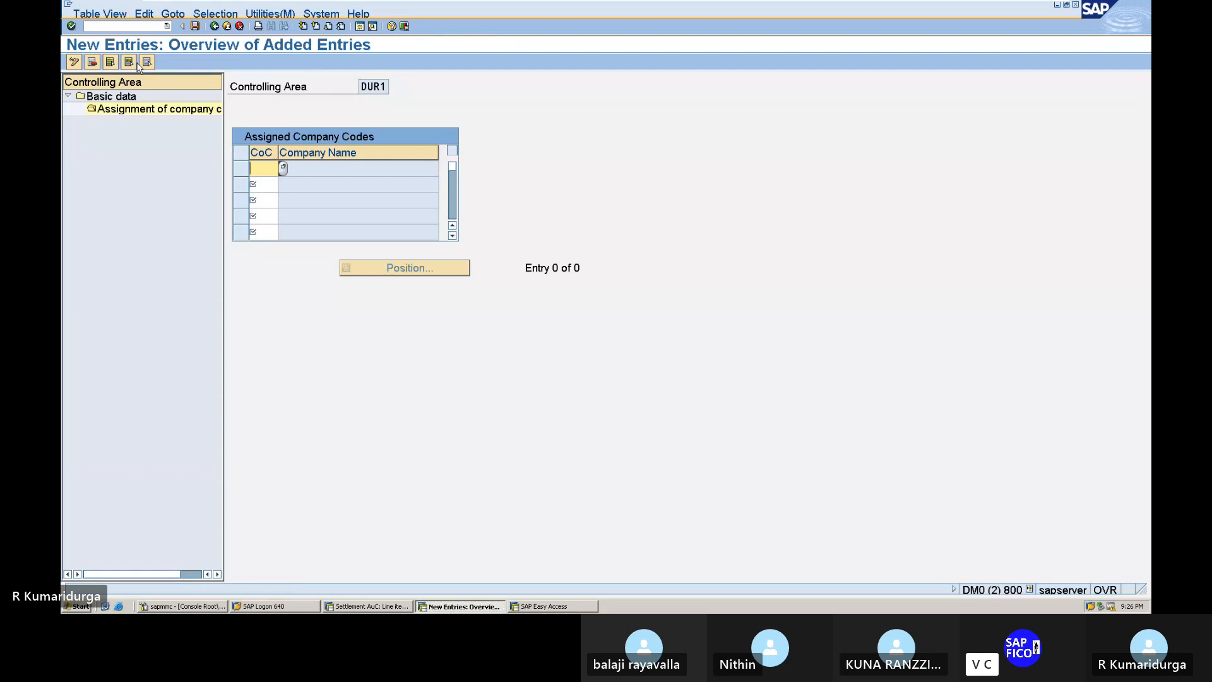
{"action": "type", "text": "DUR1"}
{"action": "key", "text": "Return"}
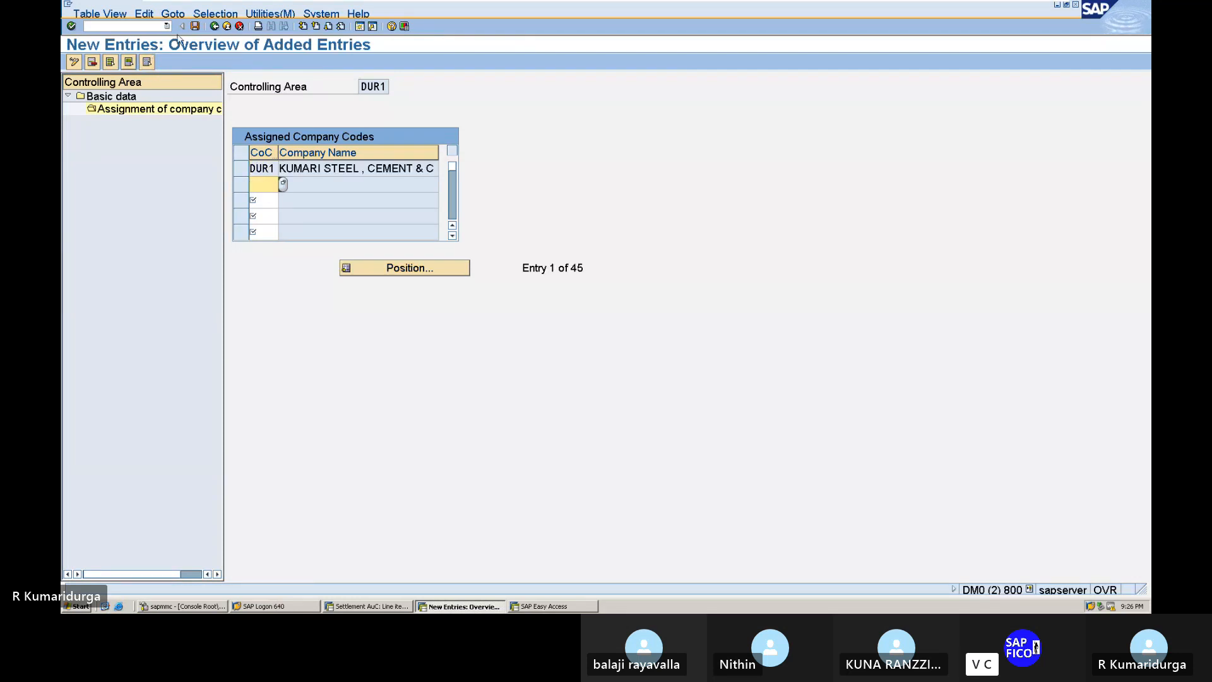
{"action": "left_click", "coordinate": [195, 26]}
{"action": "key", "text": "Return"}
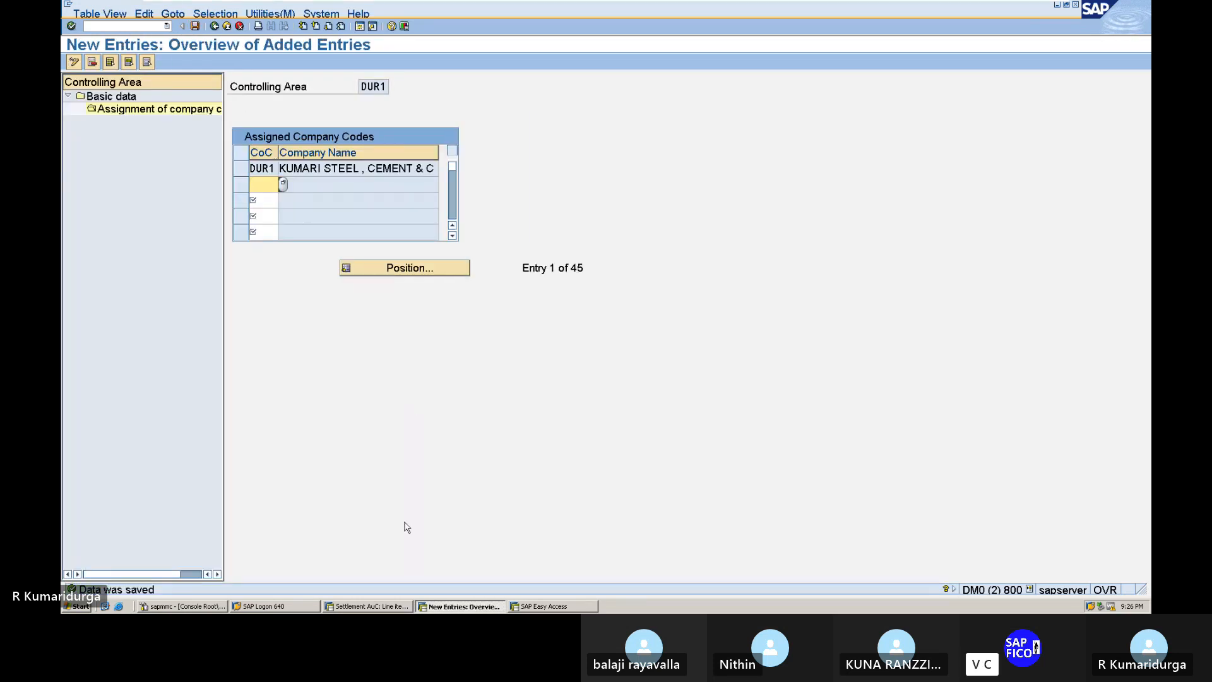
Step: Switch to the Settlement AuC session, leave the line item list and restart the settlement transaction at its initial screen
{"action": "left_click", "coordinate": [394, 606]}
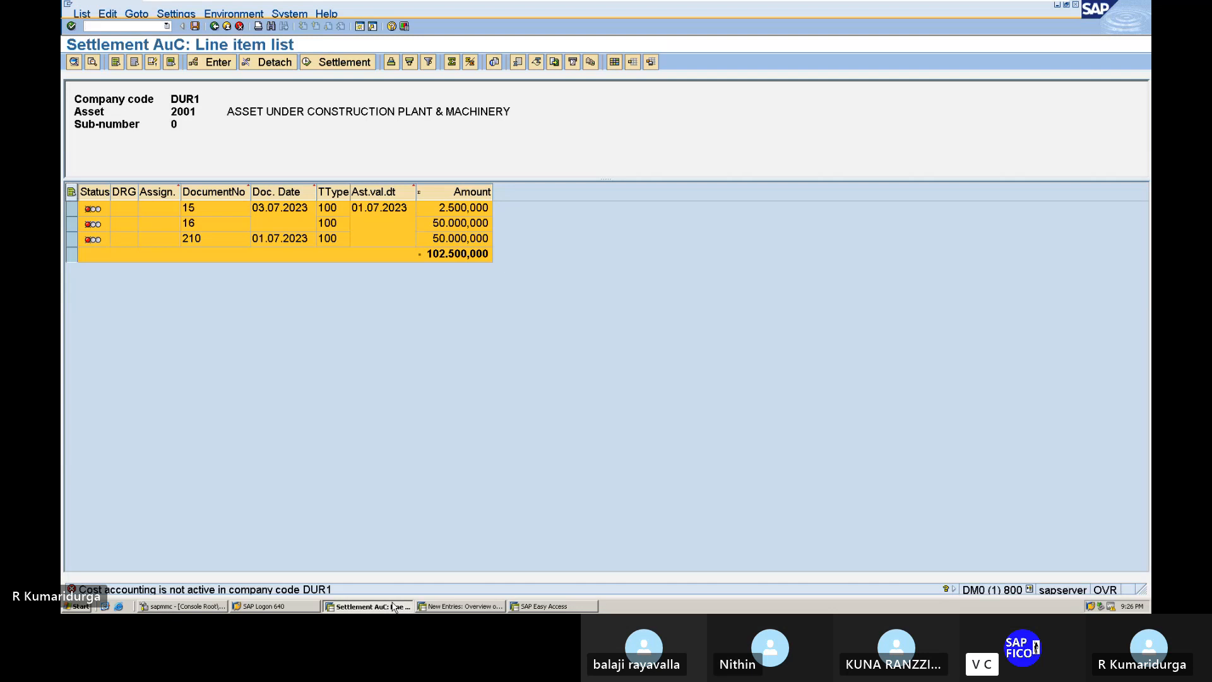
{"action": "left_click", "coordinate": [72, 195]}
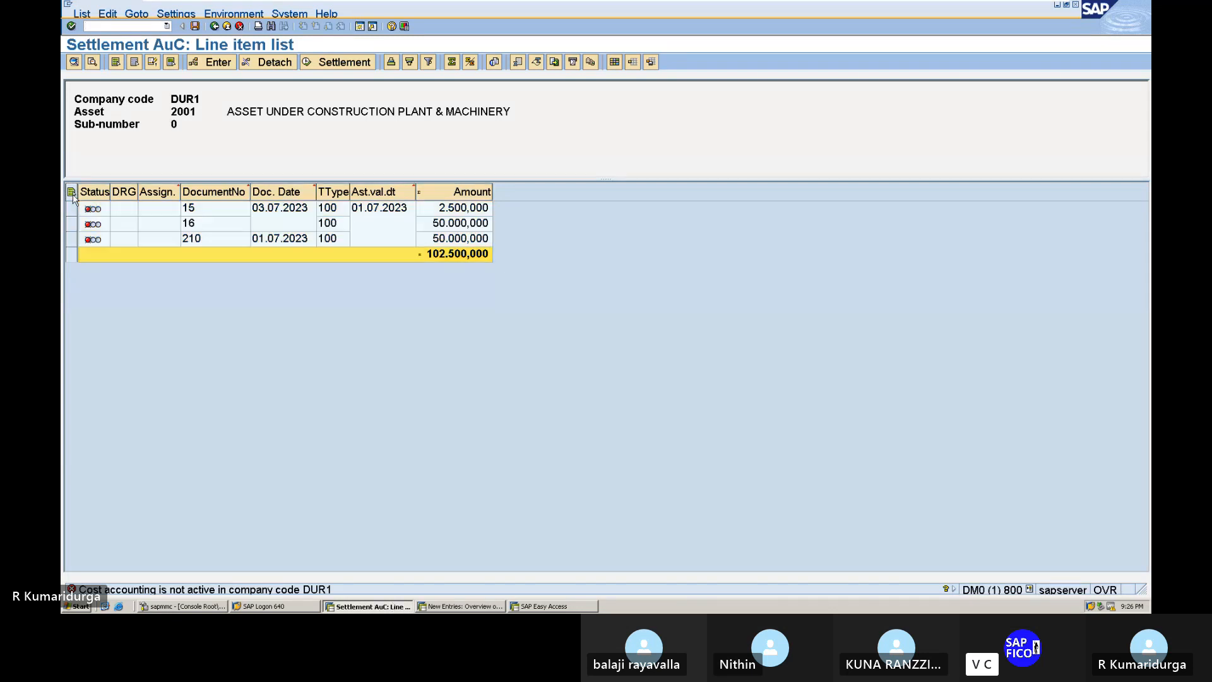
{"action": "left_click", "coordinate": [72, 193]}
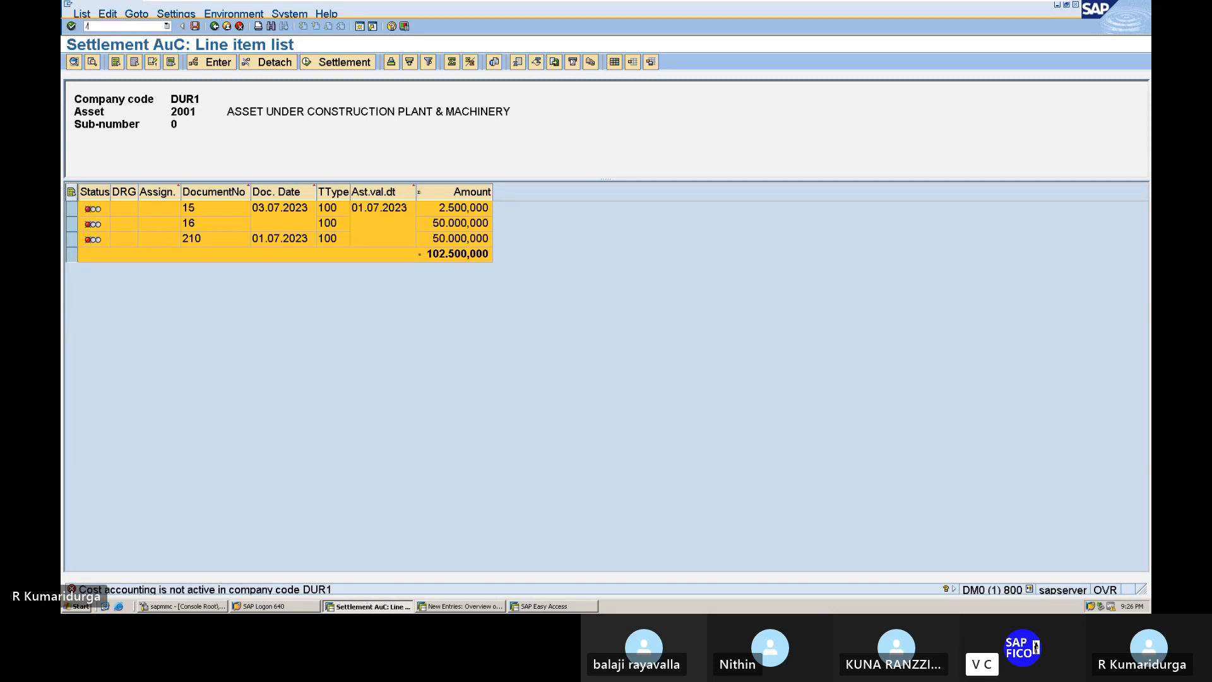
{"action": "left_click", "coordinate": [91, 26]}
{"action": "type", "text": "/N"}
{"action": "key", "text": "Return"}
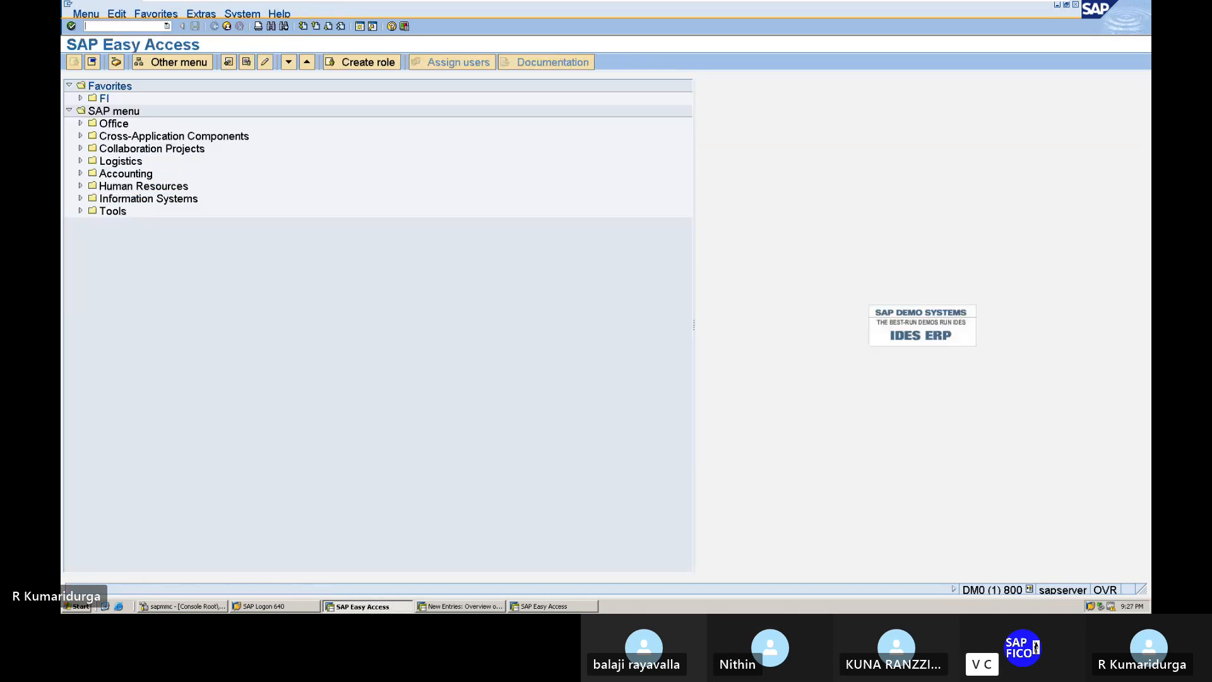
{"action": "key", "text": "Return"}
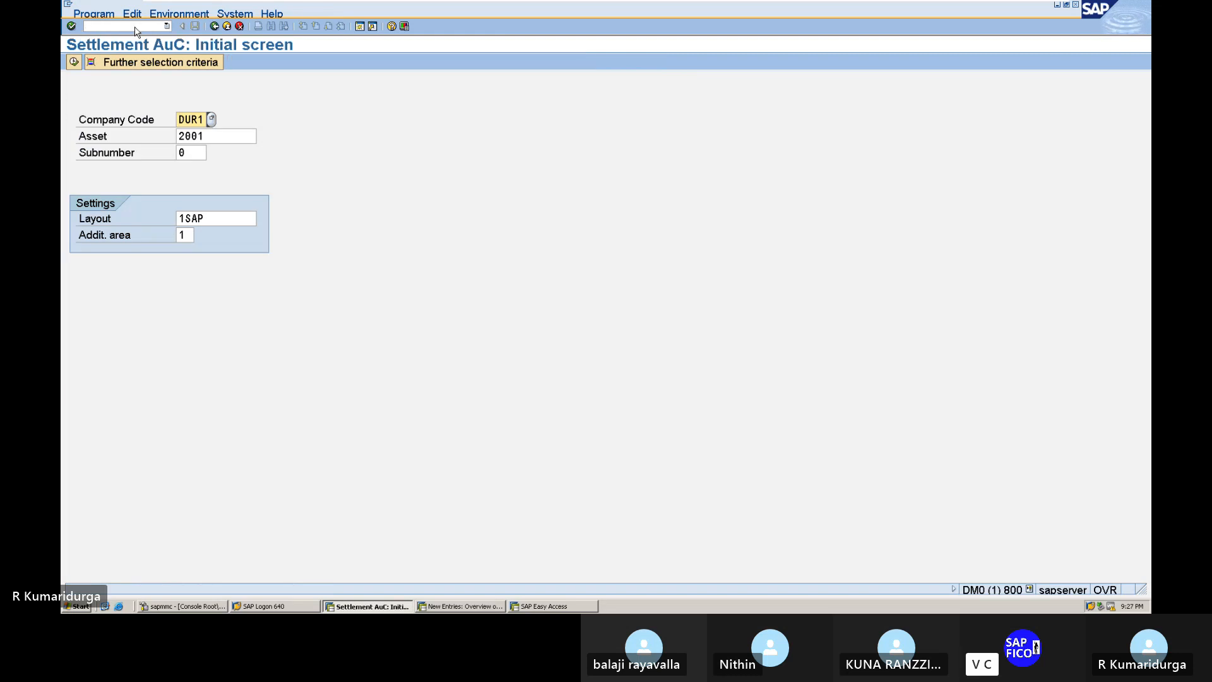
Step: List the line items of asset 2001 in company code DUR1, select them all and open their settlement rule
{"action": "left_click", "coordinate": [74, 62]}
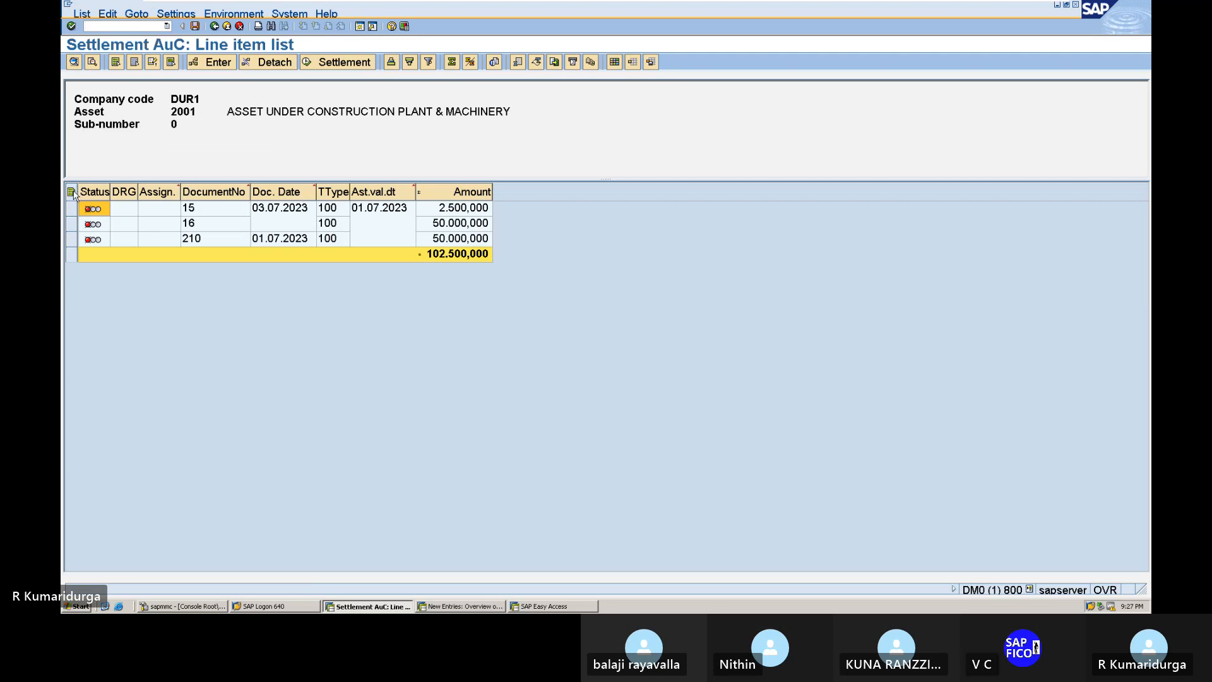
{"action": "left_click", "coordinate": [72, 192]}
{"action": "left_click", "coordinate": [218, 63]}
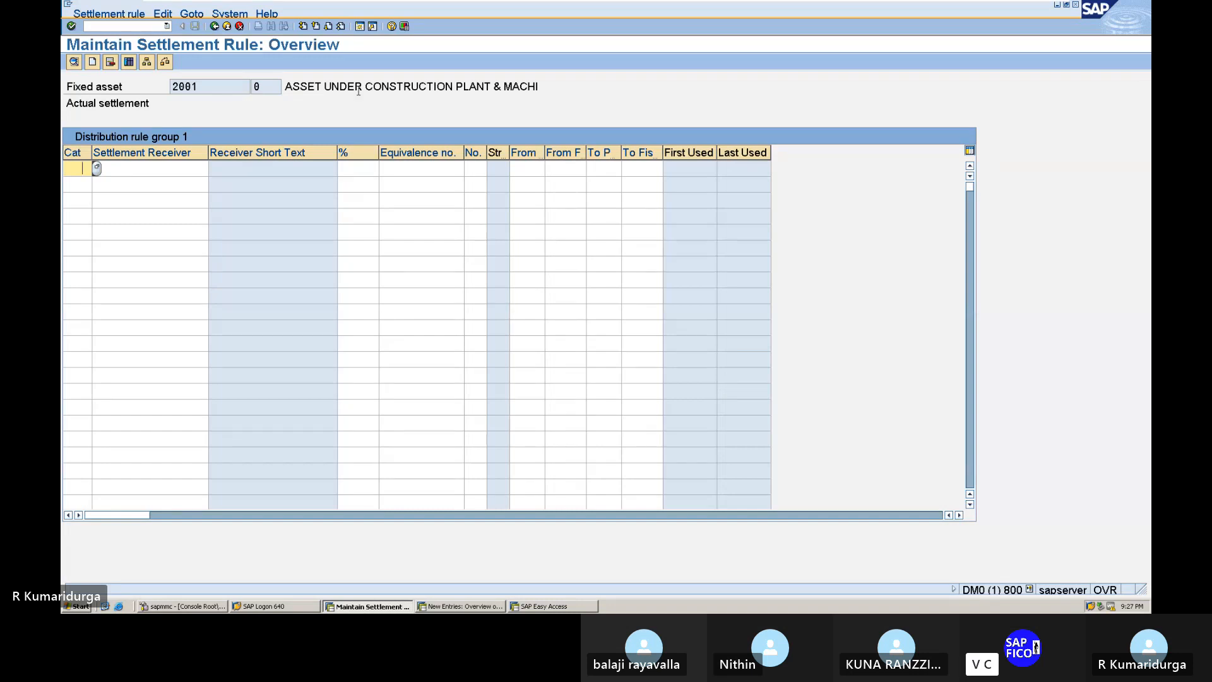
Step: Try to enter a distribution rule with category FXA, settlement receiver 1003-0 (PLANT & MACHINERY 3) and 100 percent
{"action": "left_click", "coordinate": [234, 86]}
{"action": "left_click", "coordinate": [87, 169]}
{"action": "left_click", "coordinate": [97, 168]}
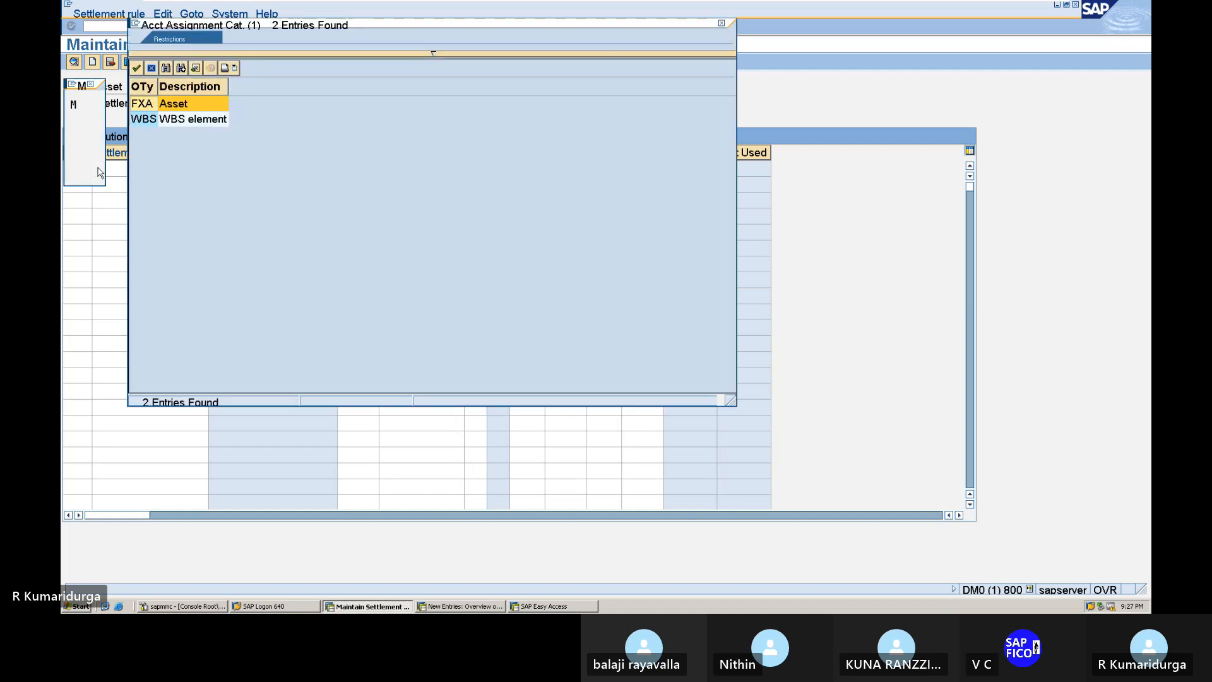
{"action": "double_click", "coordinate": [151, 113]}
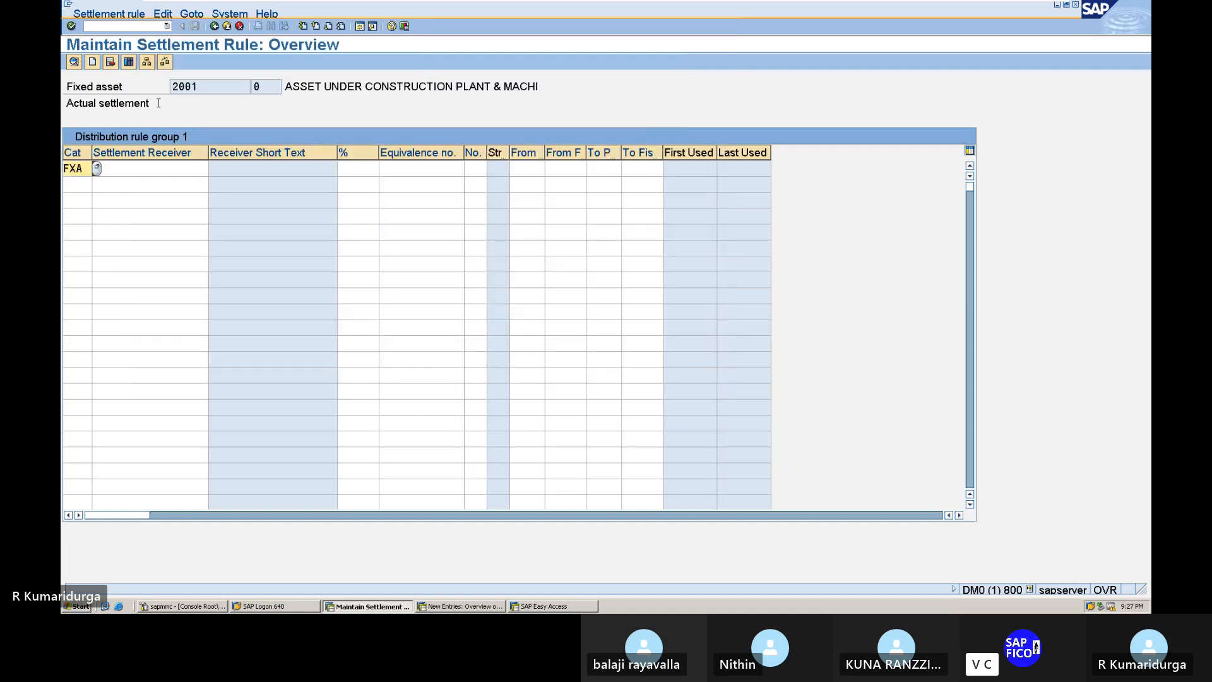
{"action": "left_click", "coordinate": [162, 168]}
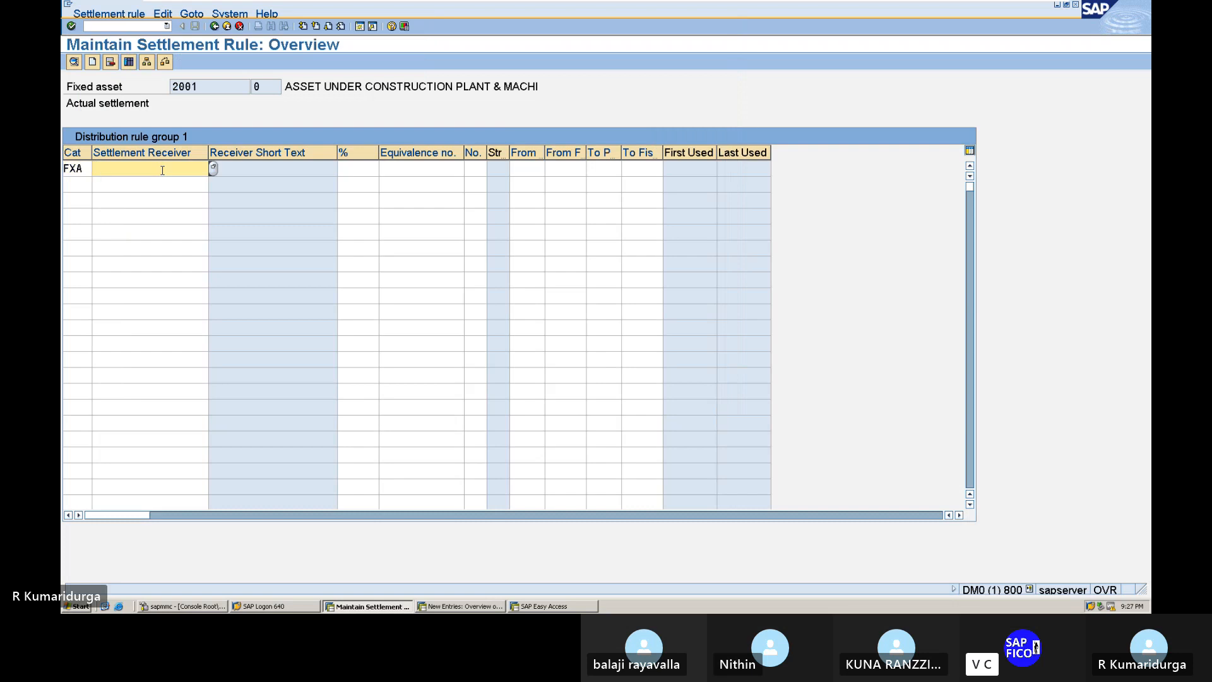
{"action": "left_click", "coordinate": [214, 167]}
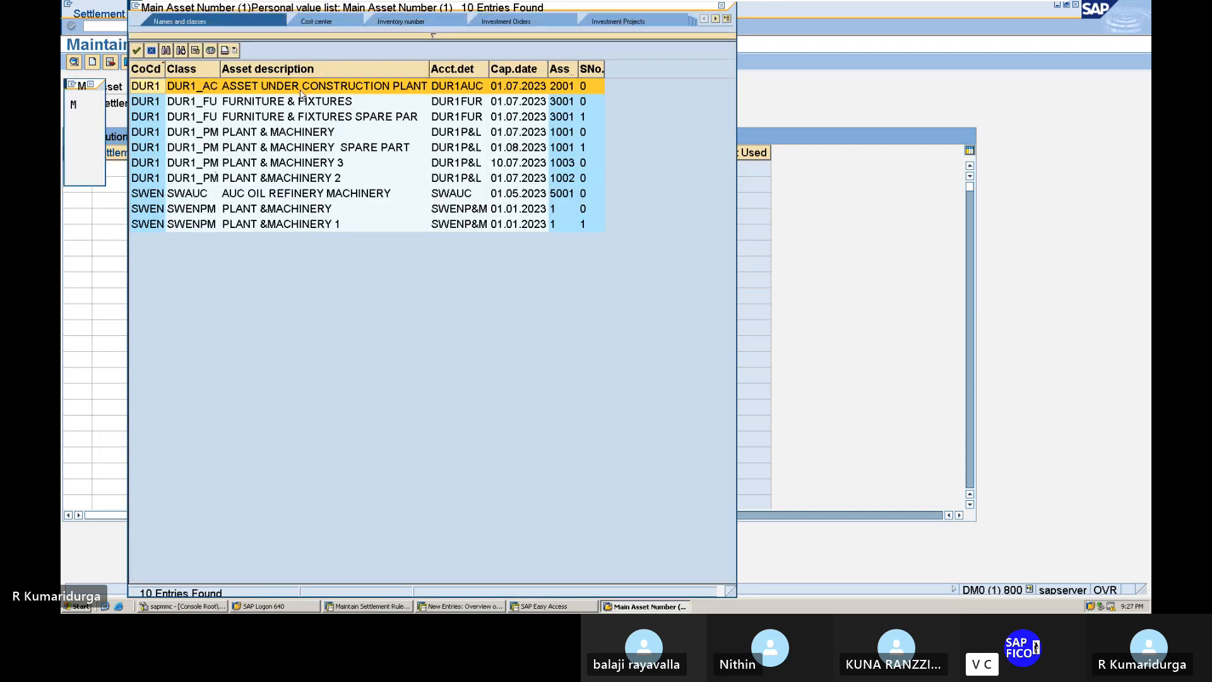
{"action": "left_click", "coordinate": [337, 165]}
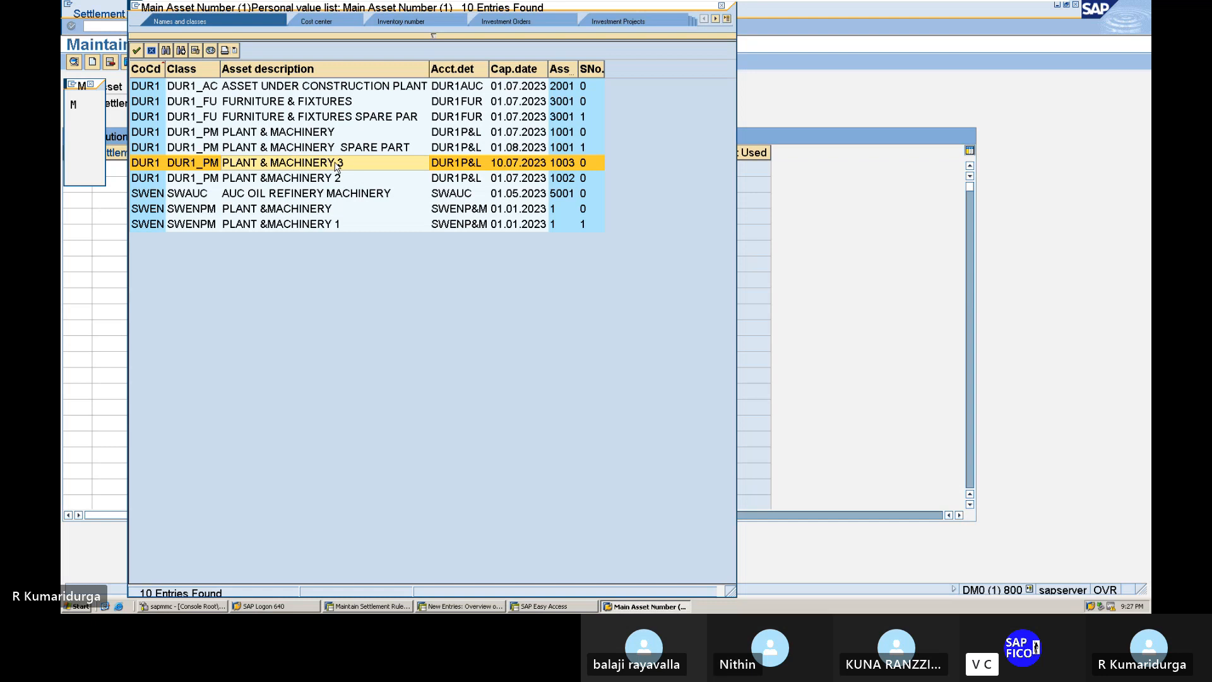
{"action": "double_click", "coordinate": [337, 165]}
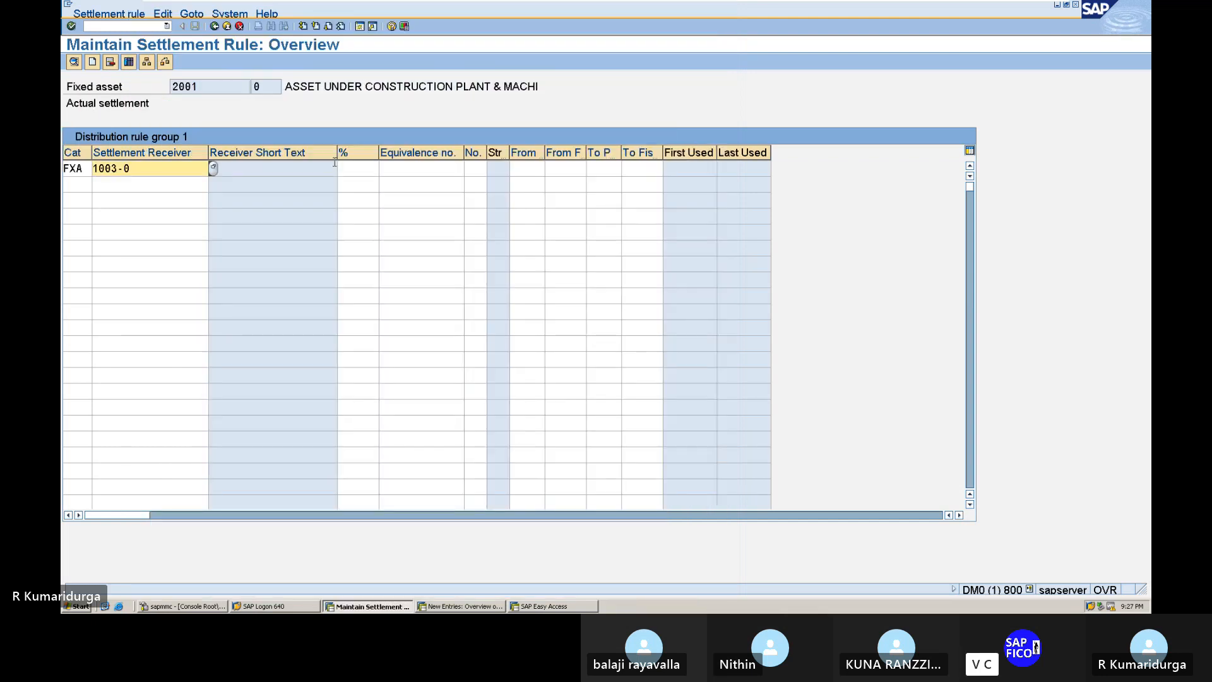
{"action": "left_click", "coordinate": [362, 170]}
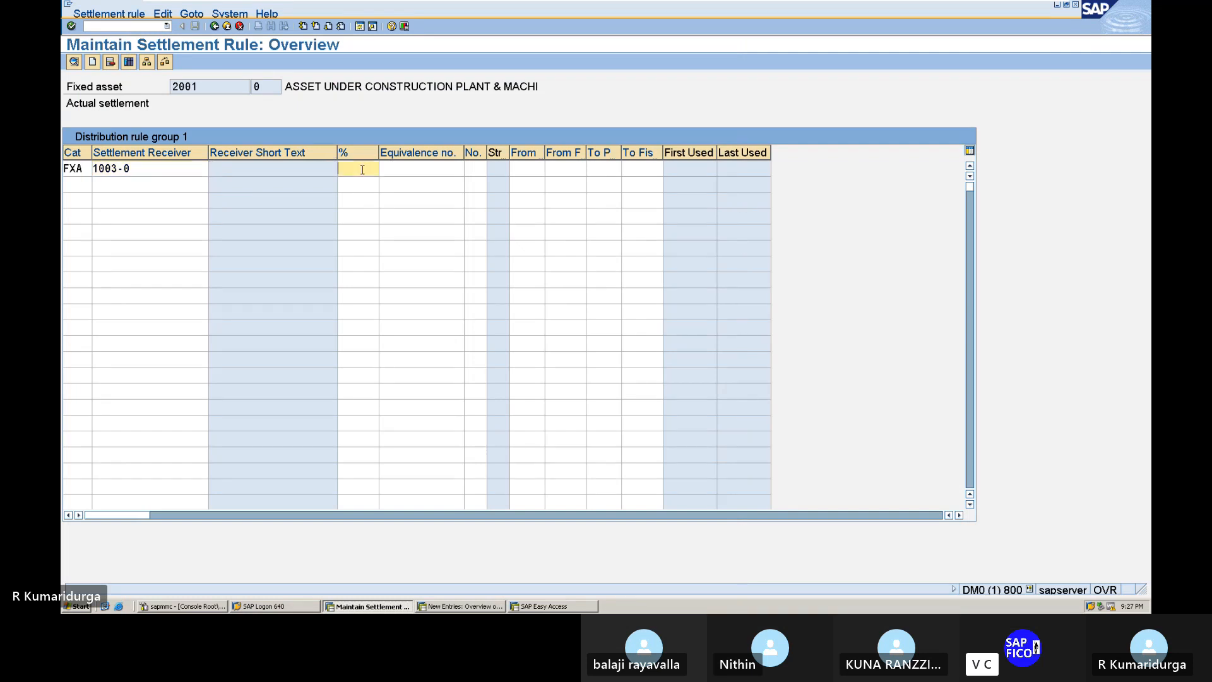
{"action": "type", "text": "100"}
{"action": "key", "text": "Return"}
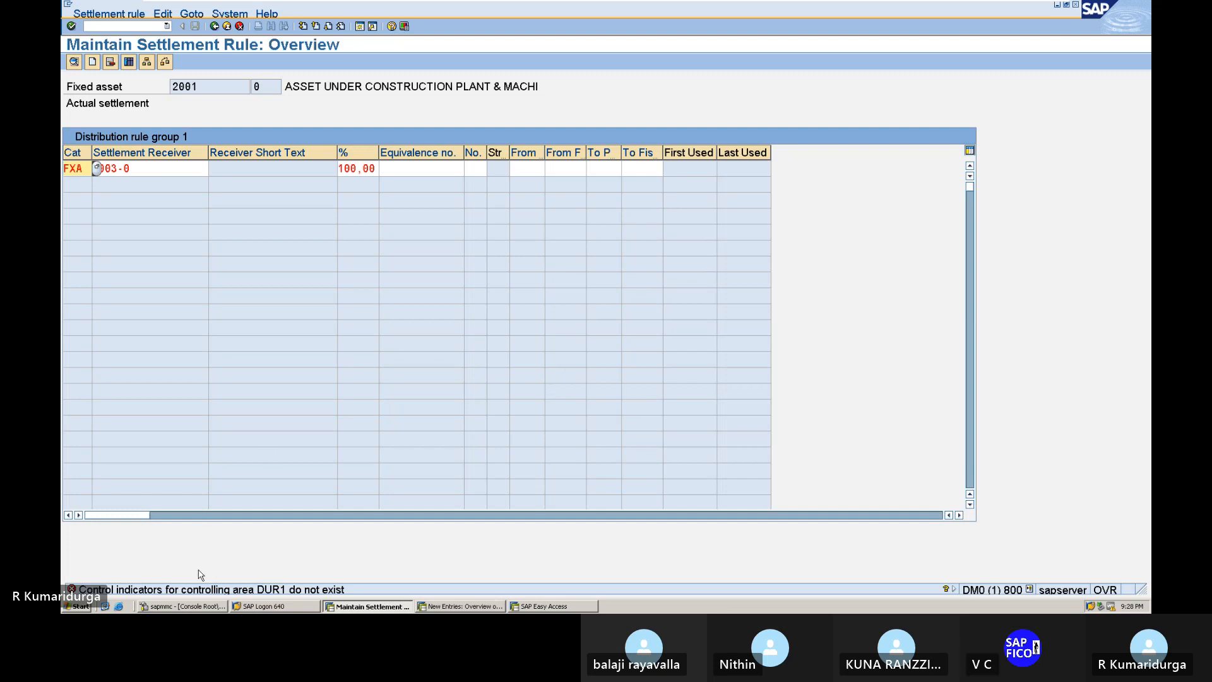
Step: Read the full explanation of the error message about controlling area DUR1's control indicators and close it
{"action": "double_click", "coordinate": [198, 590]}
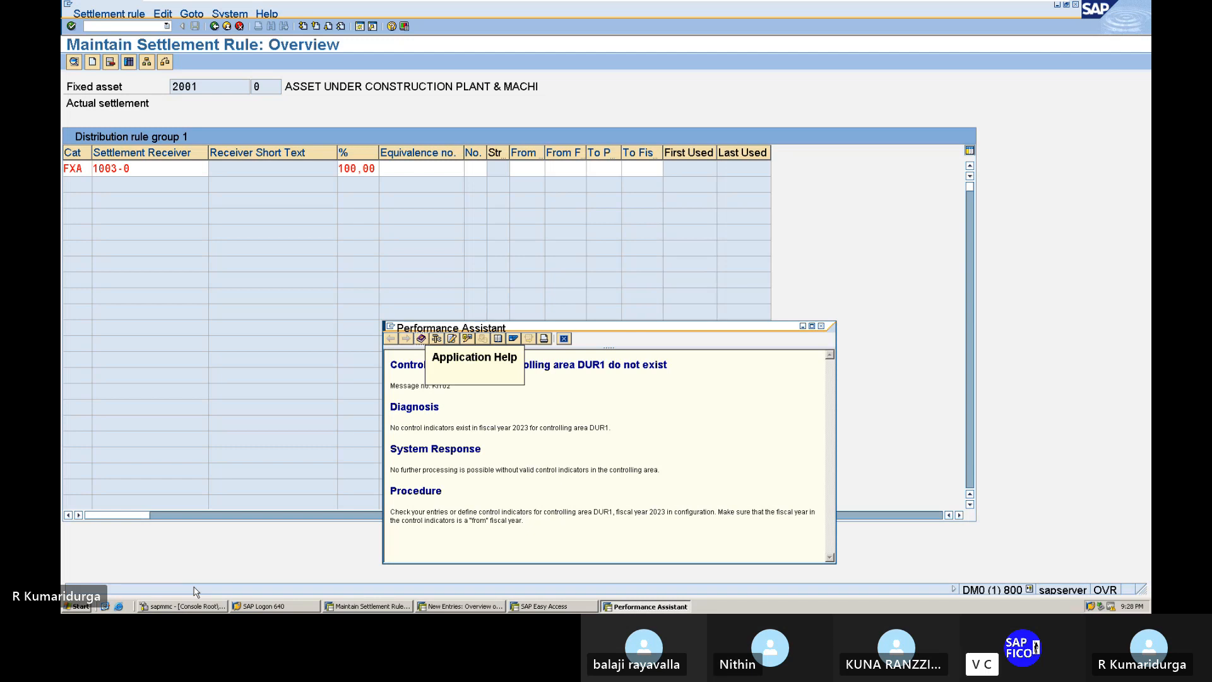
{"action": "left_click", "coordinate": [812, 325]}
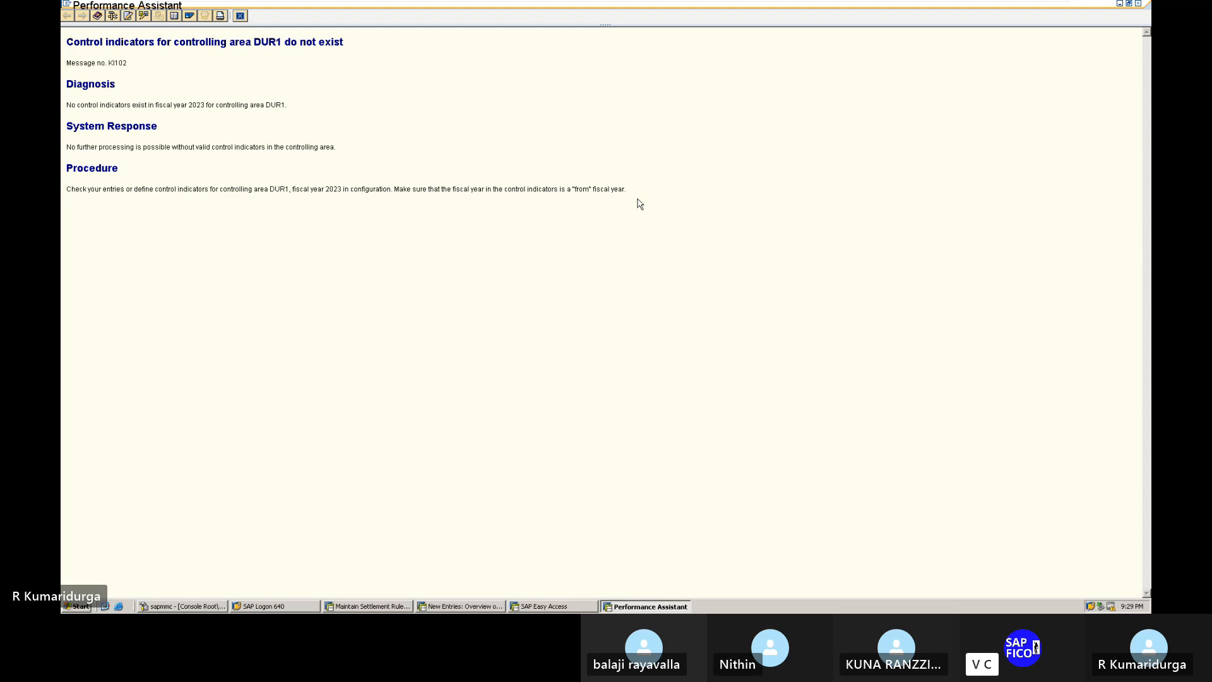
{"action": "left_click", "coordinate": [239, 15]}
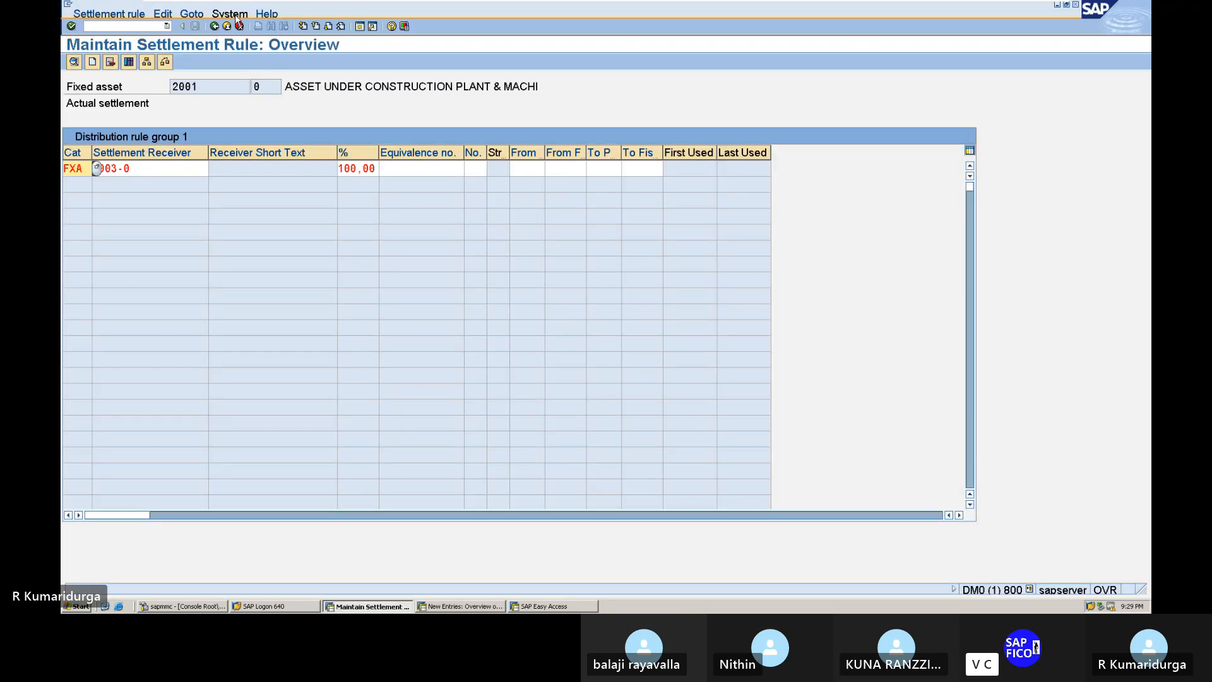
Step: Leave the settlement rule without saving and start transaction OKKB
{"action": "left_click", "coordinate": [110, 24]}
{"action": "type", "text": "/"}
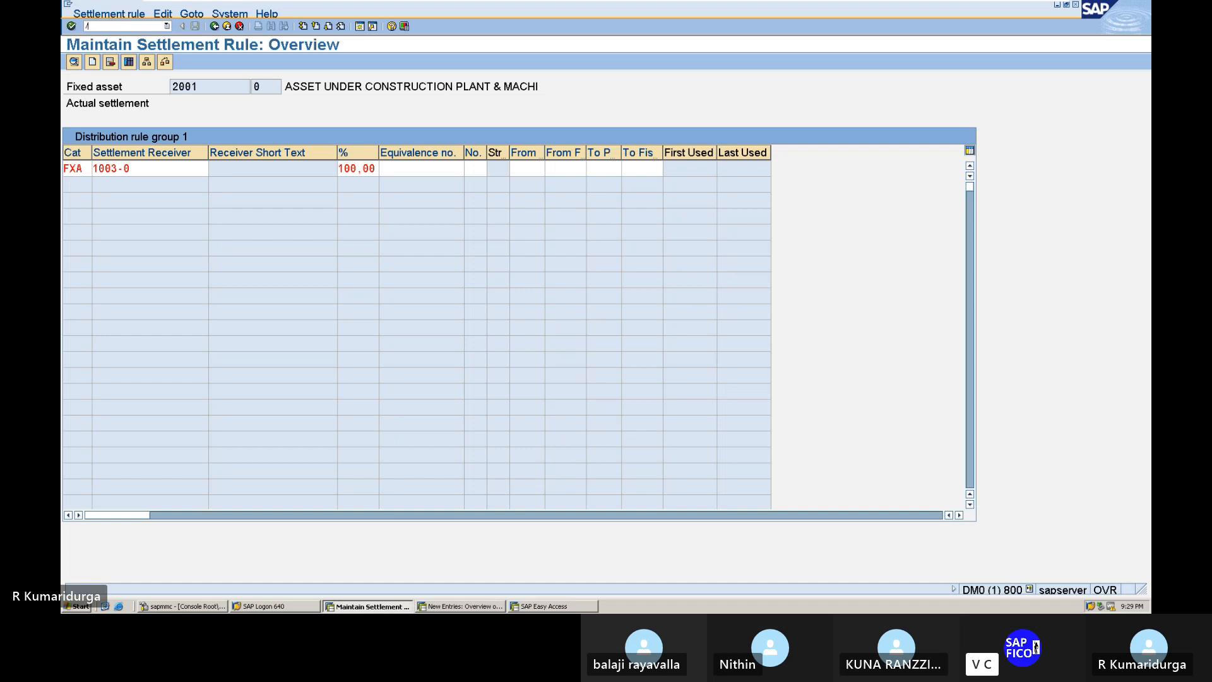
{"action": "type", "text": "n"}
{"action": "key", "text": "Return"}
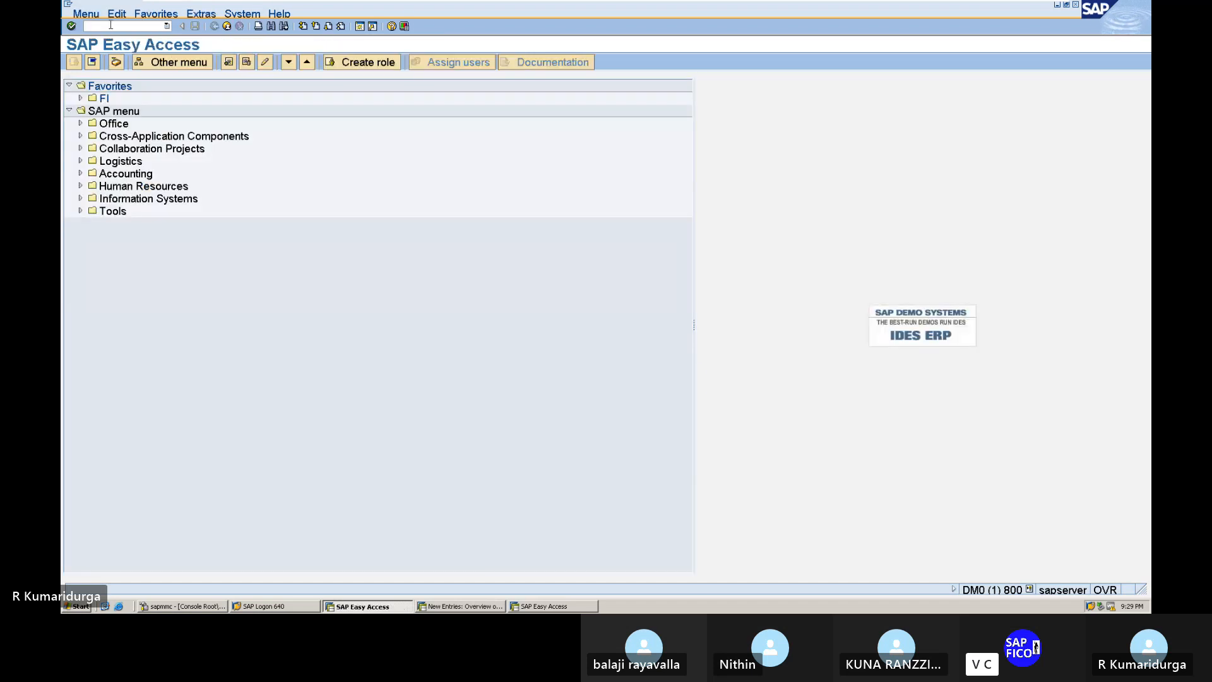
{"action": "type", "text": "oKKB"}
{"action": "key", "text": "Return"}
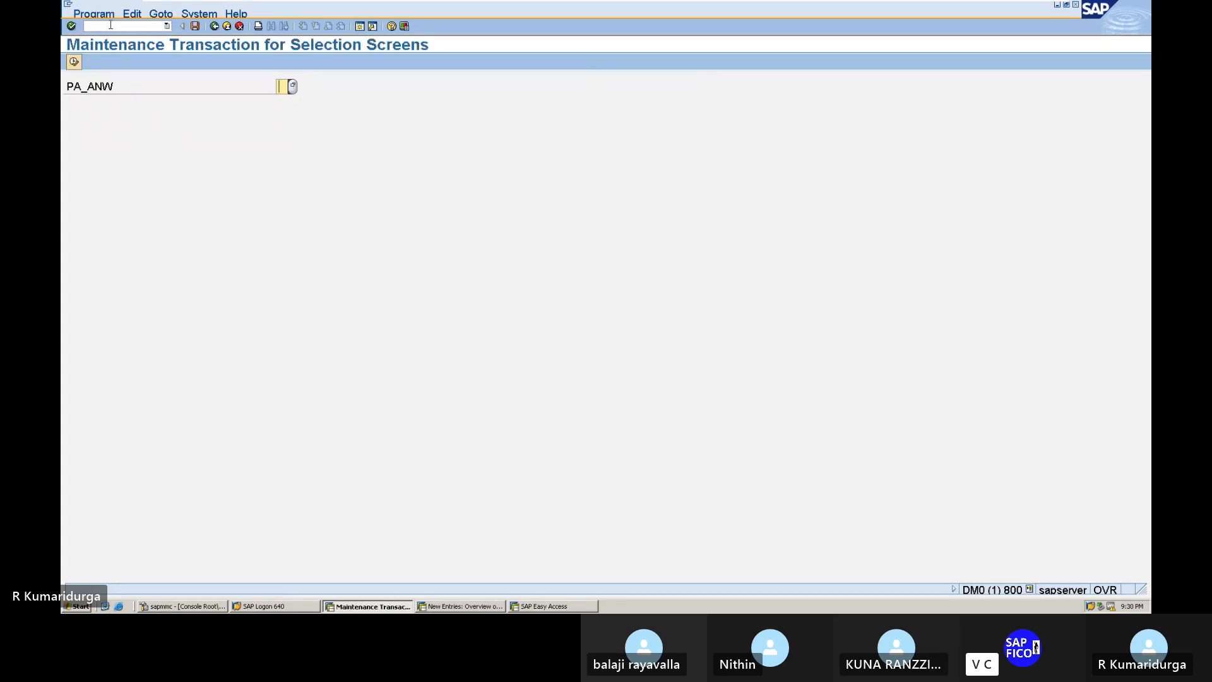
Step: Try to open controlling area maintenance with transaction OKKP, declining to display the locked data
{"action": "left_click", "coordinate": [110, 26]}
{"action": "type", "text": "/NOKKP"}
{"action": "key", "text": "Return"}
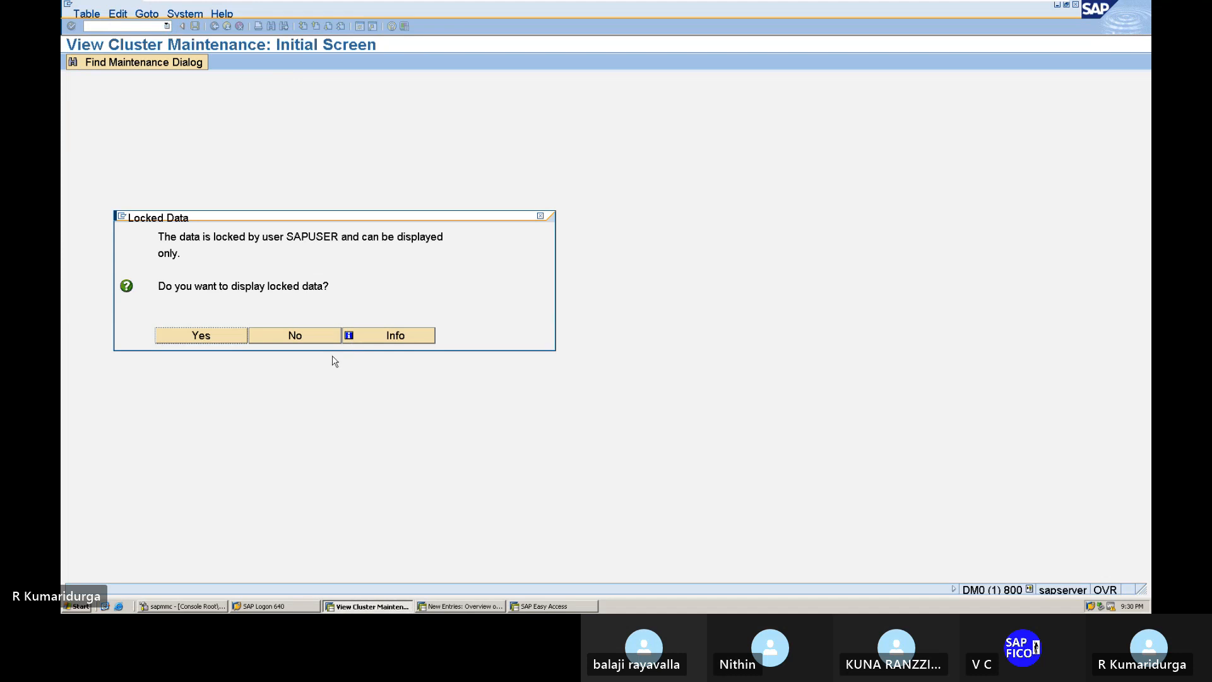
{"action": "left_click", "coordinate": [294, 337]}
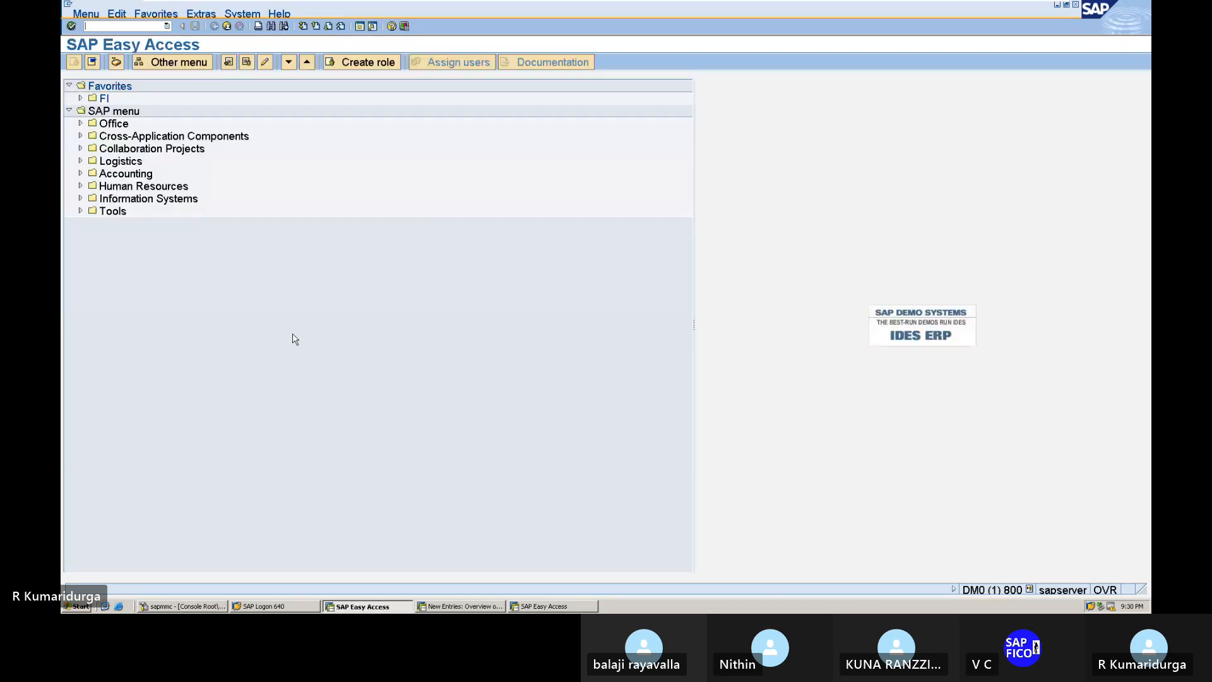
Step: Switch to the company code assignment session, replace it with transaction SM12 and list the lock entries for client 800
{"action": "left_click", "coordinate": [486, 607]}
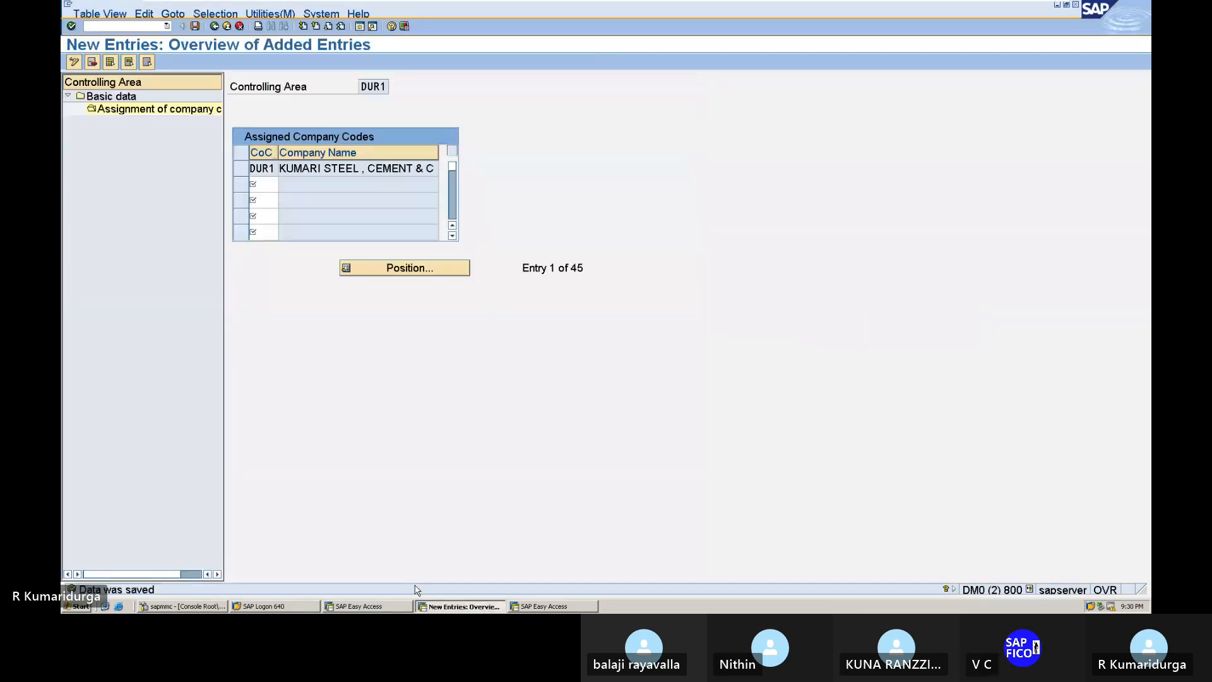
{"action": "left_click", "coordinate": [101, 24]}
{"action": "type", "text": "/NSM12"}
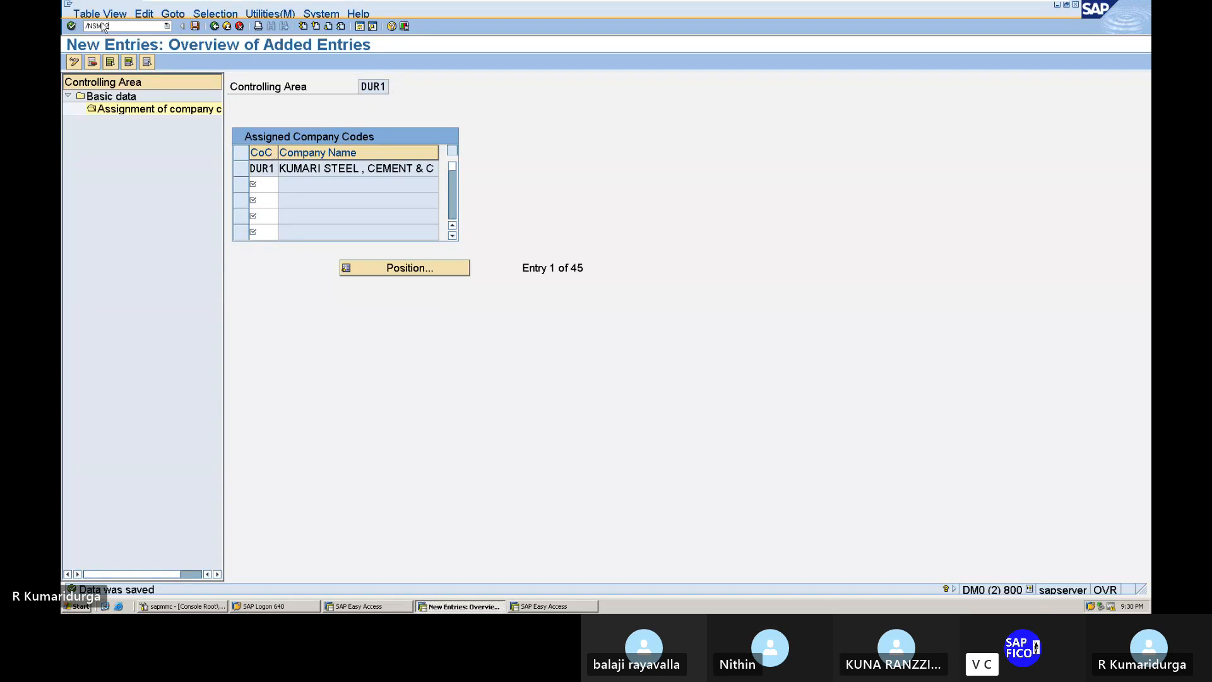
{"action": "key", "text": "Return"}
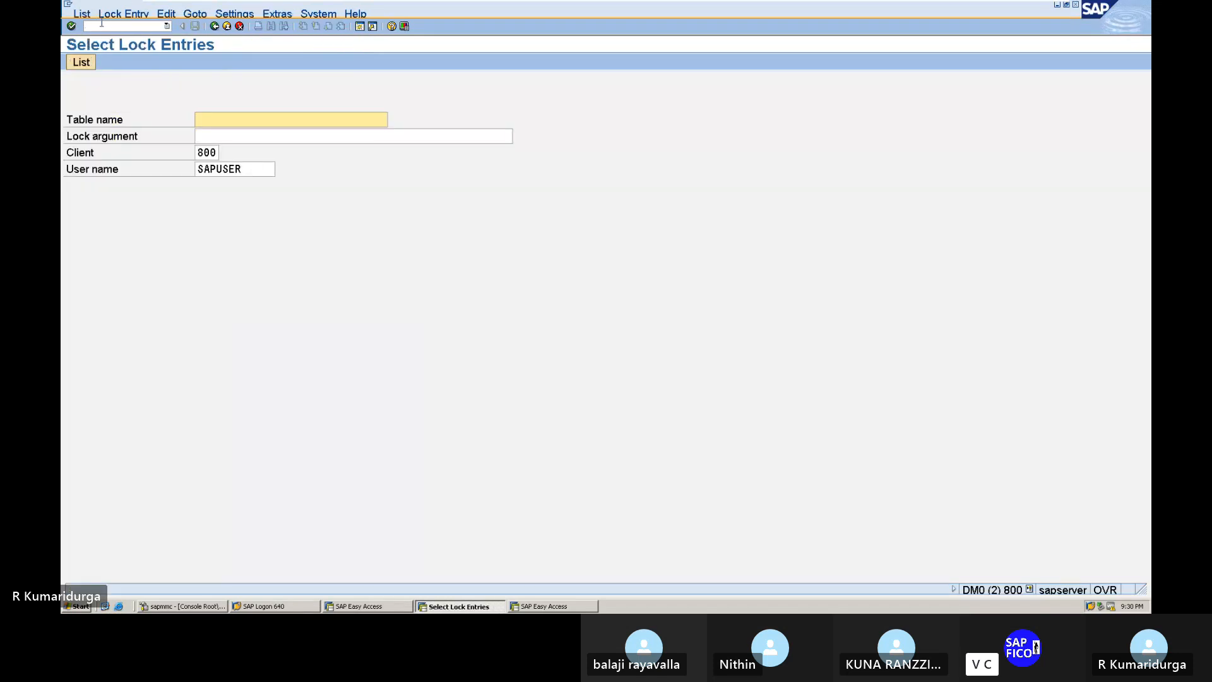
{"action": "left_click", "coordinate": [85, 66]}
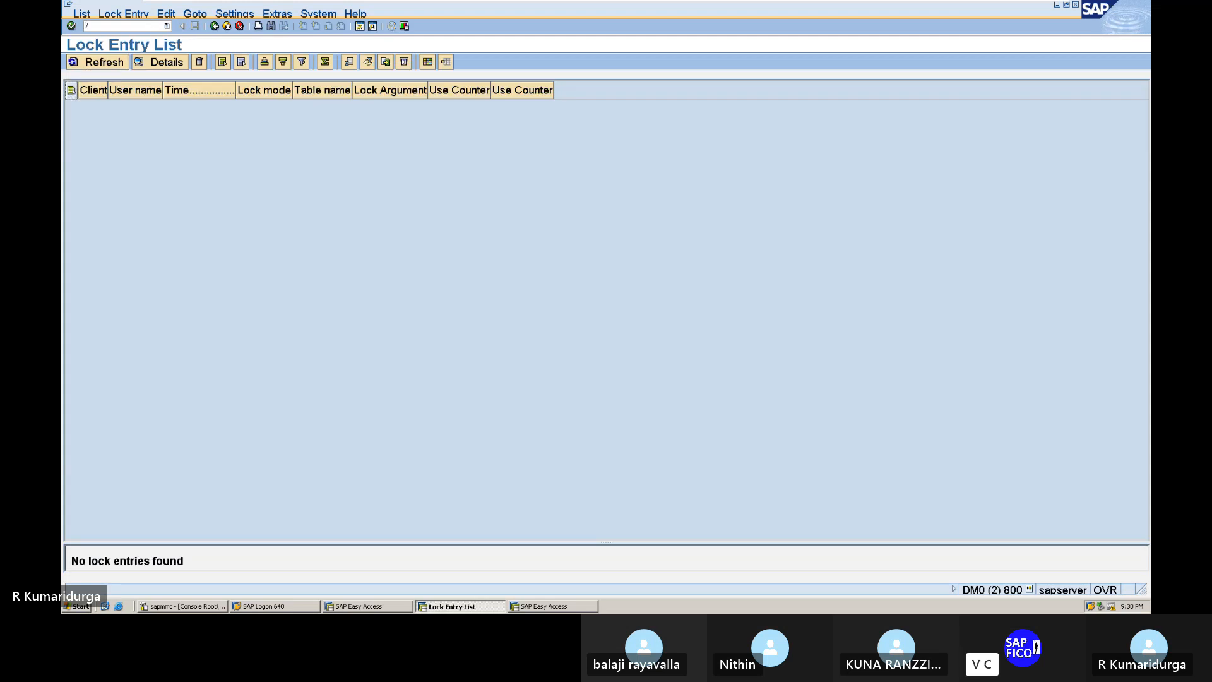
Step: Start transaction OKKP and open the activate components/control indicators view for controlling area DUR1
{"action": "type", "text": "NP"}
{"action": "key", "text": "BackSpace"}
{"action": "type", "text": "O"}
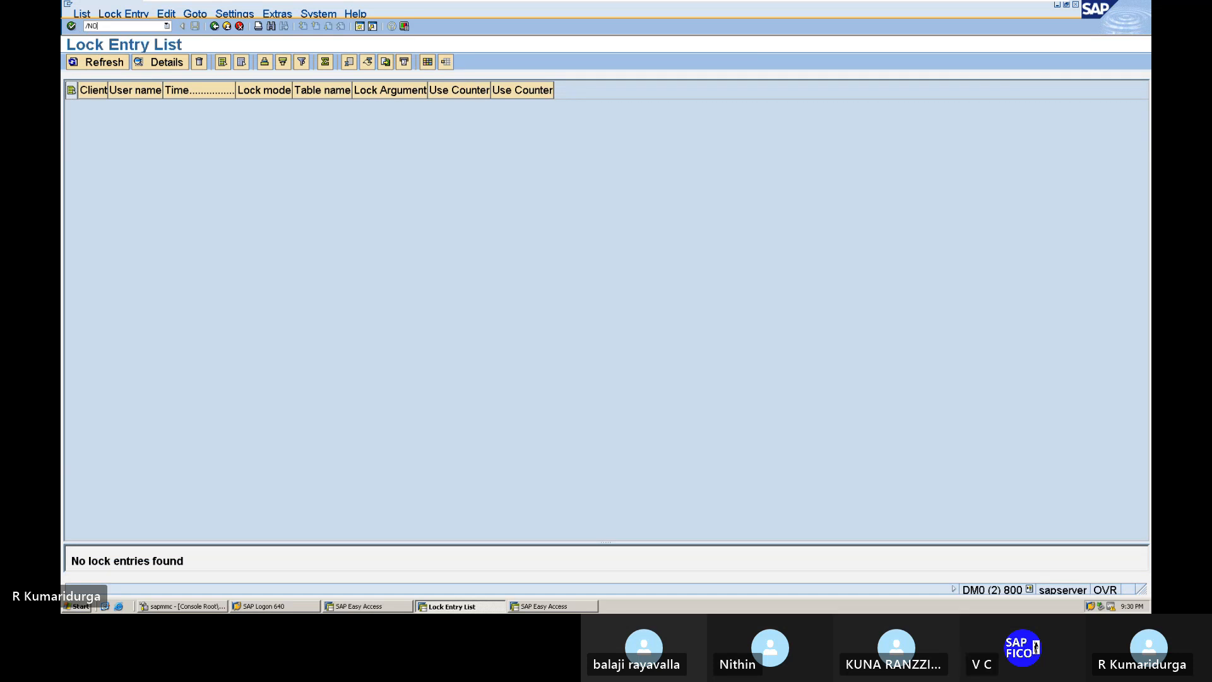
{"action": "type", "text": "KKP"}
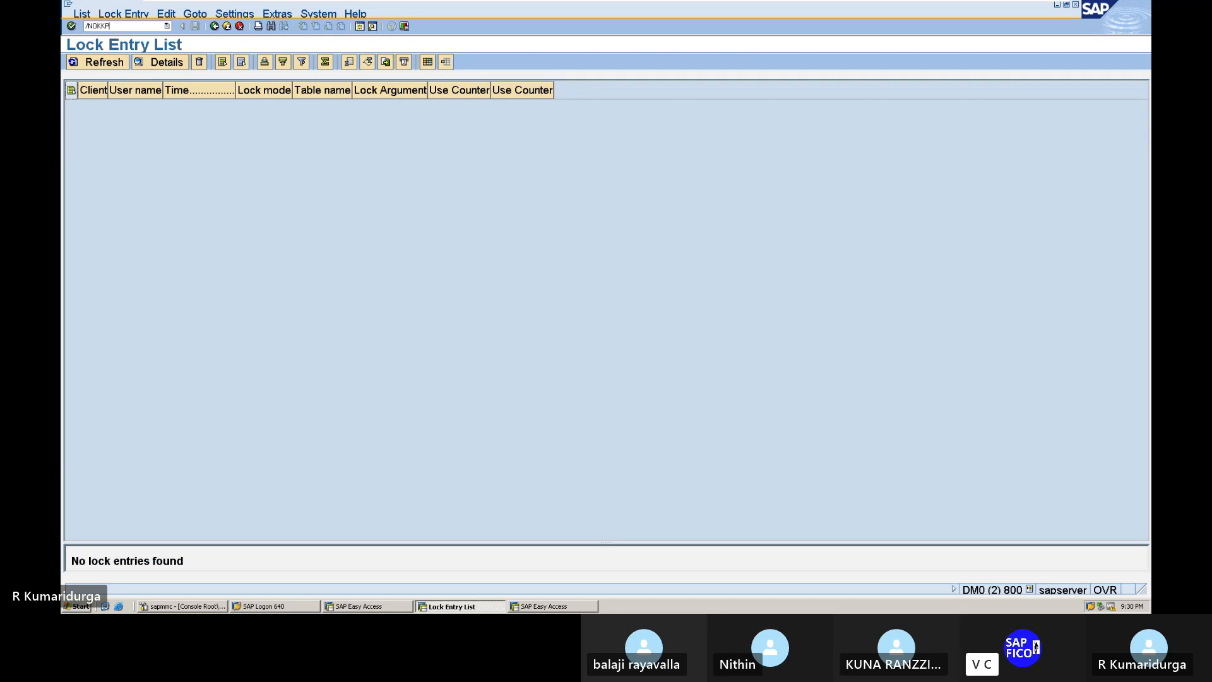
{"action": "key", "text": "Return"}
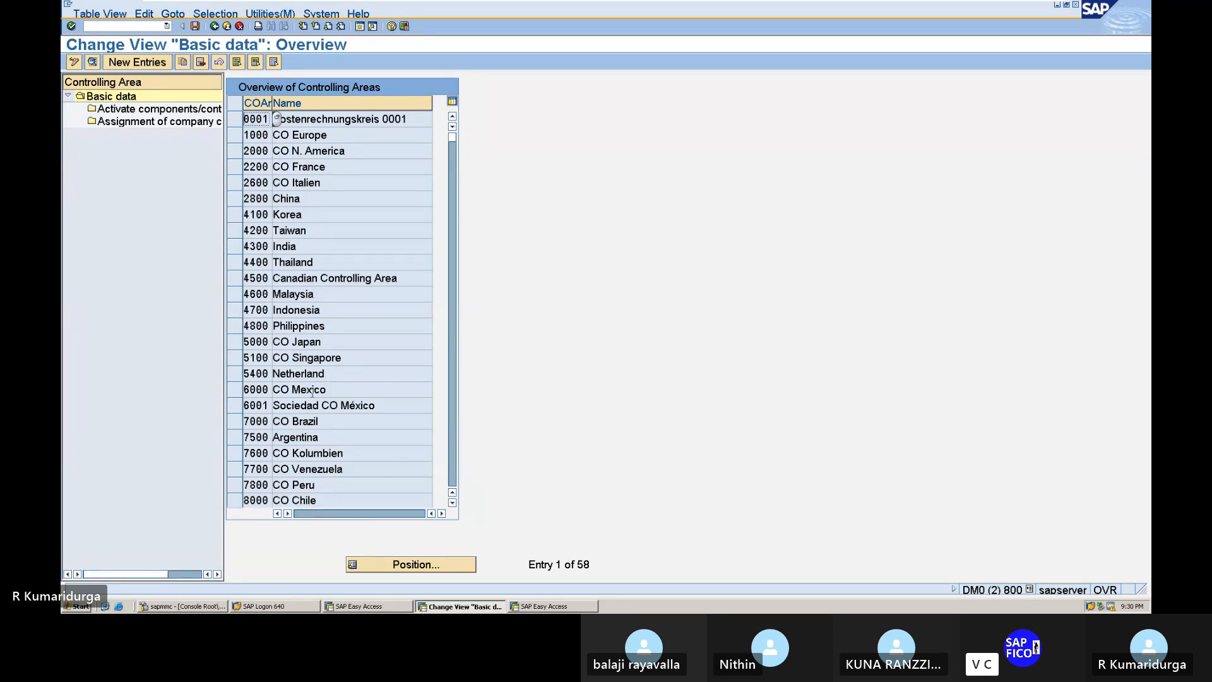
{"action": "scroll", "coordinate": [311, 393], "scroll_direction": "down", "scroll_amount": 3}
{"action": "scroll", "coordinate": [312, 393], "scroll_direction": "down", "scroll_amount": 6}
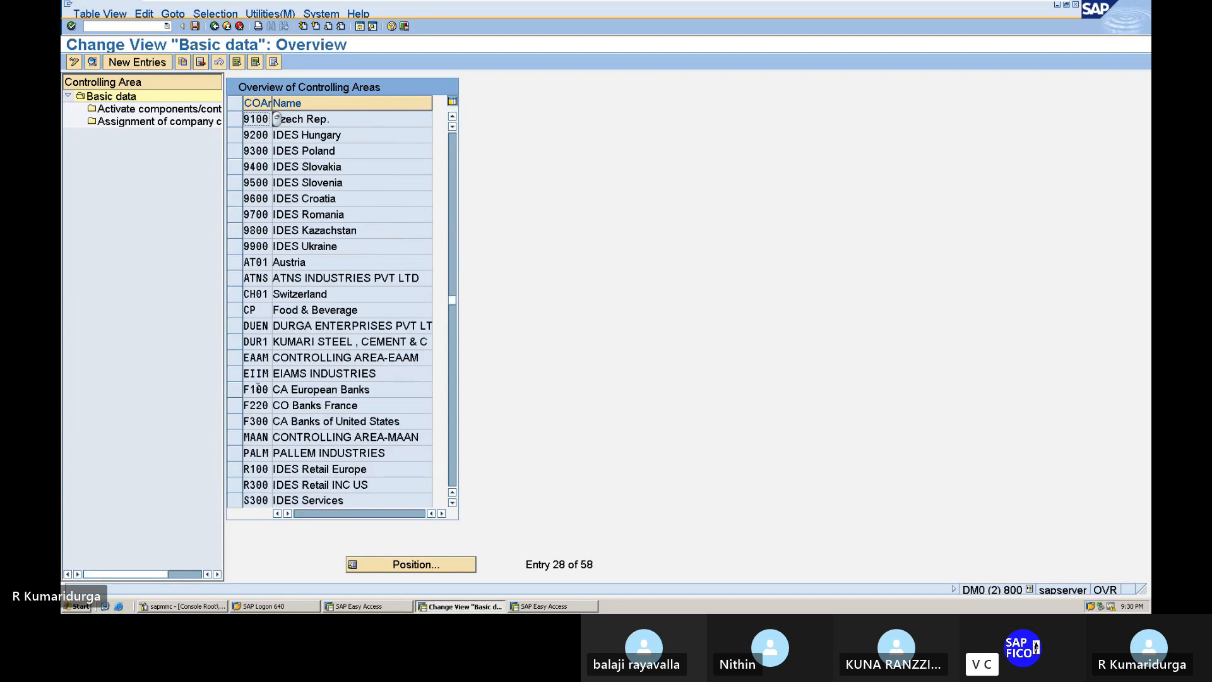
{"action": "left_click", "coordinate": [234, 342]}
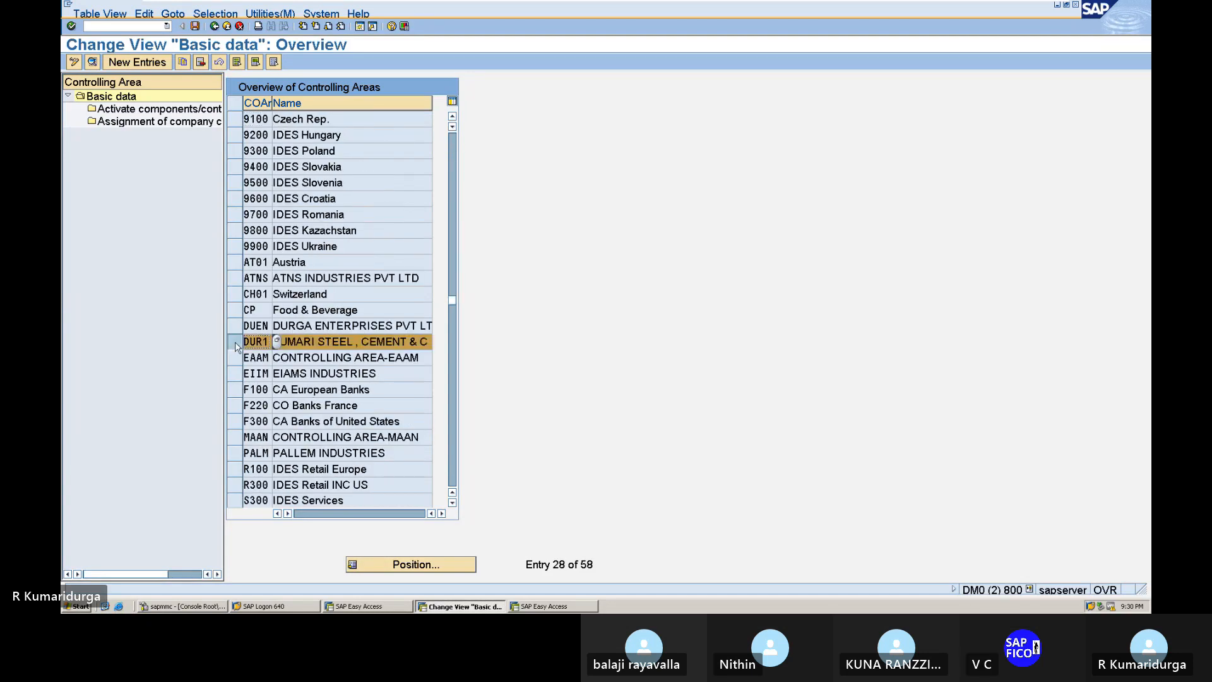
{"action": "double_click", "coordinate": [173, 110]}
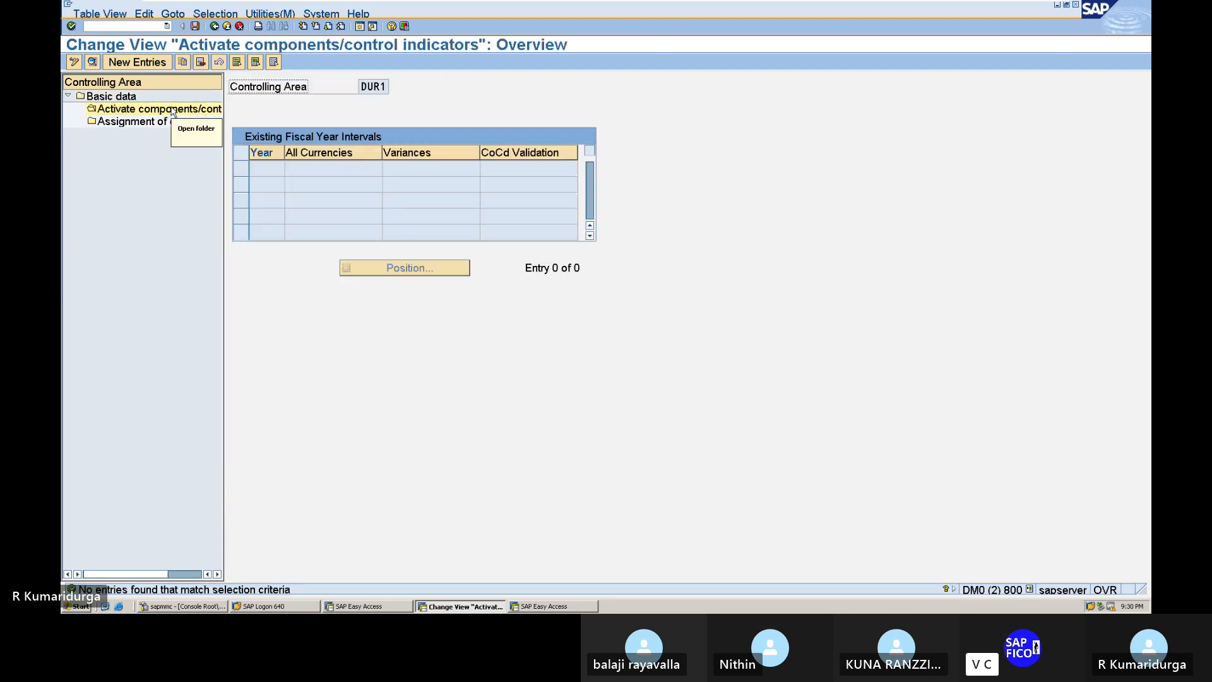
Step: Create and save a control indicator entry for controlling area DUR1 from fiscal year 2023 with Cost Centers set to Component active
{"action": "left_click", "coordinate": [158, 67]}
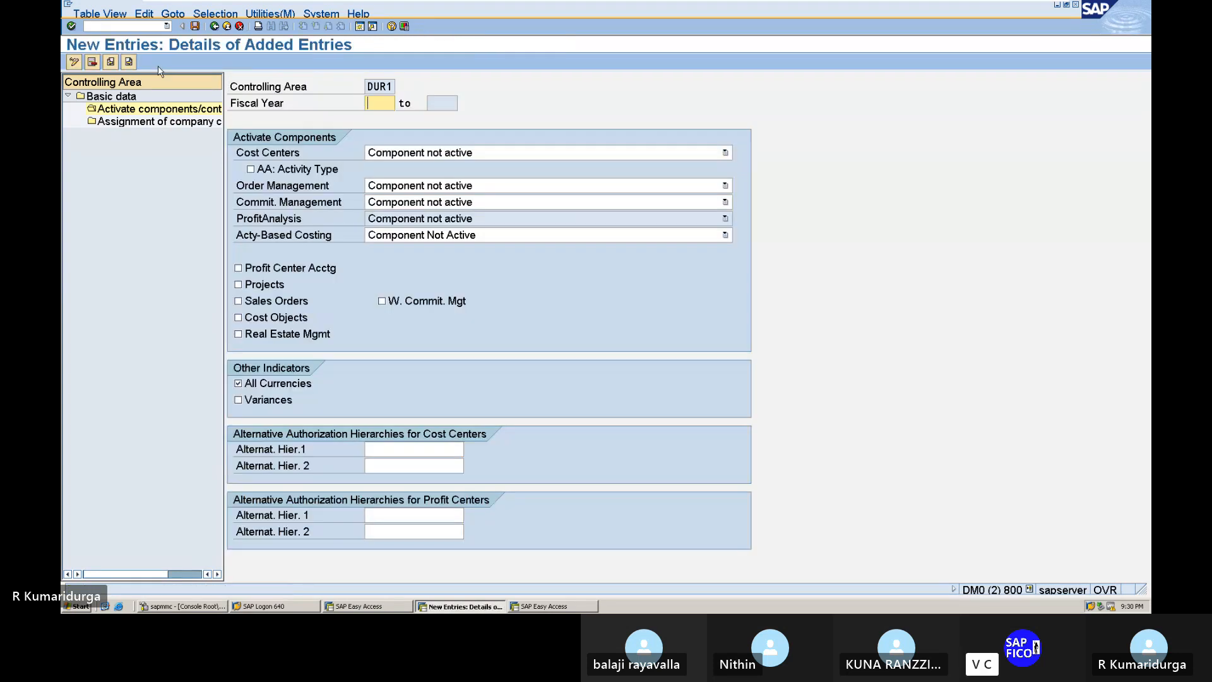
{"action": "type", "text": "2023"}
{"action": "left_click", "coordinate": [440, 157]}
{"action": "left_click", "coordinate": [440, 157]}
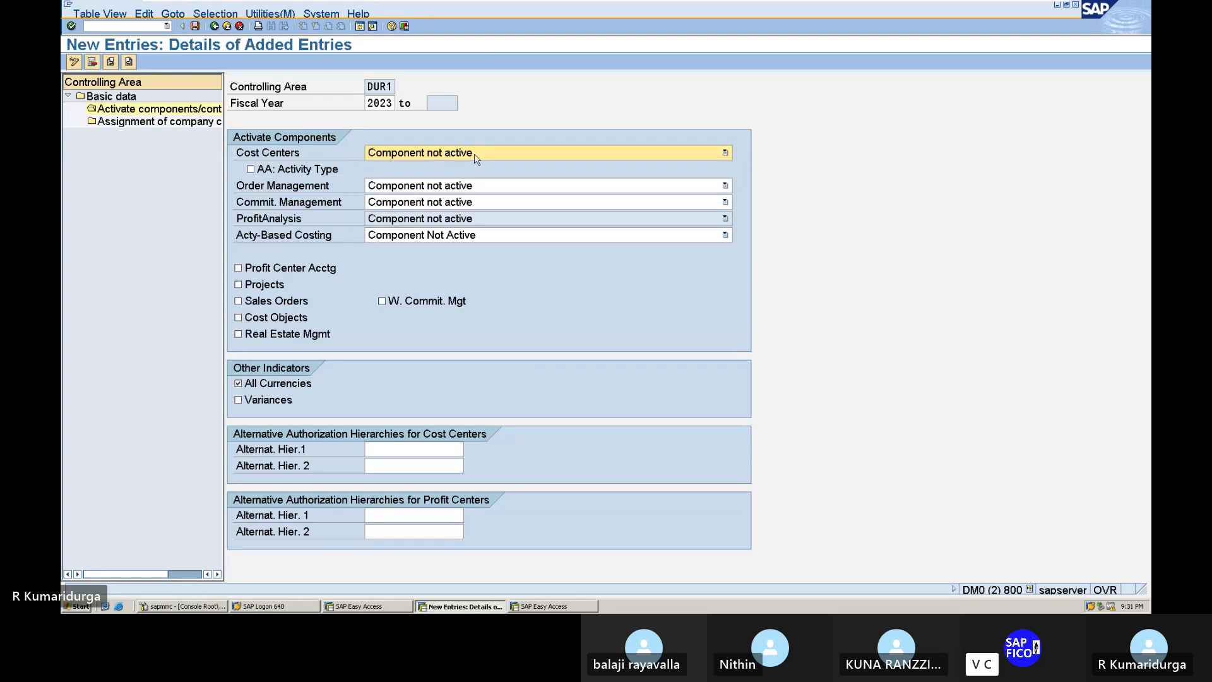
{"action": "left_click", "coordinate": [440, 157]}
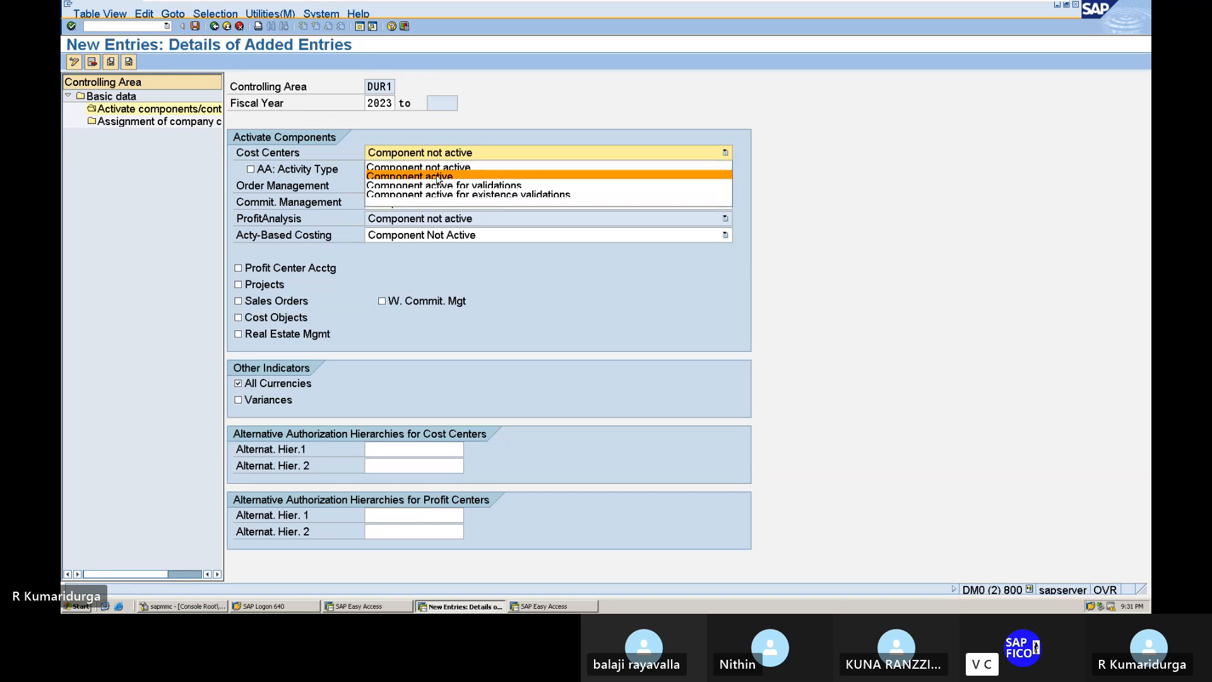
{"action": "left_click", "coordinate": [440, 177]}
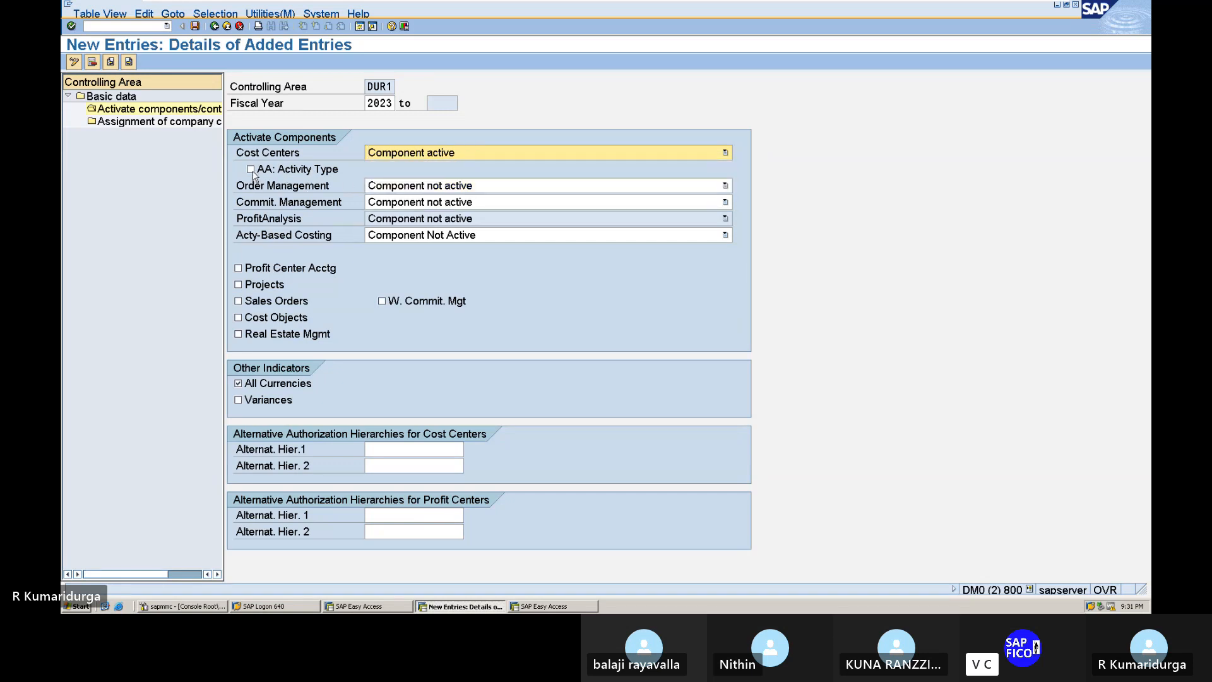
{"action": "key", "text": "Return"}
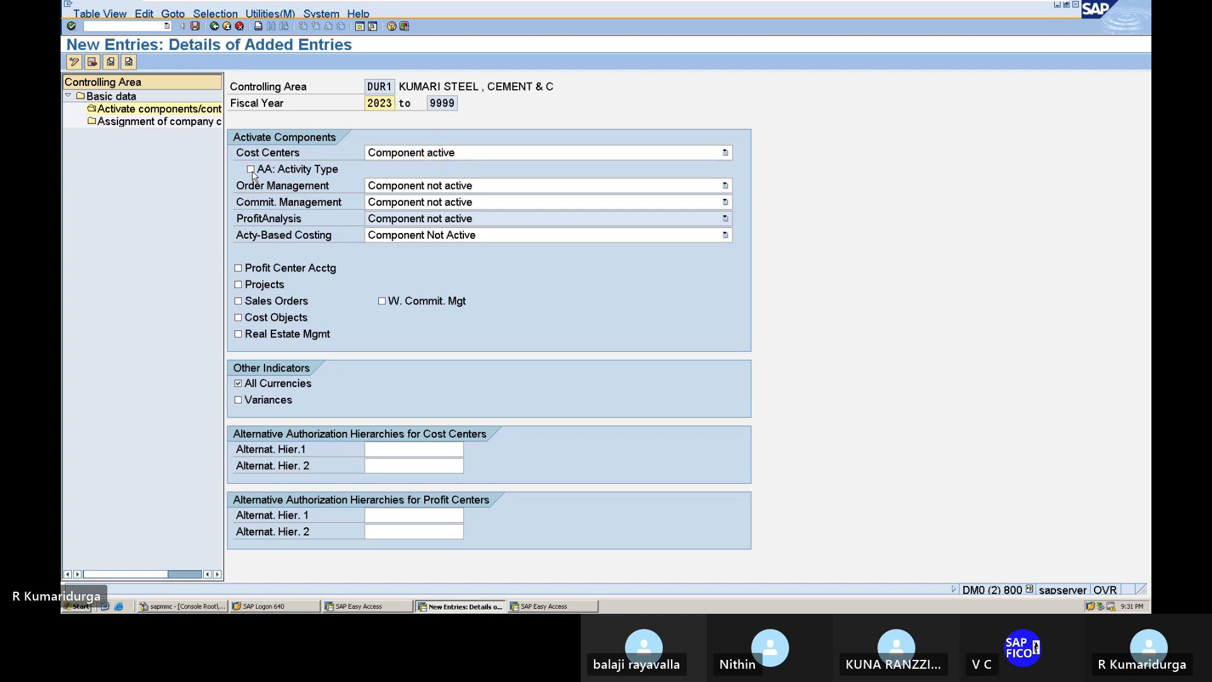
{"action": "left_click", "coordinate": [195, 26]}
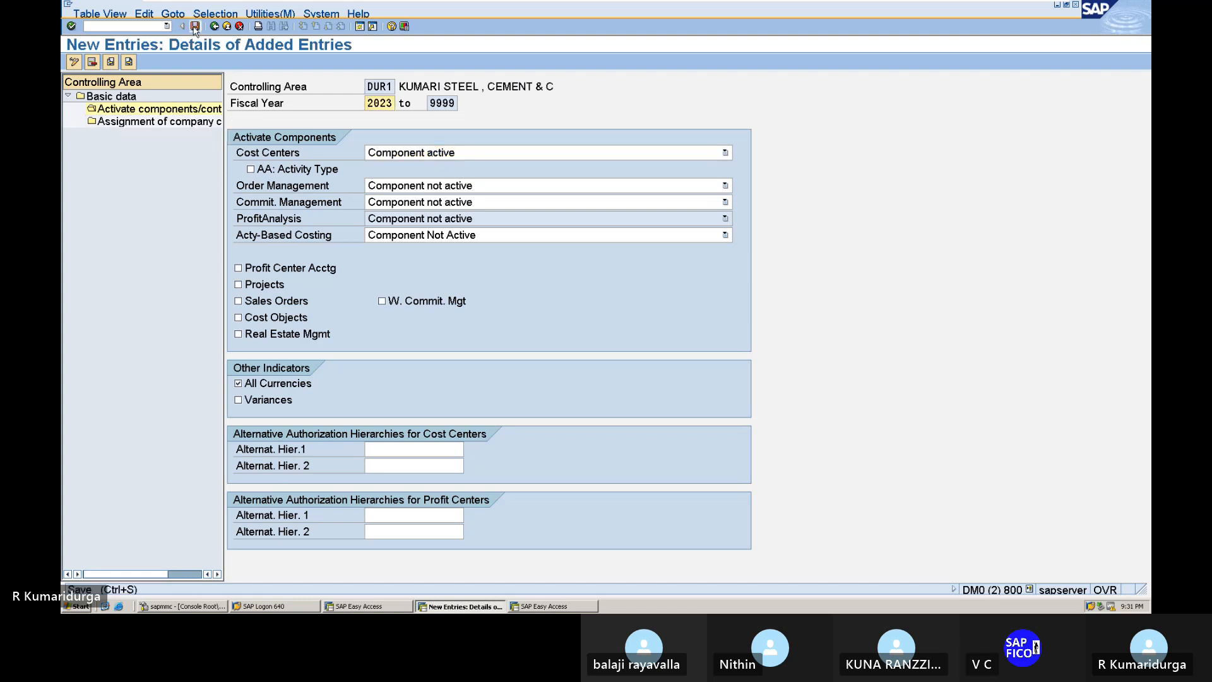
{"action": "key", "text": "Return"}
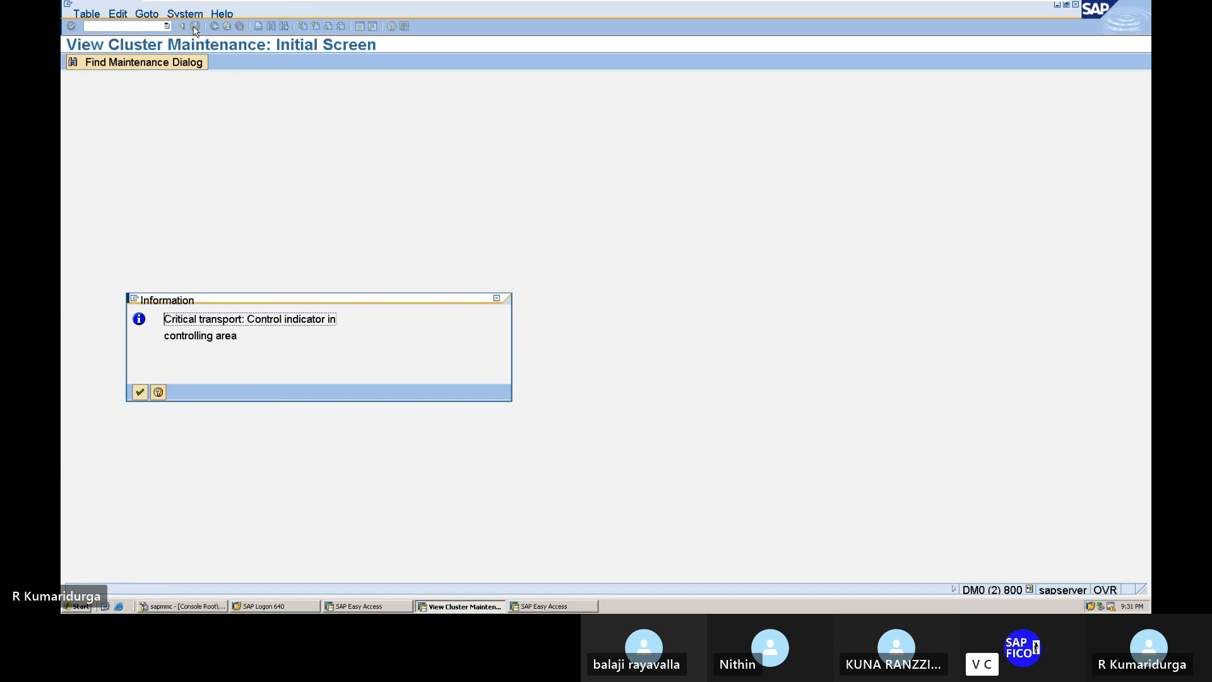
{"action": "left_click", "coordinate": [140, 393]}
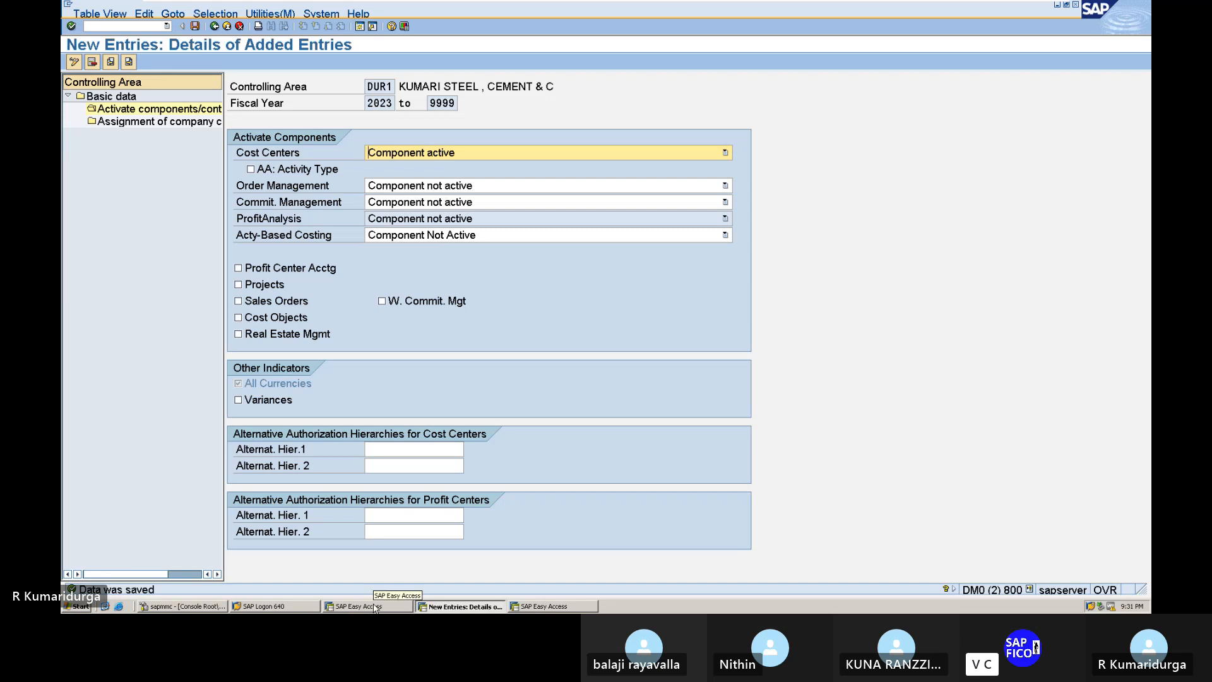
Step: Activate AA: Activity Type for the 2023 entry, save it and open the company code assignment of controlling area DUR1
{"action": "left_click", "coordinate": [250, 169]}
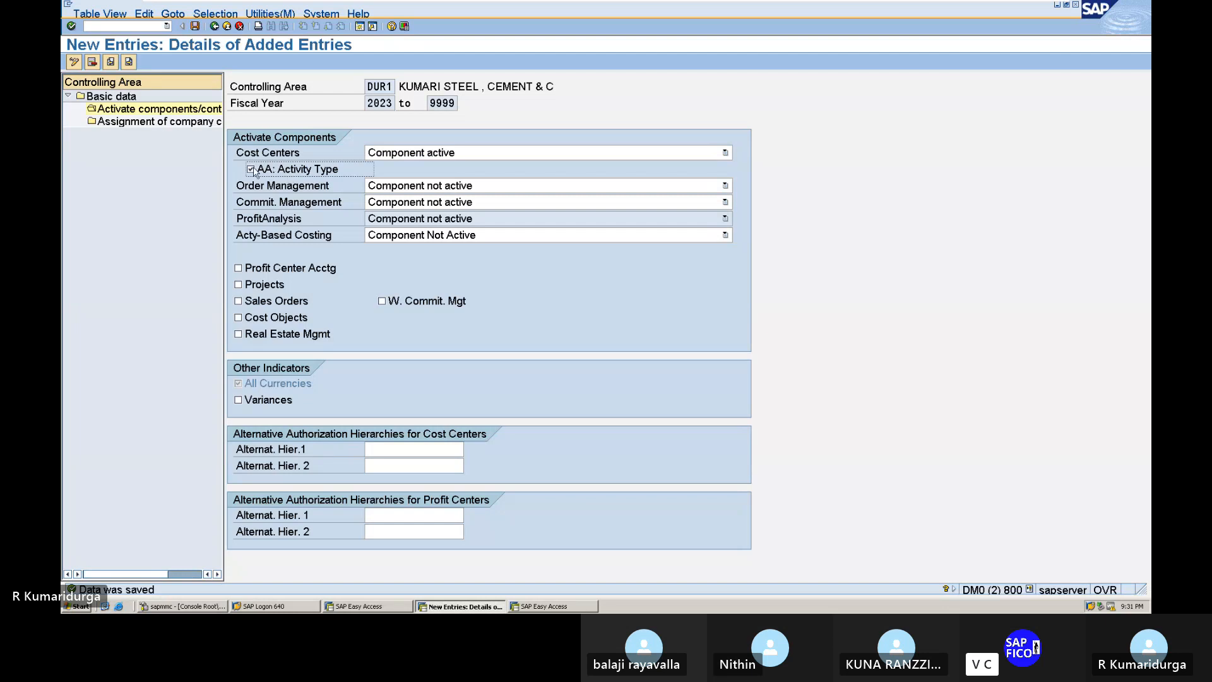
{"action": "left_click", "coordinate": [196, 26]}
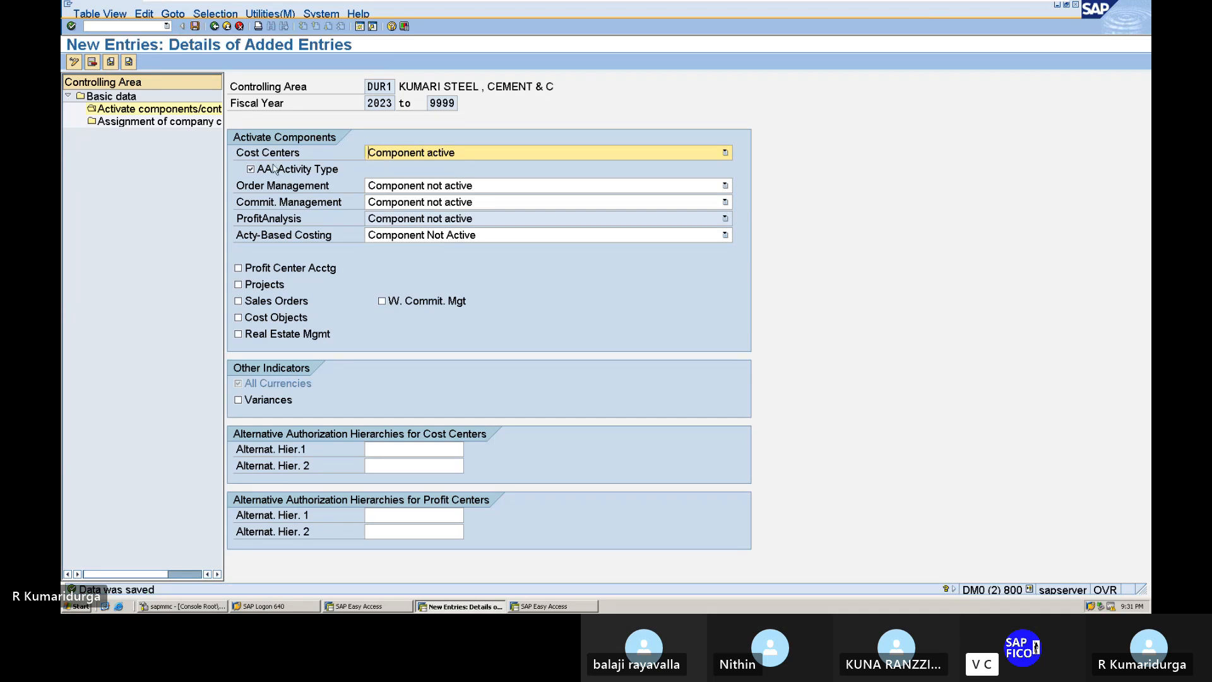
{"action": "left_click", "coordinate": [187, 124]}
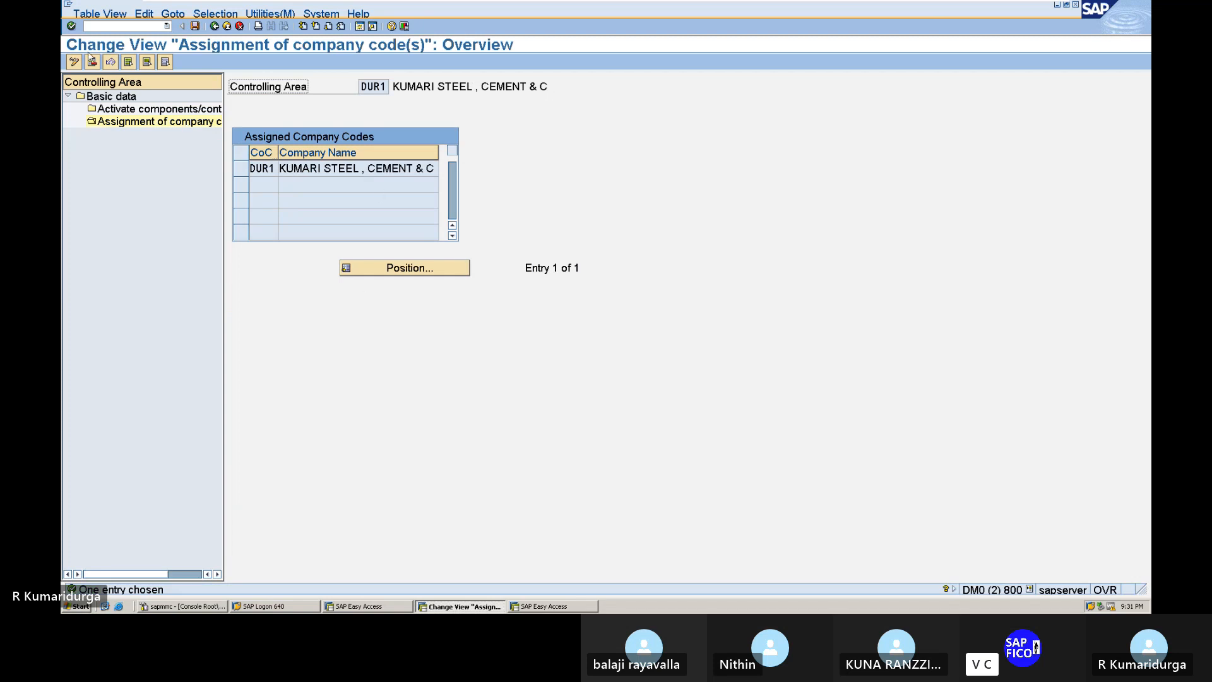
Step: Start transaction AIAB, list the line items of asset 2001 in company code DUR1 and open the settlement rule for all of them
{"action": "left_click", "coordinate": [125, 26]}
{"action": "type", "text": "/NAIAB"}
{"action": "key", "text": "Return"}
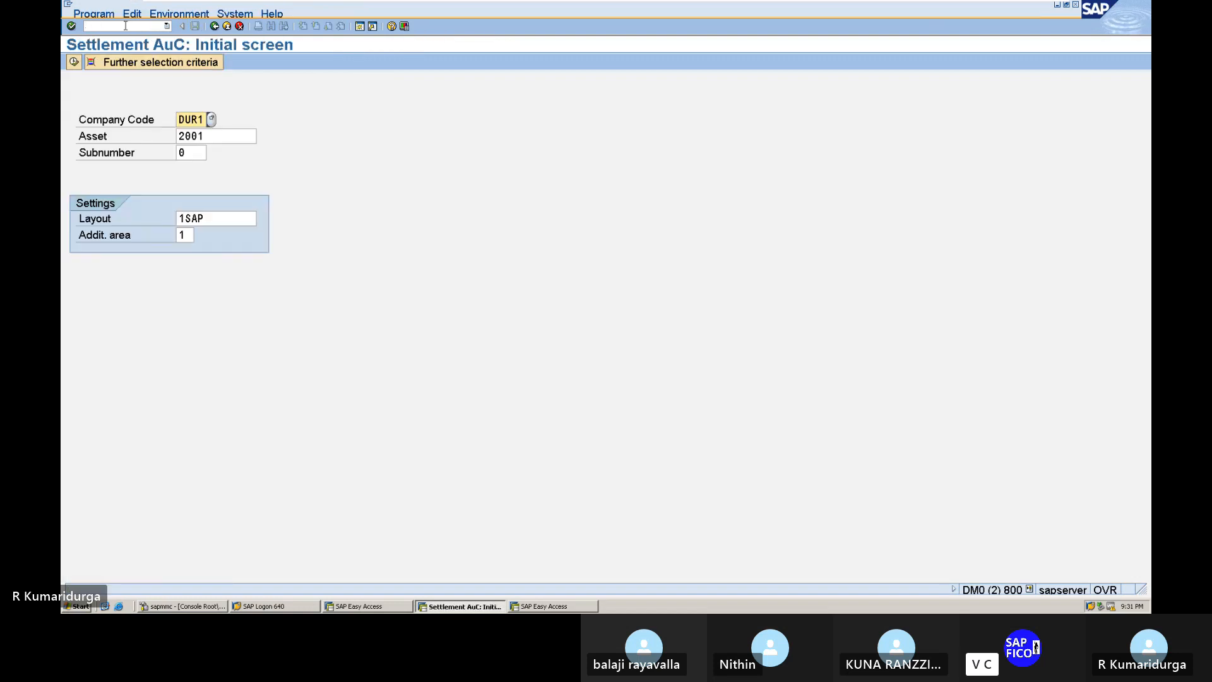
{"action": "left_click", "coordinate": [74, 66]}
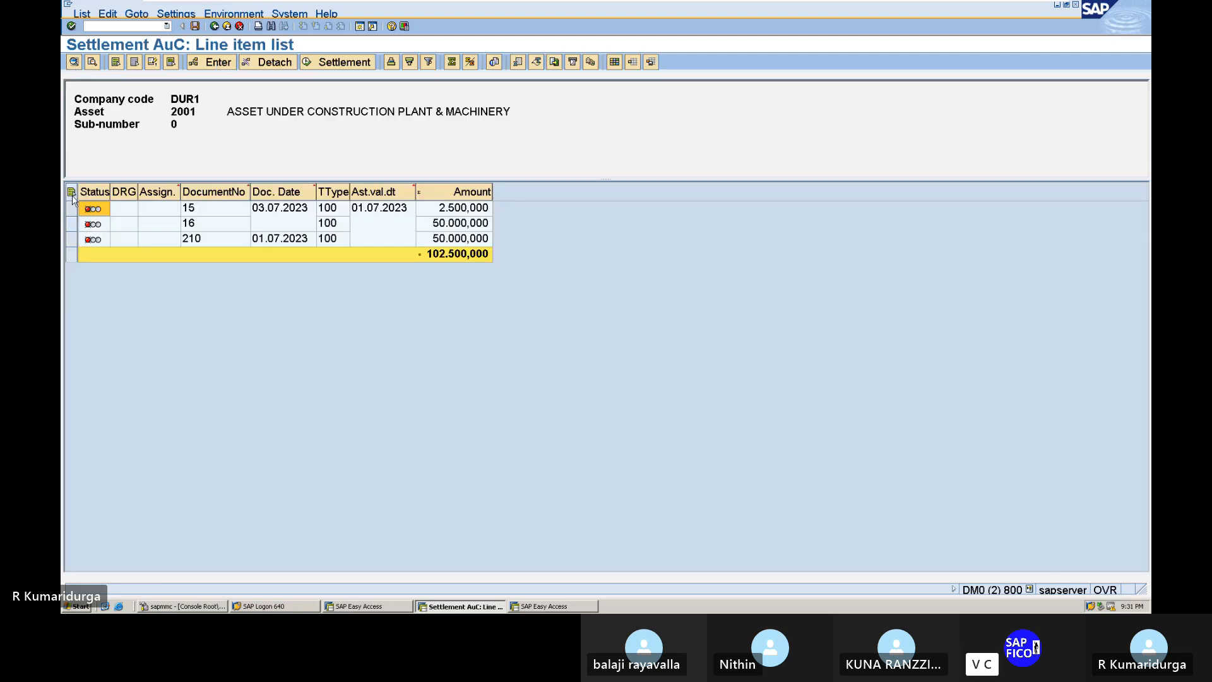
{"action": "left_click", "coordinate": [72, 196]}
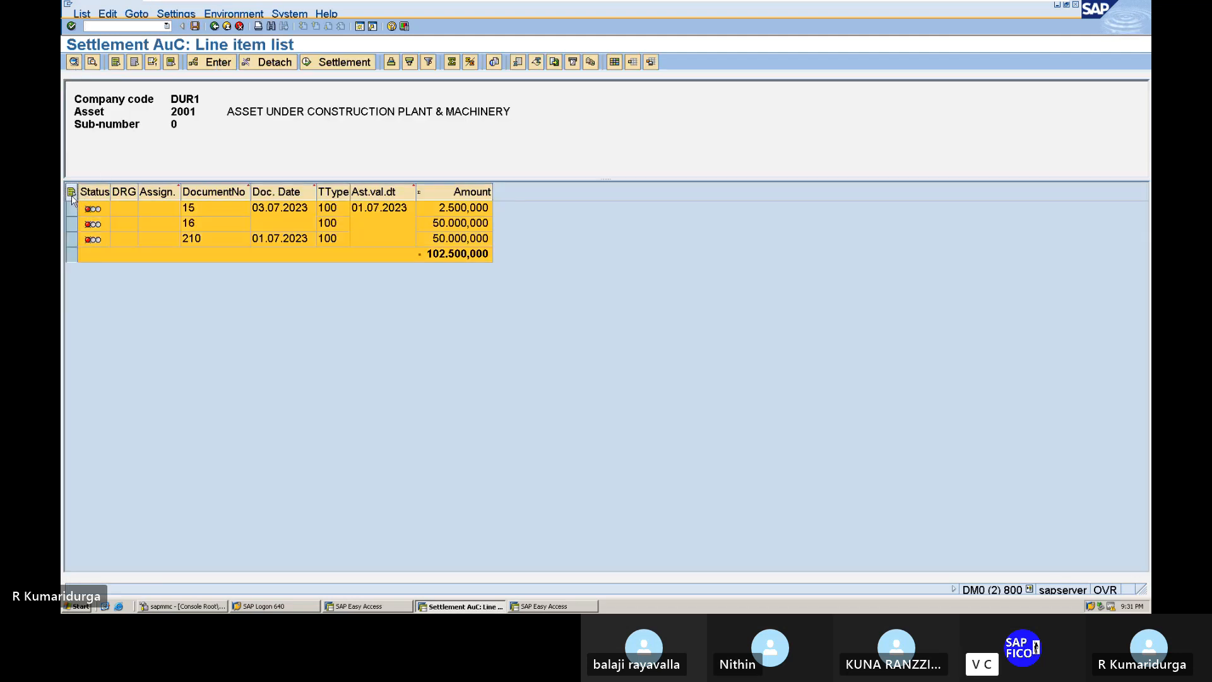
{"action": "left_click", "coordinate": [207, 66]}
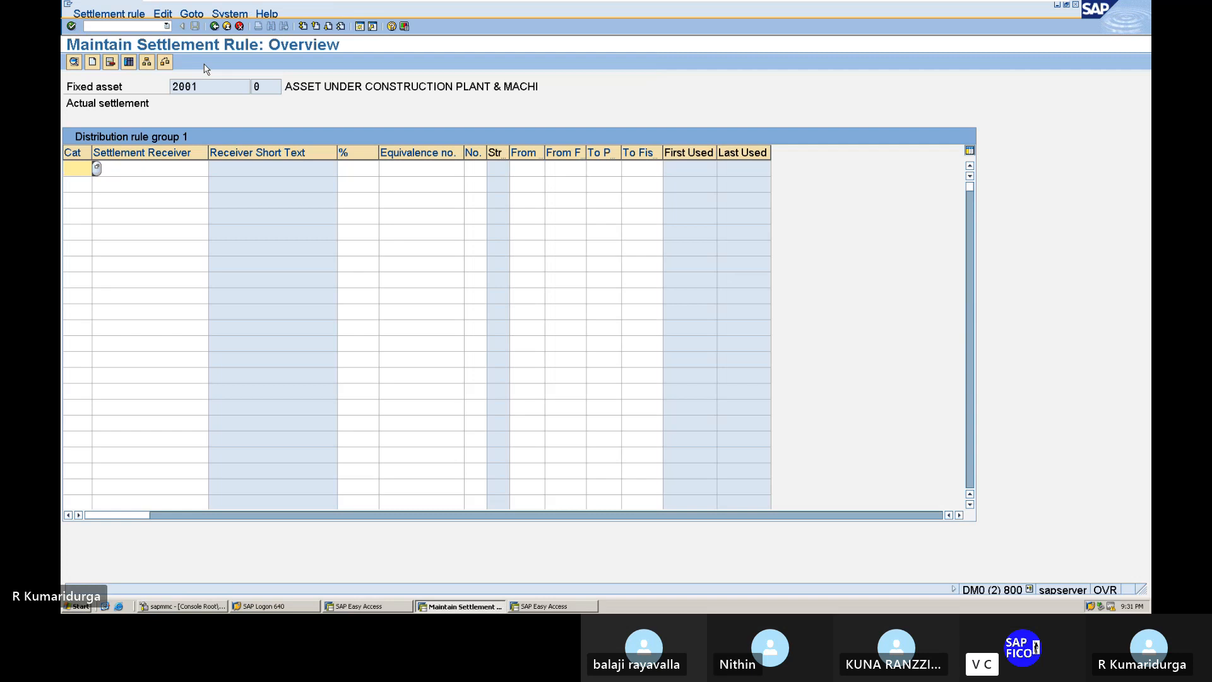
Step: Enter a distribution rule with category FXA, settlement receiver 1003-0 and 100 percent
{"action": "left_click", "coordinate": [96, 169]}
{"action": "double_click", "coordinate": [178, 206]}
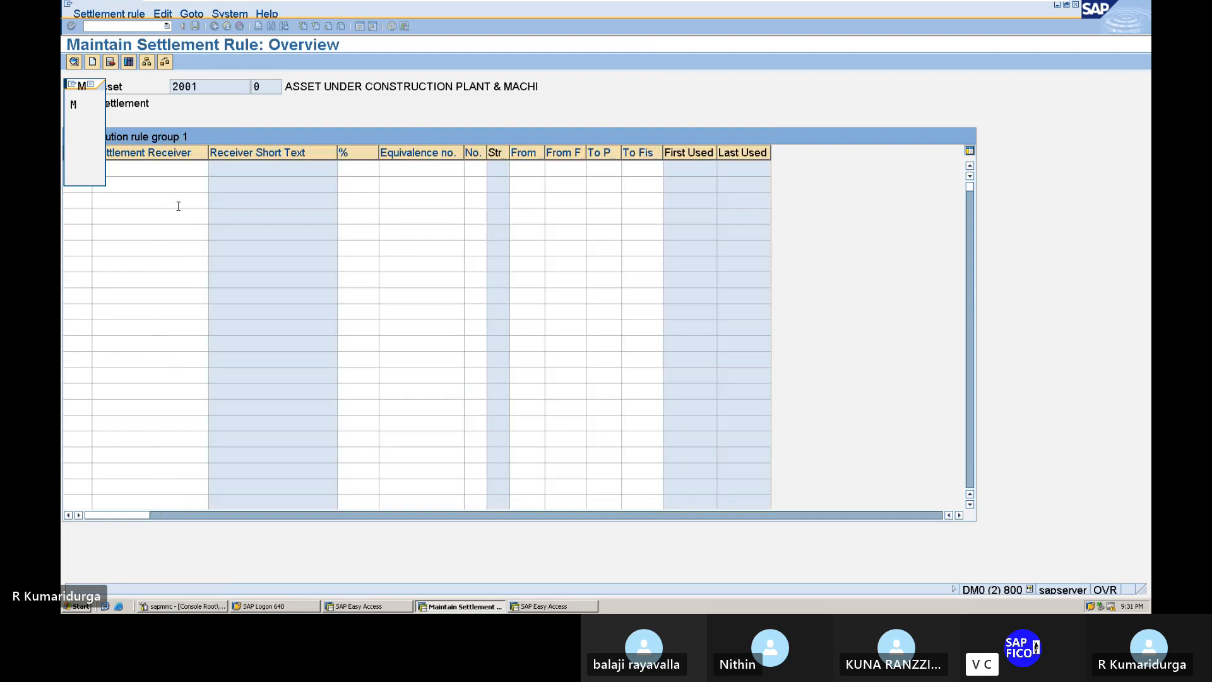
{"action": "left_click", "coordinate": [198, 172]}
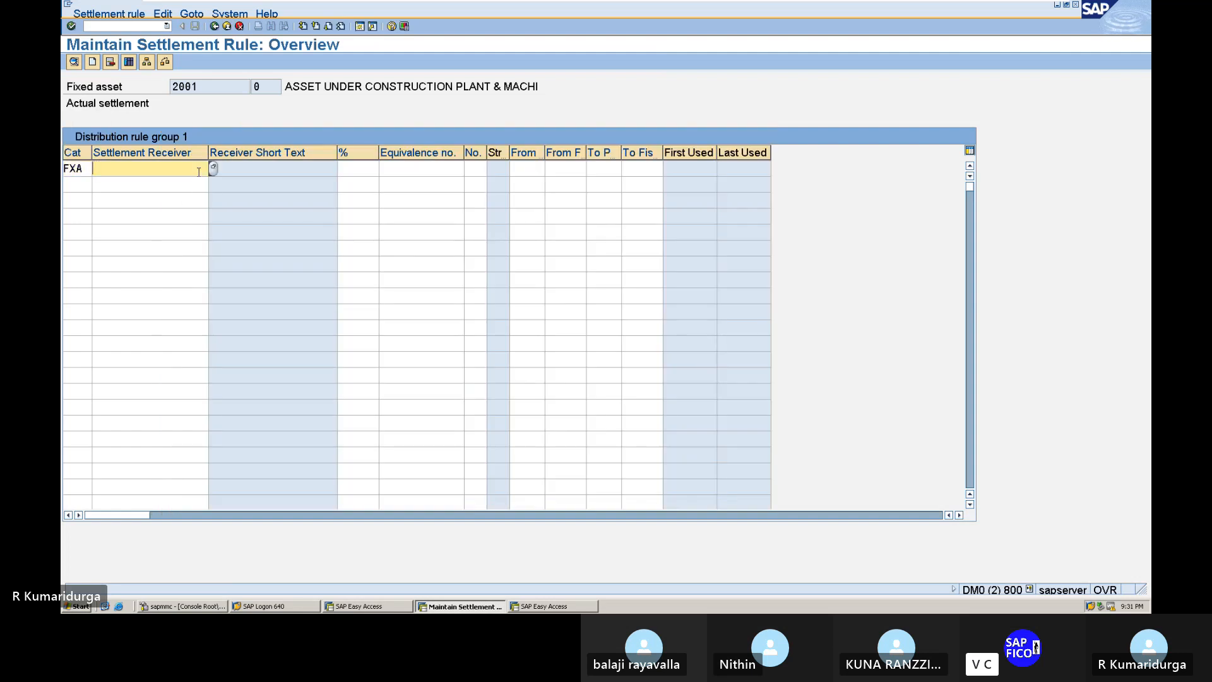
{"action": "left_click", "coordinate": [213, 169]}
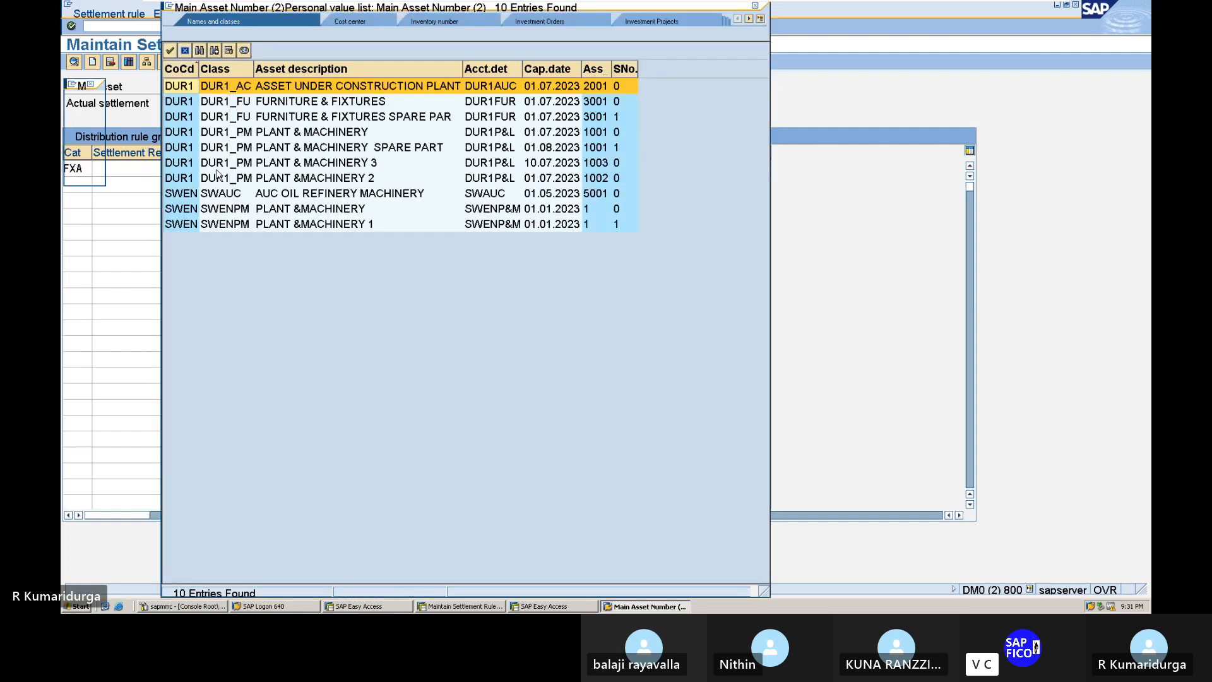
{"action": "double_click", "coordinate": [365, 163]}
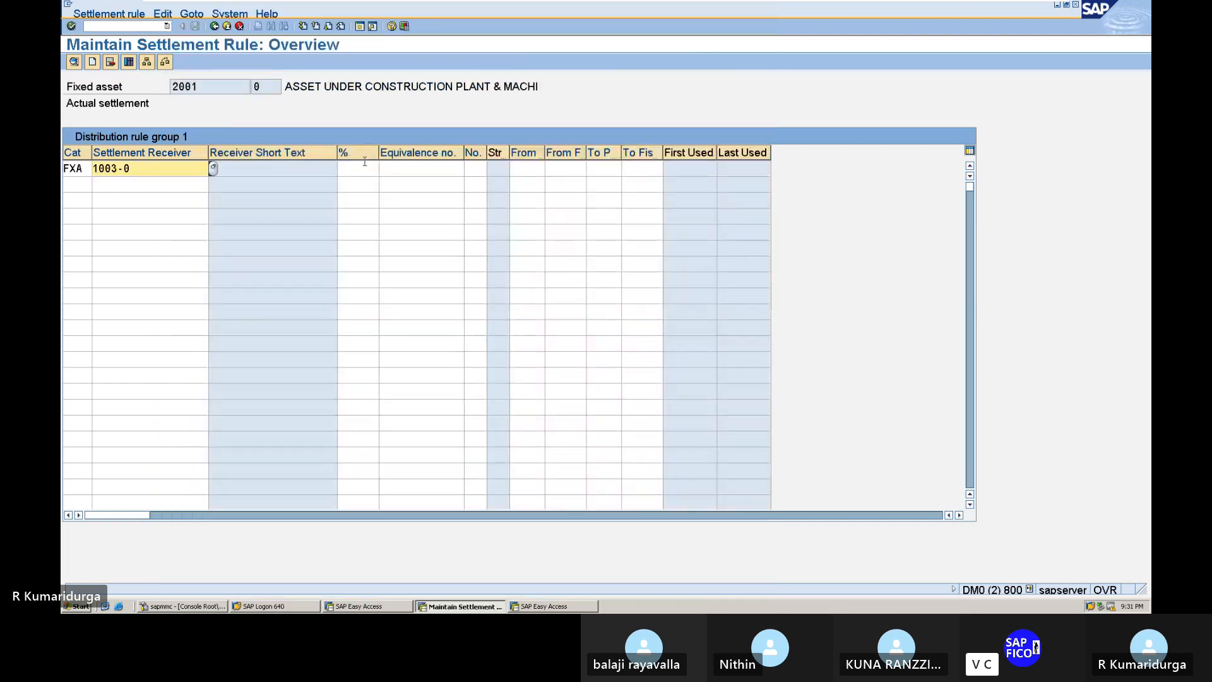
{"action": "left_click", "coordinate": [359, 169]}
{"action": "type", "text": "100"}
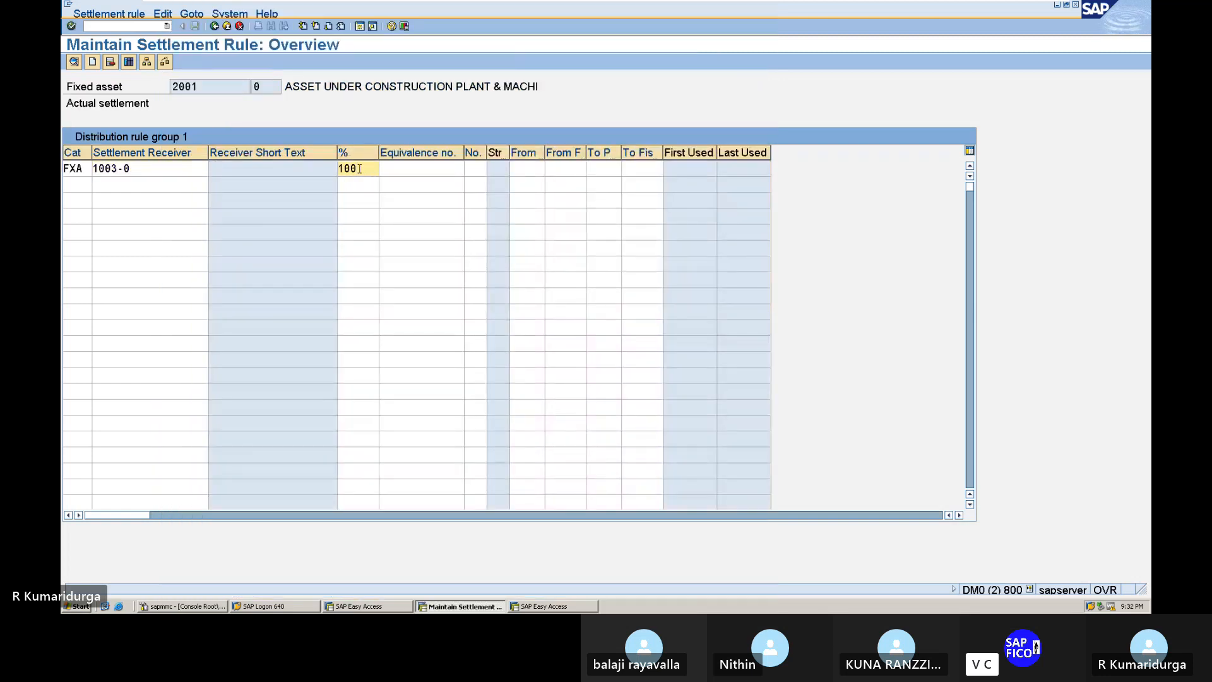
{"action": "key", "text": "Return"}
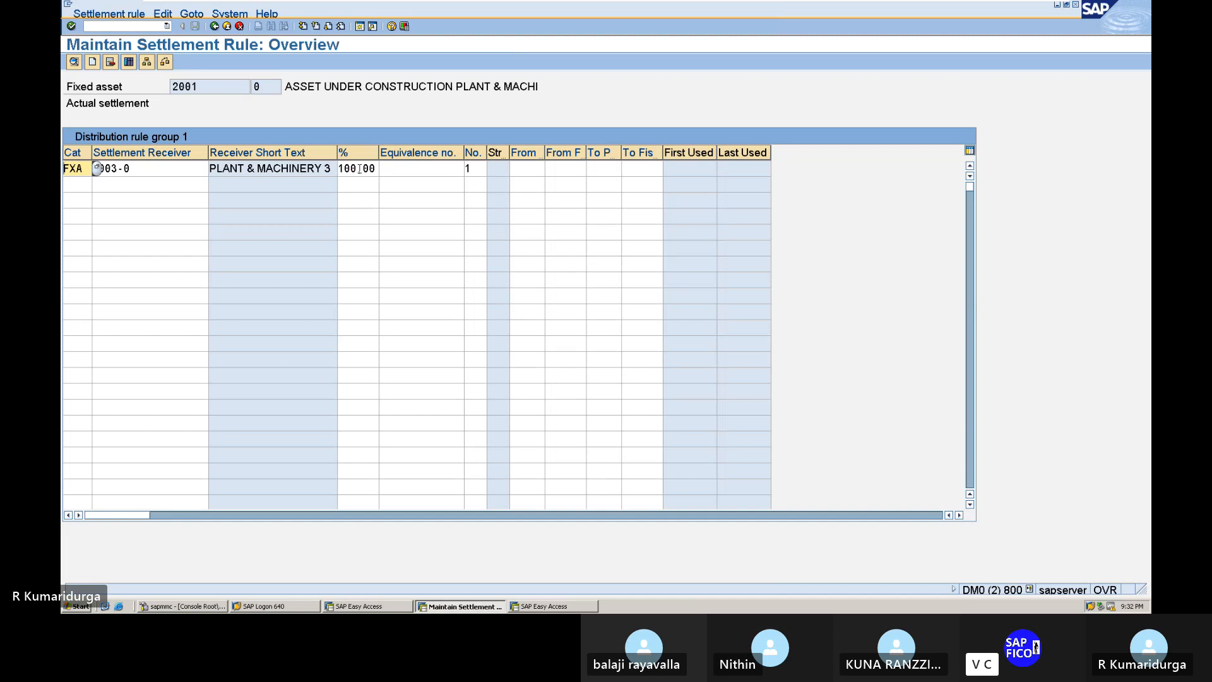
Step: Return to the line item list and proceed to the AuC settlement, saving the changes to the distribution rules
{"action": "left_click", "coordinate": [215, 26]}
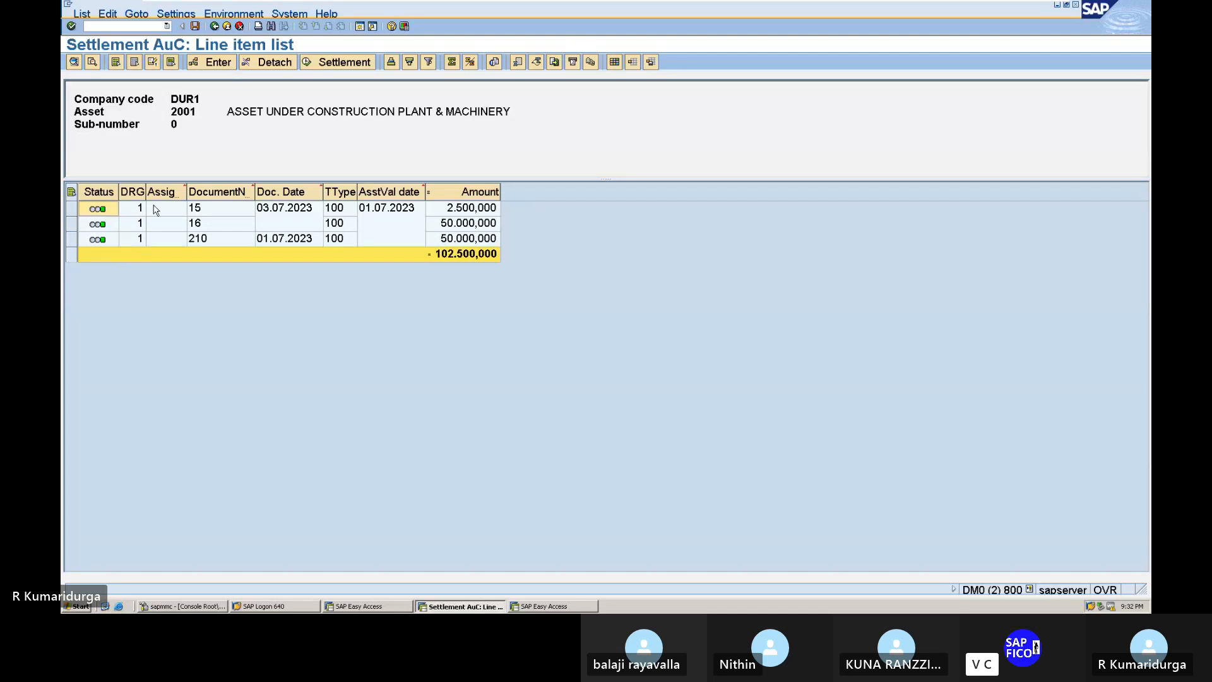
{"action": "left_click", "coordinate": [316, 62]}
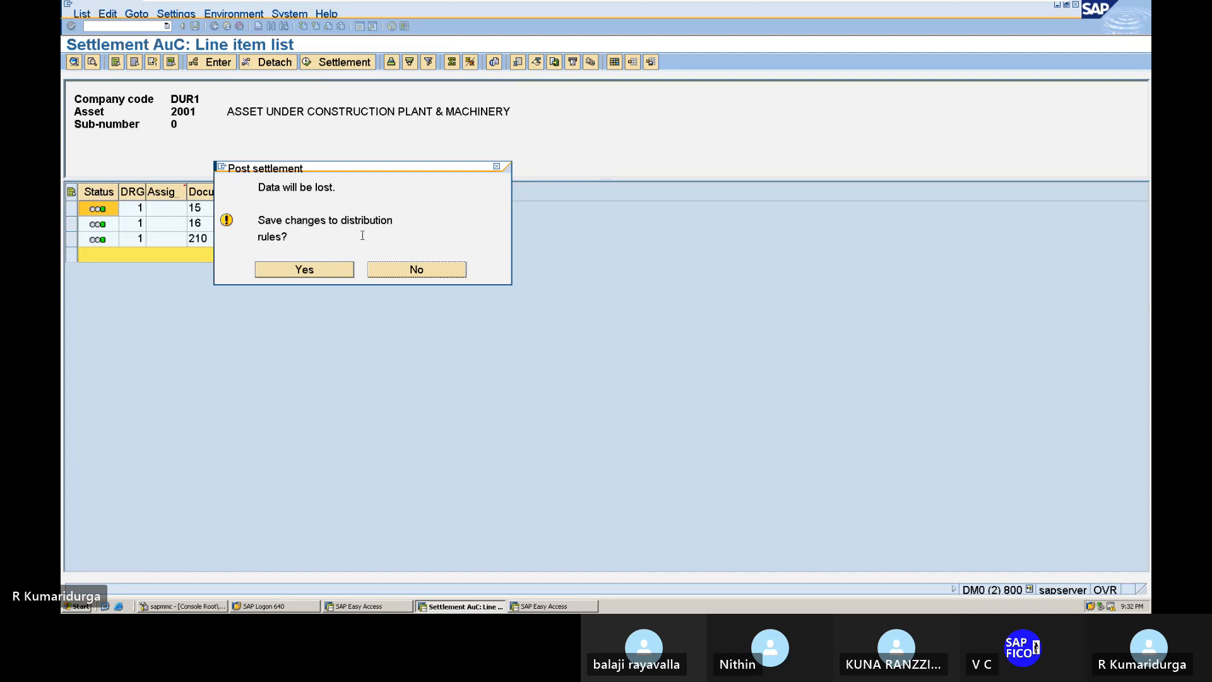
{"action": "left_click", "coordinate": [323, 275]}
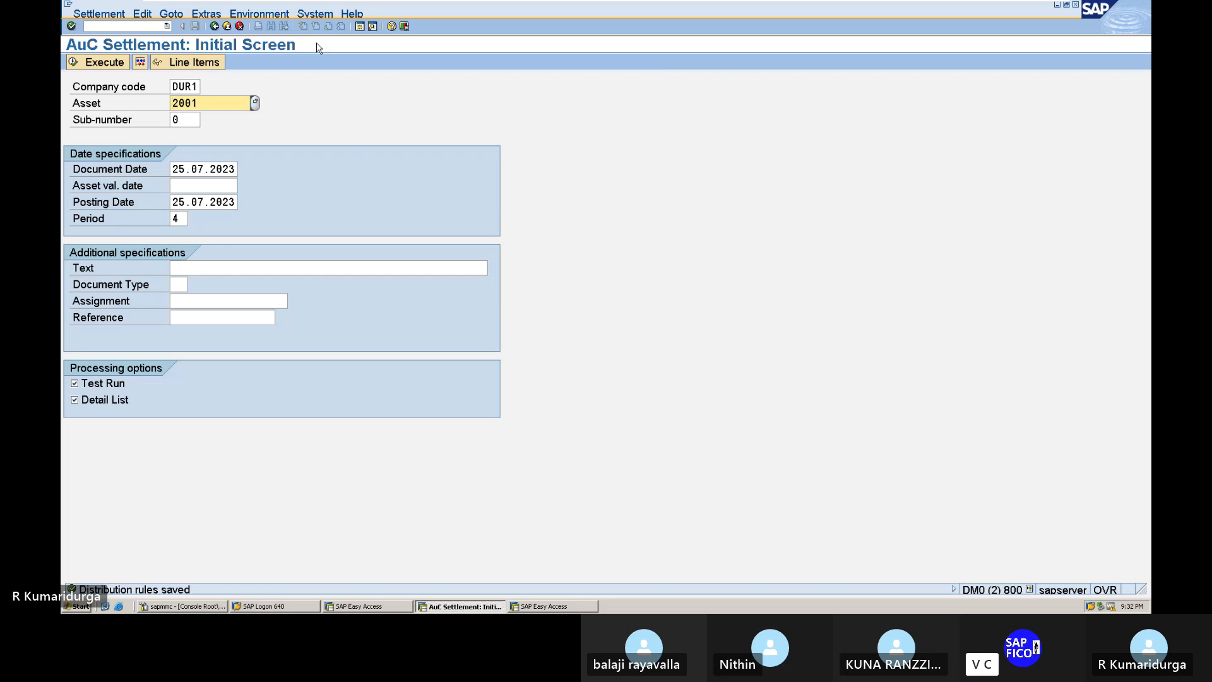
Step: Set the asset value date of the settlement to 10.07.2023
{"action": "left_click", "coordinate": [208, 182]}
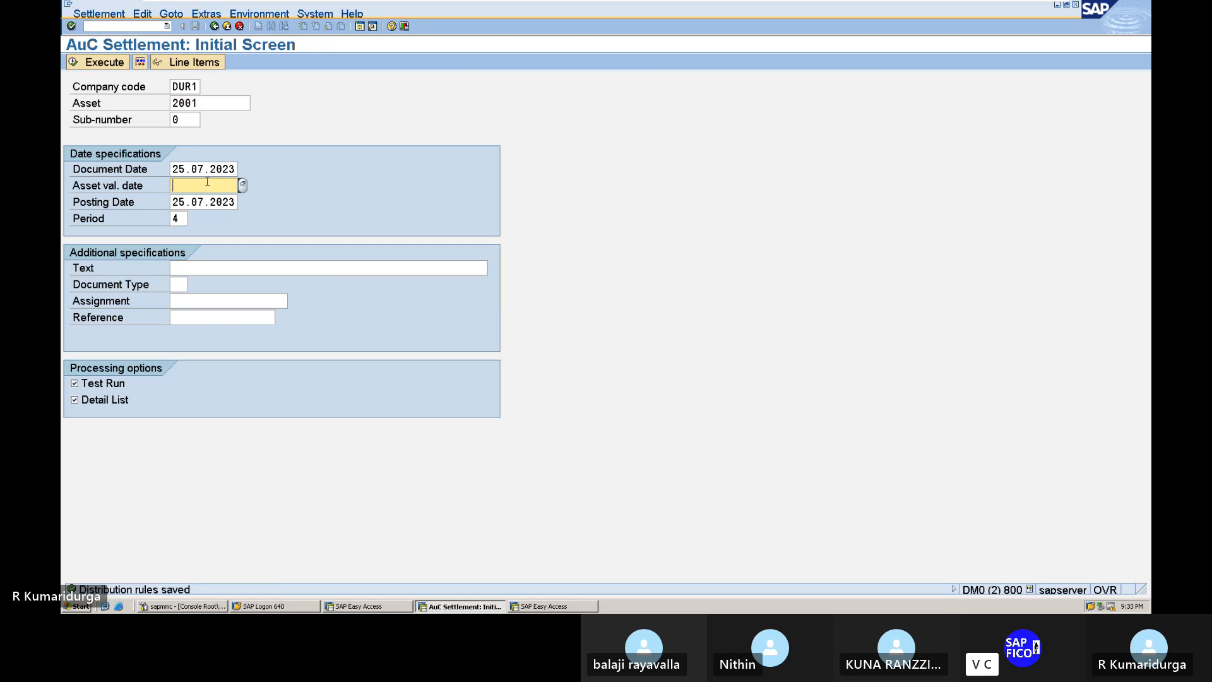
{"action": "type", "text": "25"}
{"action": "key", "text": "BackSpace"}
{"action": "key", "text": "BackSpace"}
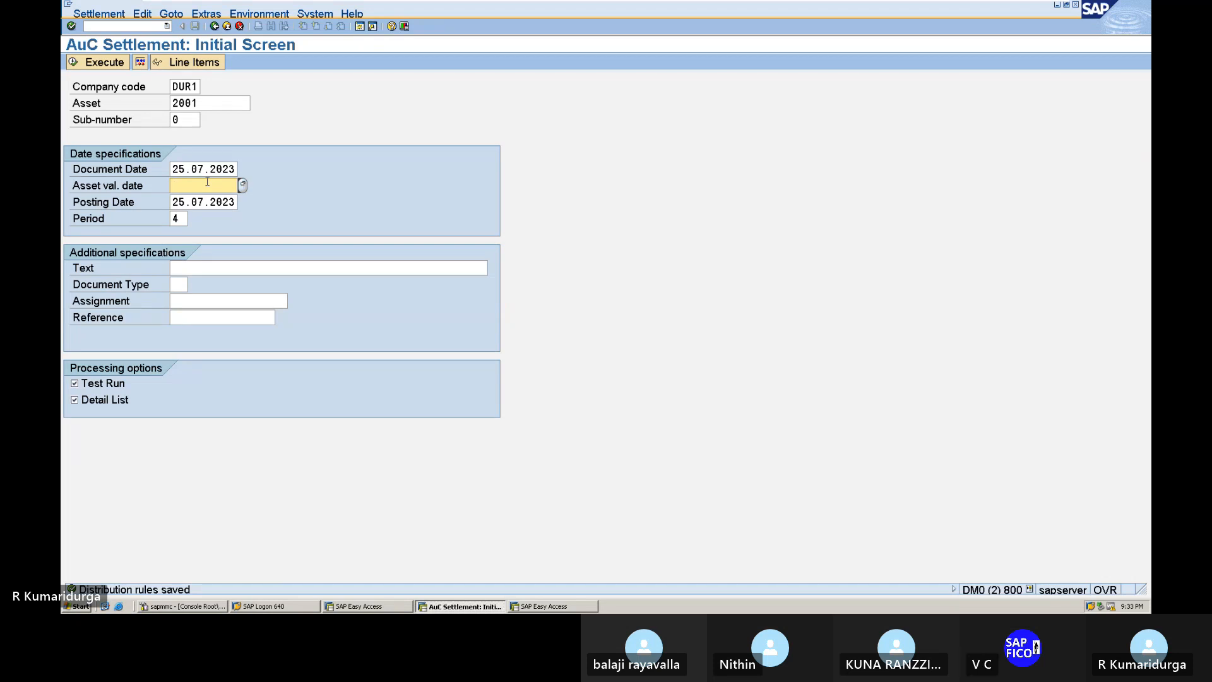
{"action": "type", "text": "01"}
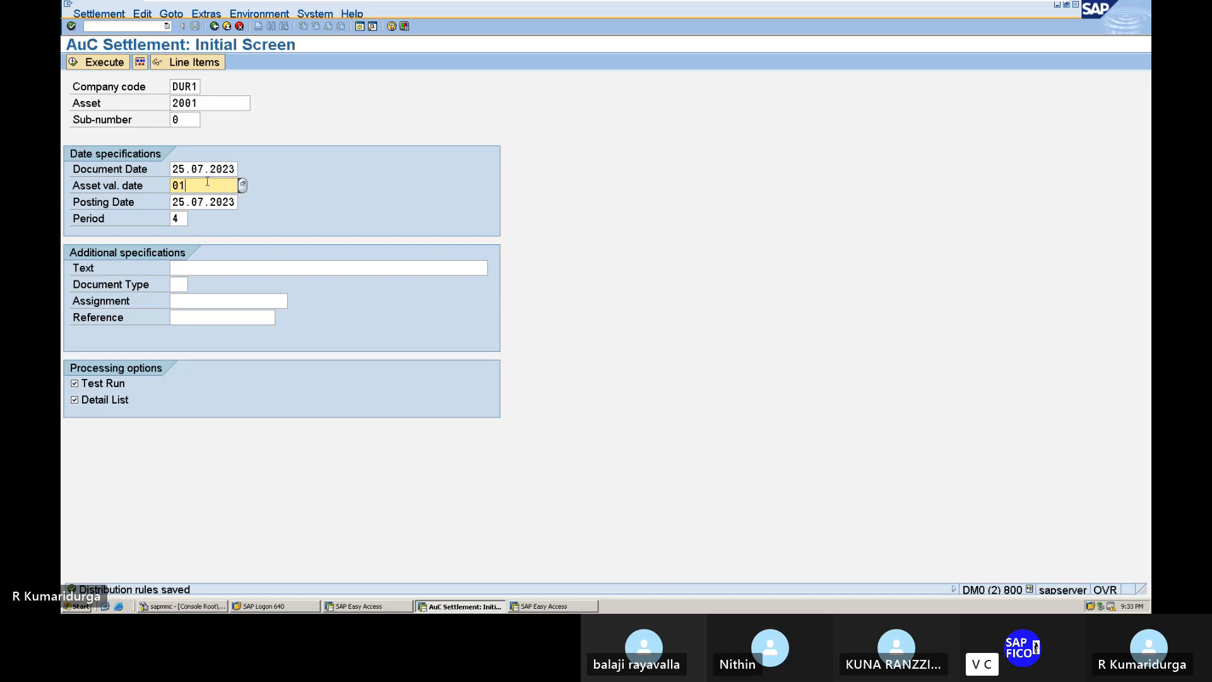
{"action": "type", "text": ".07"}
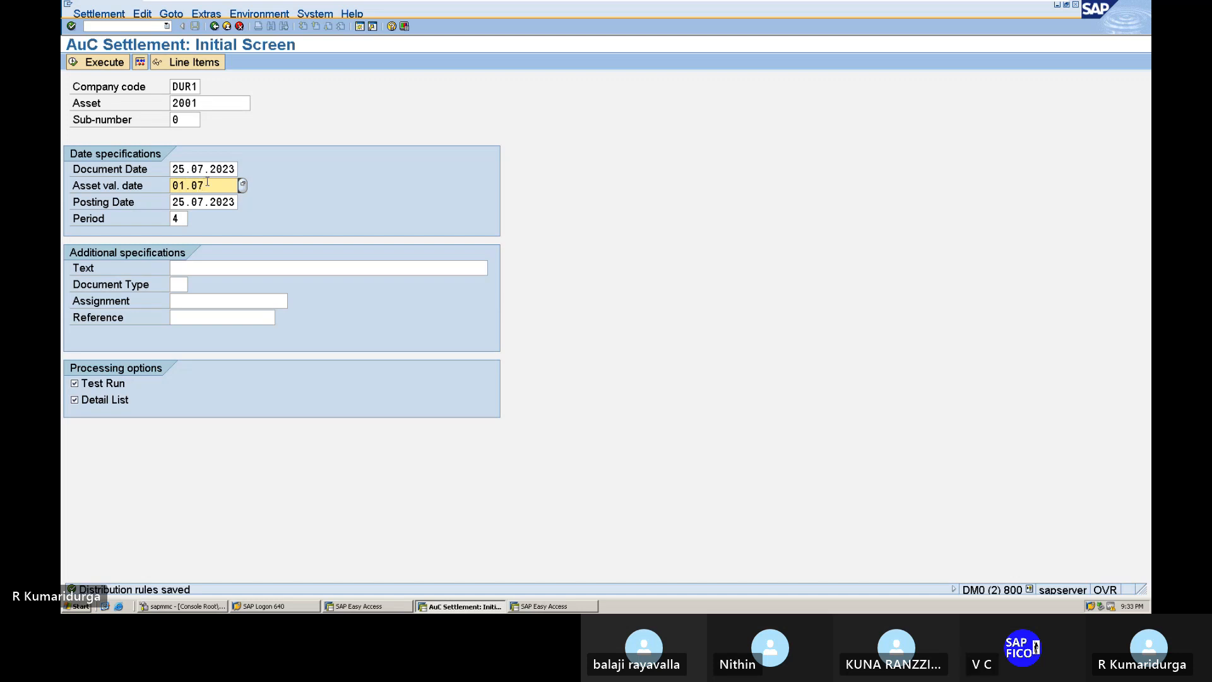
{"action": "type", "text": "."}
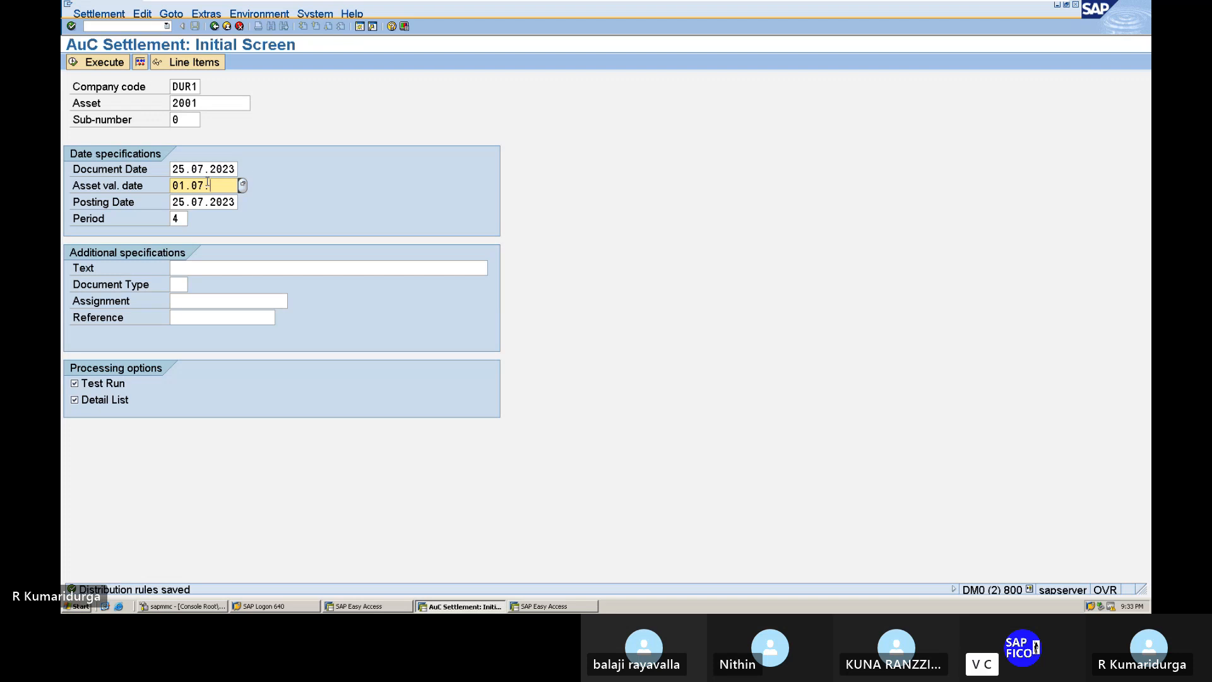
{"action": "type", "text": "2023"}
{"action": "key", "text": "BackSpace"}
{"action": "key", "text": "BackSpace"}
{"action": "key", "text": "BackSpace"}
{"action": "key", "text": "BackSpace"}
{"action": "key", "text": "BackSpace"}
{"action": "key", "text": "BackSpace"}
{"action": "key", "text": "BackSpace"}
{"action": "key", "text": "BackSpace"}
{"action": "key", "text": "BackSpace"}
{"action": "key", "text": "BackSpace"}
{"action": "type", "text": "10."}
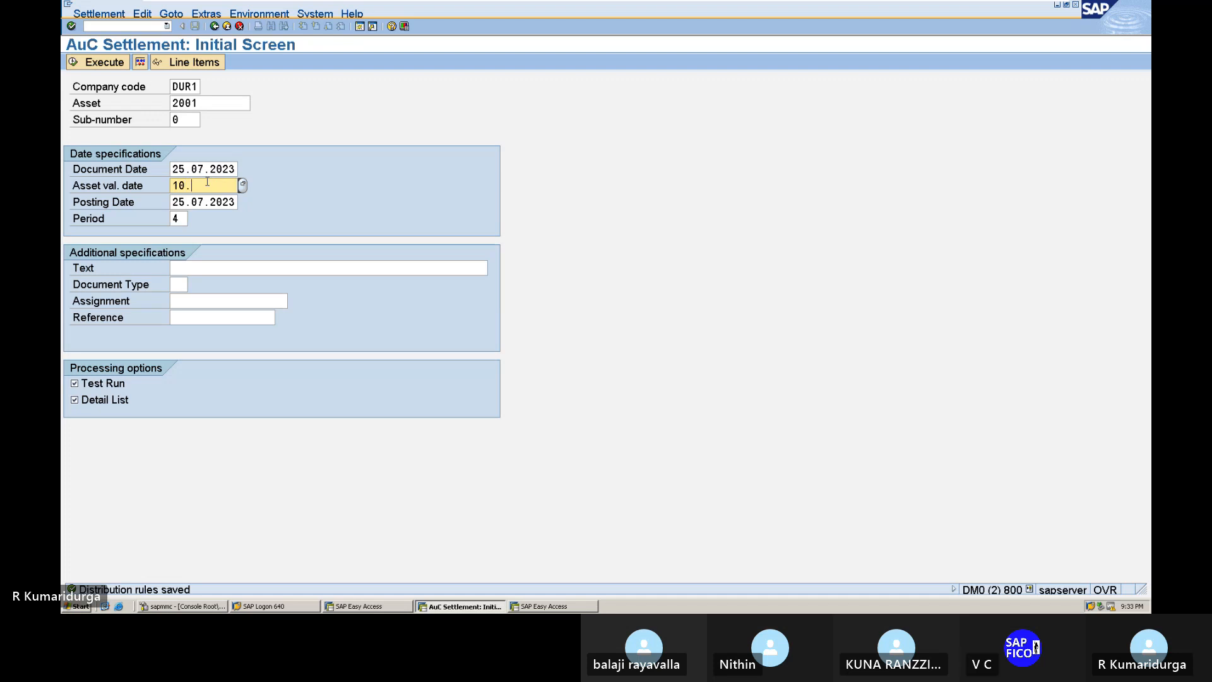
{"action": "type", "text": "07.2023"}
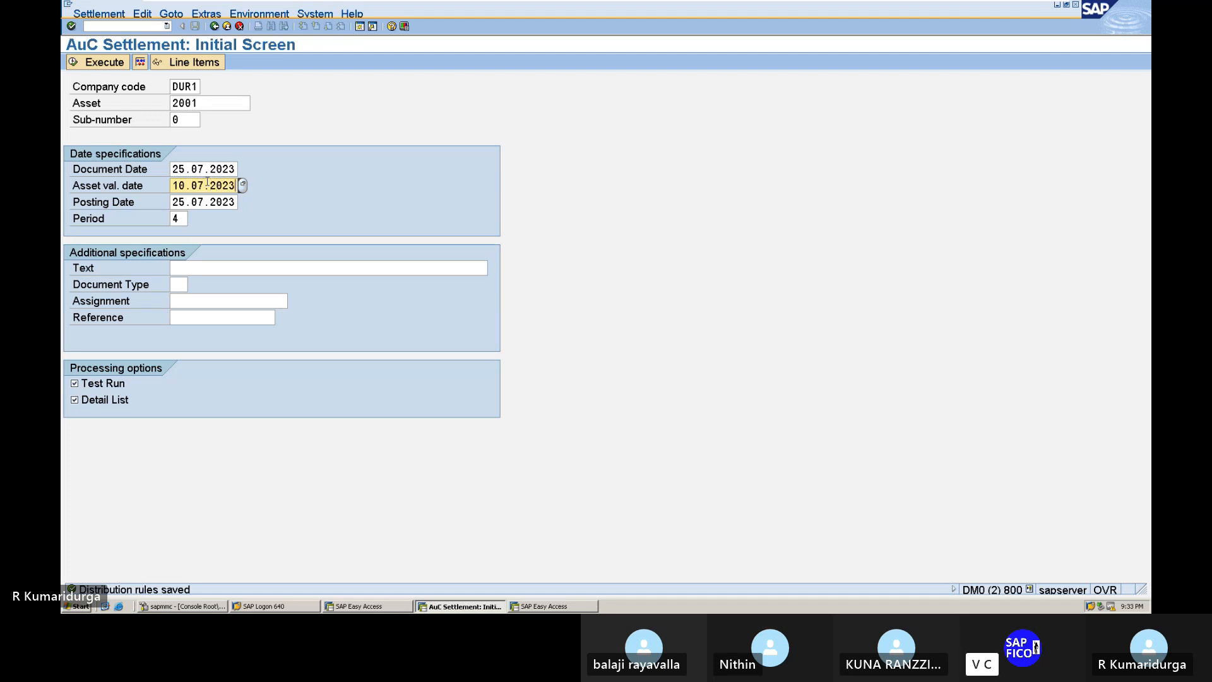
{"action": "left_click", "coordinate": [168, 171]}
{"action": "left_click", "coordinate": [178, 170]}
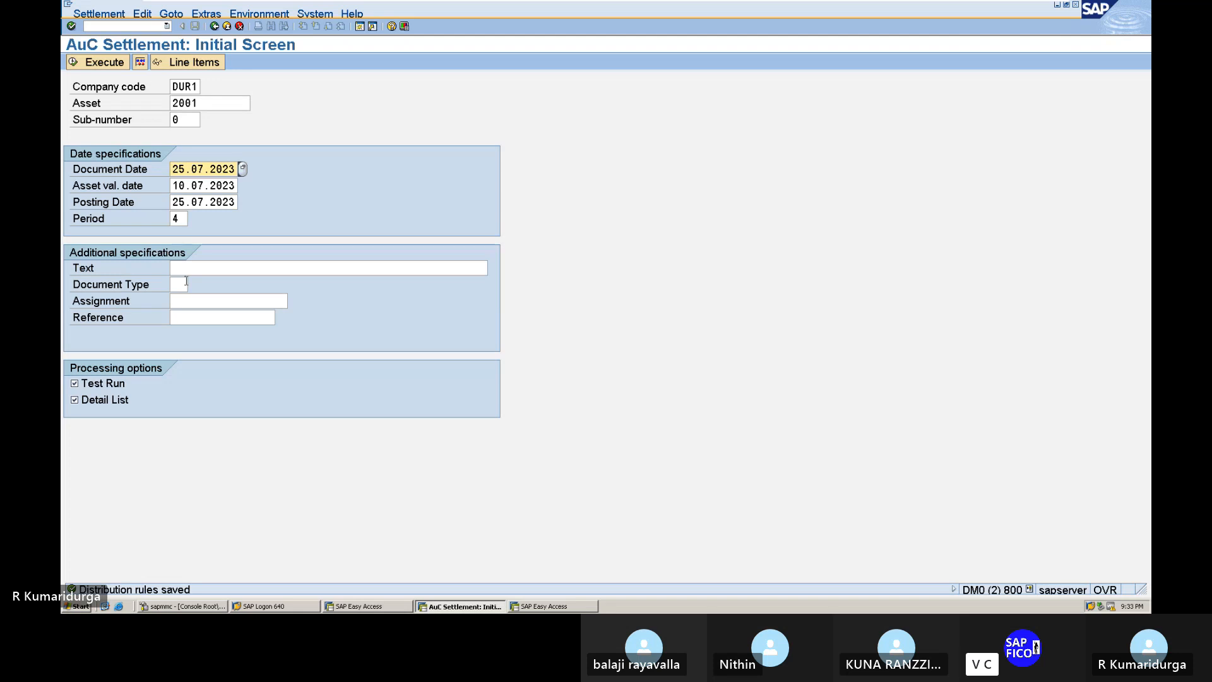
Step: Enter ASSET UNDER CONSTRUCTION as the settlement's text in the additional specifications
{"action": "left_click", "coordinate": [225, 265]}
{"action": "type", "text": "AS"}
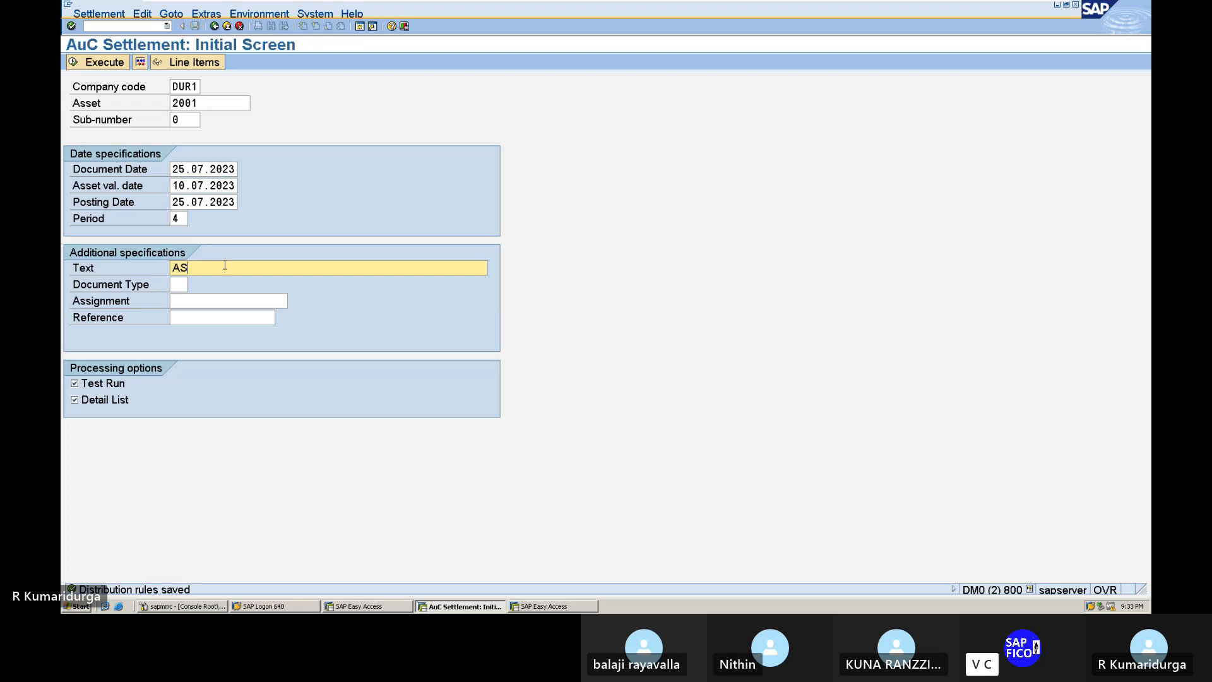
{"action": "type", "text": "SET UN"}
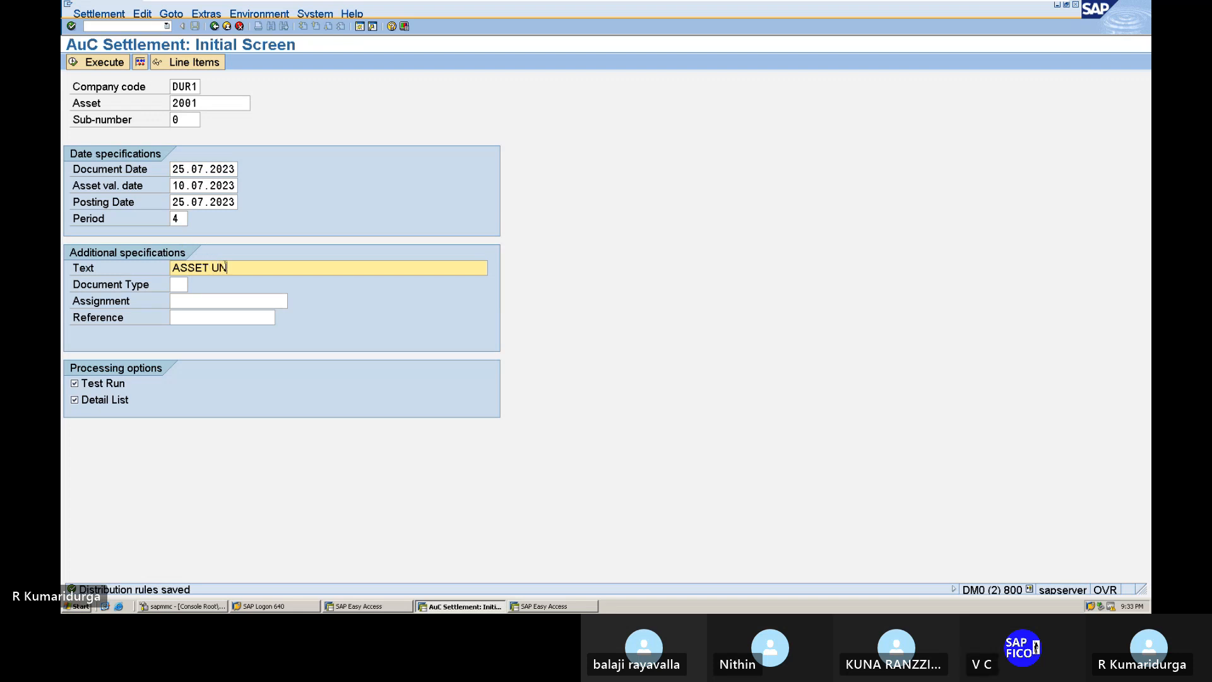
{"action": "type", "text": "DER CONSTRUCTION"}
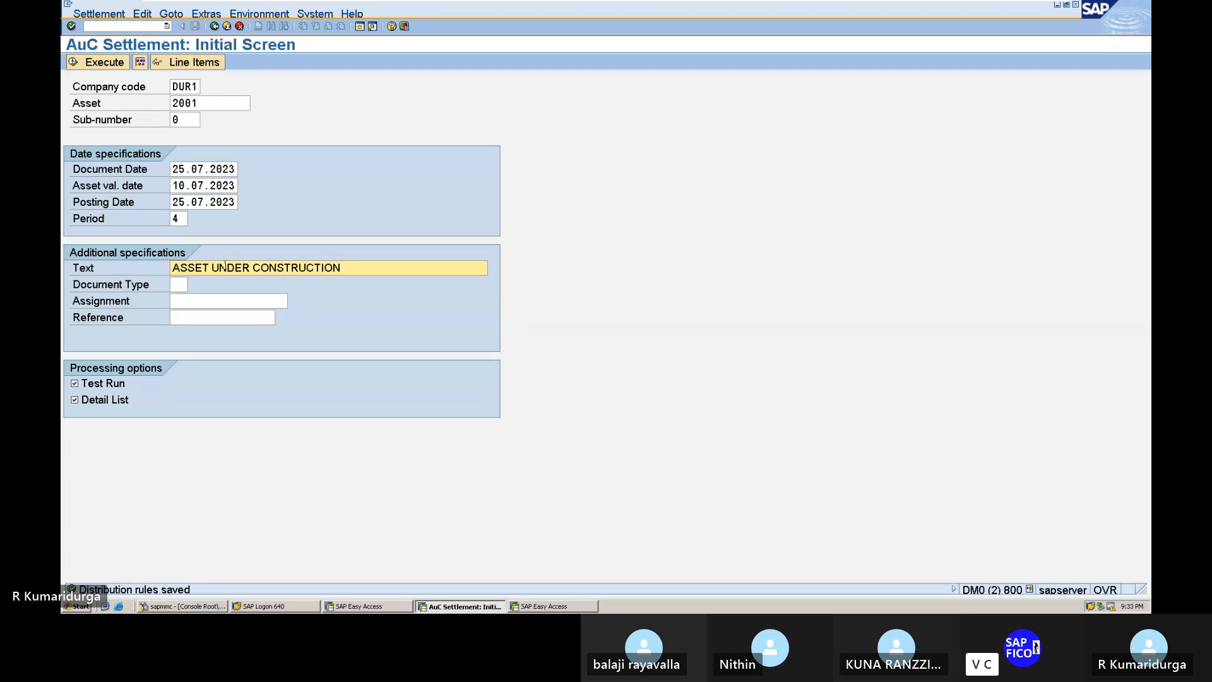
Step: Set the settlement's document type to AA and turn off the test run
{"action": "left_click", "coordinate": [179, 284]}
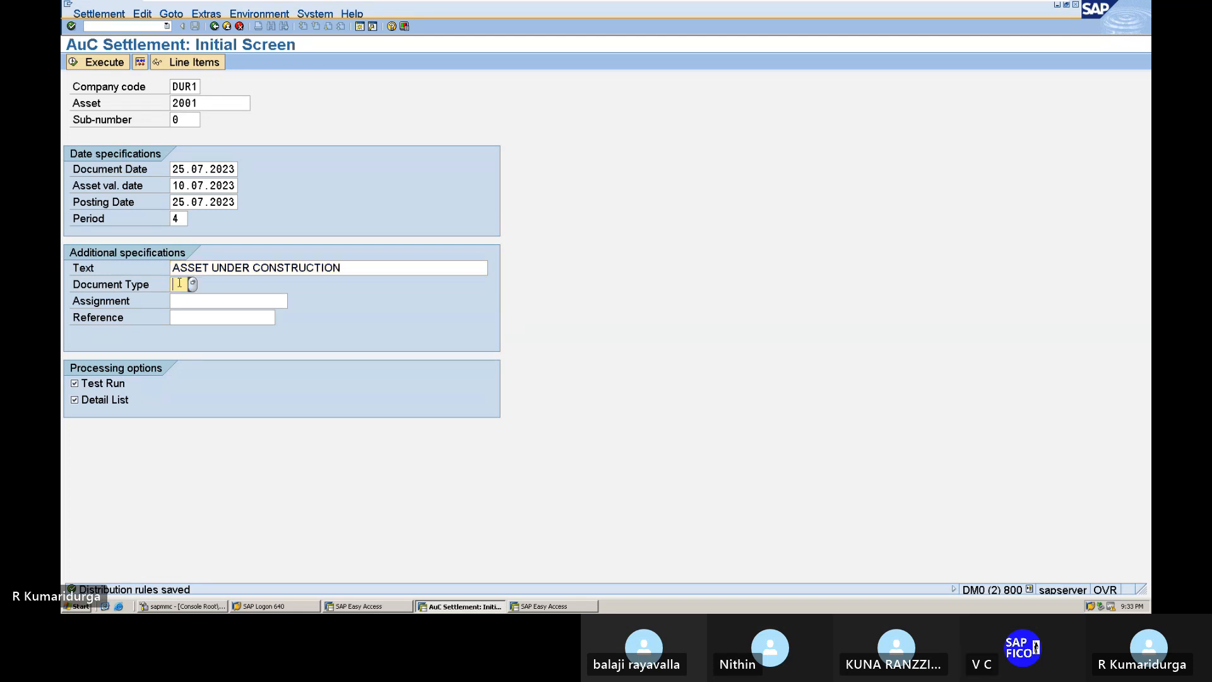
{"action": "type", "text": "SA"}
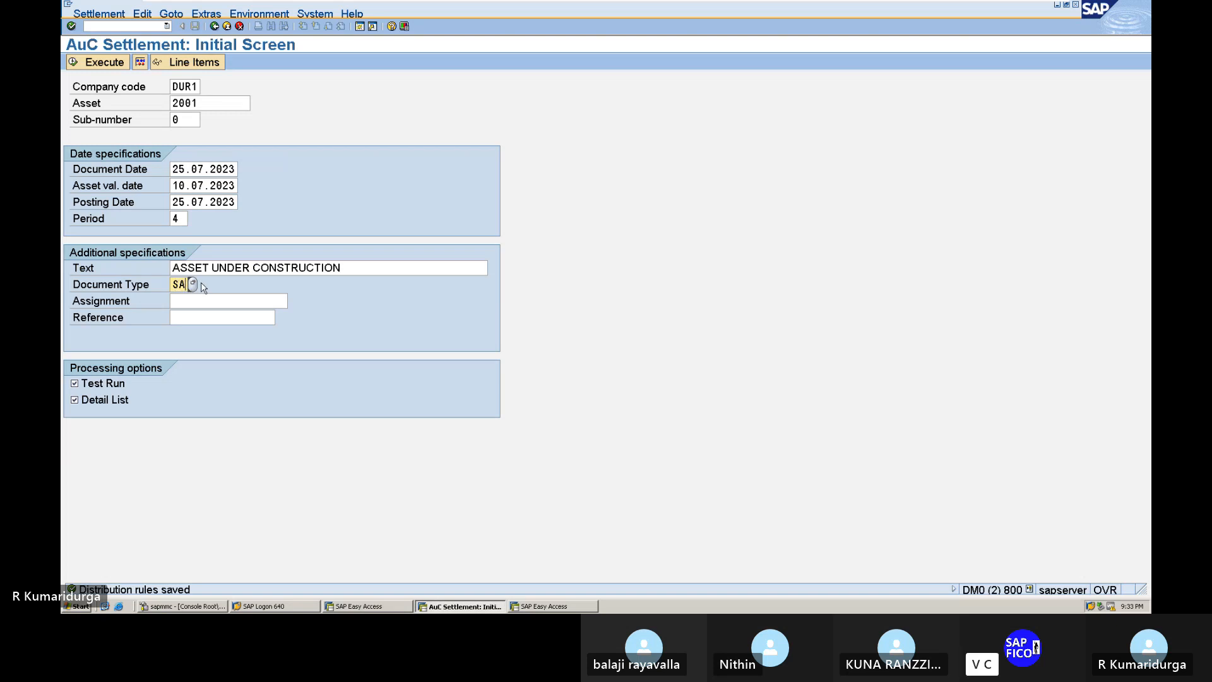
{"action": "key", "text": "BackSpace"}
{"action": "key", "text": "BackSpace"}
{"action": "left_click", "coordinate": [75, 385]}
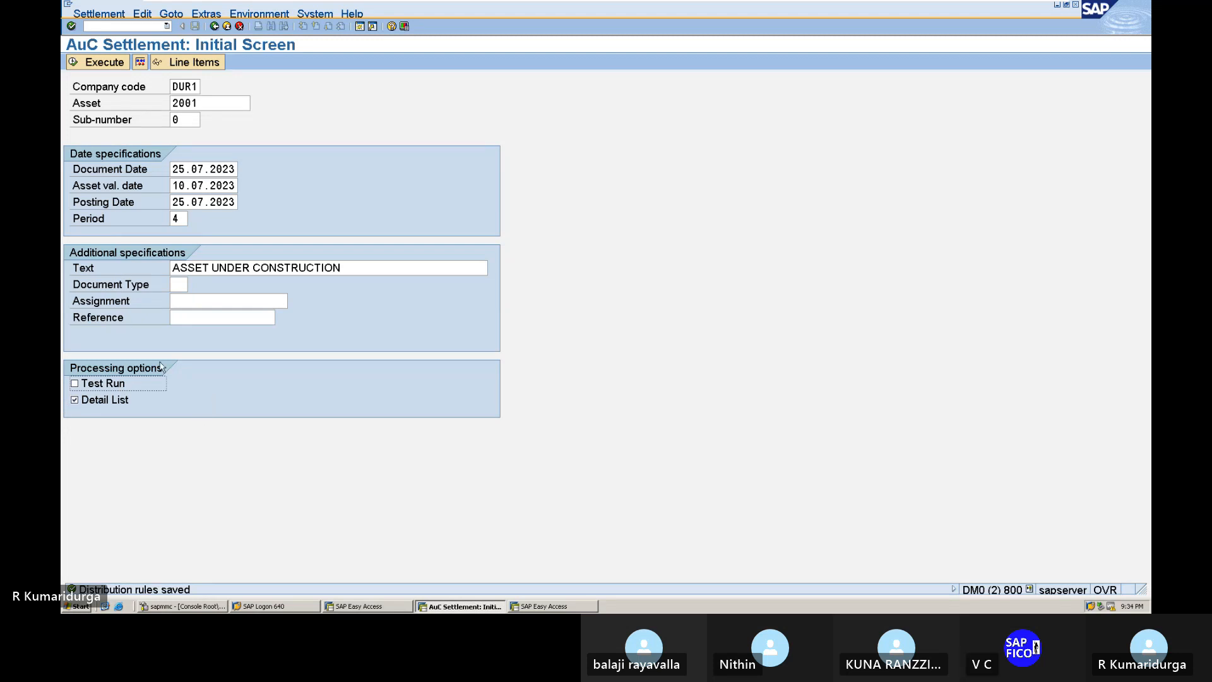
{"action": "left_click", "coordinate": [175, 283]}
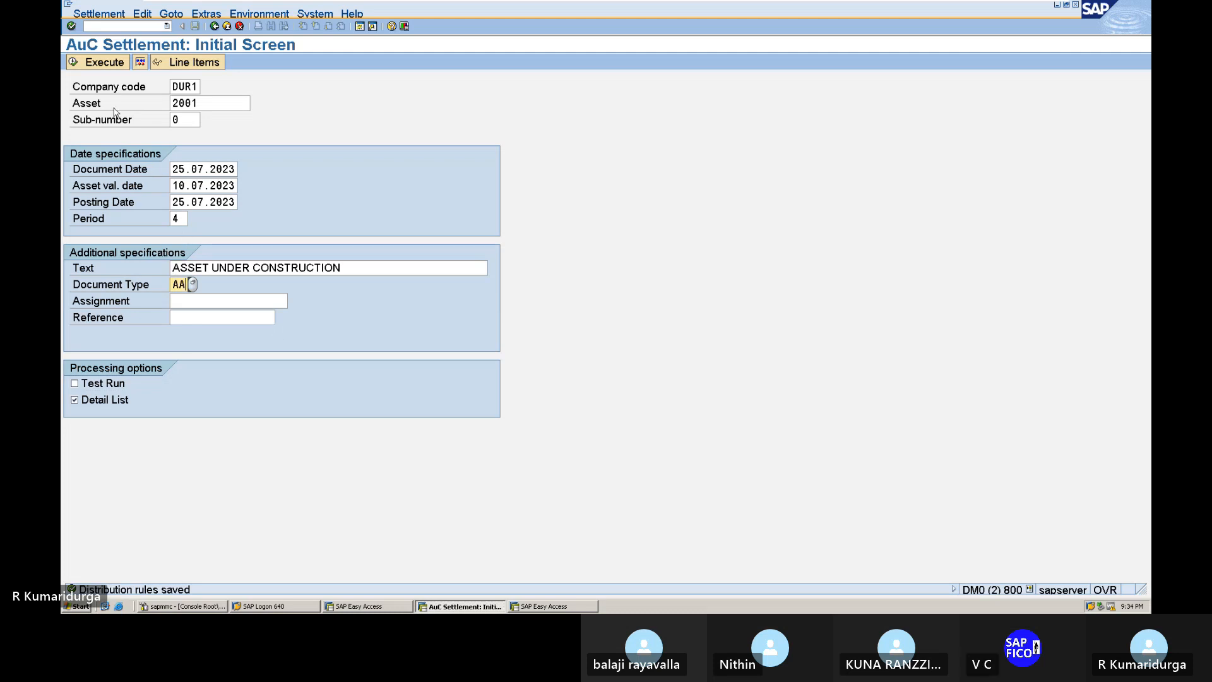
Step: Try to execute the AuC settlement for asset 2001
{"action": "left_click", "coordinate": [118, 63]}
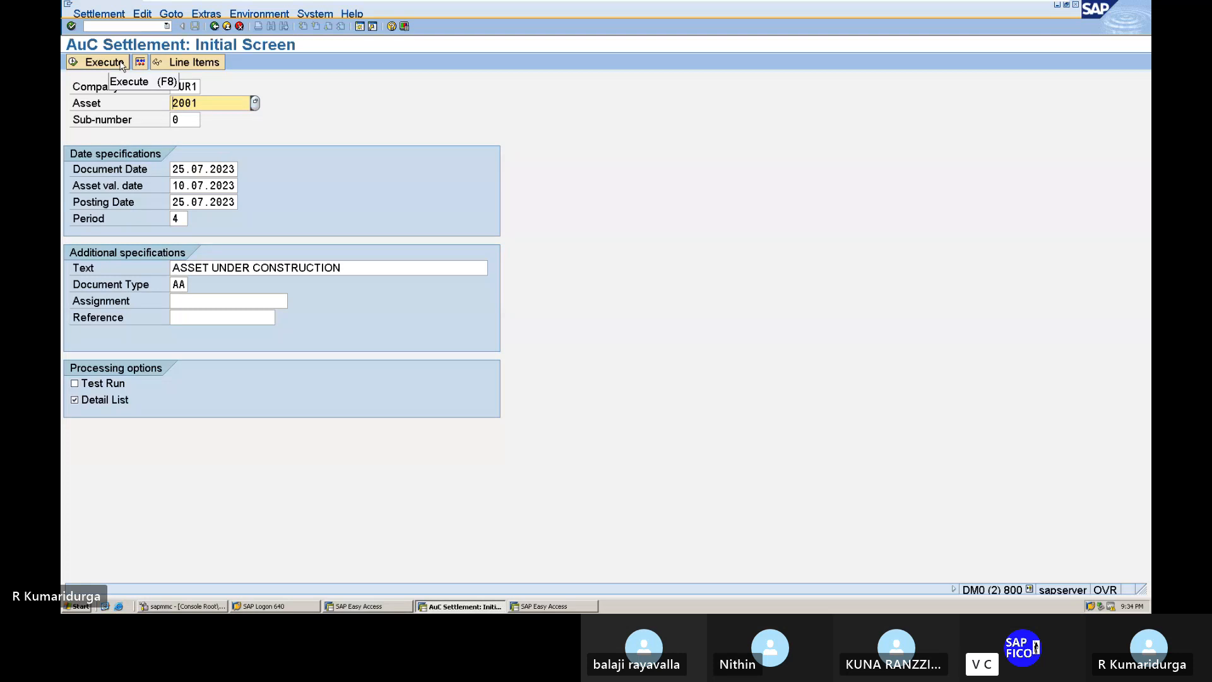
{"action": "left_click", "coordinate": [122, 65]}
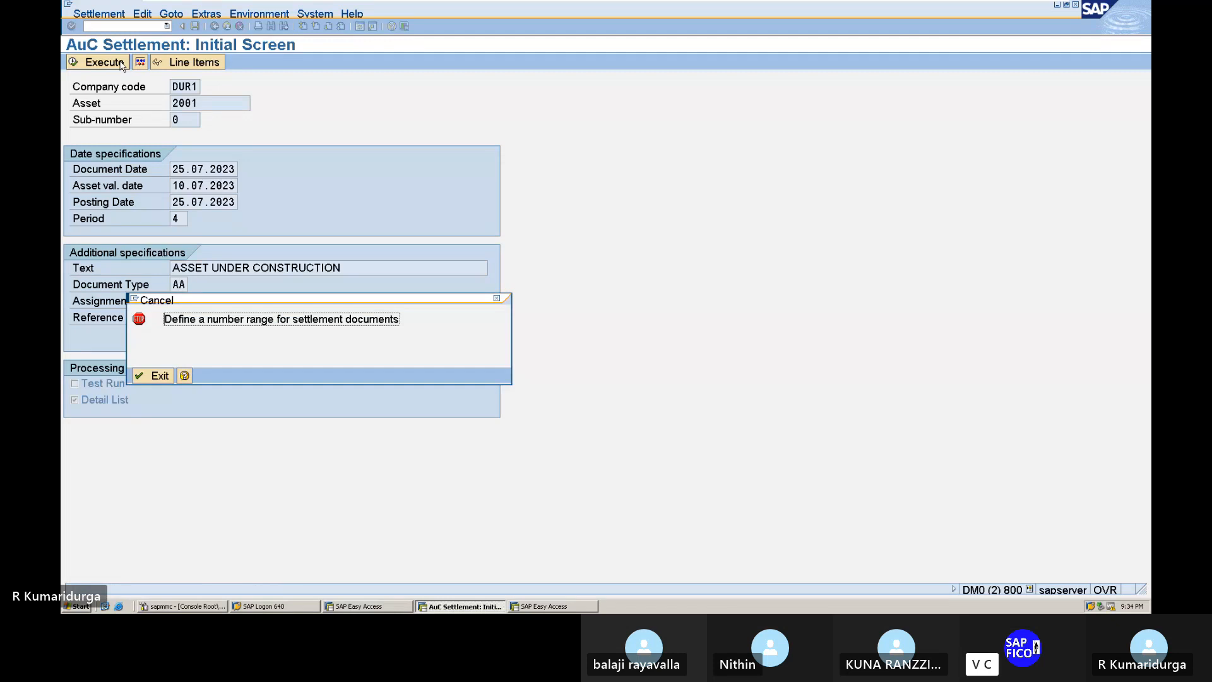
{"action": "mouse_move", "coordinate": [382, 5]}
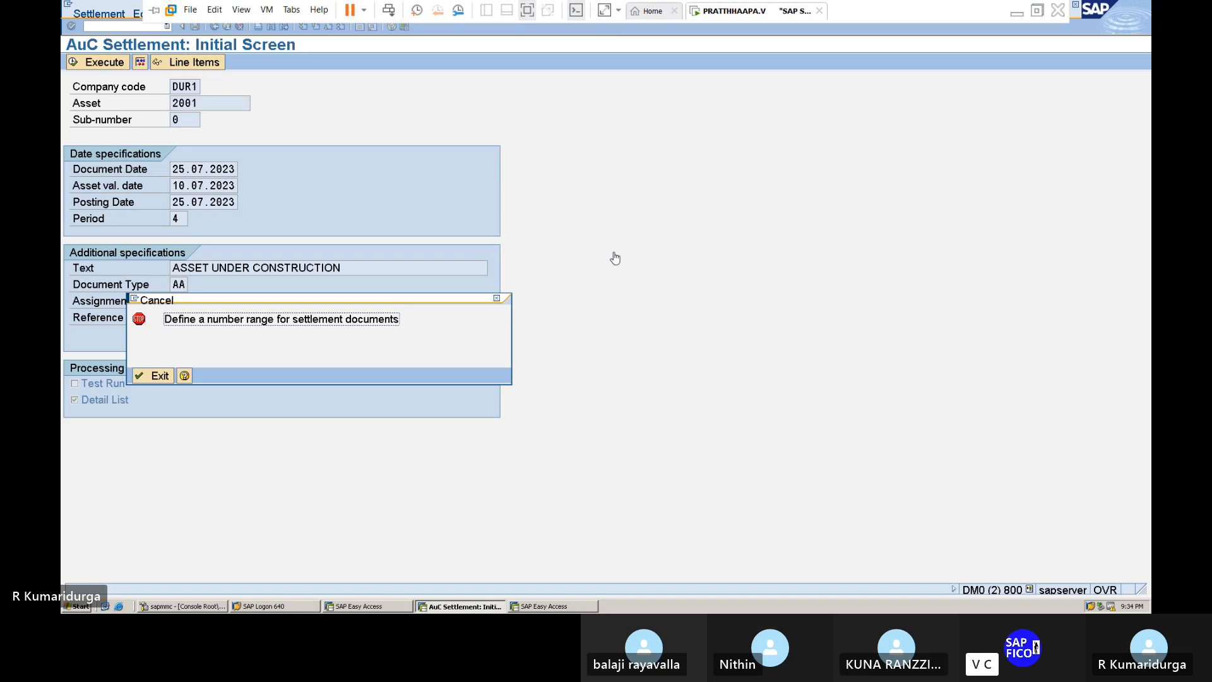
Step: Switch to the idle SAP Easy Access session and open the document types configuration with transaction OBA7
{"action": "left_click", "coordinate": [555, 606]}
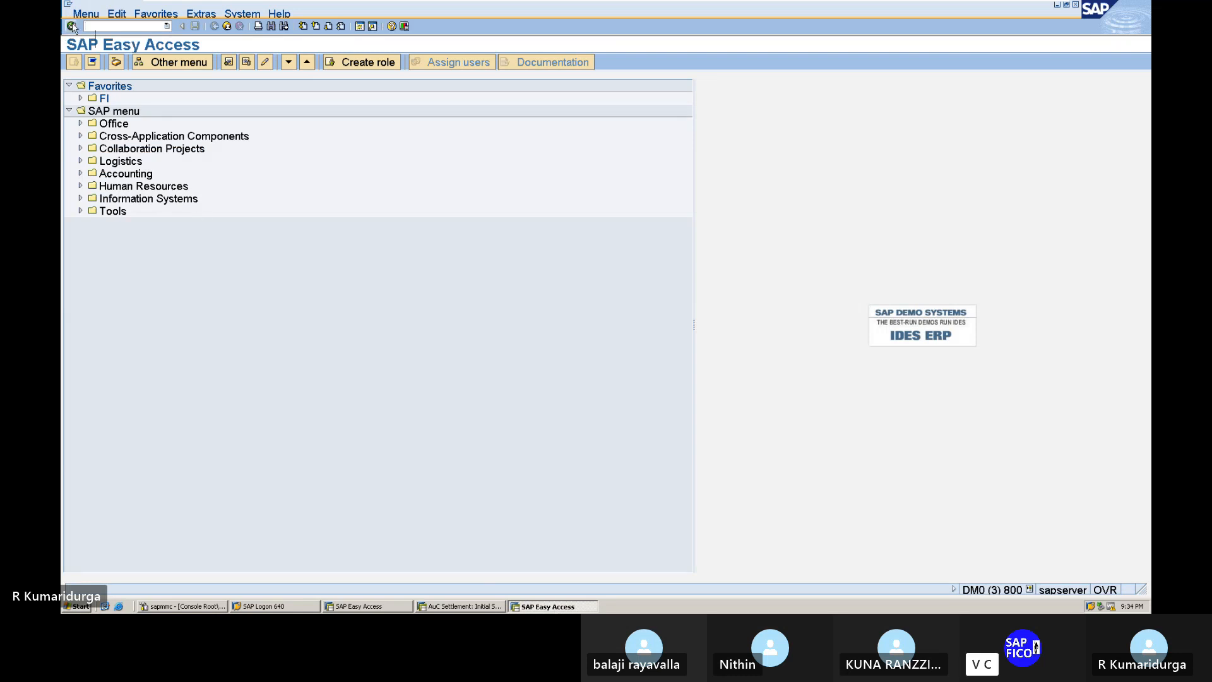
{"action": "type", "text": "/NFBN1"}
{"action": "key", "text": "Return"}
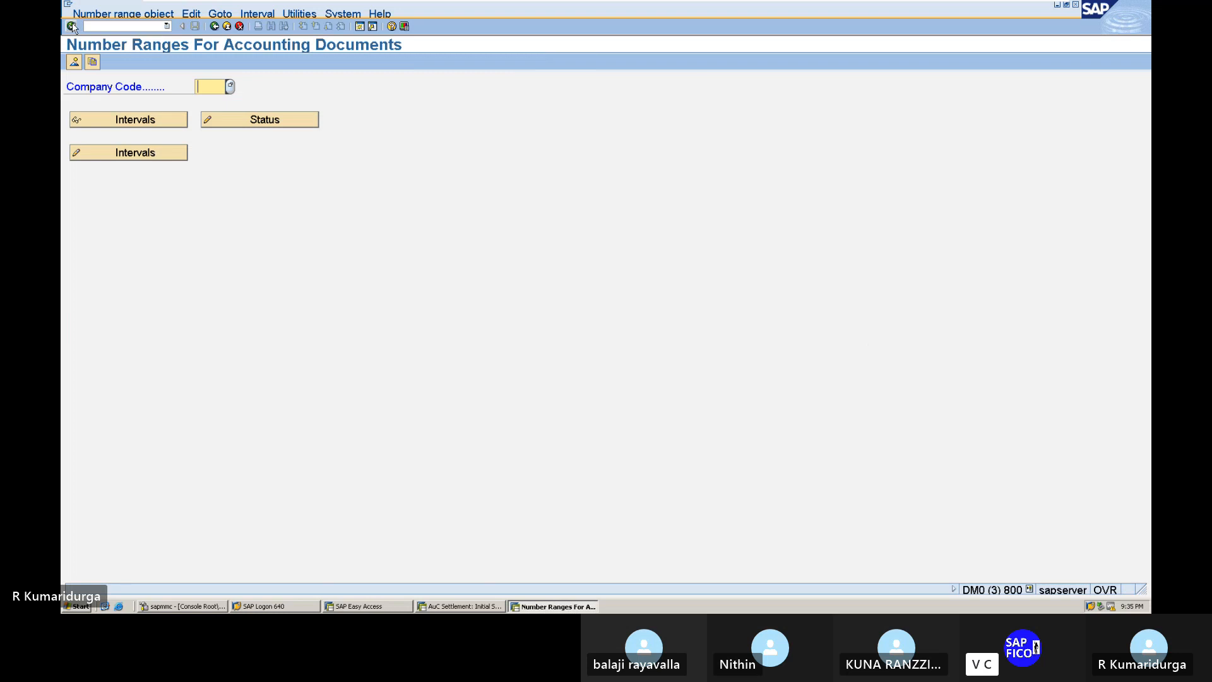
{"action": "left_click", "coordinate": [99, 25]}
{"action": "type", "text": "/NOBA7"}
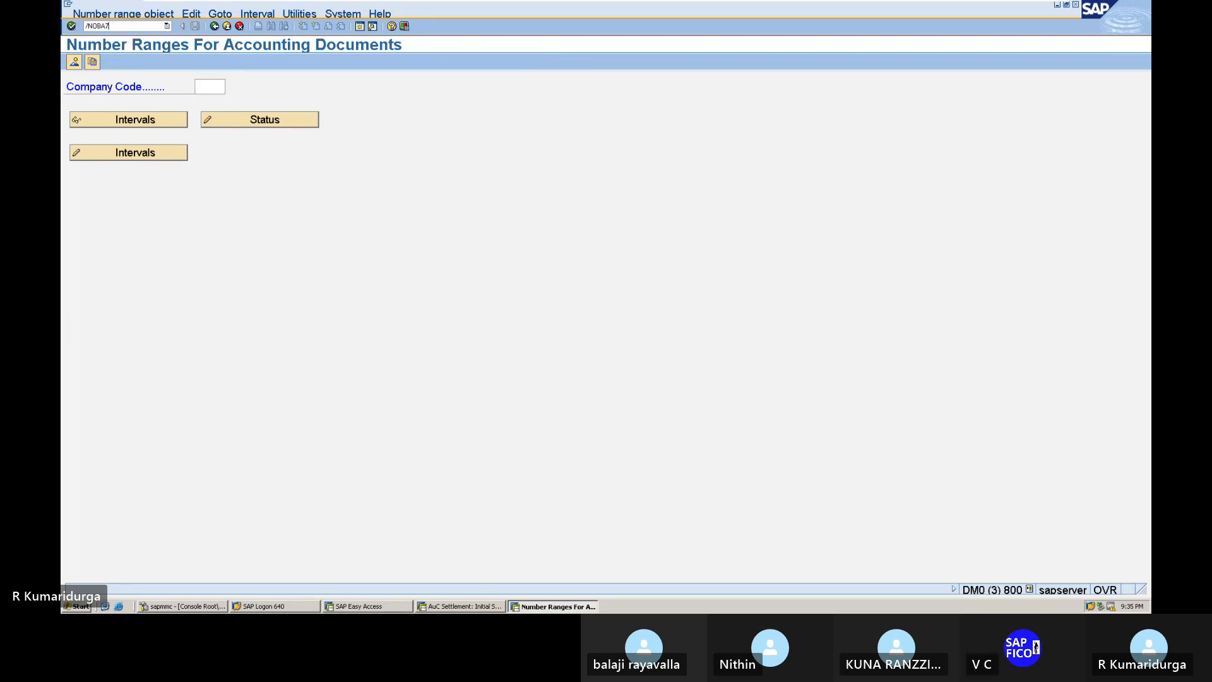
{"action": "key", "text": "Return"}
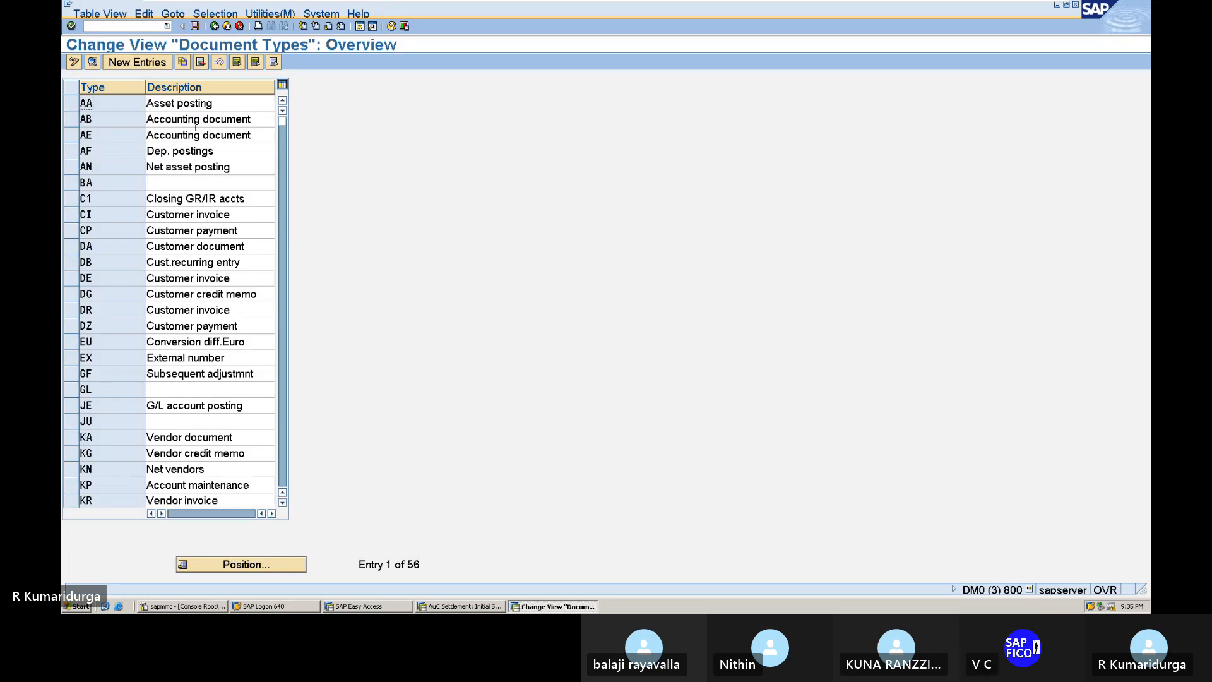
Step: Locate document type AA in the document types overview and open its details
{"action": "scroll", "coordinate": [180, 246], "scroll_direction": "down", "scroll_amount": 2}
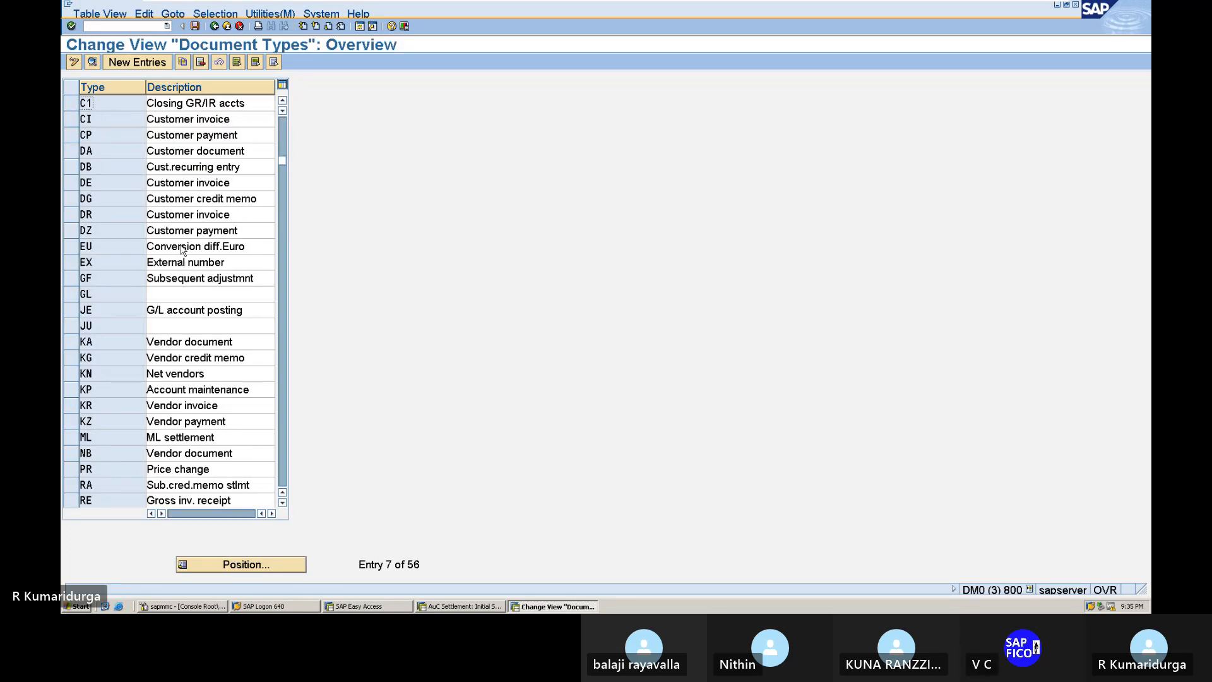
{"action": "scroll", "coordinate": [169, 430], "scroll_direction": "down", "scroll_amount": 3}
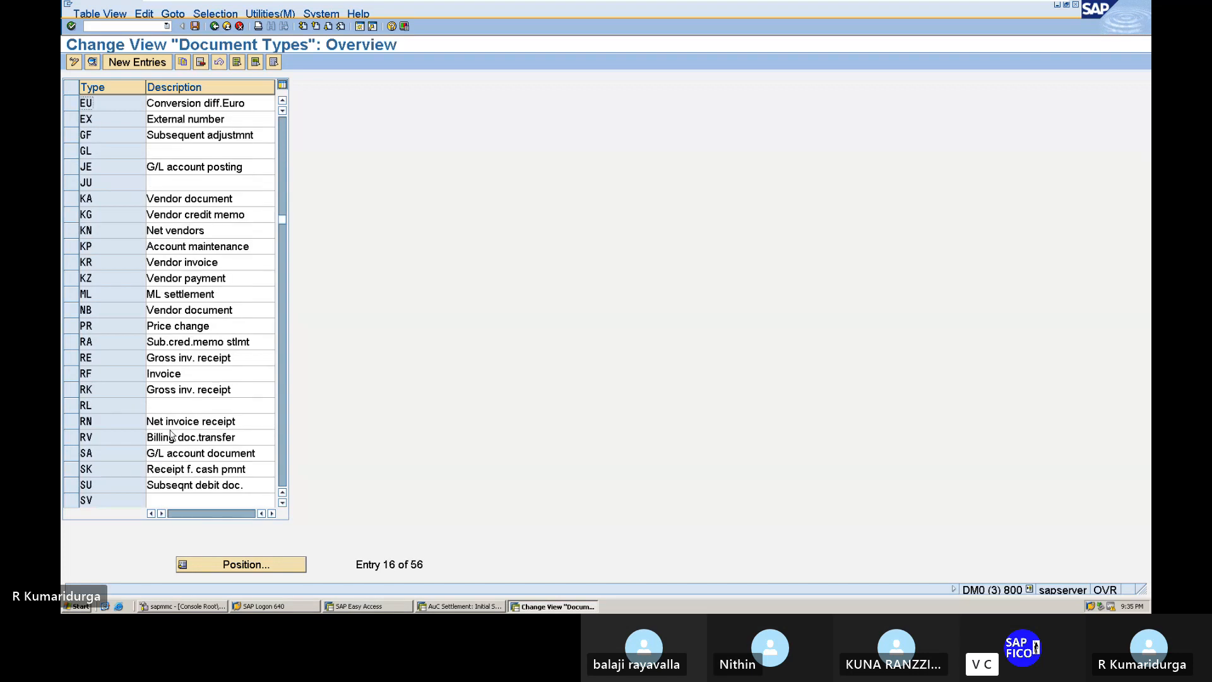
{"action": "scroll", "coordinate": [170, 433], "scroll_direction": "down", "scroll_amount": 2}
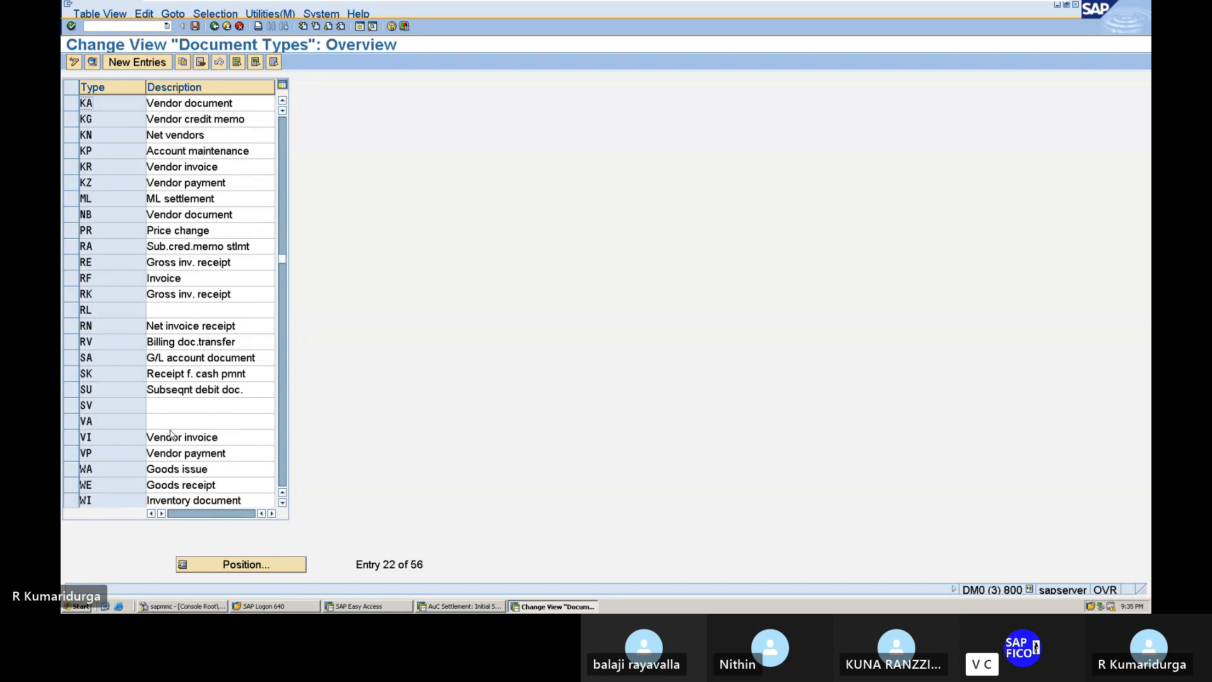
{"action": "scroll", "coordinate": [170, 433], "scroll_direction": "down", "scroll_amount": 3}
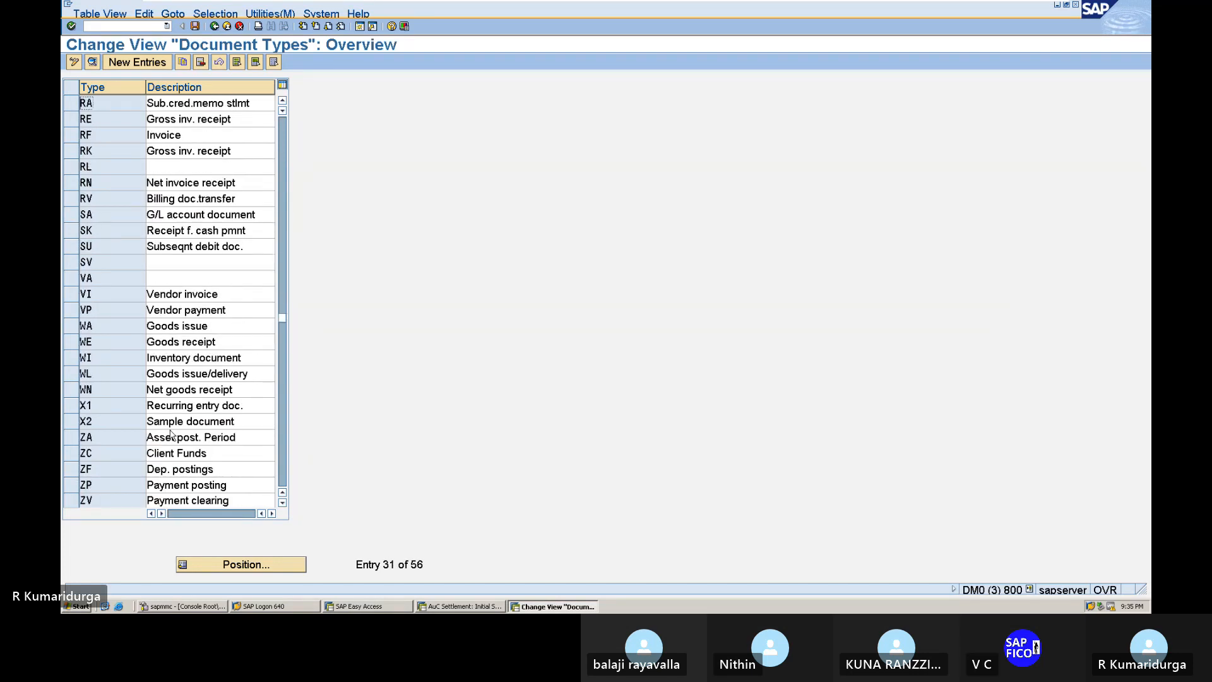
{"action": "left_click", "coordinate": [227, 565]}
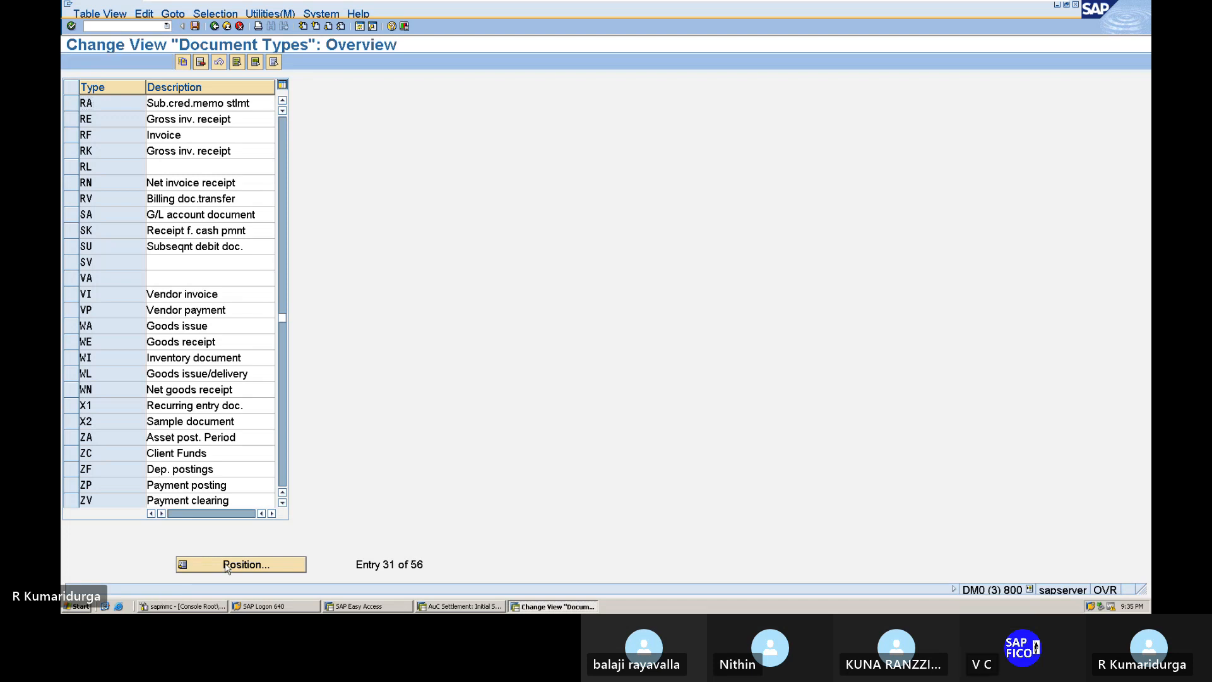
{"action": "type", "text": "AA"}
{"action": "key", "text": "Return"}
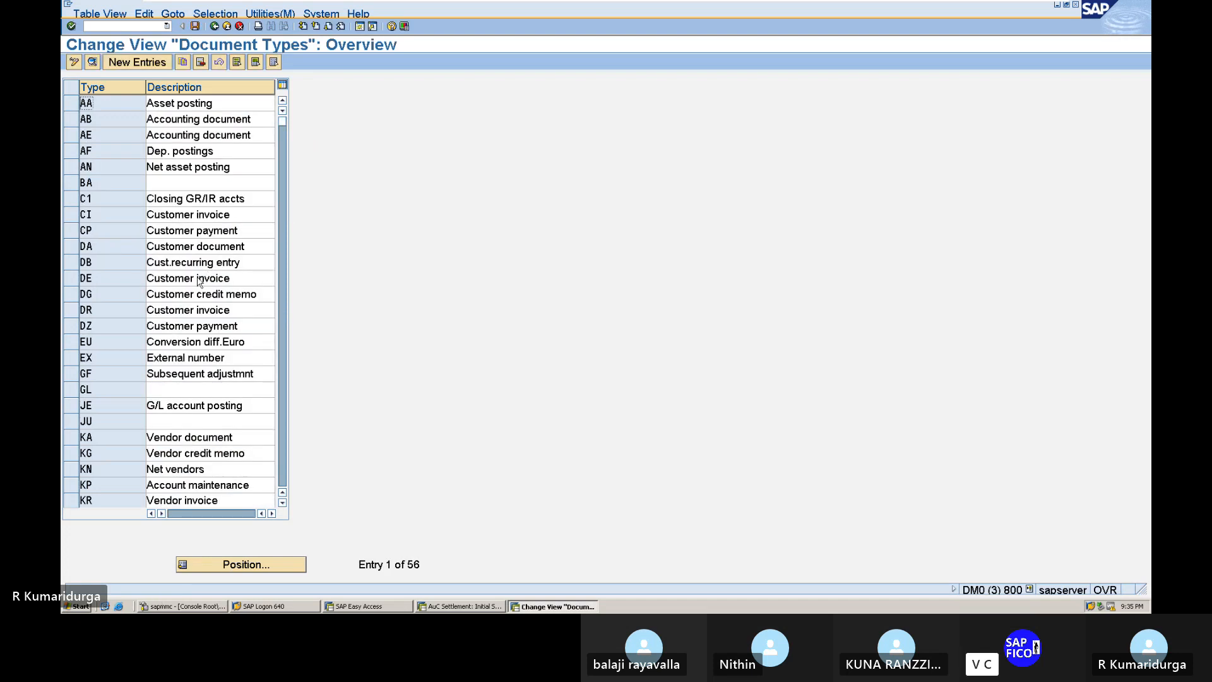
{"action": "double_click", "coordinate": [197, 104]}
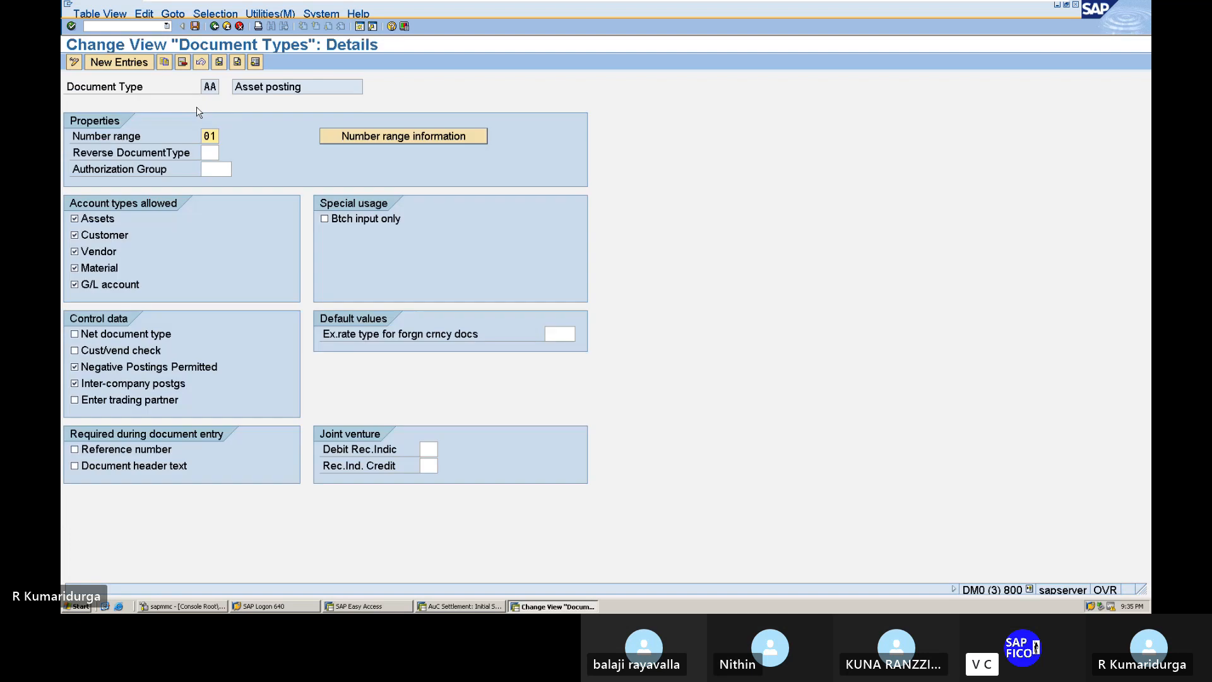
Step: Check the accounting document number range intervals of company code DUR1 and return to the document types overview
{"action": "left_click", "coordinate": [365, 144]}
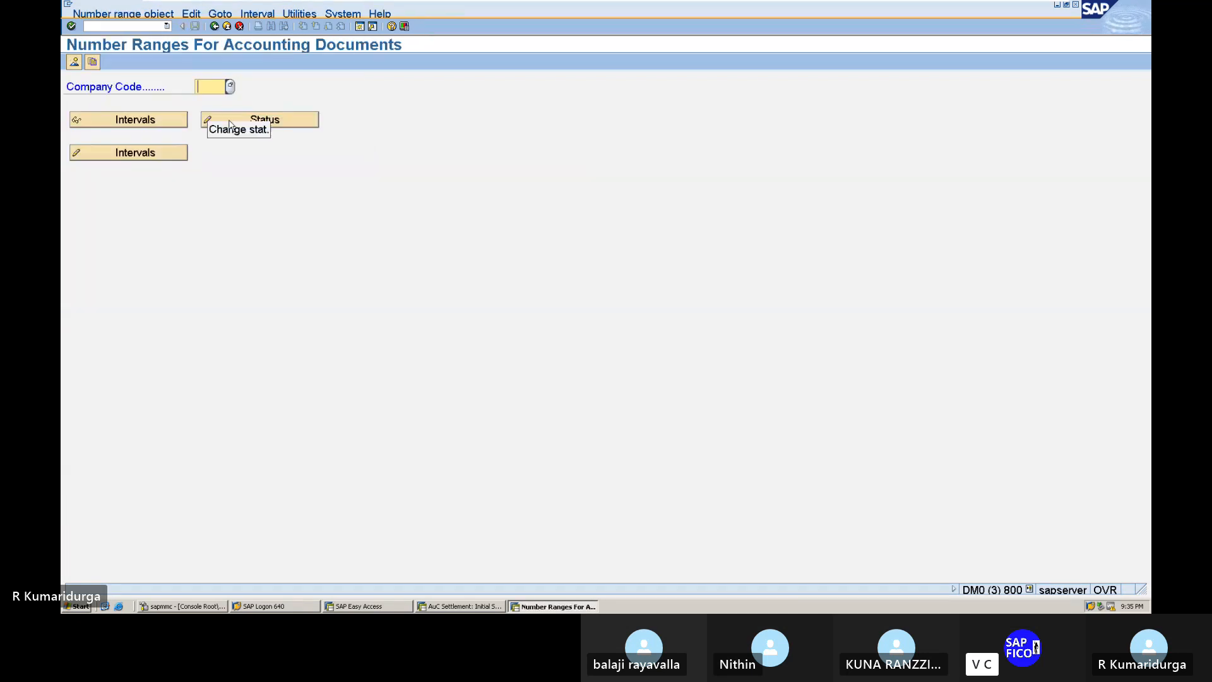
{"action": "type", "text": "DUR1"}
{"action": "key", "text": "Return"}
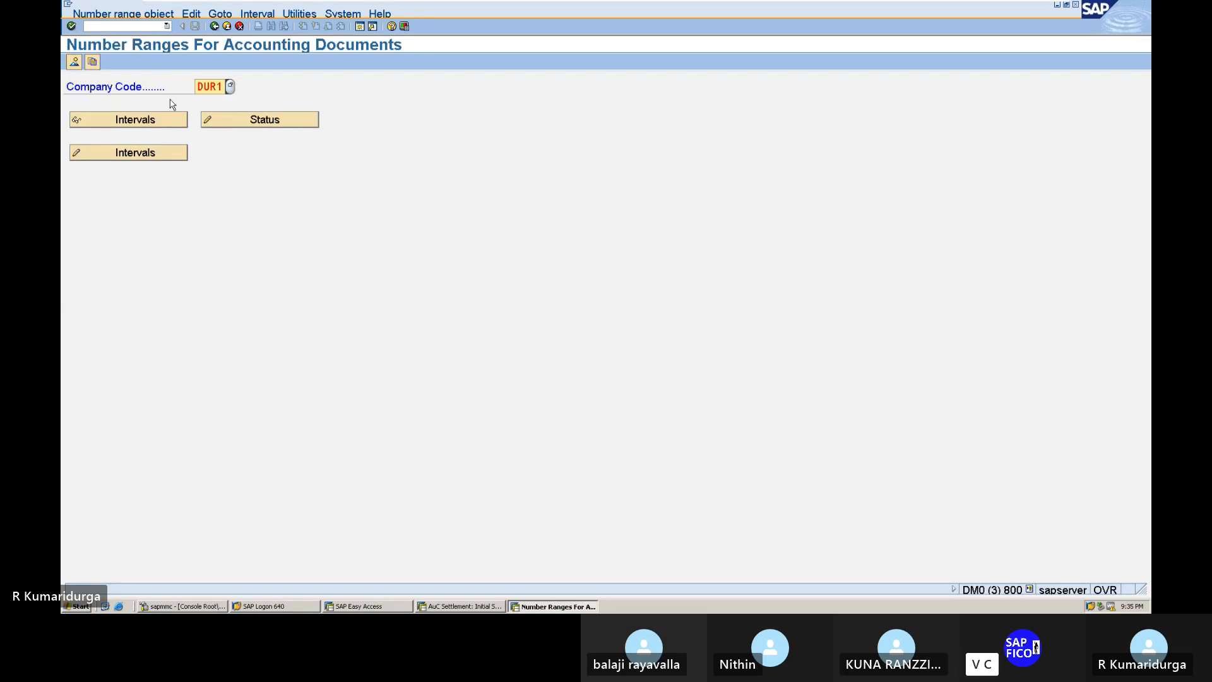
{"action": "left_click", "coordinate": [142, 157]}
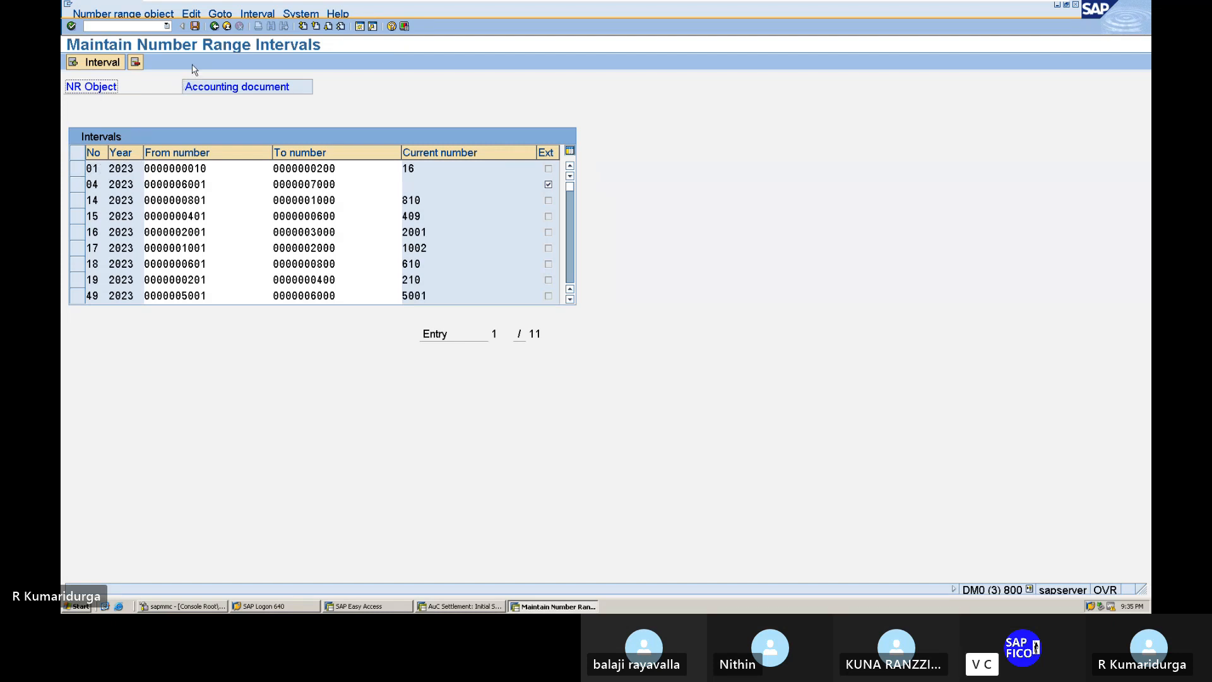
{"action": "left_click", "coordinate": [215, 26]}
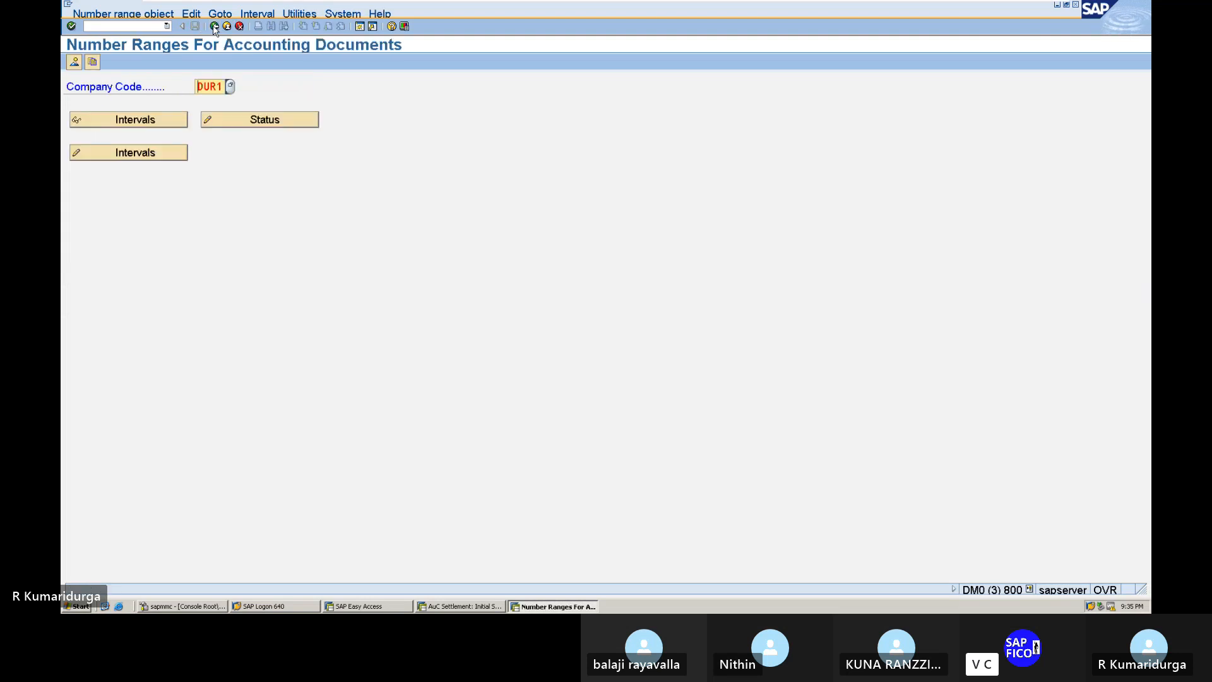
{"action": "left_click", "coordinate": [214, 27]}
{"action": "left_click", "coordinate": [214, 26]}
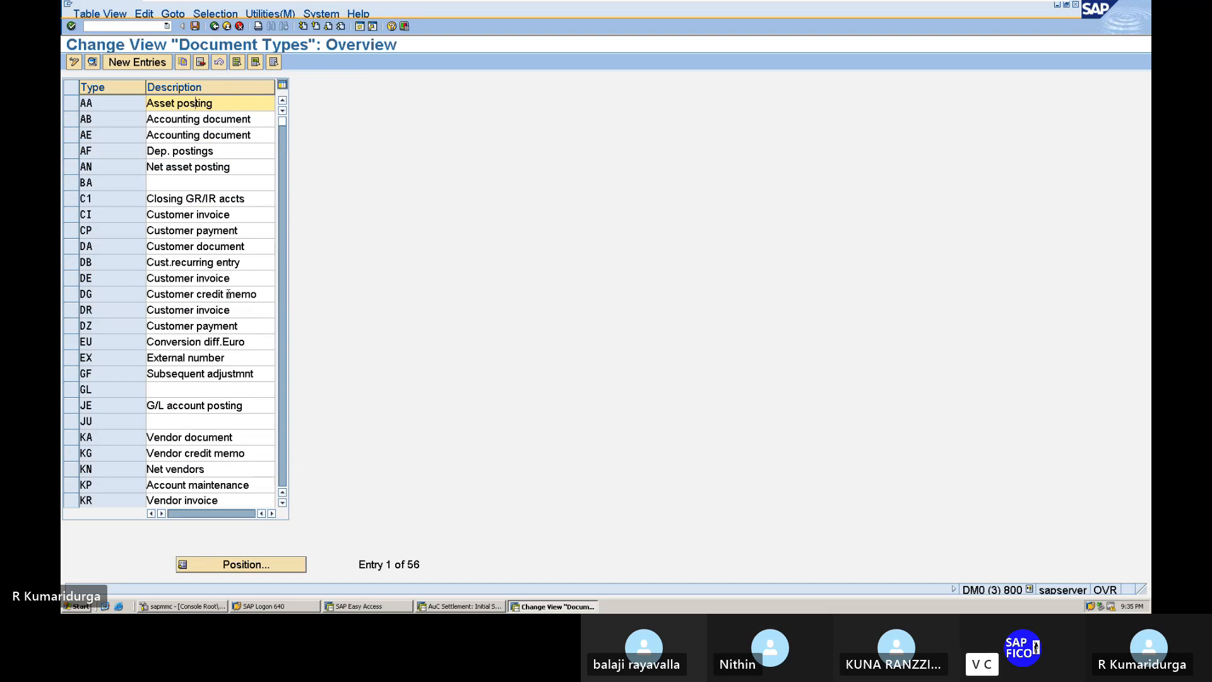
Step: Look through the document types overview for a type suited to settlement documents
{"action": "scroll", "coordinate": [228, 295], "scroll_direction": "down", "scroll_amount": 2}
{"action": "scroll", "coordinate": [230, 297], "scroll_direction": "down", "scroll_amount": 2}
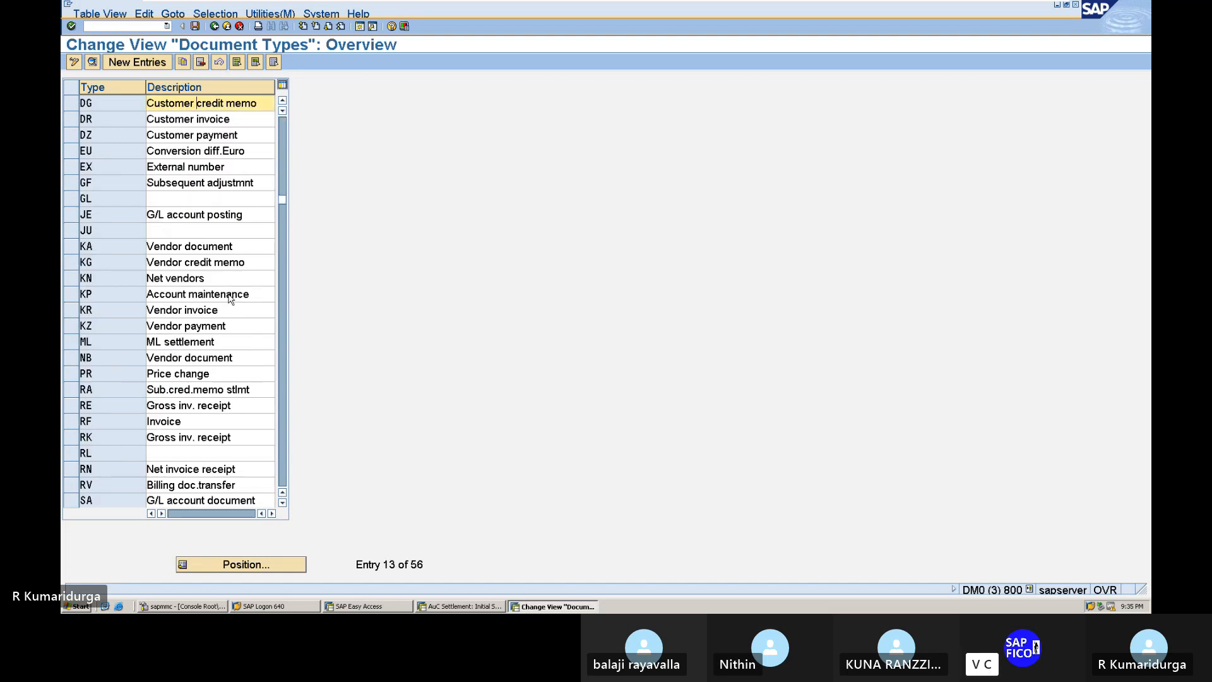
{"action": "scroll", "coordinate": [230, 298], "scroll_direction": "down", "scroll_amount": 2}
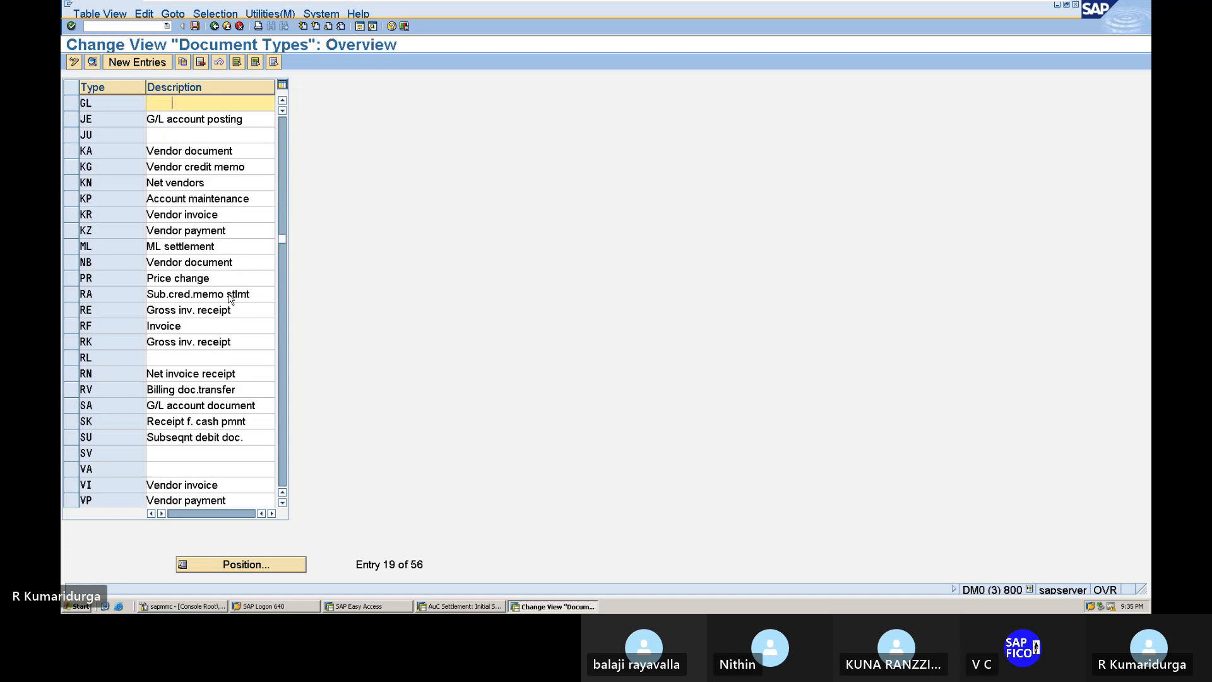
{"action": "scroll", "coordinate": [230, 298], "scroll_direction": "down", "scroll_amount": 3}
{"action": "scroll", "coordinate": [231, 298], "scroll_direction": "down", "scroll_amount": 1}
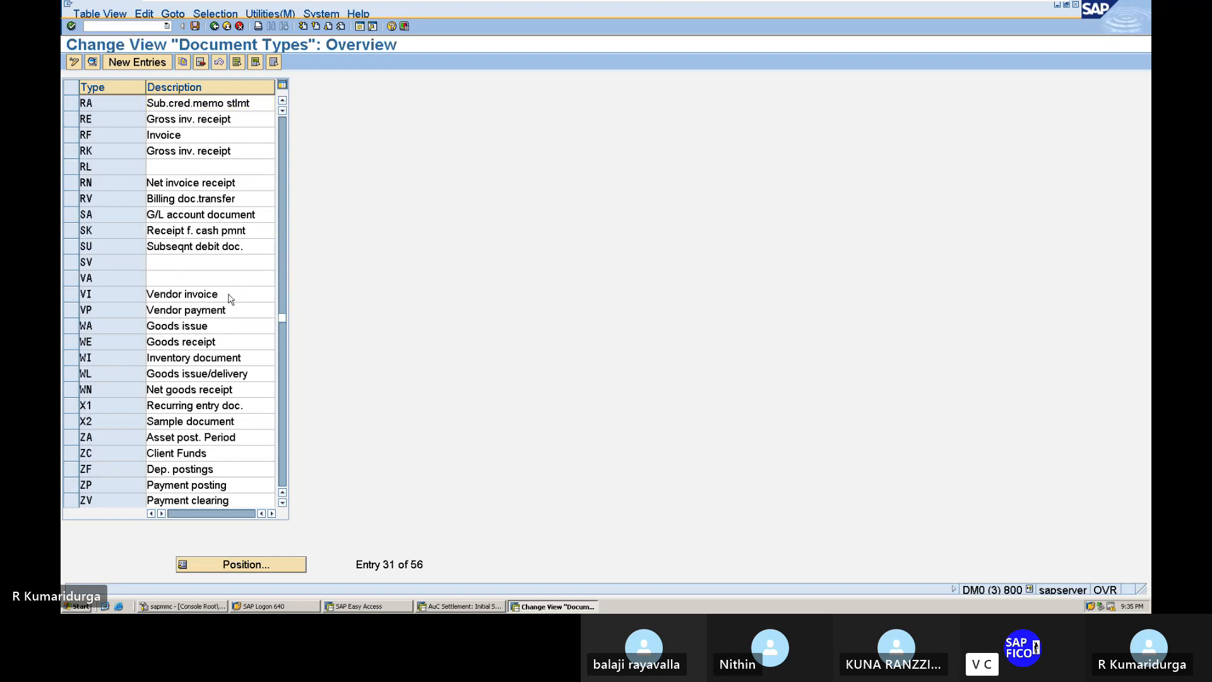
{"action": "scroll", "coordinate": [230, 298], "scroll_direction": "down", "scroll_amount": 1}
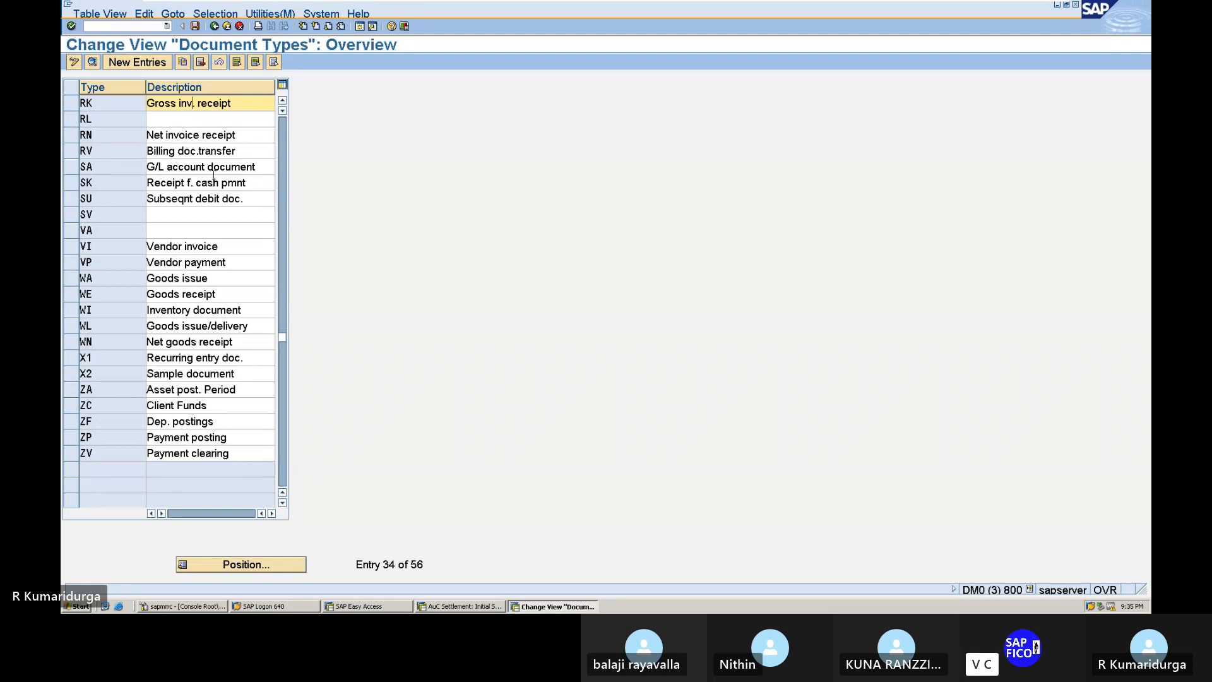
{"action": "scroll", "coordinate": [241, 171], "scroll_direction": "up", "scroll_amount": 2}
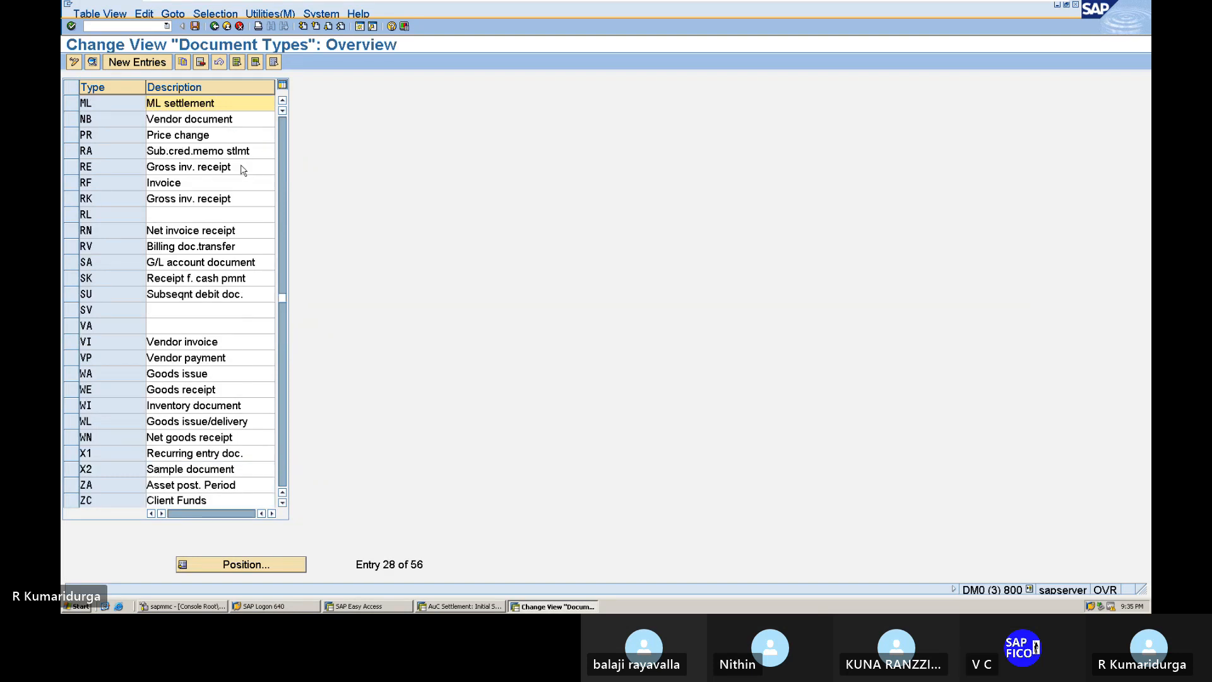
{"action": "scroll", "coordinate": [242, 170], "scroll_direction": "up", "scroll_amount": 2}
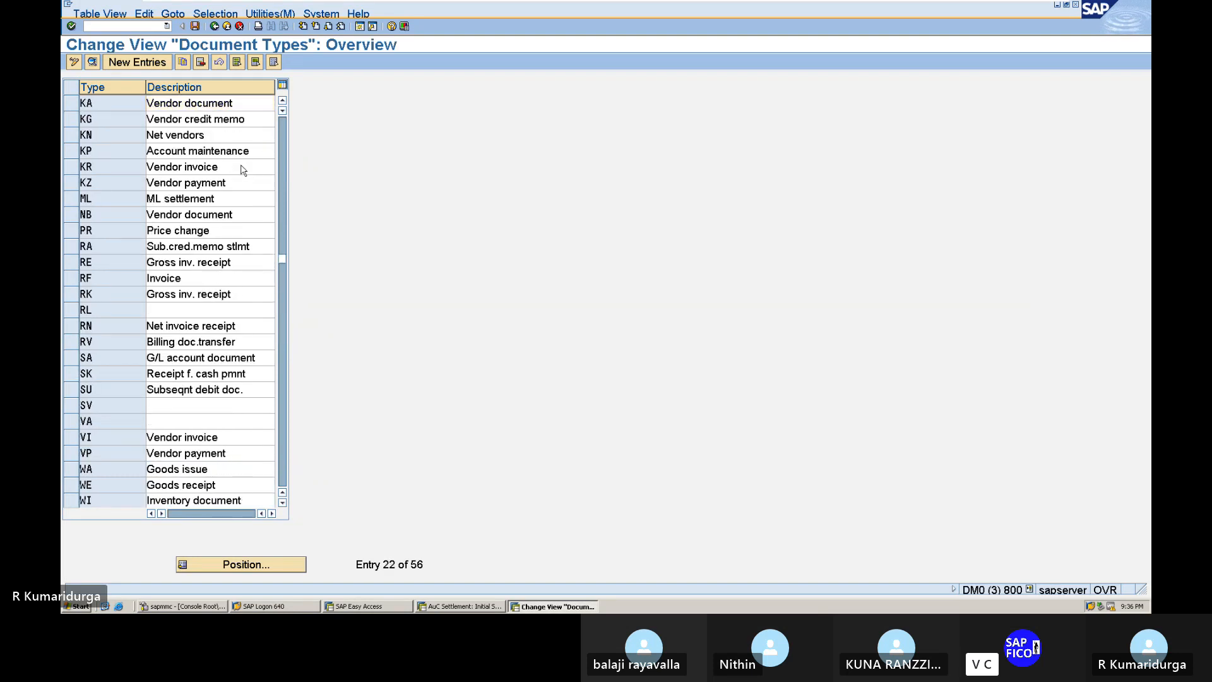
{"action": "scroll", "coordinate": [242, 171], "scroll_direction": "up", "scroll_amount": 3}
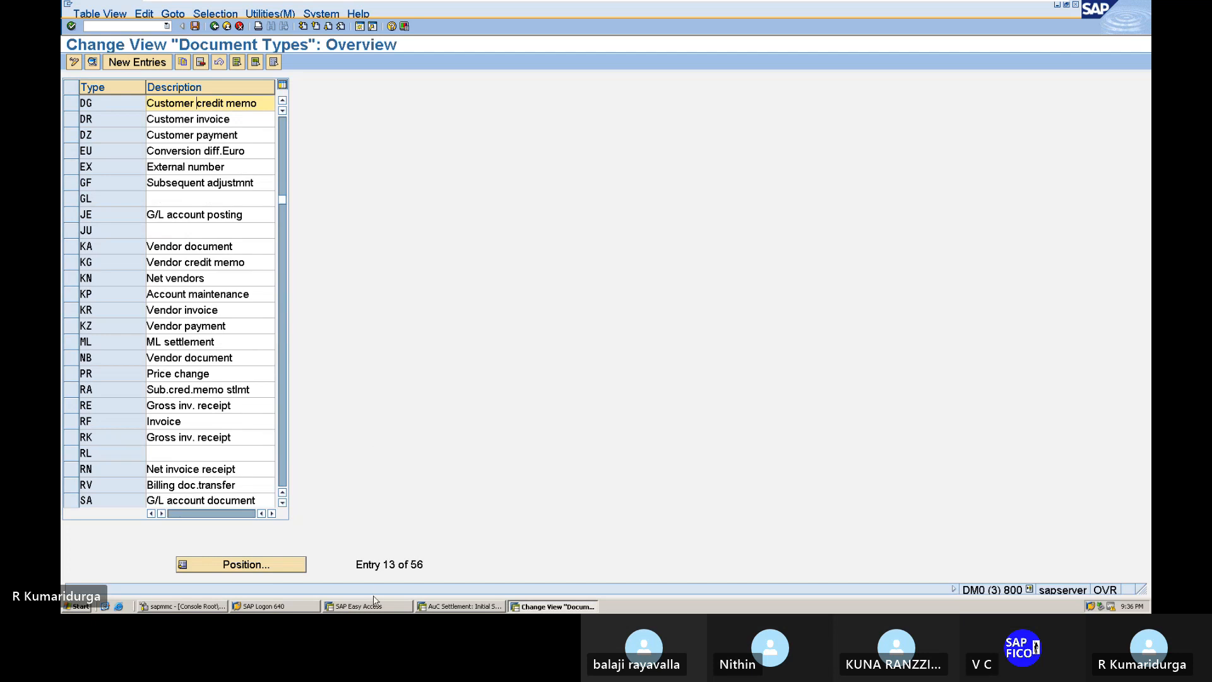
Step: Return to the AuC settlement session and, through the error's help, open the settlement document number range intervals for changing
{"action": "left_click", "coordinate": [439, 607]}
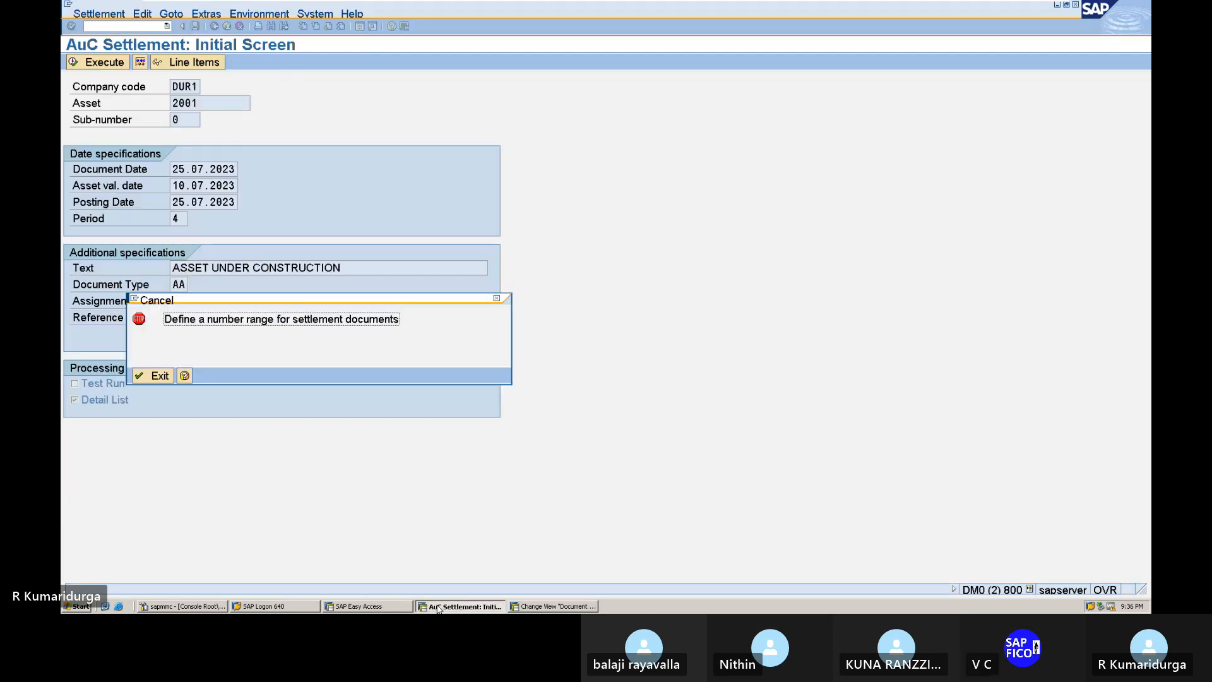
{"action": "left_click", "coordinate": [185, 376]}
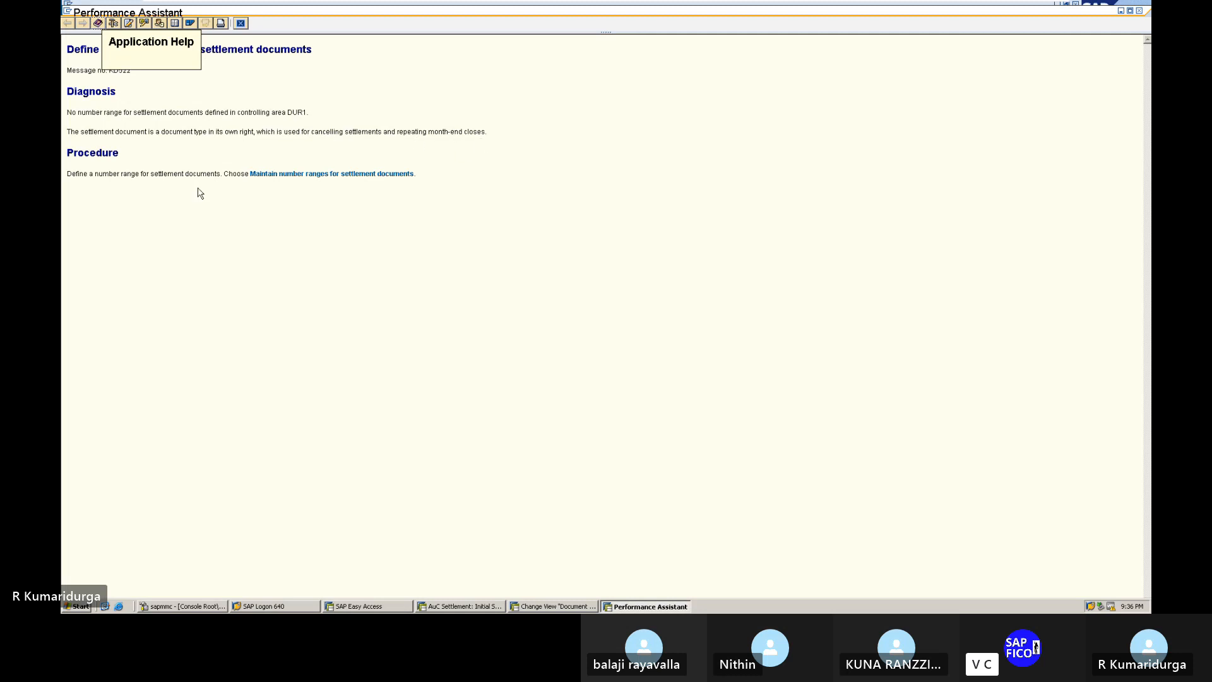
{"action": "left_click", "coordinate": [329, 174]}
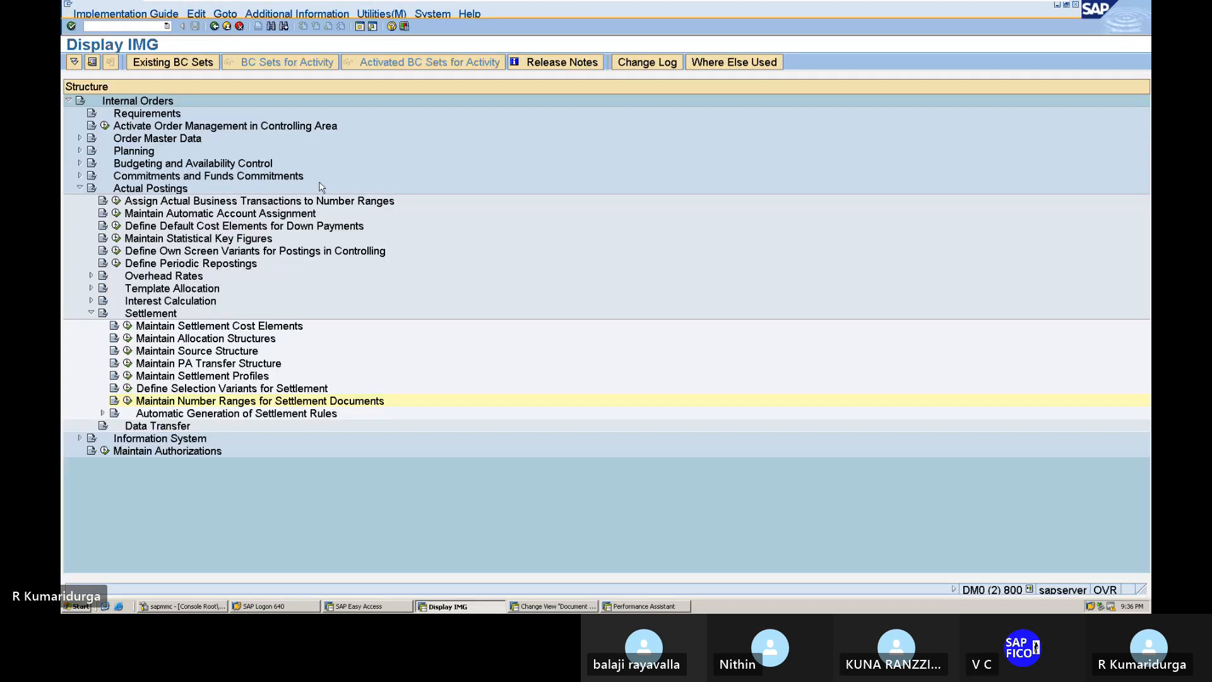
{"action": "left_click", "coordinate": [128, 403]}
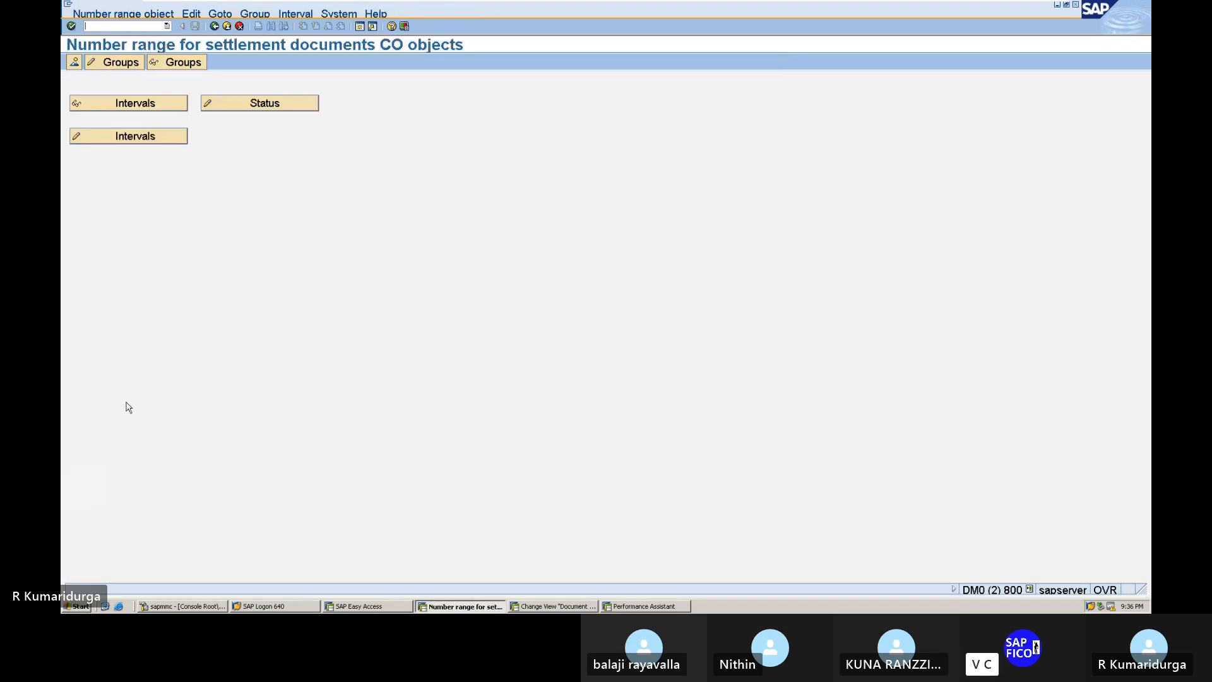
{"action": "left_click", "coordinate": [162, 144]}
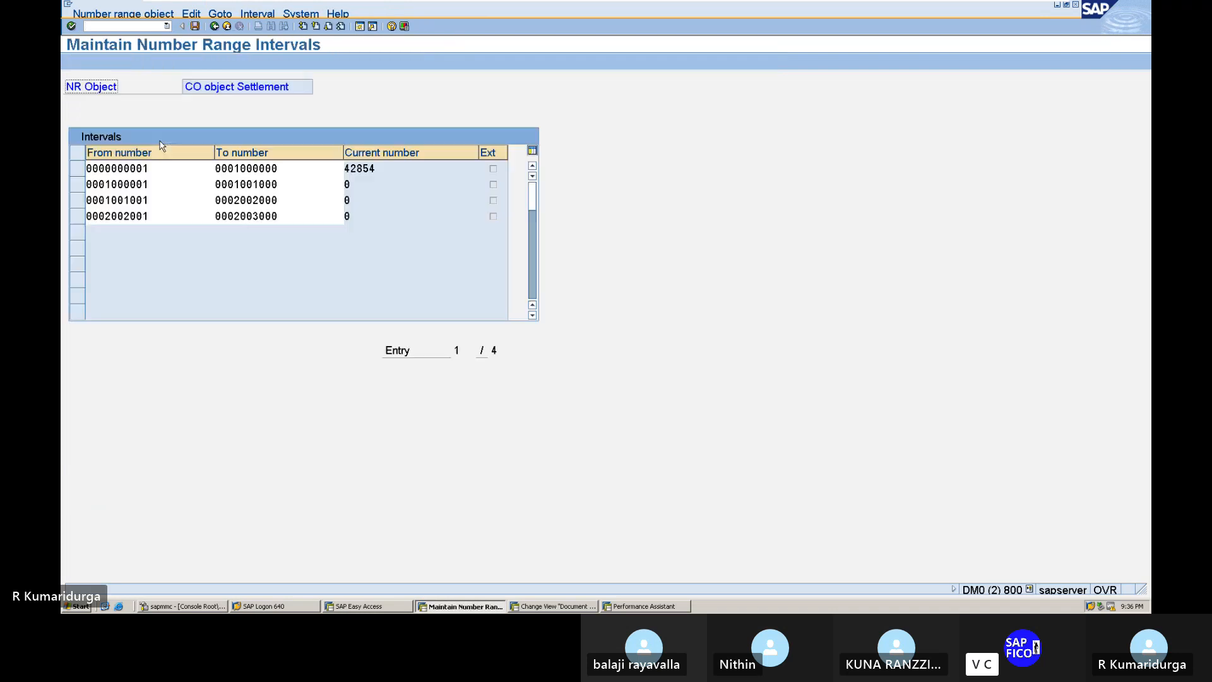
Step: Open the settlement number range groups for maintenance and try to assign element DUR1 to group NUMBER RANGES FOR SETTLEMENT OF ORDERS-SRRR
{"action": "left_click", "coordinate": [220, 23]}
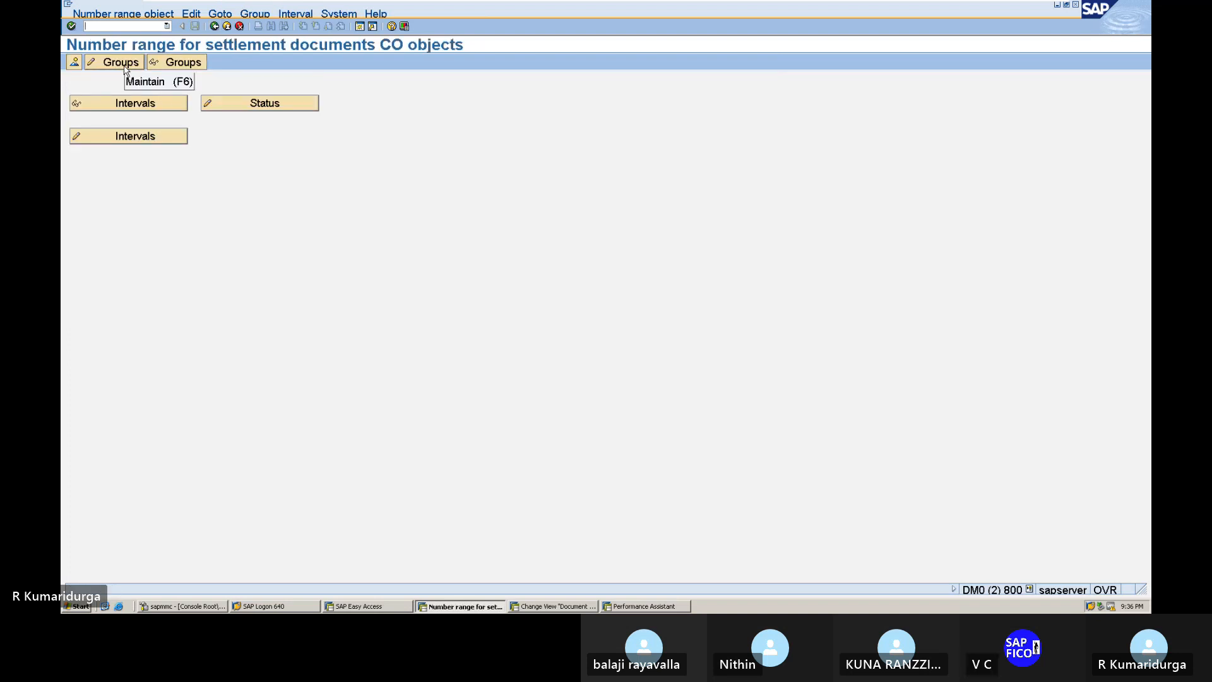
{"action": "left_click", "coordinate": [124, 68]}
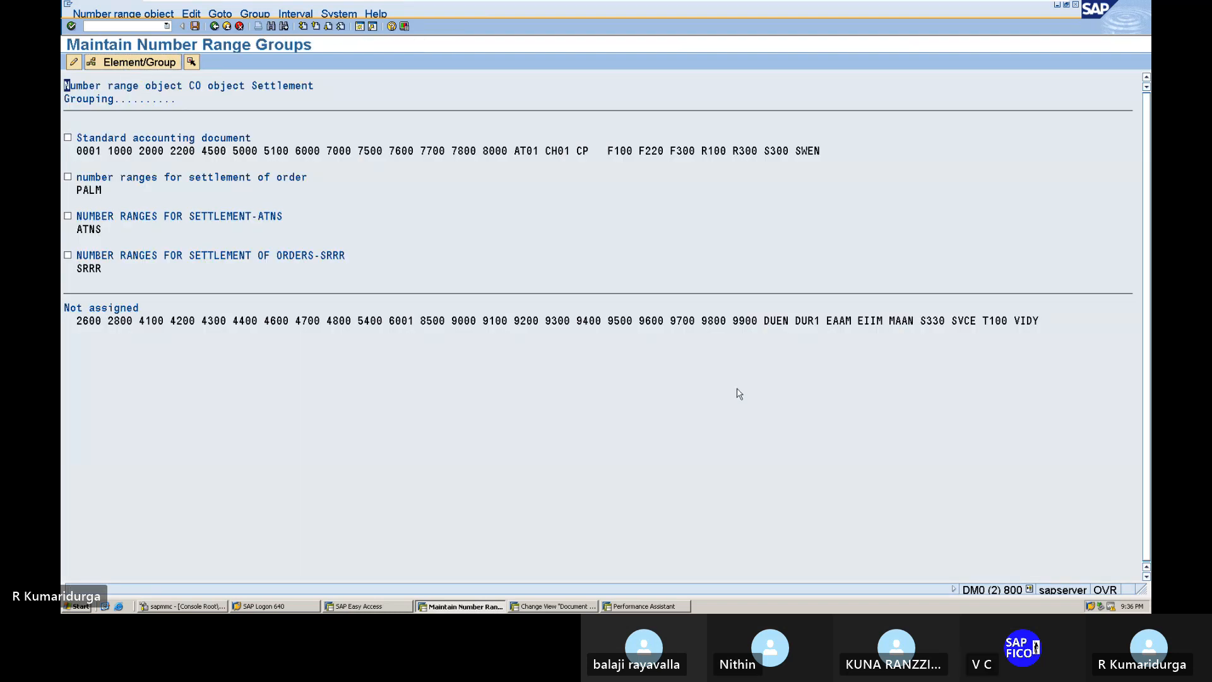
{"action": "left_click", "coordinate": [803, 321]}
{"action": "left_click", "coordinate": [68, 256]}
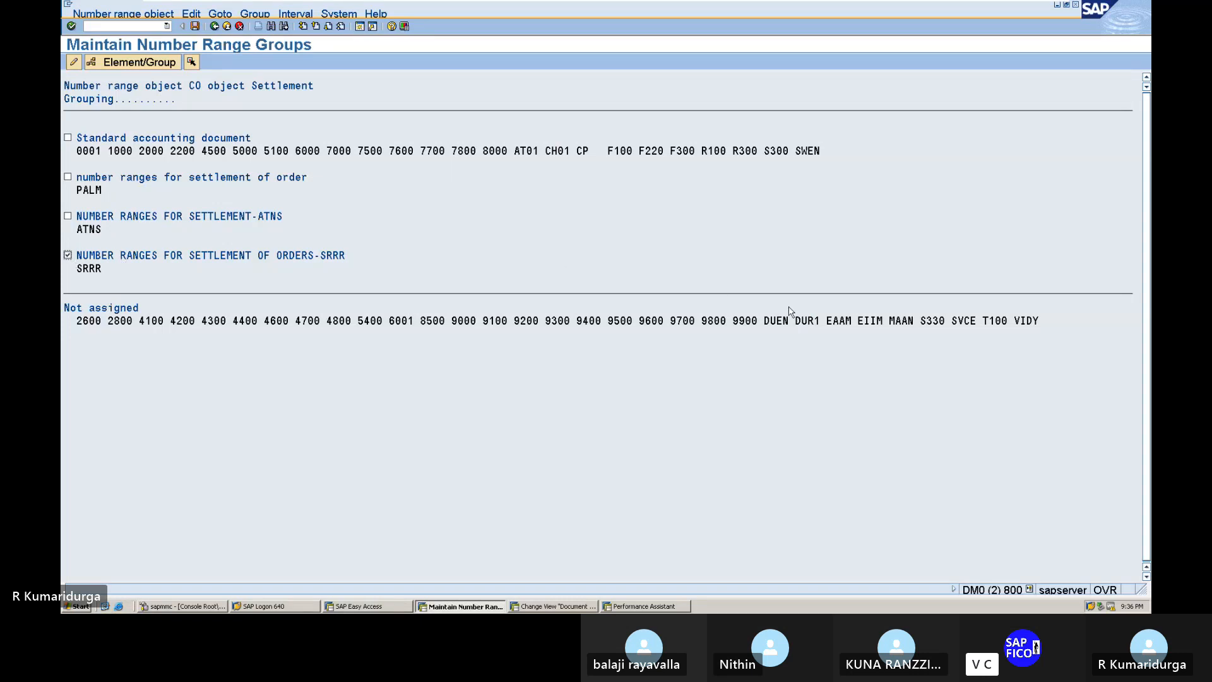
{"action": "left_click", "coordinate": [805, 322]}
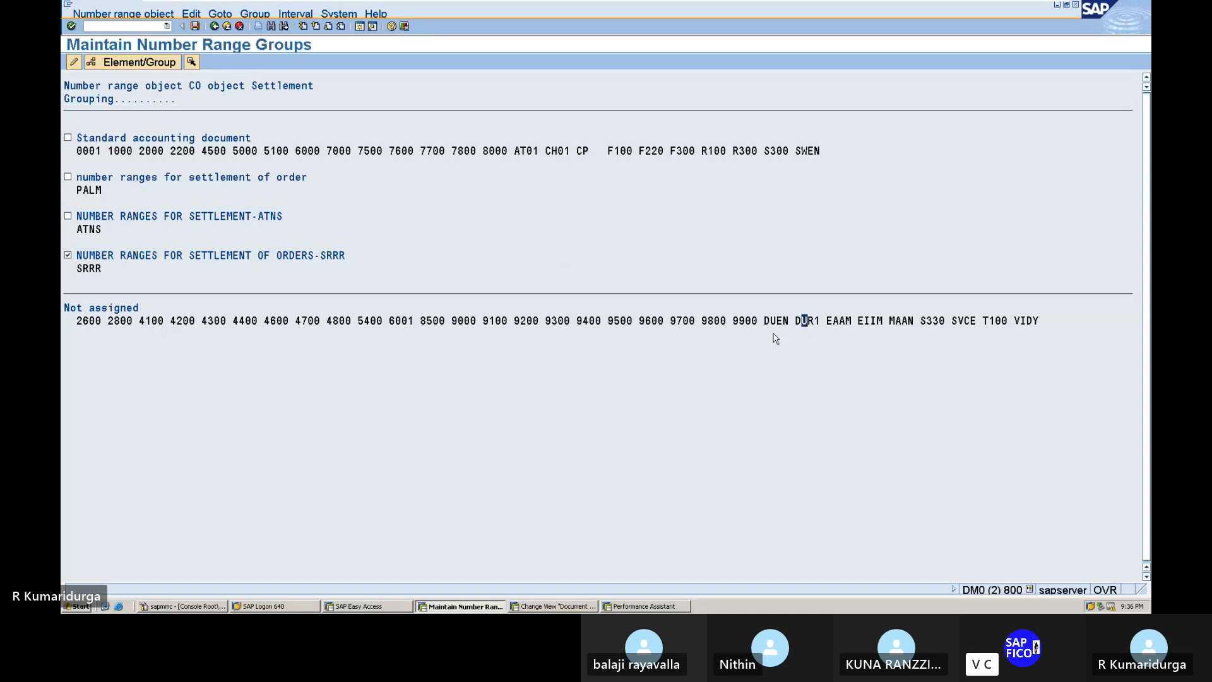
{"action": "left_click", "coordinate": [152, 68]}
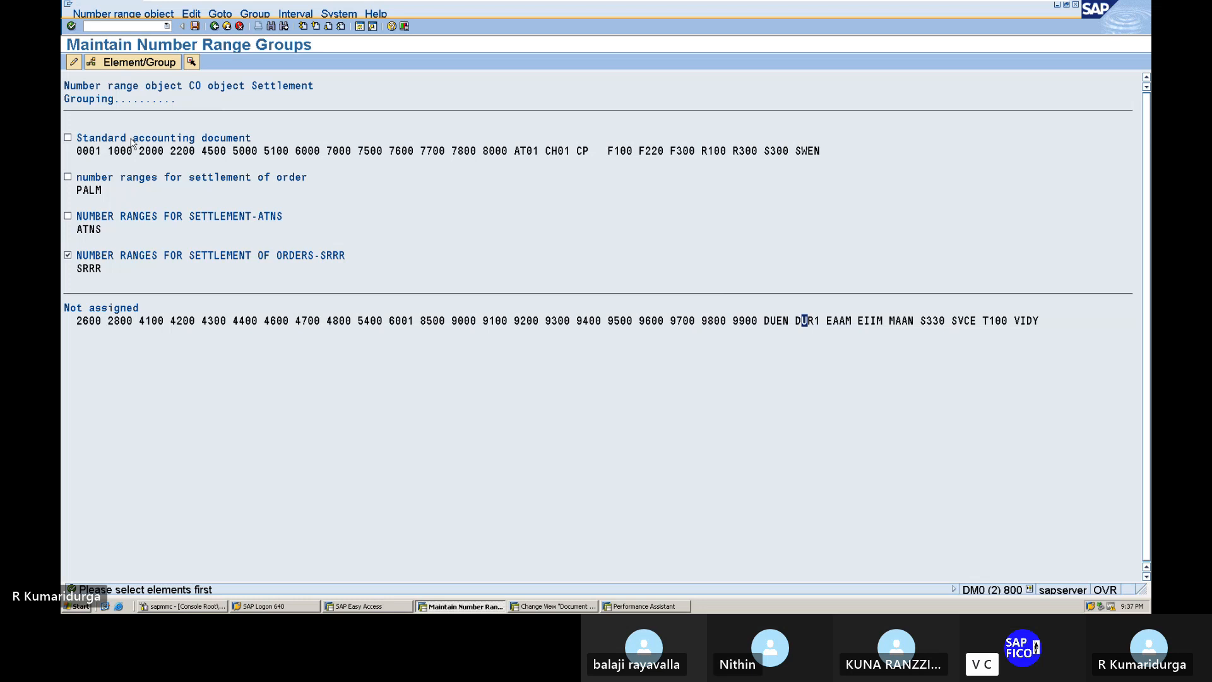
Step: Try to assign element DUR1 to the Standard accounting document group instead
{"action": "left_click", "coordinate": [68, 138]}
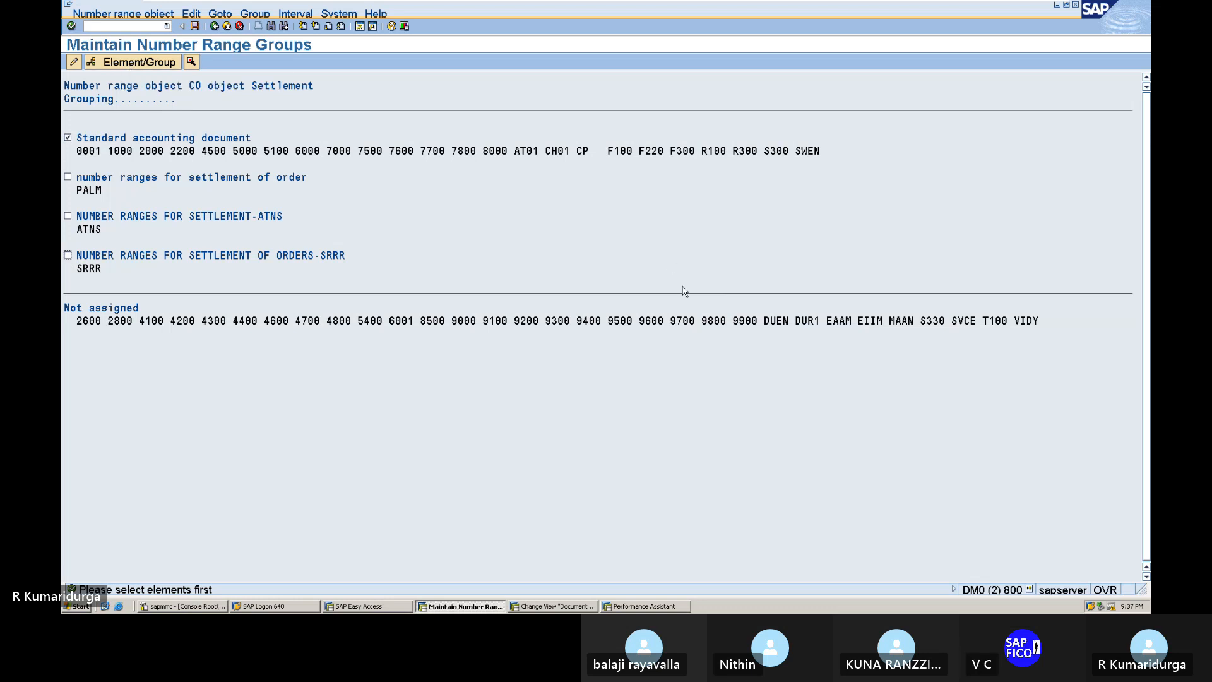
{"action": "left_click", "coordinate": [804, 321]}
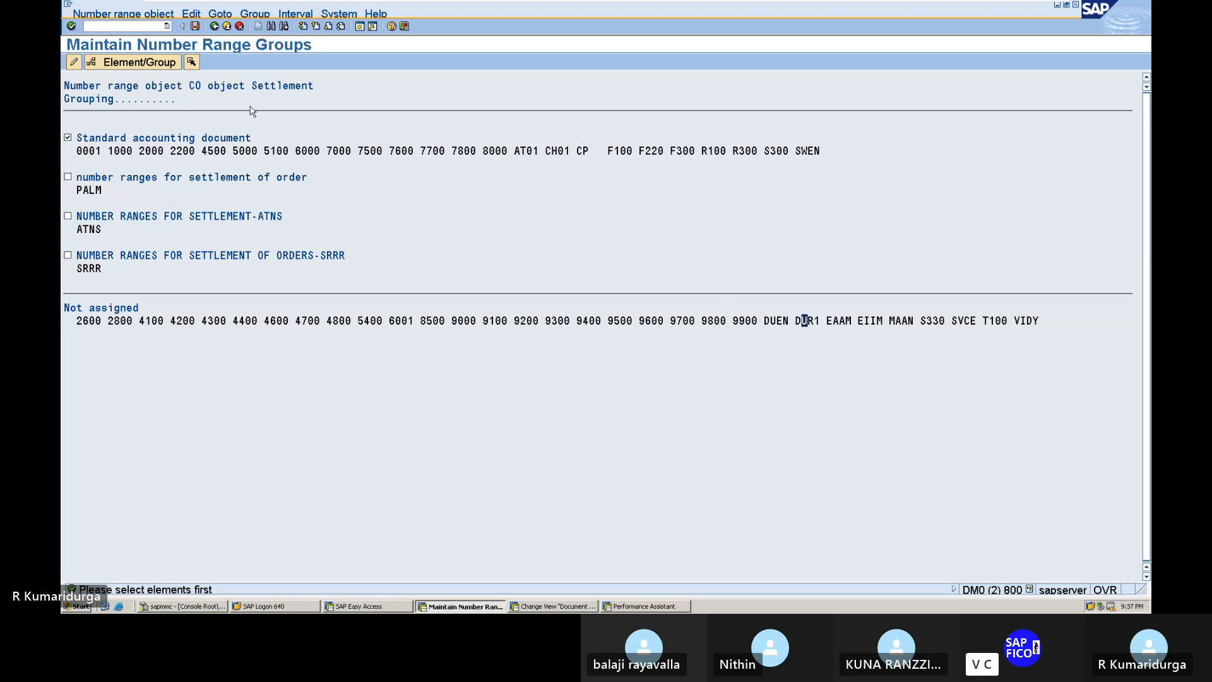
{"action": "left_click", "coordinate": [126, 67]}
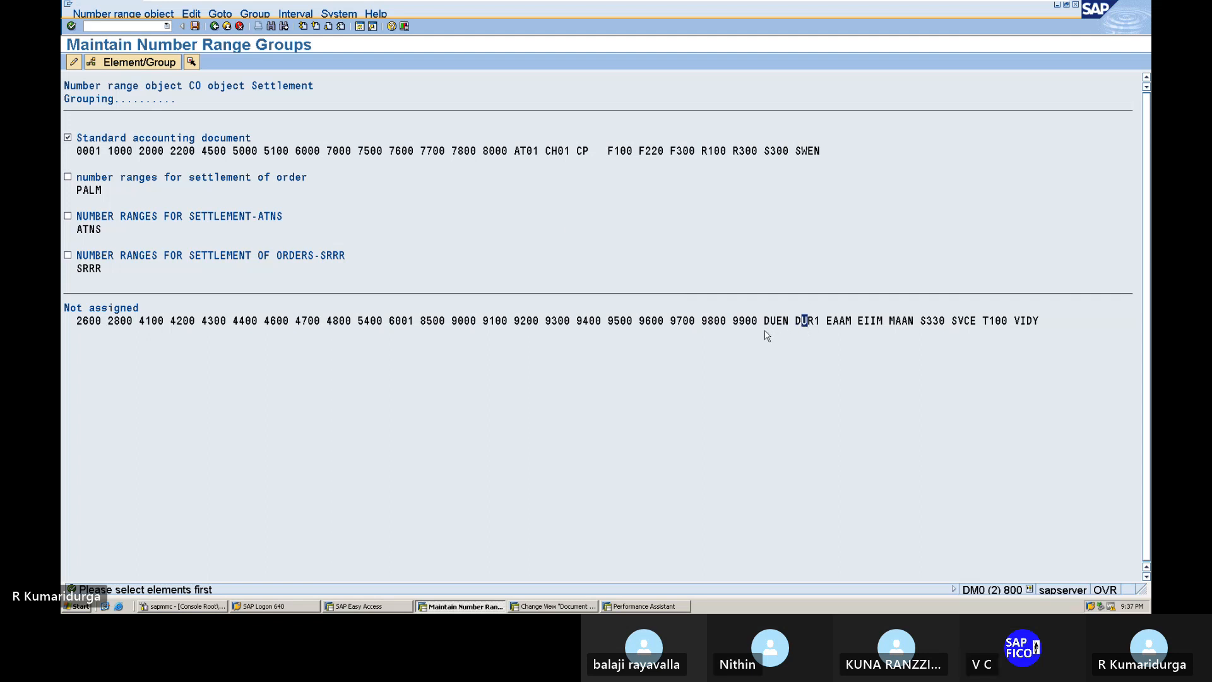
{"action": "left_click", "coordinate": [92, 308]}
{"action": "left_click", "coordinate": [92, 322]}
{"action": "left_click", "coordinate": [124, 322]}
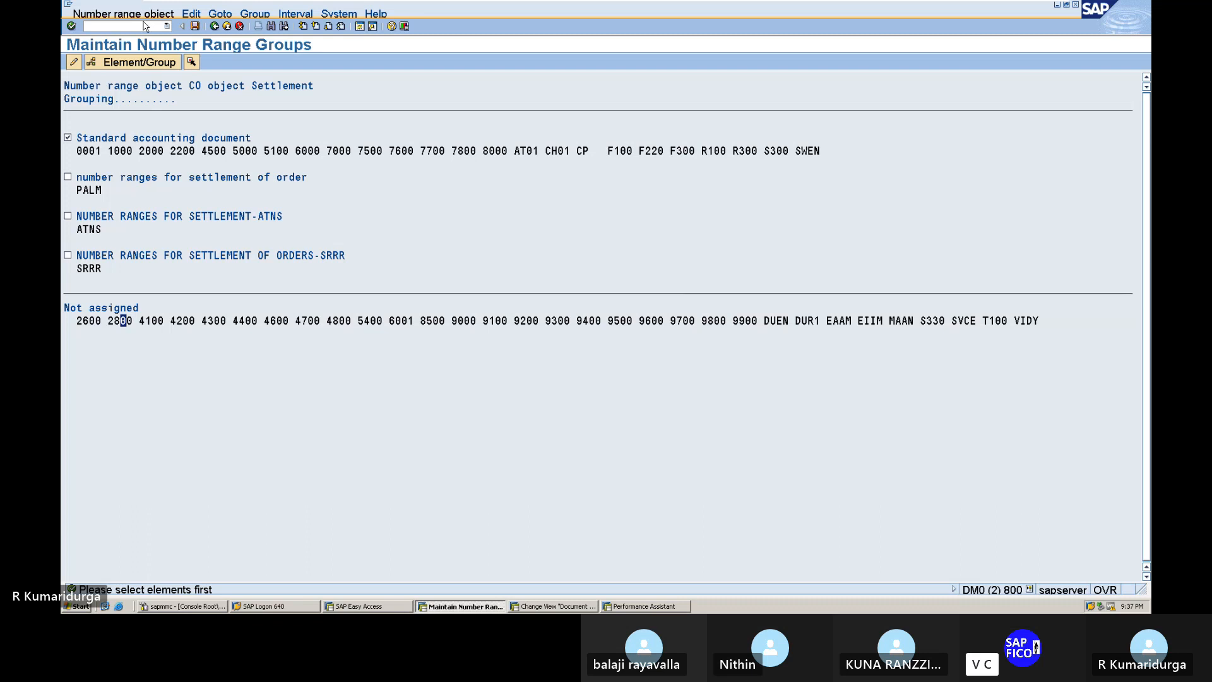
Step: Tick the three settlement groups as well and try the element assignment again
{"action": "left_click", "coordinate": [68, 177]}
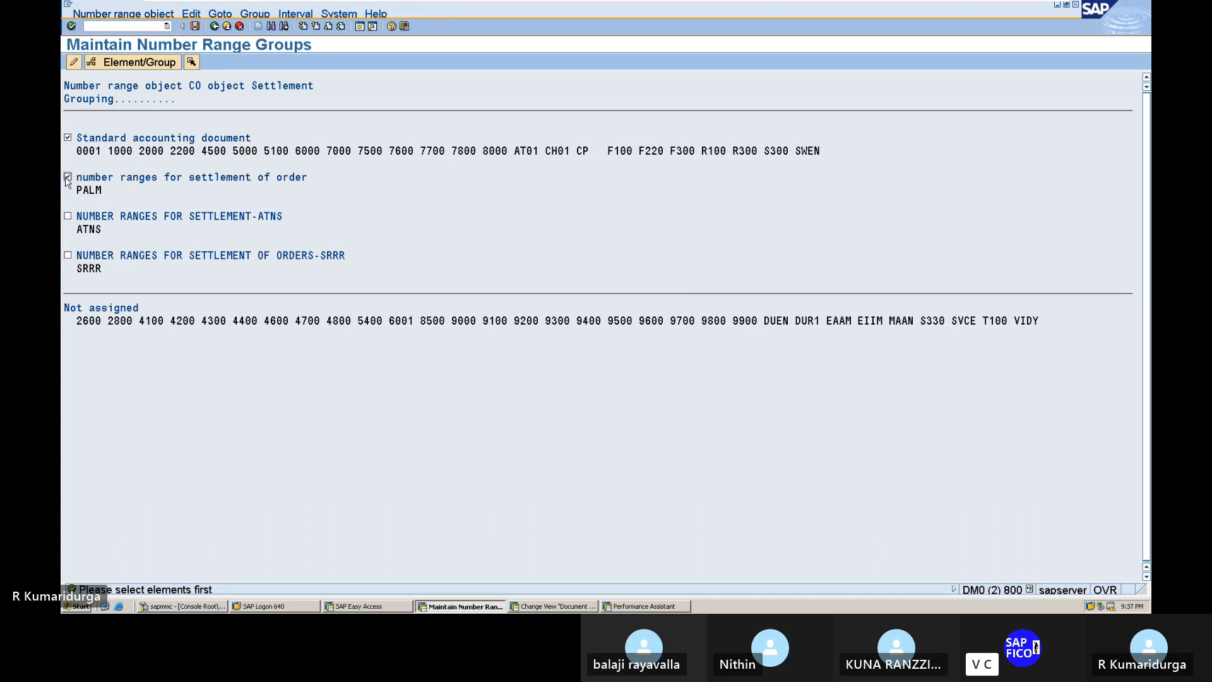
{"action": "left_click", "coordinate": [67, 216]}
{"action": "left_click", "coordinate": [68, 255]}
{"action": "left_click", "coordinate": [162, 67]}
Step: Select unassigned element DUR1 and leave only group NUMBER RANGES FOR SETTLEMENT OF ORDERS-SRRR ticked
{"action": "left_click", "coordinate": [805, 322]}
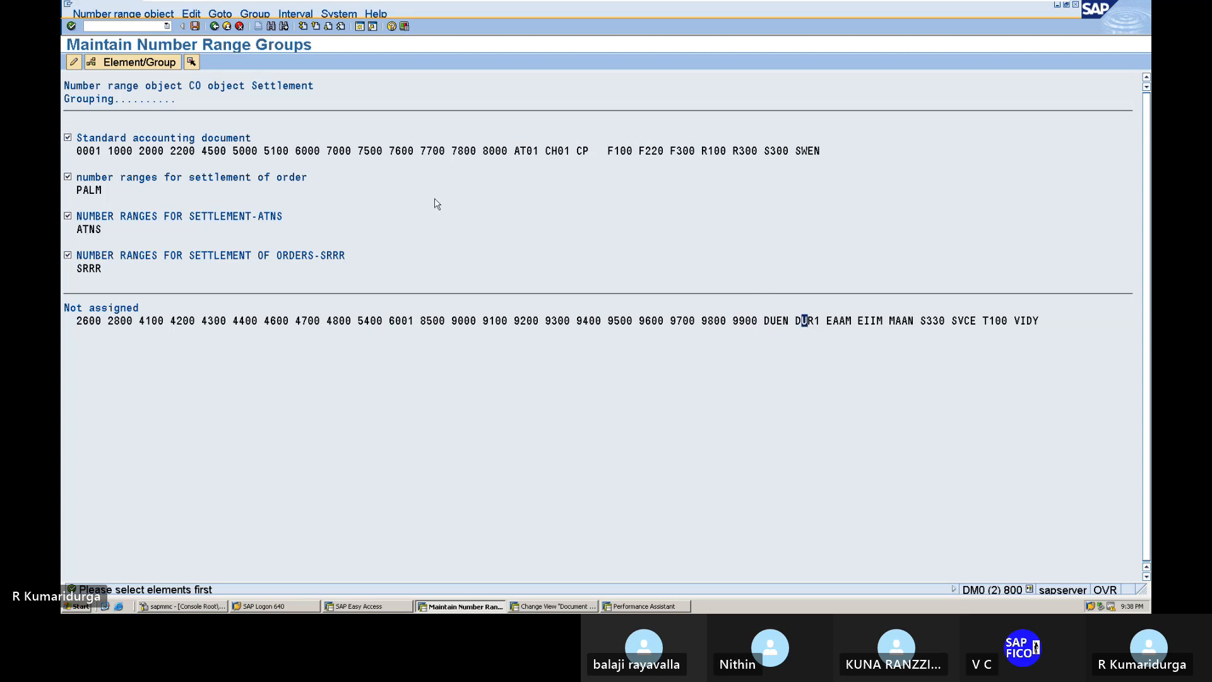
{"action": "left_click", "coordinate": [139, 63]}
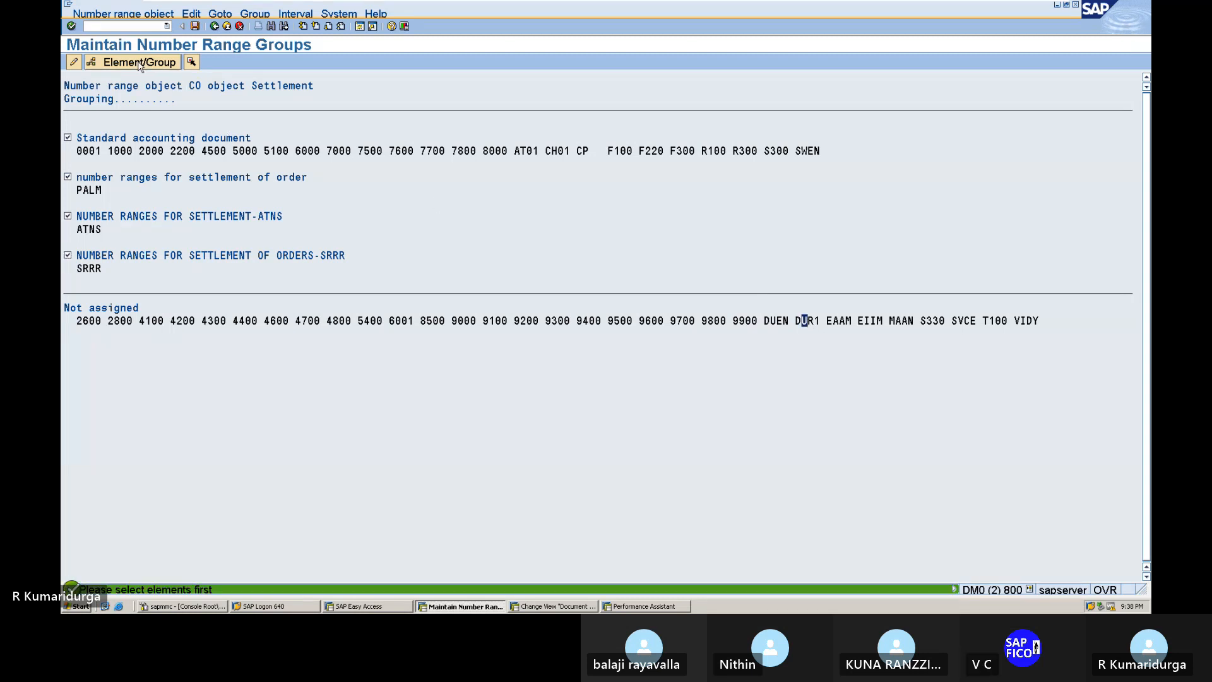
{"action": "left_click", "coordinate": [192, 62]}
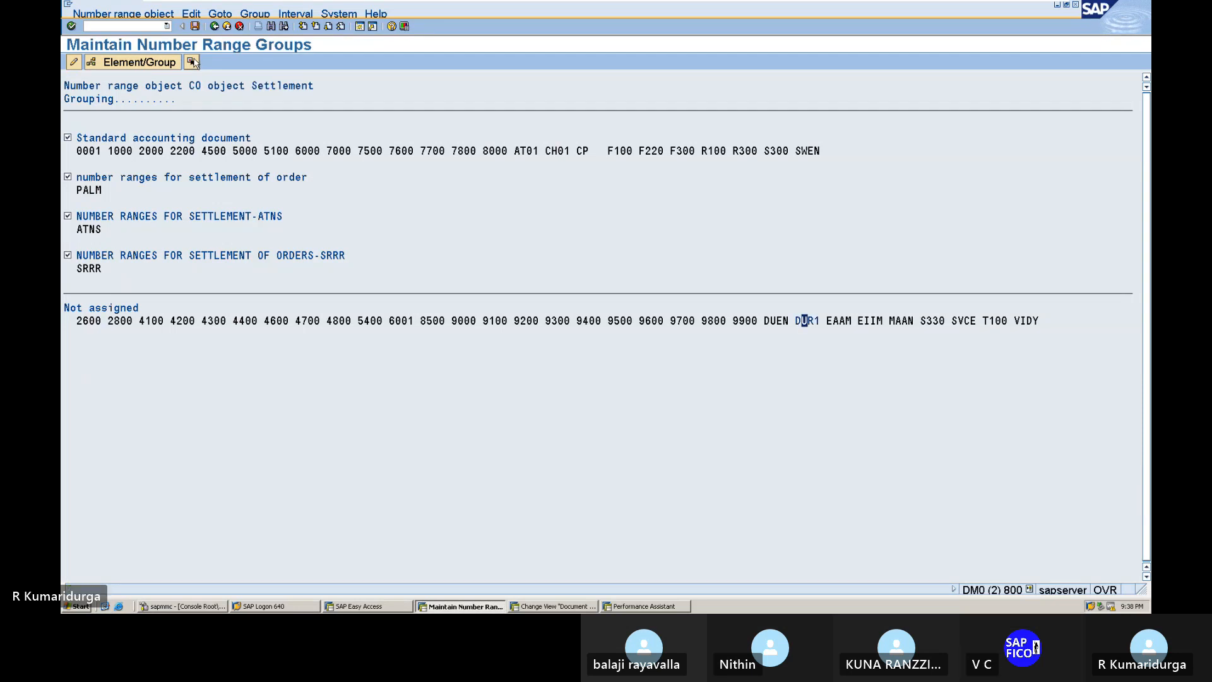
{"action": "left_click", "coordinate": [68, 176]}
{"action": "left_click", "coordinate": [68, 138]}
{"action": "left_click", "coordinate": [68, 215]}
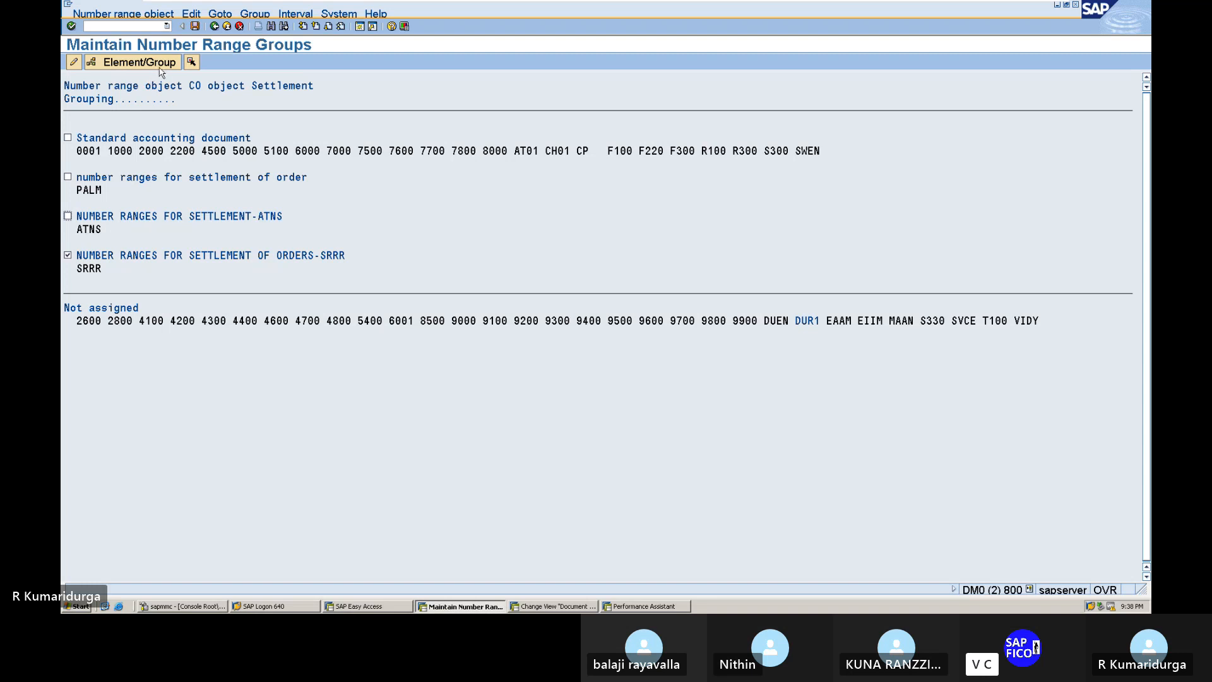
Step: Try to assign the selected element DUR1 to all four number range groups at once
{"action": "left_click", "coordinate": [67, 139]}
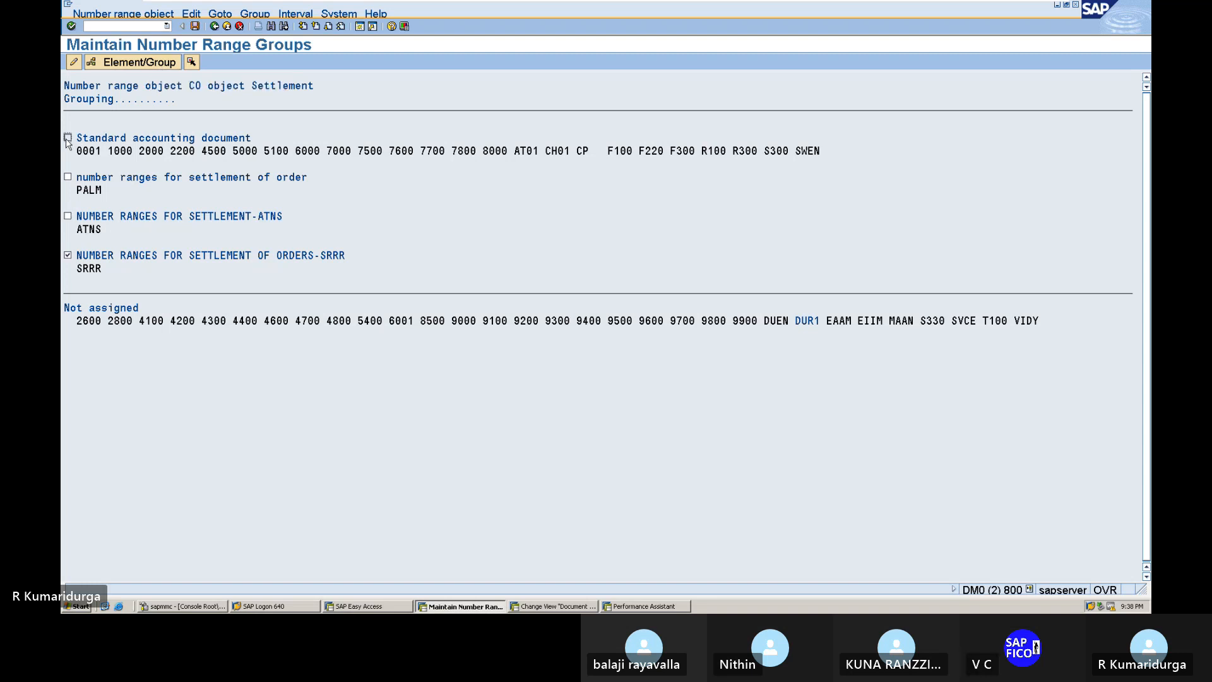
{"action": "left_click", "coordinate": [67, 139]}
{"action": "left_click", "coordinate": [68, 177]}
{"action": "left_click", "coordinate": [68, 217]}
{"action": "left_click", "coordinate": [68, 138]}
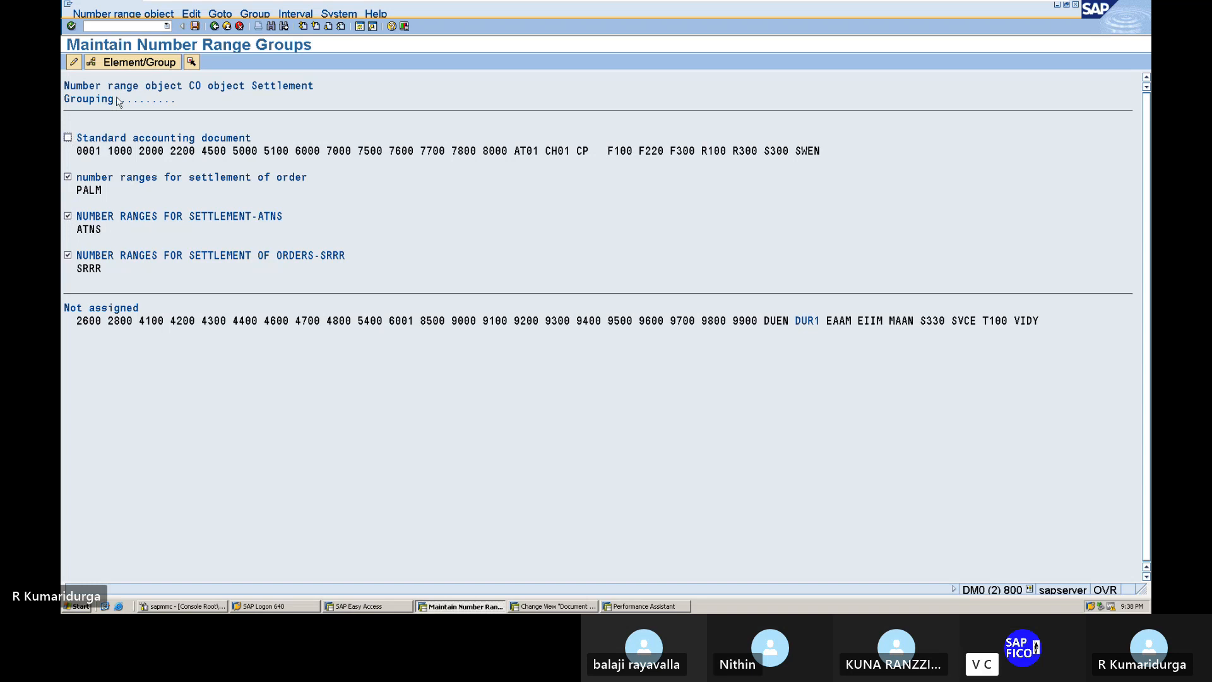
{"action": "left_click", "coordinate": [67, 138]}
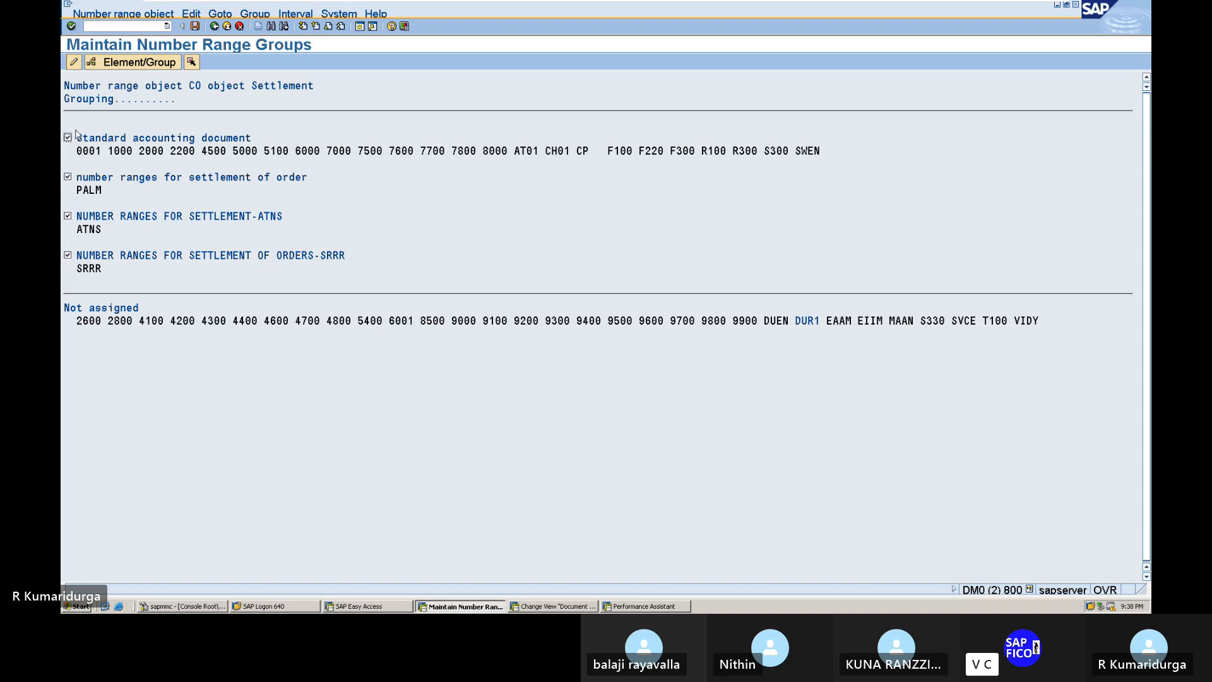
{"action": "left_click", "coordinate": [159, 64]}
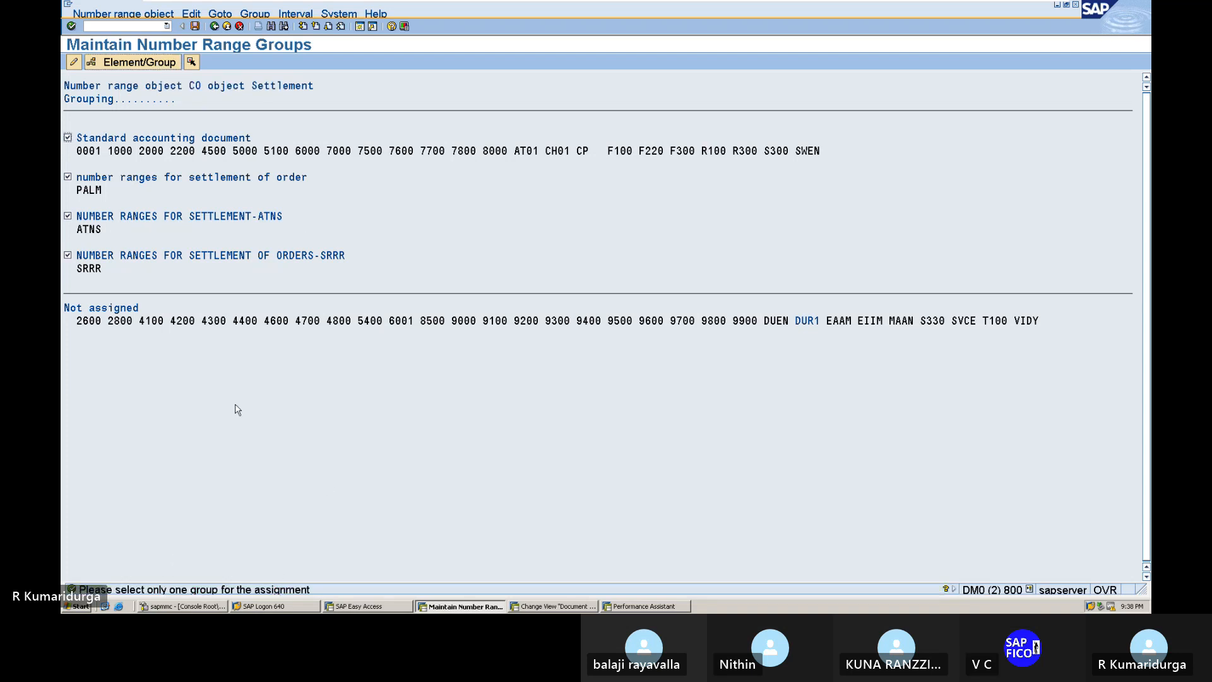
Step: Untick the other three groups and assign DUR1 to group NUMBER RANGES FOR SETTLEMENT OF ORDERS-SRRR
{"action": "left_click", "coordinate": [68, 216]}
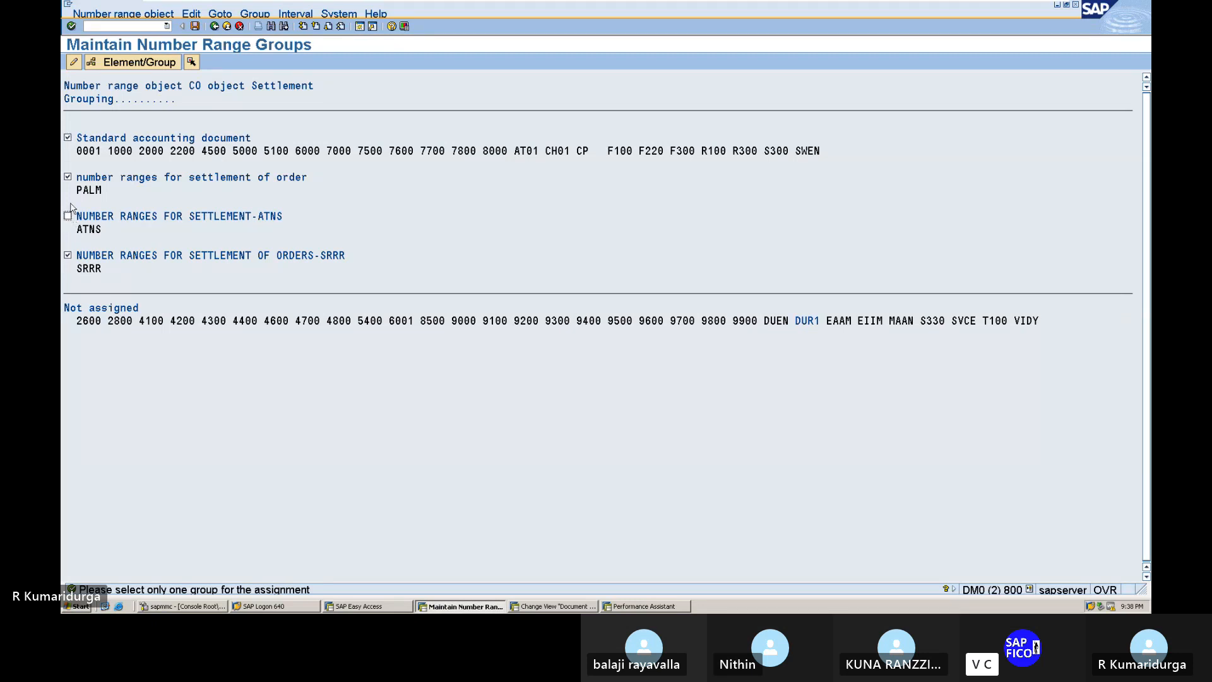
{"action": "left_click", "coordinate": [68, 178]}
{"action": "left_click", "coordinate": [67, 138]}
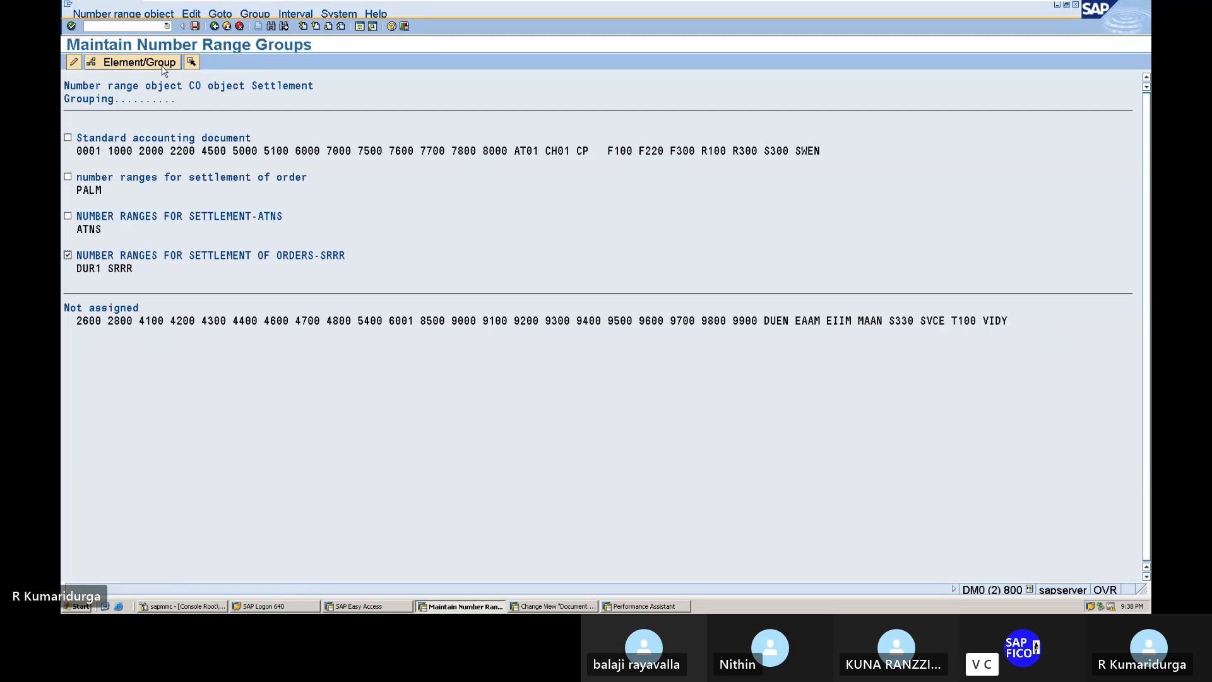
{"action": "left_click", "coordinate": [139, 62]}
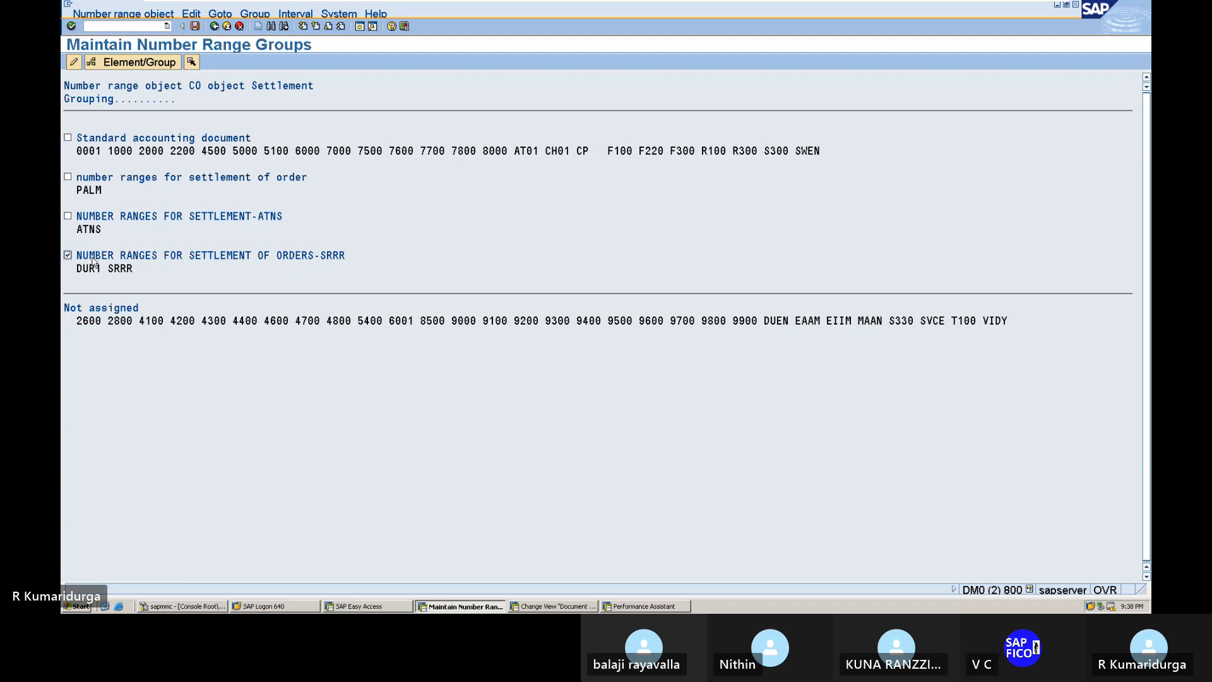
Step: Tick group NUMBER RANGES FOR SETTLEMENT-ATNS too, try another assignment, and save the number range group changes
{"action": "left_click", "coordinate": [68, 217]}
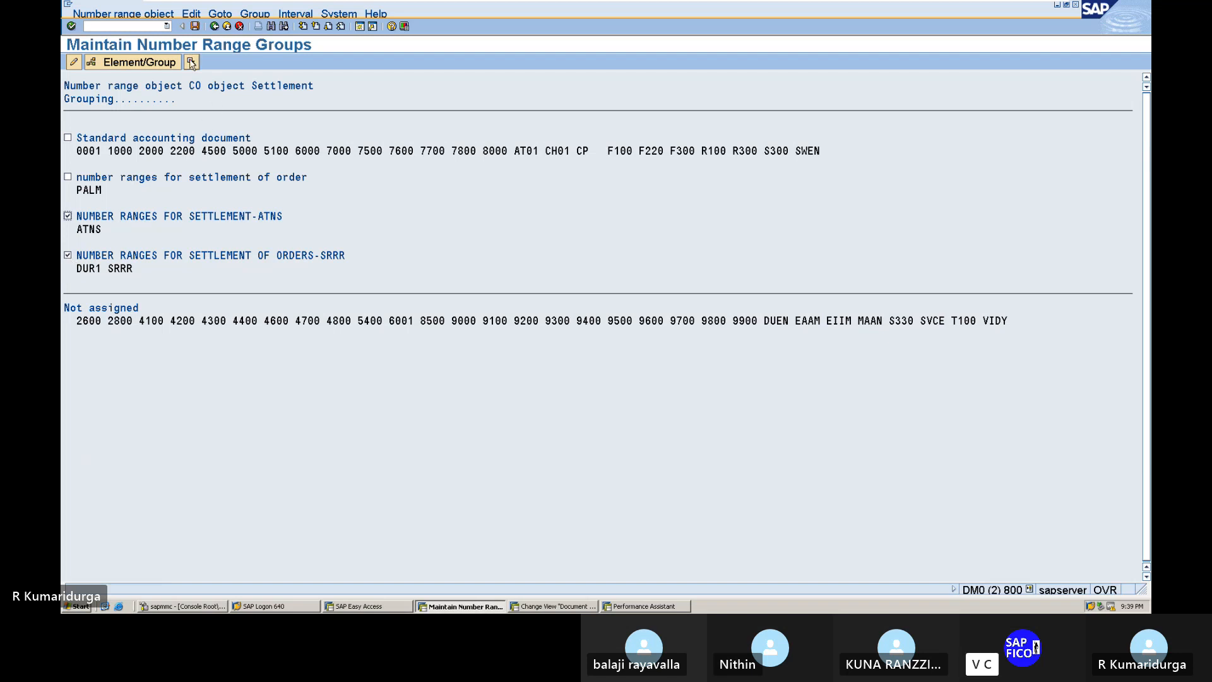
{"action": "left_click", "coordinate": [157, 64]}
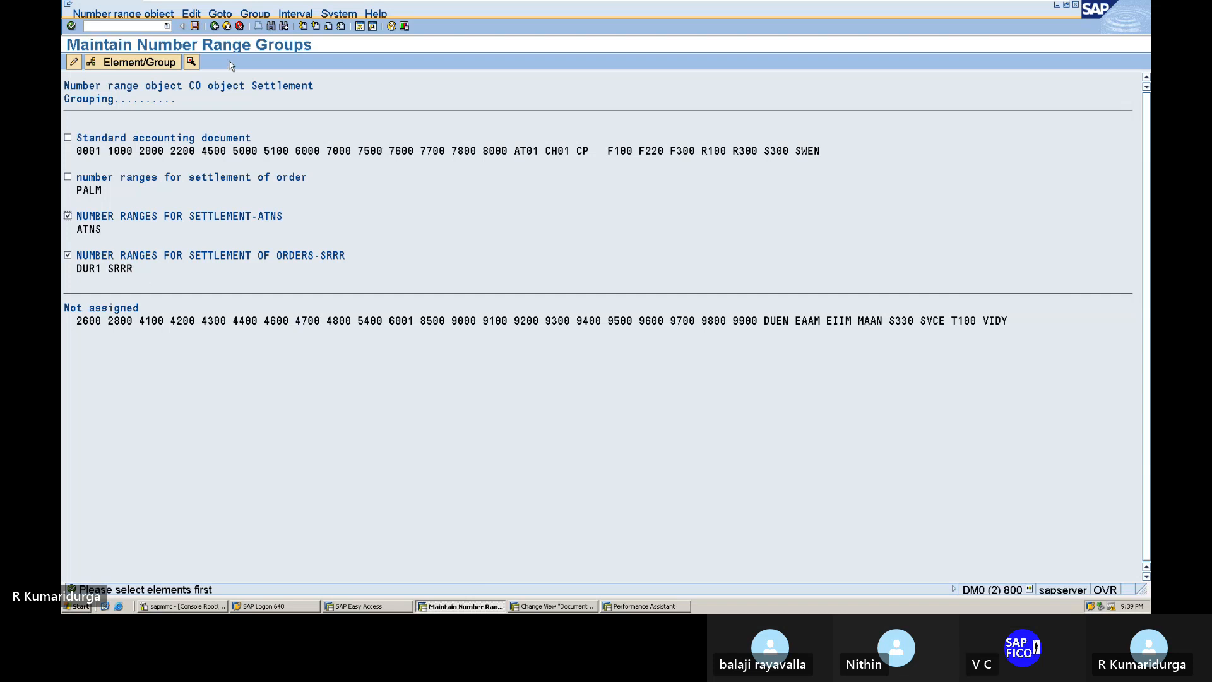
{"action": "left_click", "coordinate": [194, 27]}
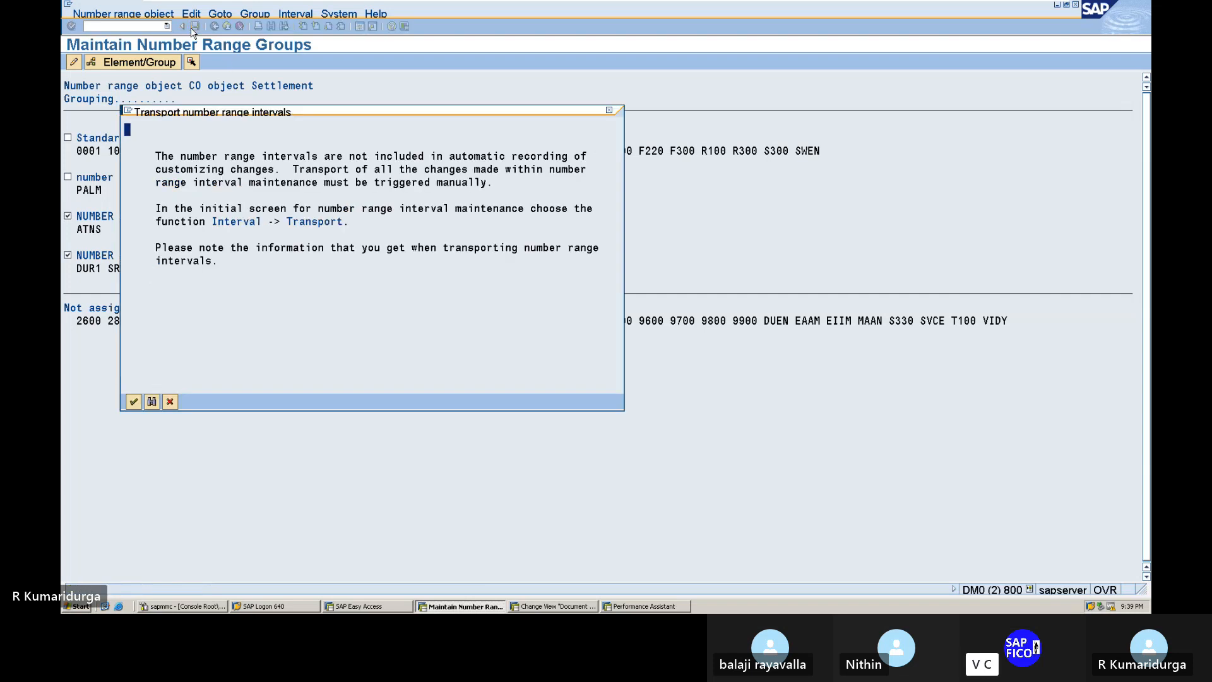
{"action": "key", "text": "Return"}
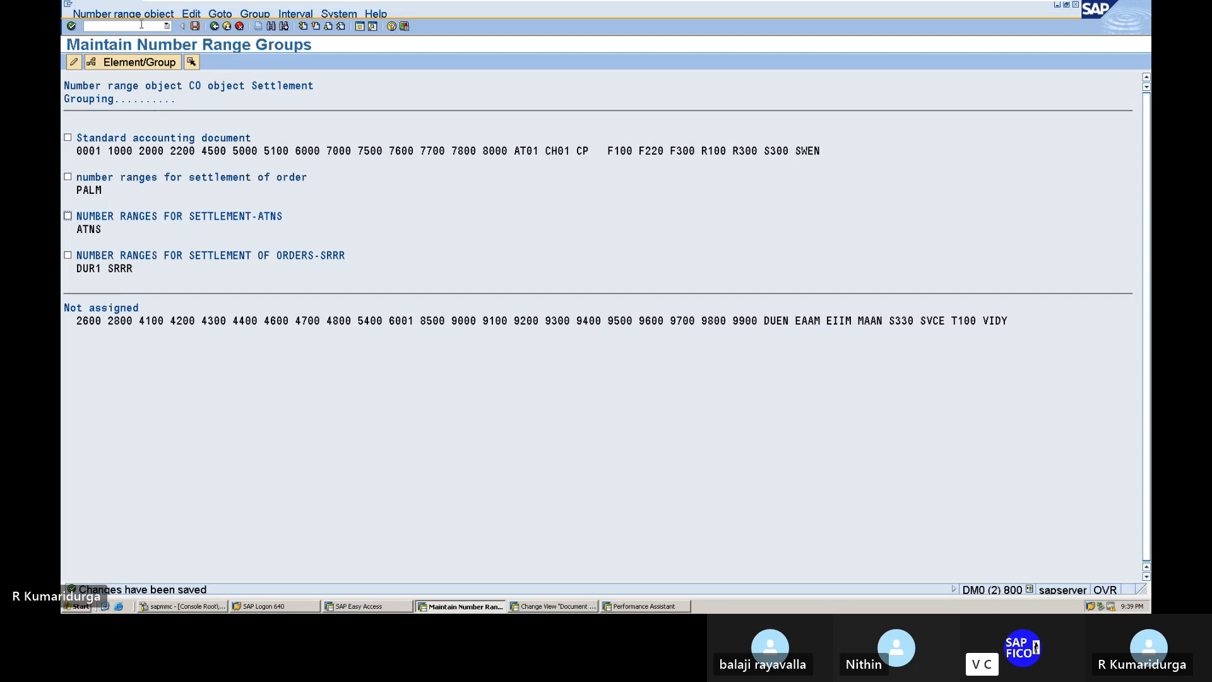
Step: Leave number range maintenance and the IMG, close the Performance Assistant, and exit the settlement error message
{"action": "left_click", "coordinate": [214, 28]}
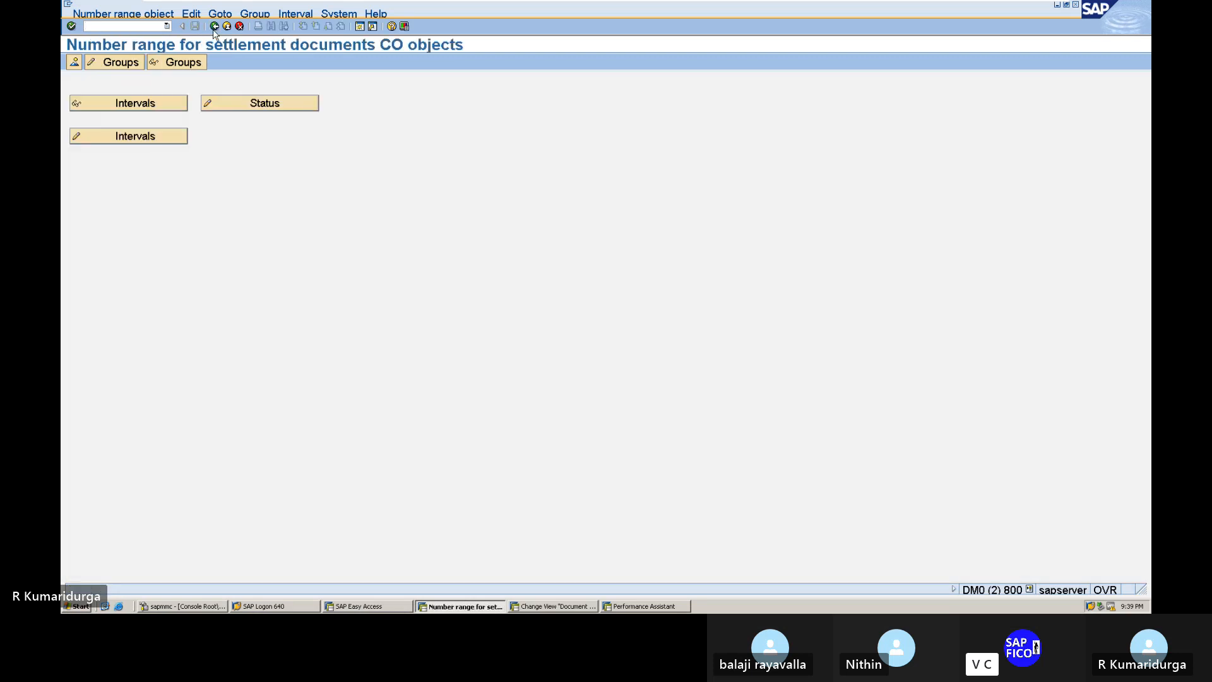
{"action": "left_click", "coordinate": [214, 28]}
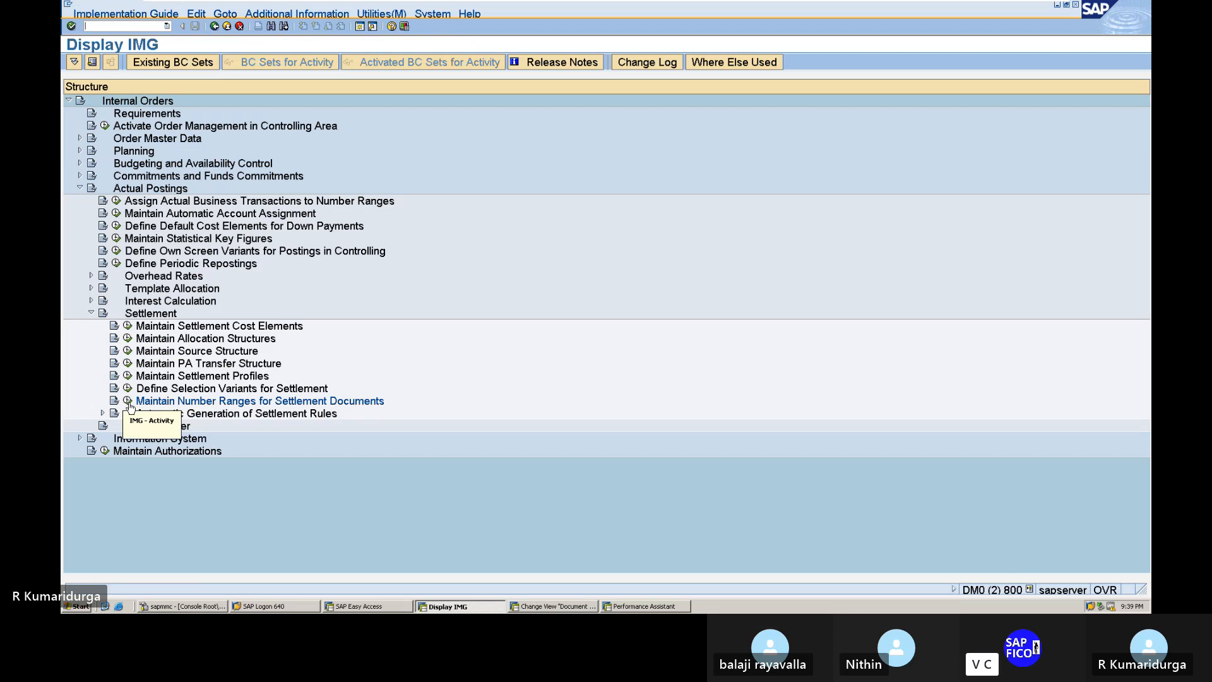
{"action": "left_click", "coordinate": [215, 28]}
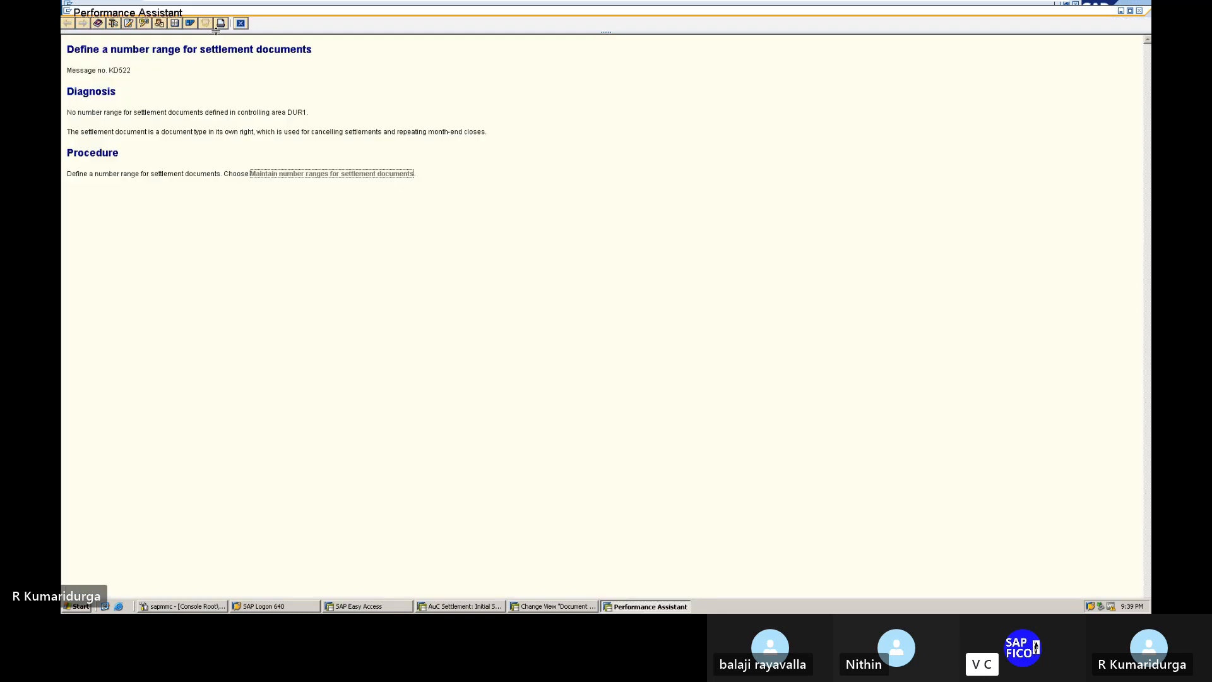
{"action": "left_click", "coordinate": [240, 24]}
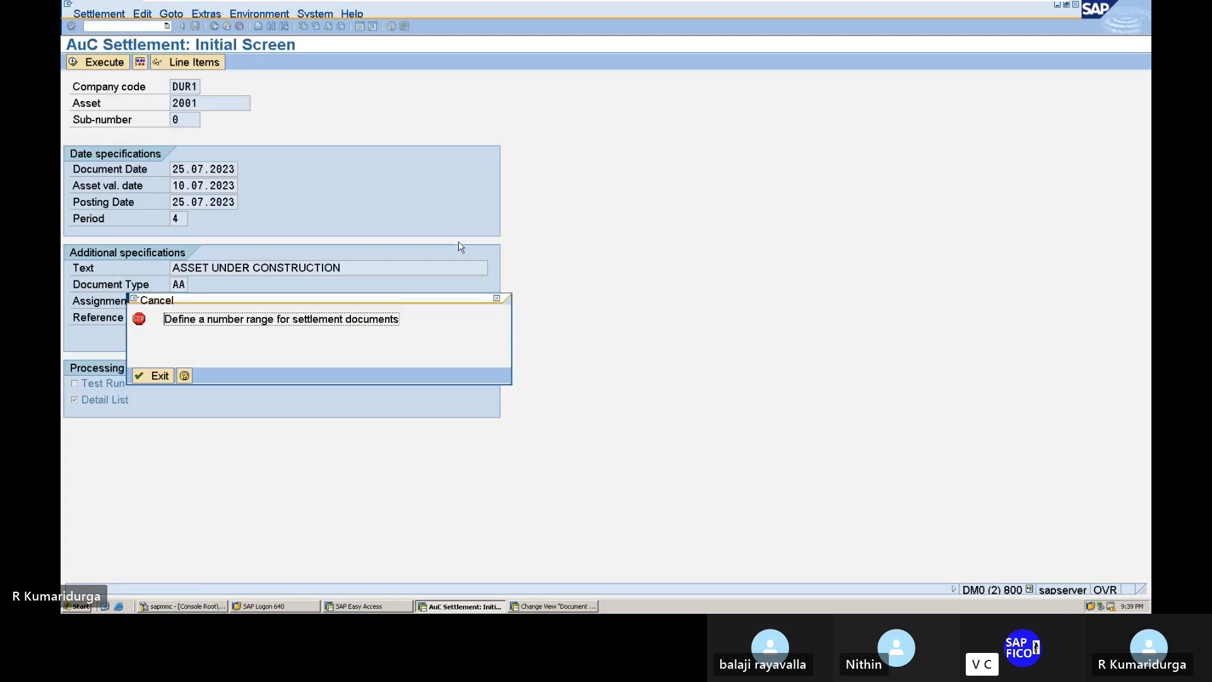
{"action": "left_click", "coordinate": [159, 375]}
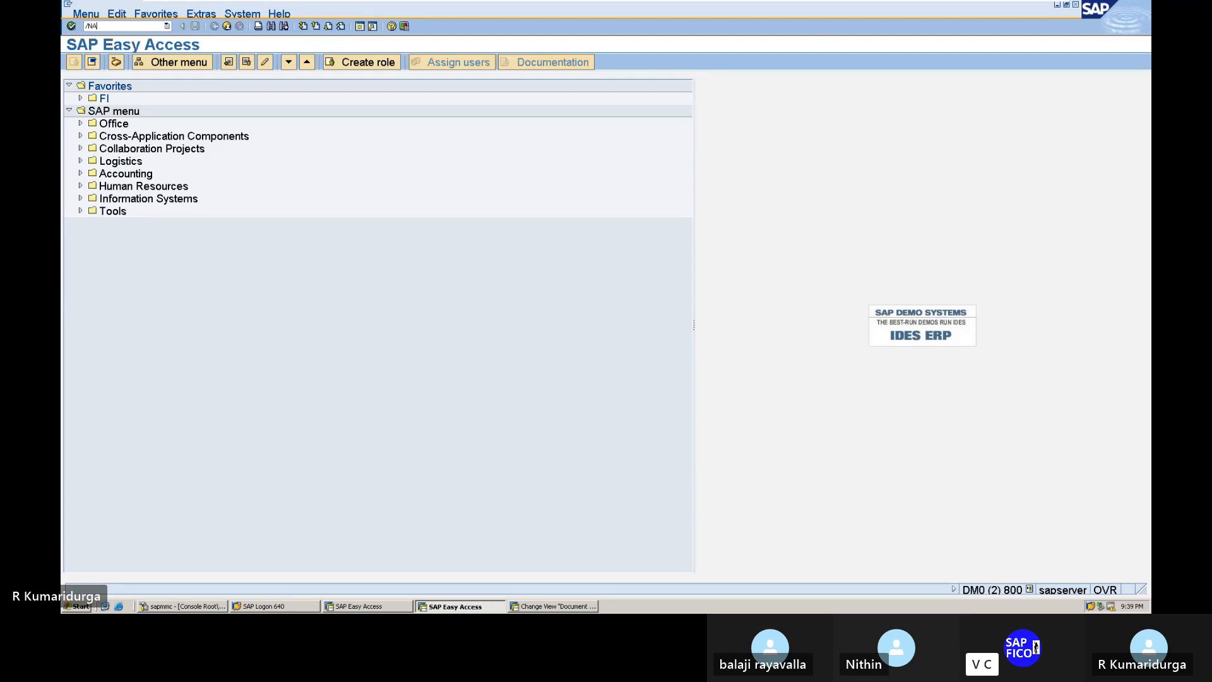
Step: Start transaction AIAB for asset 2001 of company code DUR1 and go from its line item list to settlement
{"action": "type", "text": "IAB"}
{"action": "key", "text": "Return"}
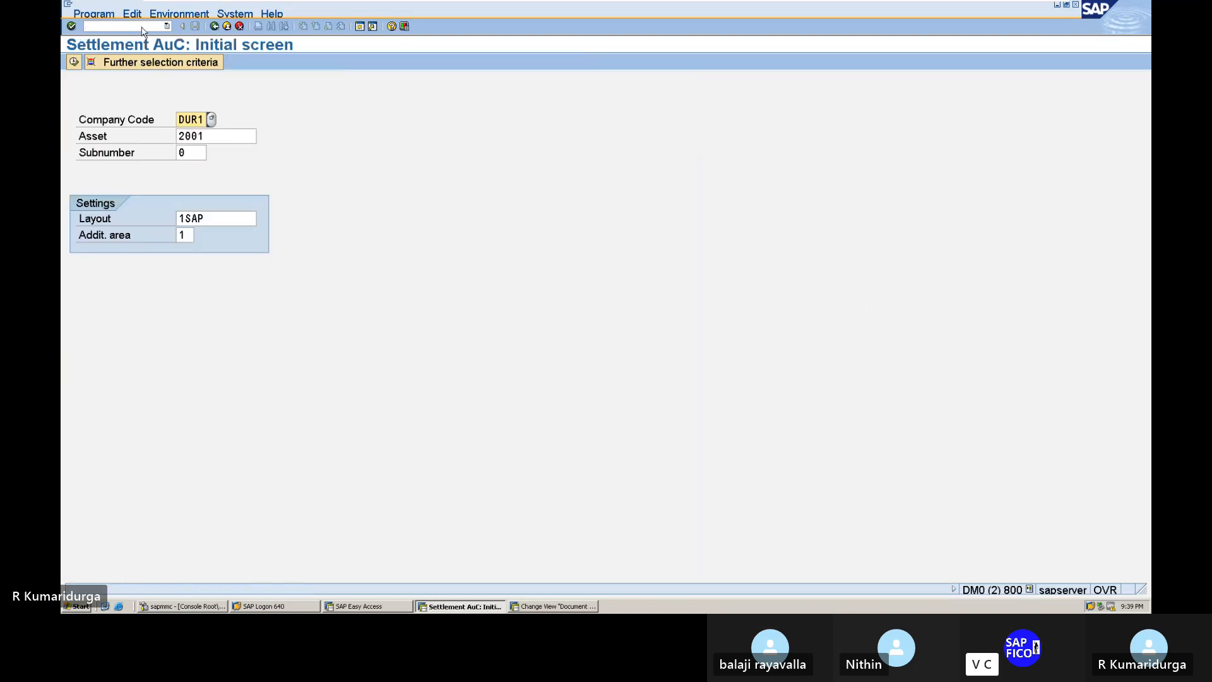
{"action": "left_click", "coordinate": [74, 62]}
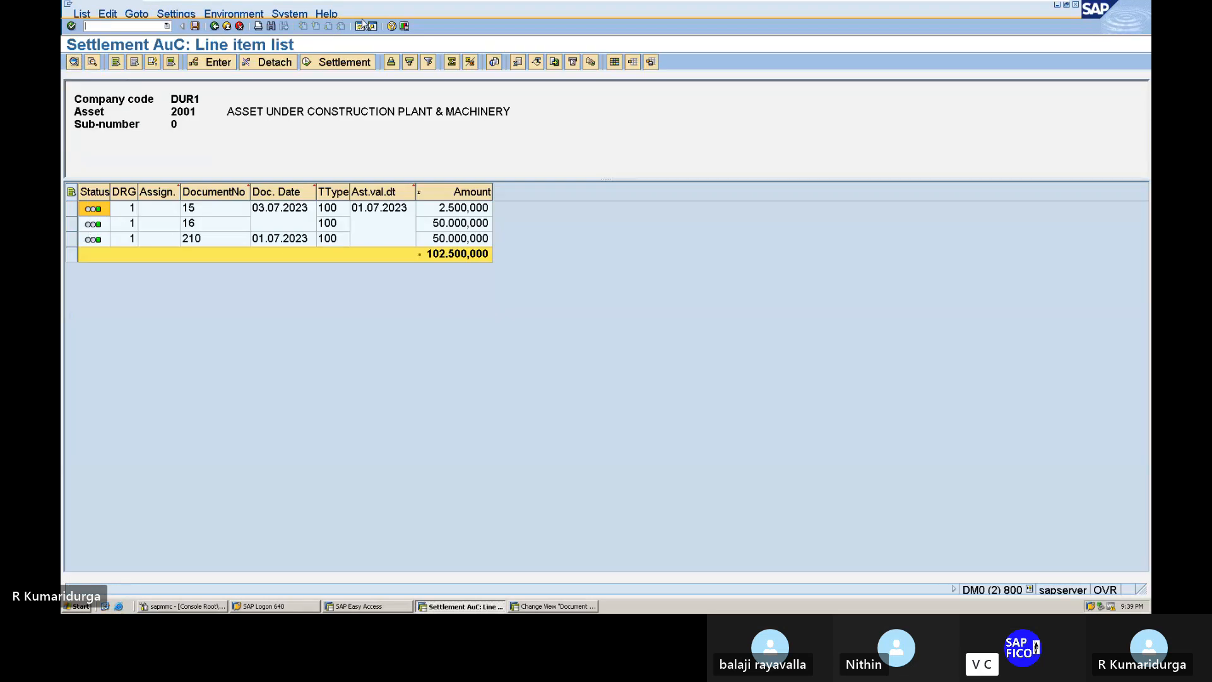
{"action": "left_click", "coordinate": [347, 67]}
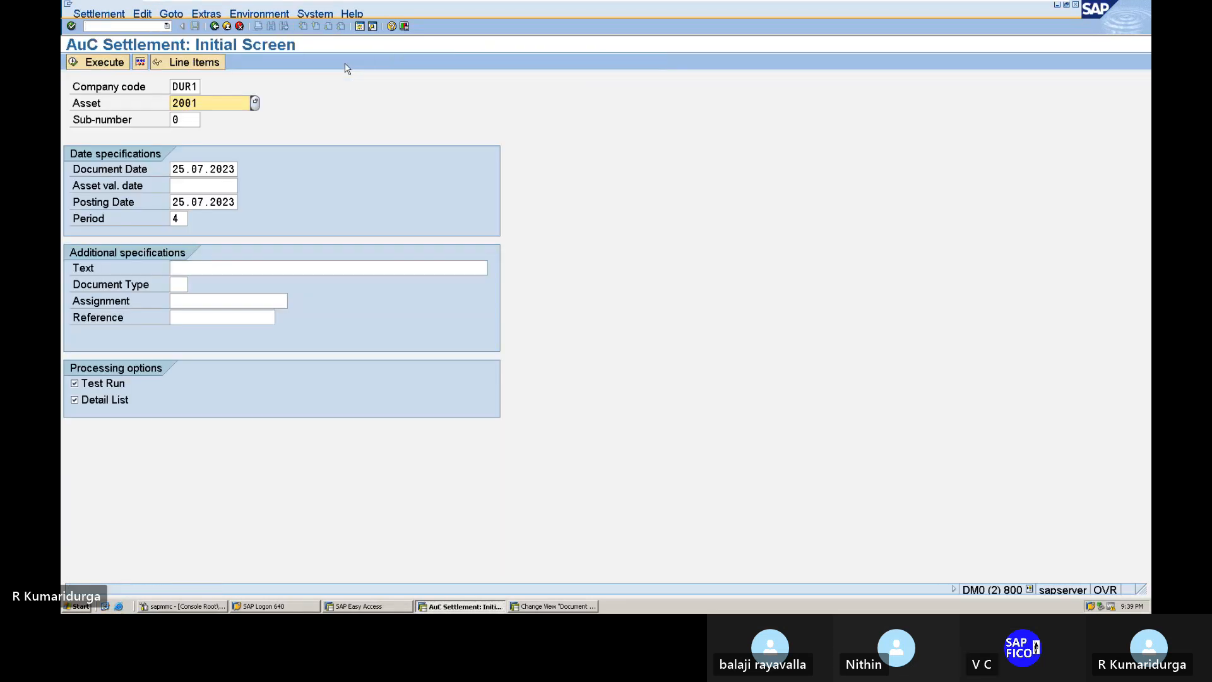
Step: Set the settlement's asset value date to 10.07.2023, its text to ASSET UNDER CONSTRUCTION and its document type to AA
{"action": "left_click", "coordinate": [207, 187]}
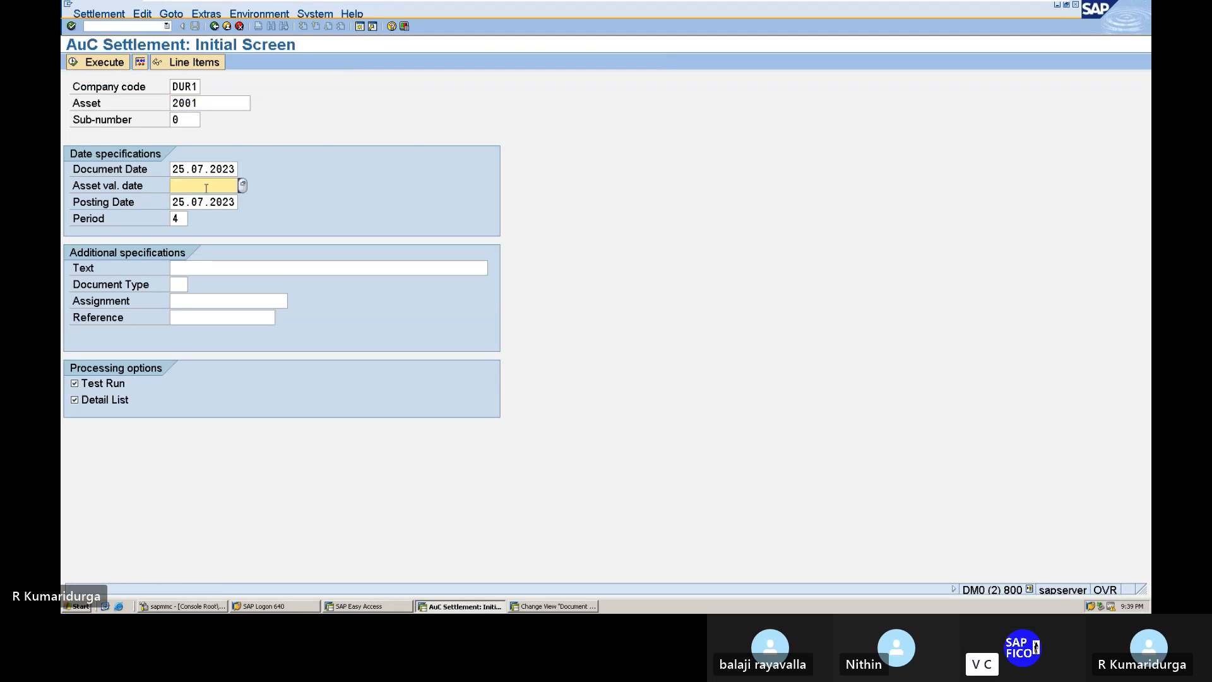
{"action": "type", "text": "10.07"}
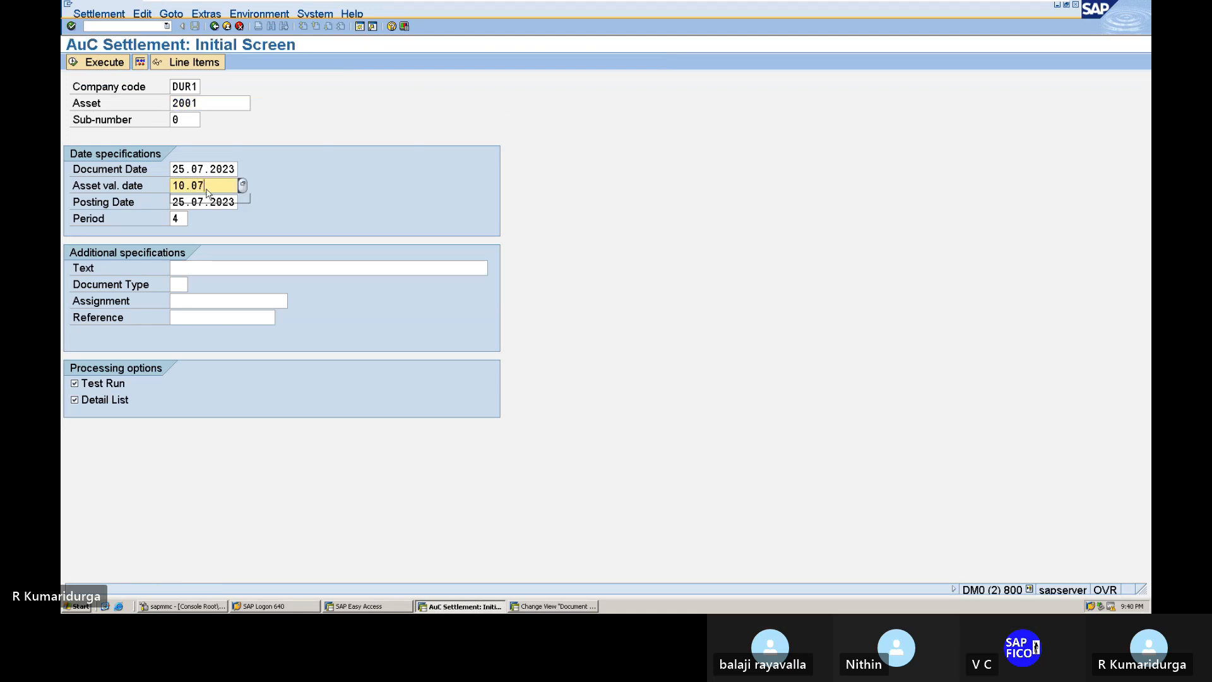
{"action": "type", "text": ".2023"}
{"action": "left_click", "coordinate": [211, 270]}
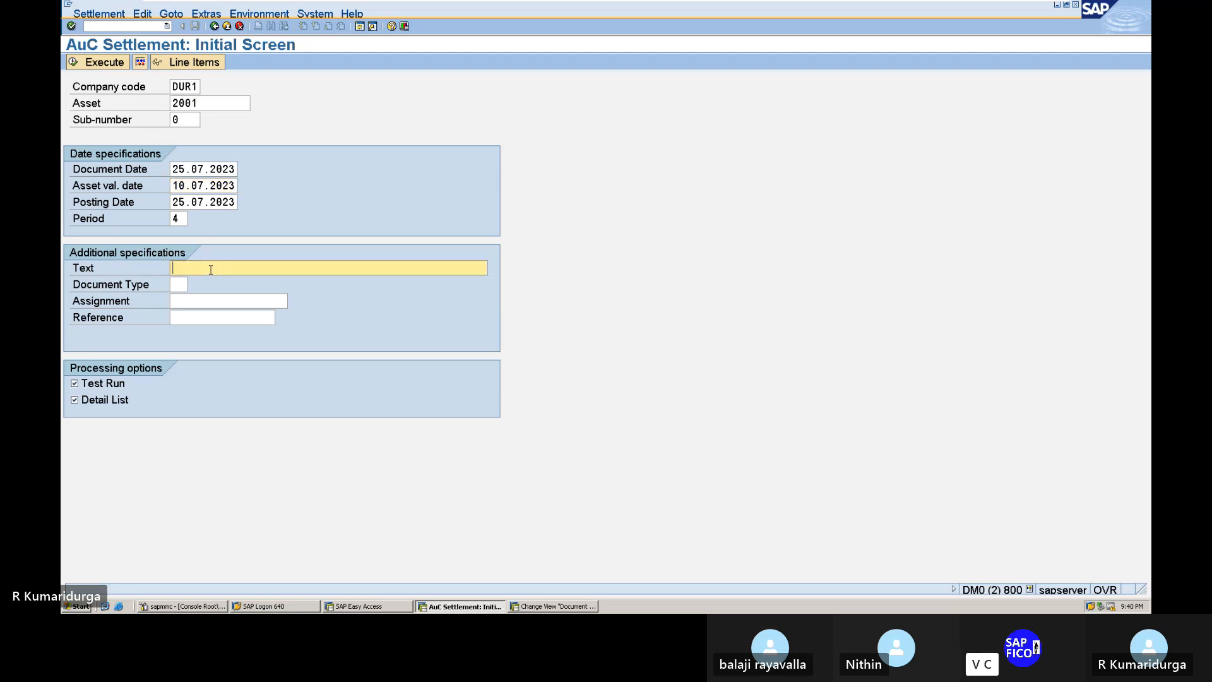
{"action": "type", "text": "S"}
{"action": "key", "text": "BackSpace"}
{"action": "key", "text": "Down"}
{"action": "key", "text": "Return"}
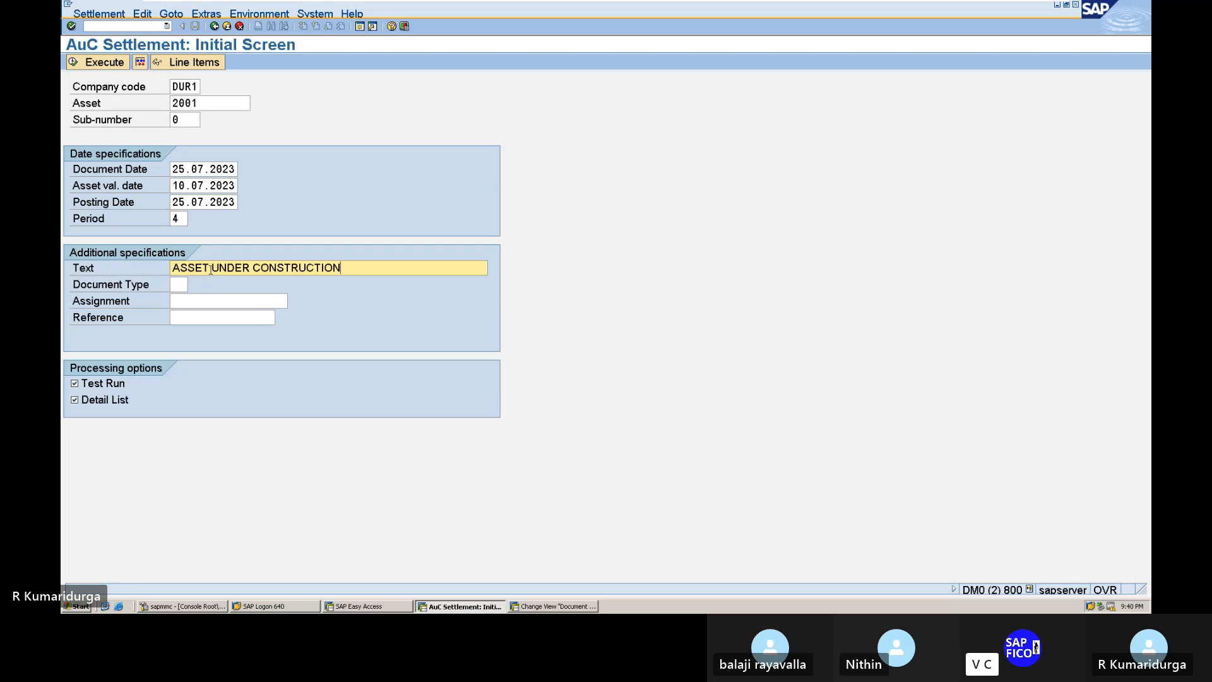
{"action": "left_click", "coordinate": [177, 285]}
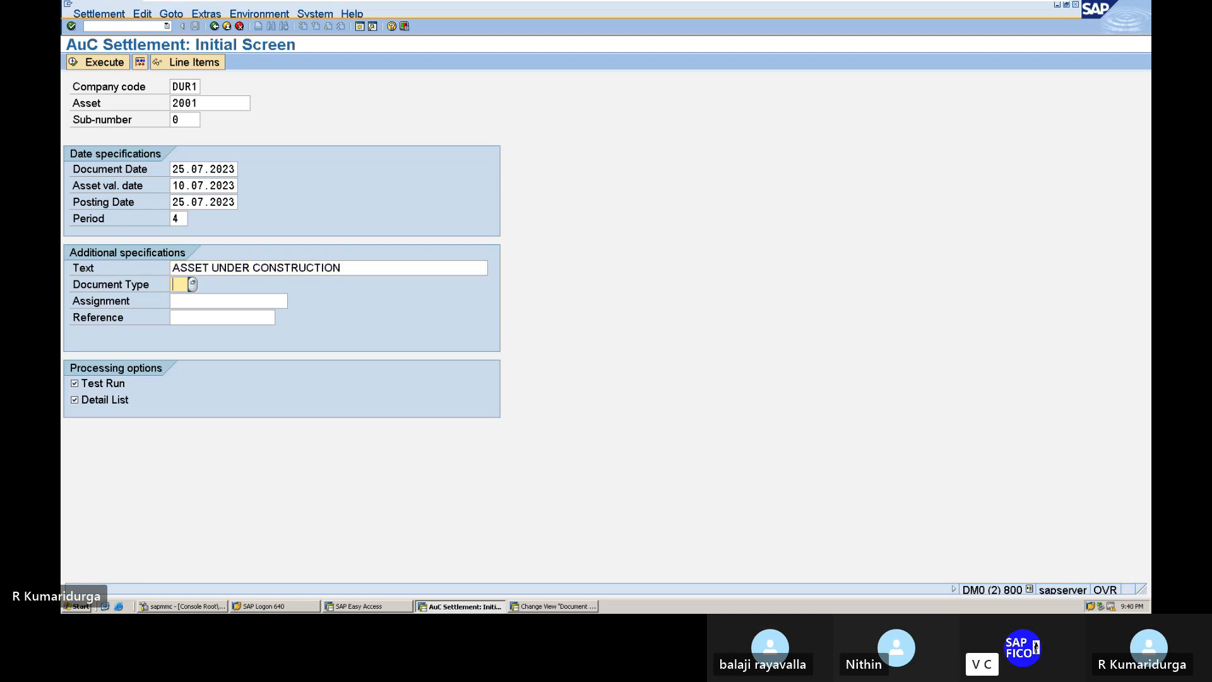
{"action": "type", "text": "AA"}
Step: Turn off the test run and execute the settlement of asset 2001
{"action": "left_click", "coordinate": [75, 384]}
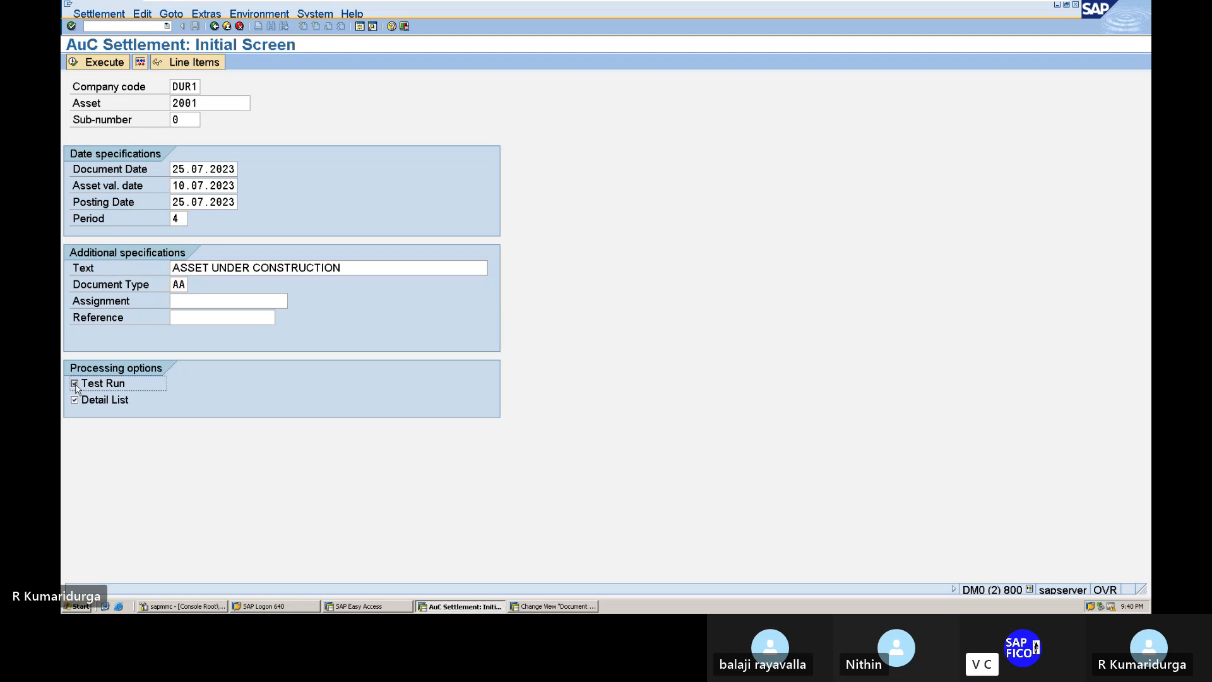
{"action": "left_click", "coordinate": [75, 384]}
{"action": "left_click", "coordinate": [87, 64]}
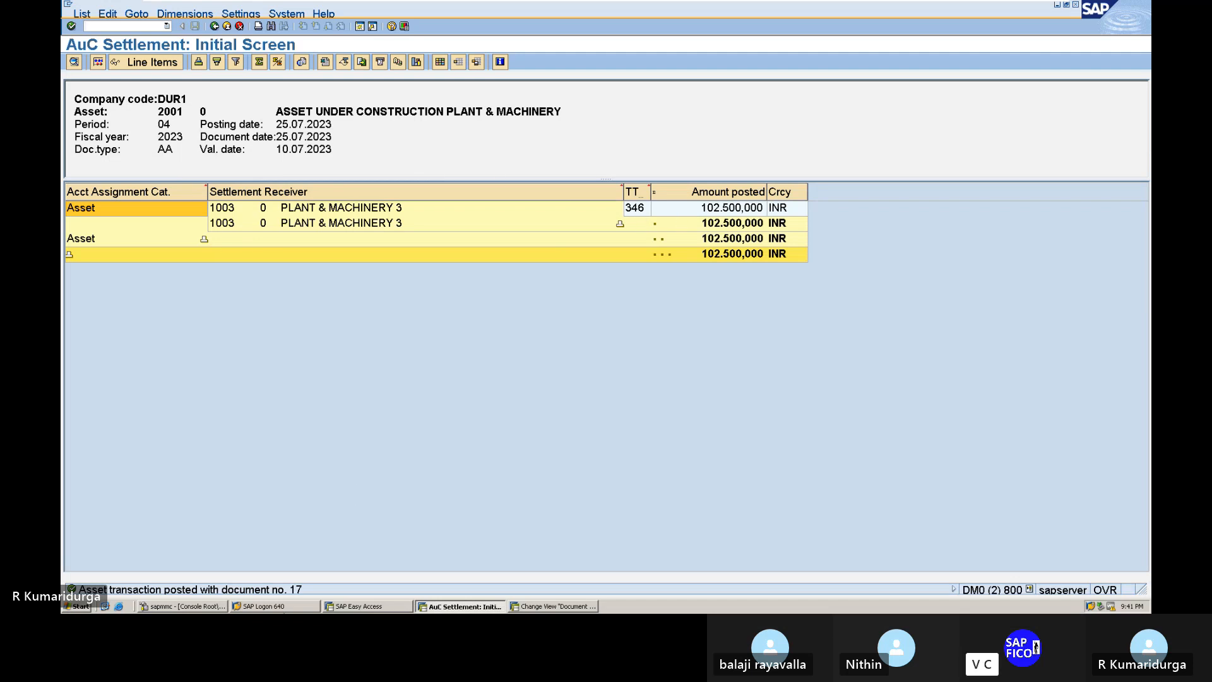
Step: Switch to the Notepad configuration notes and record the settlement document as ---17 in place of (1201)
{"action": "mouse_move", "coordinate": [909, 5]}
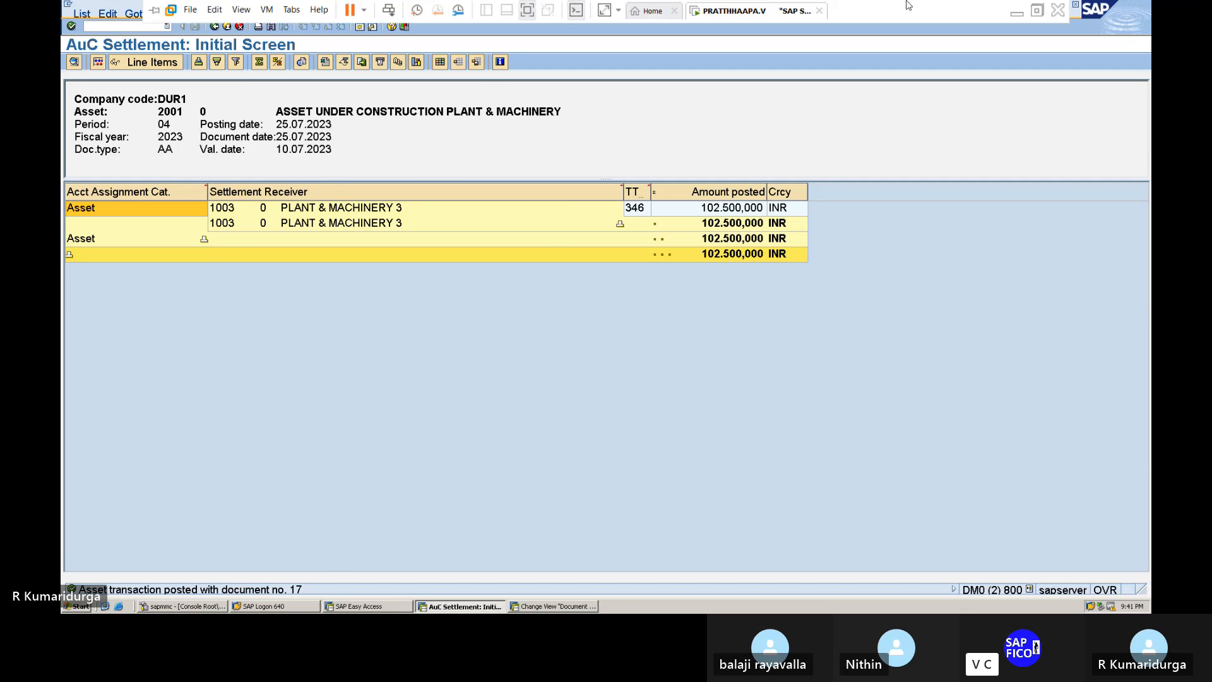
{"action": "left_click", "coordinate": [1017, 16]}
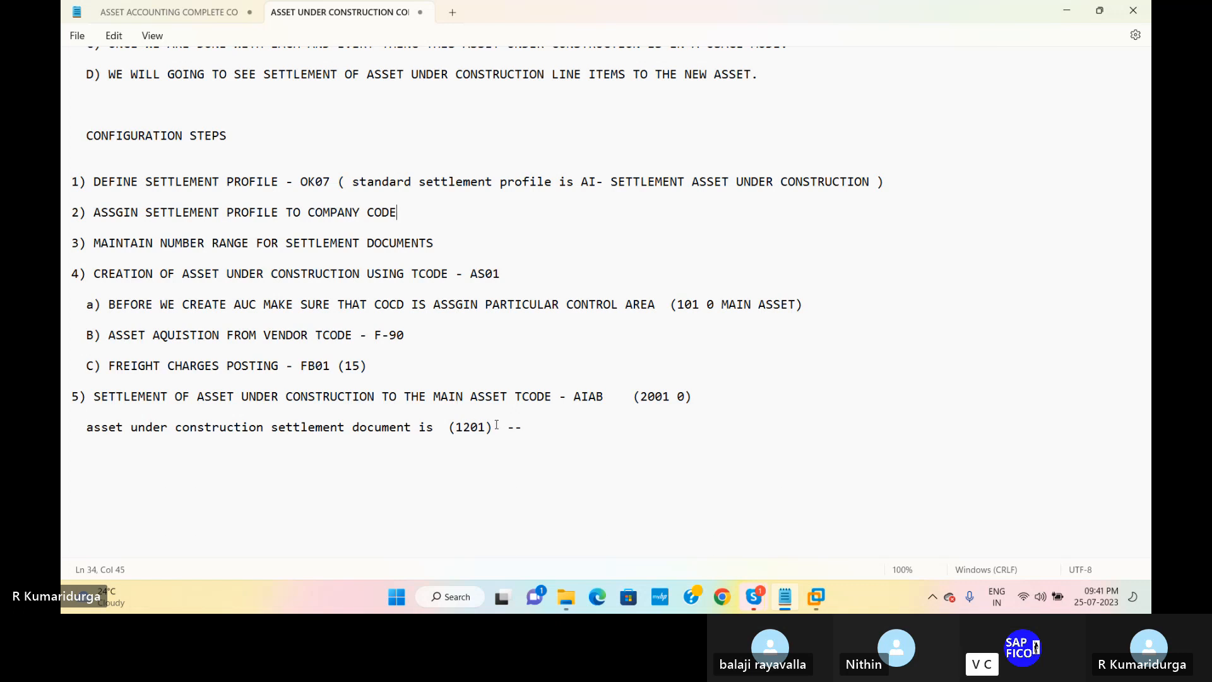
{"action": "left_click", "coordinate": [436, 430]}
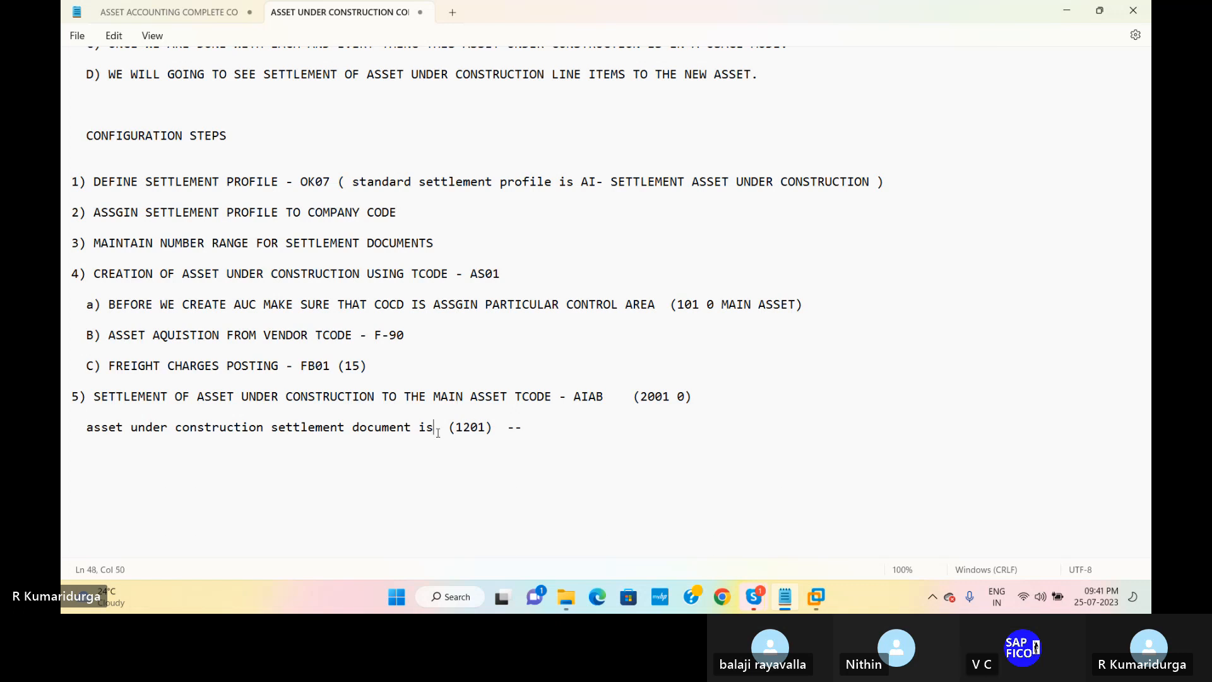
{"action": "type", "text": "---17"}
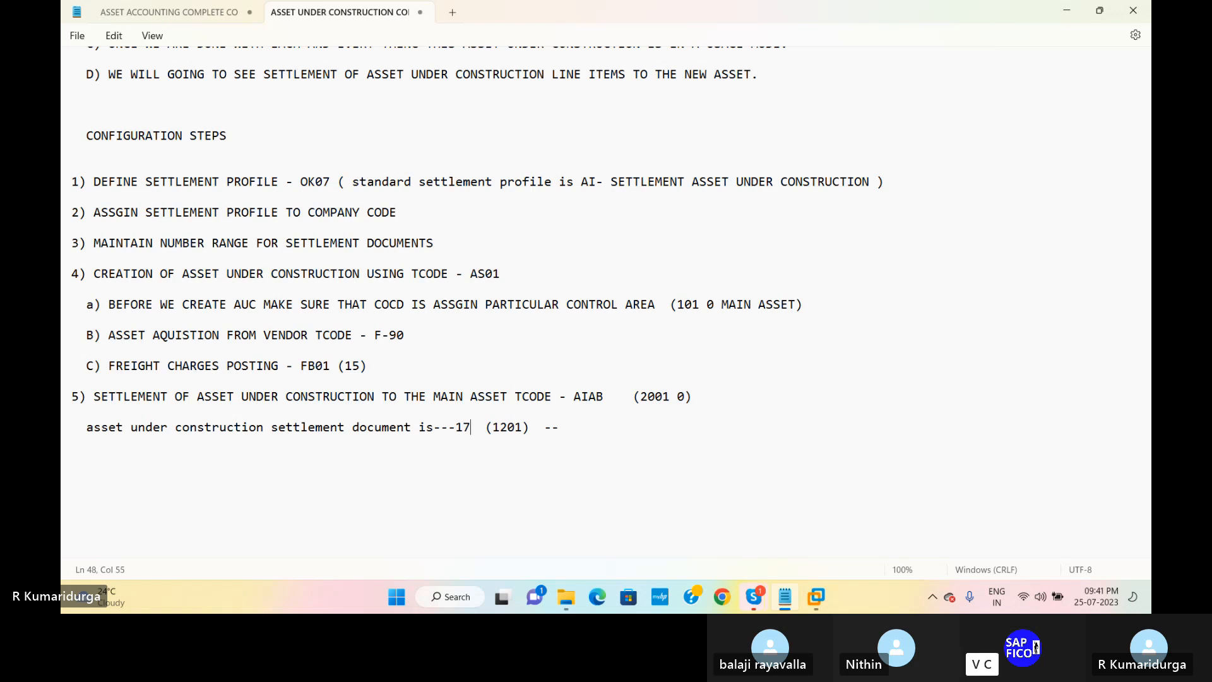
{"action": "key", "text": "Delete"}
{"action": "key", "text": "Delete"}
{"action": "key", "text": "Delete"}
{"action": "key", "text": "Delete"}
{"action": "key", "text": "Delete"}
{"action": "key", "text": "Delete"}
{"action": "key", "text": "Delete"}
{"action": "key", "text": "Delete"}
Step: Return to SAP and, in the document types session, start transaction AW01N to examine asset 2001's 10.07.2023 retirement transfer
{"action": "mouse_move", "coordinate": [816, 597]}
{"action": "left_click", "coordinate": [869, 496]}
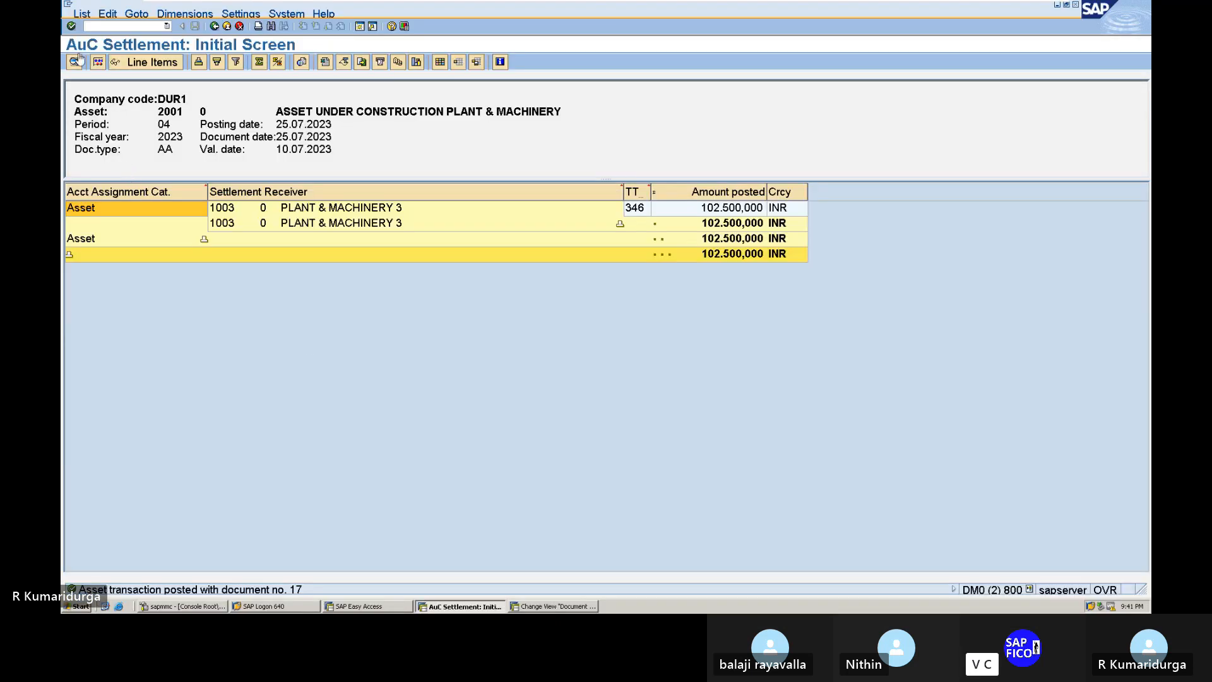
{"action": "left_click", "coordinate": [110, 23]}
{"action": "left_click", "coordinate": [544, 606]}
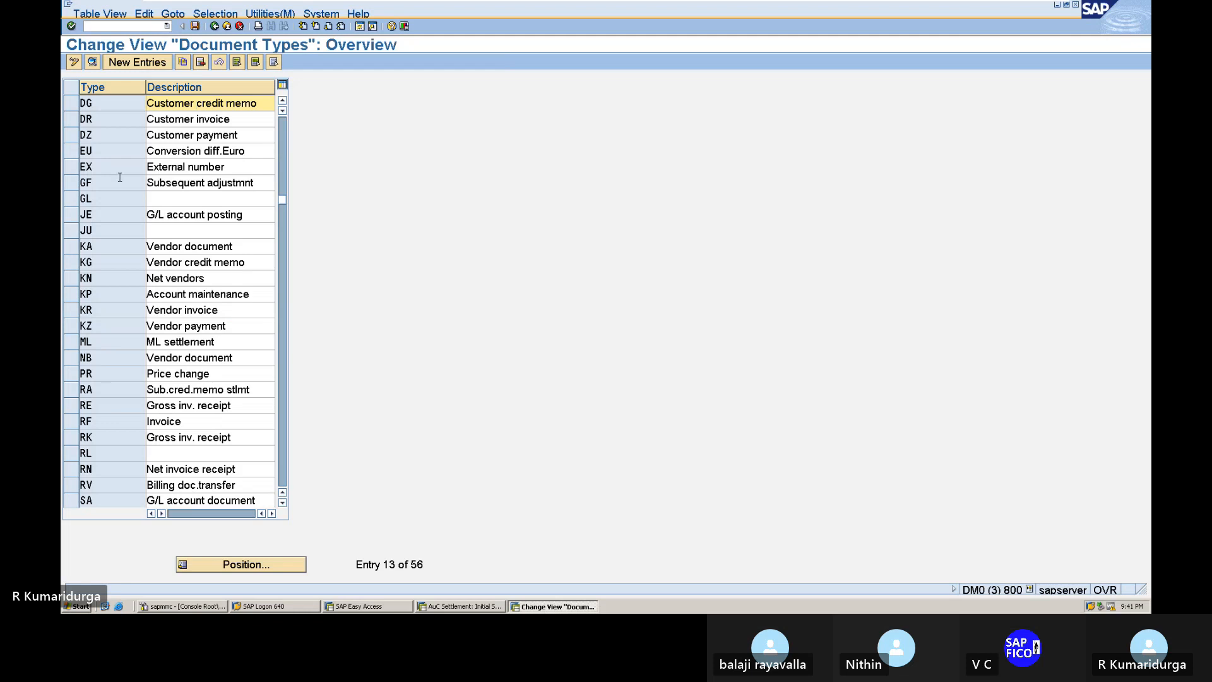
{"action": "left_click", "coordinate": [103, 24]}
{"action": "type", "text": "/"}
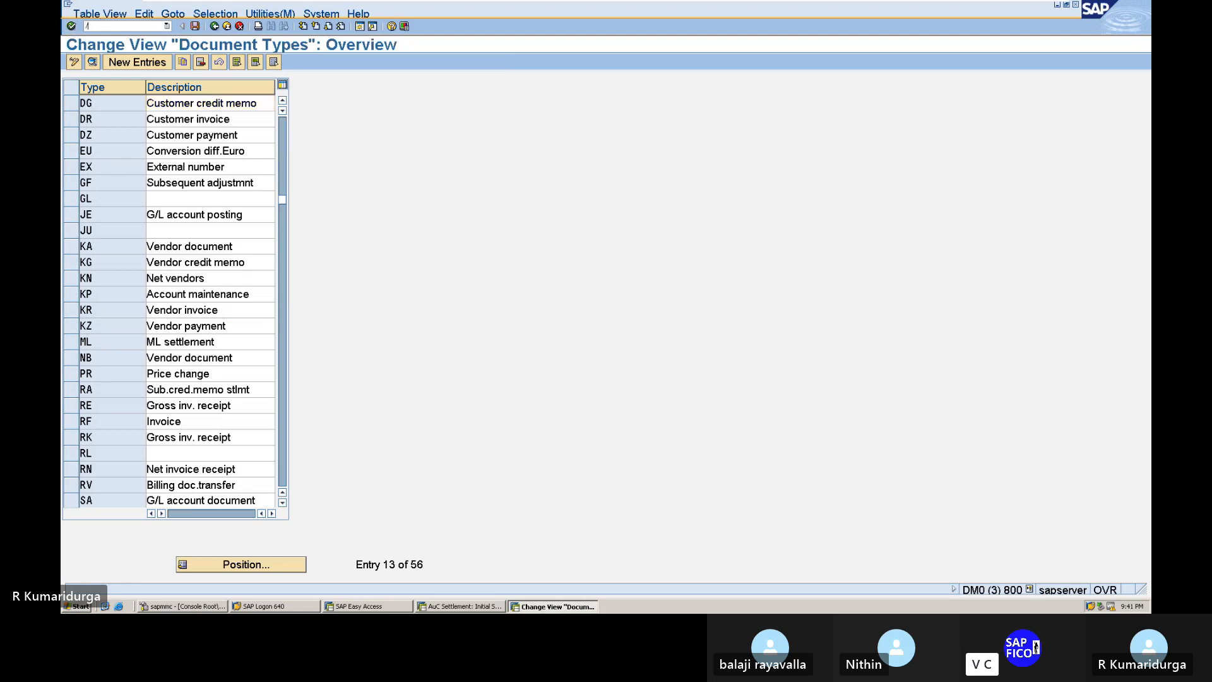
{"action": "type", "text": "NAW01N"}
{"action": "key", "text": "Return"}
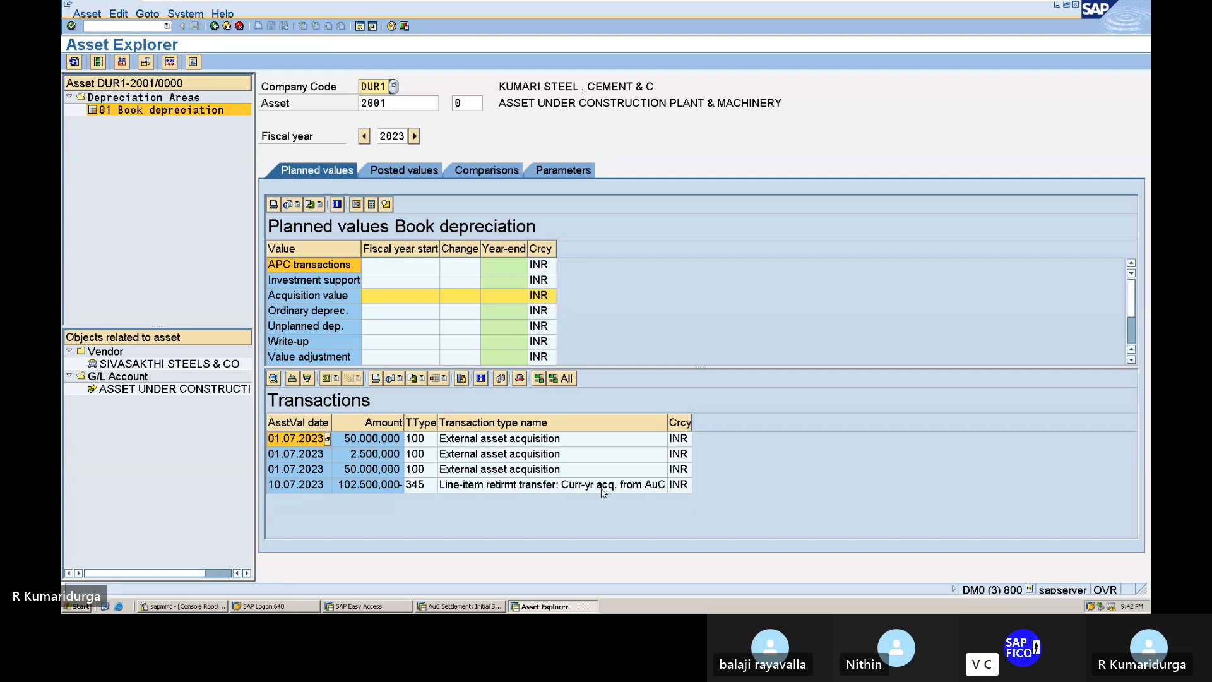
{"action": "left_click", "coordinate": [478, 488]}
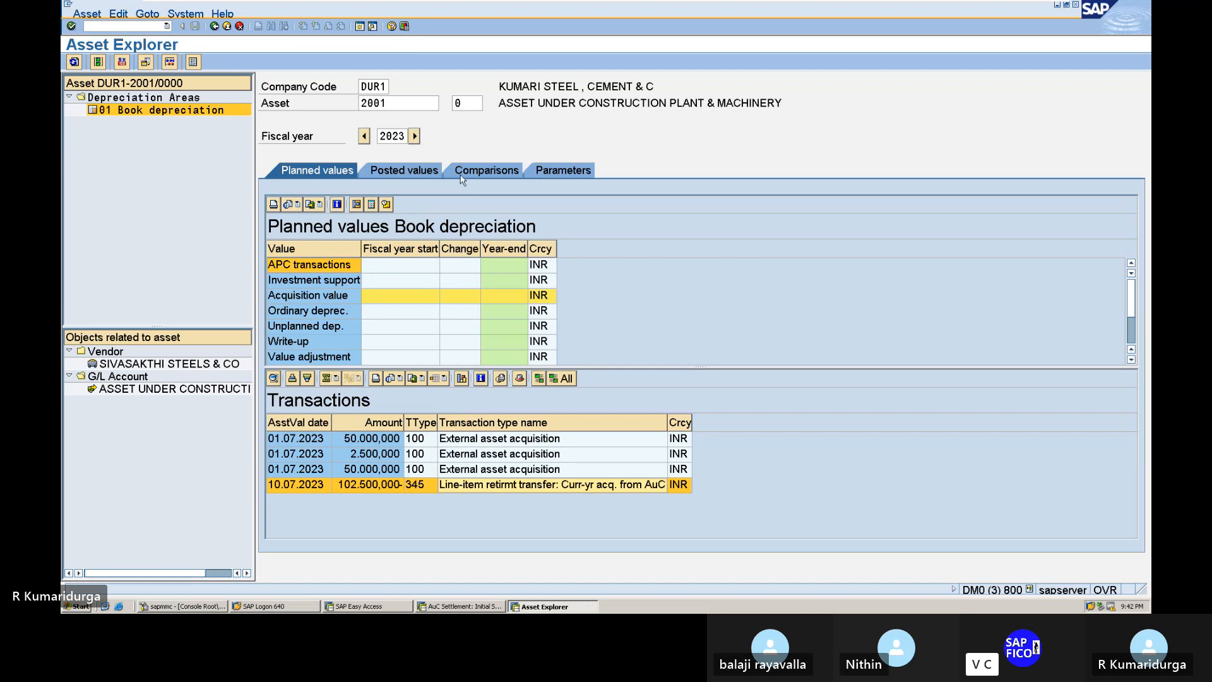
Step: Look up PLANT & MACHINERY 3, asset 1003-0, in the Asset Explorer and view its posted values
{"action": "left_click", "coordinate": [409, 106]}
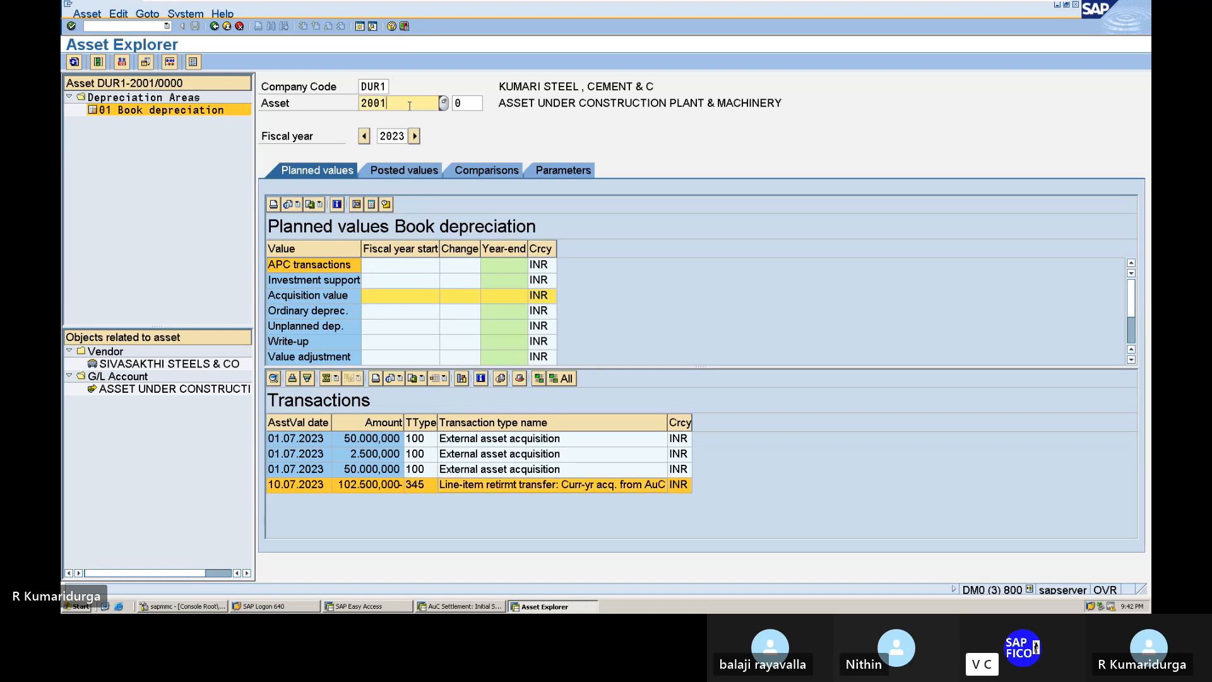
{"action": "left_click", "coordinate": [443, 104]}
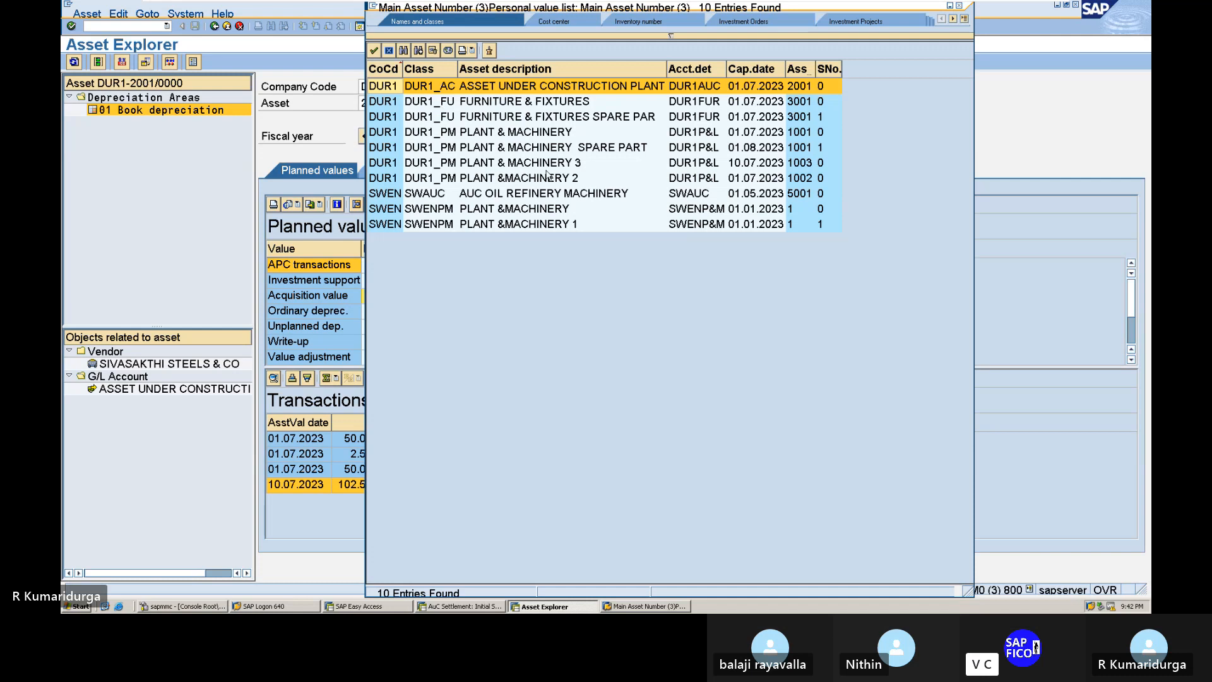
{"action": "left_click", "coordinate": [560, 164]}
{"action": "double_click", "coordinate": [560, 165]}
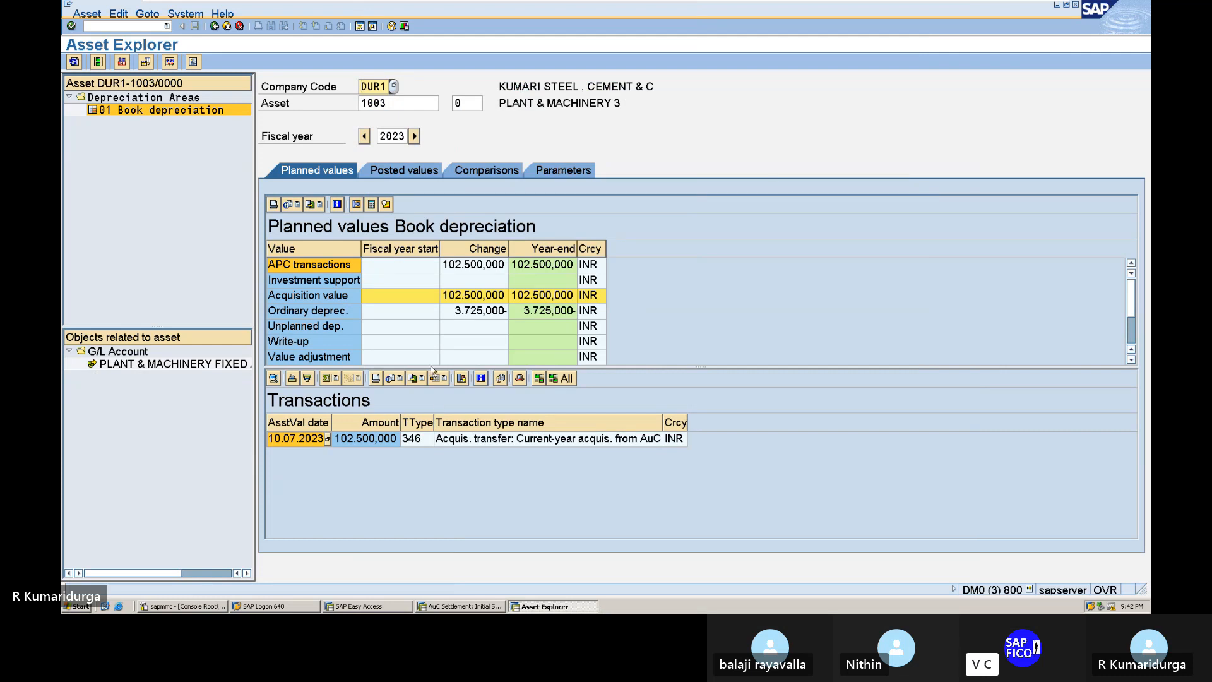
{"action": "left_click", "coordinate": [411, 169]}
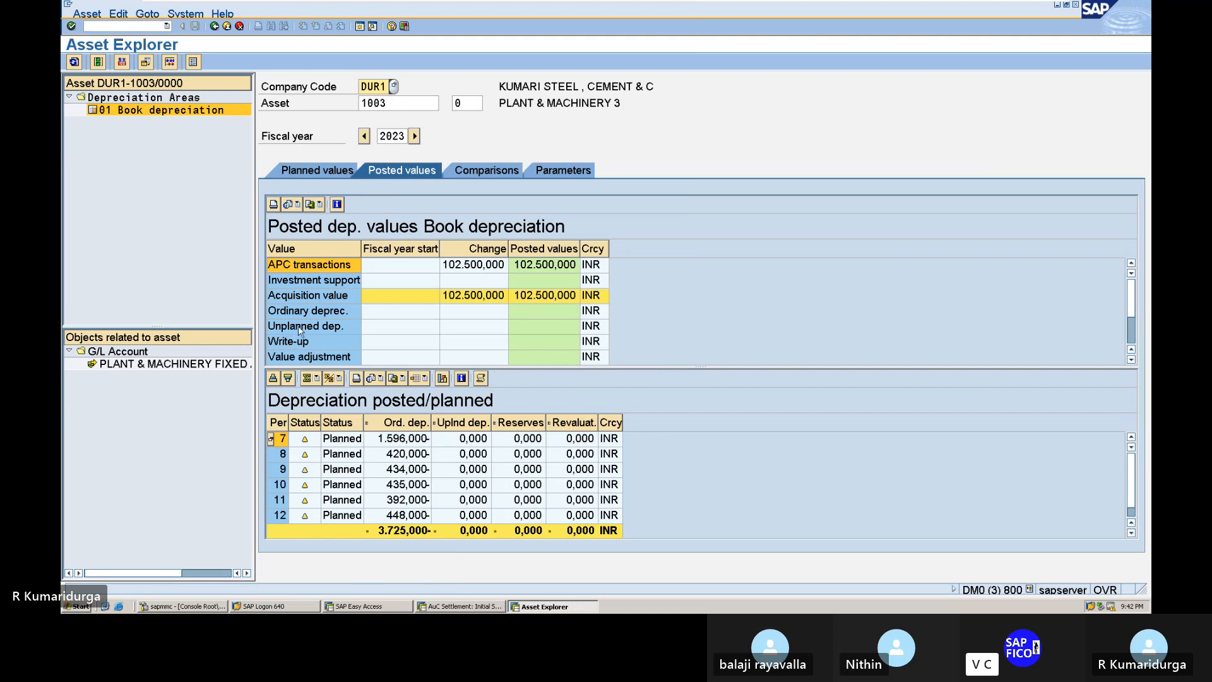
Step: Start transaction AFAB and set up an unplanned posting run for period 7, limited to main asset 1003, subnumber 0
{"action": "left_click", "coordinate": [97, 27]}
{"action": "type", "text": "/NAFAB"}
{"action": "key", "text": "Return"}
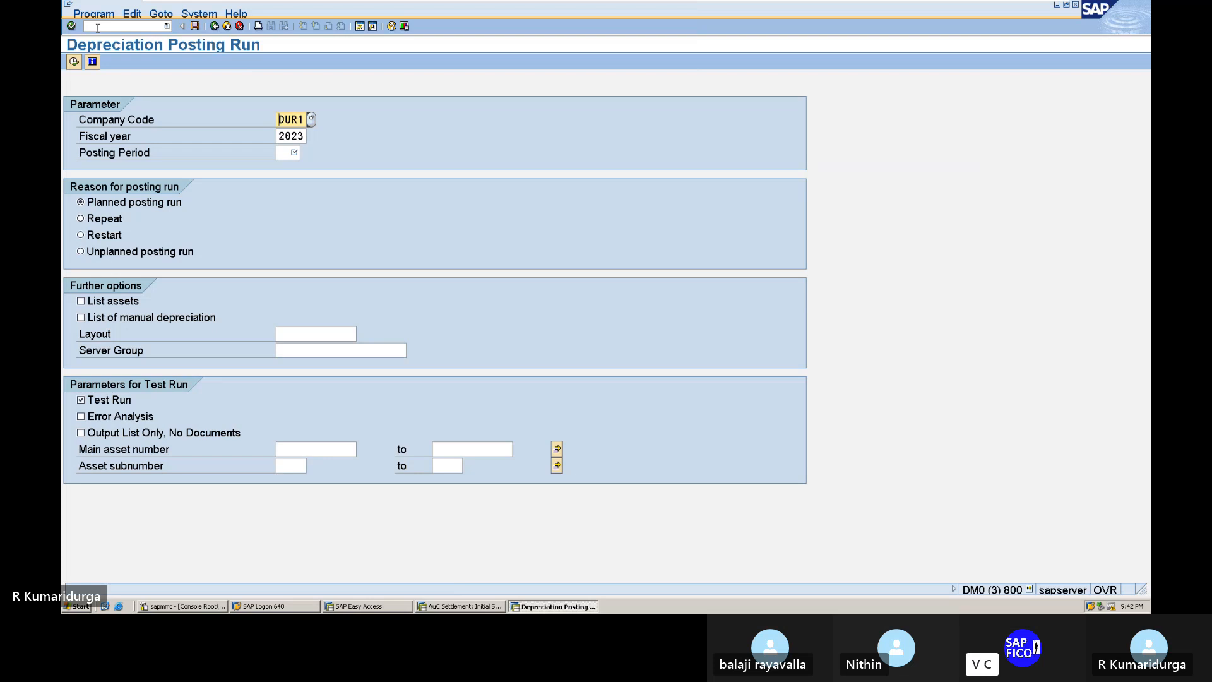
{"action": "left_click", "coordinate": [292, 147]}
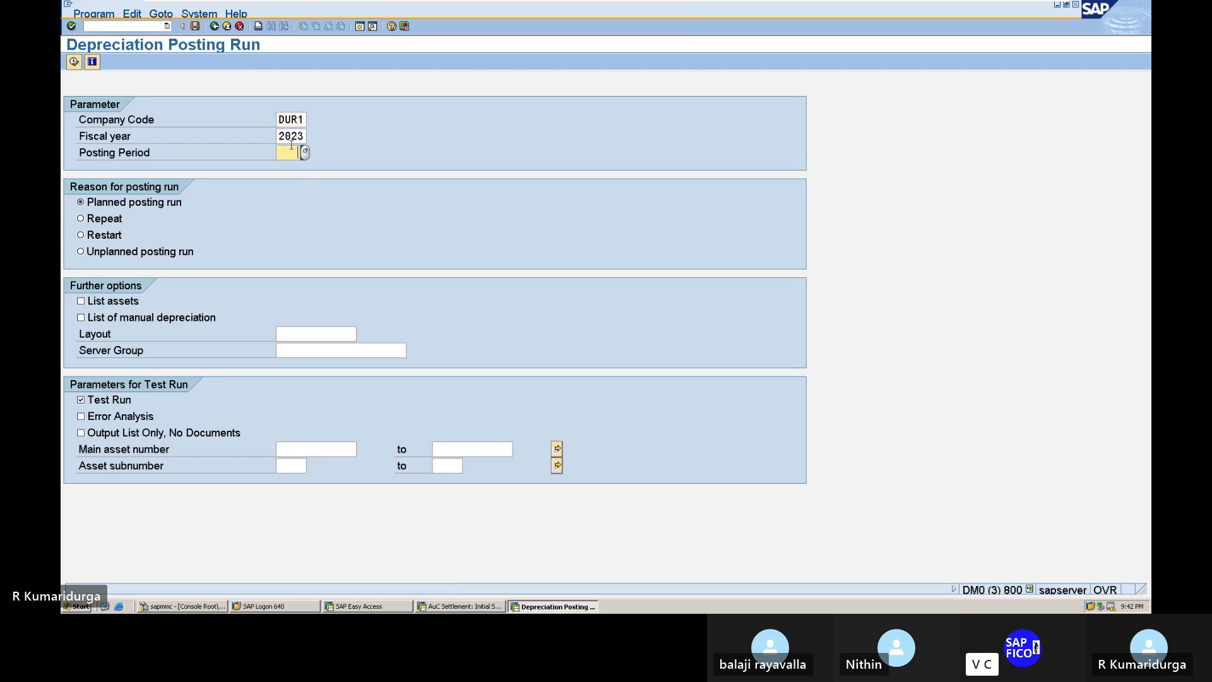
{"action": "type", "text": "7"}
{"action": "left_click", "coordinate": [80, 252]}
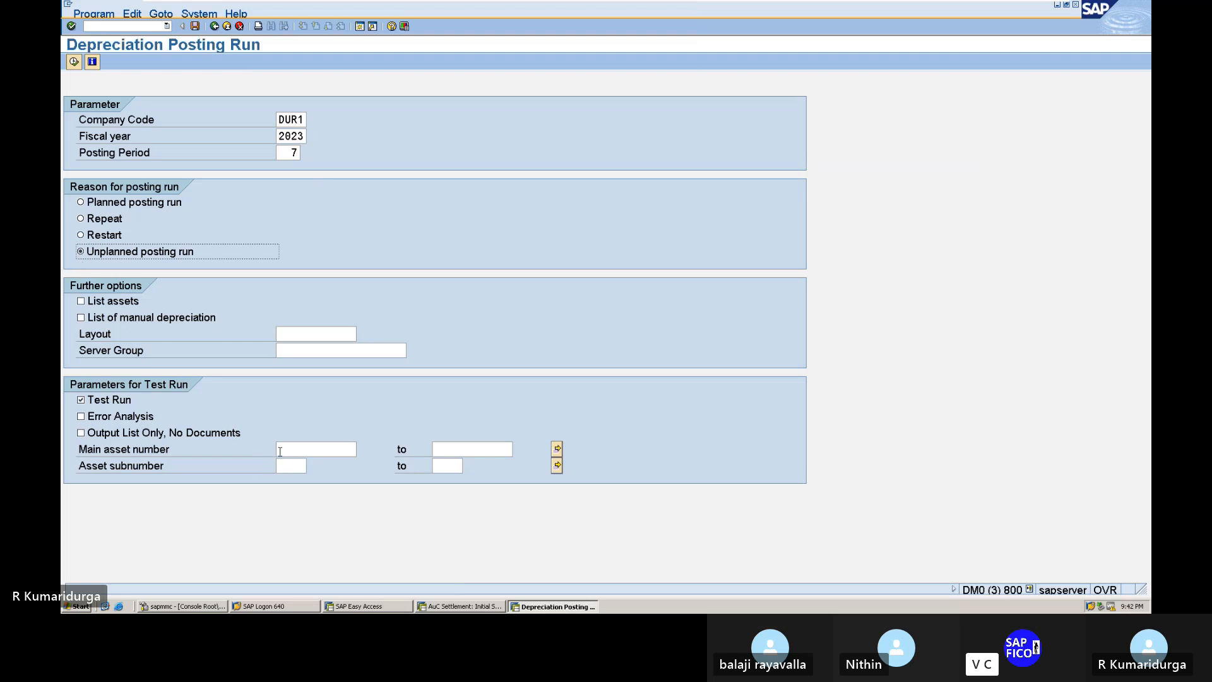
{"action": "left_click", "coordinate": [352, 447]}
{"action": "left_click", "coordinate": [361, 448]}
{"action": "double_click", "coordinate": [473, 162]}
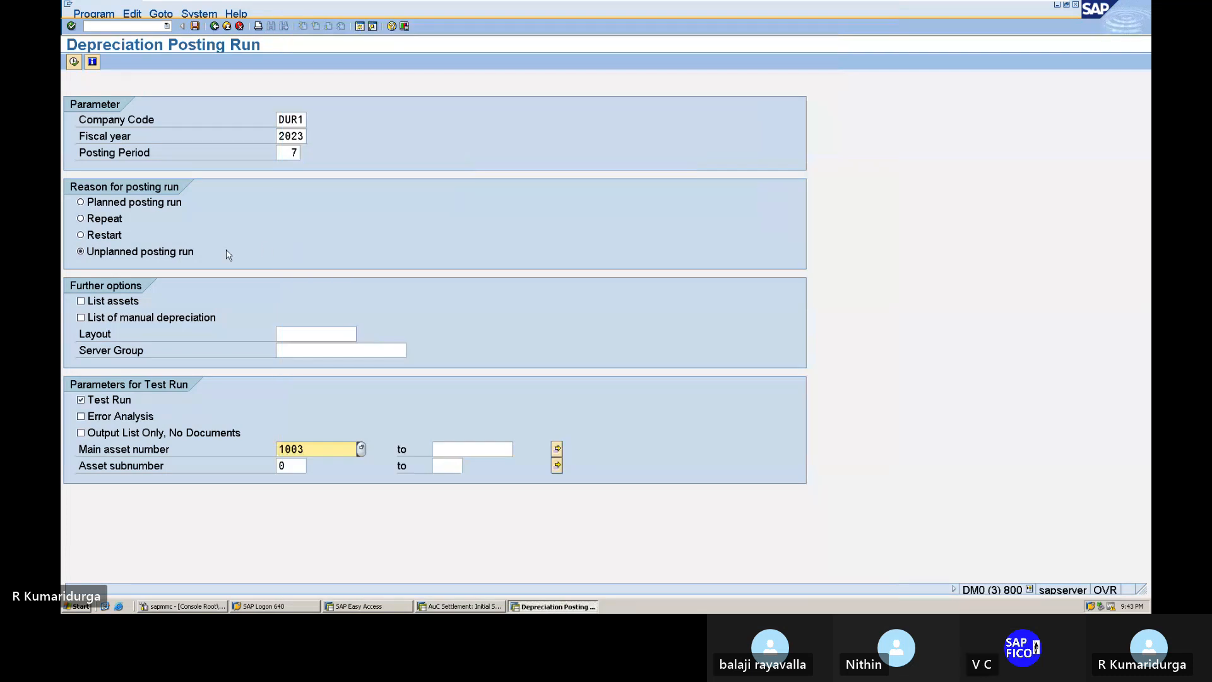
Step: Execute the depreciation test run, accepting the online processing limit, and return to the run parameters
{"action": "left_click", "coordinate": [74, 62]}
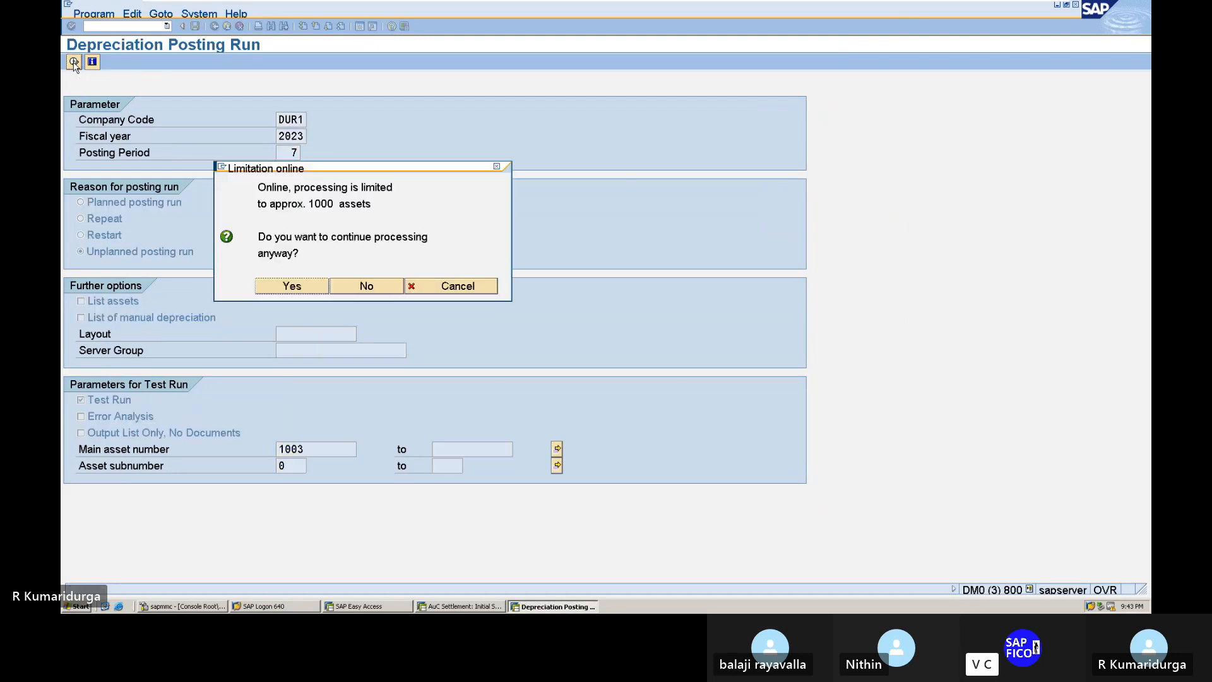
{"action": "left_click", "coordinate": [303, 287]}
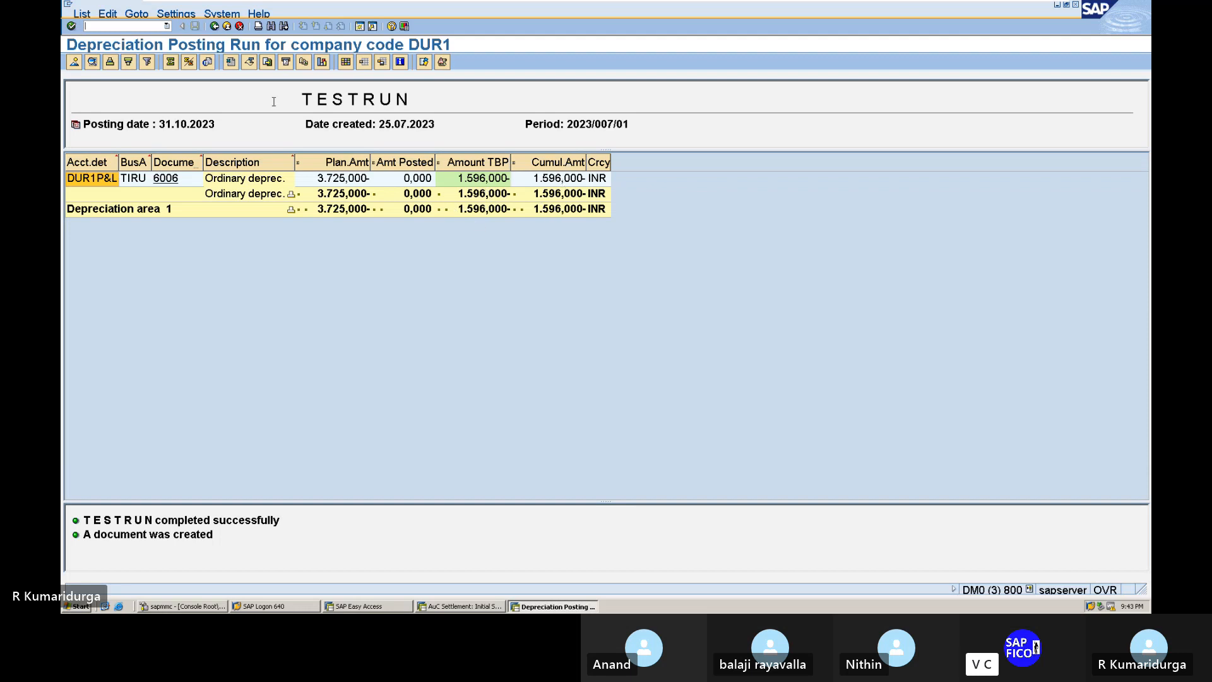
{"action": "left_click", "coordinate": [215, 27]}
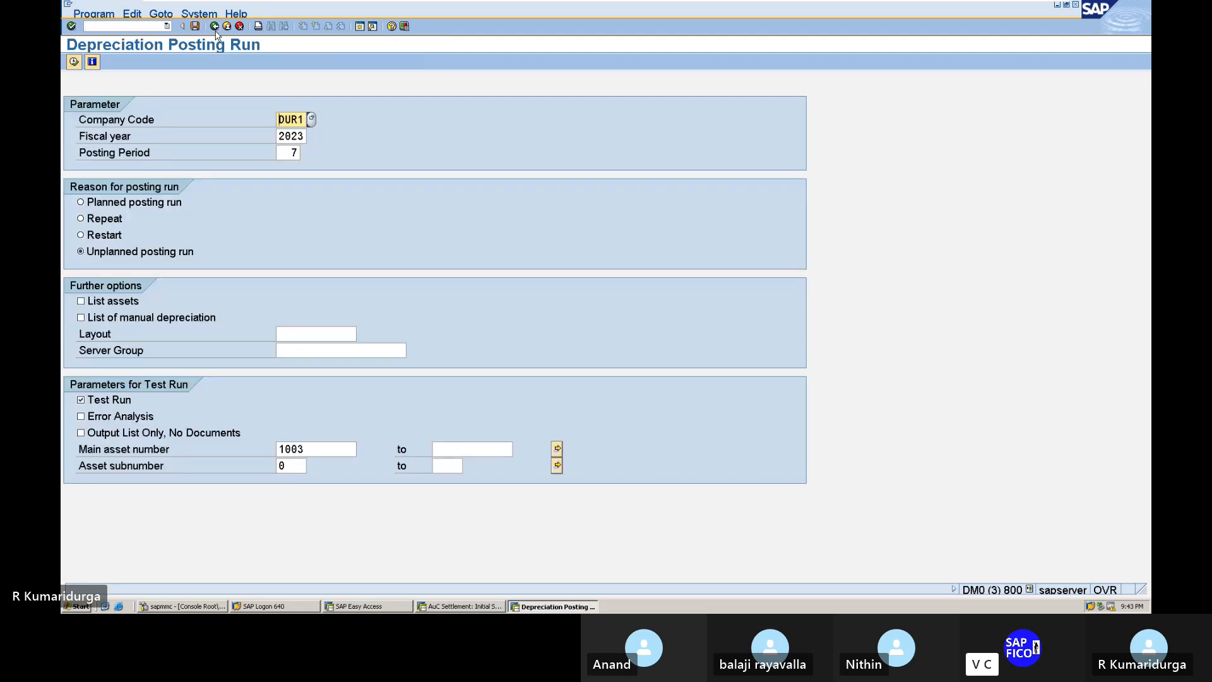
Step: Turn off the test run and clear the main asset number and asset subnumber
{"action": "left_click", "coordinate": [84, 404]}
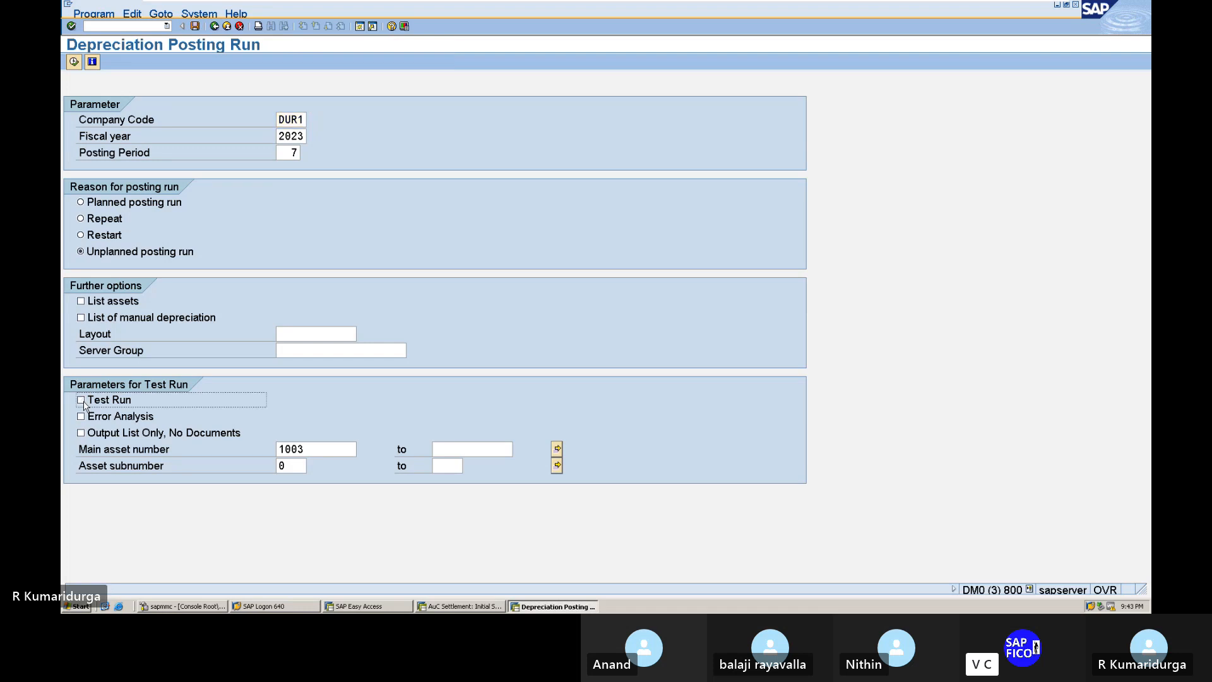
{"action": "left_click", "coordinate": [322, 450]}
{"action": "key", "text": "BackSpace"}
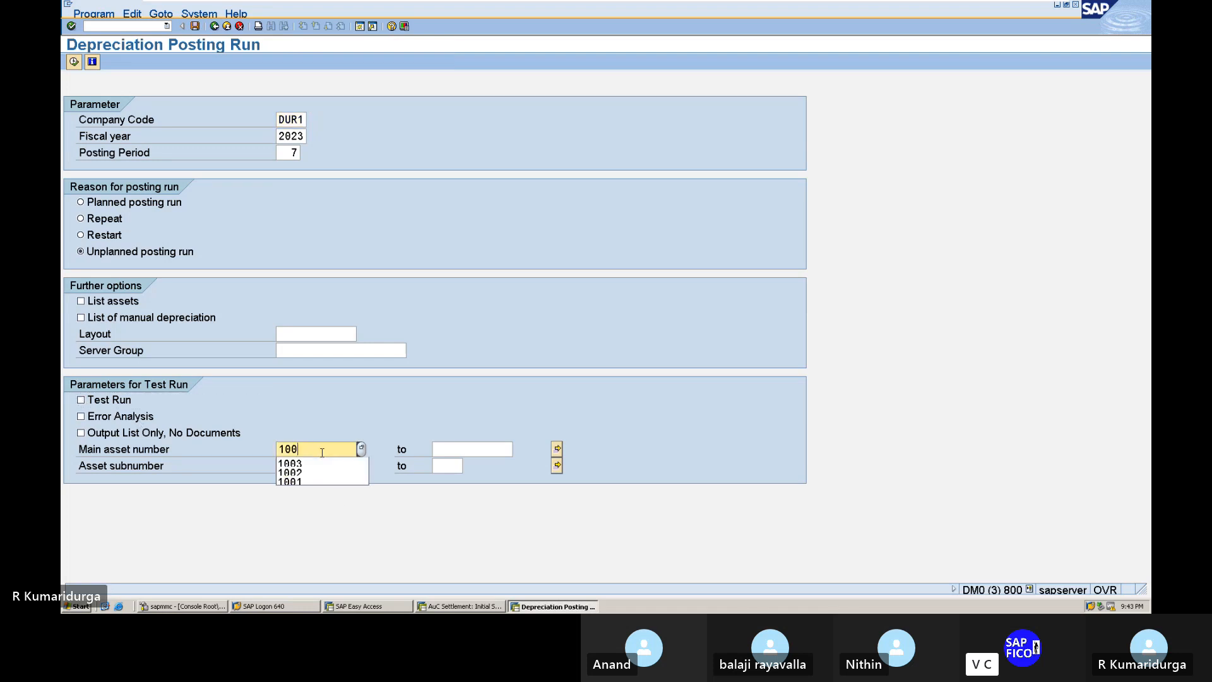
{"action": "key", "text": "BackSpace"}
{"action": "key", "text": "BackSpace"}
{"action": "key", "text": "BackSpace"}
{"action": "key", "text": "Tab"}
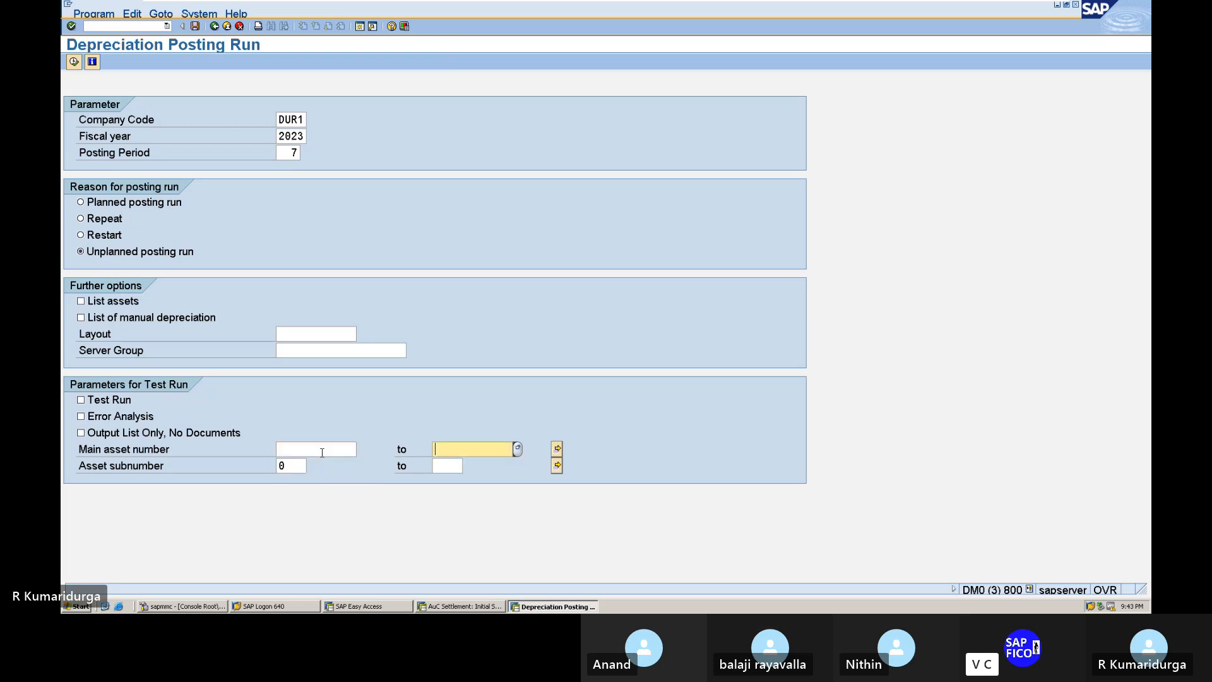
{"action": "key", "text": "Tab"}
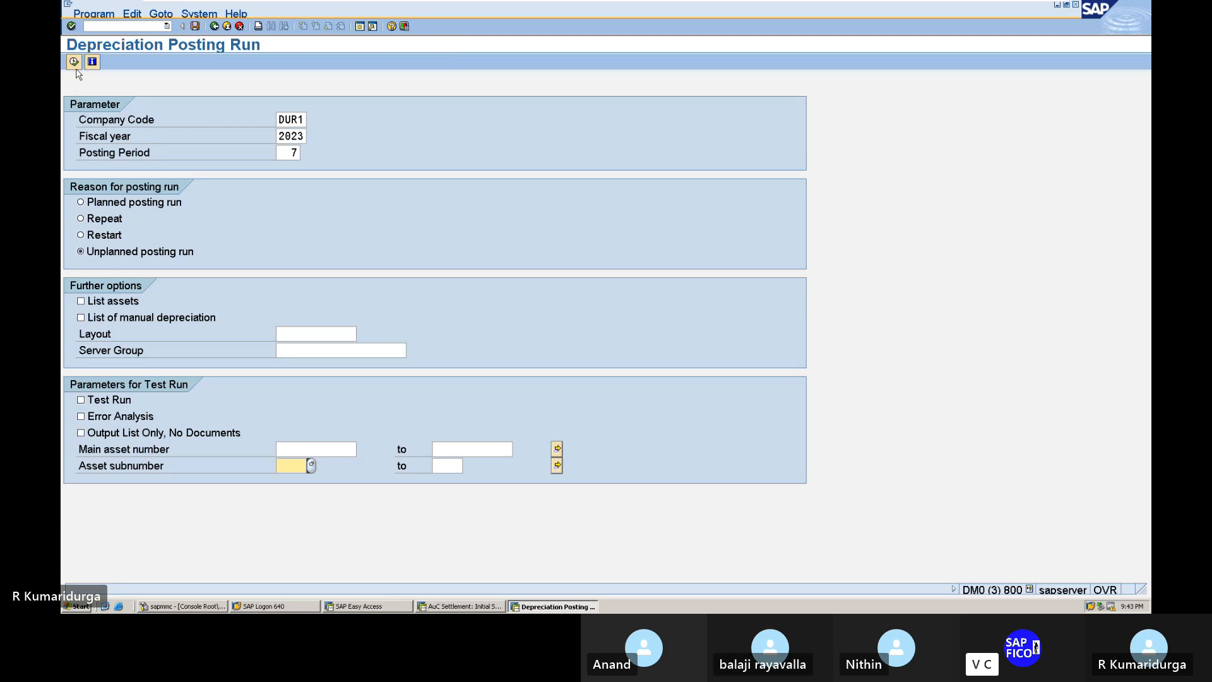
Step: Execute the depreciation posting run in the background on output device LP01, with an immediate start, and save the job
{"action": "left_click", "coordinate": [107, 14]}
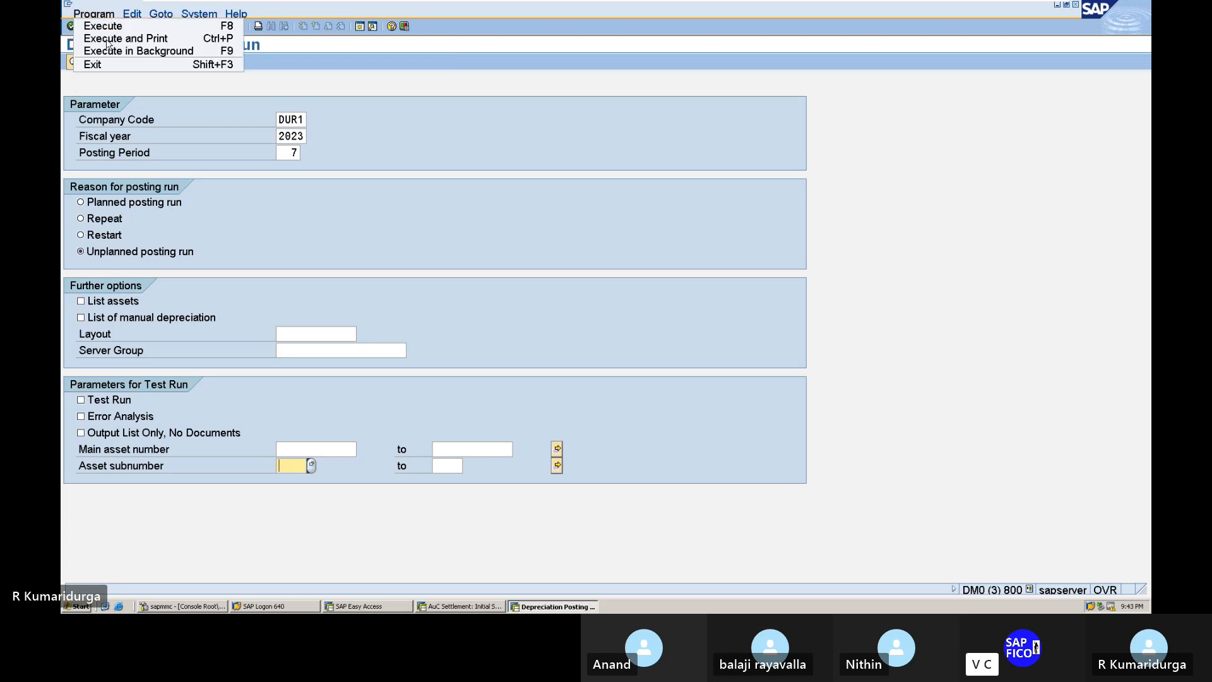
{"action": "left_click", "coordinate": [108, 55]}
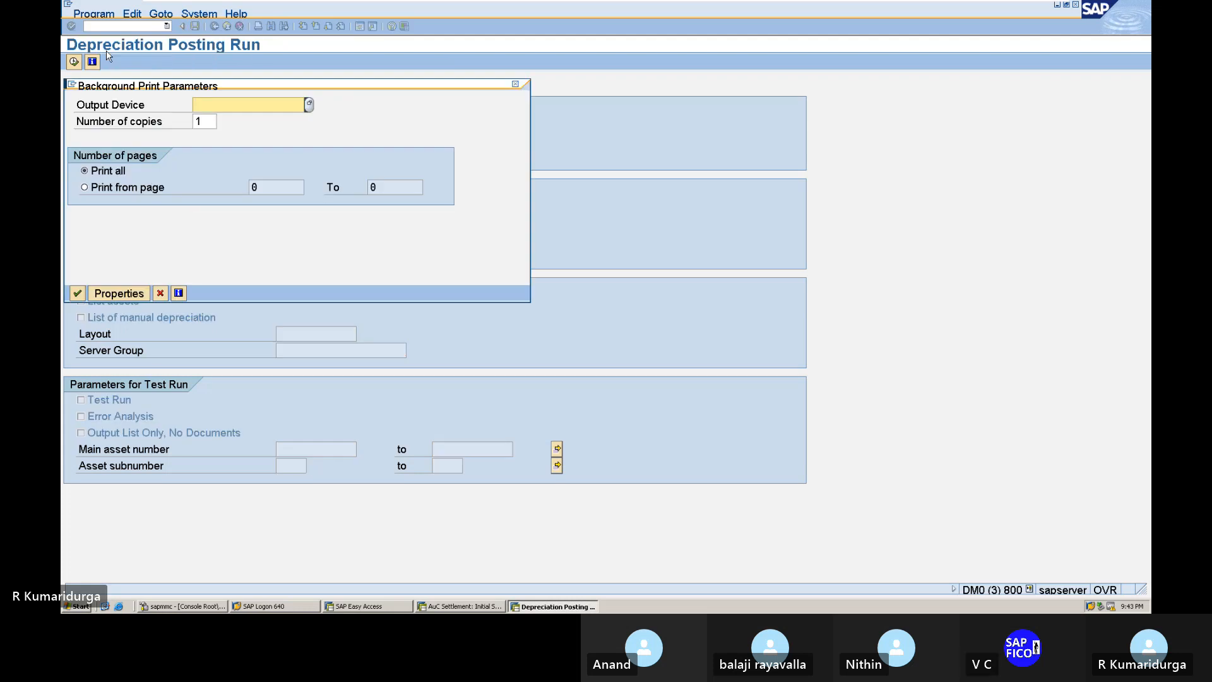
{"action": "type", "text": "LP01"}
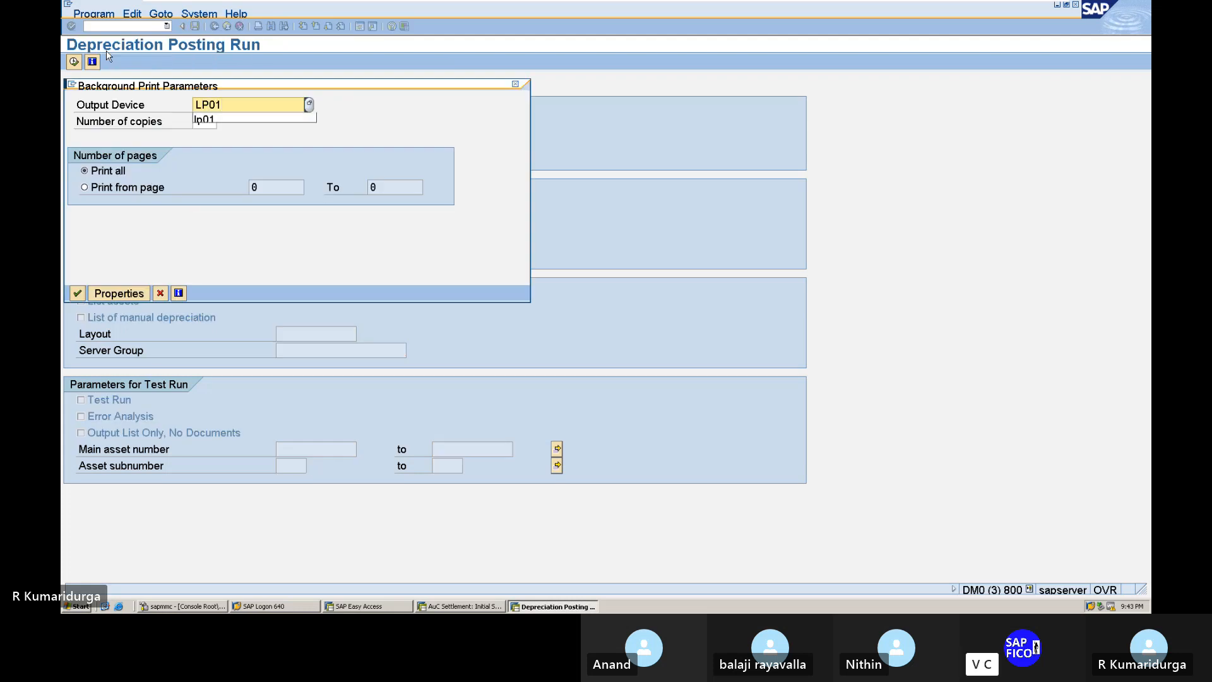
{"action": "left_click", "coordinate": [77, 294]}
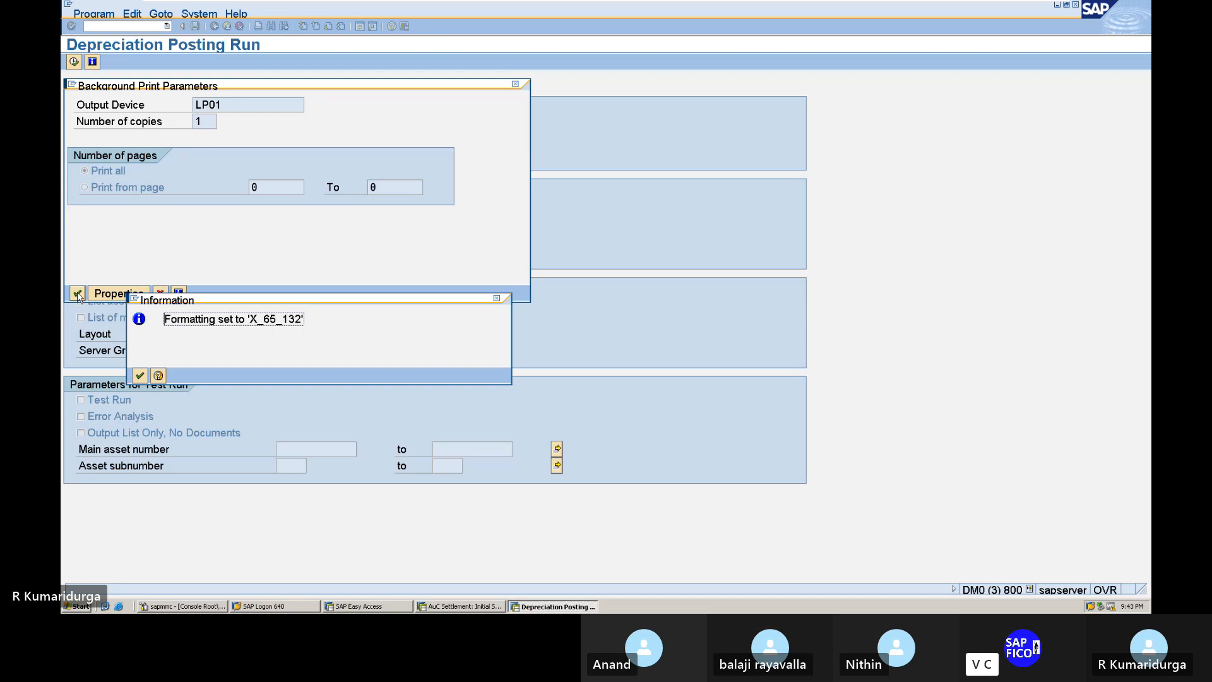
{"action": "key", "text": "Return"}
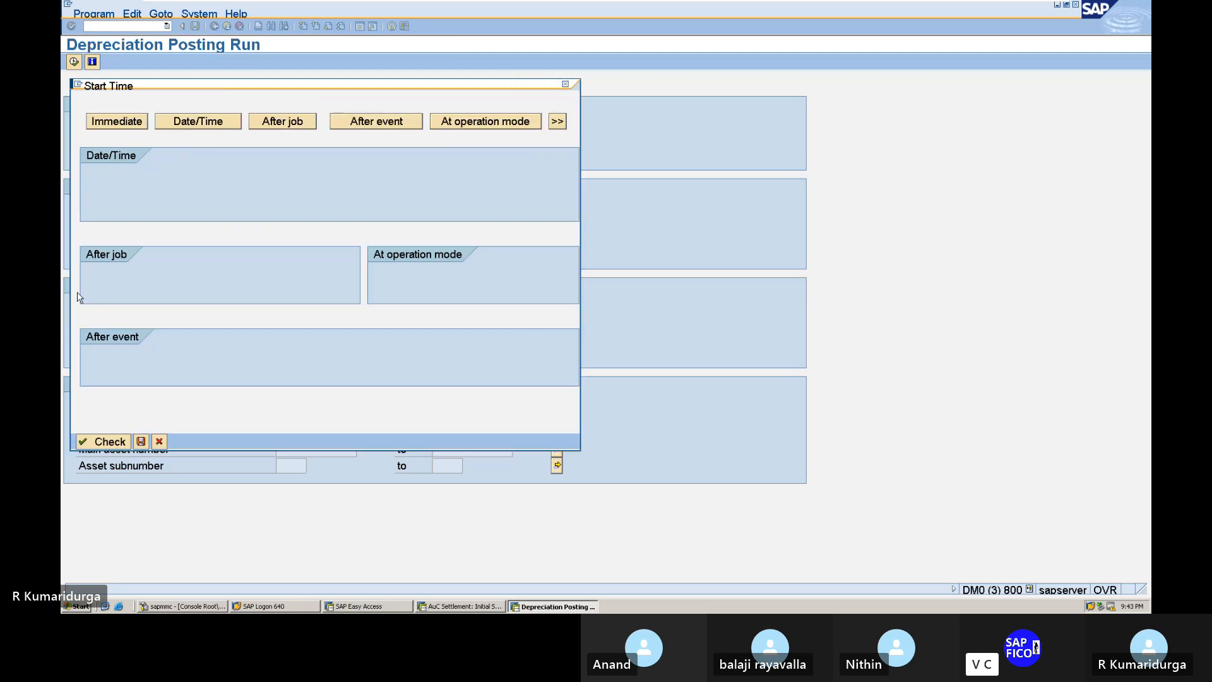
{"action": "left_click", "coordinate": [127, 123]}
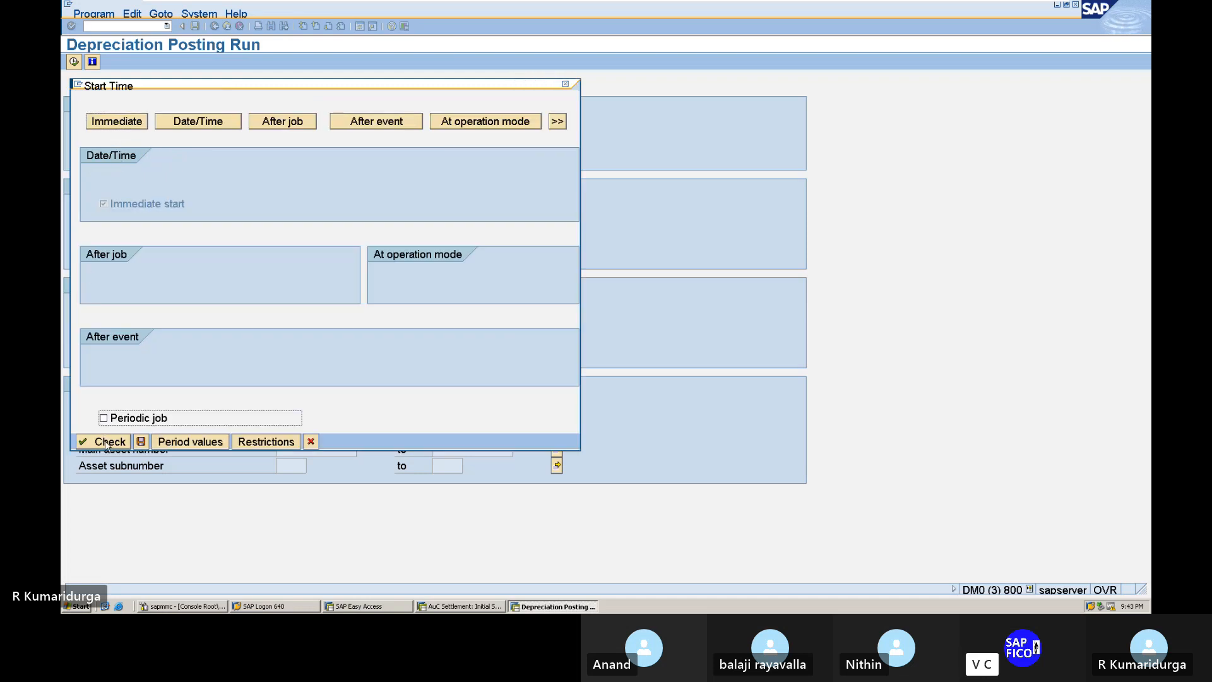
{"action": "left_click", "coordinate": [139, 442]}
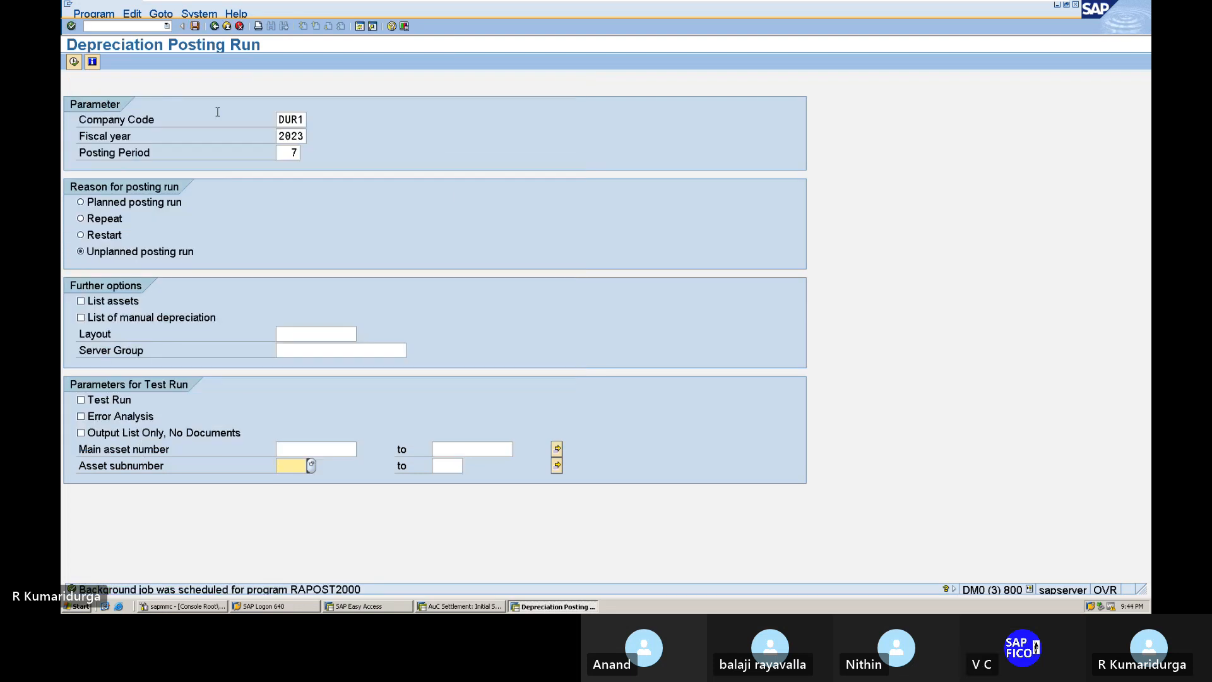
Step: Start transaction AW01N, view the posted values of asset 1003-0 and open the posting run log for period 7
{"action": "left_click", "coordinate": [190, 17]}
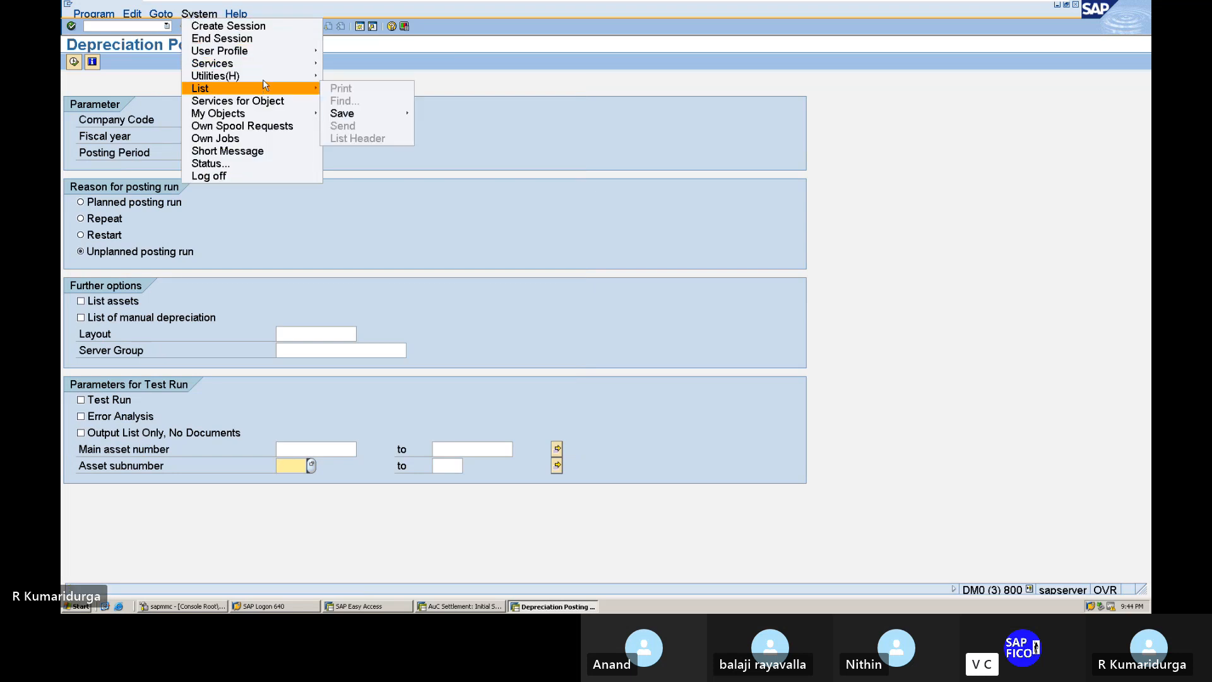
{"action": "mouse_move", "coordinate": [272, 70]}
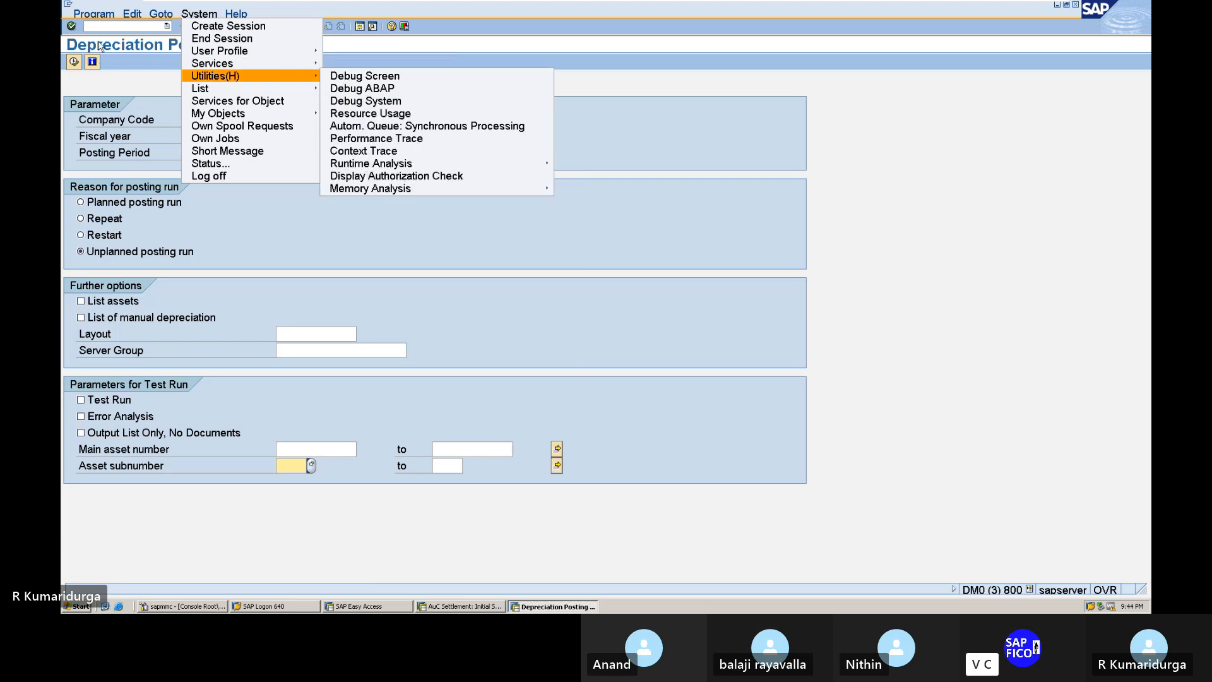
{"action": "left_click", "coordinate": [126, 25]}
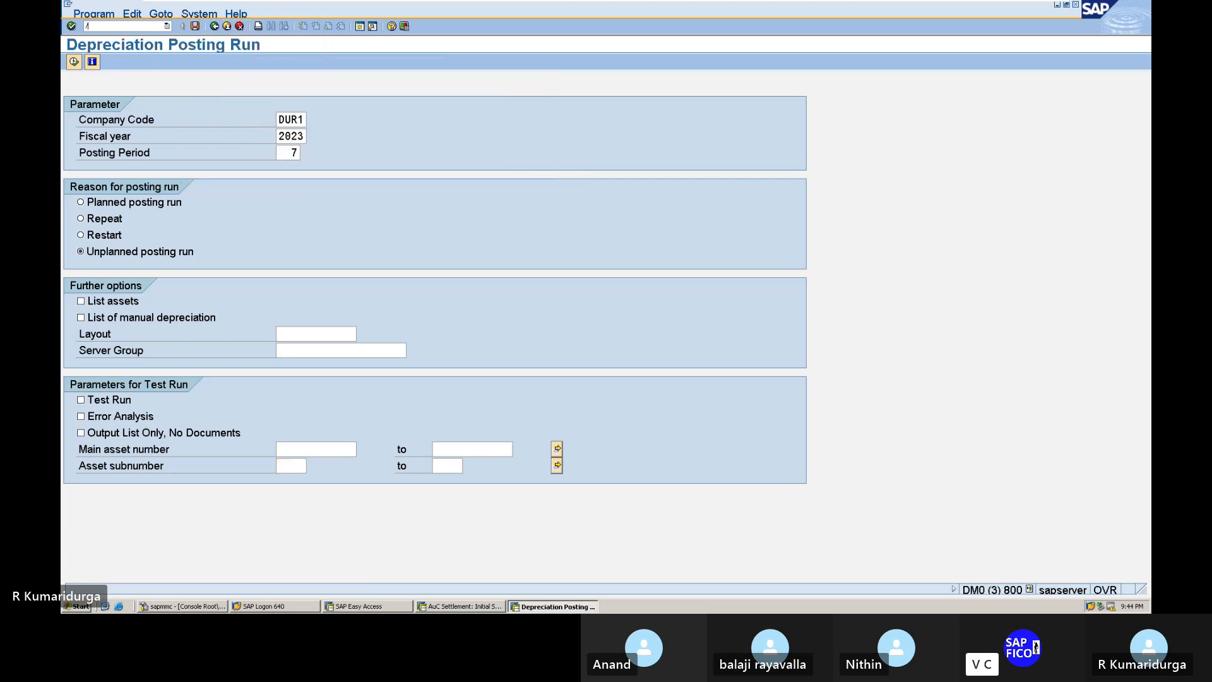
{"action": "type", "text": "/NAW0"}
{"action": "type", "text": "1N"}
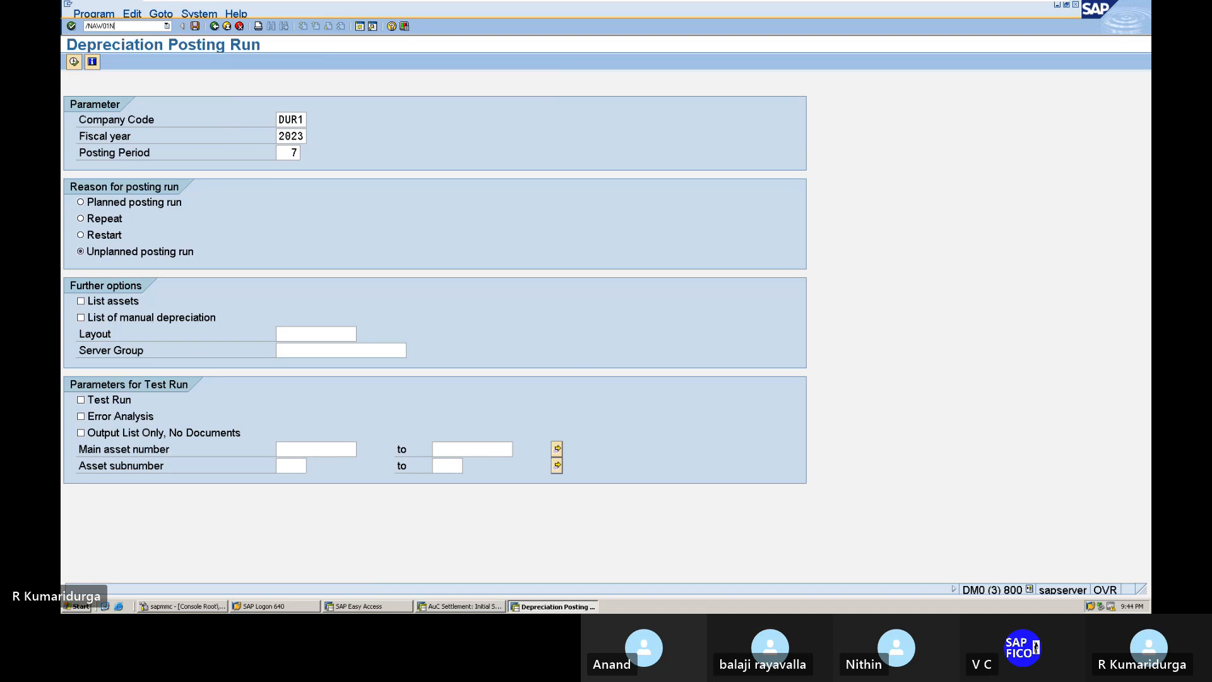
{"action": "key", "text": "Return"}
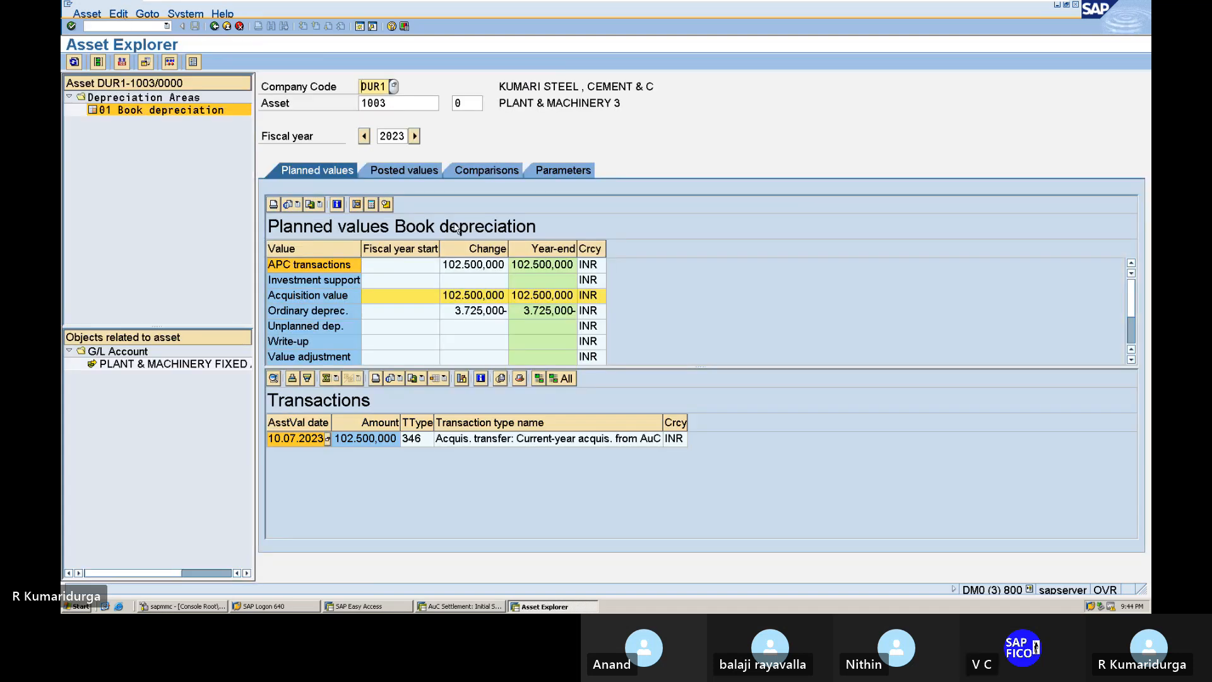
{"action": "left_click", "coordinate": [411, 172]}
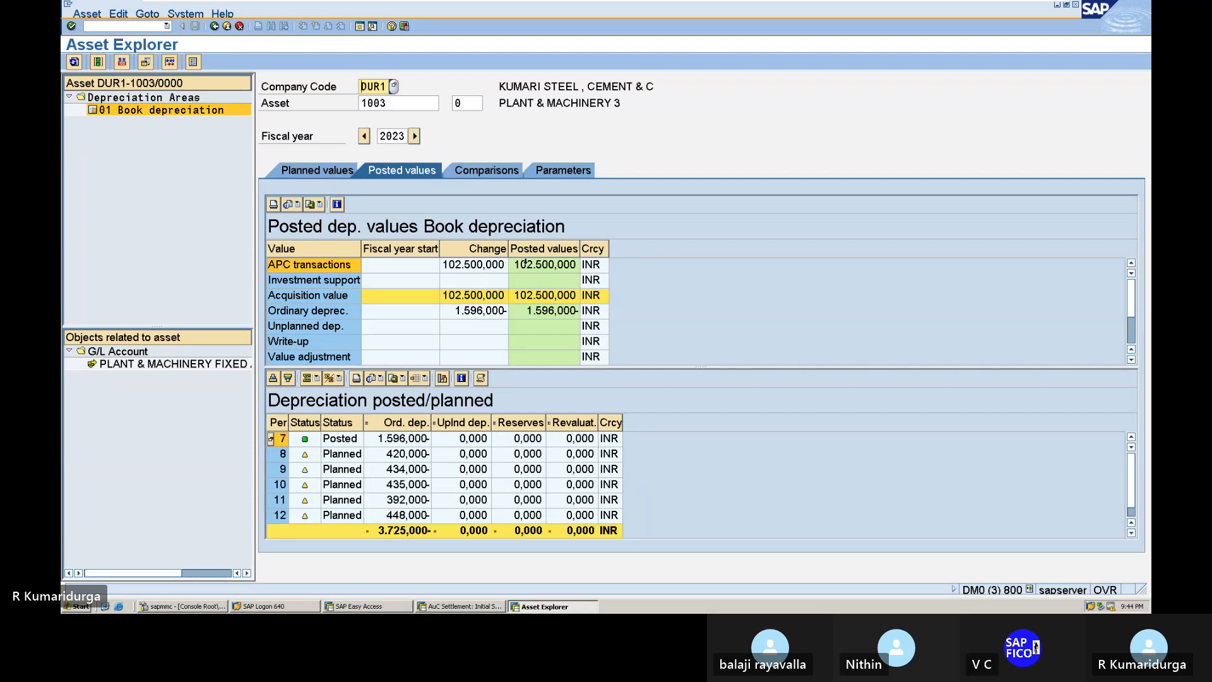
{"action": "left_click", "coordinate": [304, 442]}
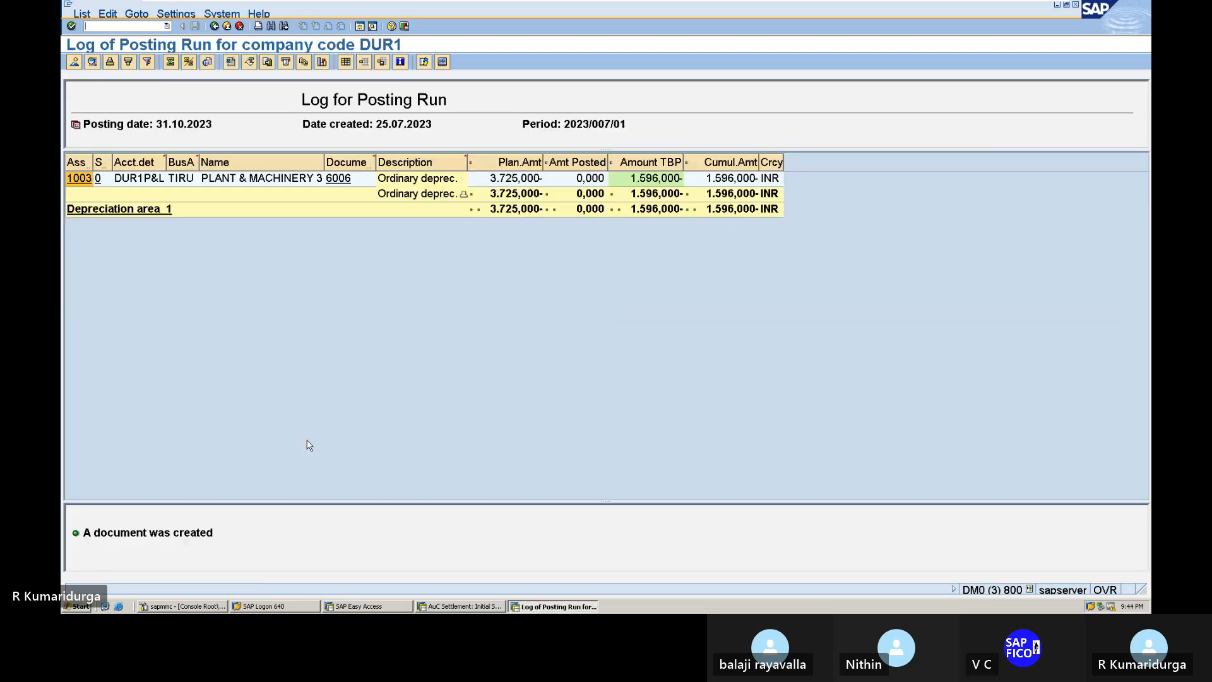